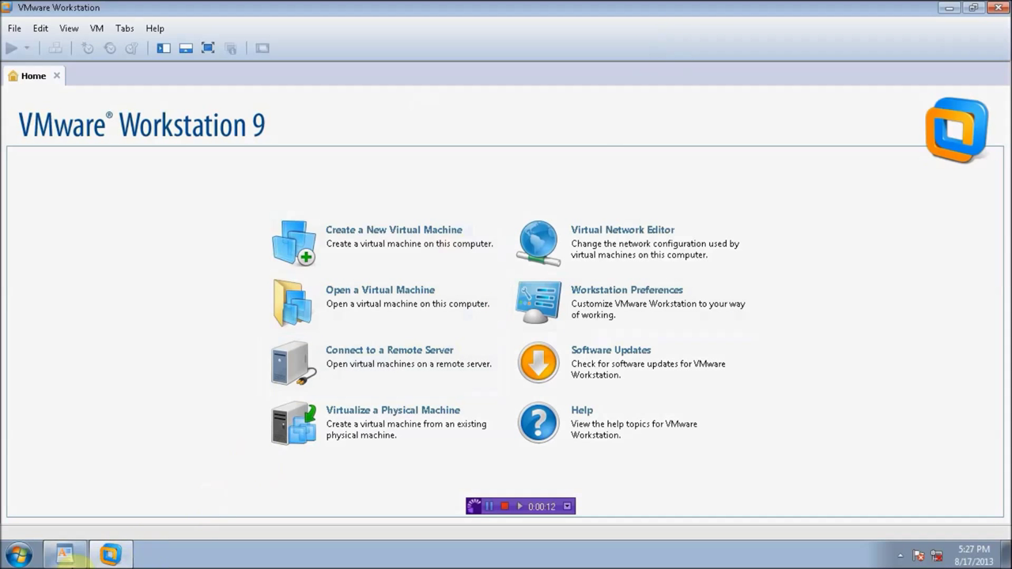
Step: Open the Virtual Network Editor and arrange it beside the WordPad subnet-plan notes
left_click(65, 556)
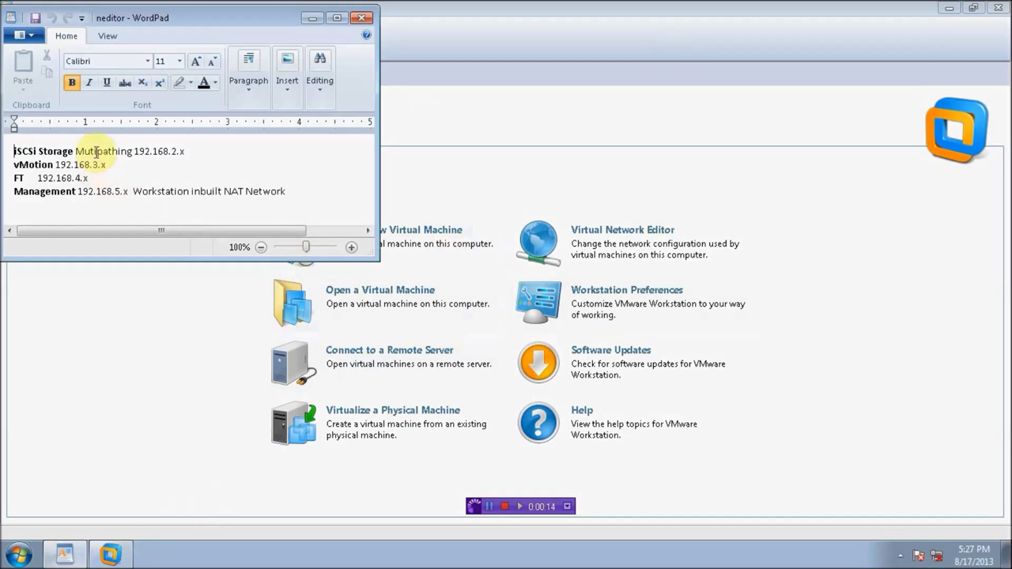
left_click(610, 234)
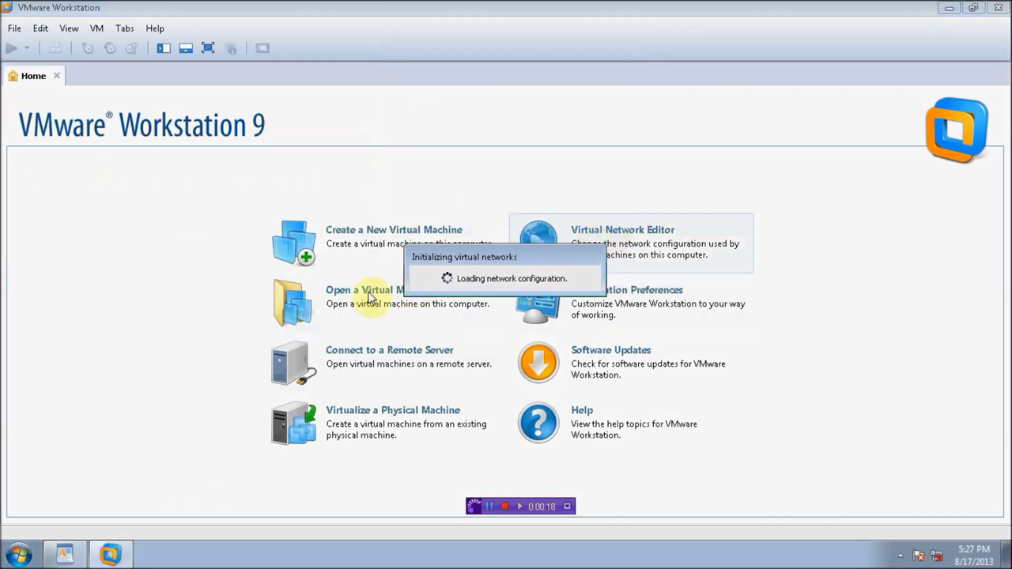
left_click_drag(436, 84, 311, 92)
left_click(65, 555)
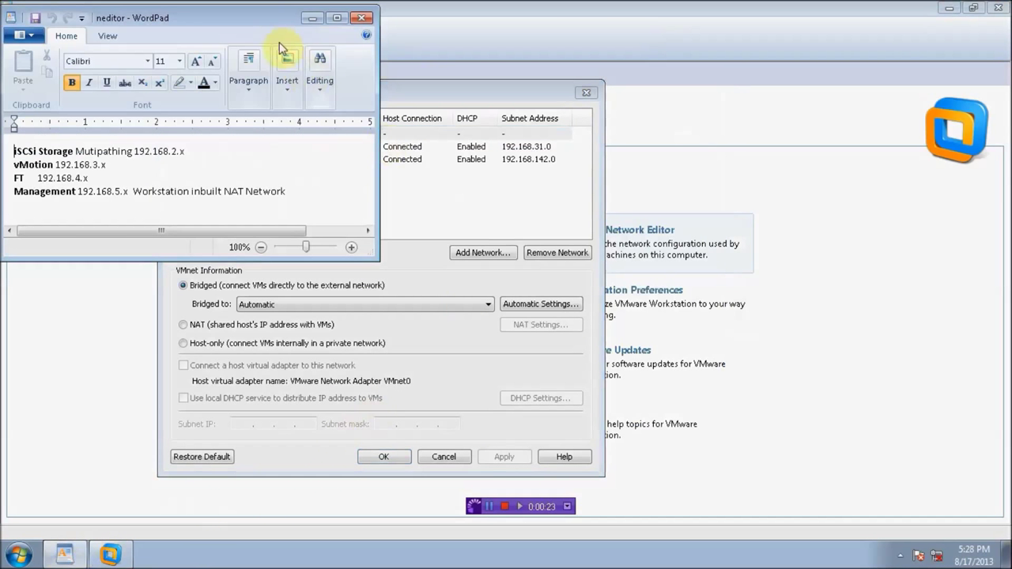
left_click_drag(277, 27, 851, 53)
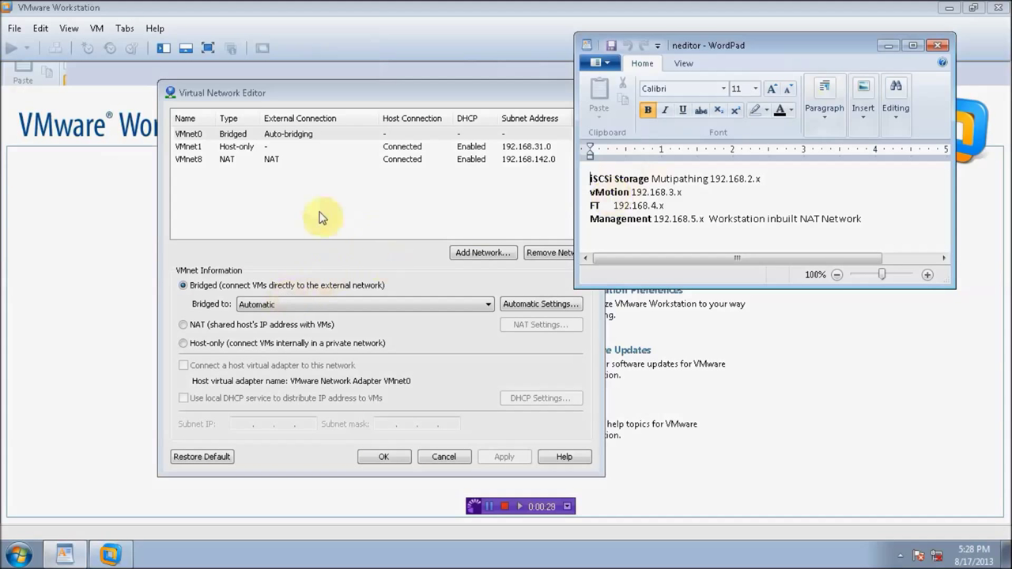
Step: Change the VMnet8 NAT subnet's third octet to 5, giving 192.168.5.0
left_click(188, 159)
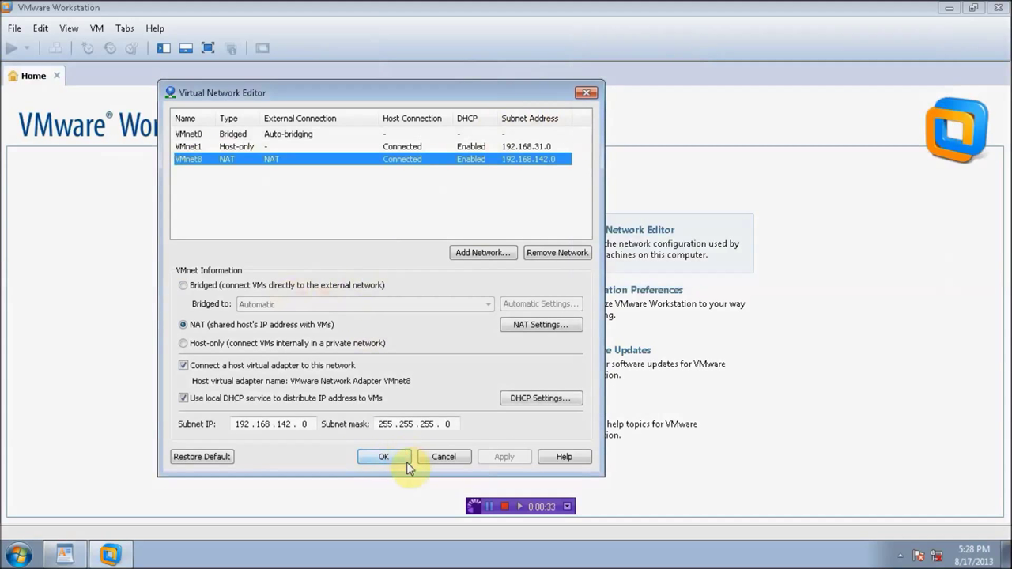
left_click(288, 426)
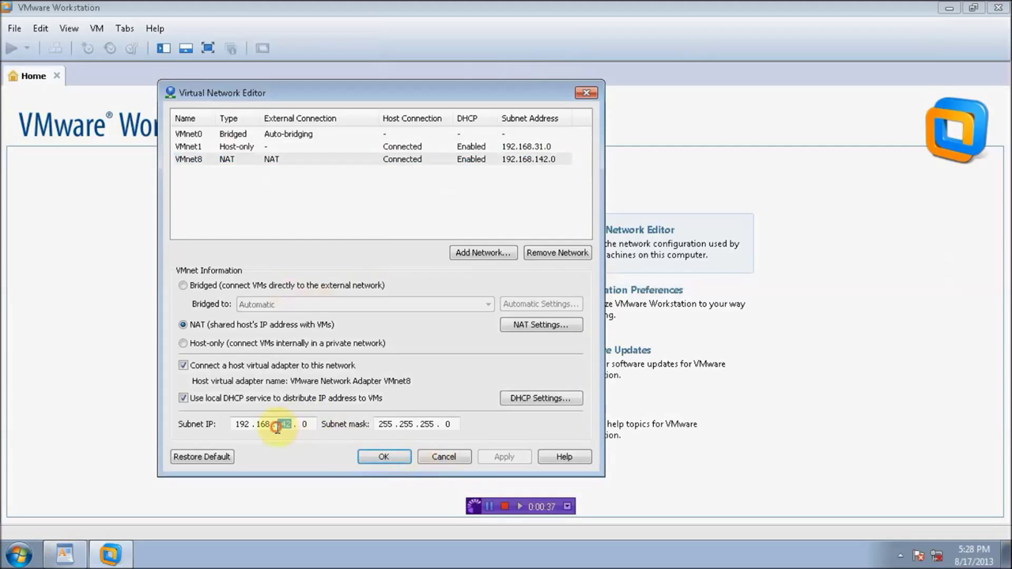
type("5")
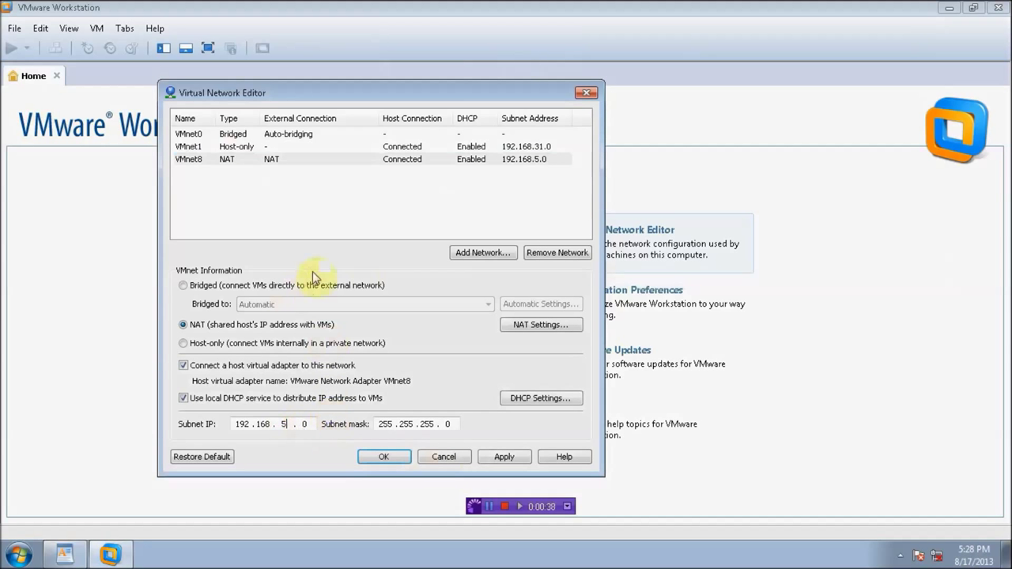
Step: Change the VMnet1 host-only subnet from 31 to 2, giving 192.168.2.0
left_click(214, 148)
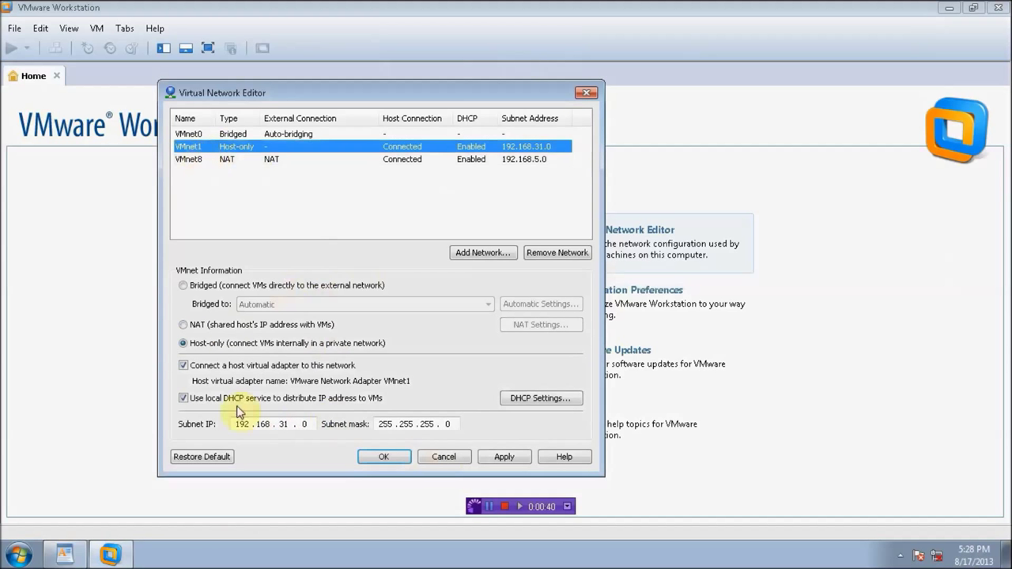
left_click(70, 552)
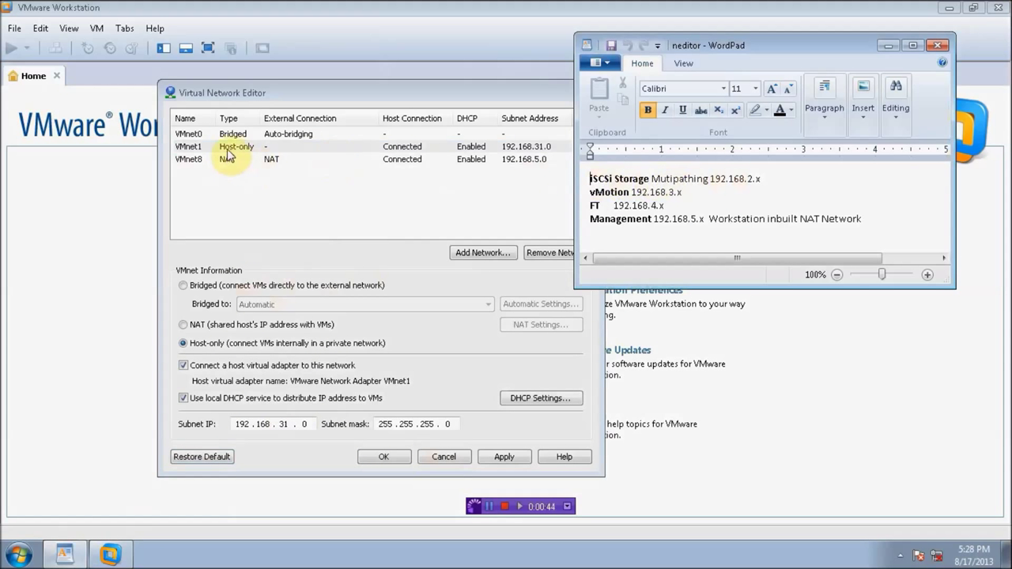
left_click(284, 425)
double_click(283, 424)
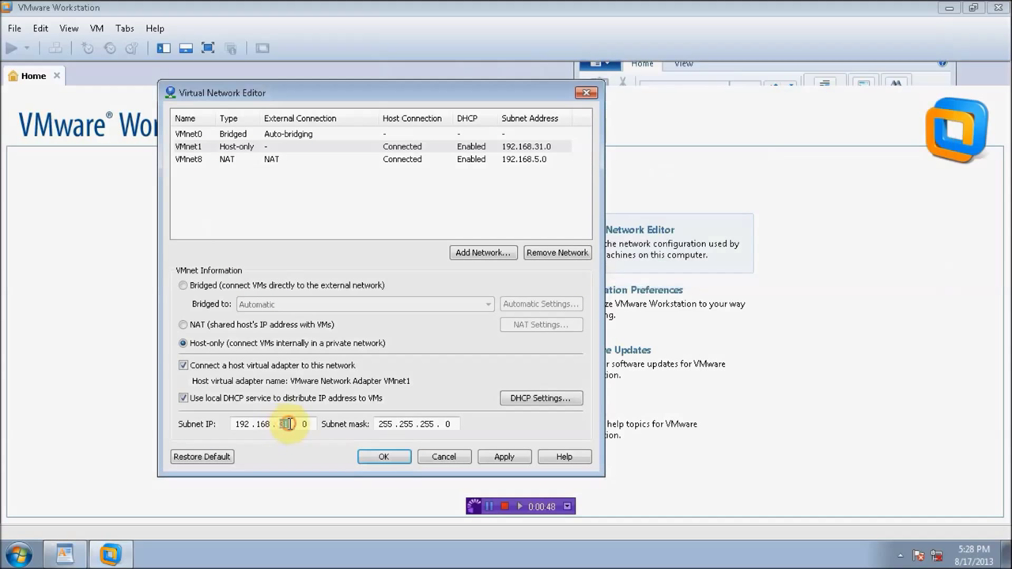
type("2")
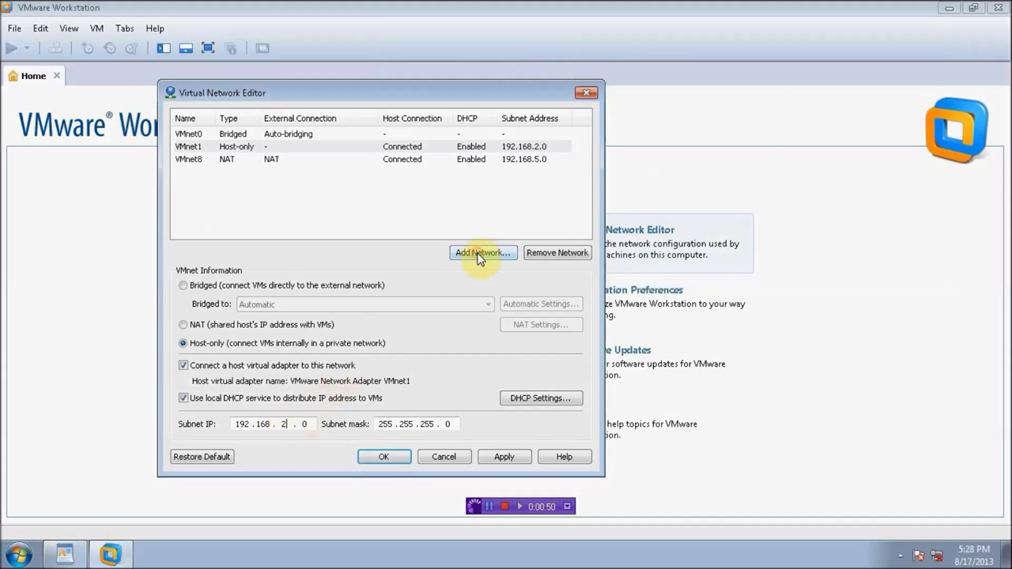
Step: Add host-only network VMnet2 with subnet 192.168.3.0
left_click(478, 254)
left_click(321, 298)
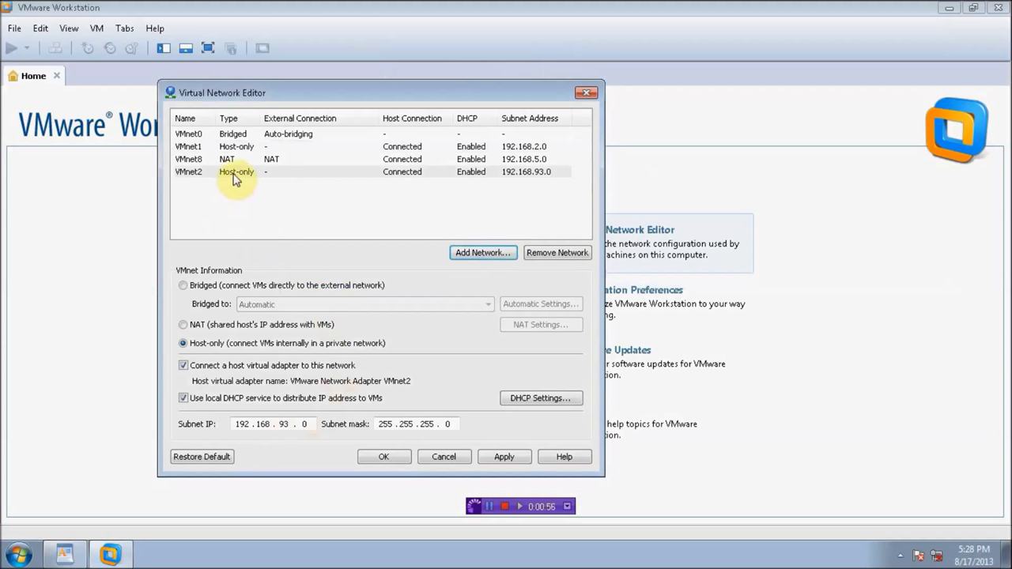
left_click(286, 424)
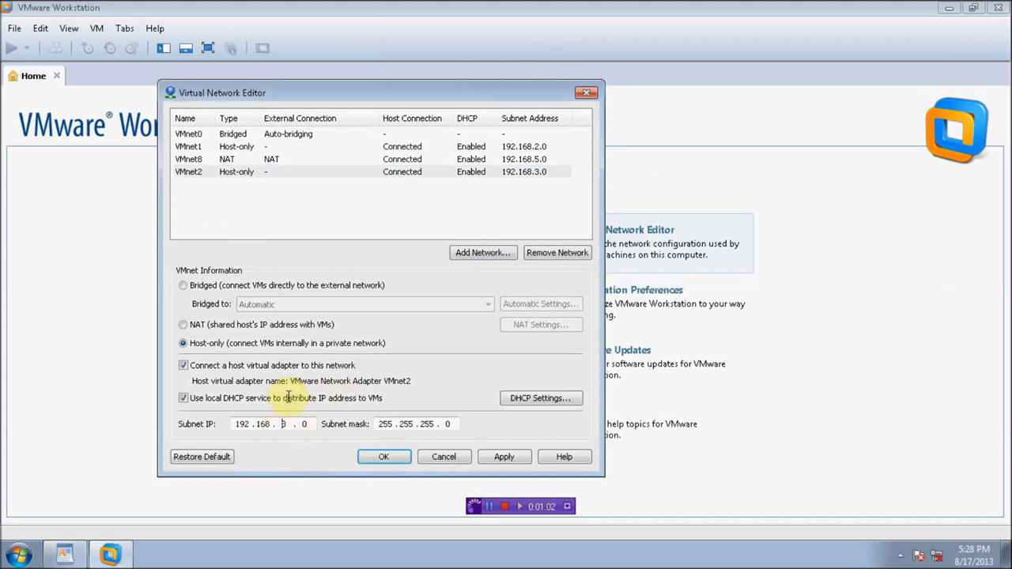
Step: Add host-only network VMnet3 with subnet 192.168.4.0 and apply the network configuration
left_click(484, 253)
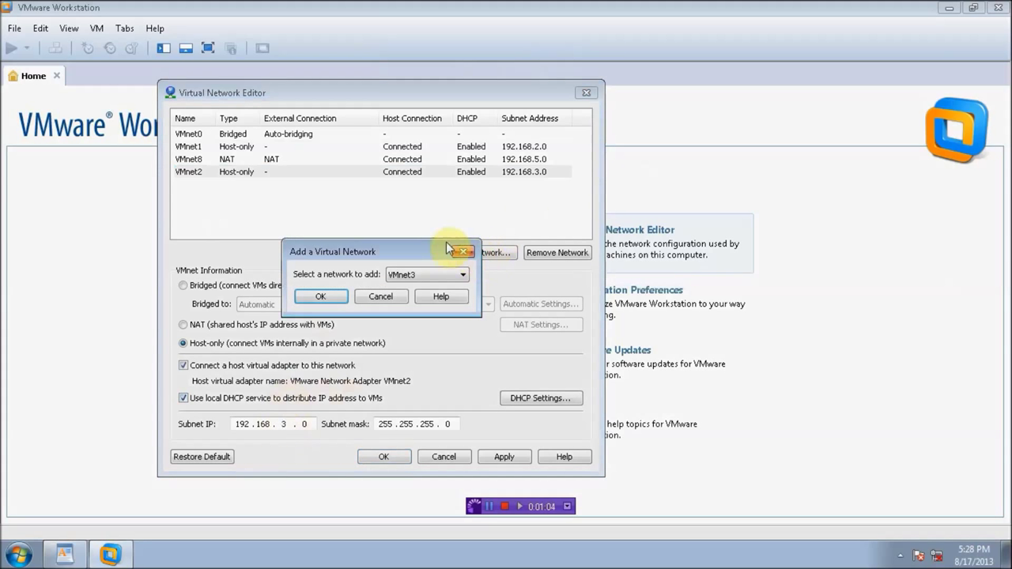
left_click(324, 294)
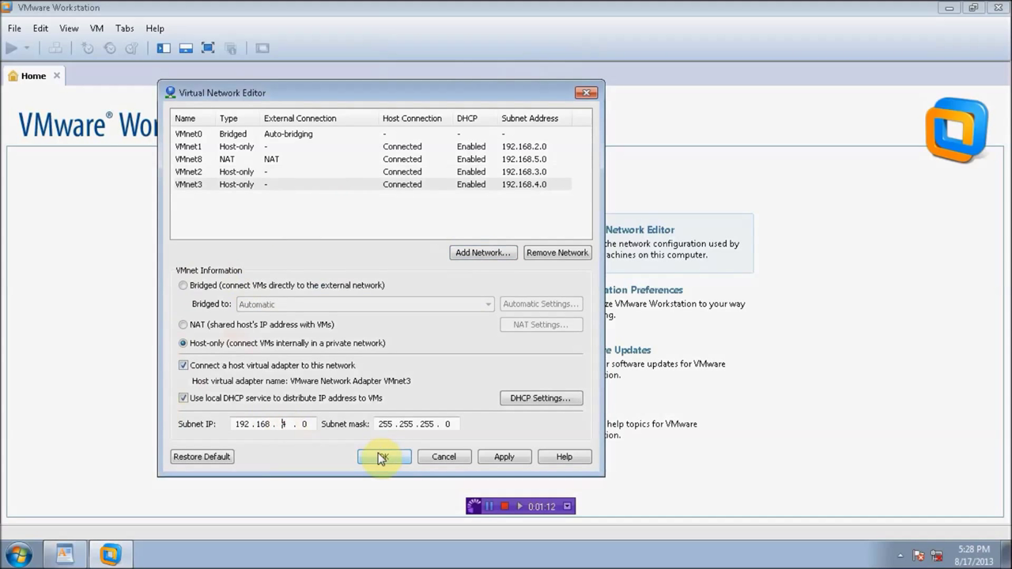
left_click(63, 553)
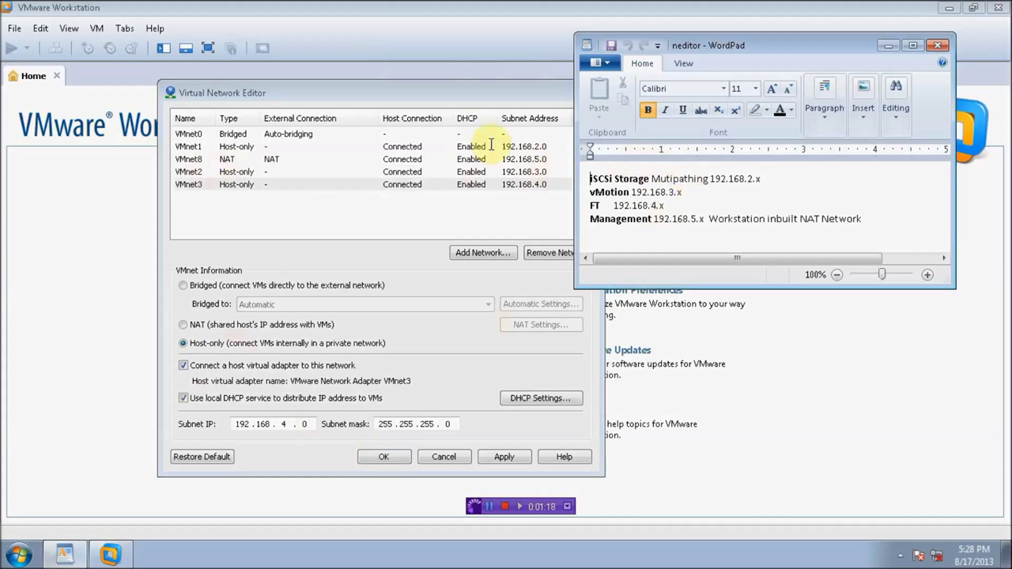
left_click(504, 458)
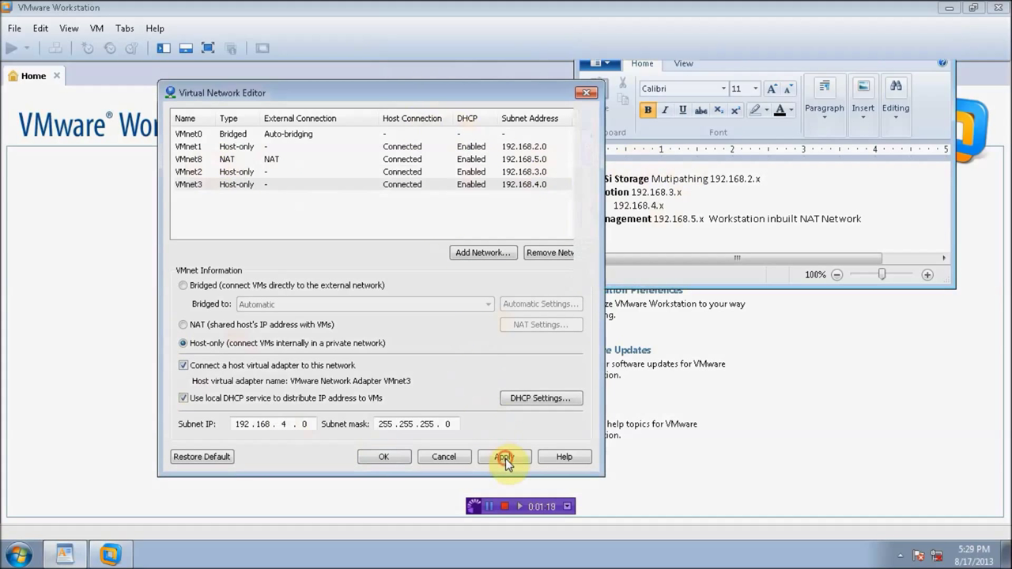
left_click(385, 457)
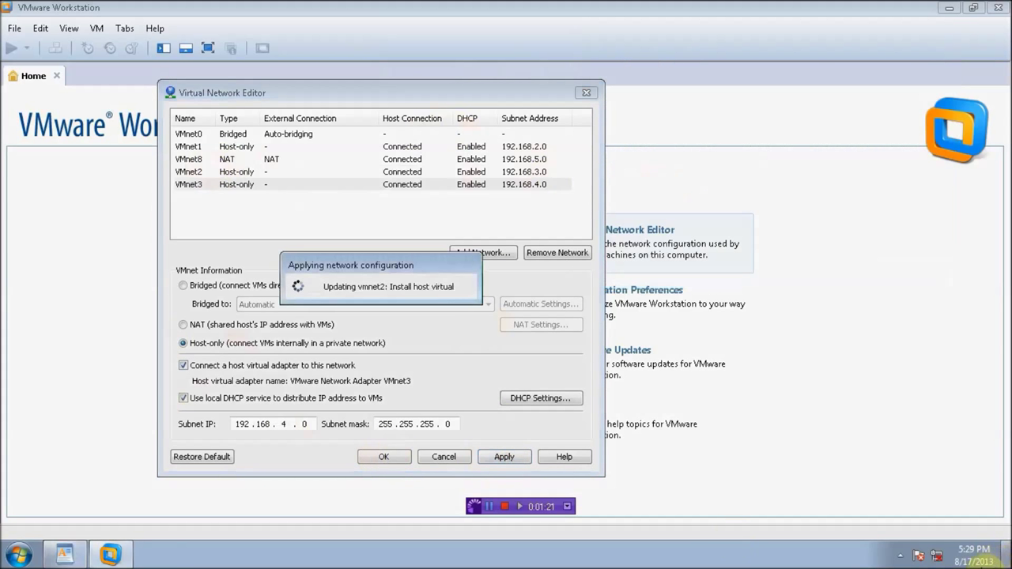
right_click(936, 557)
left_click(921, 549)
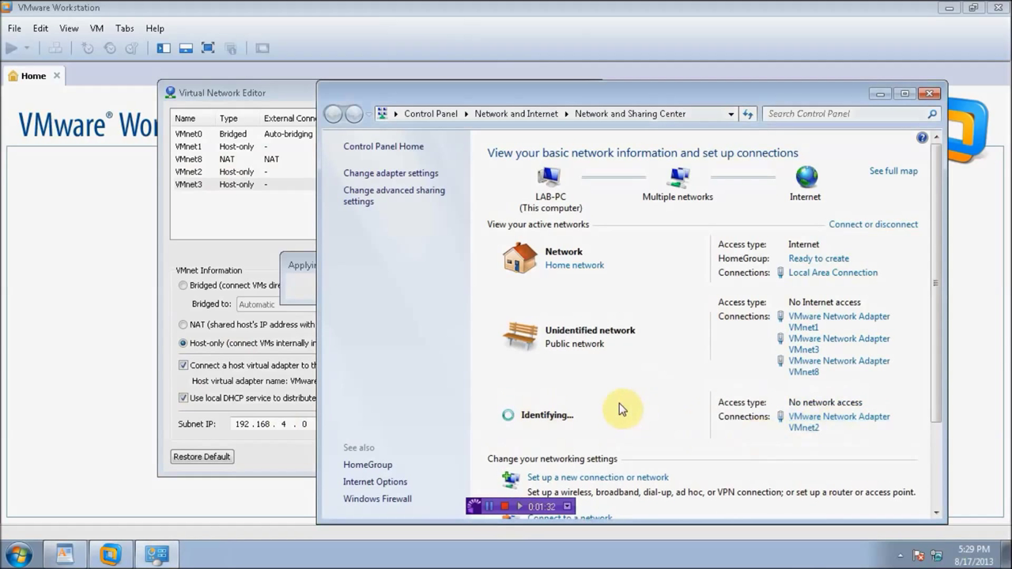
left_click(494, 513)
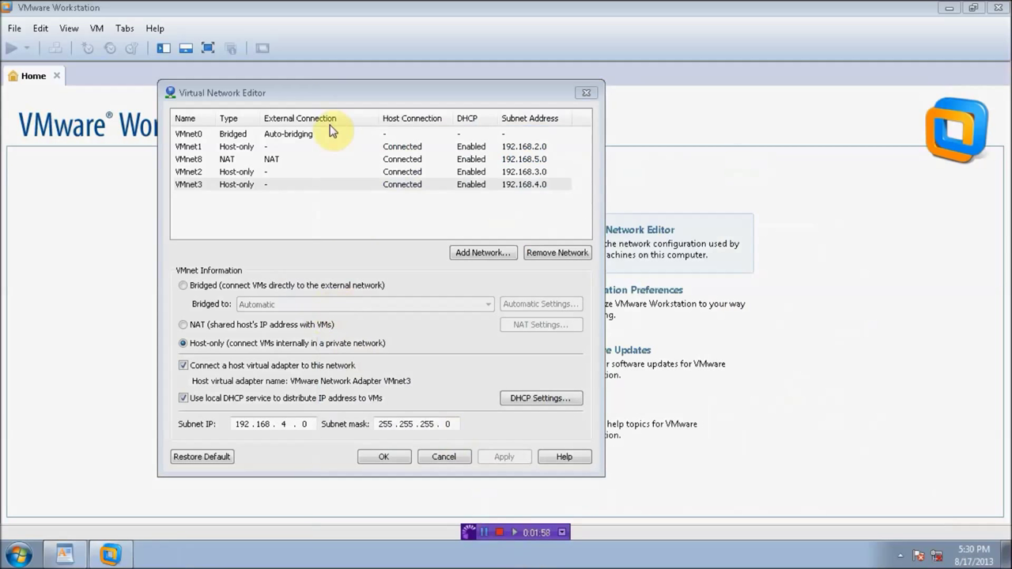
Step: Save and close the network editor, then start and cancel a New Virtual Machine wizard using the ESXi ISO
left_click(383, 456)
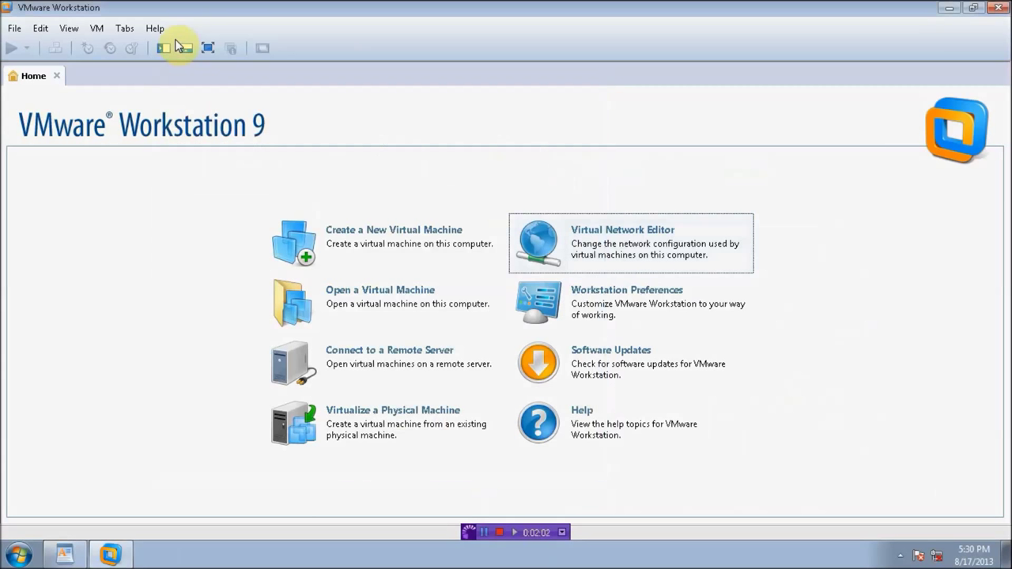
left_click(15, 29)
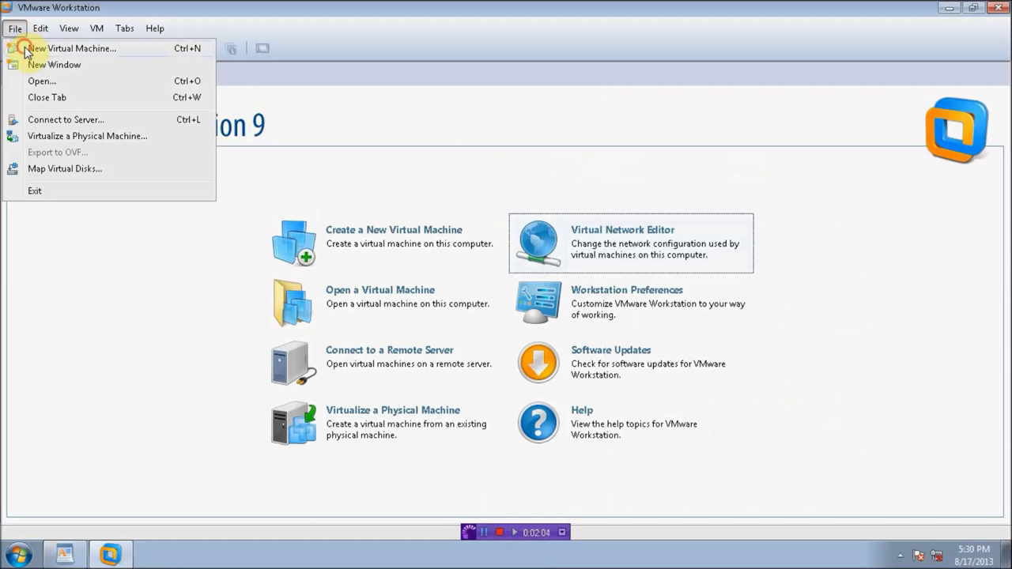
left_click(26, 49)
left_click(569, 401)
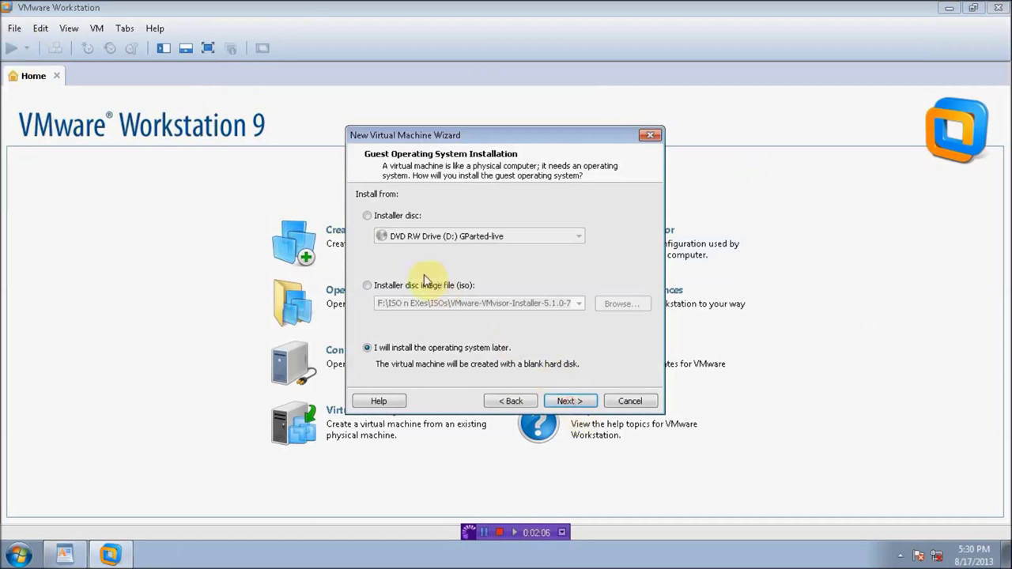
left_click(452, 286)
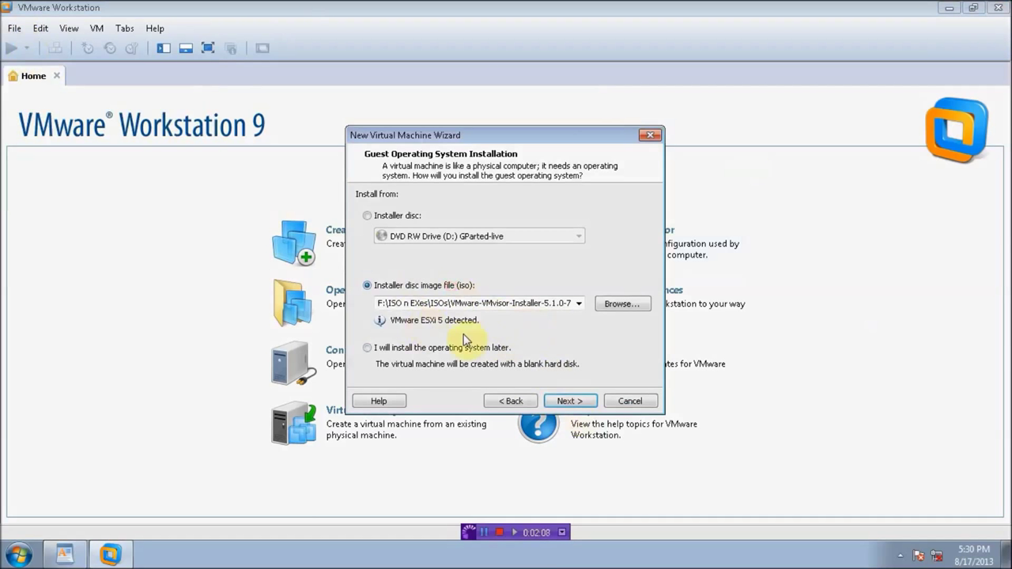
left_click(568, 401)
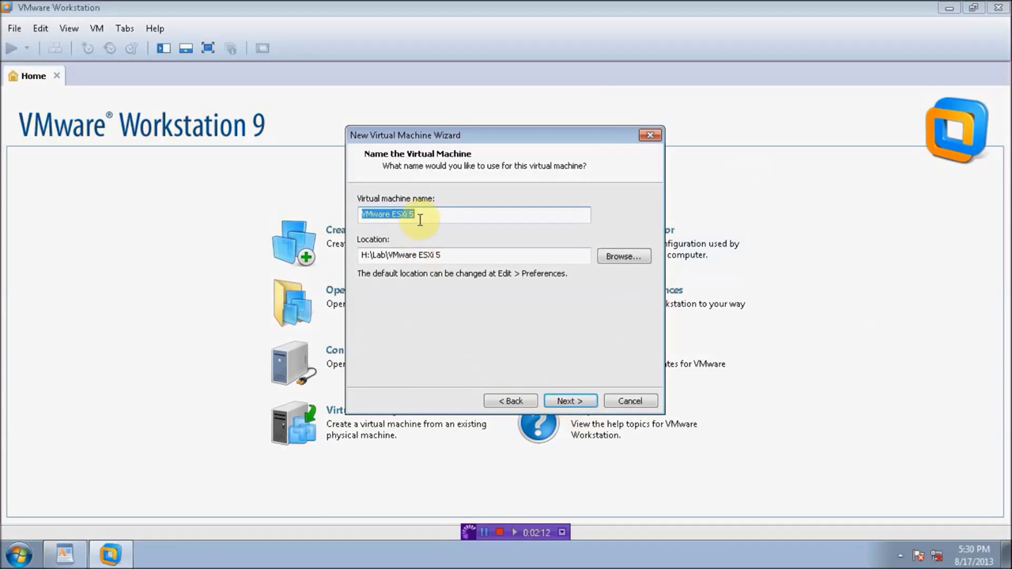
left_click(629, 401)
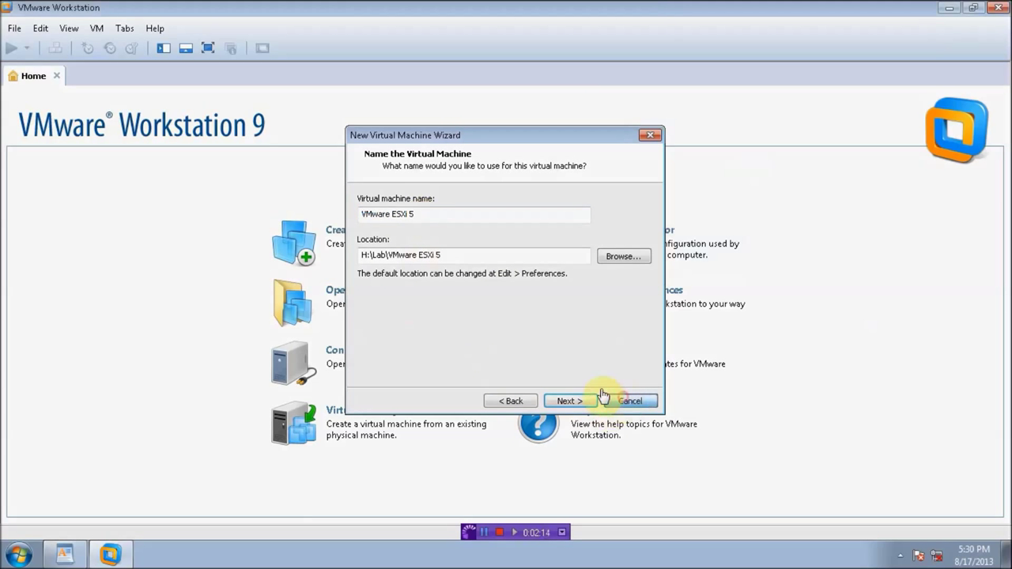
left_click(105, 32)
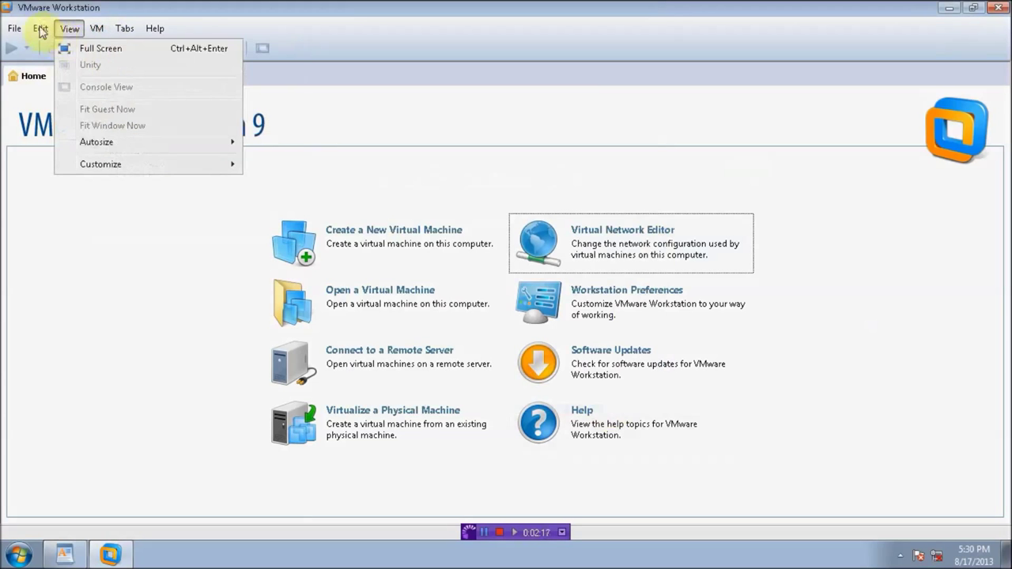
Step: Open Workstation Preferences and copy the F:\Lab folder path from Explorer's address bar
mouse_move(40, 29)
left_click(75, 118)
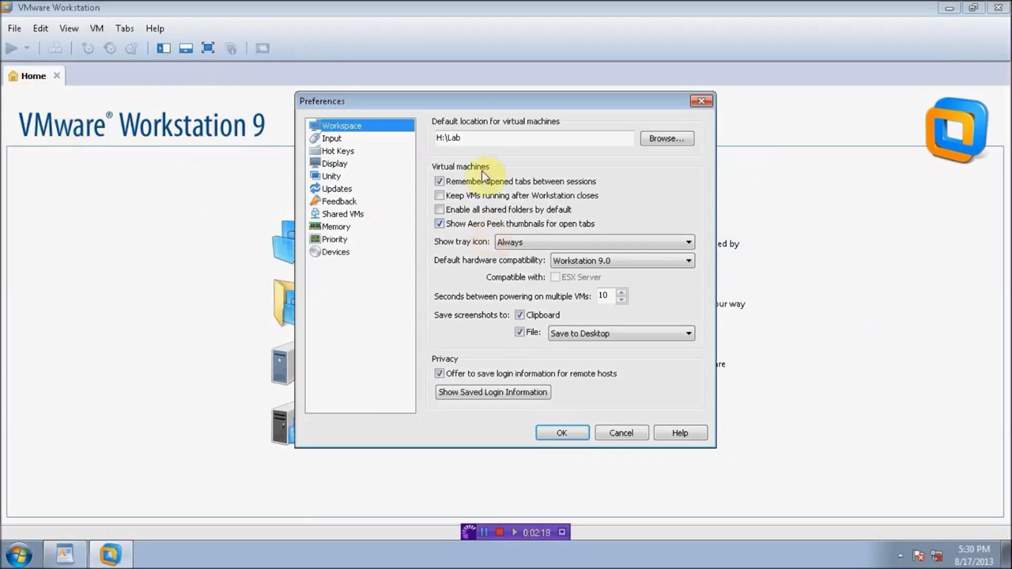
left_click(19, 554)
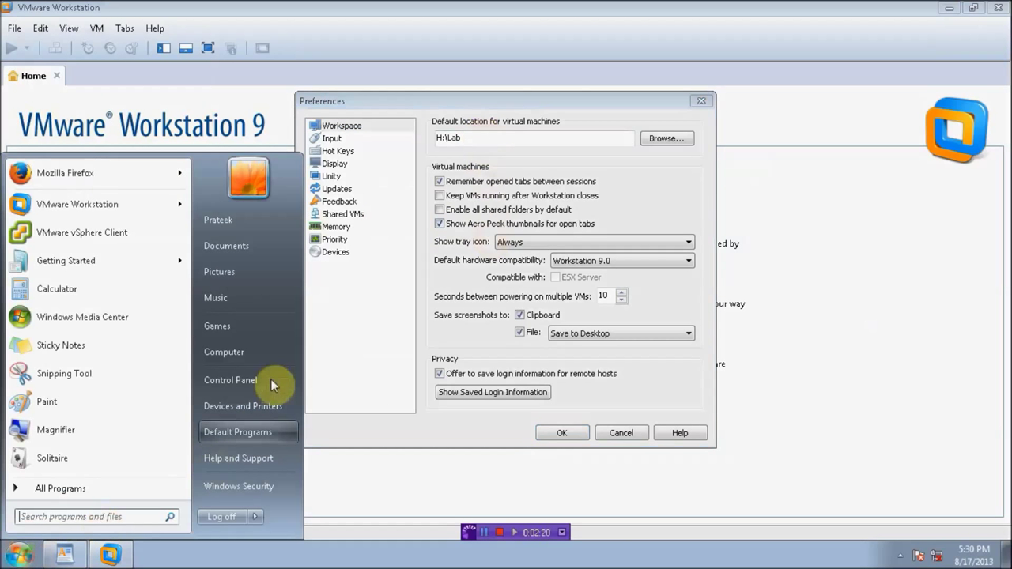
left_click(251, 347)
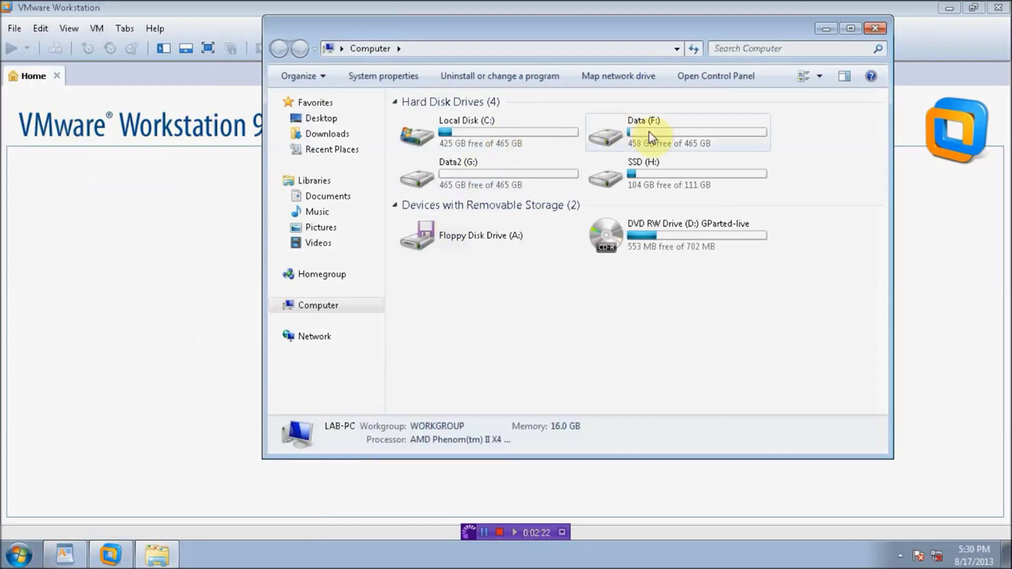
double_click(651, 140)
double_click(441, 135)
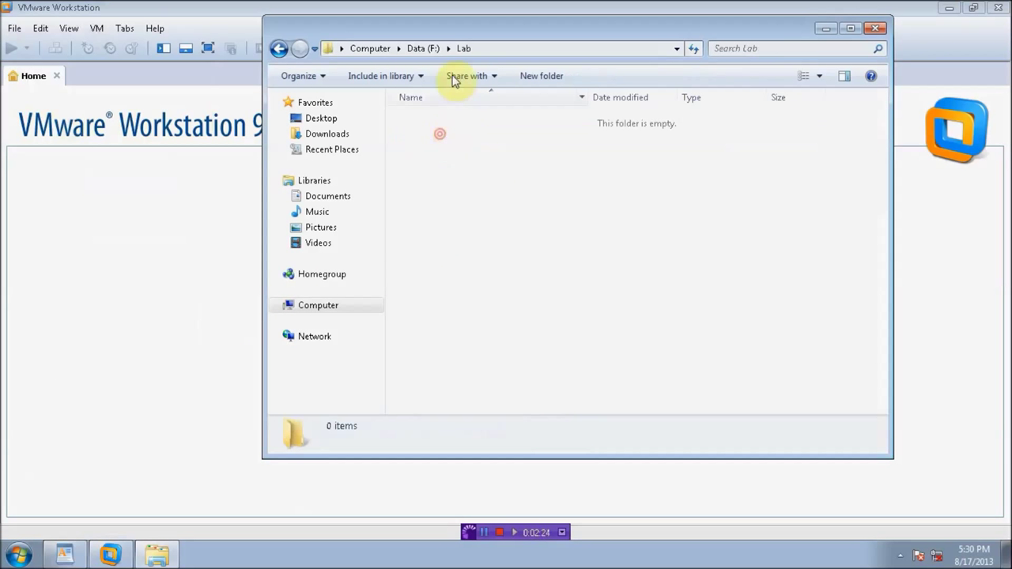
left_click(514, 47)
right_click(358, 48)
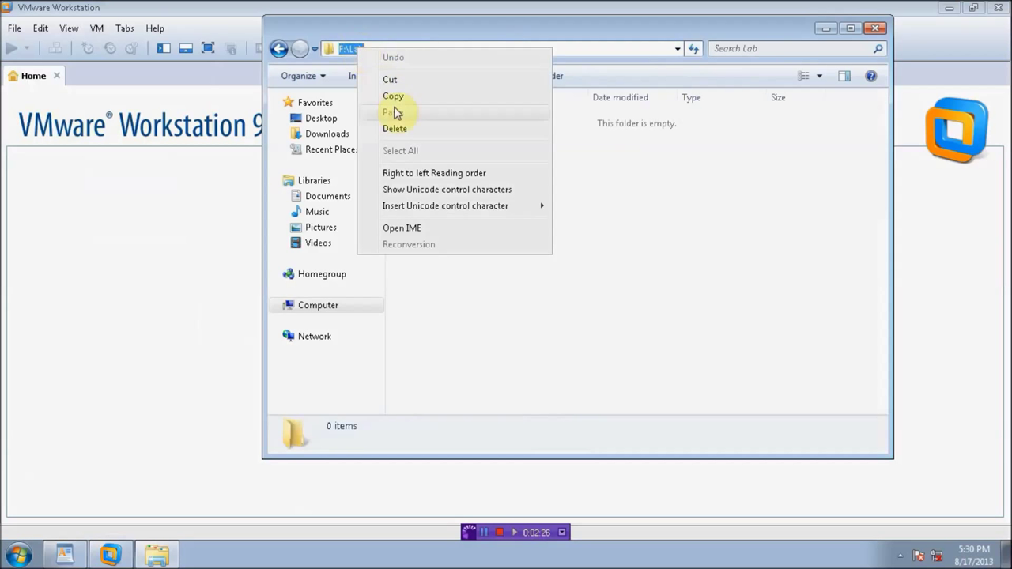
left_click(393, 97)
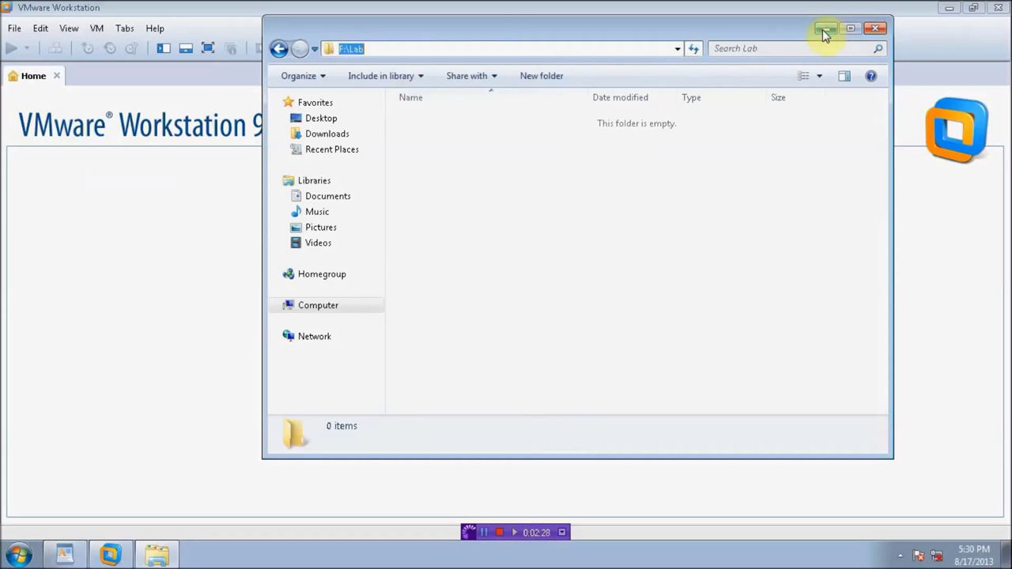
Step: Paste F:\Lab as the default virtual machine location and save the preferences
left_click(822, 30)
left_click_drag(615, 135, 431, 140)
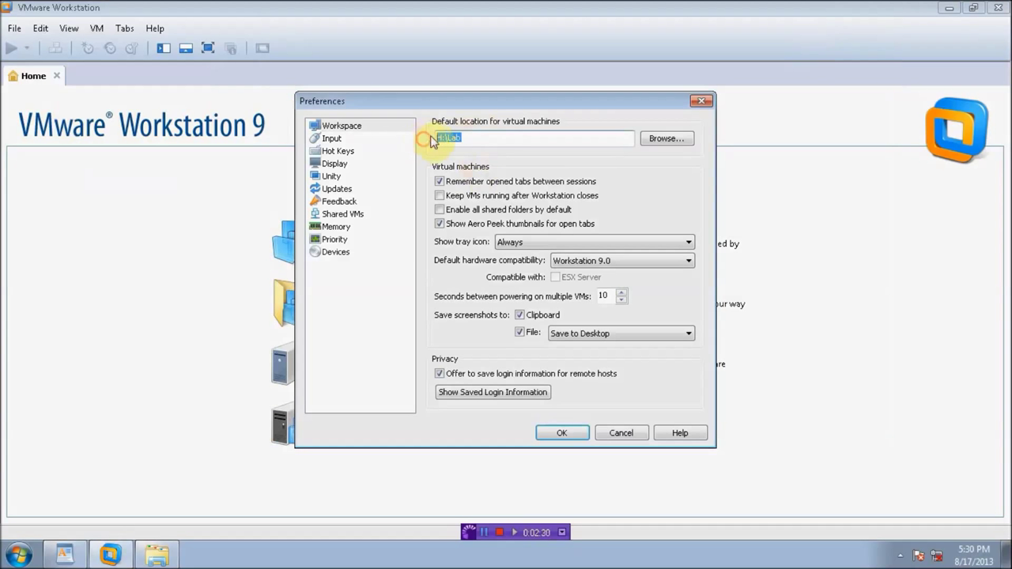
right_click(452, 139)
left_click(494, 207)
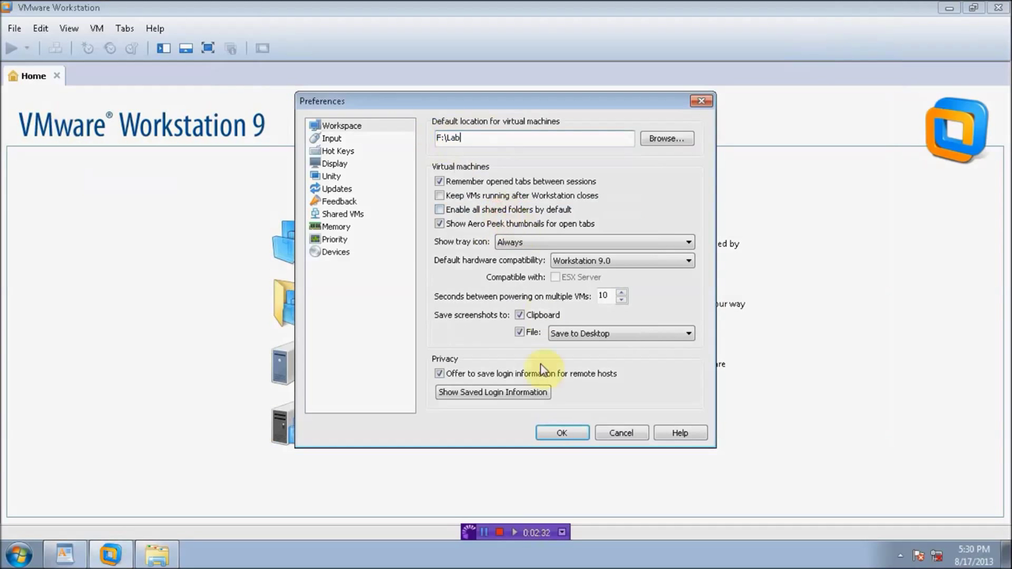
left_click(562, 434)
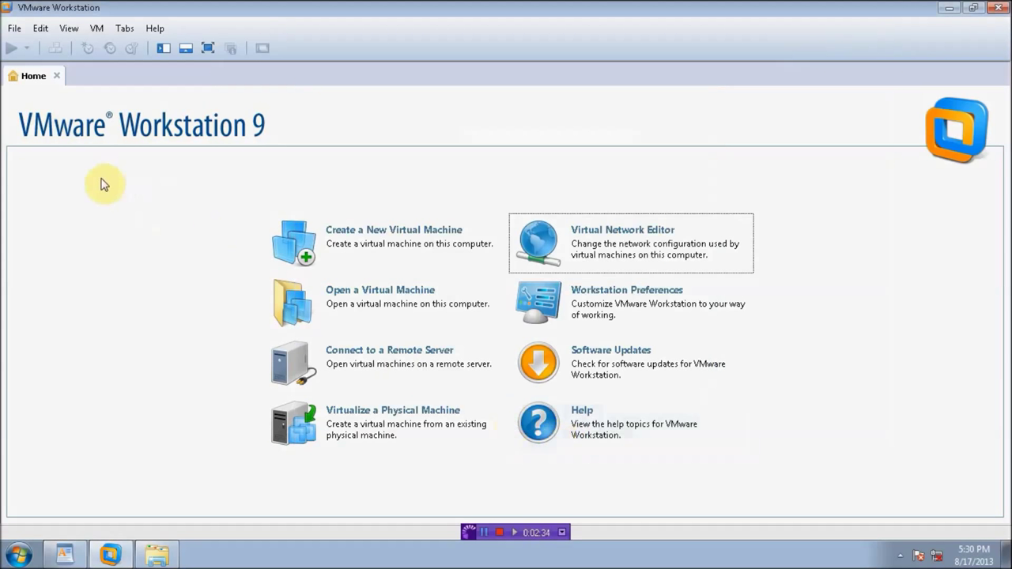
Step: Create a VM from the ESXi installer ISO named Esxi-Host1 with a 10 GB disk
left_click(18, 29)
left_click(36, 45)
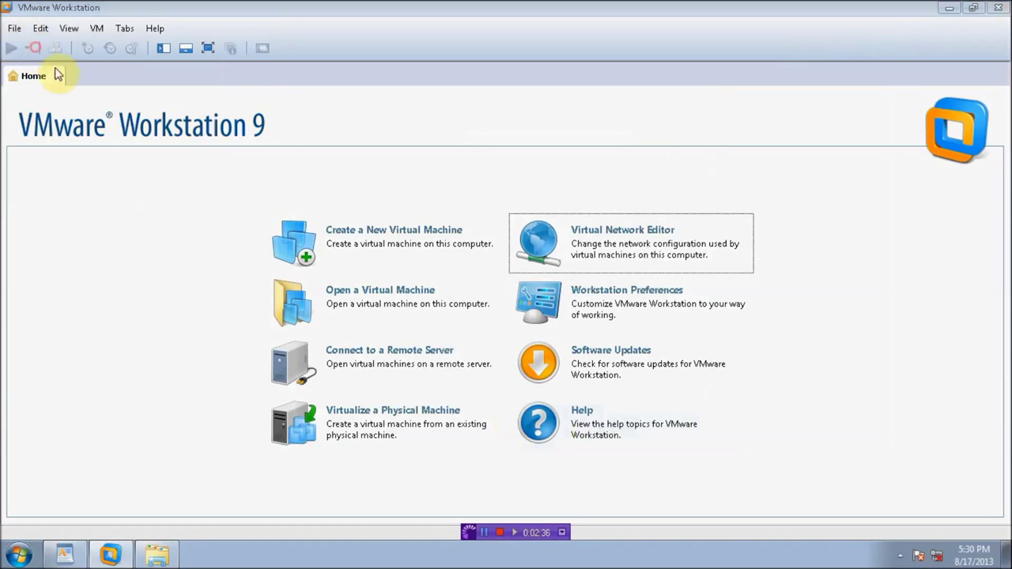
left_click(560, 400)
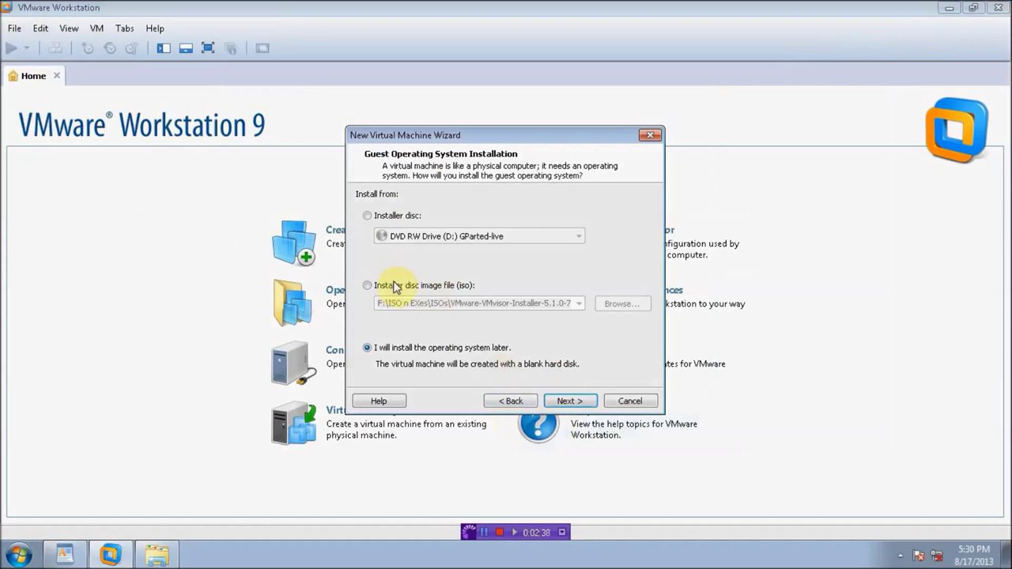
left_click(393, 285)
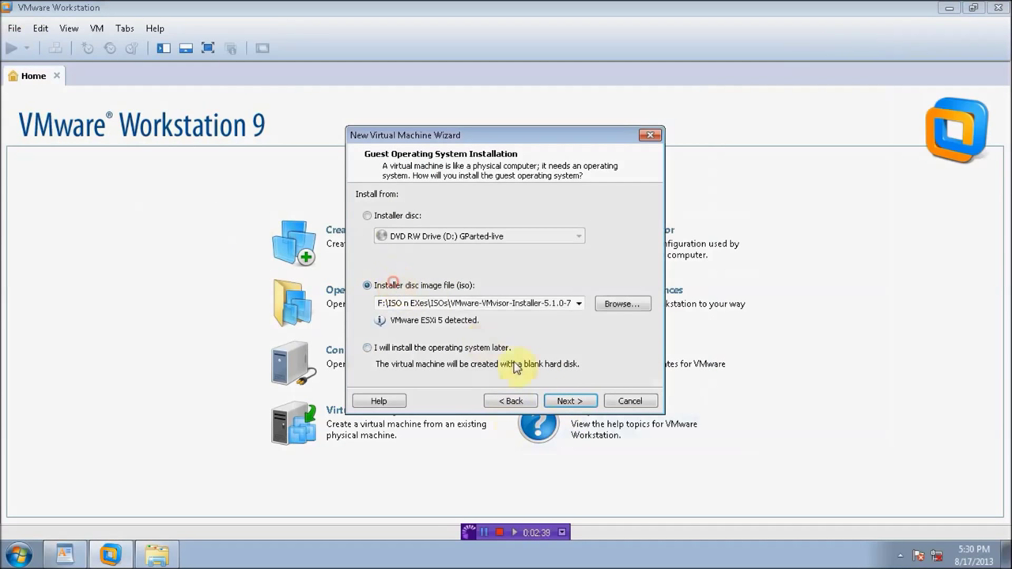
left_click(571, 402)
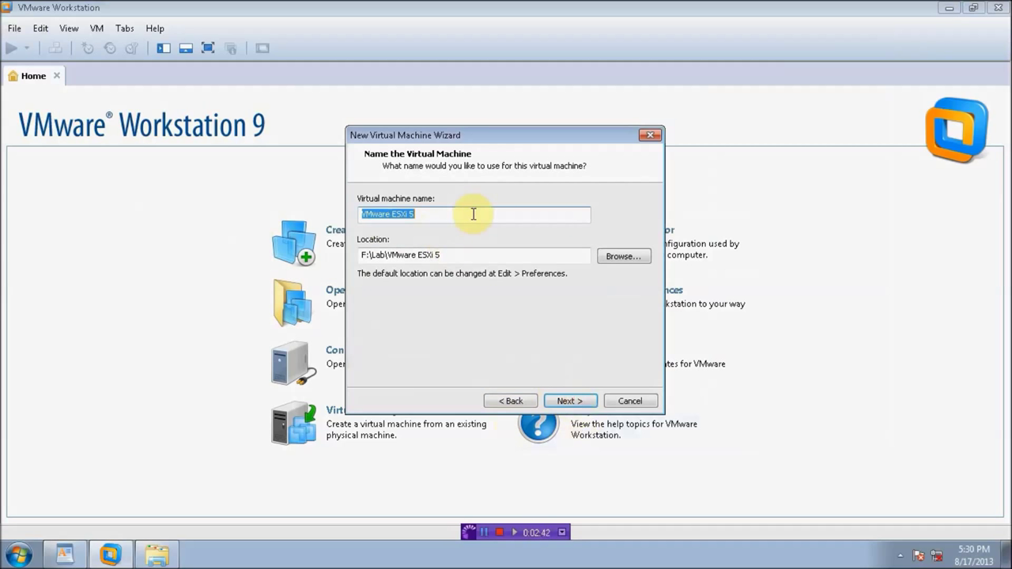
left_click_drag(422, 214, 321, 208)
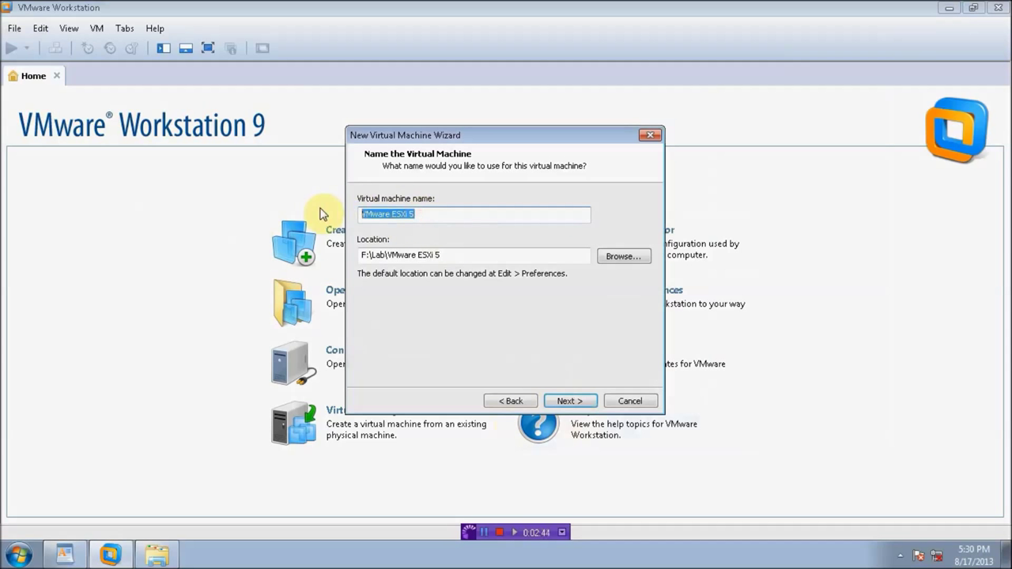
type("Esxi-Host1")
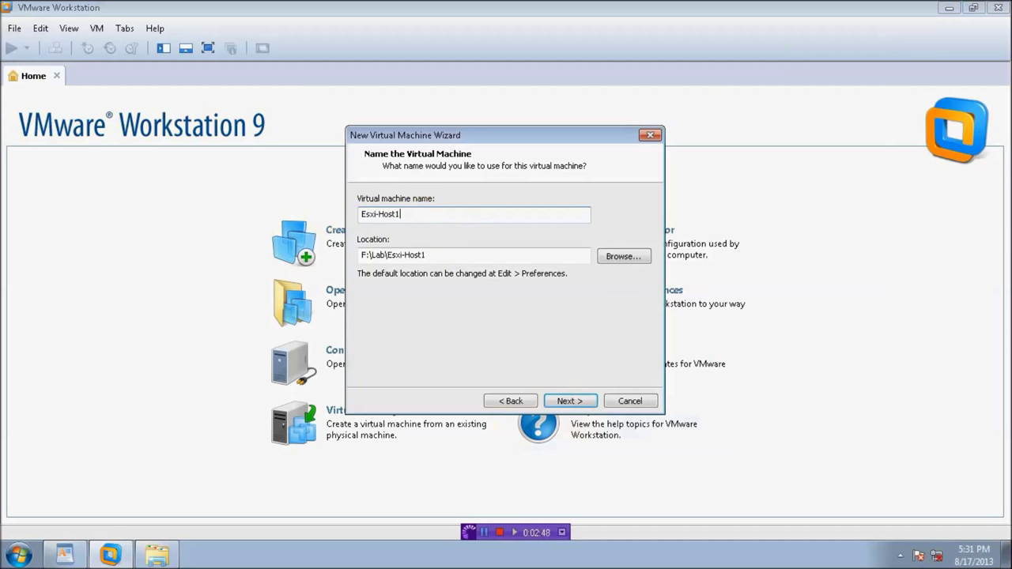
left_click(554, 402)
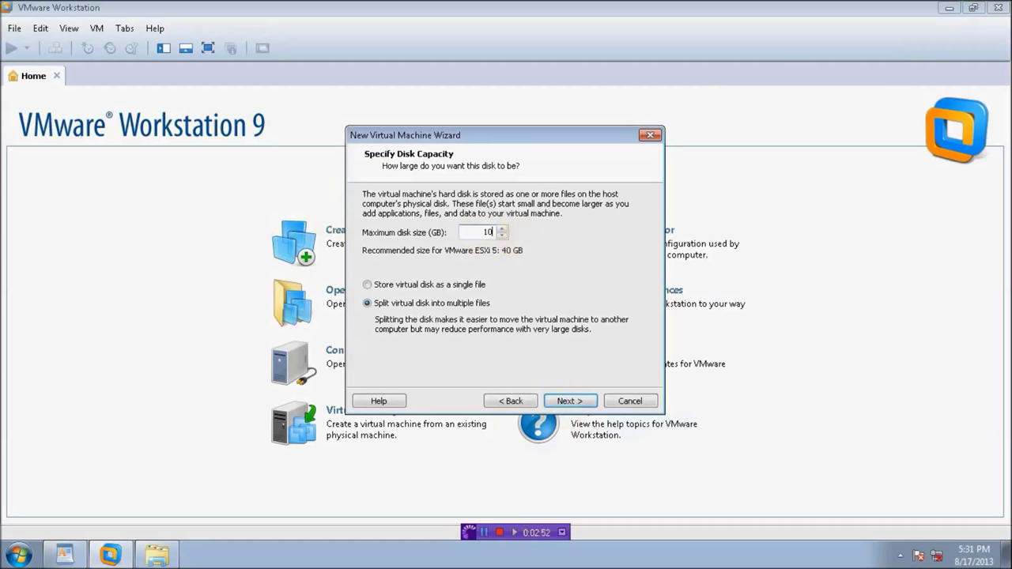
left_click(569, 401)
left_click(389, 342)
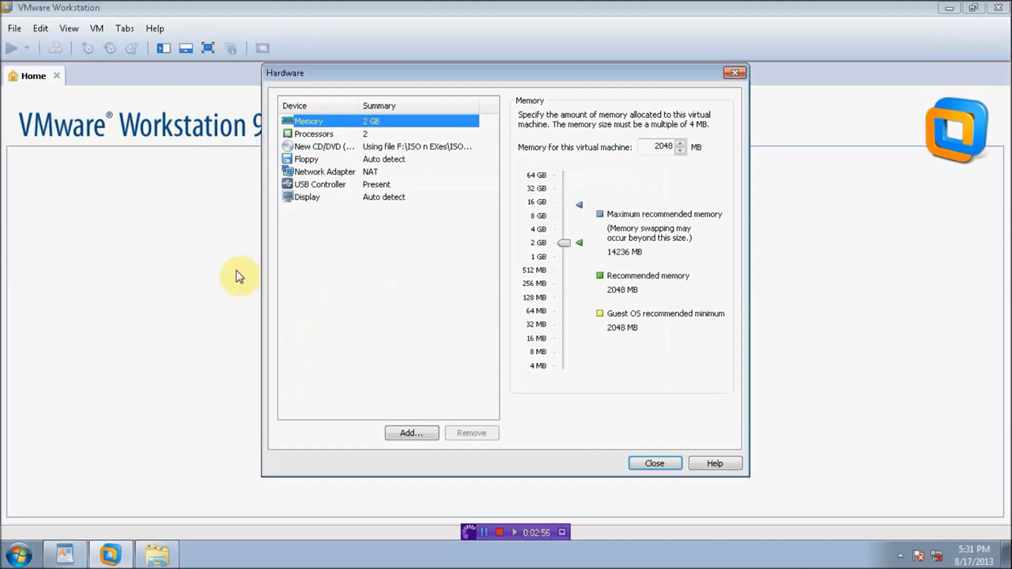
Step: Remove the floppy drive and USB controller from Esxi-Host1
left_click(307, 160)
left_click(470, 434)
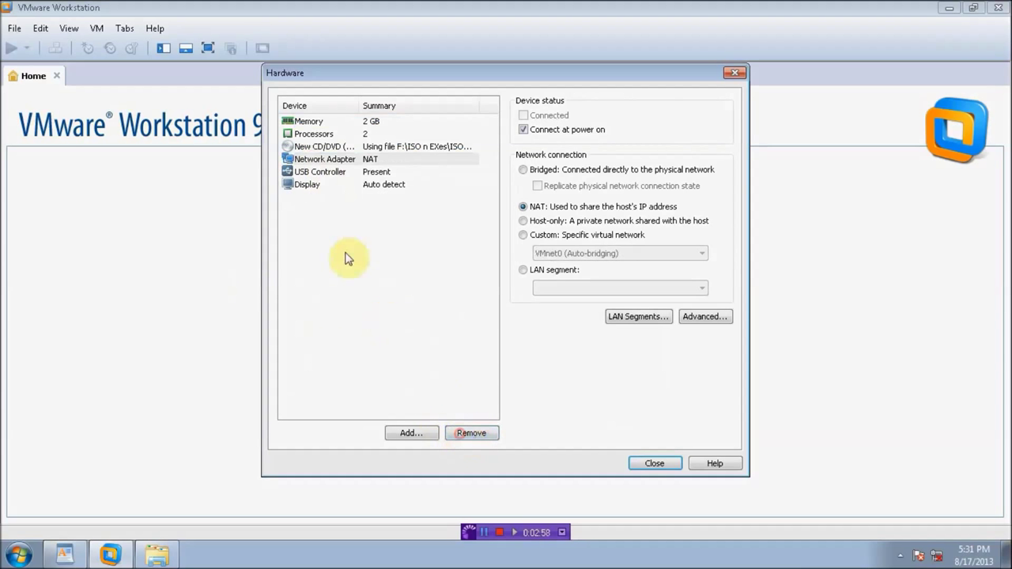
left_click(326, 172)
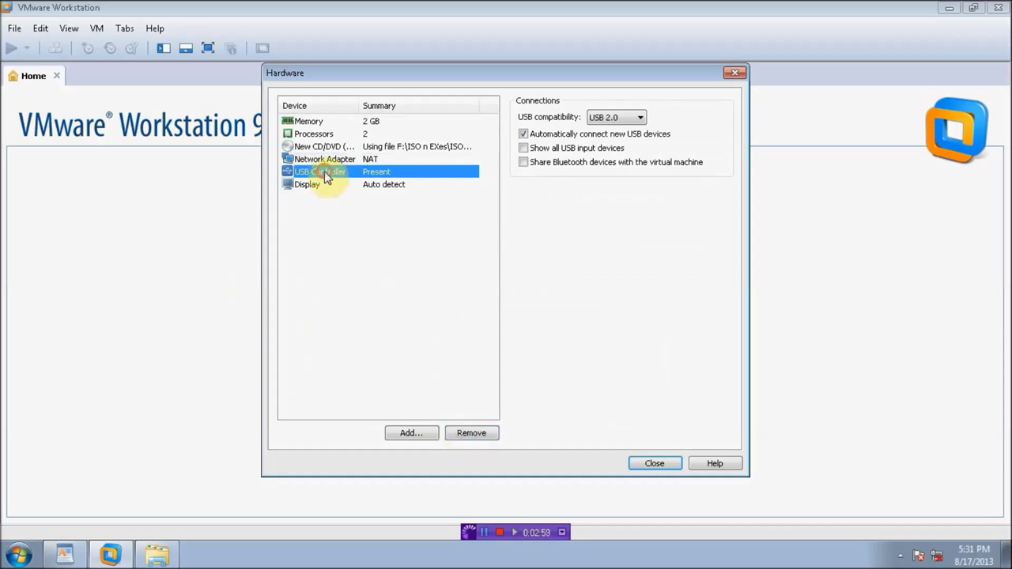
left_click(469, 435)
Step: Add a network adapter connected to custom network VMnet1 (Host-only)
left_click(412, 434)
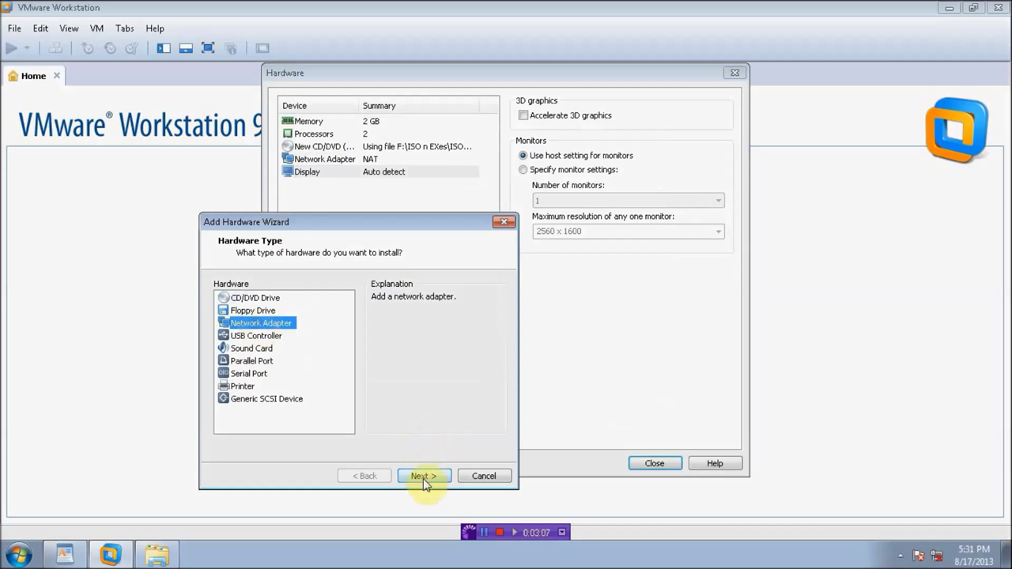
left_click(423, 476)
left_click(253, 366)
left_click(263, 385)
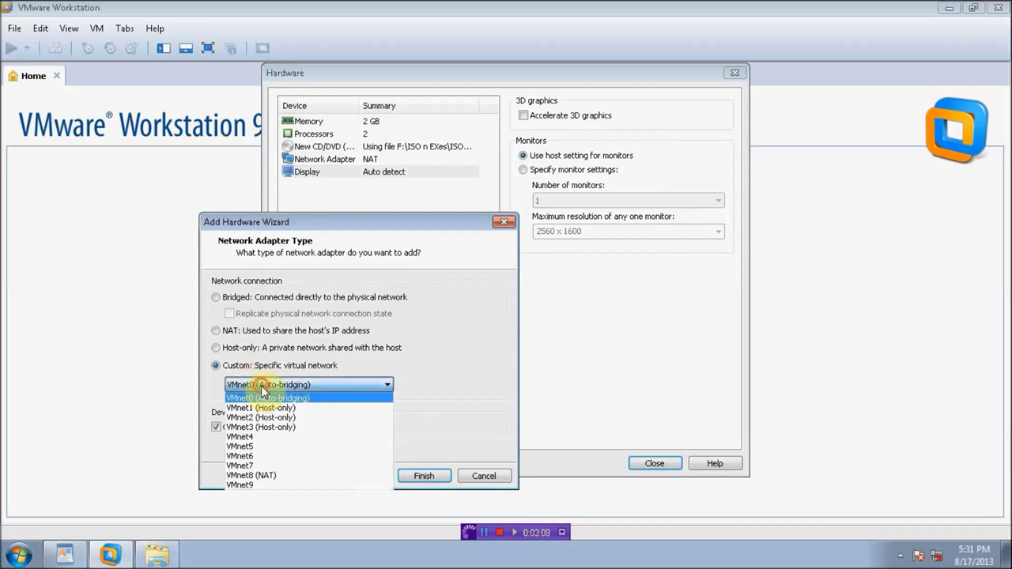
left_click(261, 408)
left_click(424, 476)
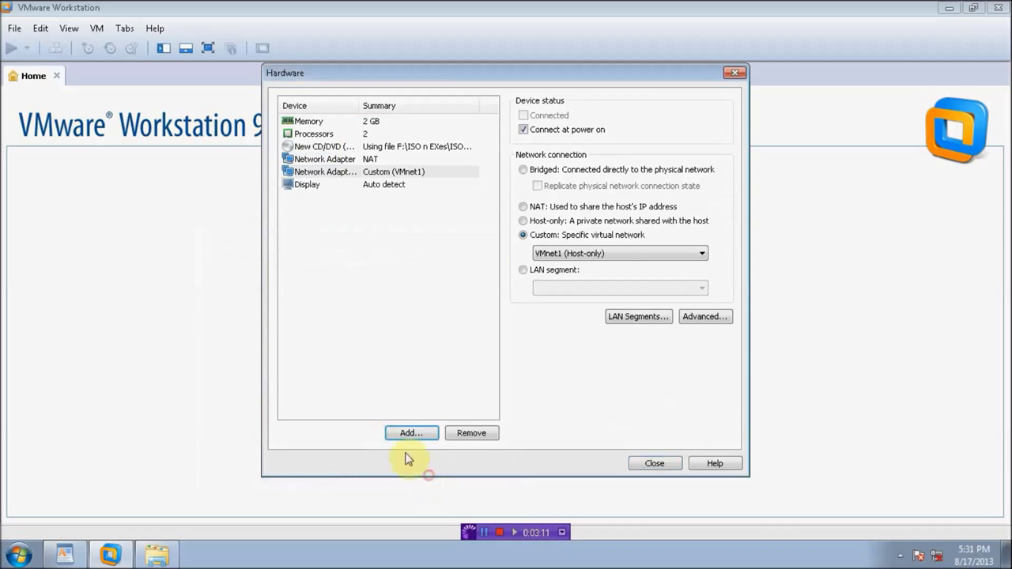
Step: Add a second network adapter connected to VMnet2 (Host-only)
left_click(403, 435)
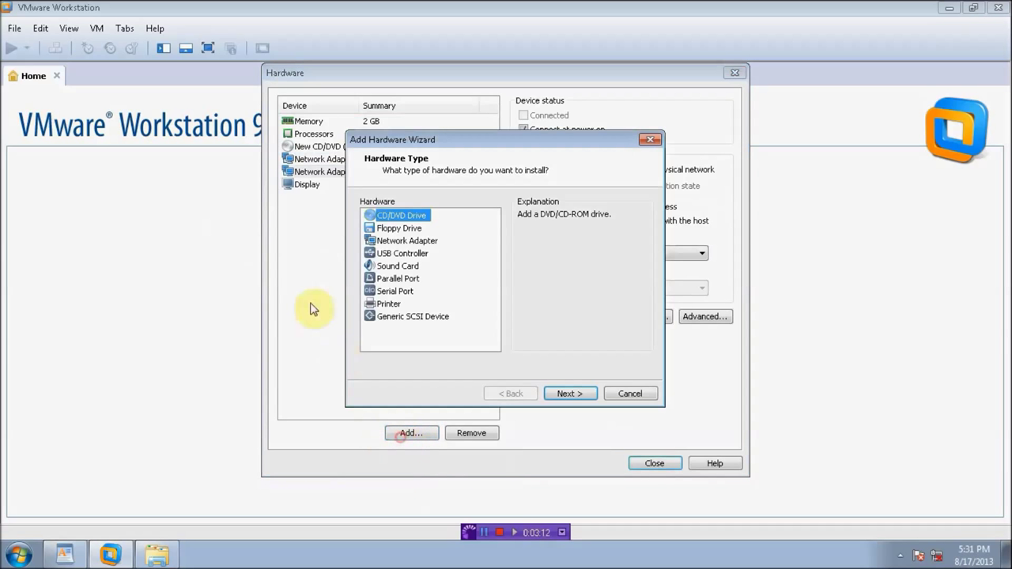
left_click(403, 241)
left_click(568, 392)
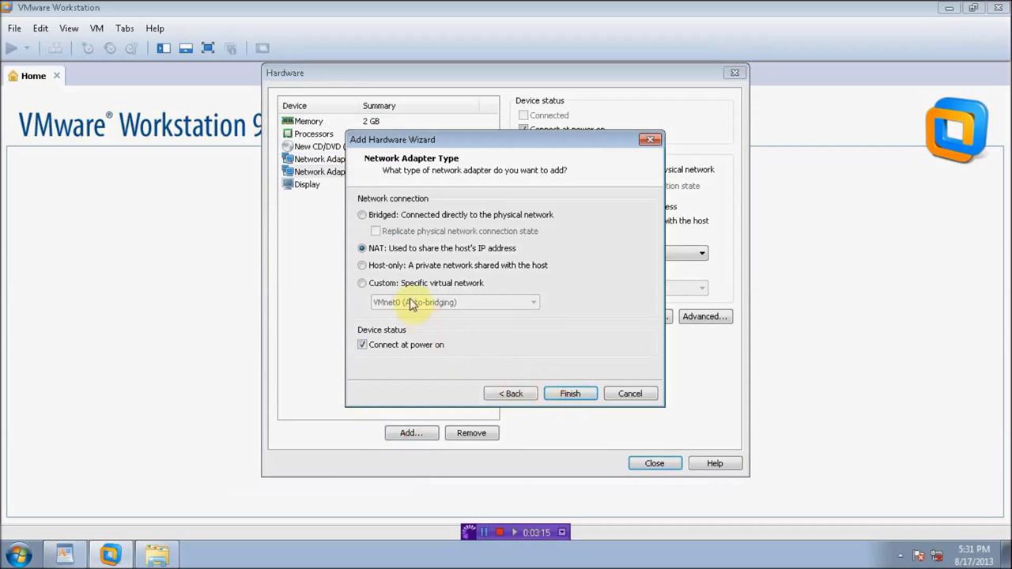
left_click(409, 285)
left_click(407, 302)
left_click(415, 336)
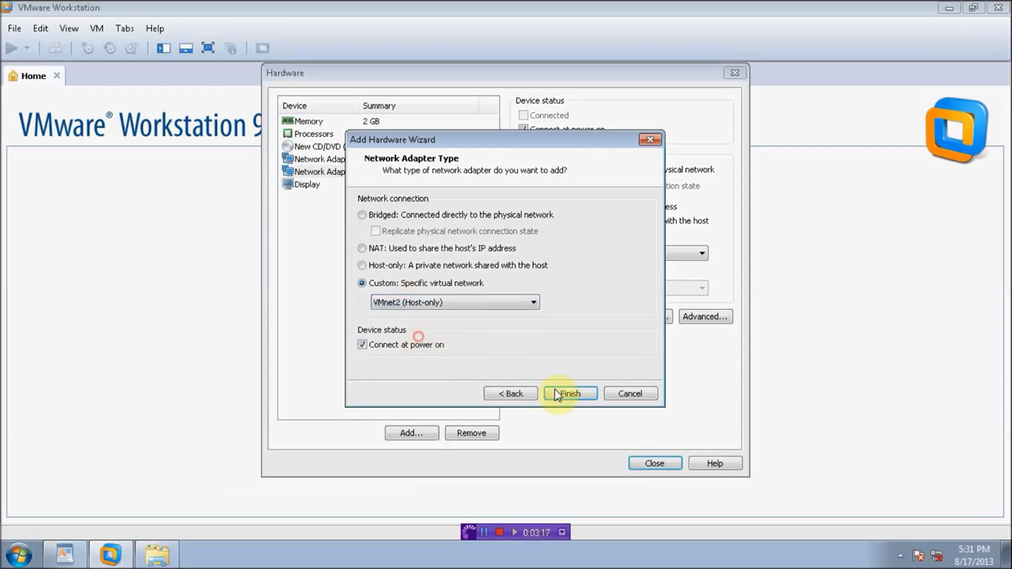
left_click(554, 389)
Step: Add a third network adapter connected to VMnet3 (Host-only)
left_click(408, 434)
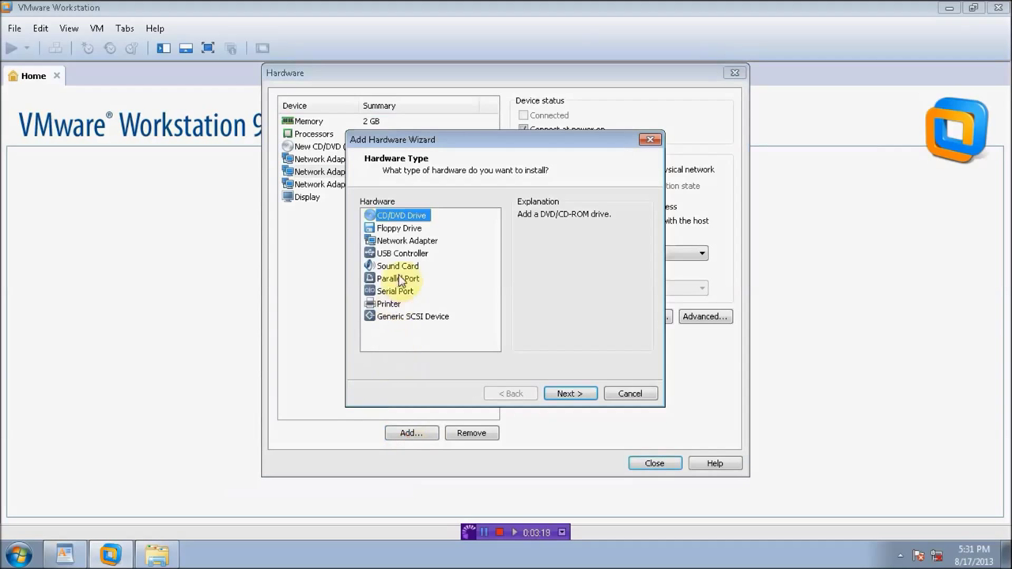
left_click(405, 240)
left_click(563, 393)
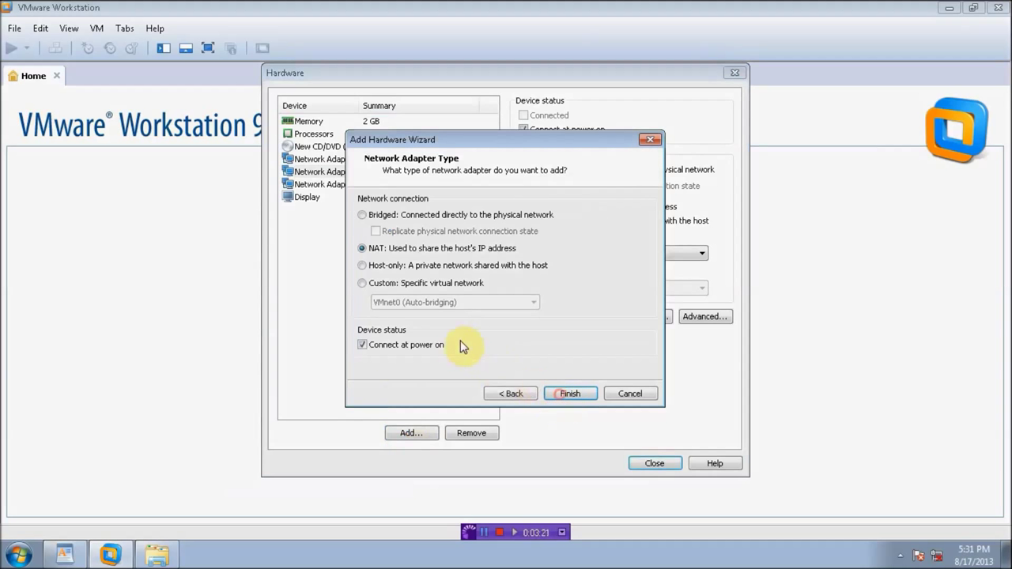
left_click(406, 285)
left_click(407, 302)
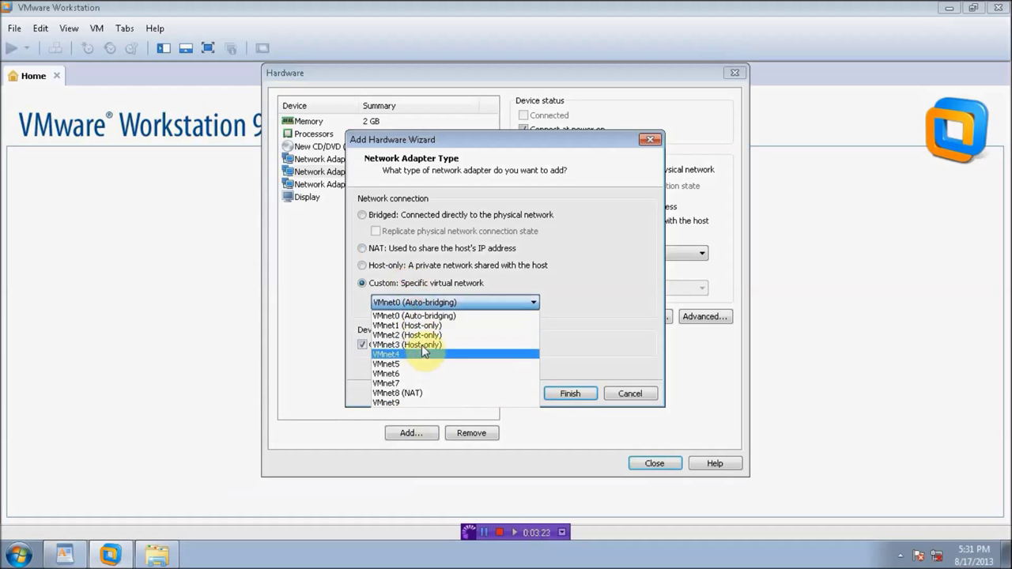
left_click(413, 348)
left_click(557, 394)
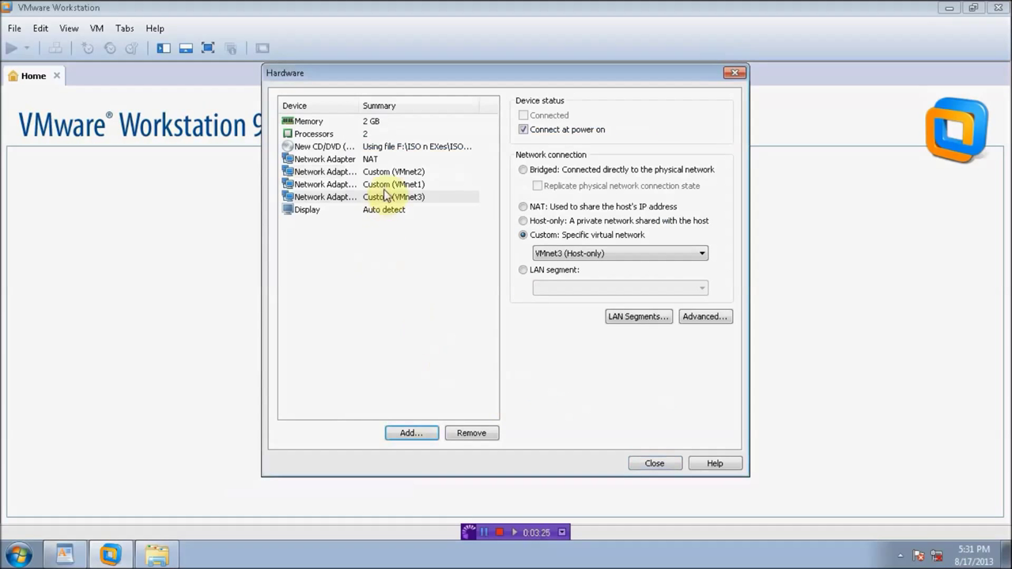
Step: Set the original adapter to custom network VMnet8 (NAT) and close the hardware settings
left_click(353, 160)
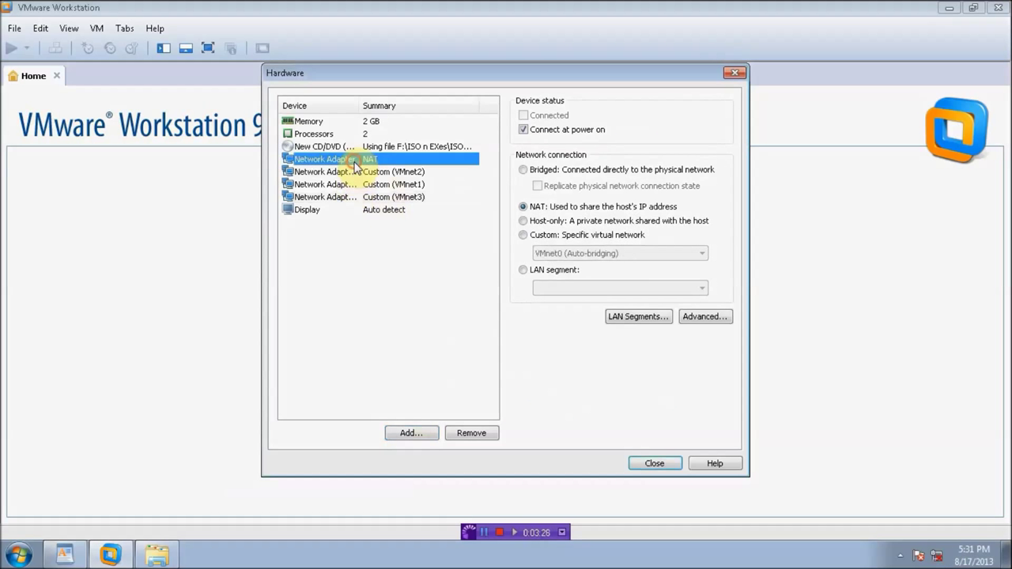
left_click(531, 235)
left_click(542, 254)
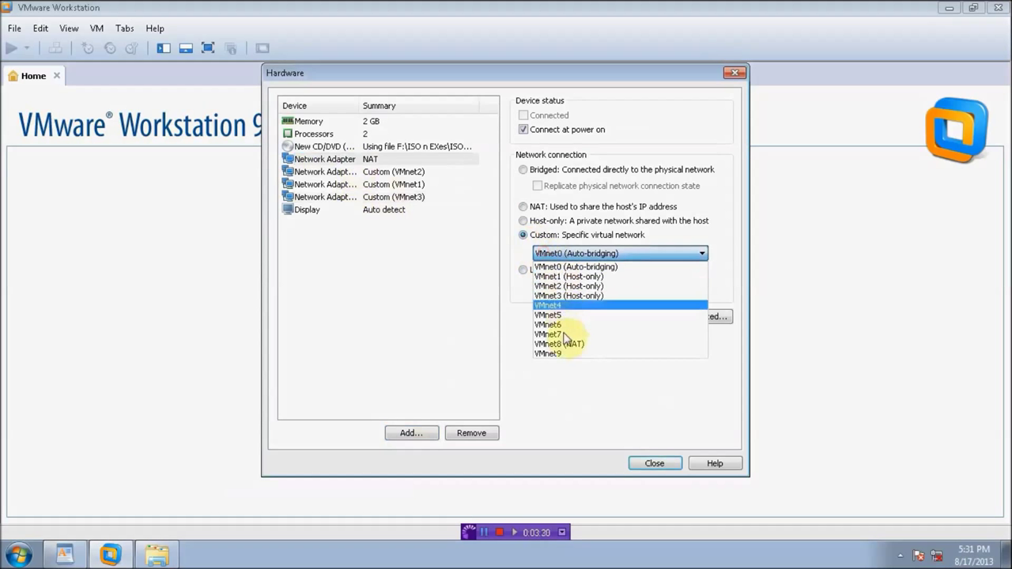
left_click(567, 345)
left_click(650, 461)
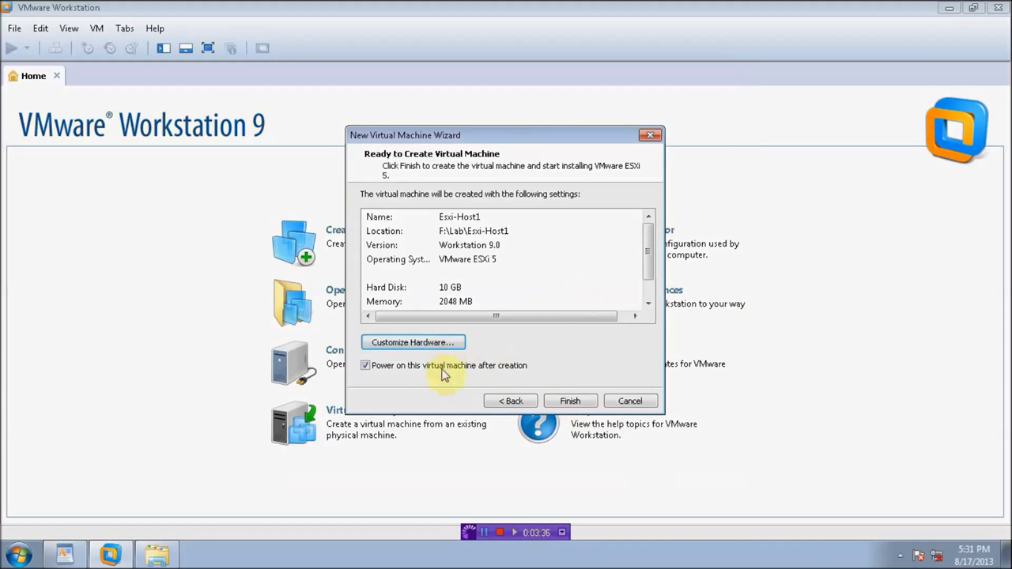
Step: Create and power on Esxi-Host1, boot the ESXi installer, then start another new VM wizard
left_click(575, 401)
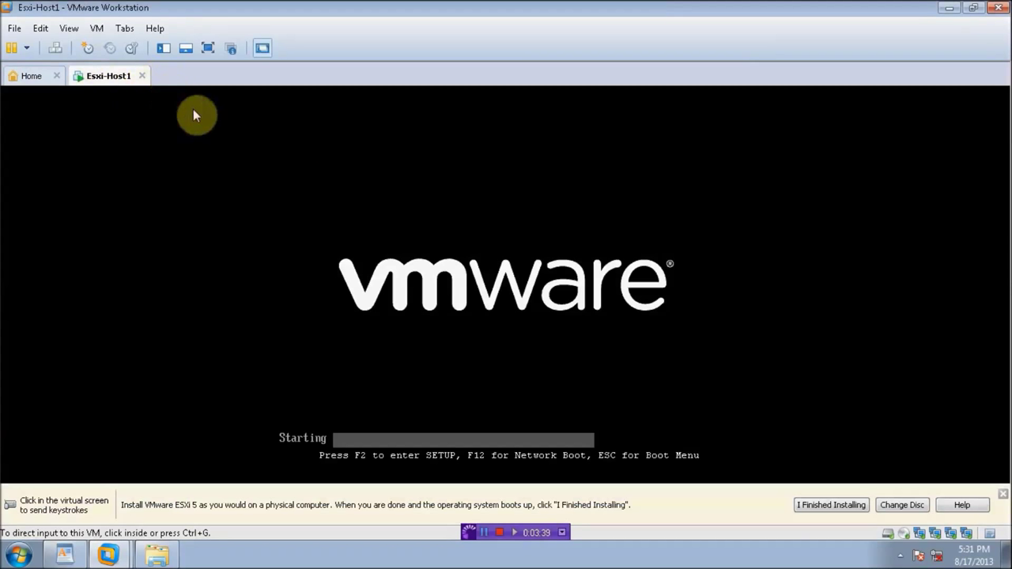
left_click(430, 318)
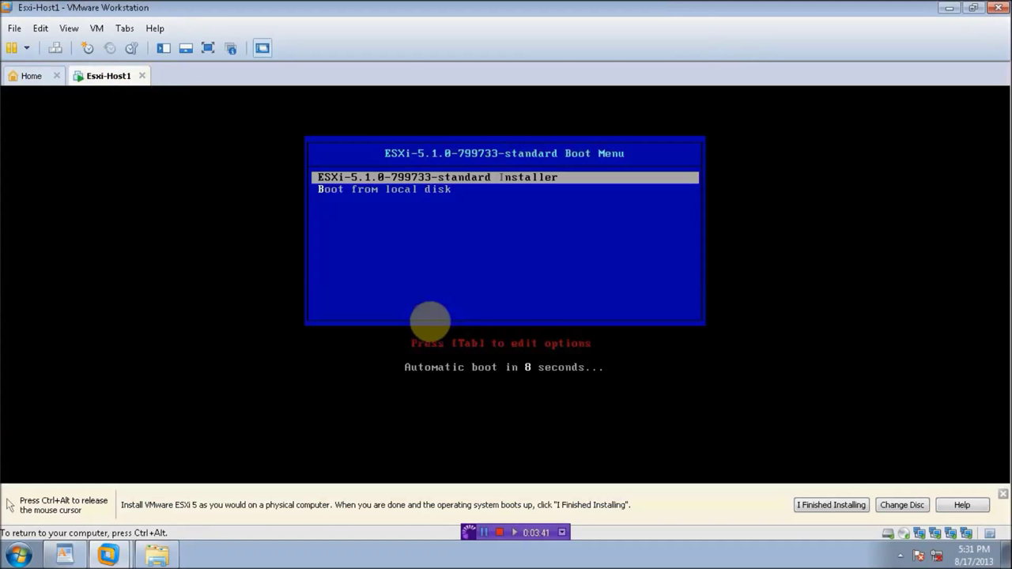
key("Return")
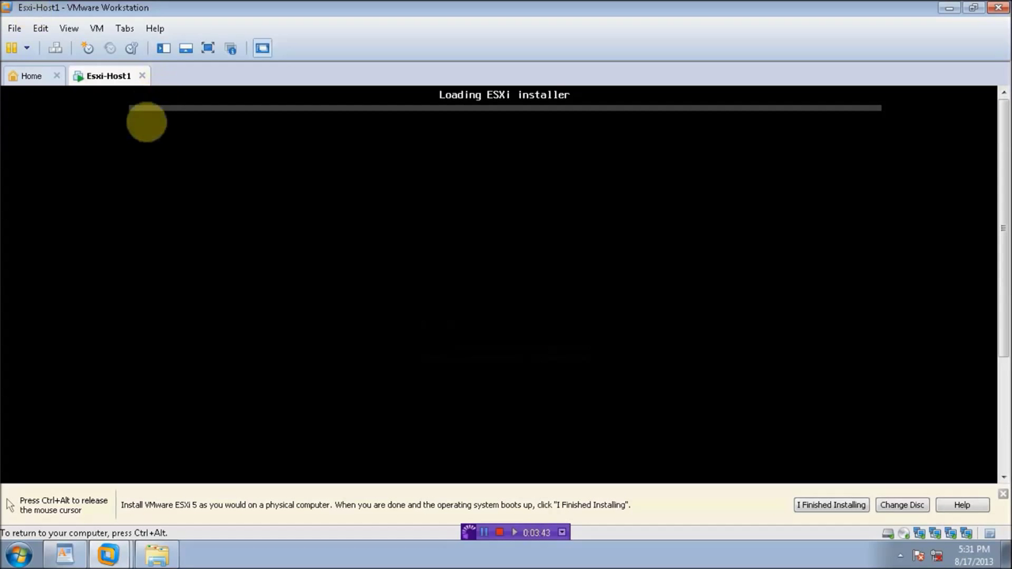
key("ctrl+alt")
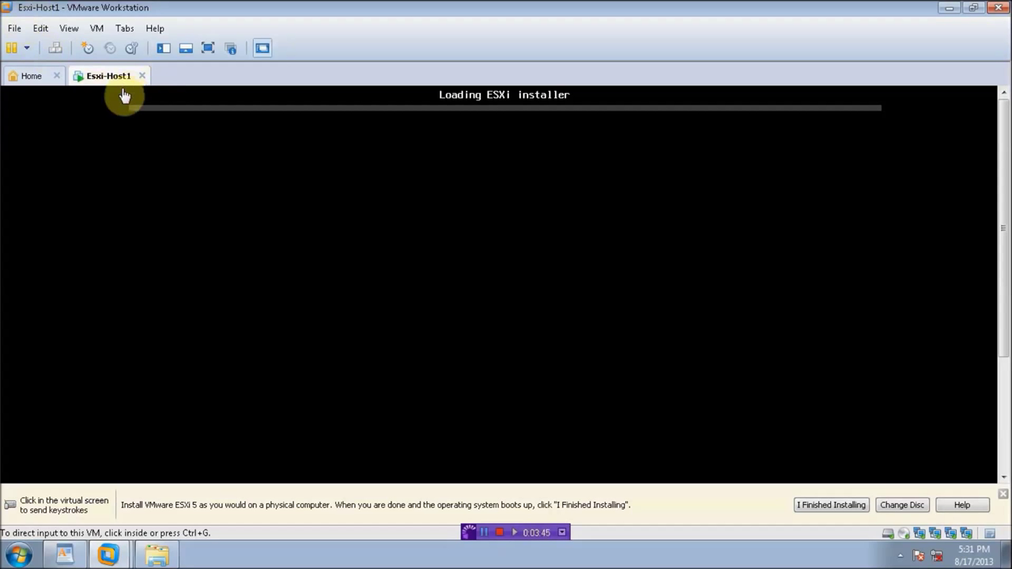
left_click(16, 29)
left_click(23, 46)
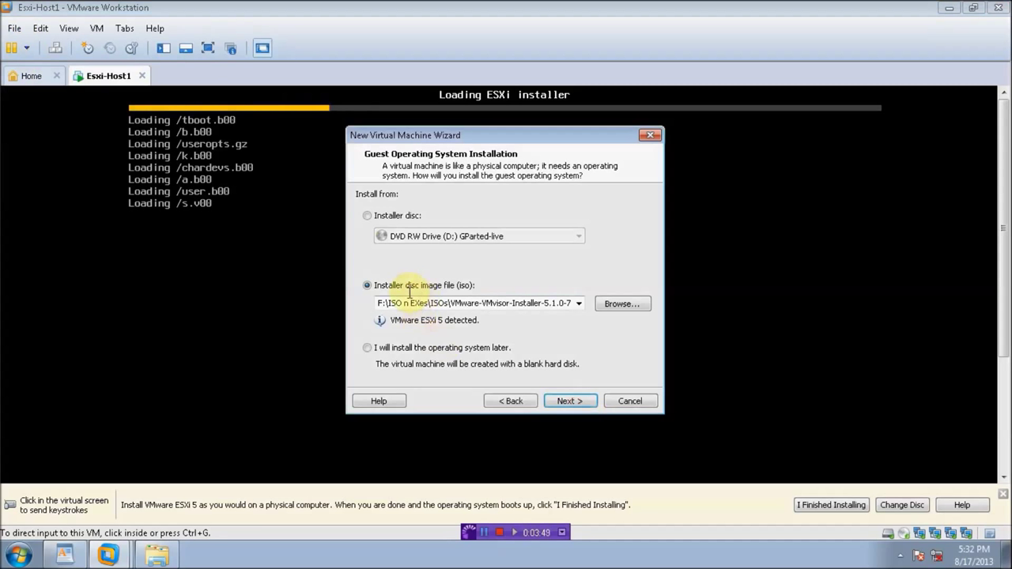
Step: Name the second VM ESXI-Host2 and give it a 10 GB disk stored as a single file
left_click(554, 400)
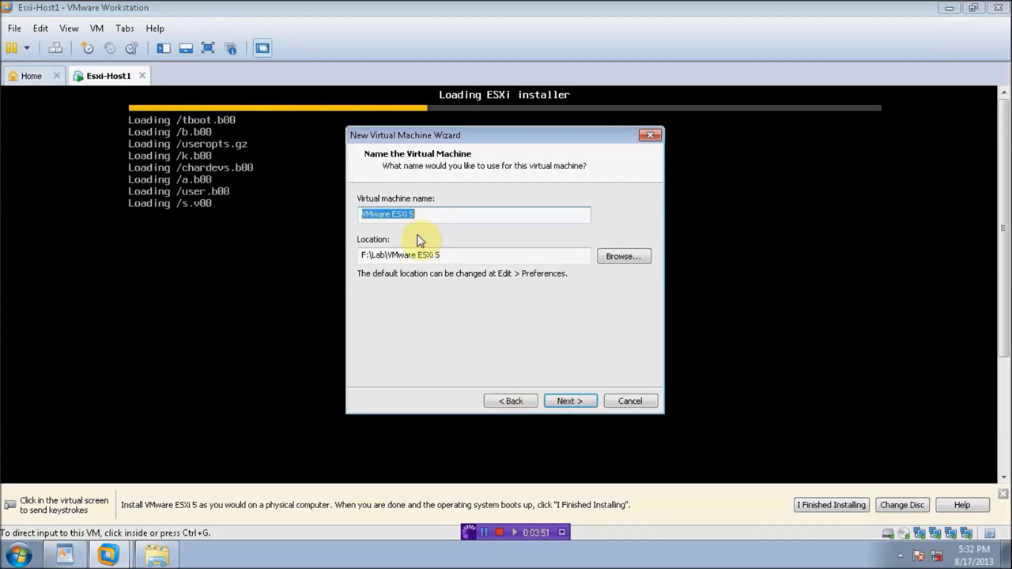
type("E")
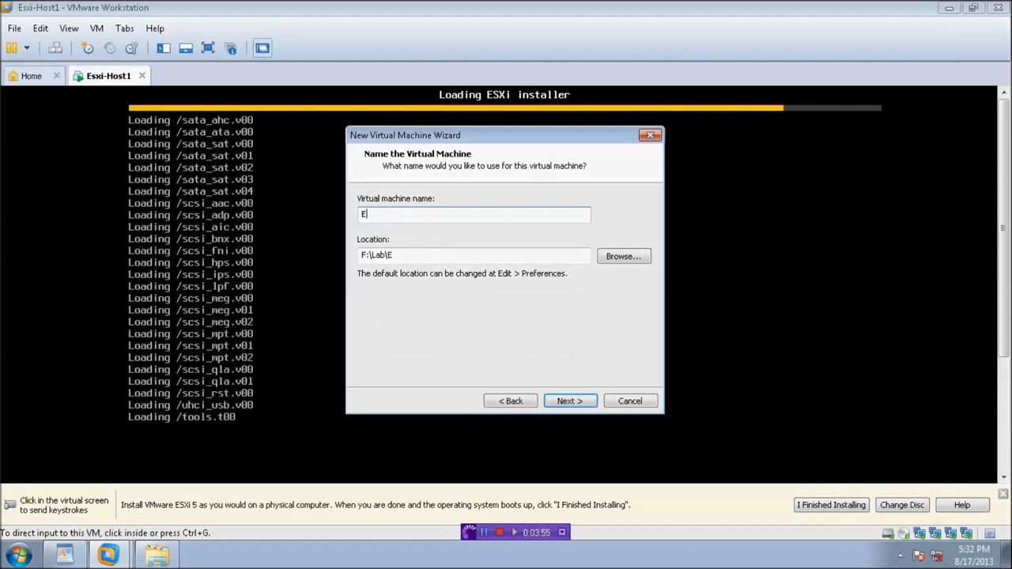
type("SXI-Host2")
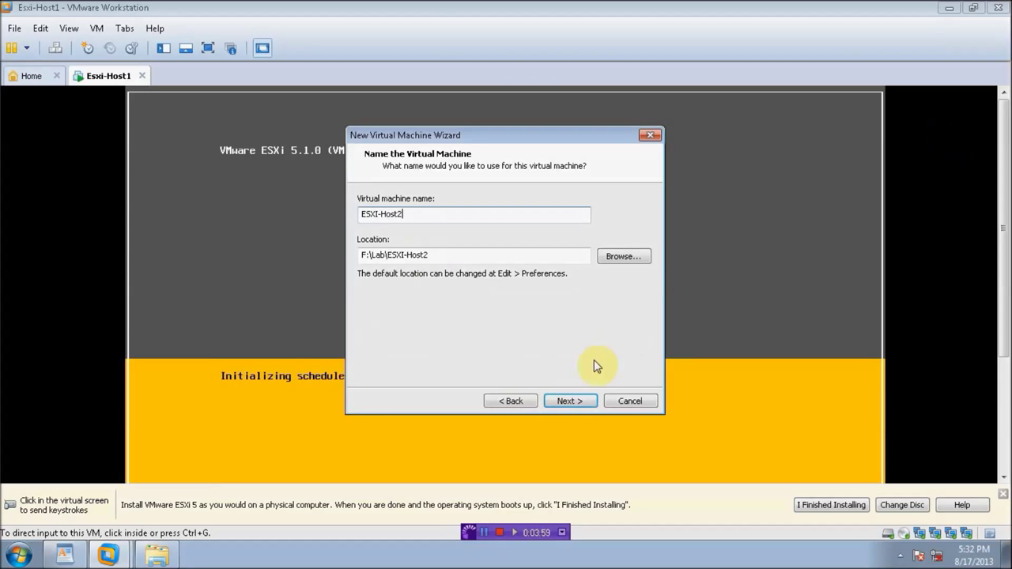
left_click(593, 401)
left_click(423, 284)
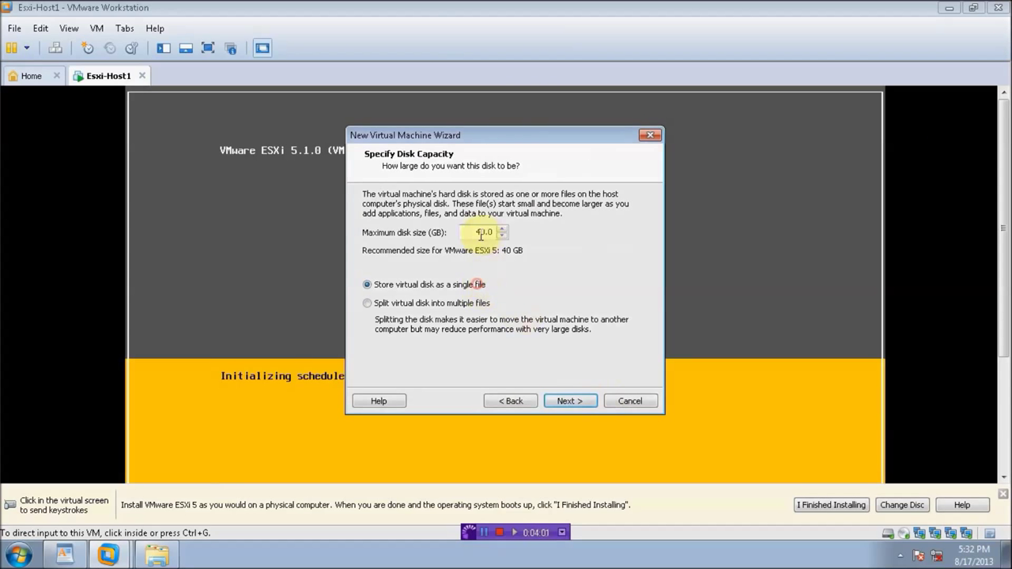
double_click(480, 231)
type("10")
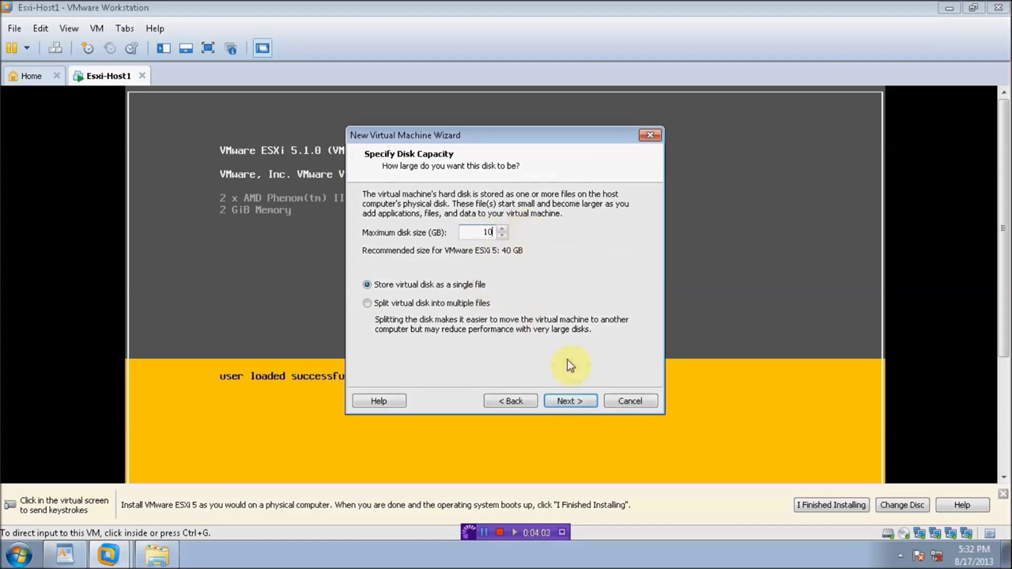
left_click(578, 405)
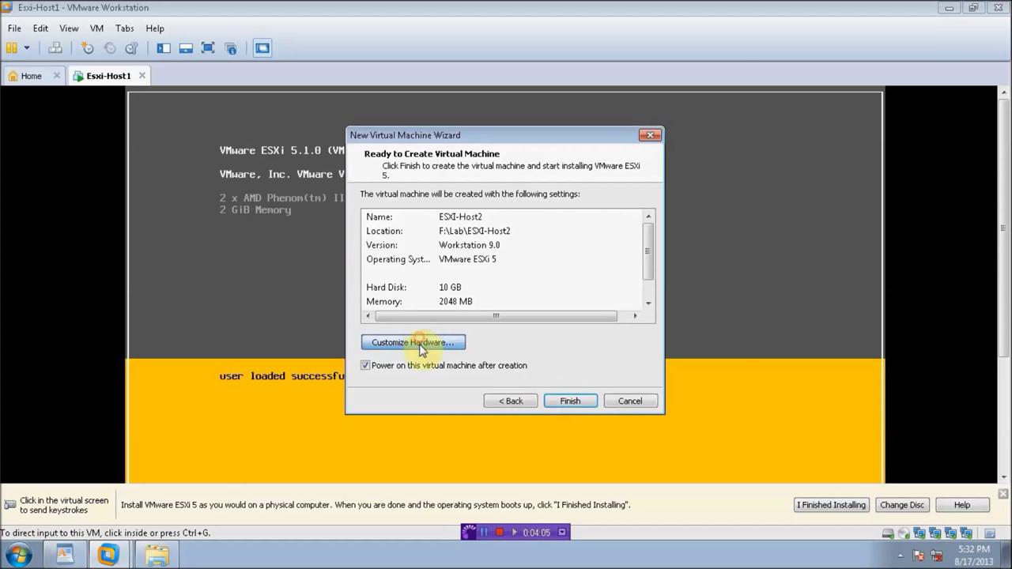
left_click(381, 340)
Step: Remove the floppy and USB controller and switch the existing adapter to VMnet8 (NAT)
left_click(305, 160)
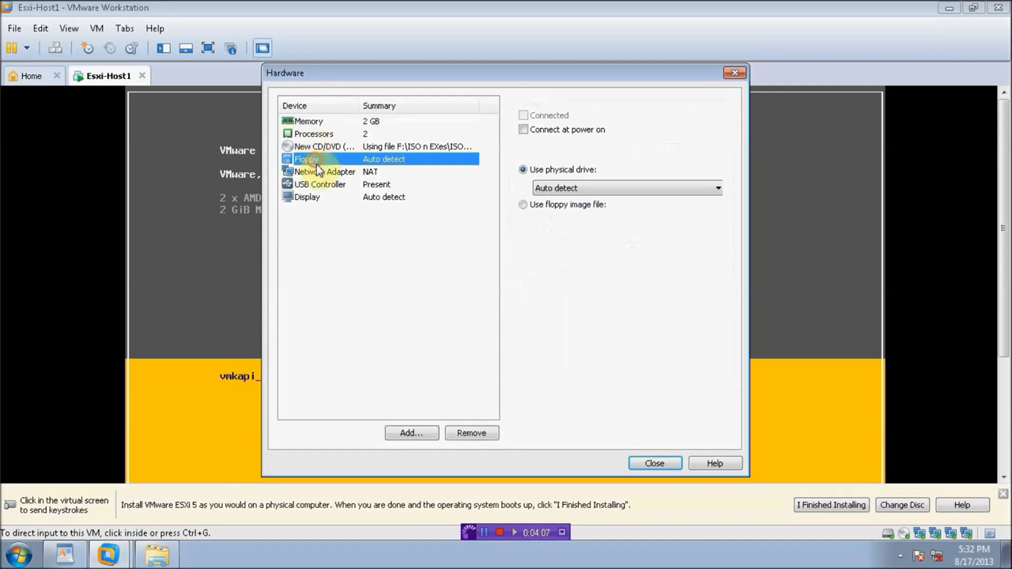
left_click(472, 434)
left_click(328, 174)
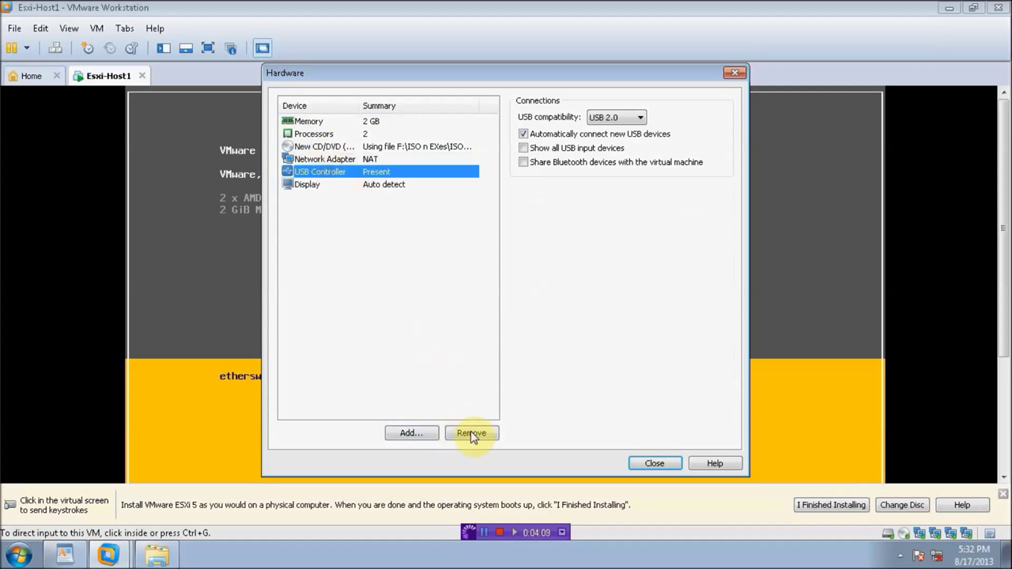
left_click(471, 433)
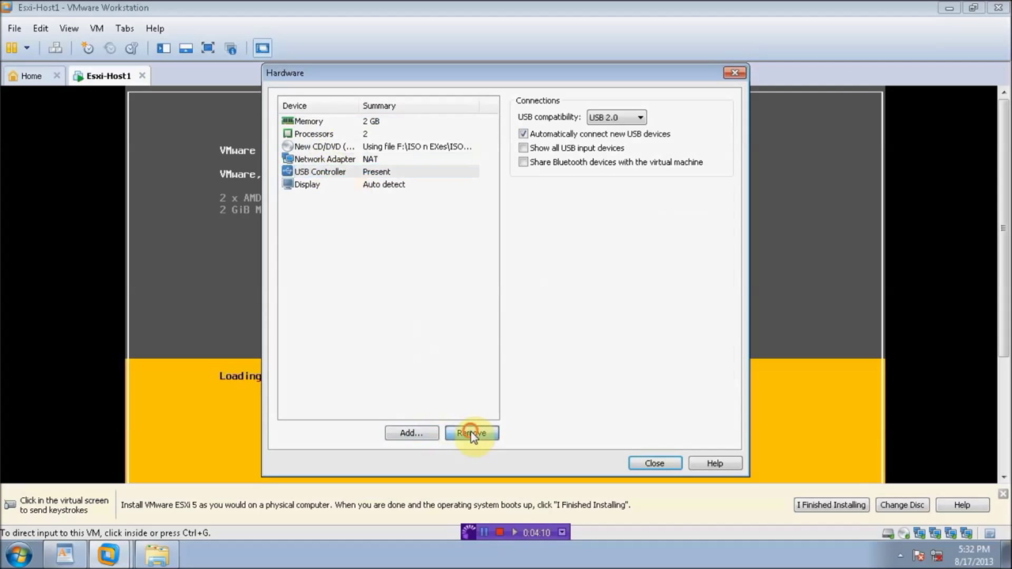
left_click(340, 159)
left_click(542, 245)
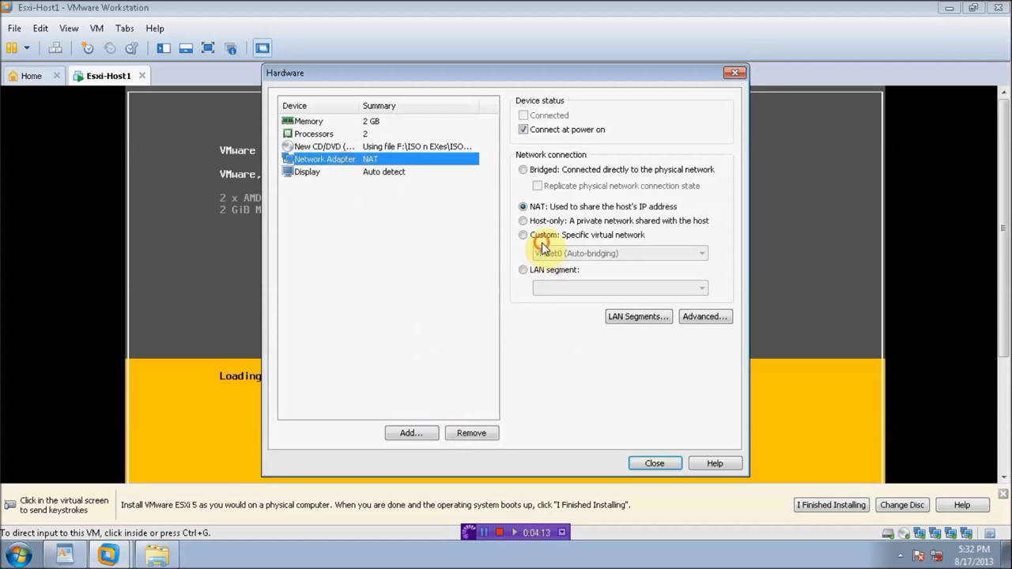
left_click(565, 252)
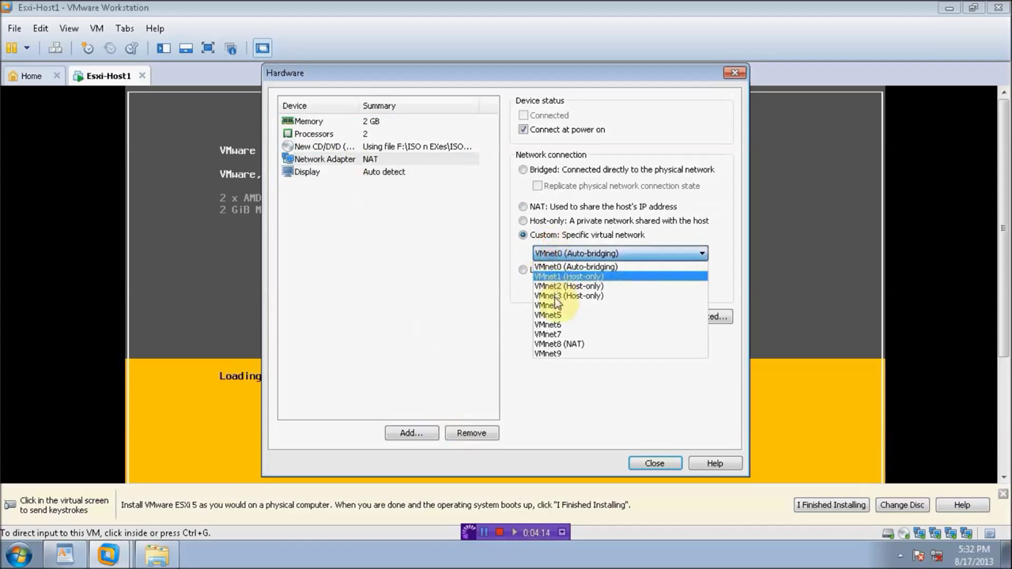
left_click(567, 346)
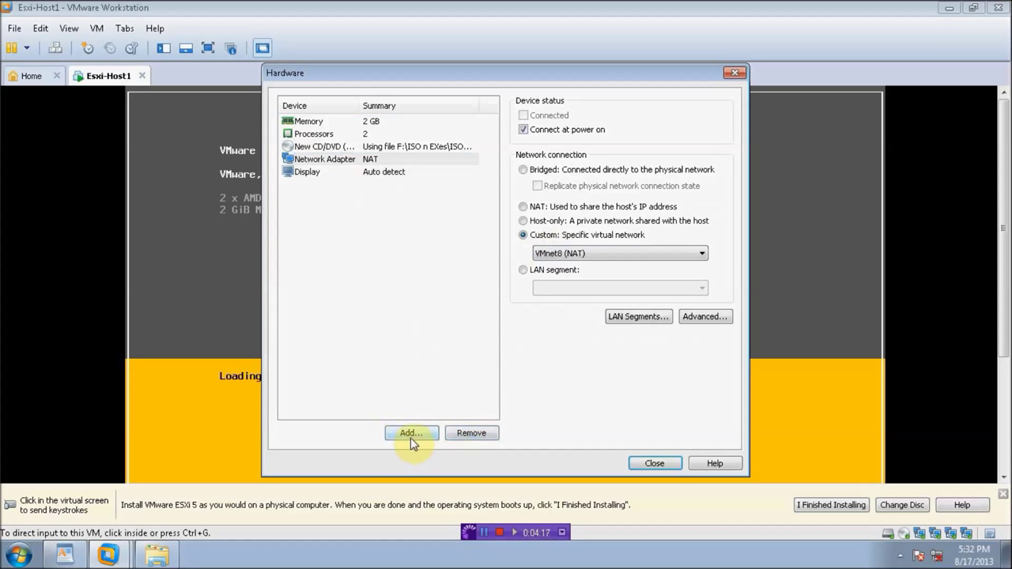
Step: Add a network adapter connected to VMnet1 (Host-only)
left_click(411, 434)
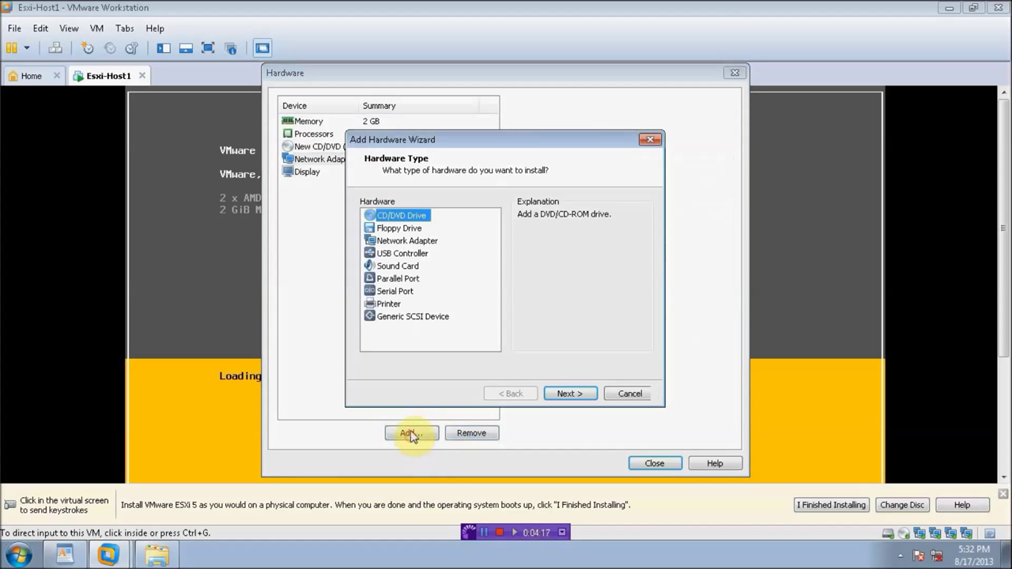
left_click(406, 241)
left_click(576, 393)
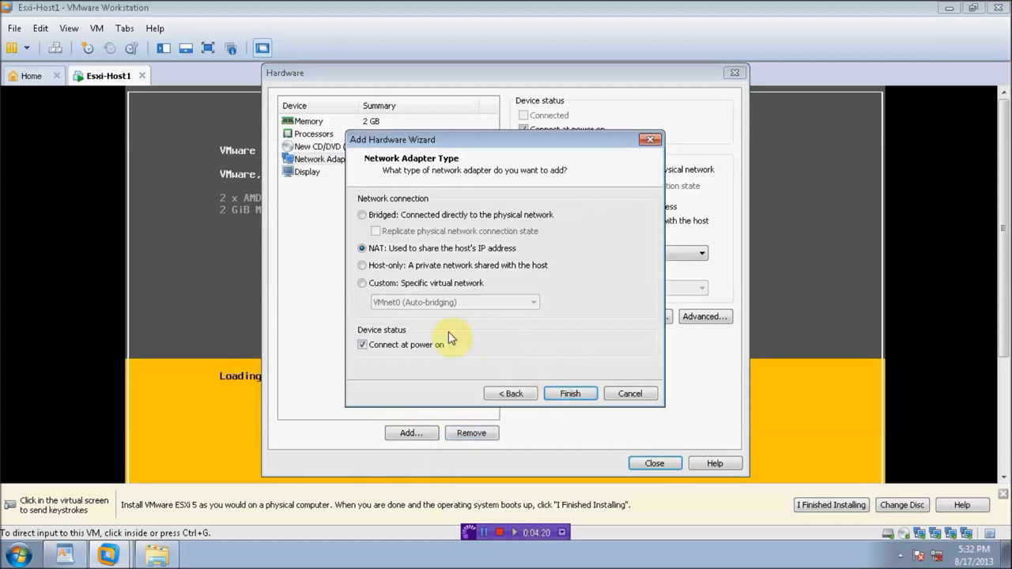
left_click(396, 283)
left_click(411, 302)
left_click(404, 339)
left_click(564, 394)
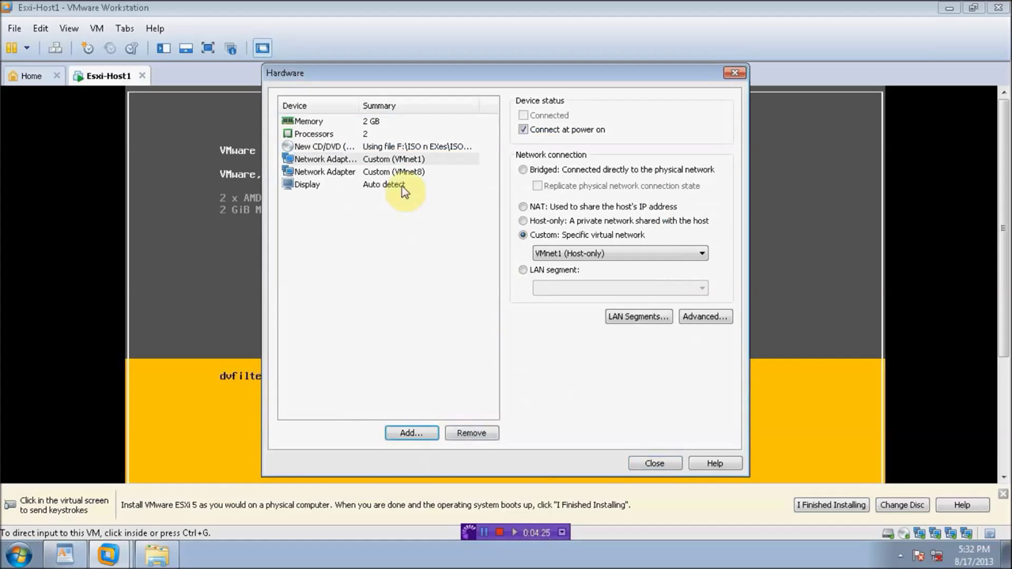
Step: Add another network adapter connected to VMnet2 (Host-only)
left_click(405, 159)
left_click(413, 432)
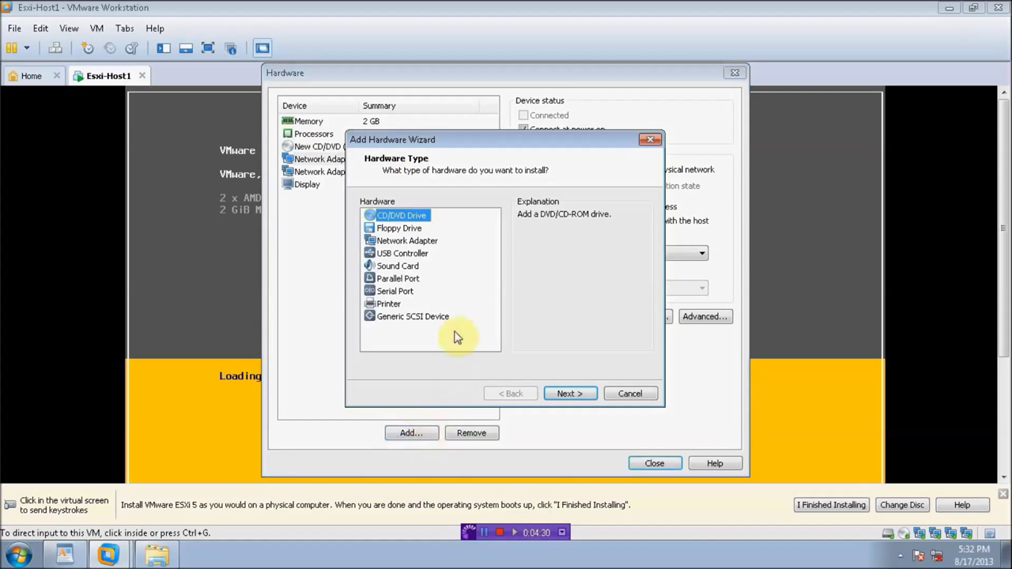
left_click(400, 242)
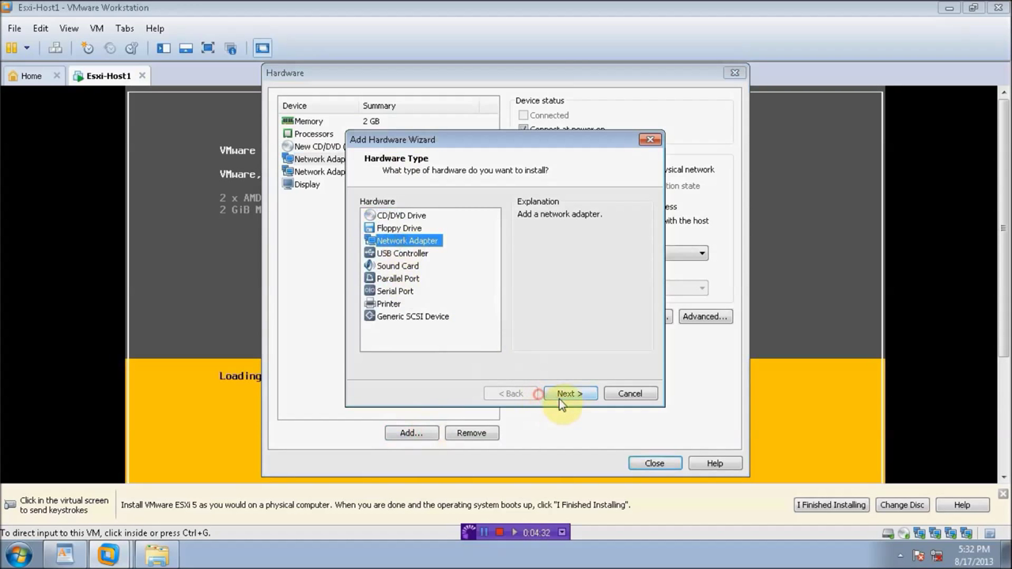
left_click(546, 397)
left_click(425, 284)
left_click(455, 302)
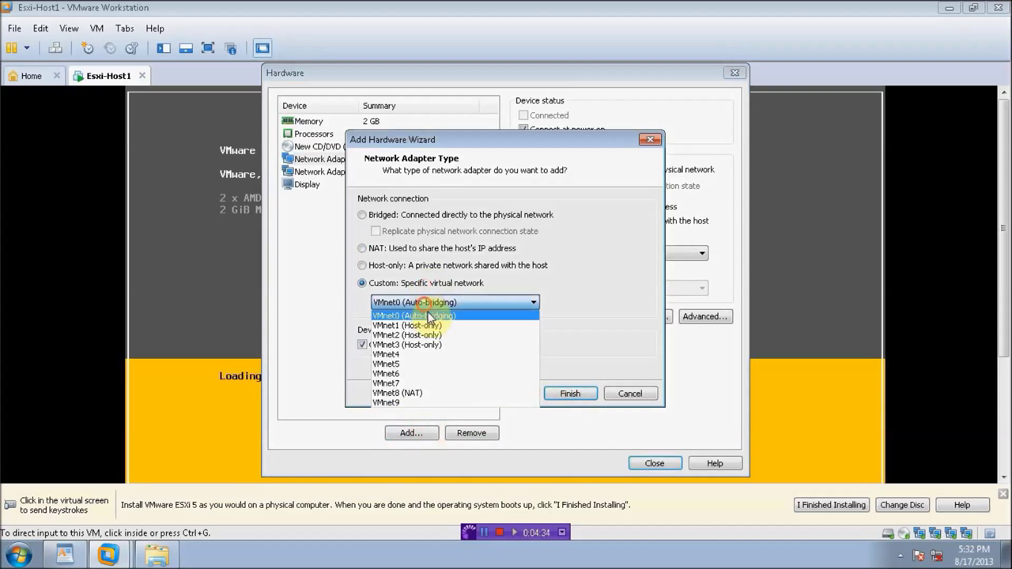
left_click(373, 343)
left_click(566, 394)
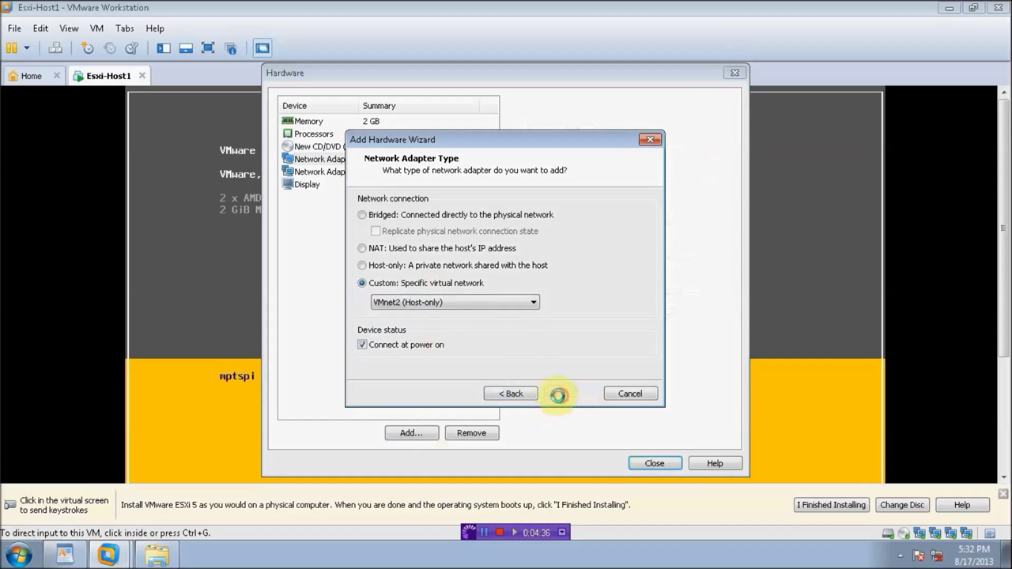
Step: Add a final network adapter on VMnet3 (Host-only) and close the hardware settings
left_click(408, 432)
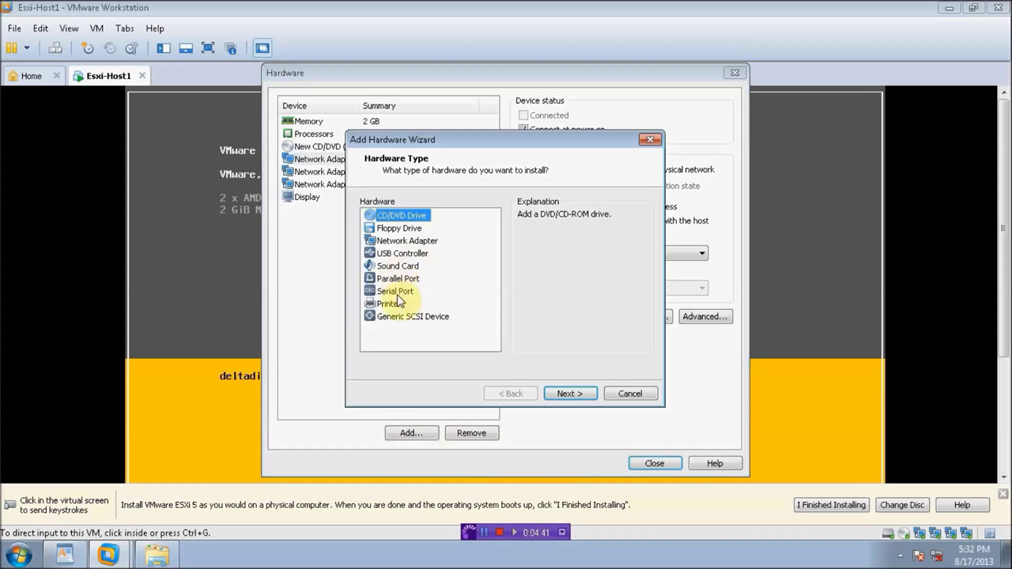
left_click(400, 242)
left_click(569, 394)
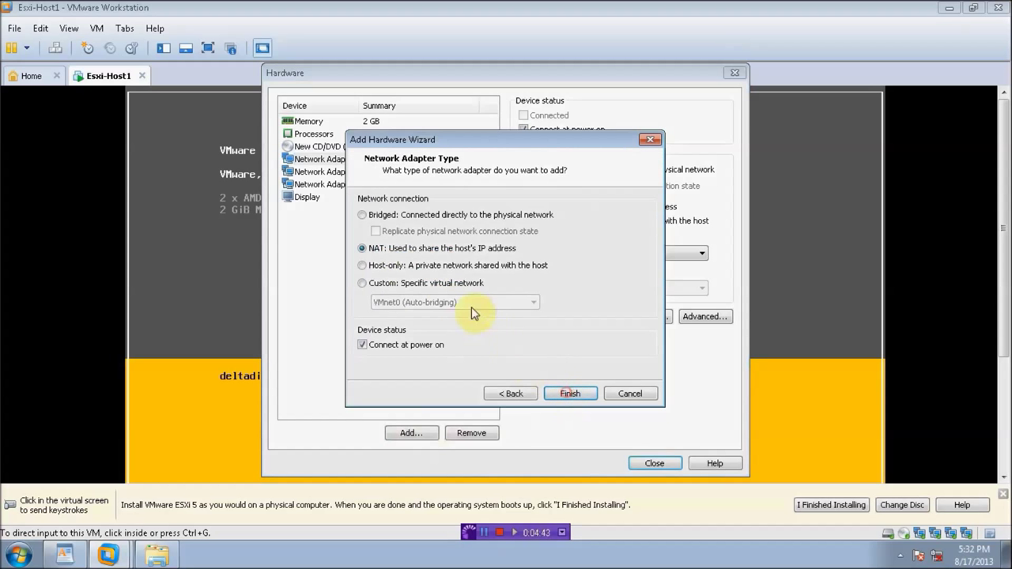
left_click(421, 283)
left_click(418, 301)
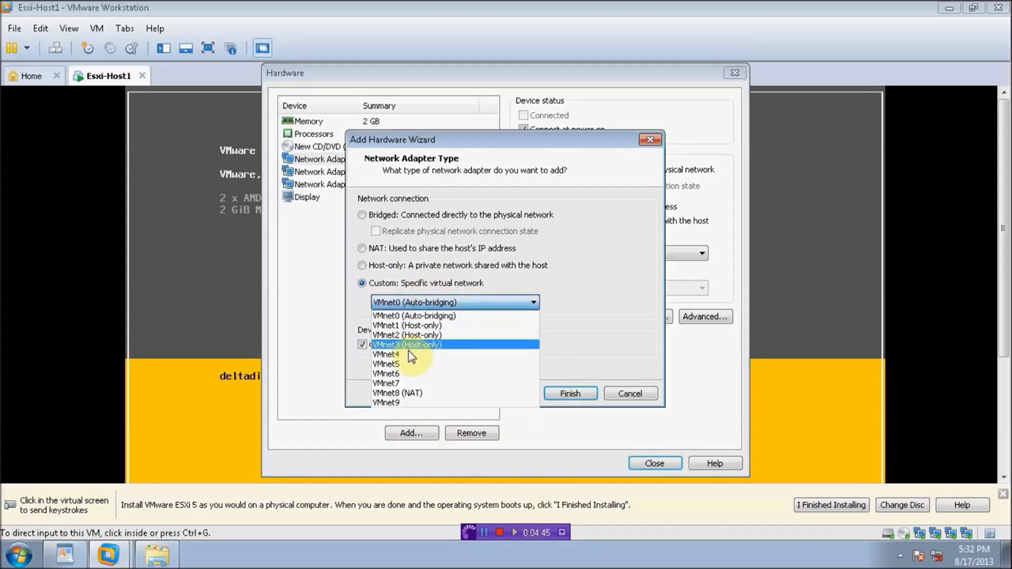
left_click(417, 345)
left_click(558, 394)
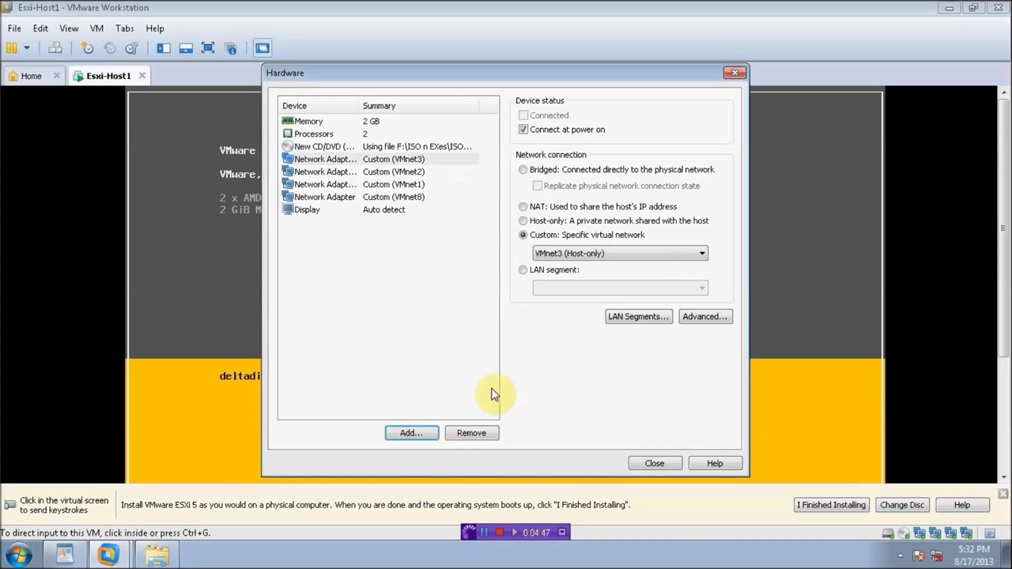
left_click(654, 464)
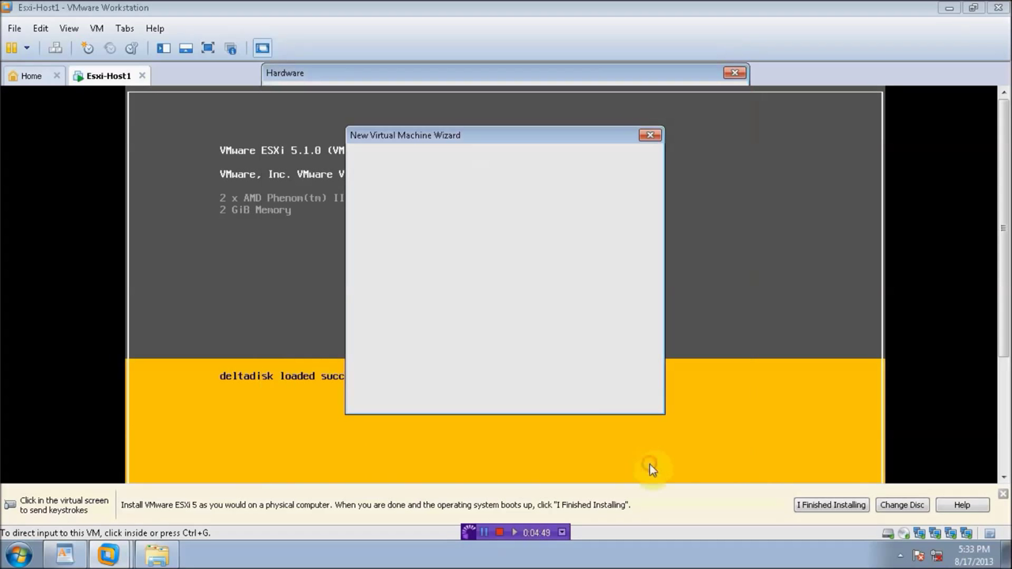
Step: Create and power on ESXI-Host2, starting the ESXi installer straight away without the boot countdown
scroll(651, 264, "down", 1)
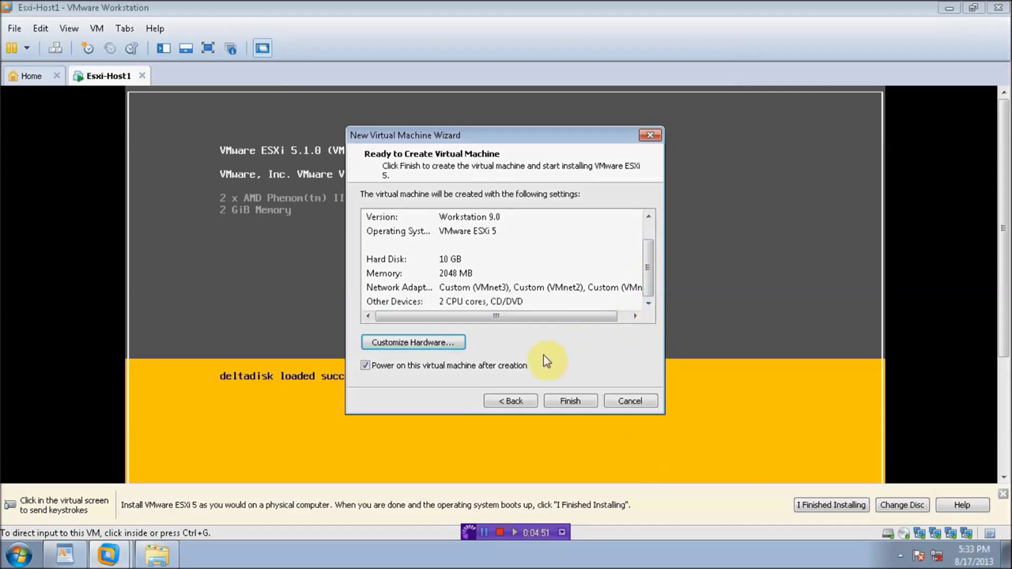
left_click(566, 401)
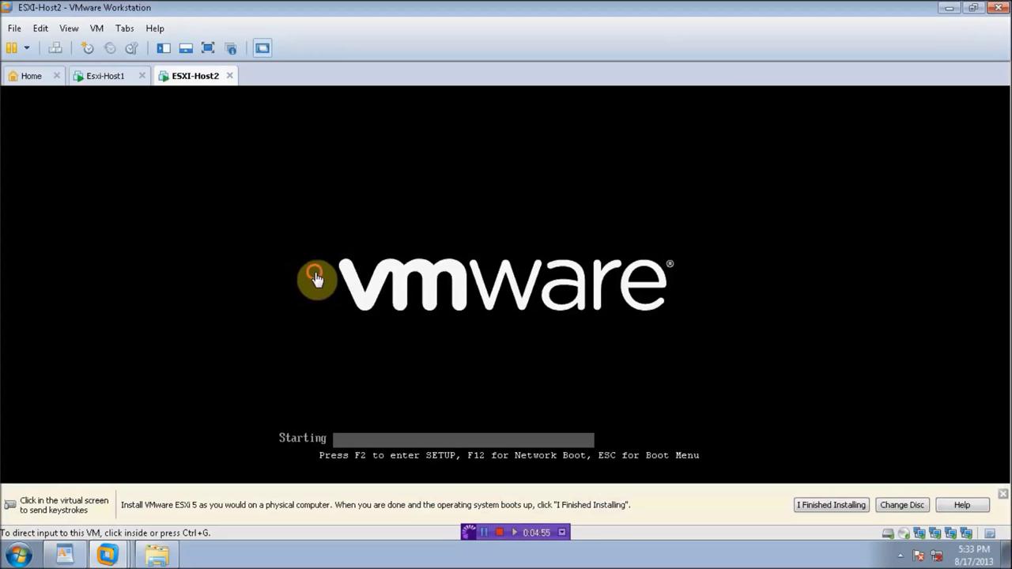
left_click(318, 281)
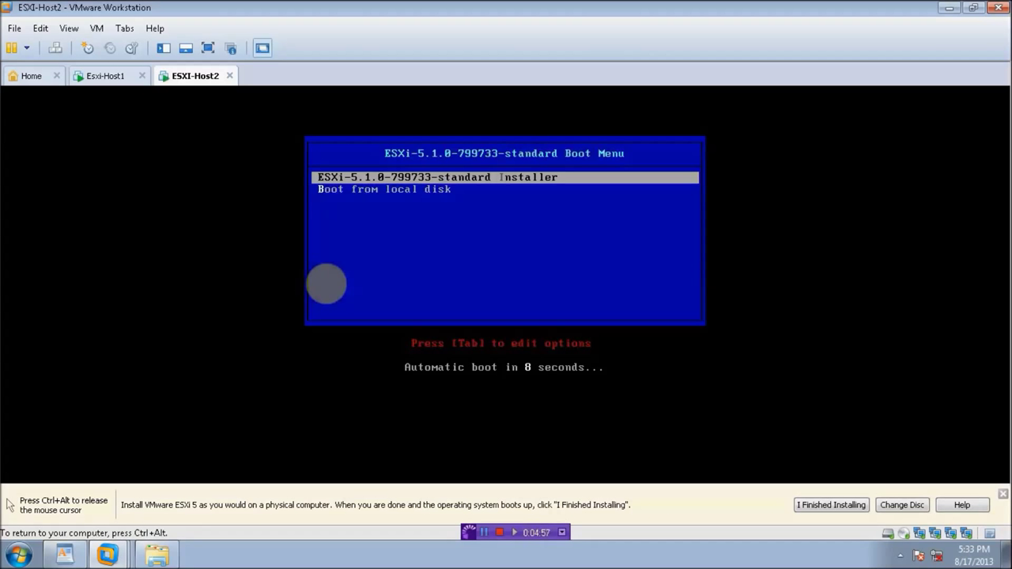
key("Return")
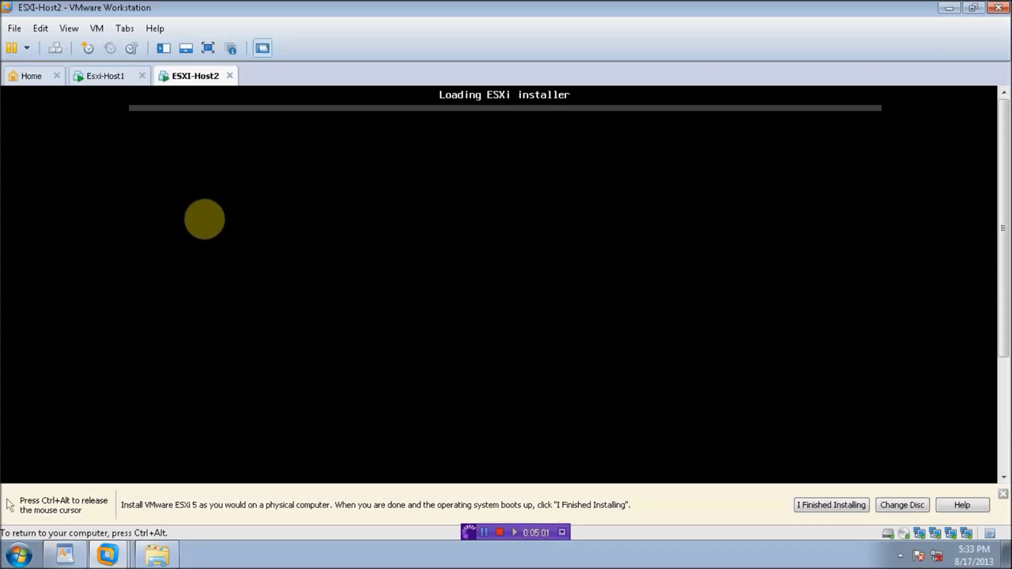
key("ctrl+alt")
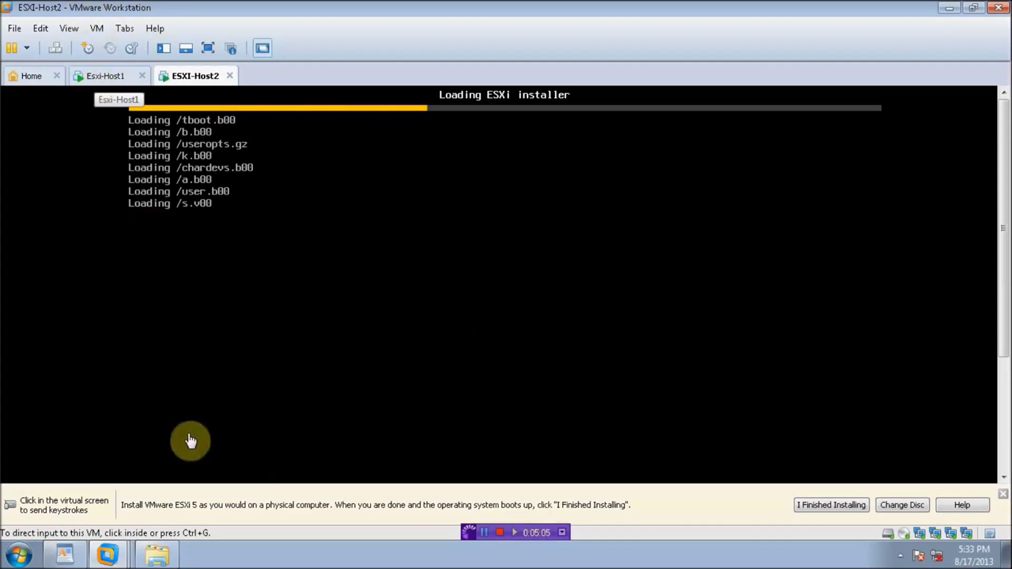
left_click(65, 555)
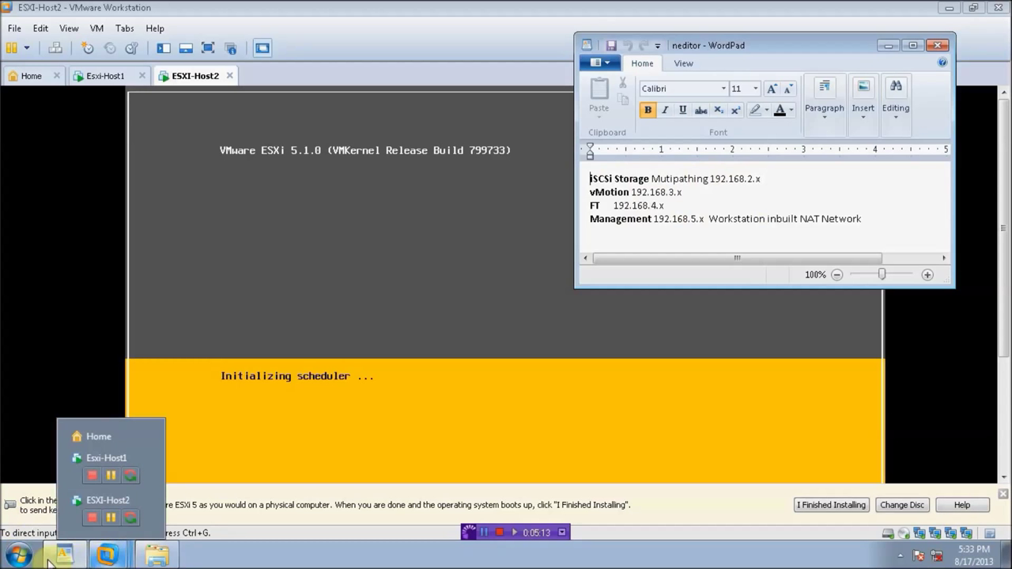
Step: Search the Start menu for 'net' to find the Virtual Network Editor
left_click(21, 558)
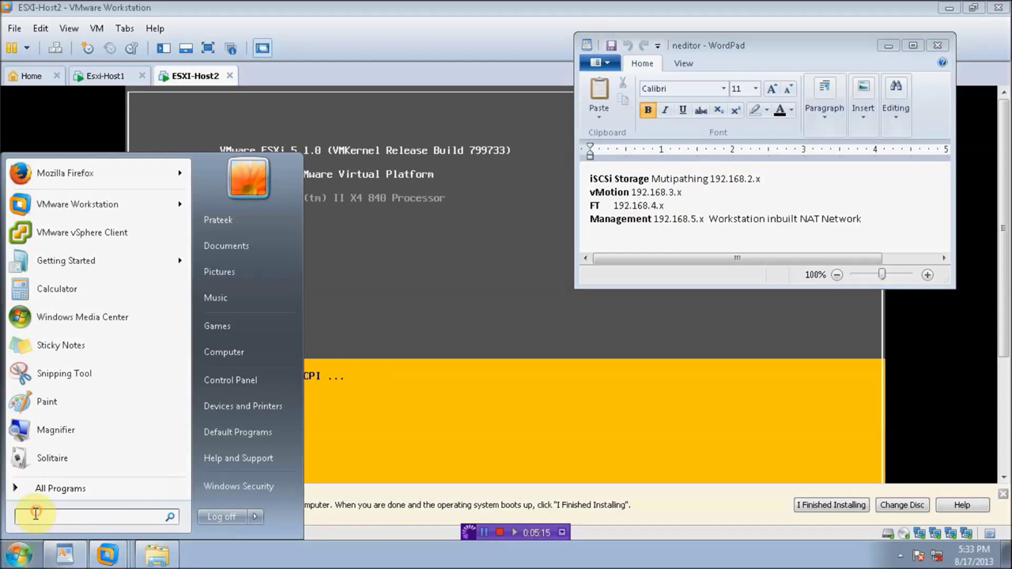
type("net")
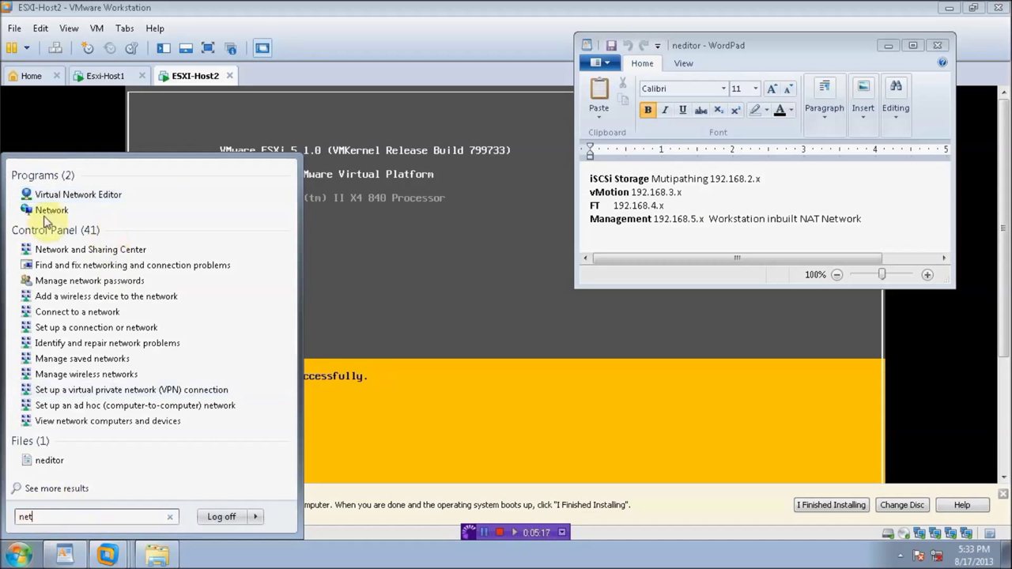
Step: Check the VMnet subnets in Virtual Network Editor against the IP notes, then begin a new virtual machine
left_click(68, 198)
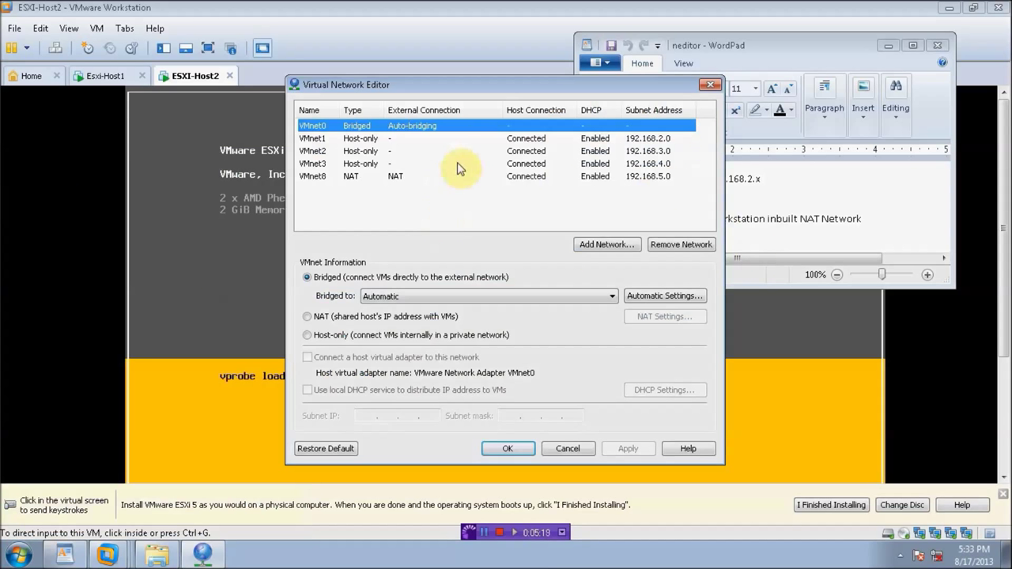
left_click_drag(506, 90, 351, 101)
left_click(716, 190)
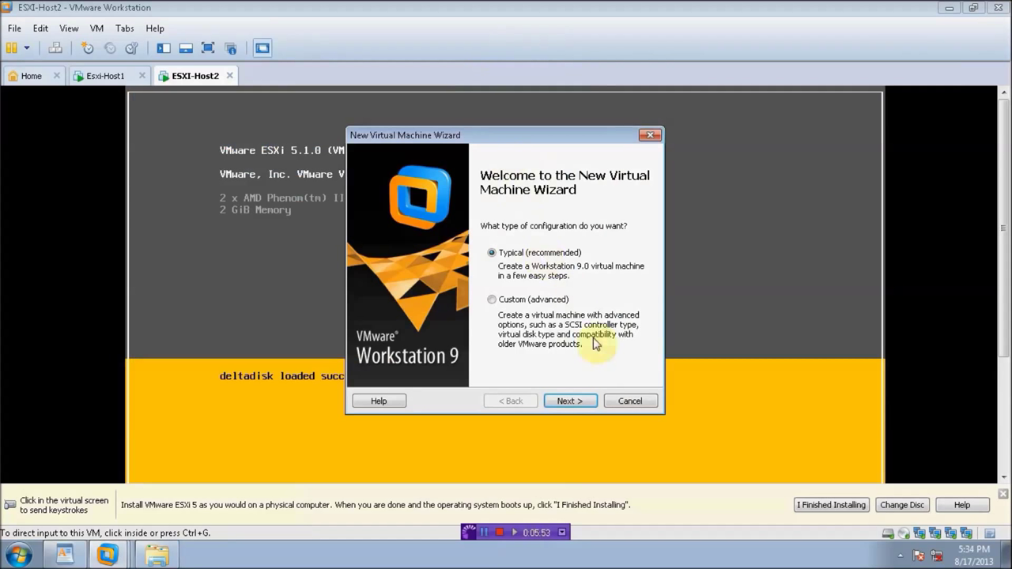
left_click(588, 401)
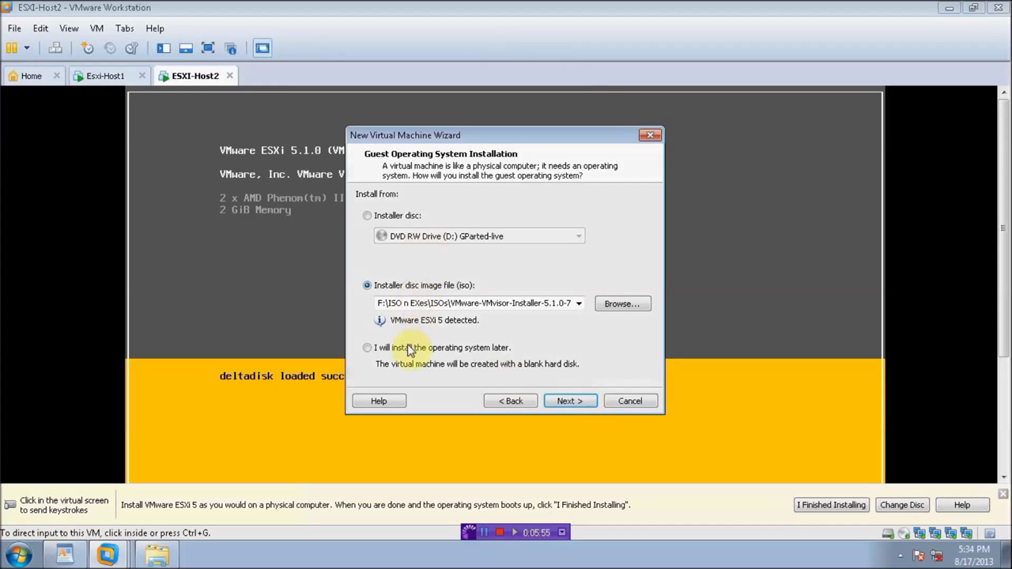
Step: Choose to install the OS later with guest type Other > FreeBSD 64-bit
left_click(384, 348)
left_click(567, 401)
left_click(383, 271)
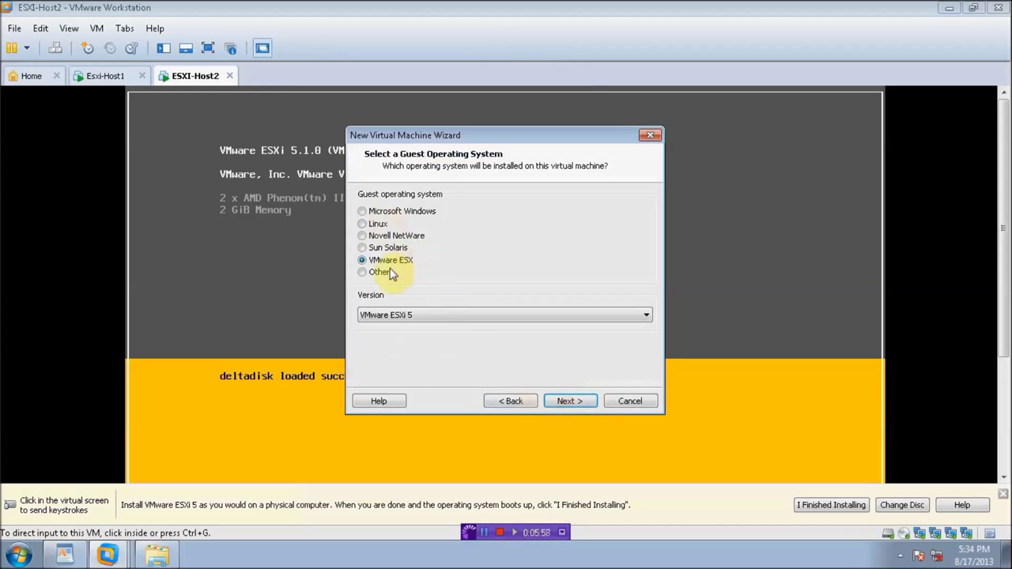
left_click(401, 317)
left_click(402, 354)
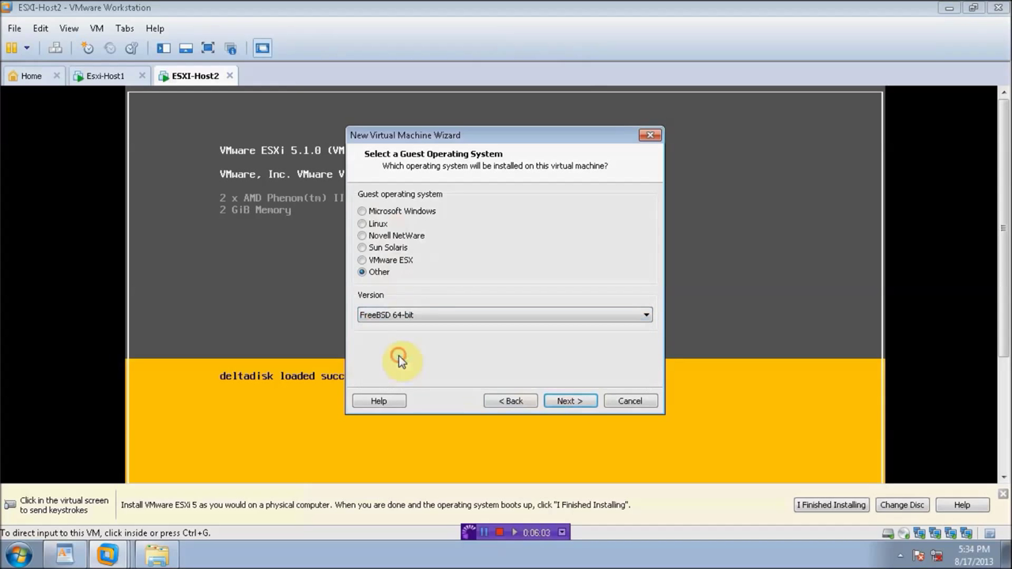
Step: Name the machine FreeNAS and reduce its disk from 20 GB to 4 GB
left_click(561, 403)
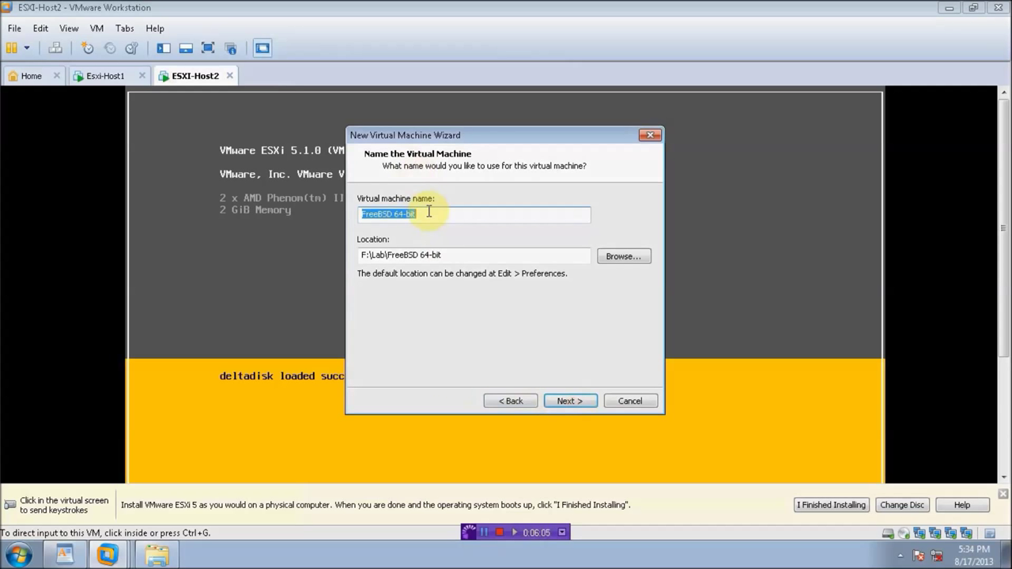
type("FreeNAS")
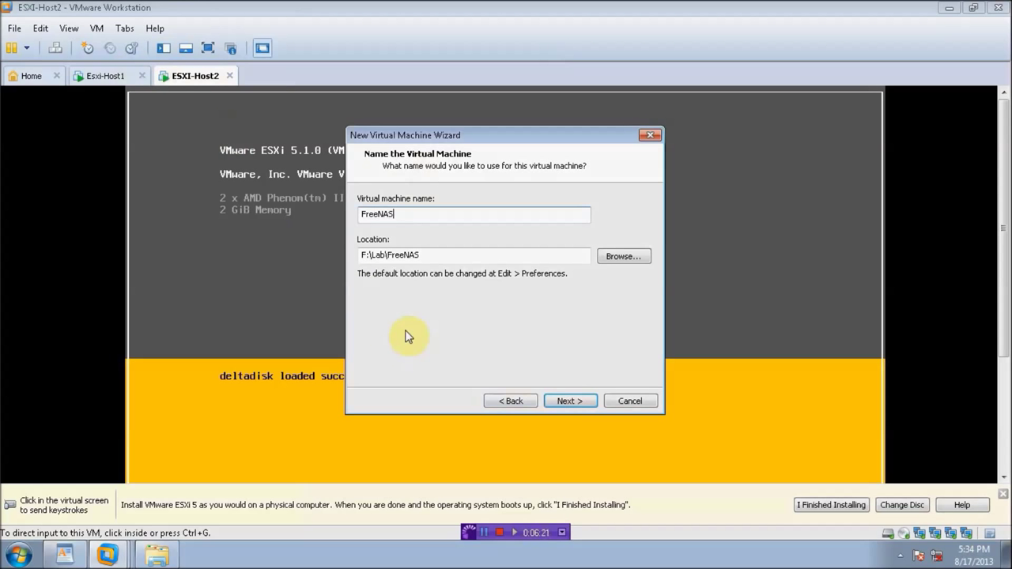
left_click(571, 401)
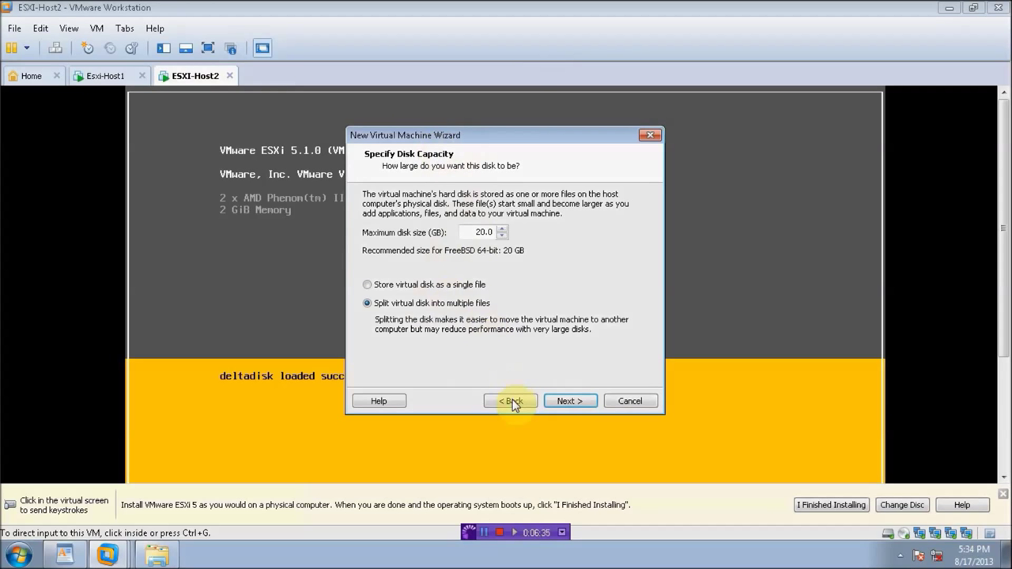
left_click_drag(470, 231, 513, 234)
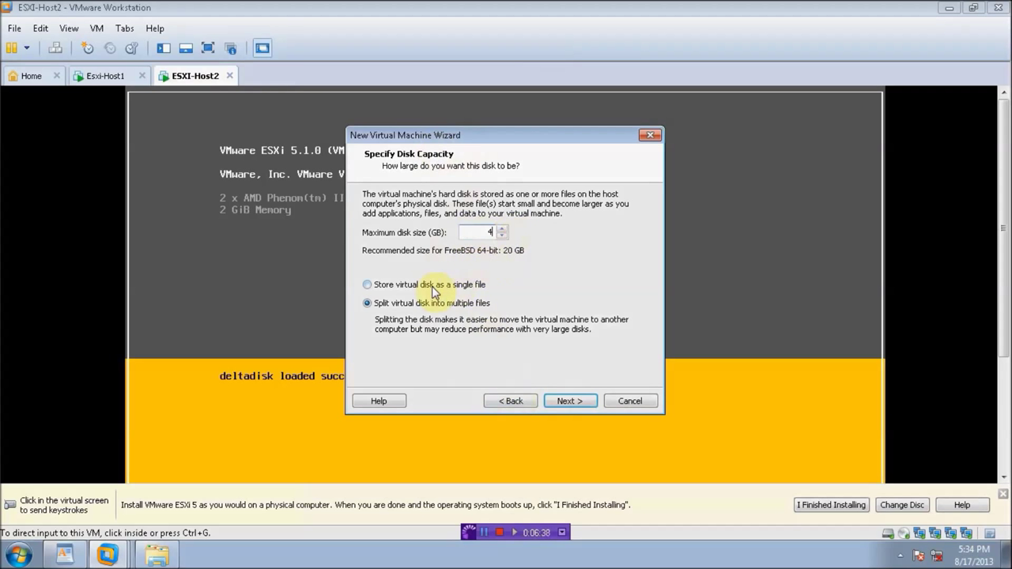
left_click(572, 403)
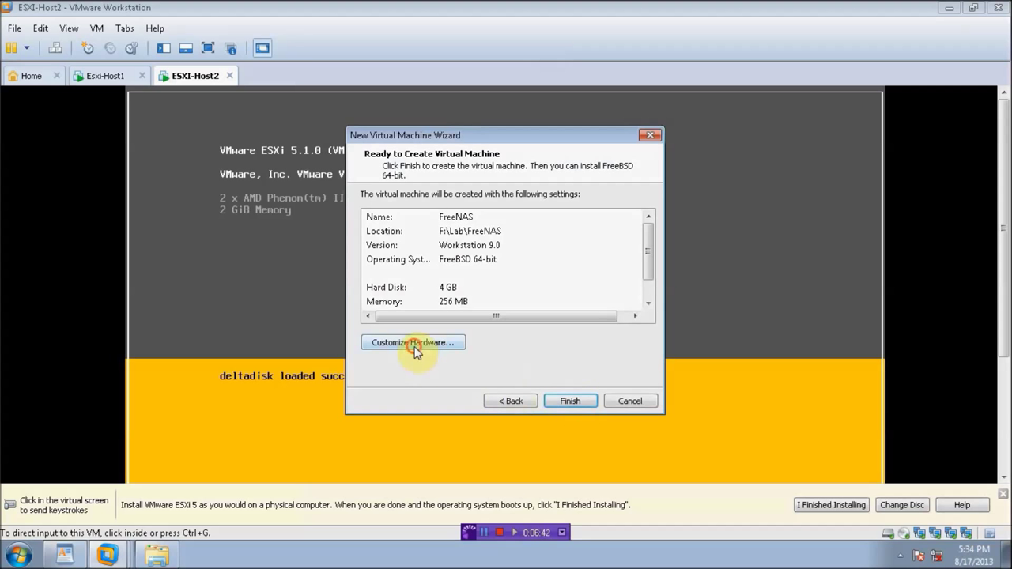
Step: Remove the floppy drive, USB controller and sound card from the FreeNAS hardware
left_click(414, 348)
left_click(302, 159)
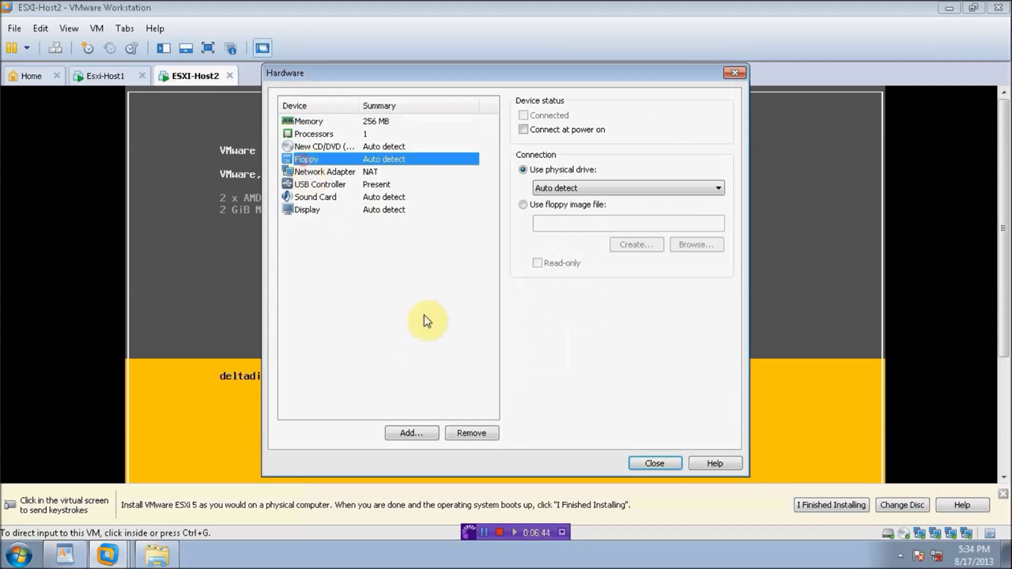
left_click(471, 433)
left_click(324, 173)
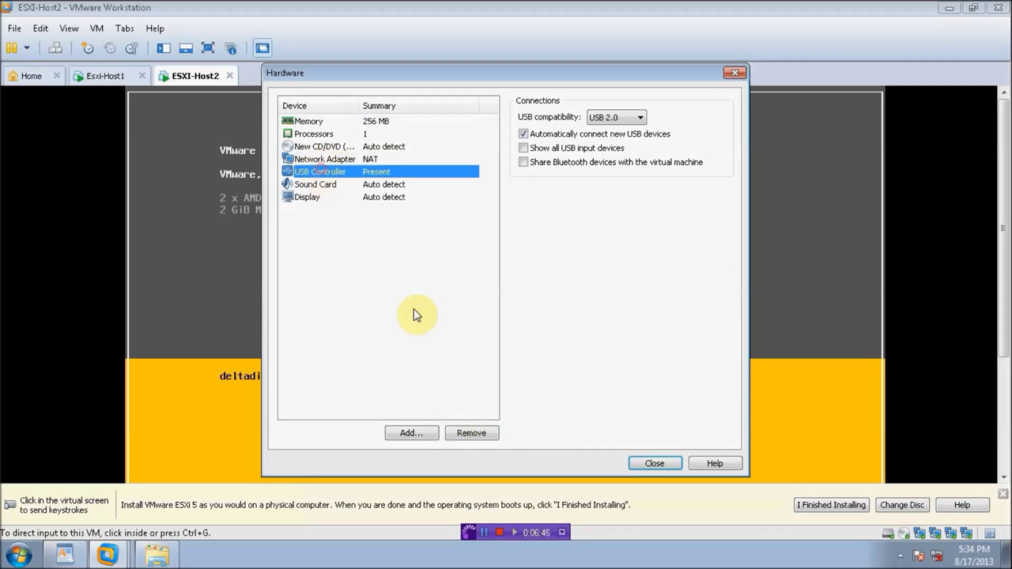
left_click(472, 433)
left_click(321, 172)
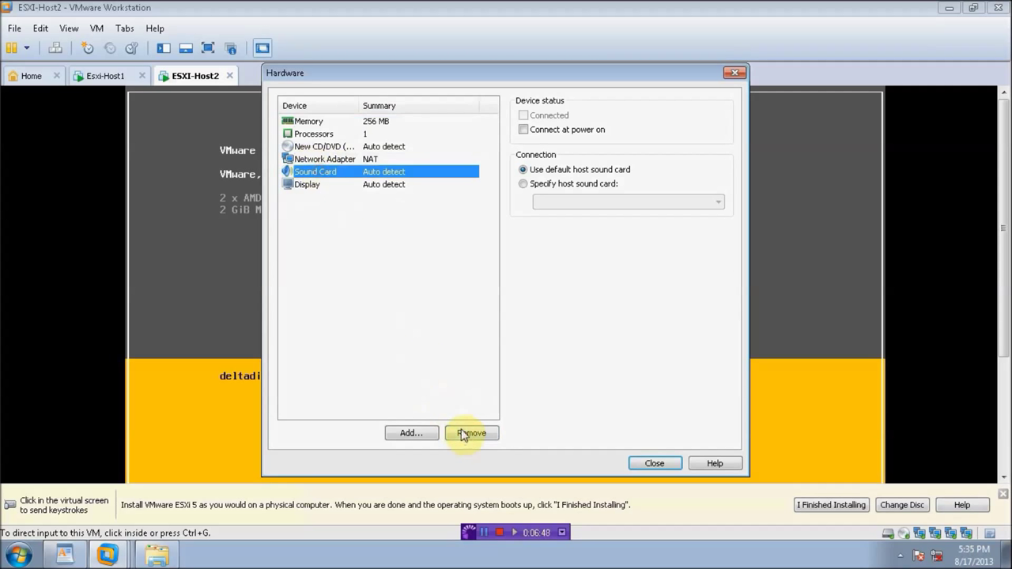
left_click(472, 433)
Step: Attach the first network adapter to custom network VMnet8 (NAT)
left_click(371, 159)
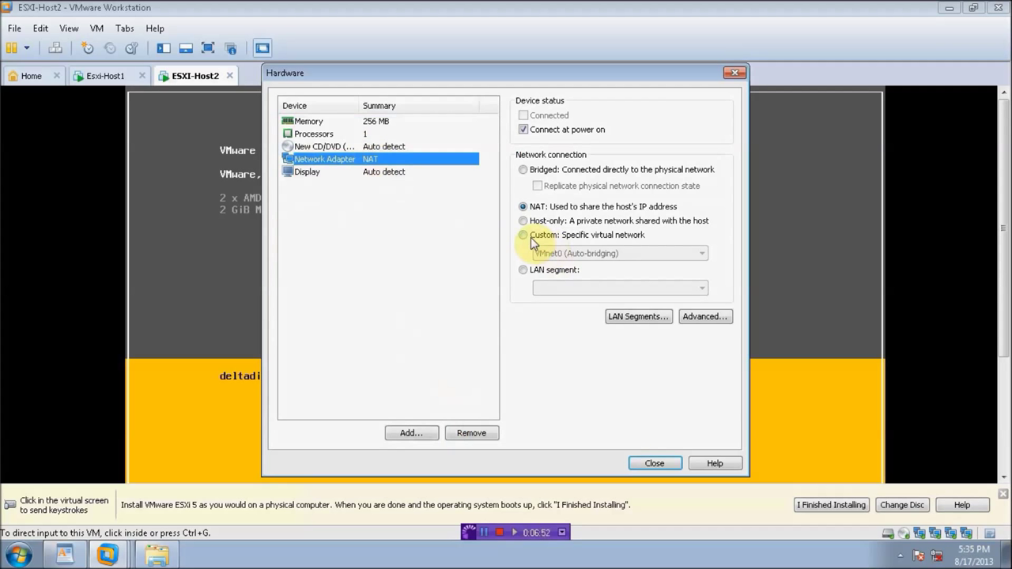
left_click(524, 235)
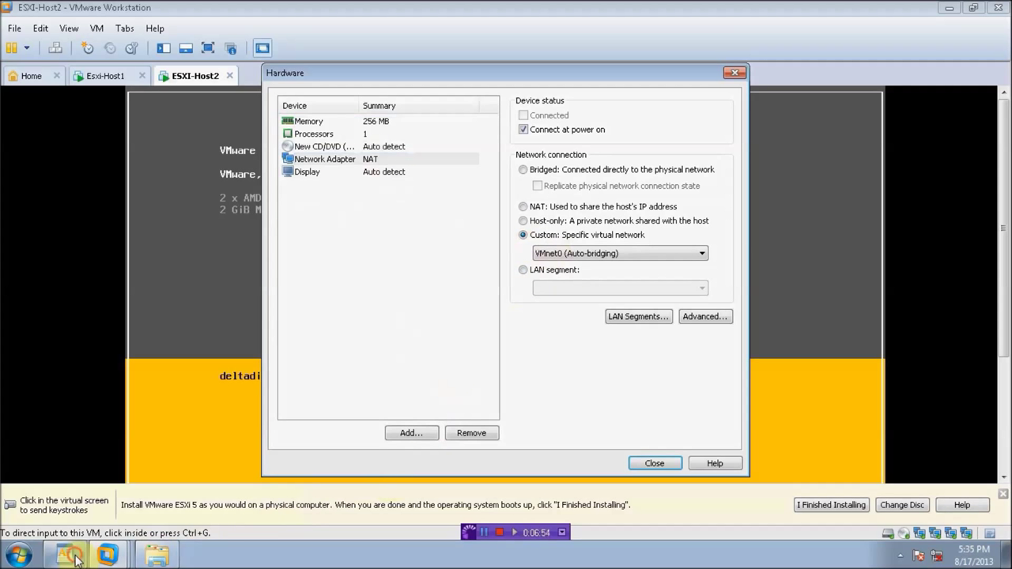
left_click(76, 558)
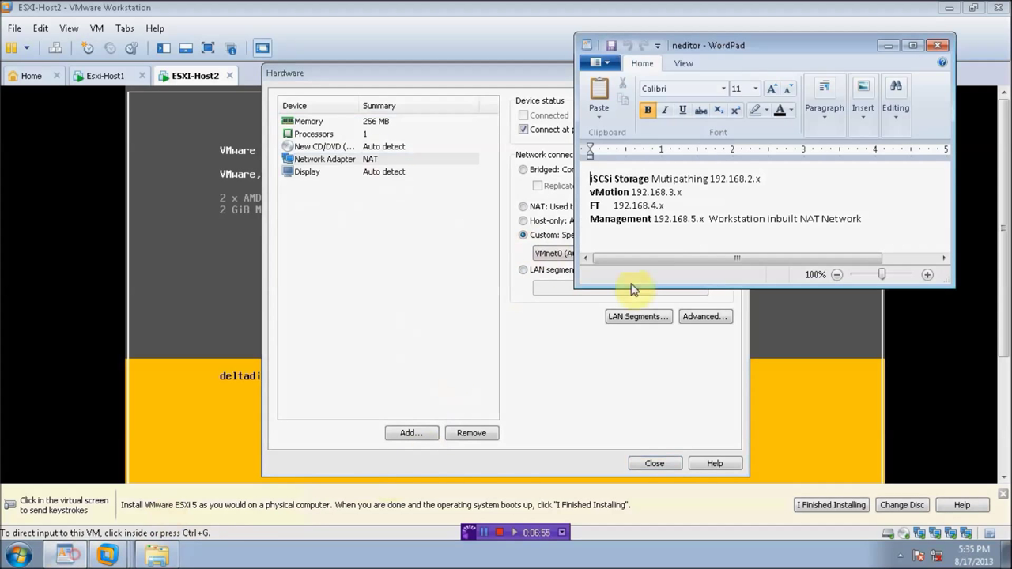
left_click(892, 48)
left_click(559, 253)
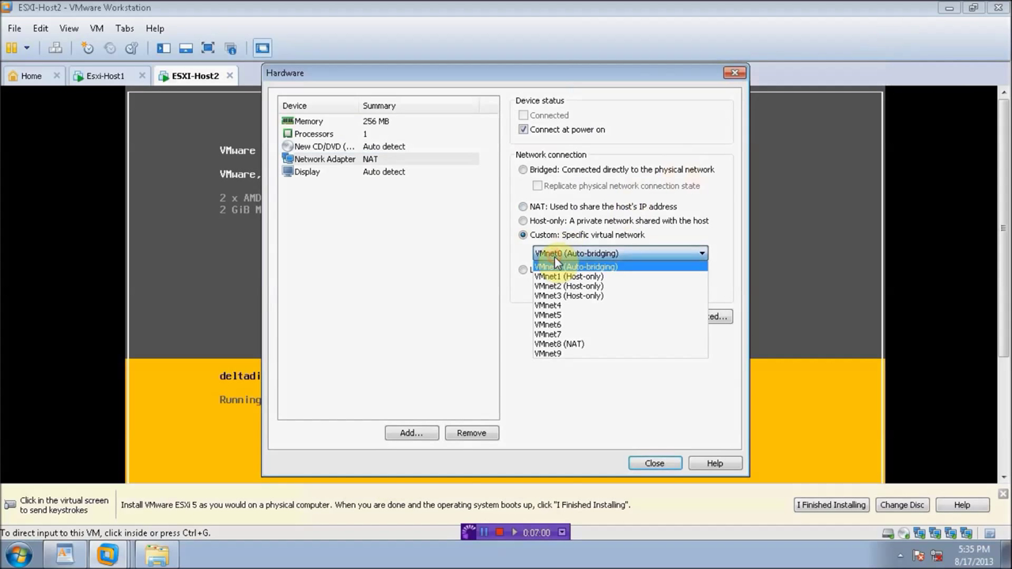
left_click(568, 344)
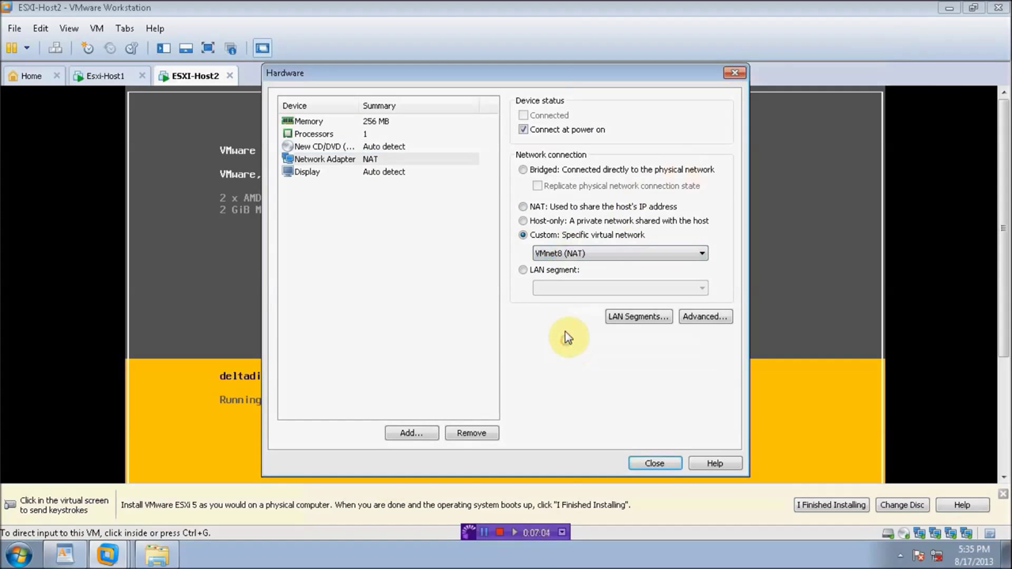
Step: Add a second network adapter connected to VMnet1 (Host-only)
left_click(411, 434)
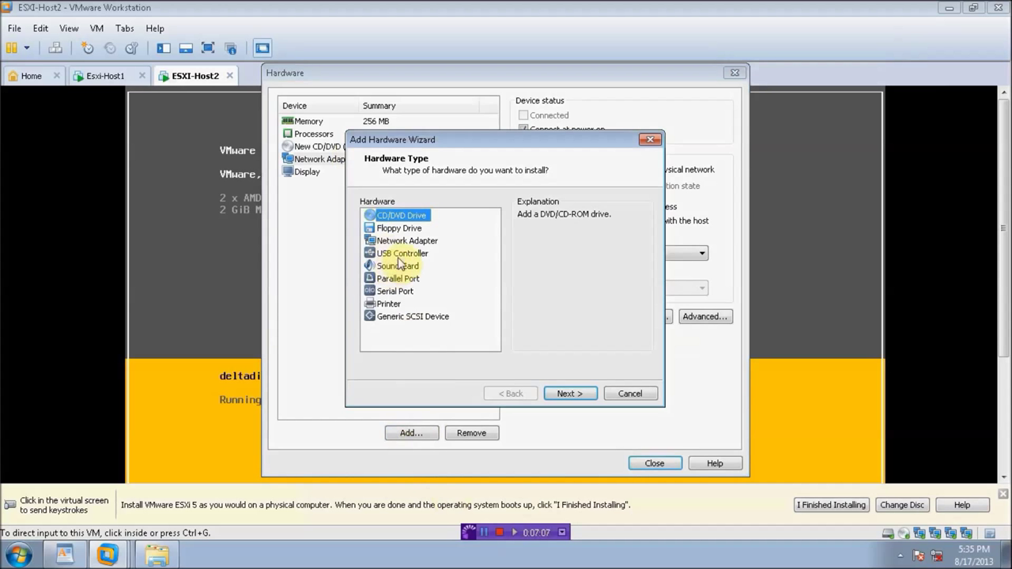
left_click(407, 241)
left_click(570, 393)
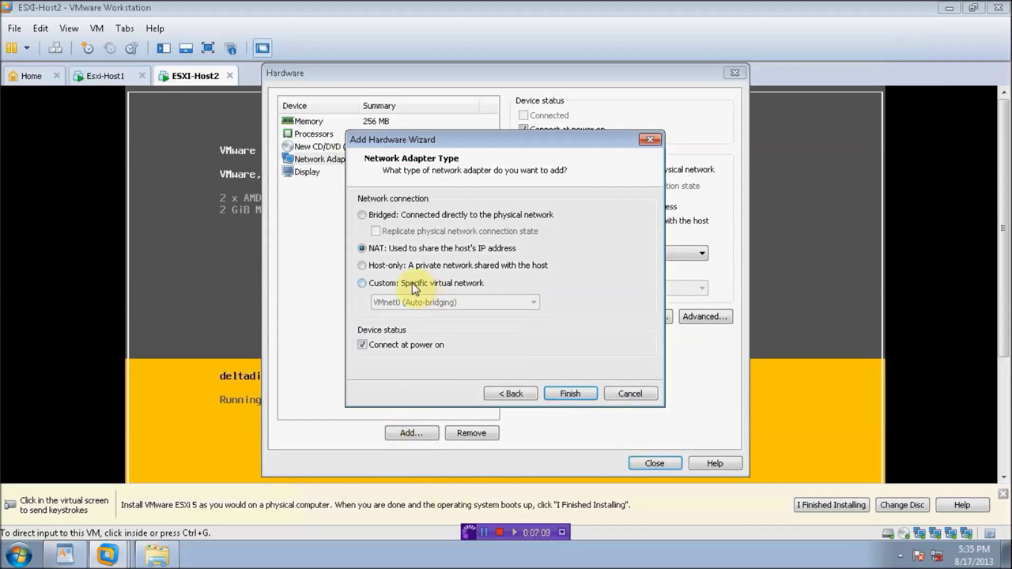
left_click(402, 285)
left_click(395, 302)
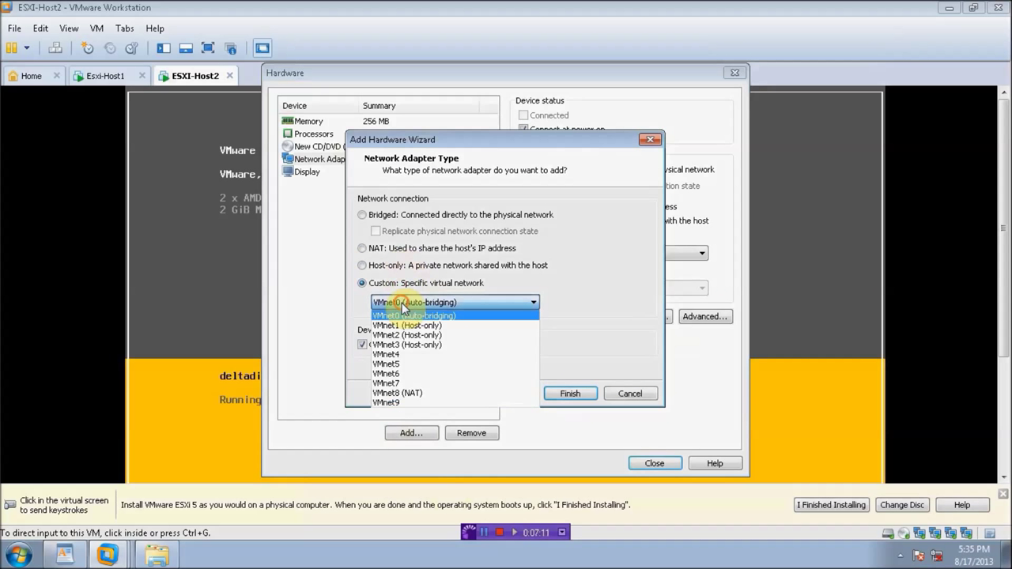
left_click(412, 329)
left_click(572, 395)
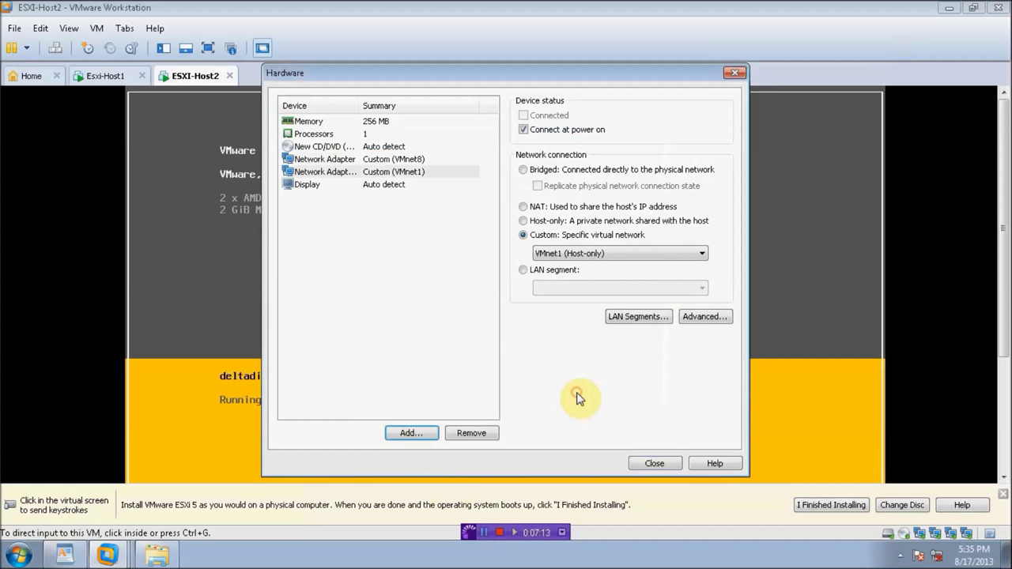
left_click(662, 462)
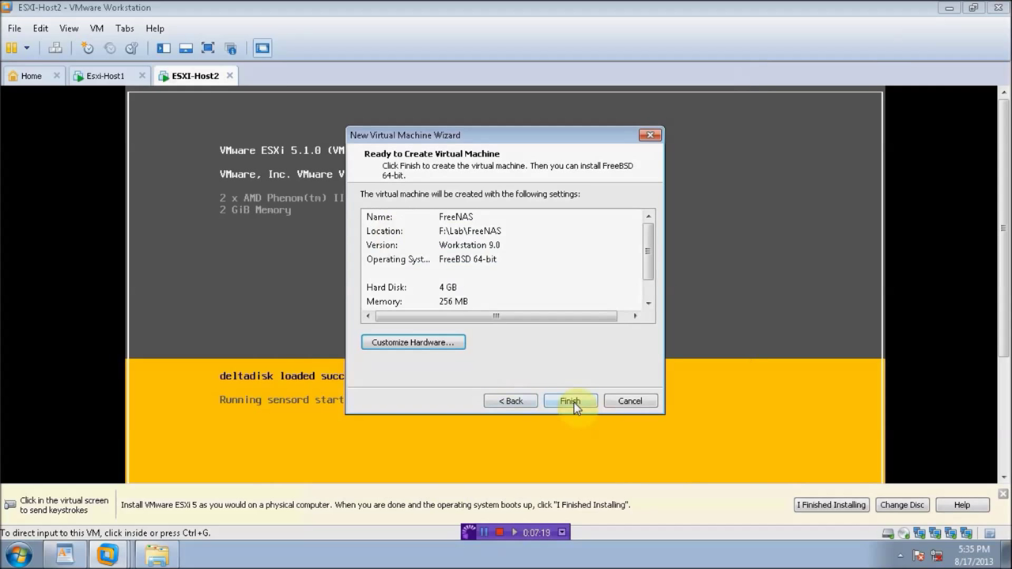
Step: Give FreeNAS 1 GB of memory and finish creating the virtual machine
left_click(449, 344)
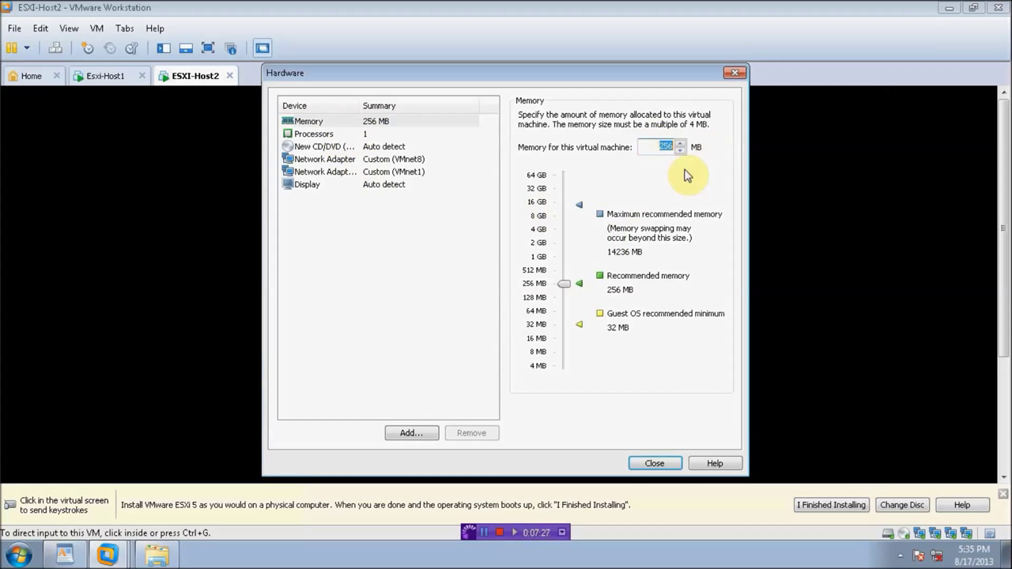
type("1024")
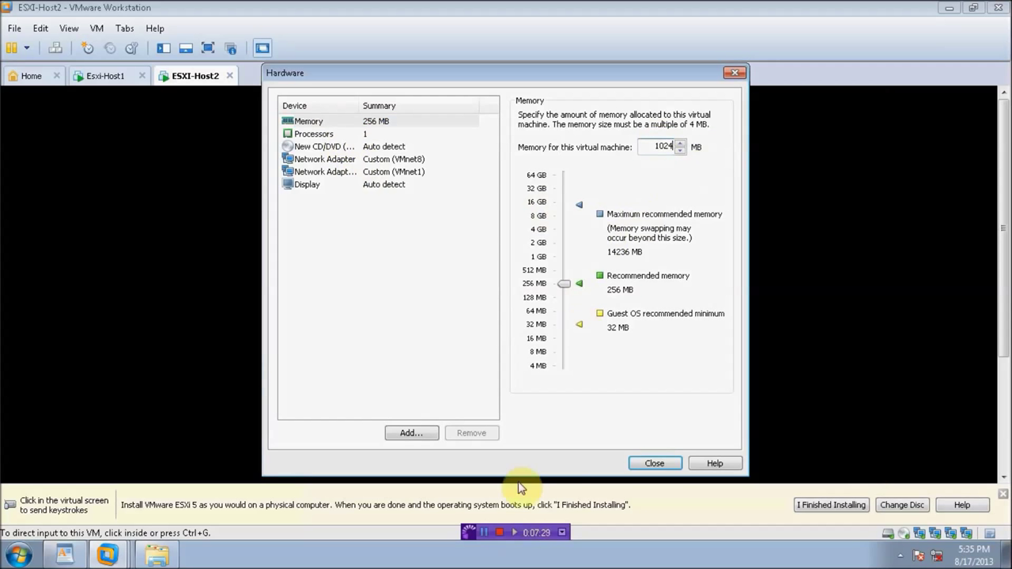
left_click(654, 463)
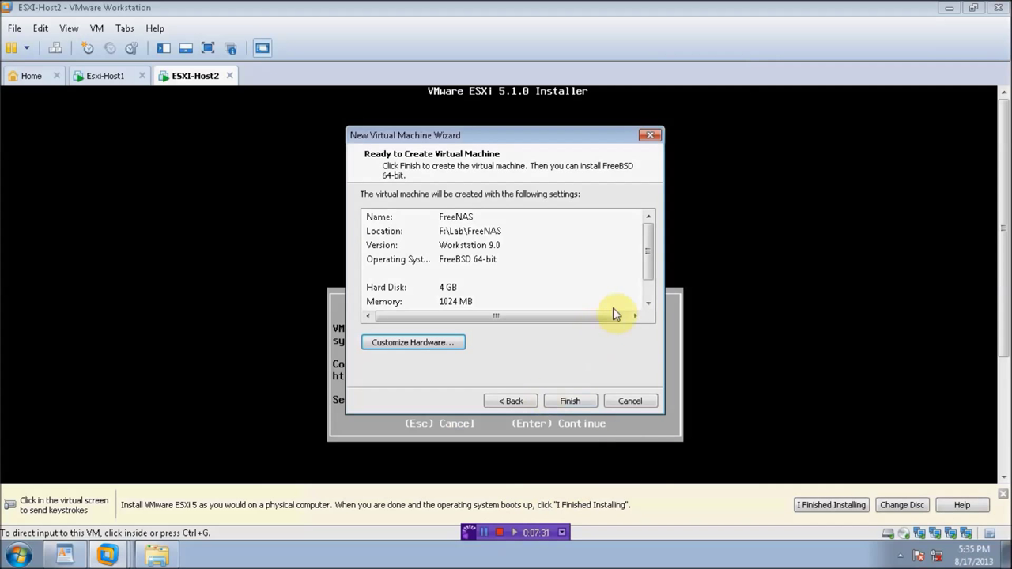
scroll(650, 294, "down", 1)
left_click(572, 401)
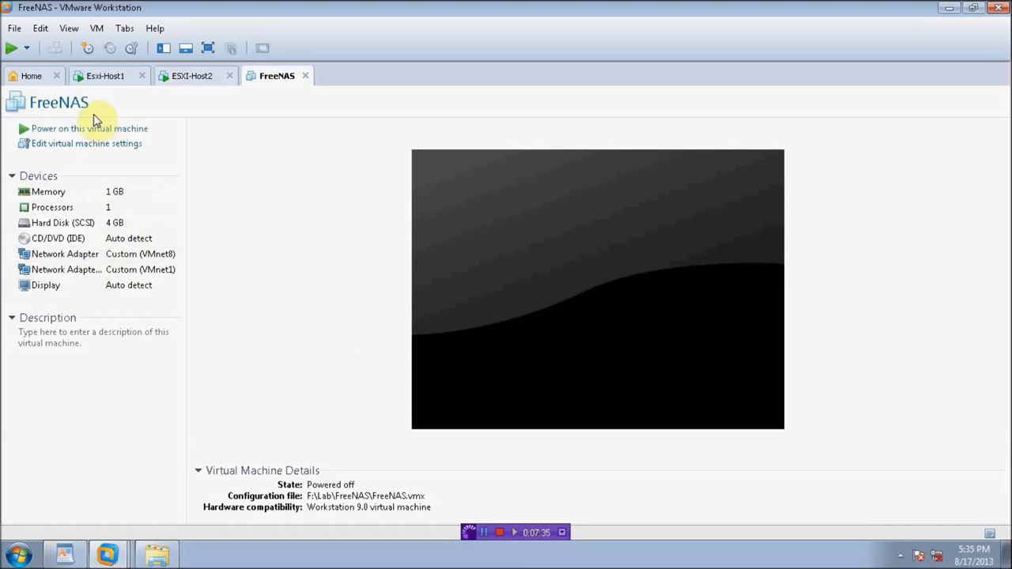
Step: Power on FreeNAS, then take Esxi-Host1's installer past the welcome screen and licence agreement
left_click(83, 129)
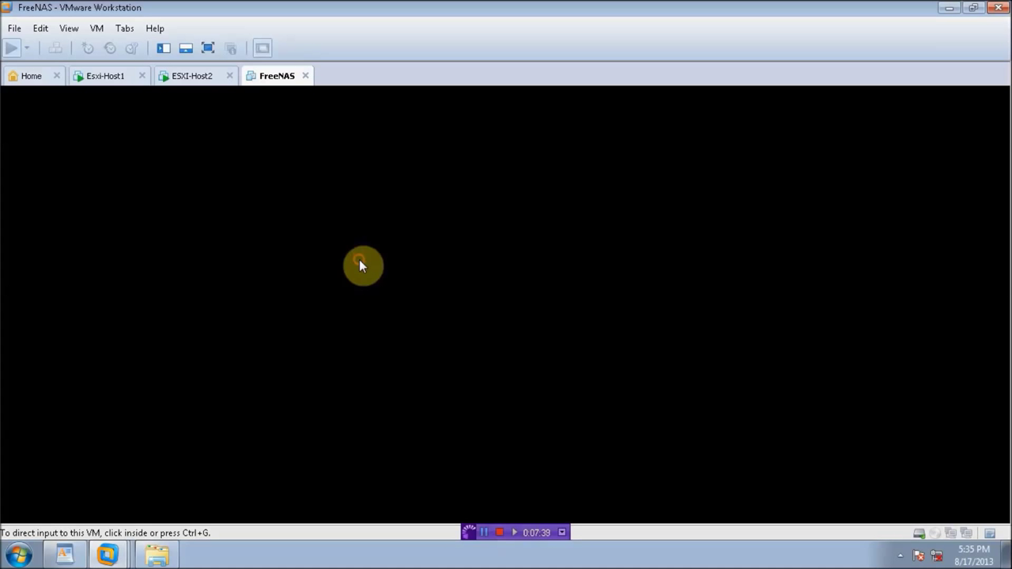
left_click(109, 76)
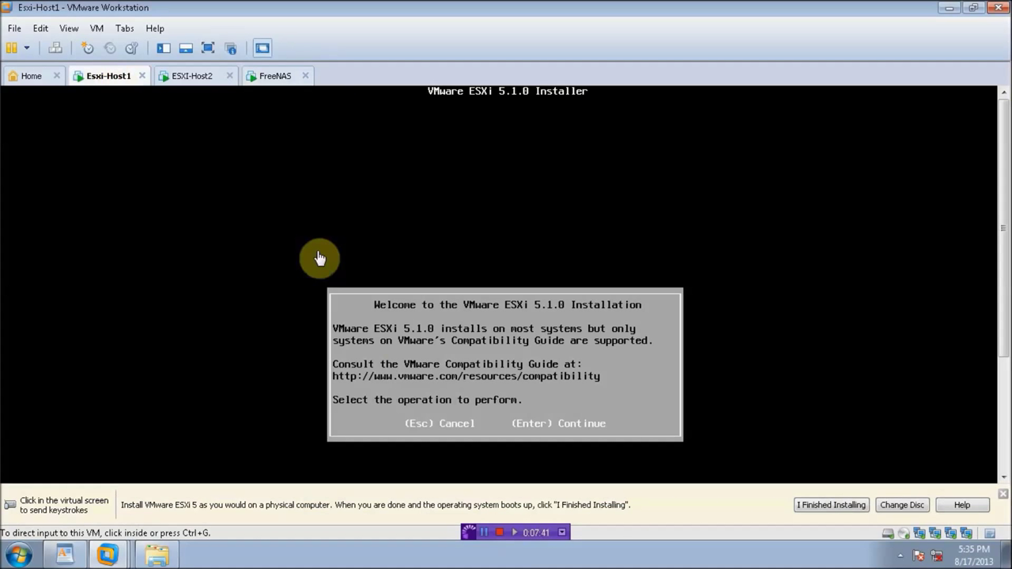
left_click(395, 336)
key("Return")
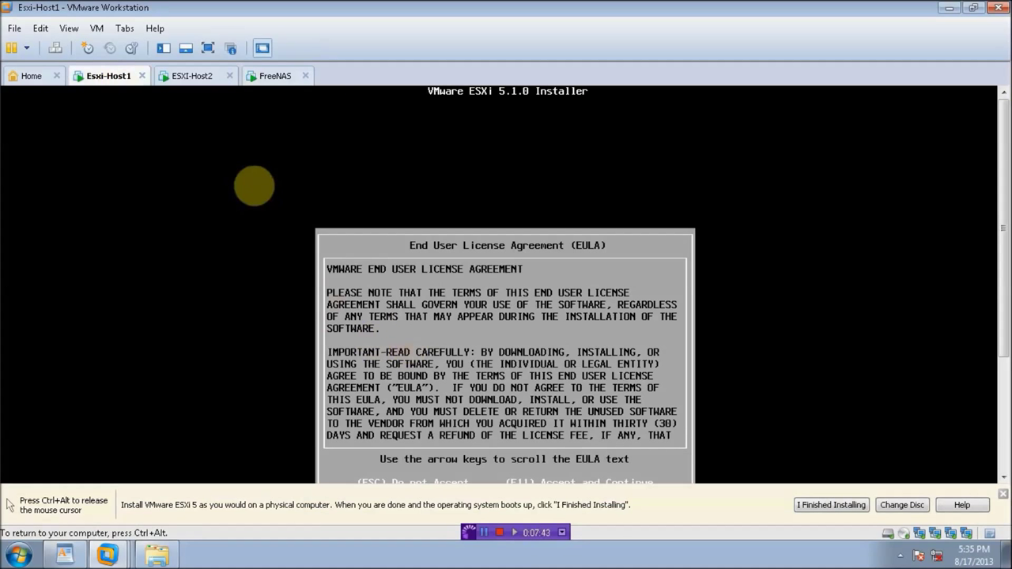
key("F11")
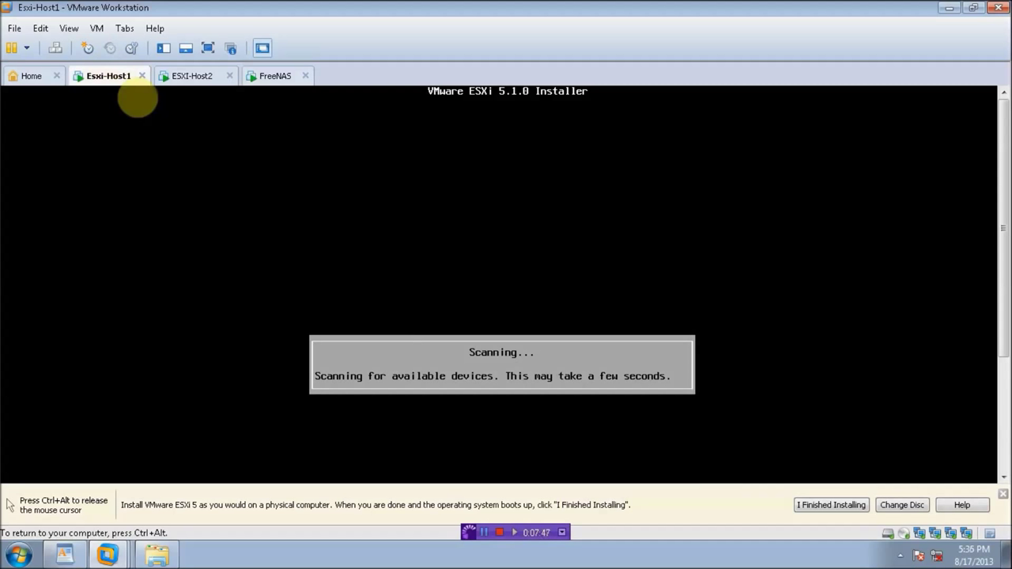
key("ctrl+alt")
Step: Take ESXI-Host2's installer past the welcome screen and licence agreement, then return to FreeNAS
left_click(201, 82)
left_click(269, 217)
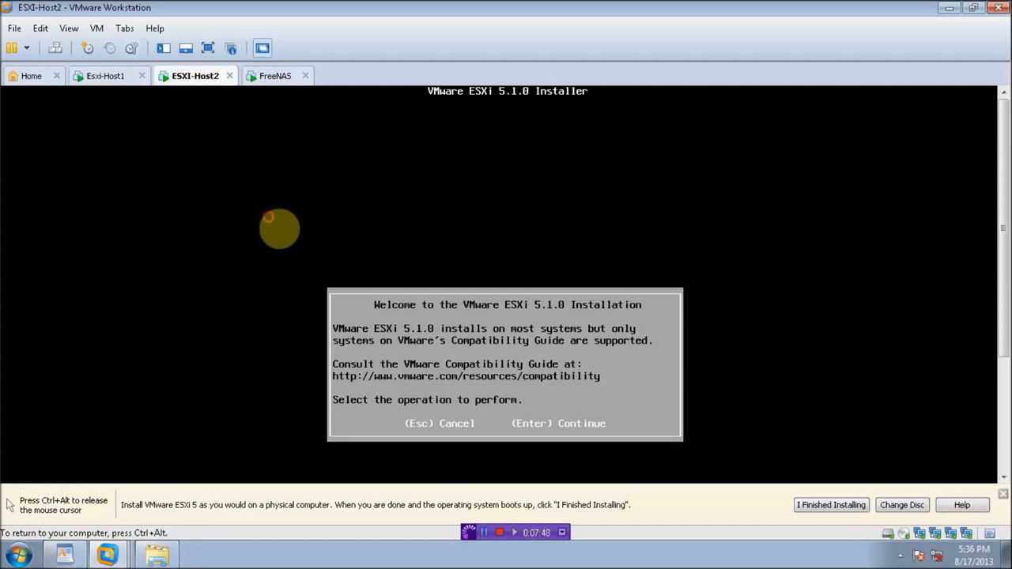
key("Return")
key("F11")
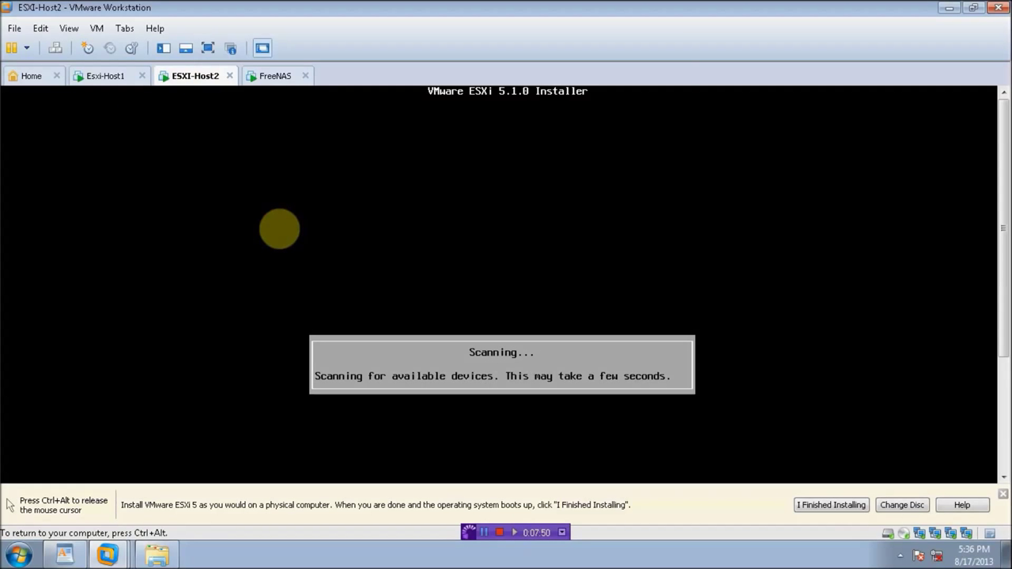
key("ctrl+alt")
left_click(261, 79)
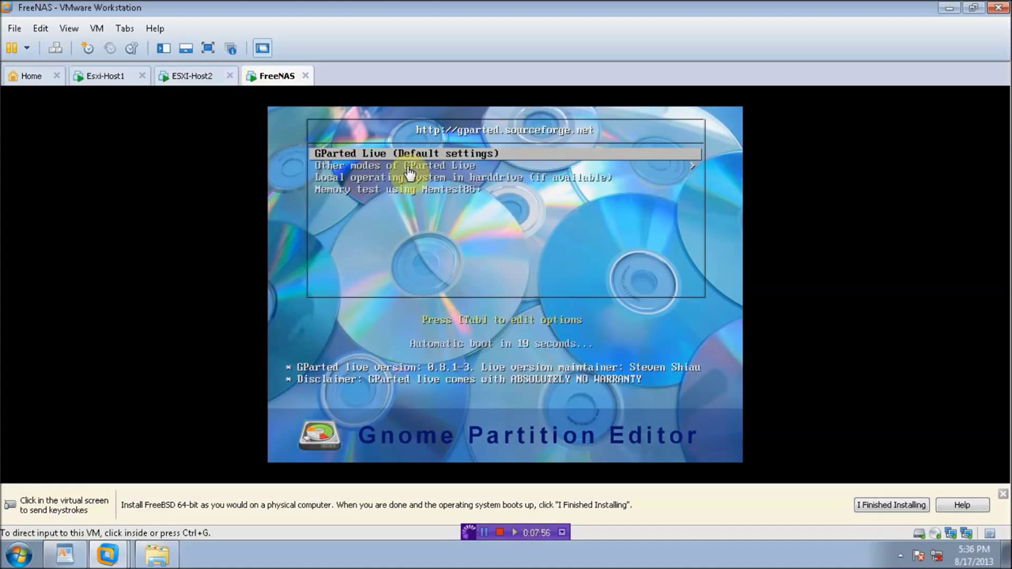
Step: Power off the FreeNAS virtual machine from its tab's Power menu, confirming the prompt
left_click(407, 212)
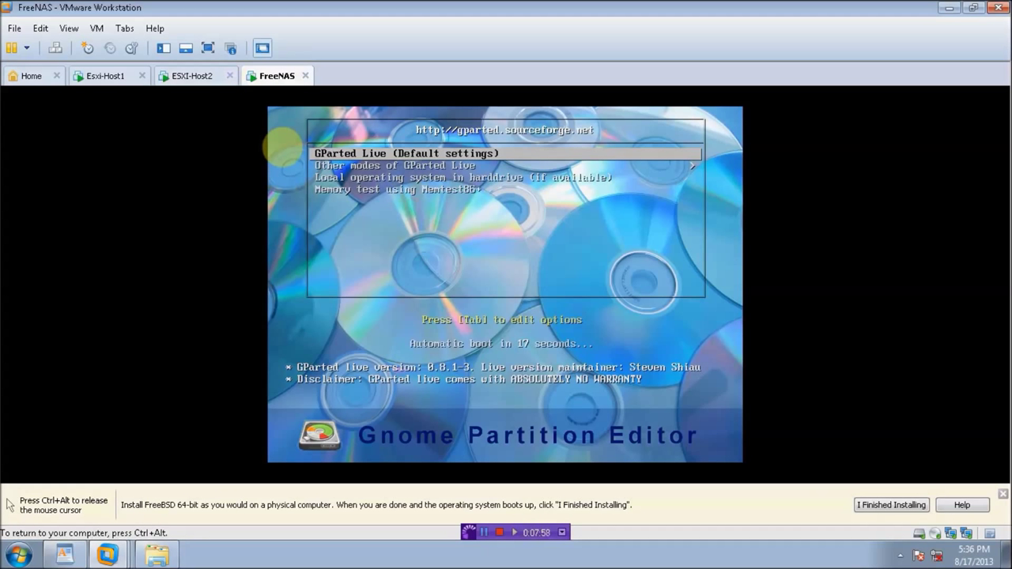
key("ctrl+alt")
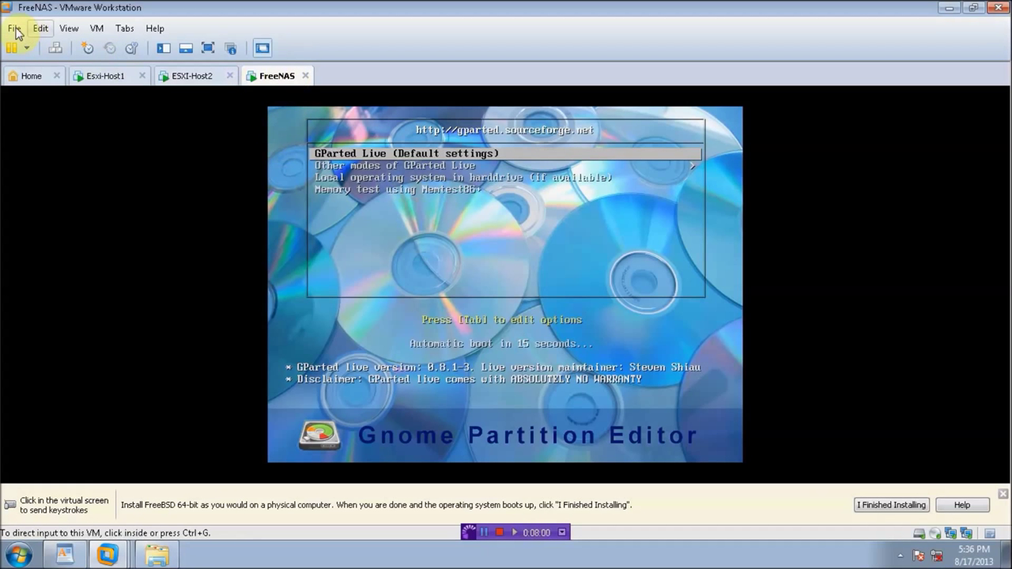
left_click(13, 30)
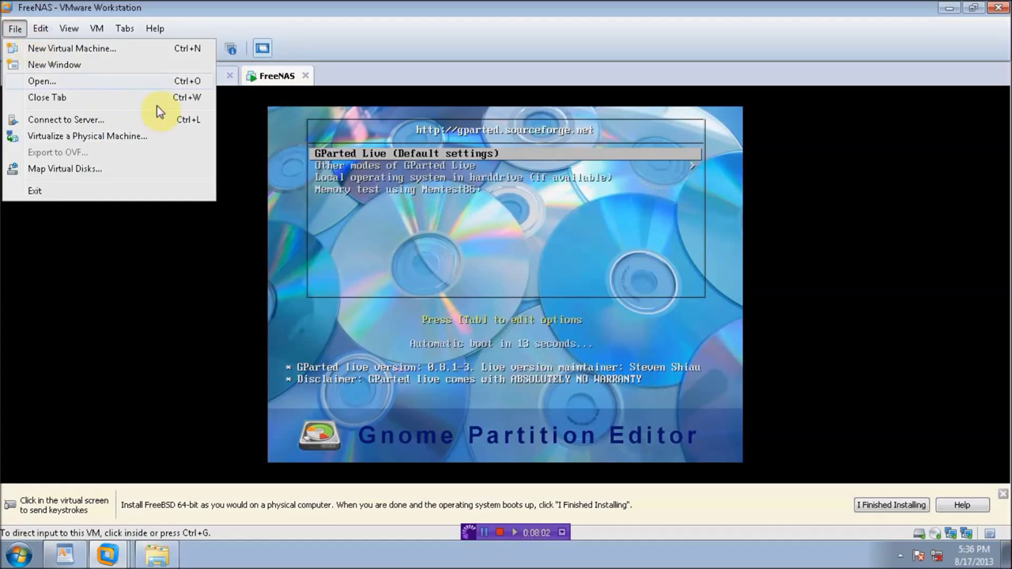
right_click(281, 77)
mouse_move(313, 109)
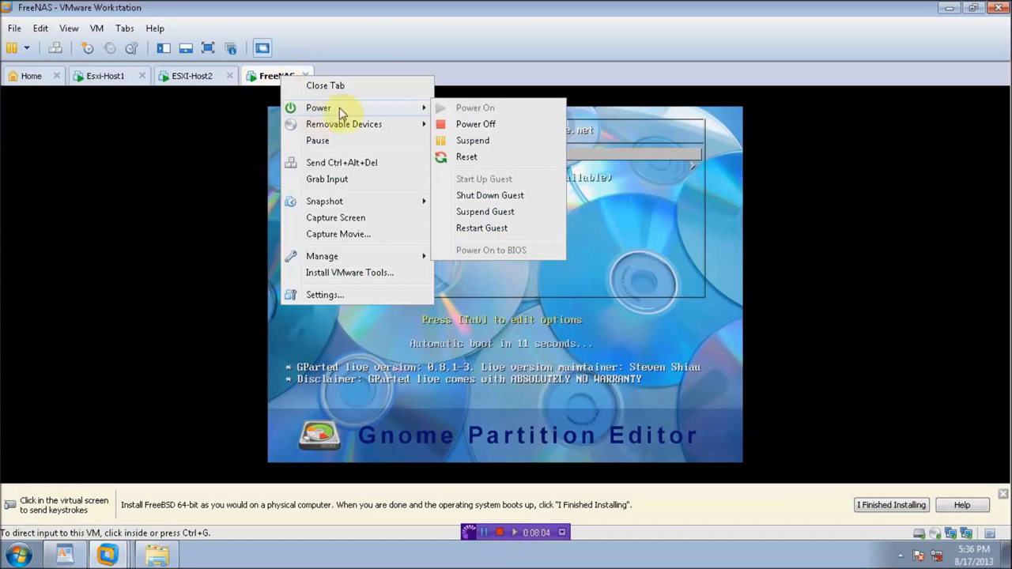
left_click(470, 127)
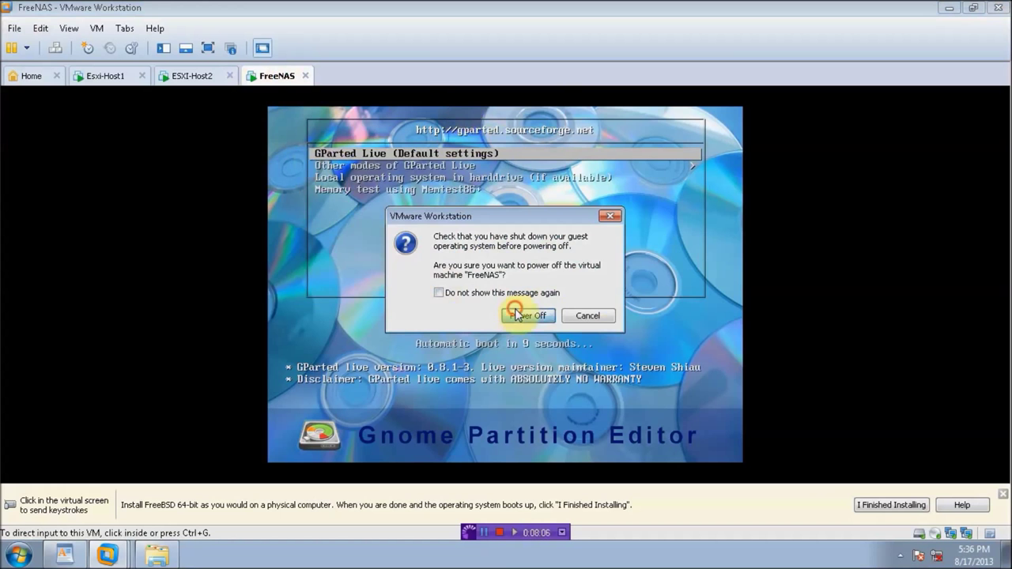
left_click(526, 317)
left_click(87, 145)
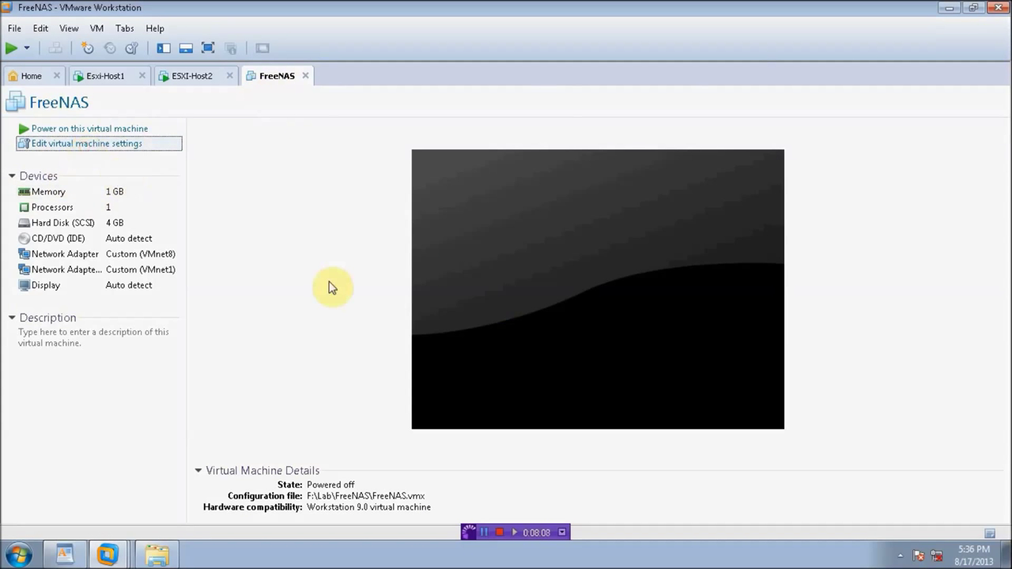
Step: Set FreeNAS's CD/DVD drive to the FreeNAS-8.0.3-RELEASE-x64 ISO from F:\ISO n EXes\ISOs
left_click(326, 167)
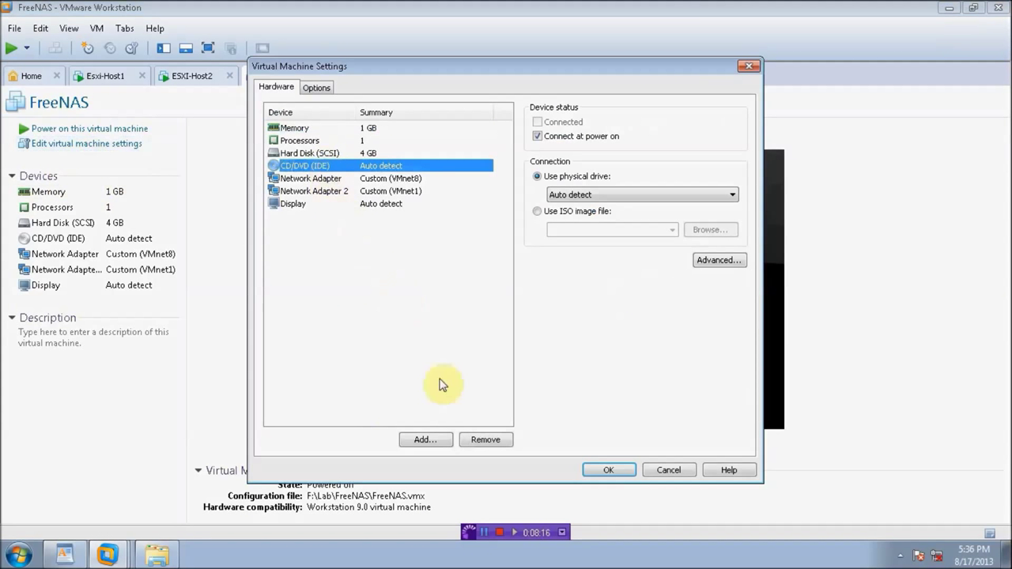
left_click(541, 212)
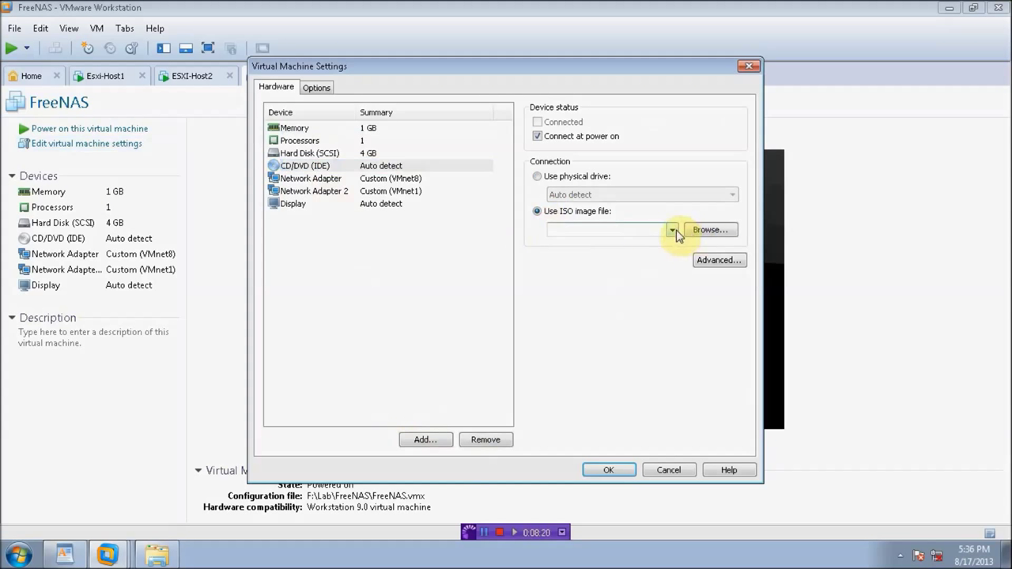
left_click(697, 234)
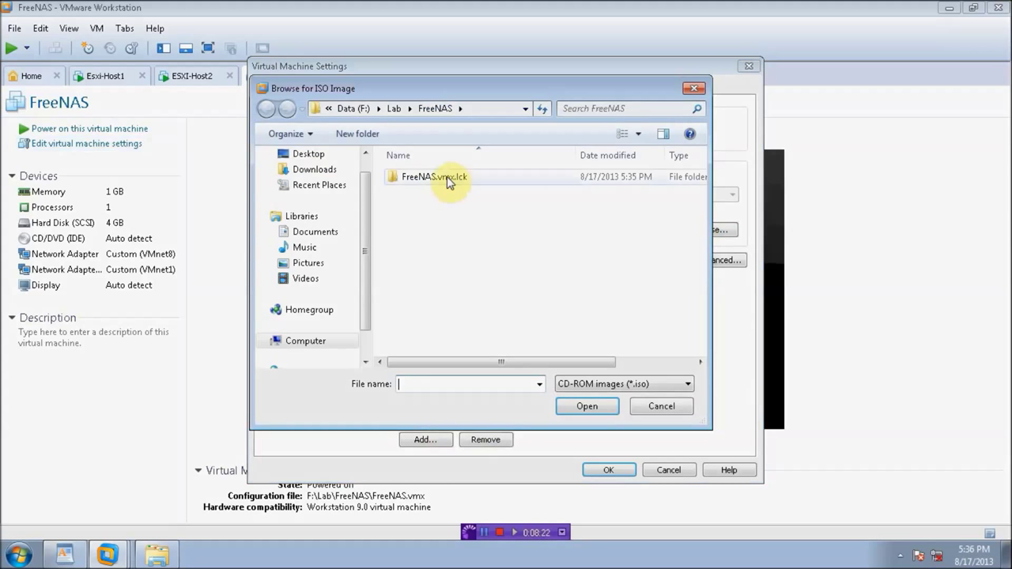
left_click(409, 110)
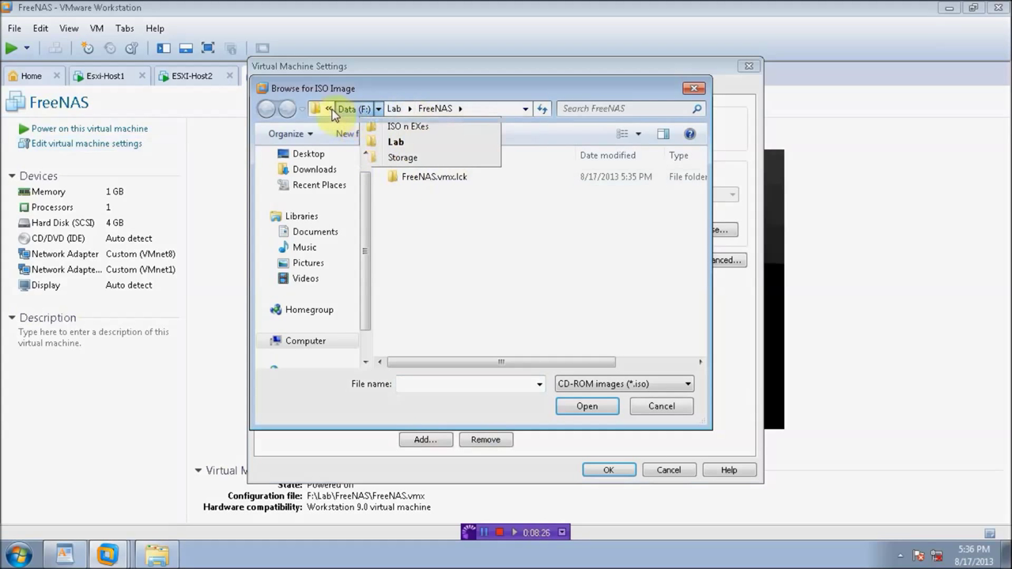
mouse_move(330, 111)
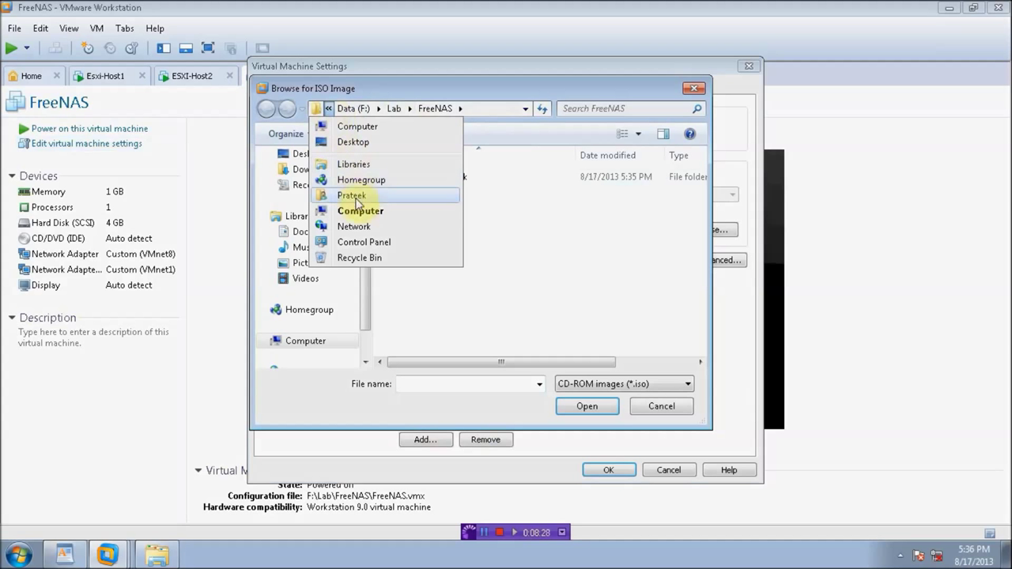
left_click(361, 210)
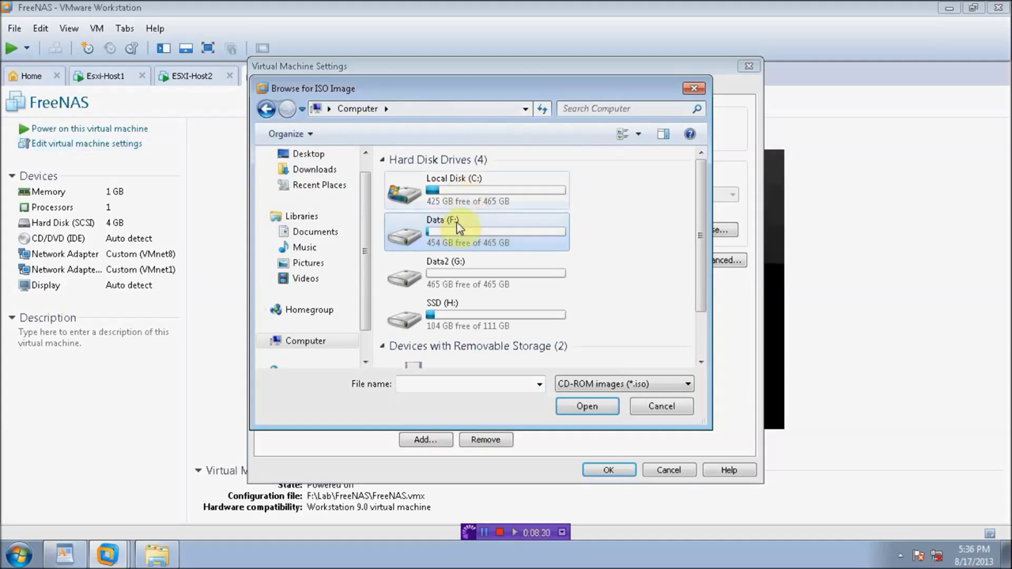
double_click(458, 236)
double_click(420, 176)
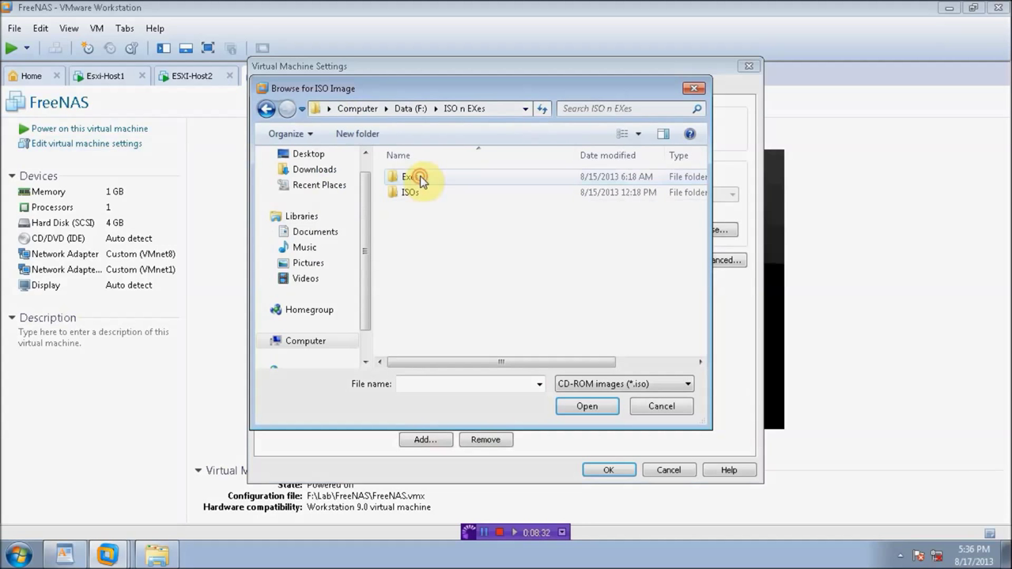
double_click(410, 192)
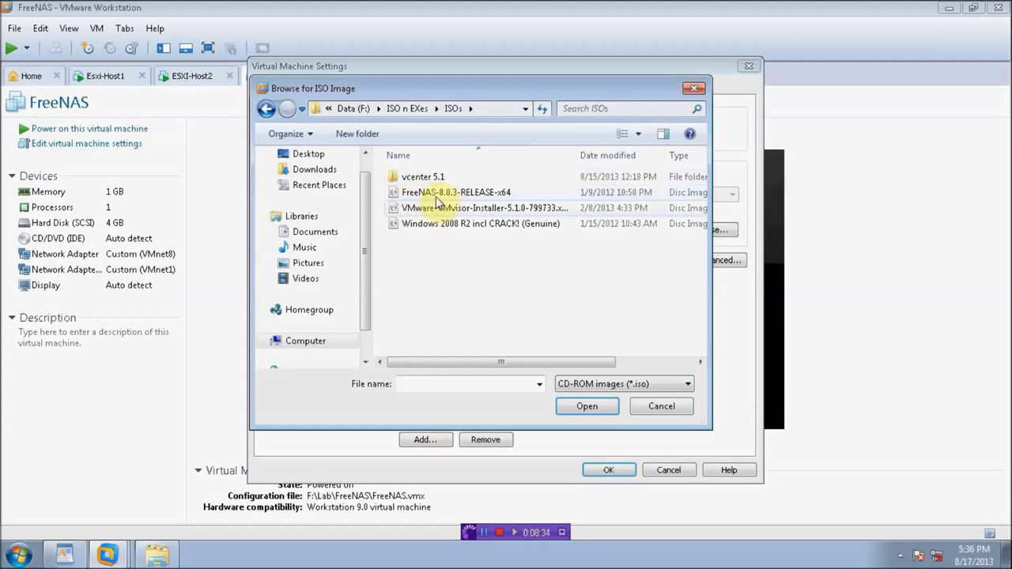
double_click(414, 195)
Step: Save the CD/DVD change and power on FreeNAS to boot from the ISO
left_click(607, 471)
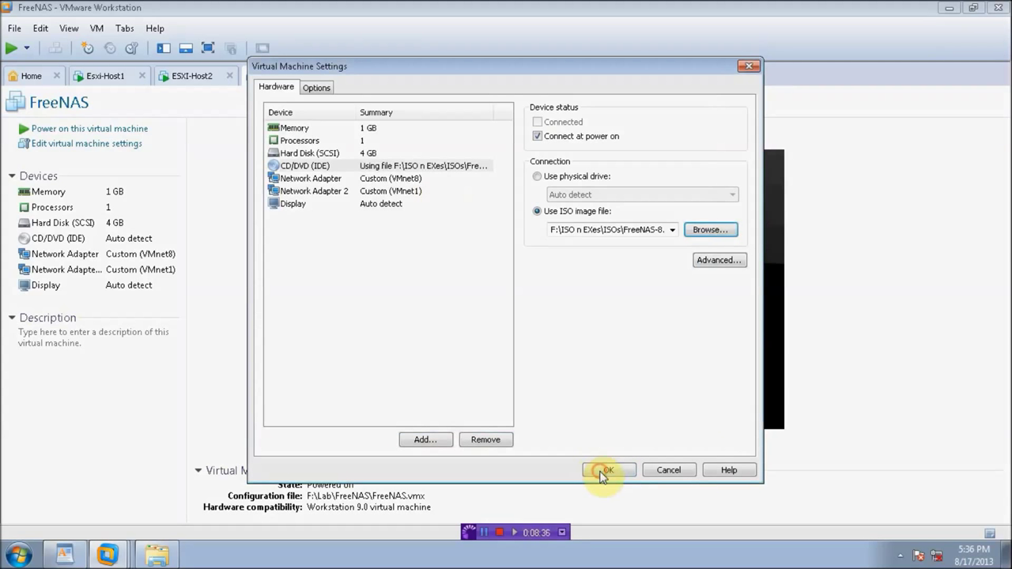
left_click(97, 129)
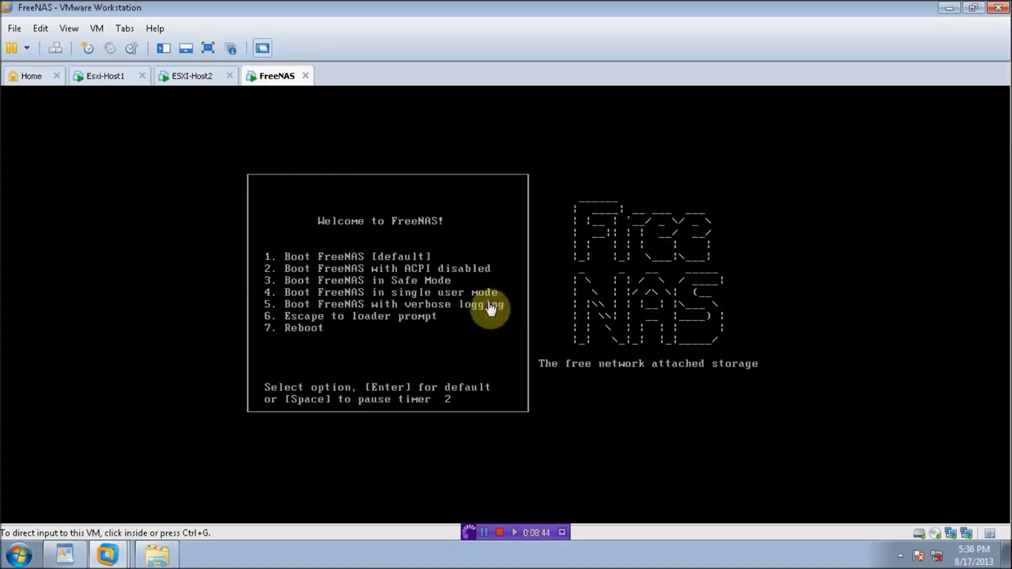
left_click(414, 324)
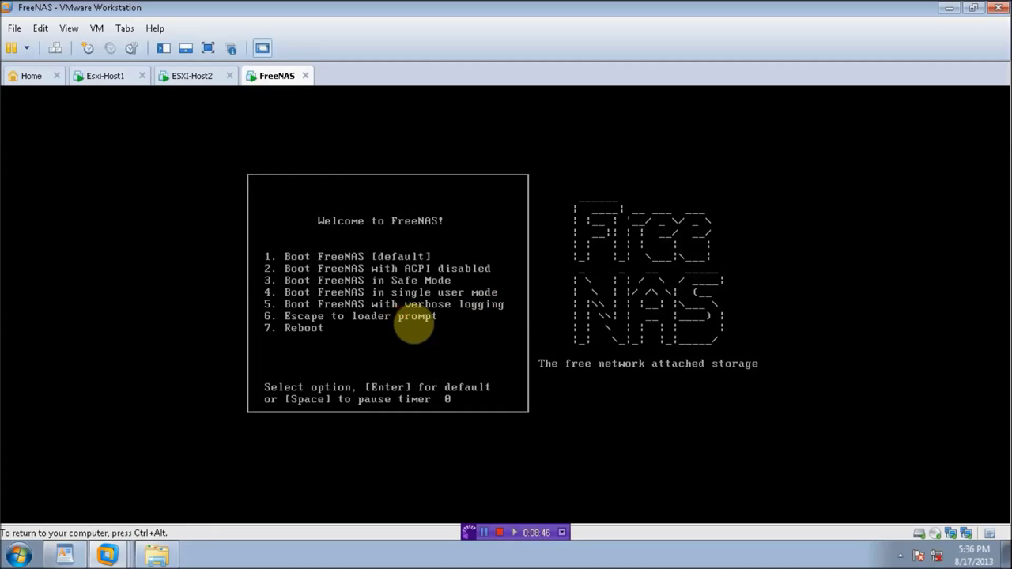
key("ctrl+alt")
Step: Accept the selected installation disk in ESXI-Host2's installer
left_click(194, 76)
left_click(475, 407)
key("Return")
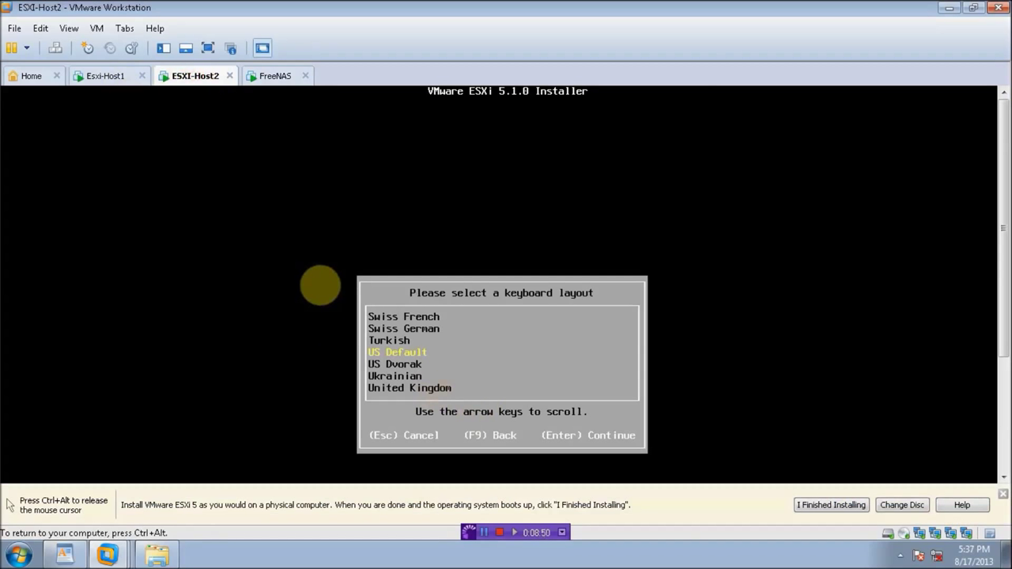
Step: On ESXI-Host2, accept the US Default keyboard layout and set the root password
key("Return")
type("*********")
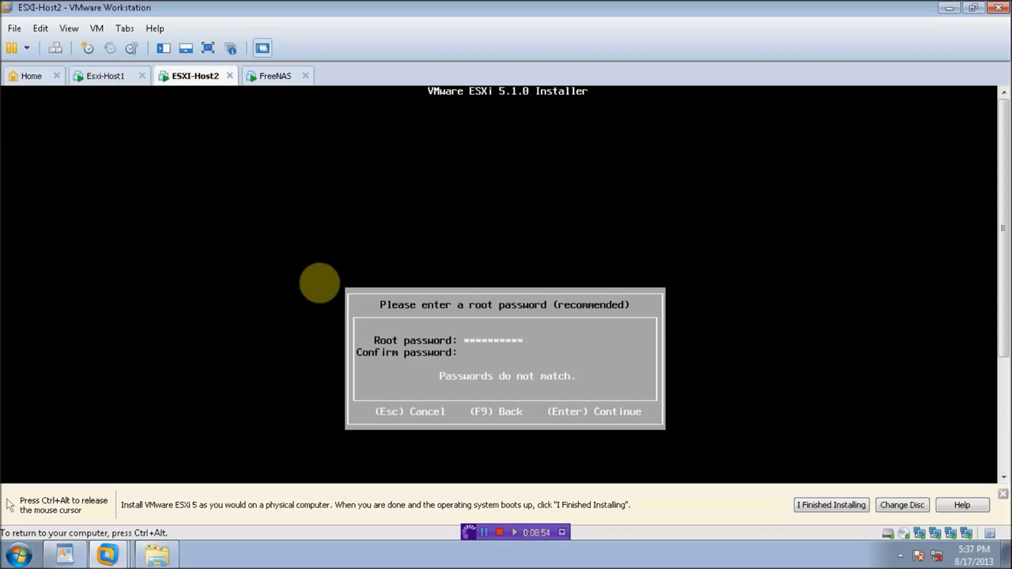
type("*")
key("Return")
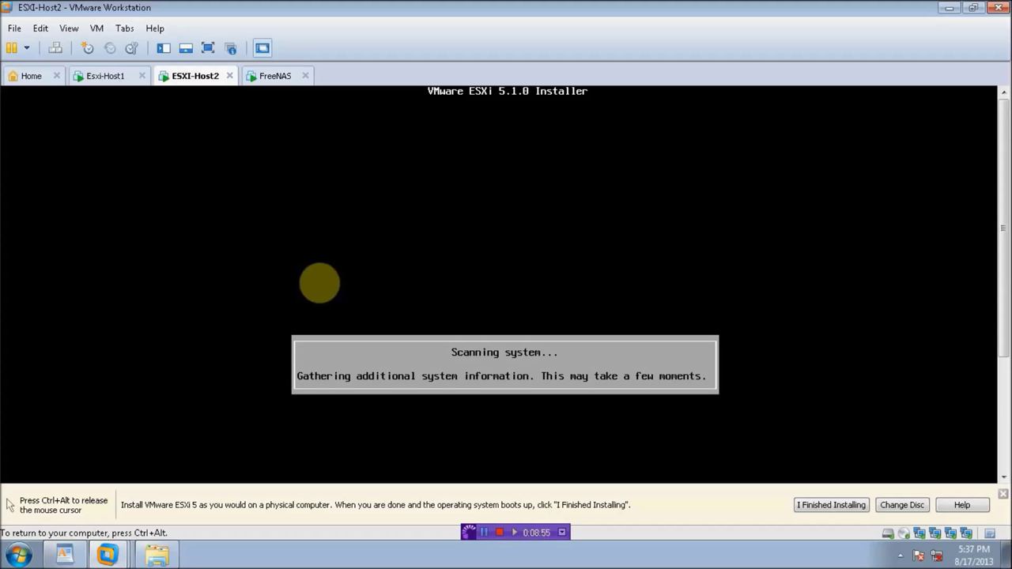
key("ctrl+alt")
Step: On Esxi-Host1, accept the 10 GB disk and US Default layout, and set the root password
left_click(103, 76)
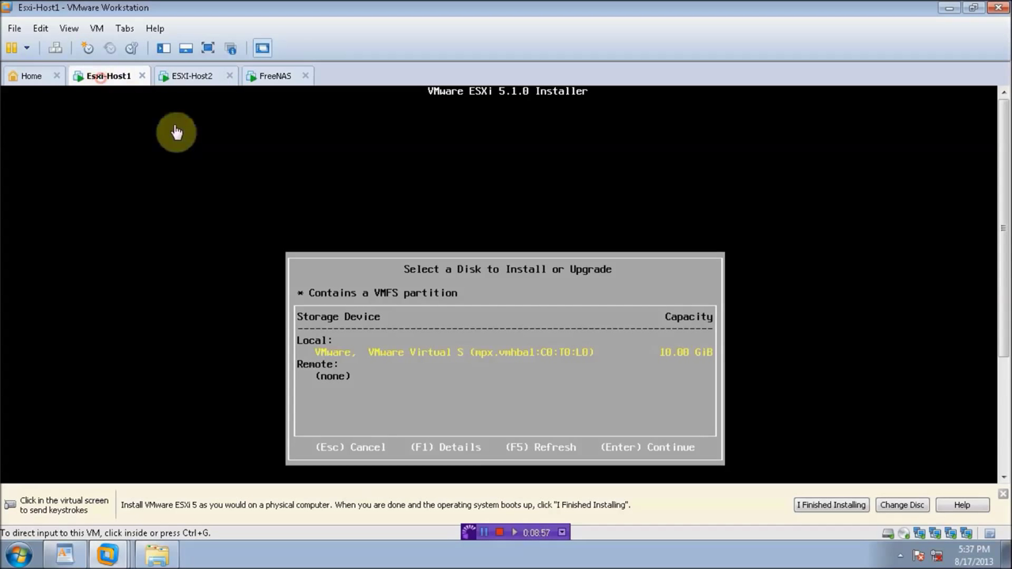
left_click(462, 410)
key("Return")
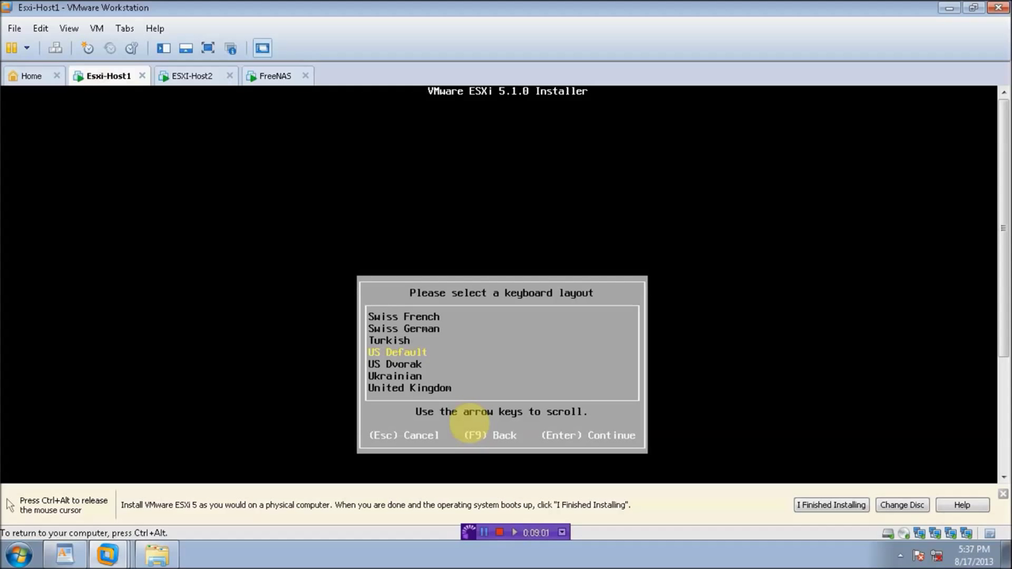
key("Return")
type("**********")
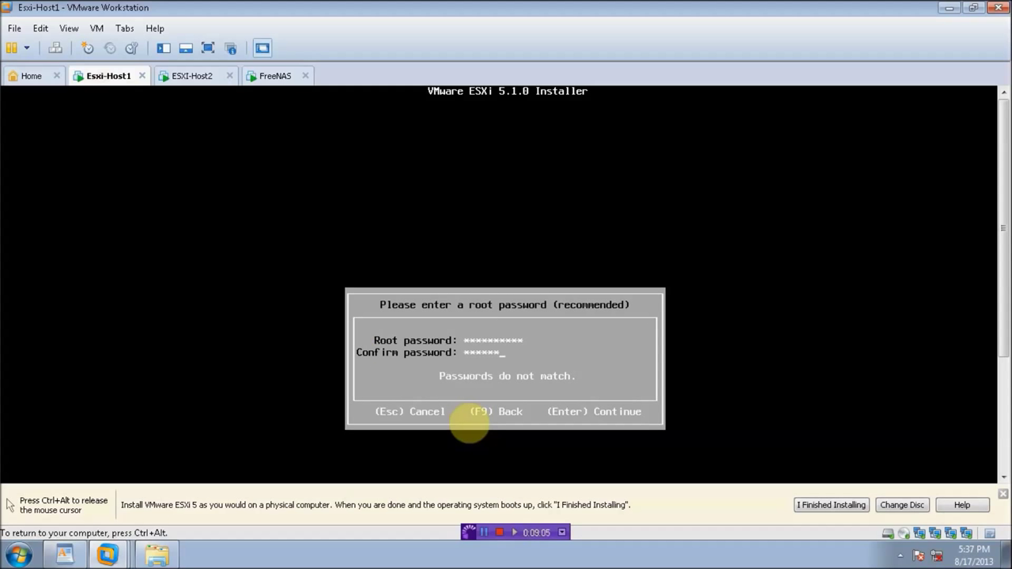
key("Return")
key("ctrl+alt")
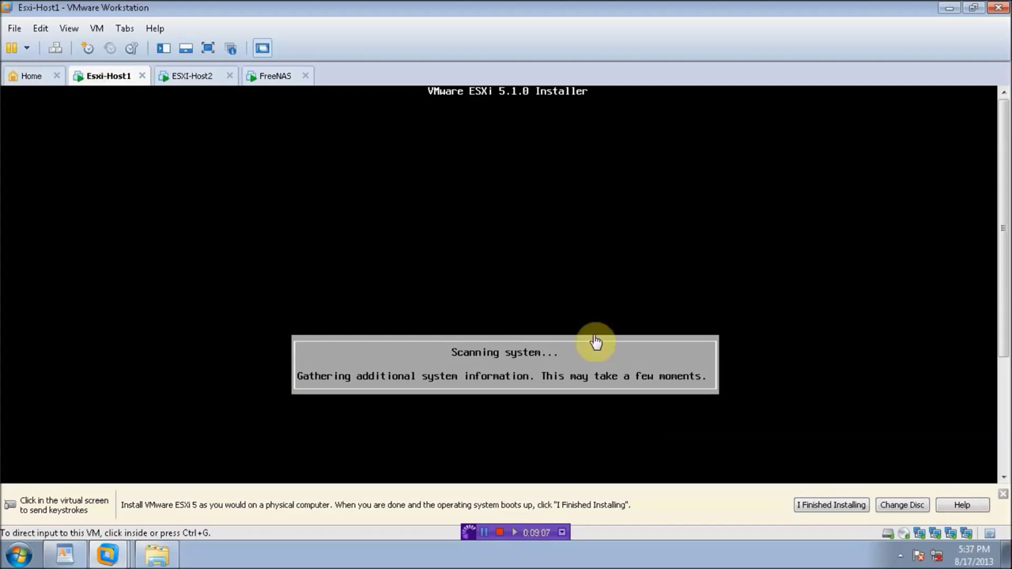
left_click(269, 76)
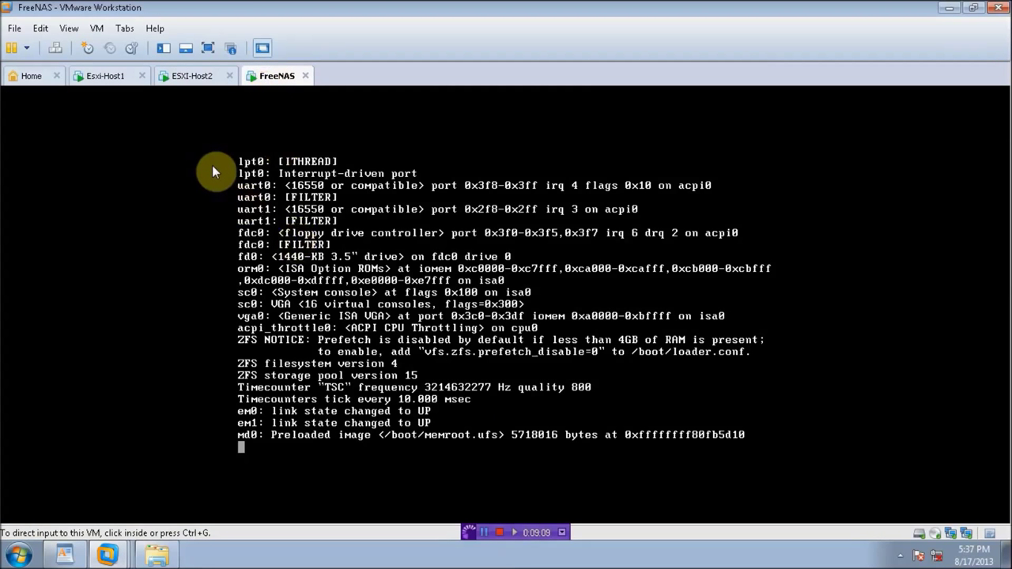
Step: In the FreeNAS console, choose Install/Upgrade onto disk da0 and confirm
left_click(546, 273)
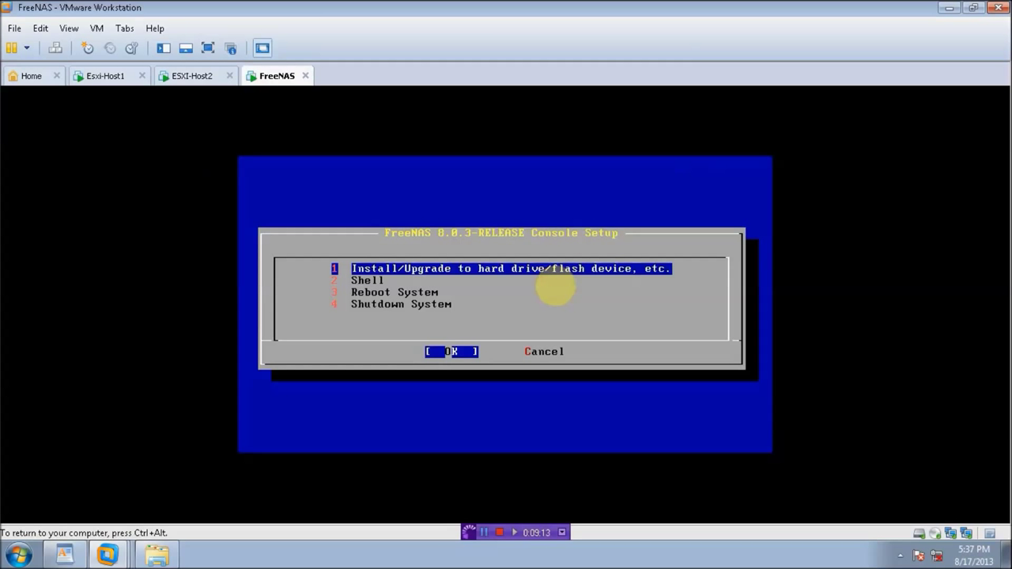
key("Return")
key("Return")
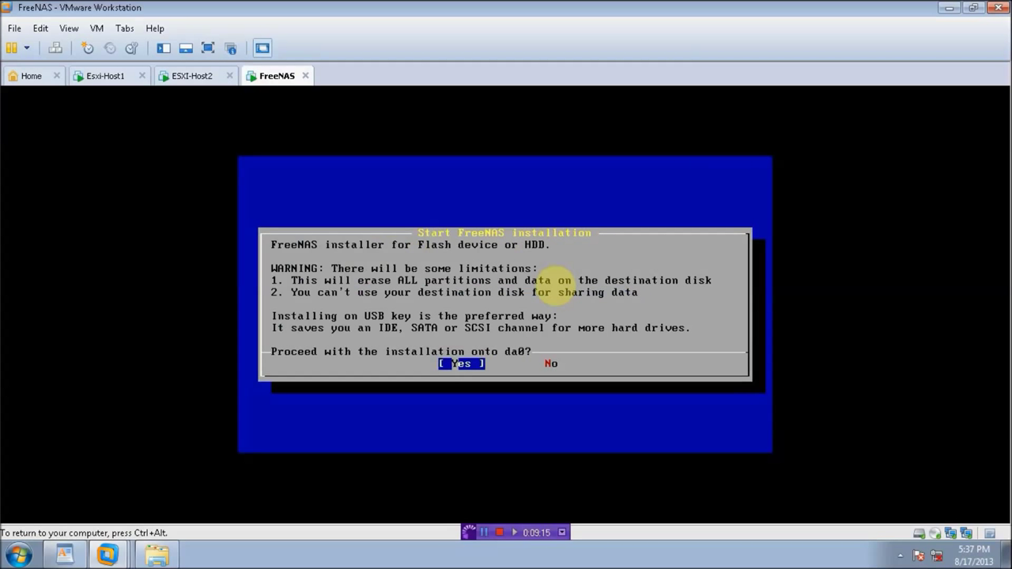
key("Return")
key("ctrl+alt")
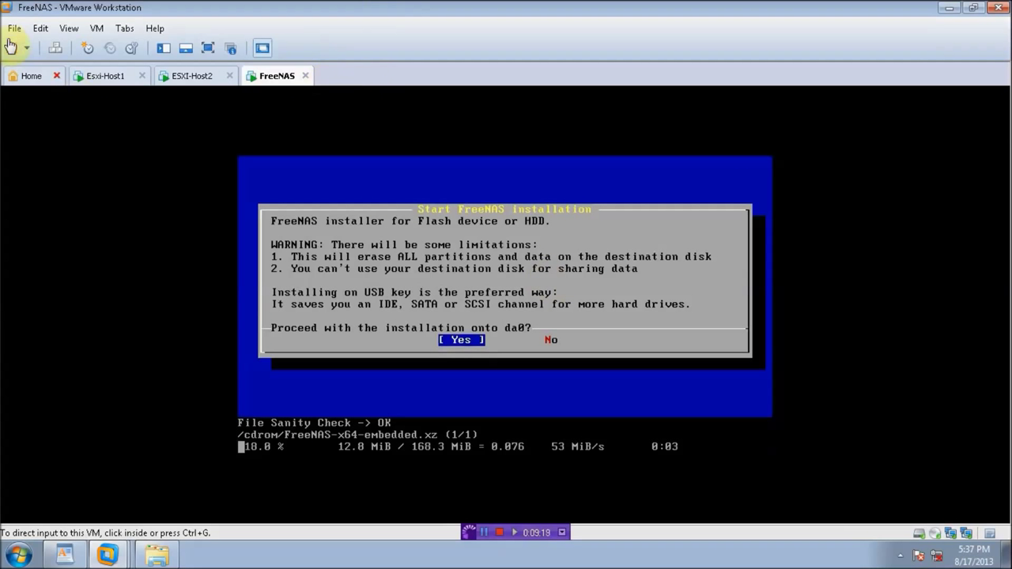
Step: Open the New Virtual Machine wizard from the File menu, then cancel it
left_click(14, 29)
left_click(40, 47)
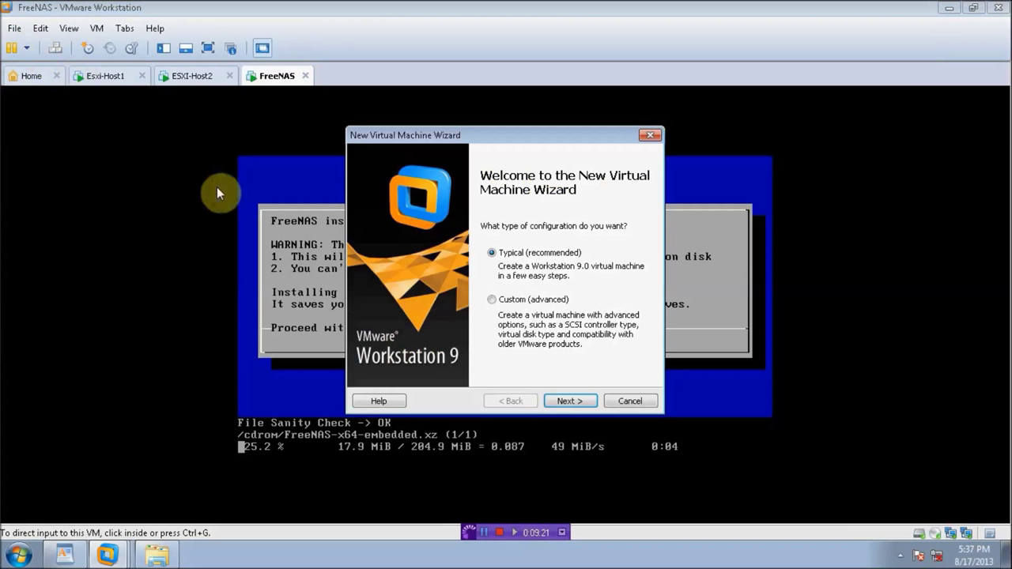
left_click(625, 402)
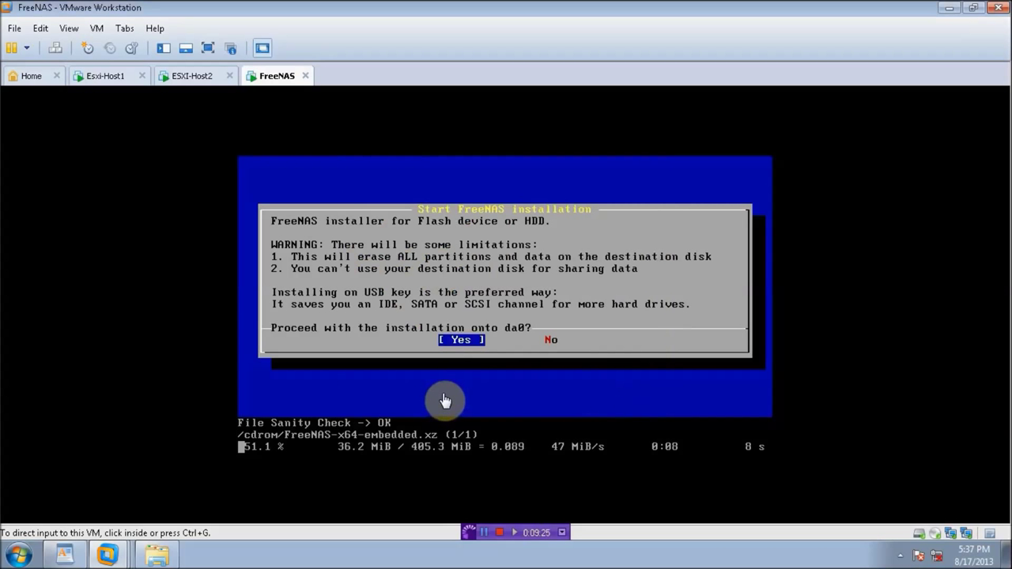
left_click(15, 28)
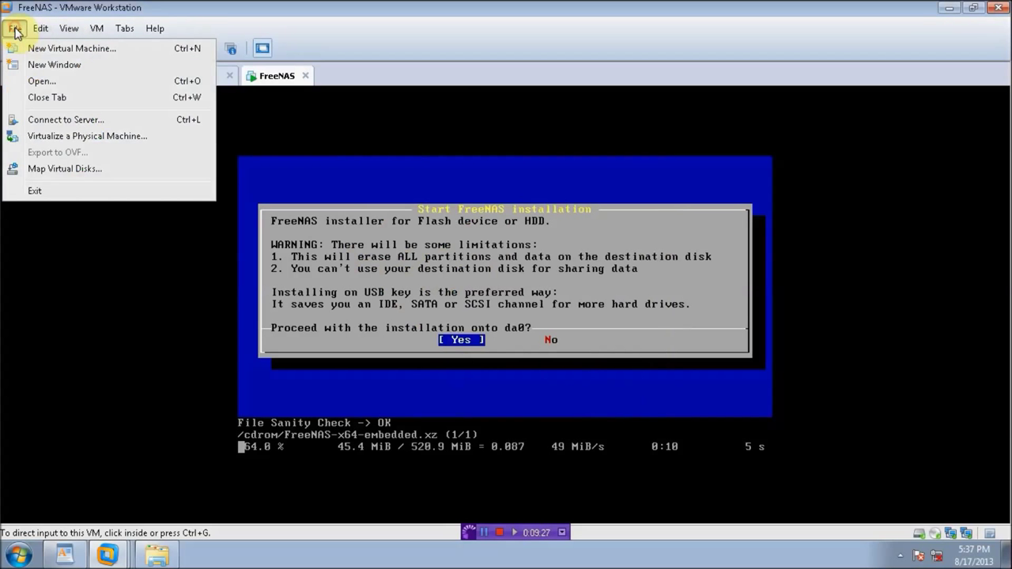
Step: Open the vCenter appliance OVF file from the vcenter 5.1 folder
left_click(38, 81)
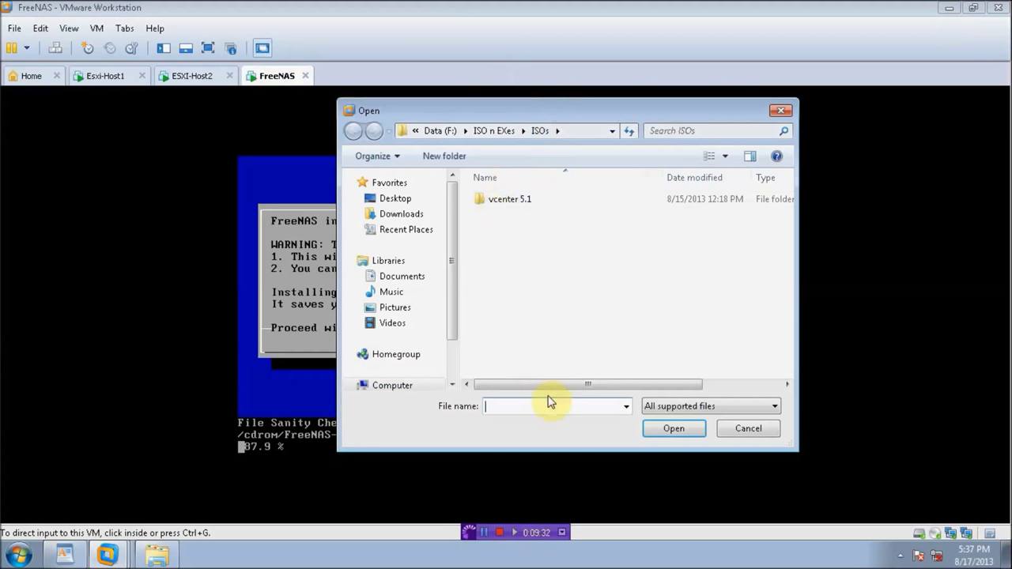
left_click_drag(552, 383, 519, 396)
left_click(503, 201)
double_click(503, 201)
left_click_drag(559, 385, 583, 388)
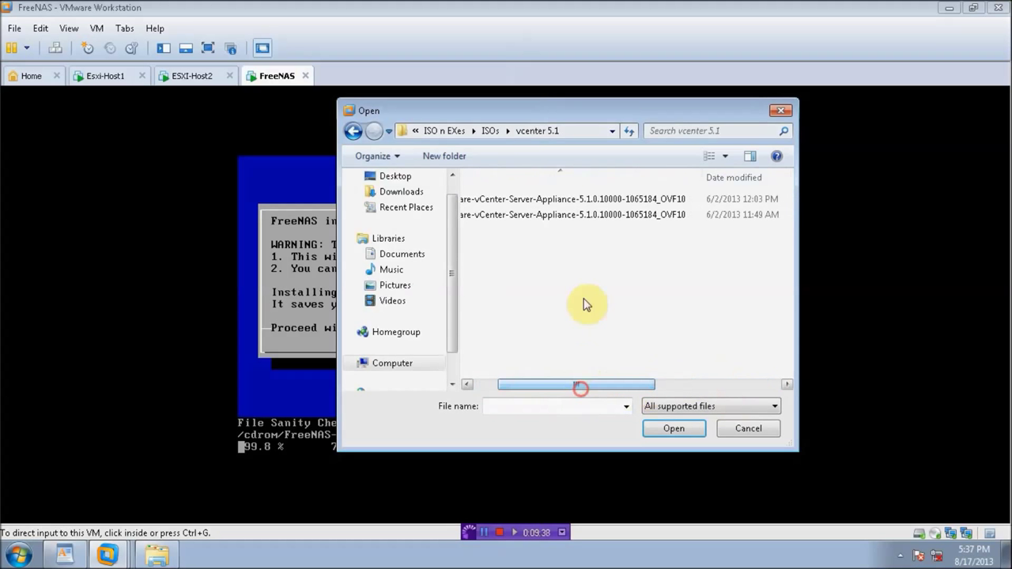
left_click(595, 216)
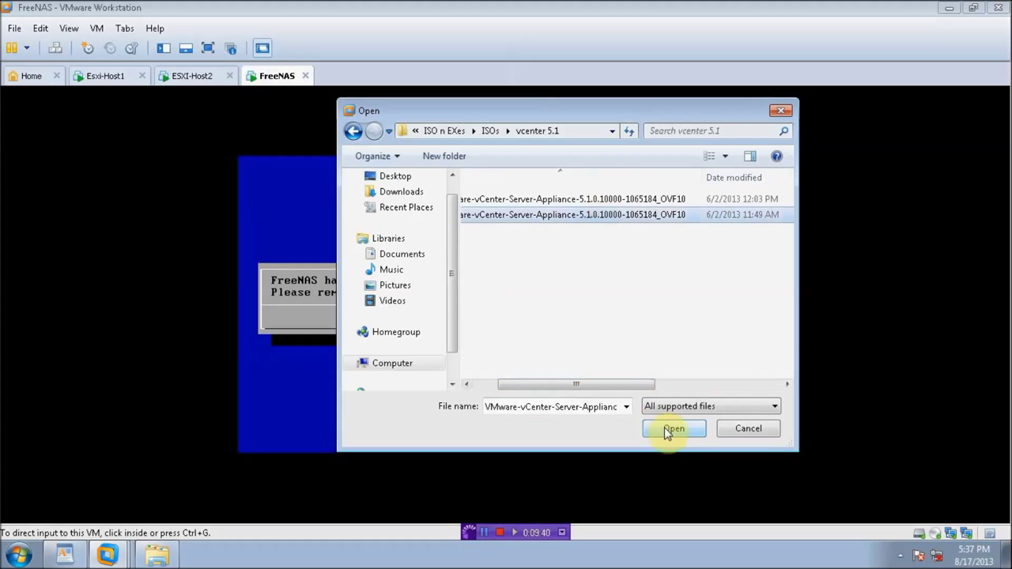
left_click(664, 427)
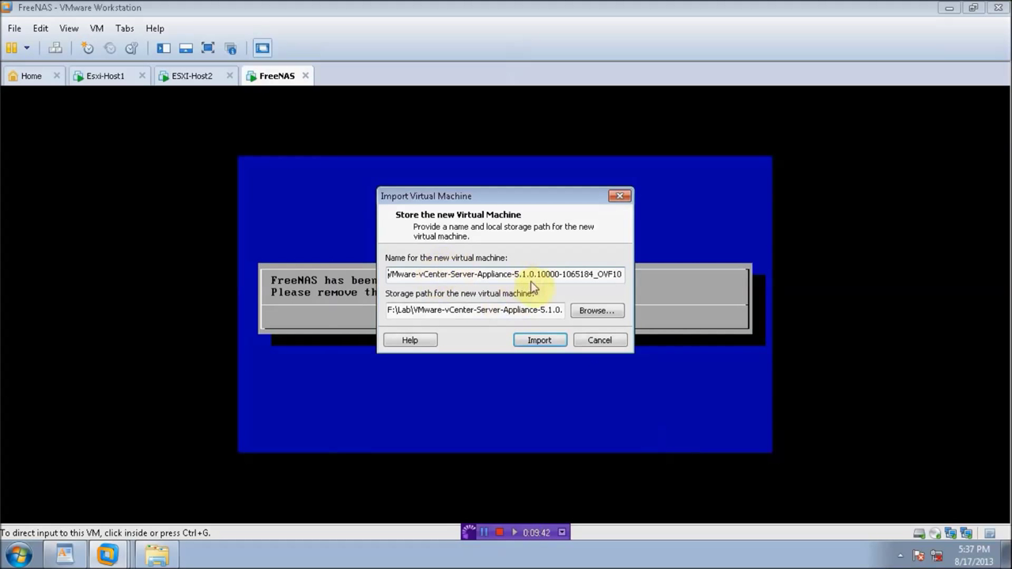
Step: Shorten the VM name to vCenter-Server-Appliance and start the import
left_click_drag(515, 273, 782, 266)
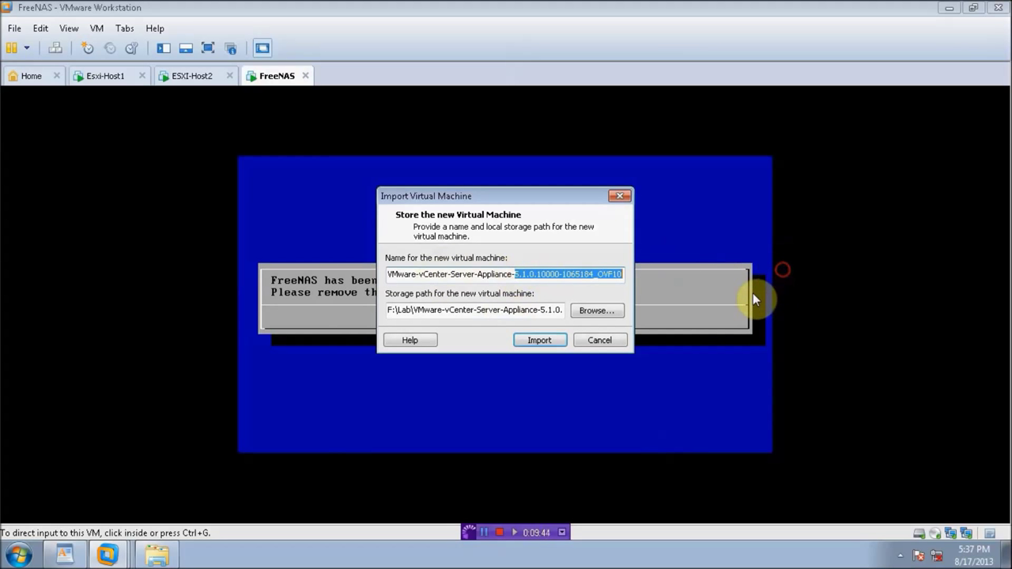
key("BackSpace")
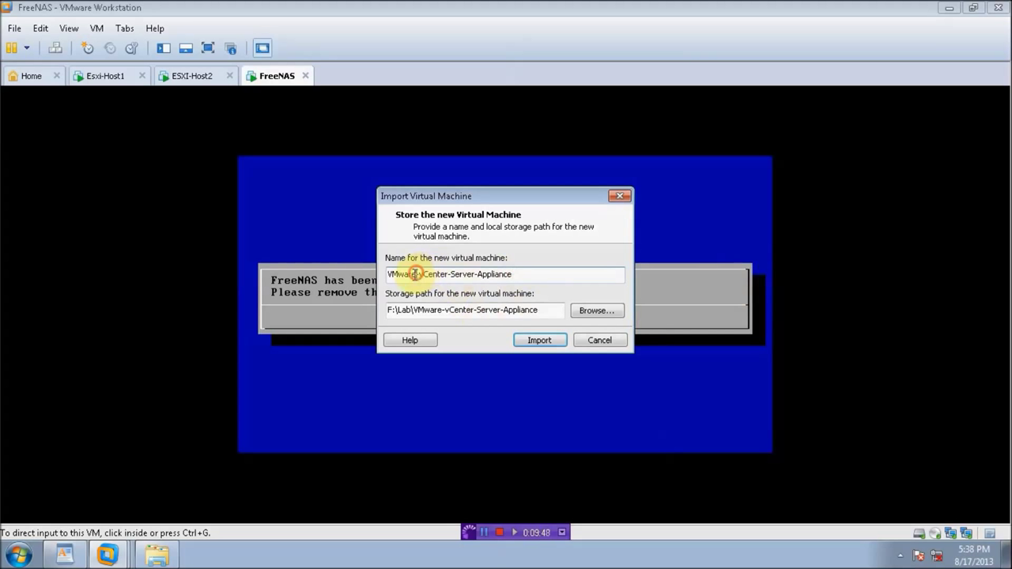
left_click_drag(416, 273, 305, 268)
key("BackSpace")
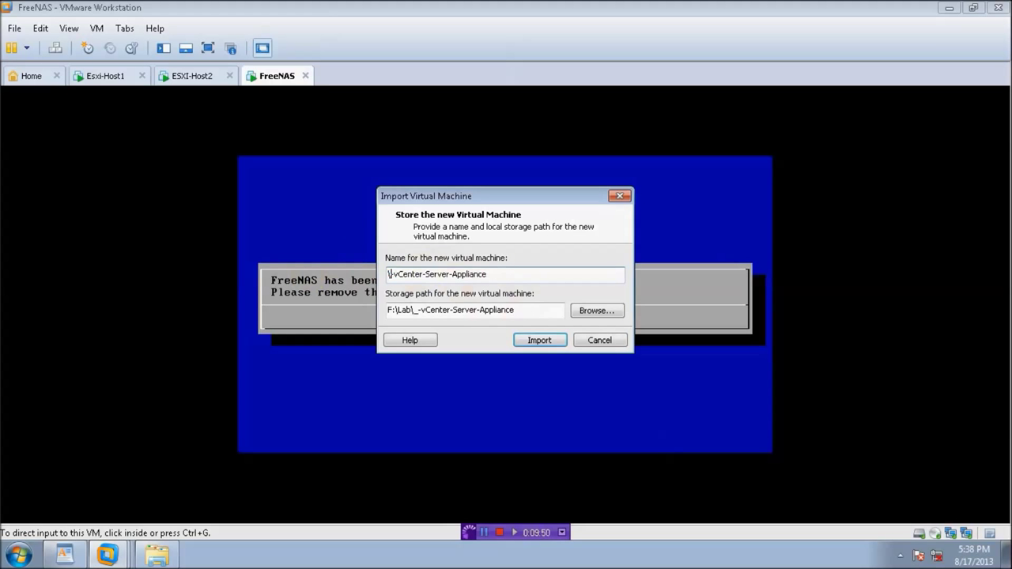
key("BackSpace")
key("BackSpace")
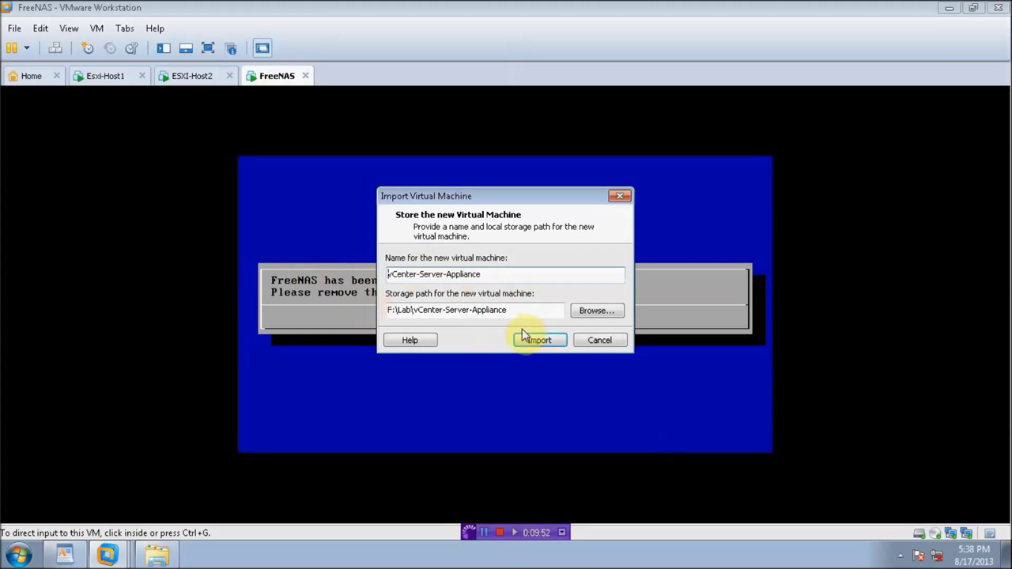
left_click(539, 342)
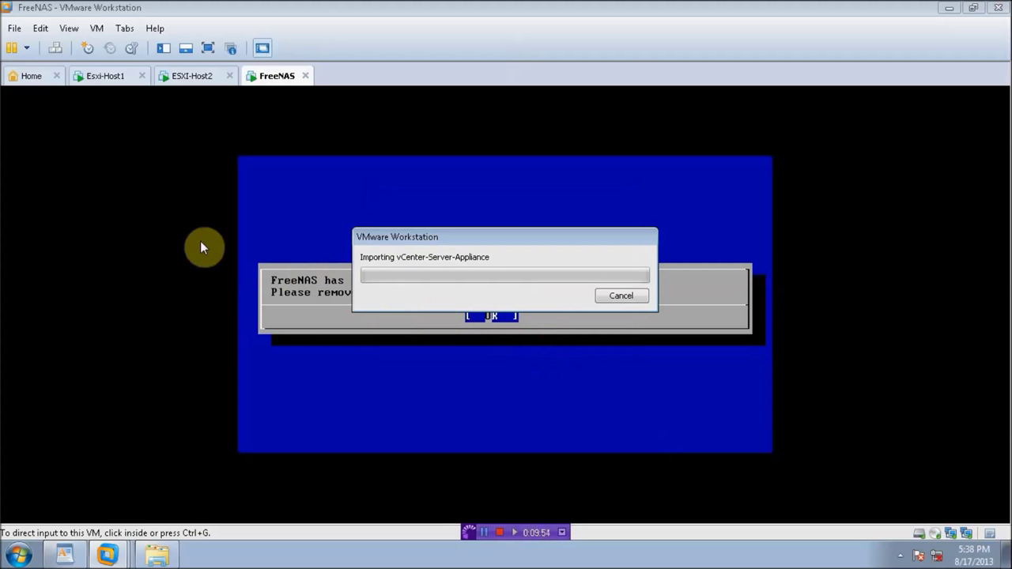
Step: Start the ESXi 5.1.0 installation with F11 on both ESXI-Host2 and Esxi-Host1
left_click(180, 76)
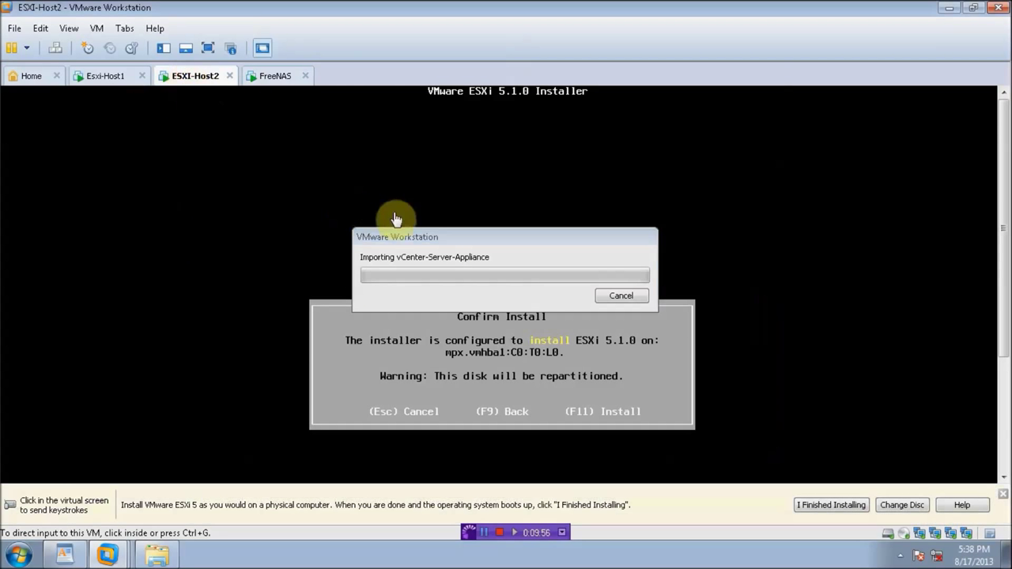
left_click_drag(411, 231, 509, 134)
left_click(360, 266)
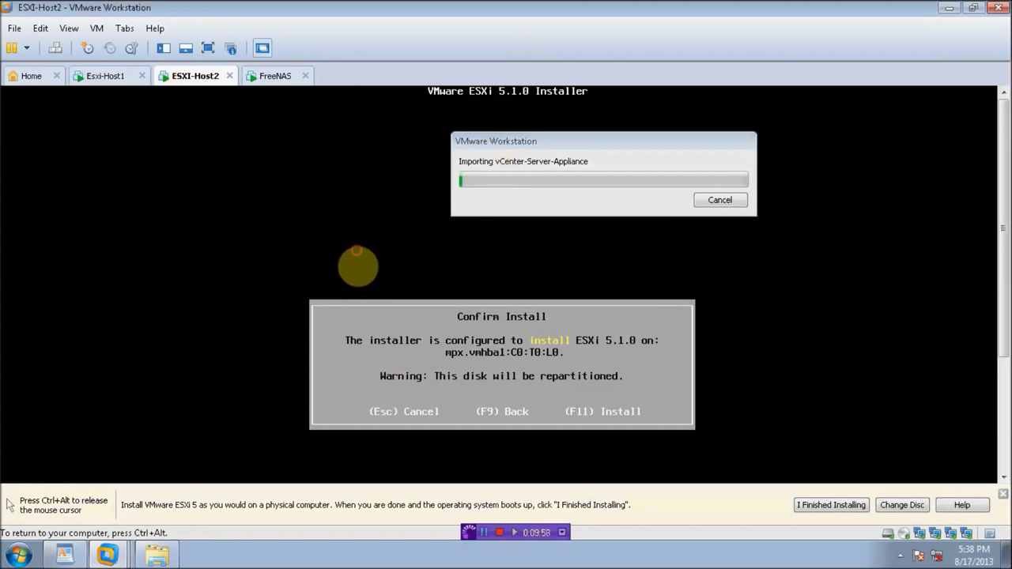
key("F11")
key("ctrl+alt")
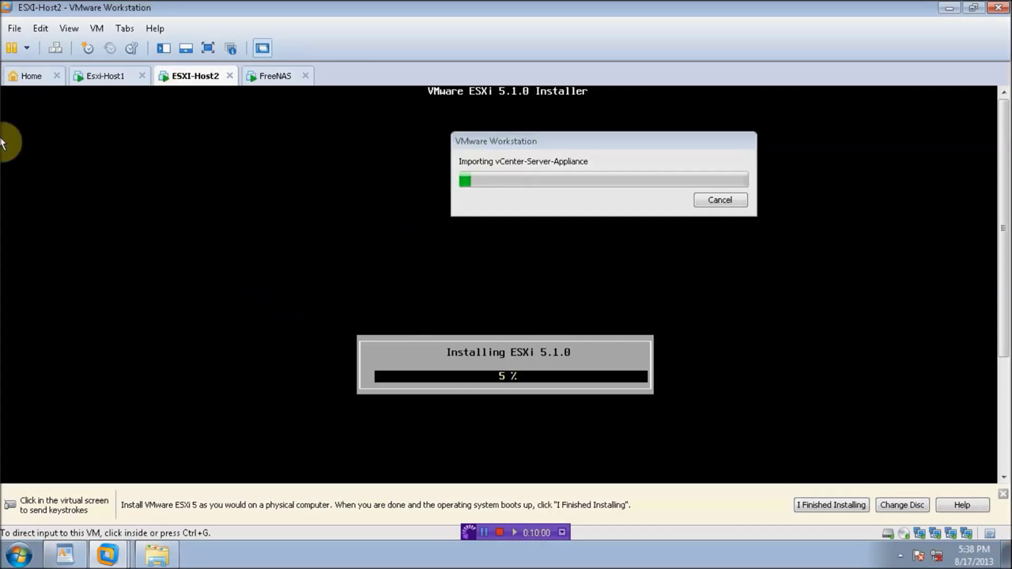
left_click(89, 80)
left_click(242, 235)
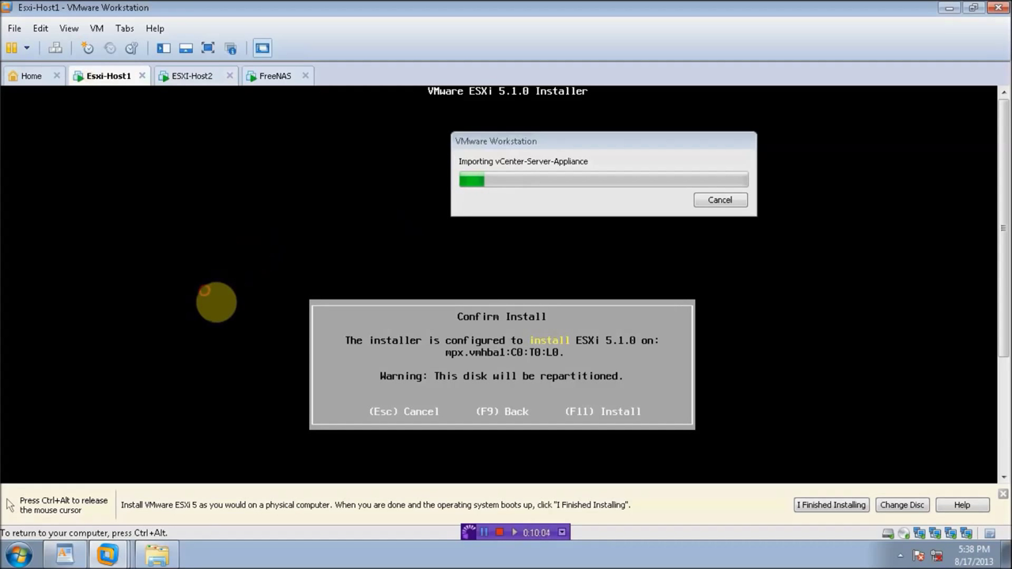
key("F11")
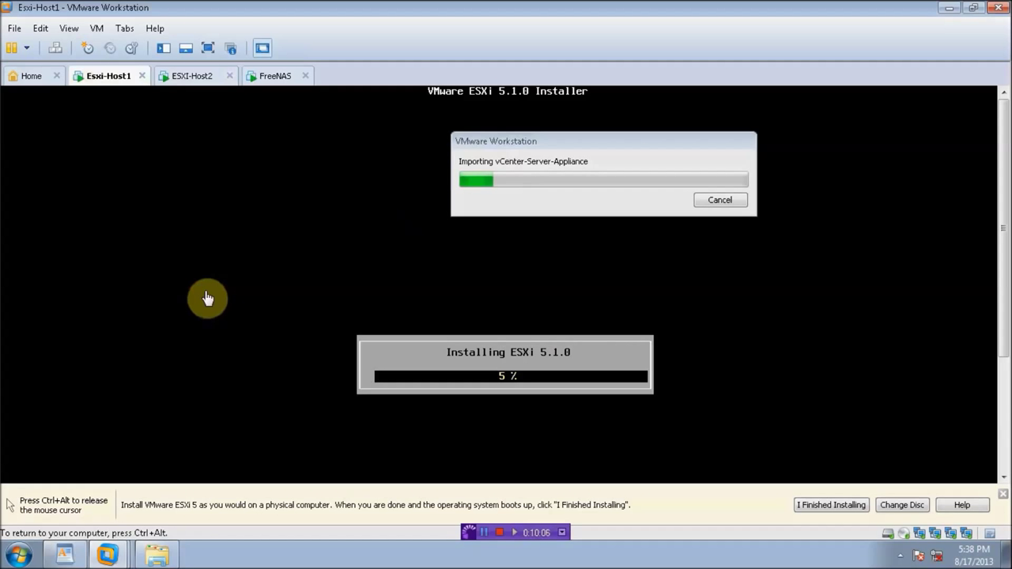
key("ctrl+alt")
Step: Acknowledge FreeNAS's install-complete message and reboot it with option 3 Reboot System
left_click(261, 79)
left_click(325, 359)
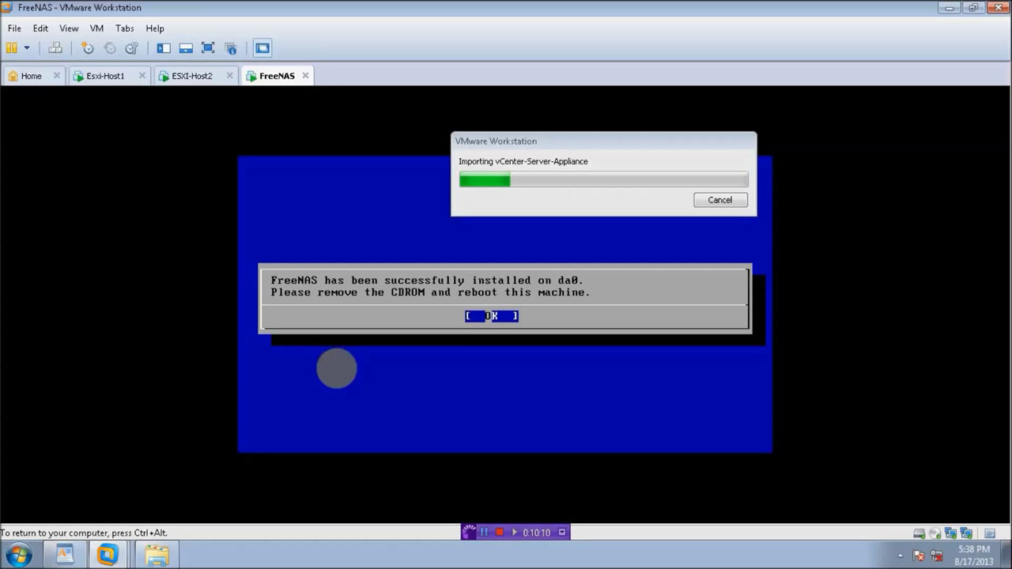
key("Return")
key("3")
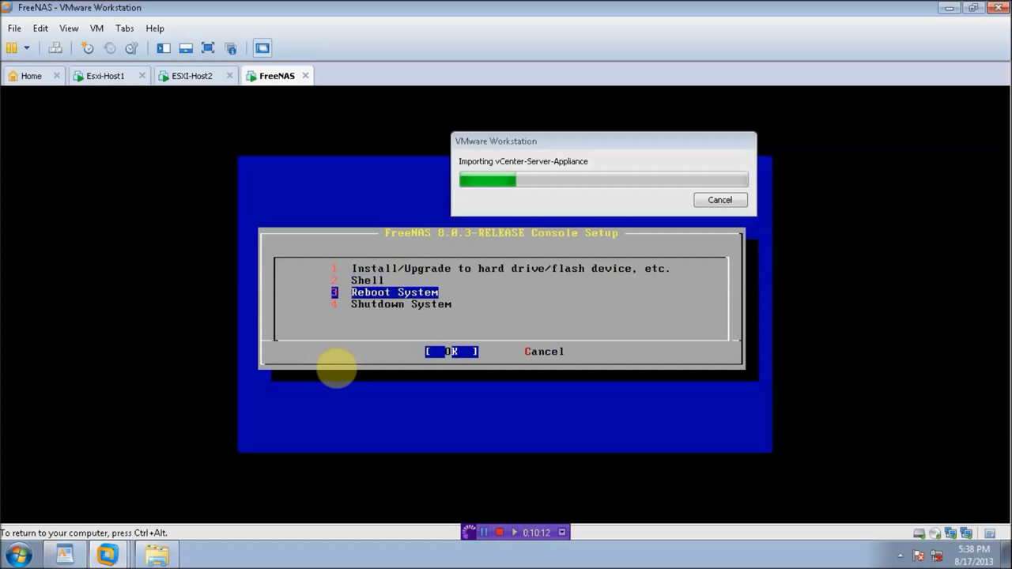
key("Return")
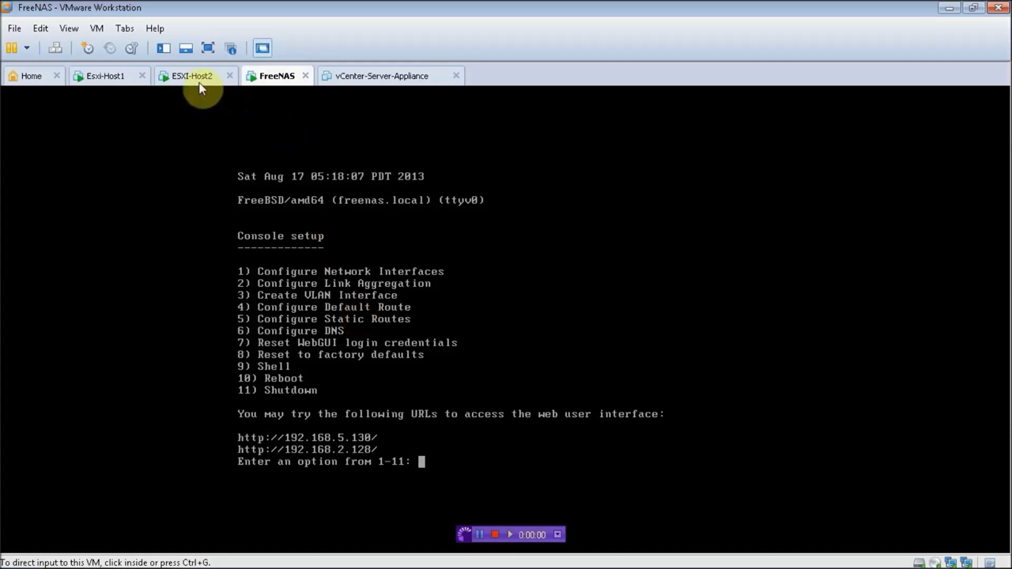
left_click(192, 75)
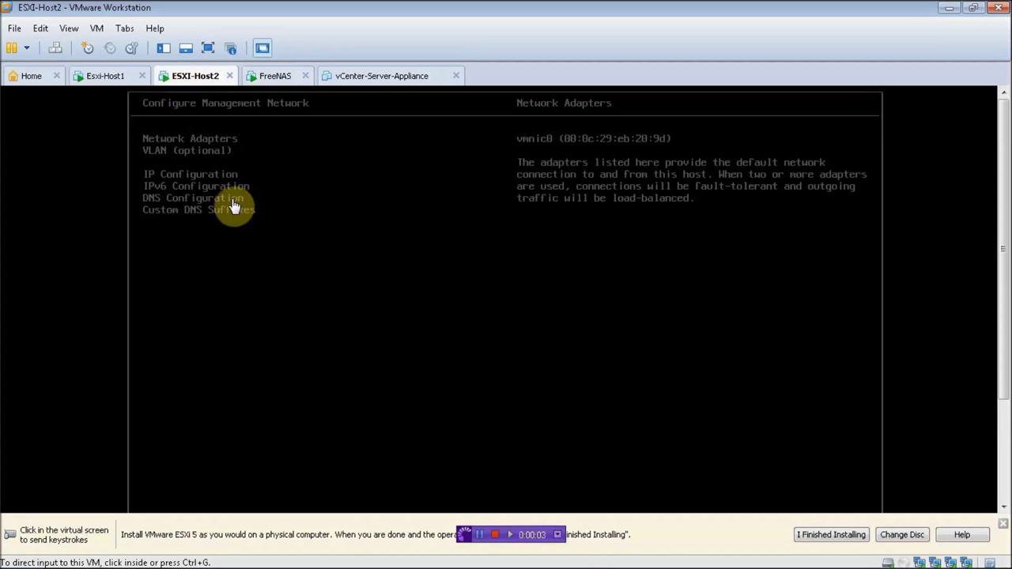
Step: Open ESXI-Host2's management Network Adapters list, showing vmnic0 checked among vmnic0–vmnic3
left_click(106, 77)
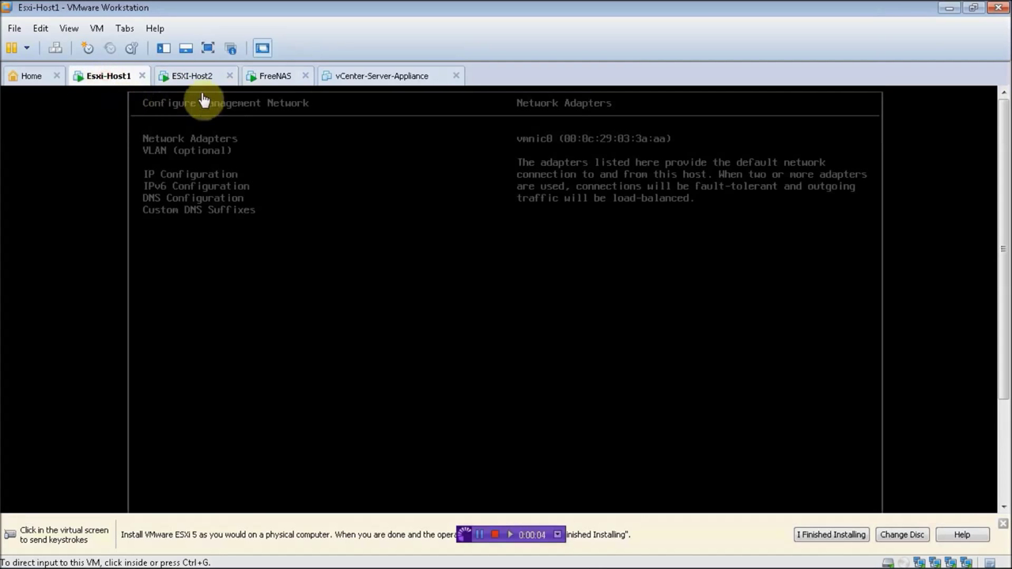
left_click(279, 81)
left_click(355, 80)
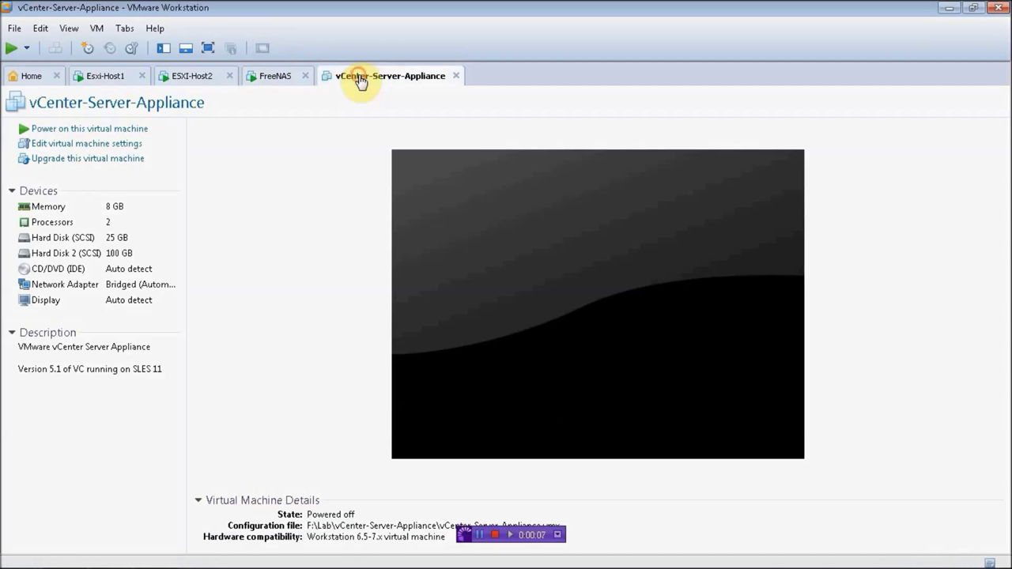
left_click(107, 78)
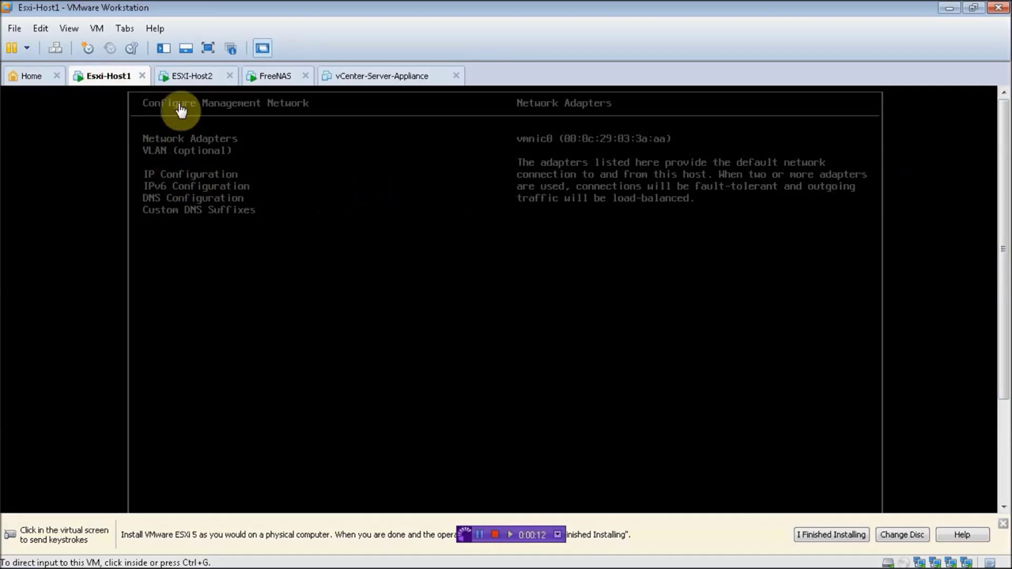
left_click(181, 75)
left_click(274, 165)
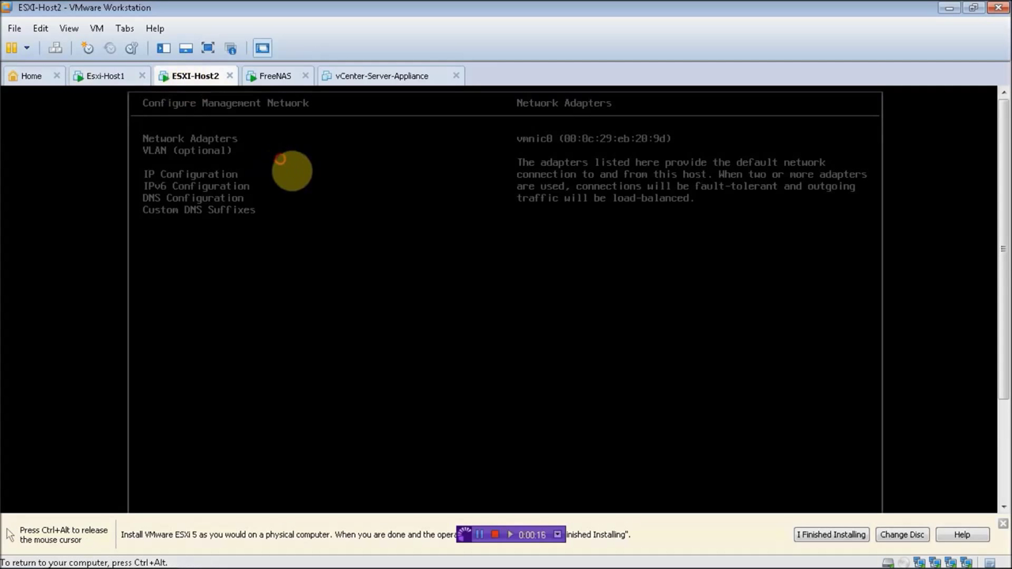
left_click(342, 165)
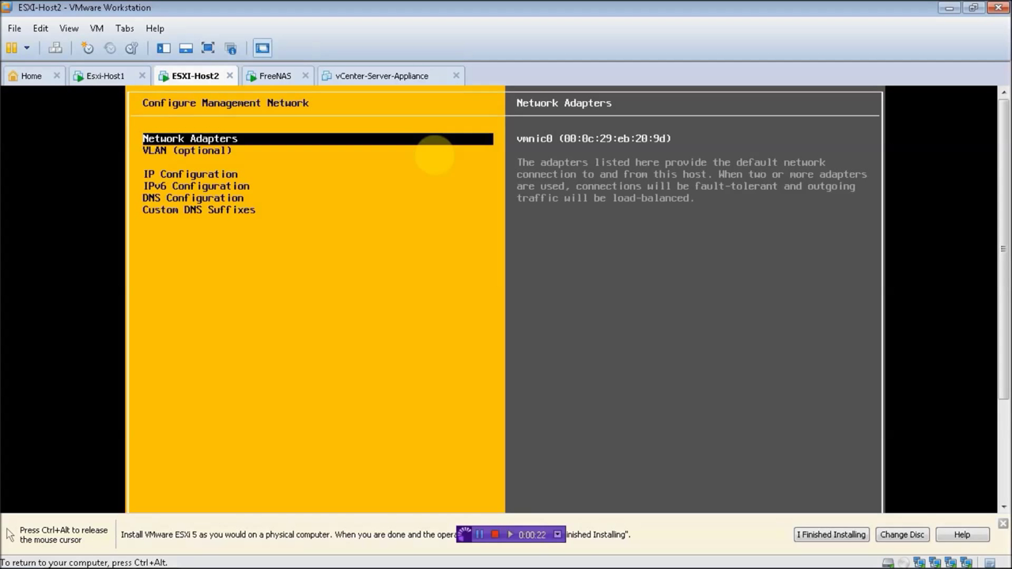
key("Down")
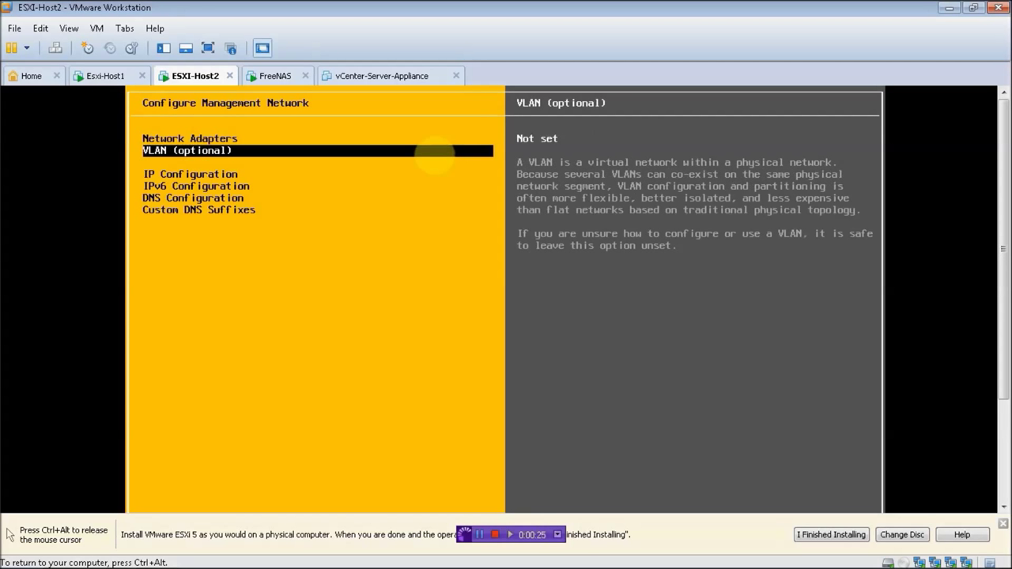
key("Up")
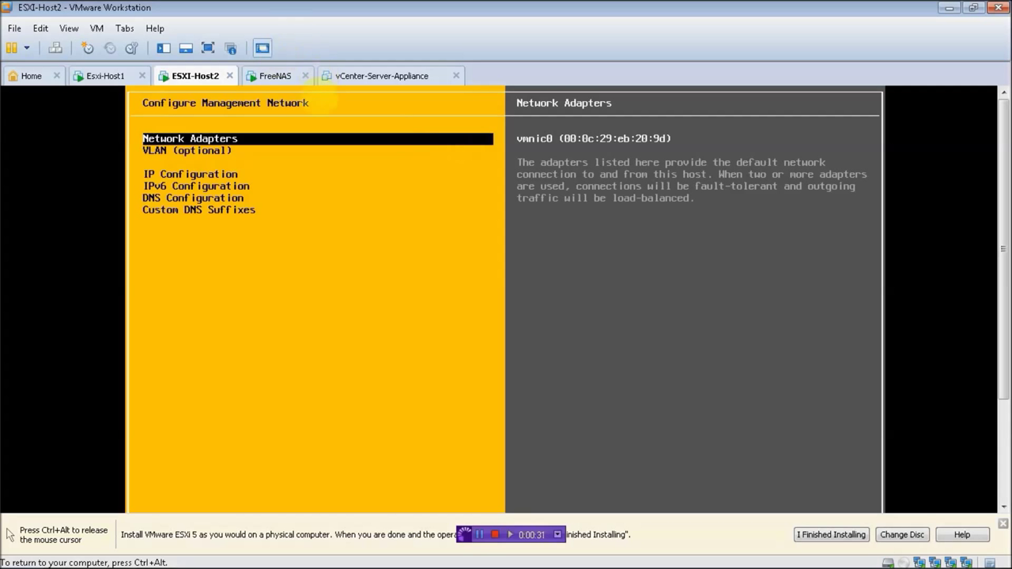
key("Return")
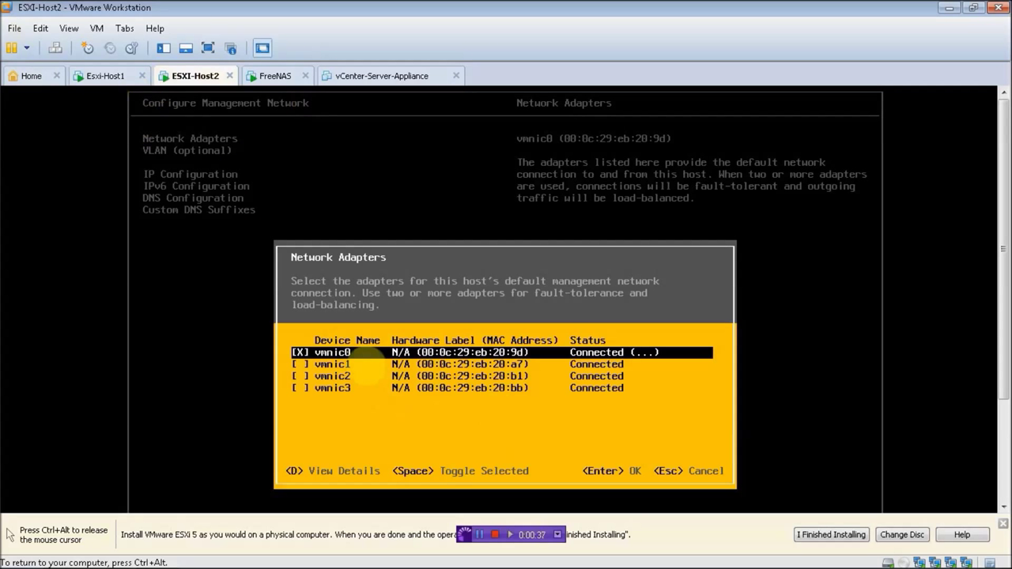
key("ctrl+alt")
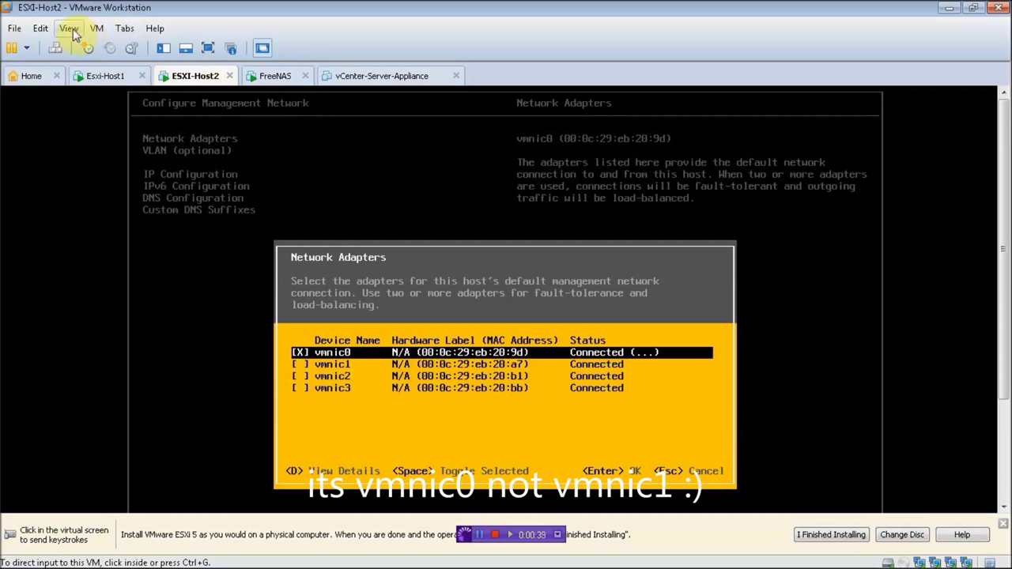
left_click(96, 29)
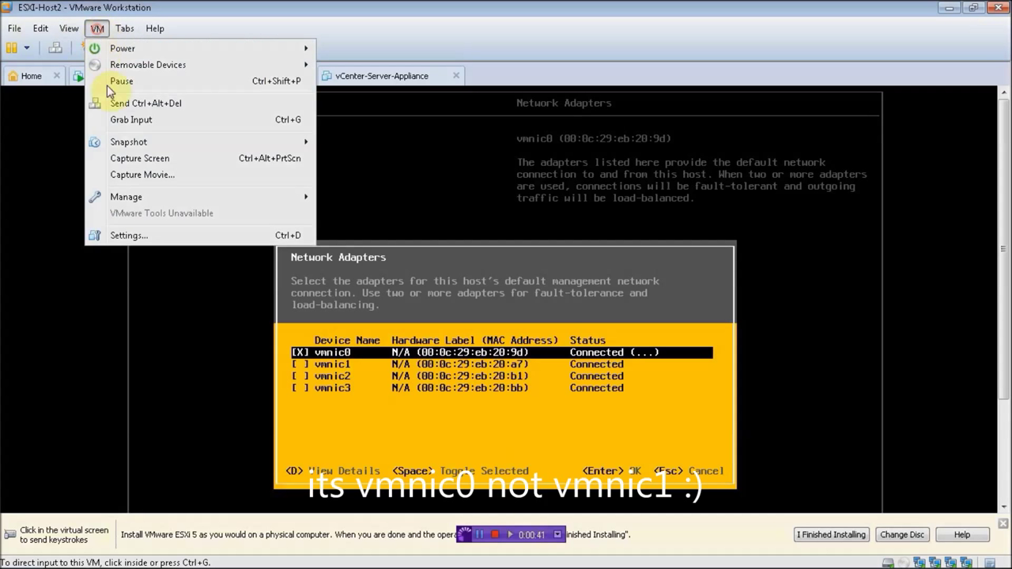
left_click(151, 235)
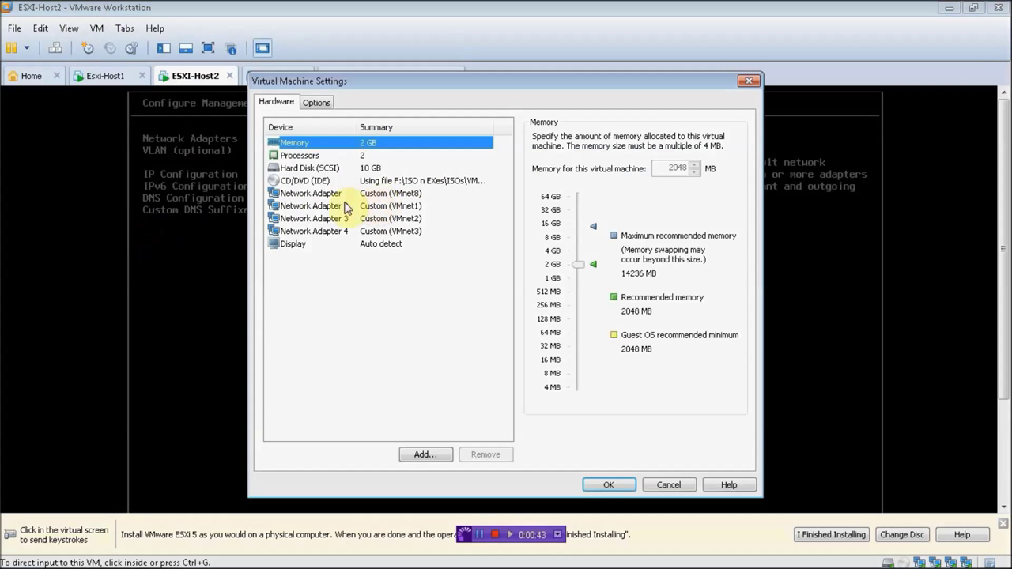
left_click(335, 196)
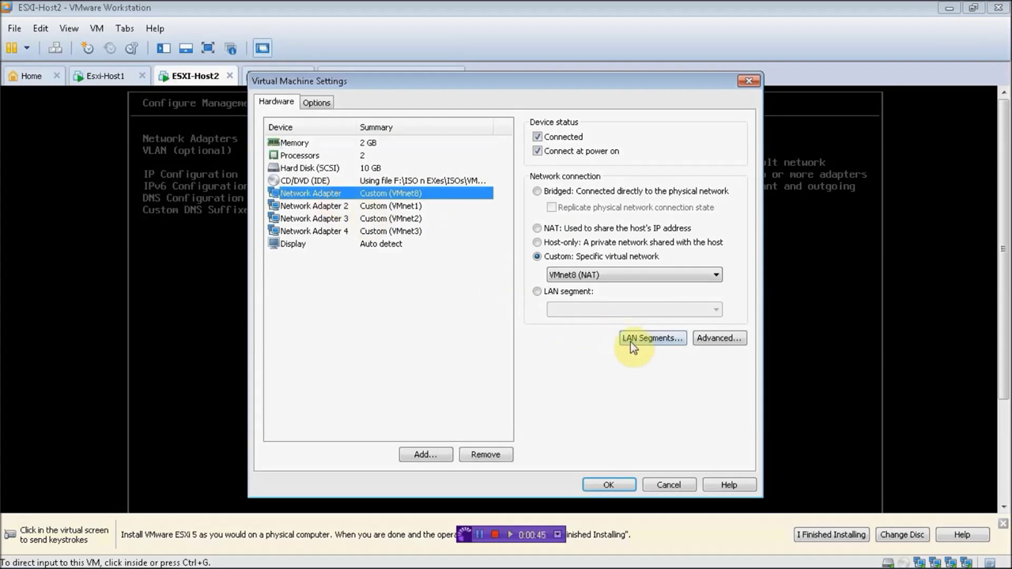
left_click(702, 341)
left_click_drag(500, 367, 407, 371)
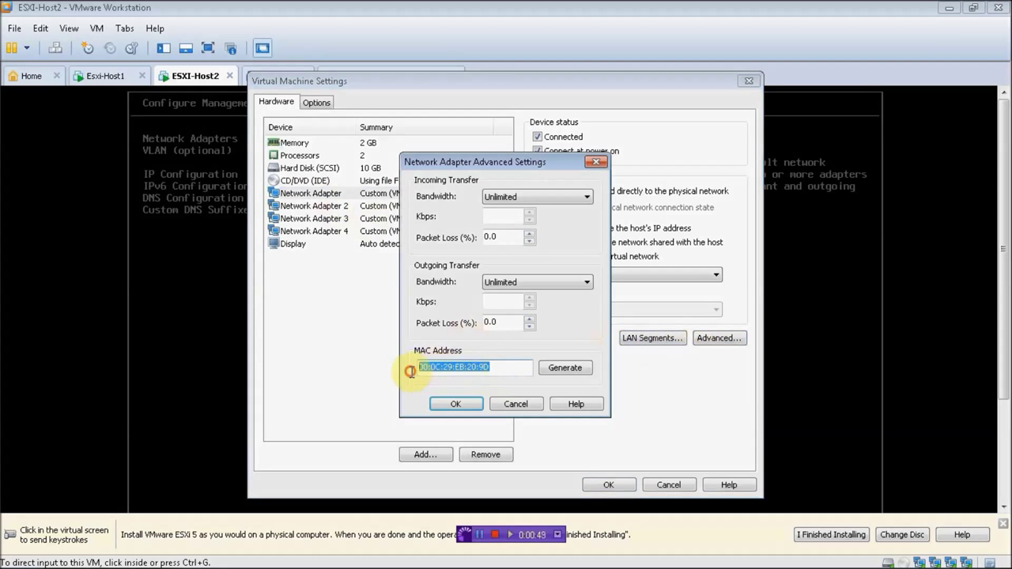
left_click(516, 404)
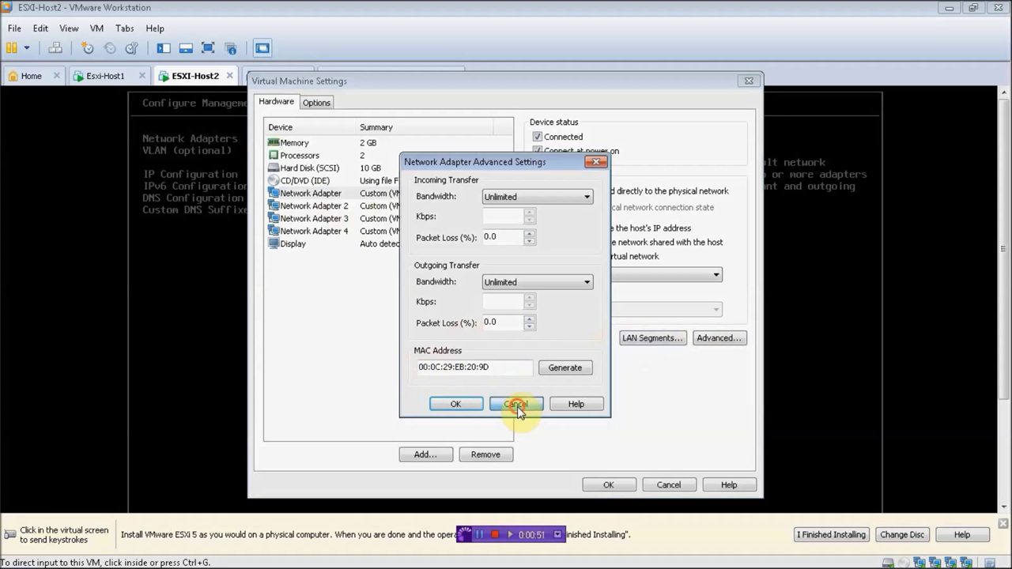
left_click(668, 485)
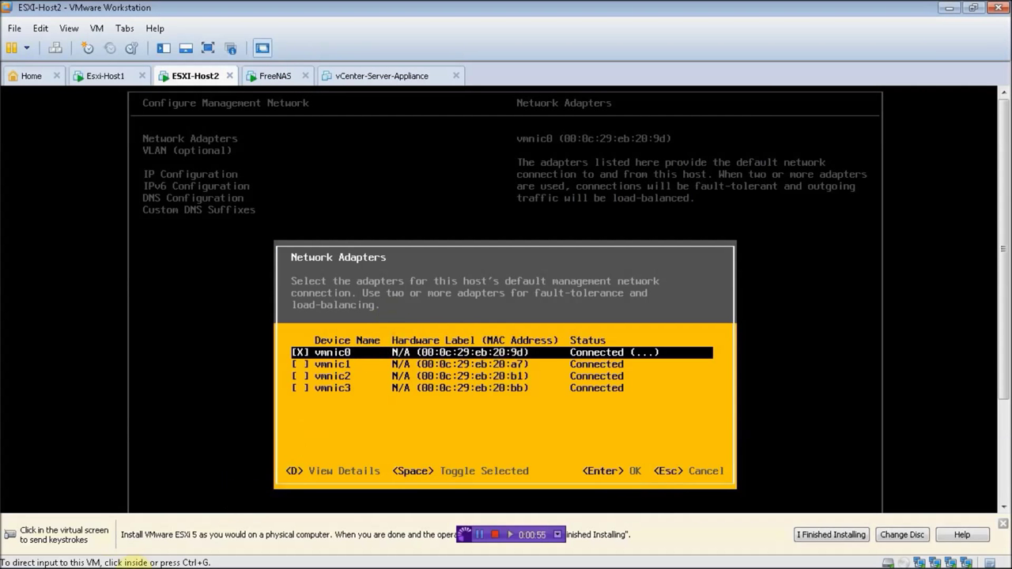
left_click(65, 556)
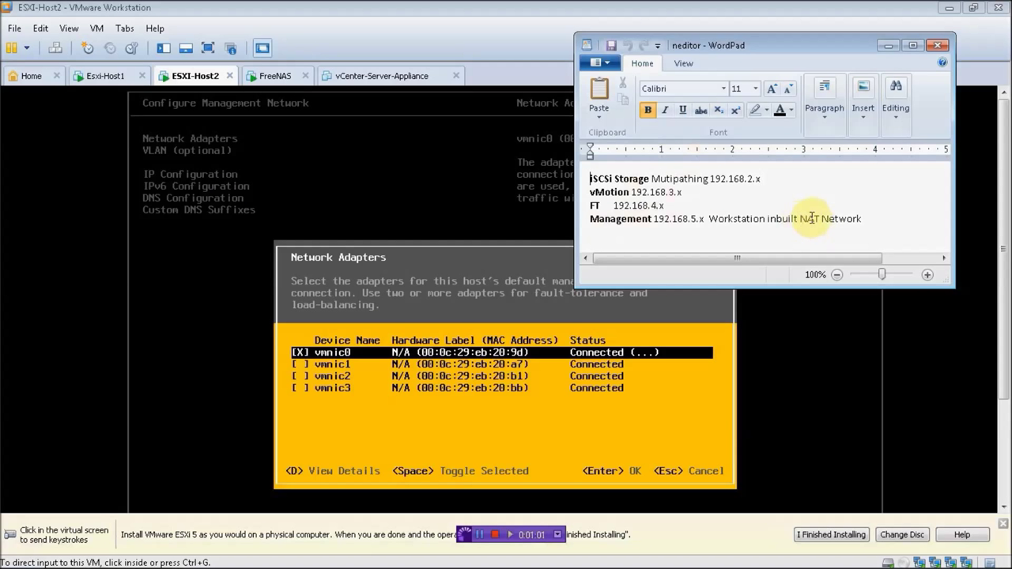
left_click(888, 45)
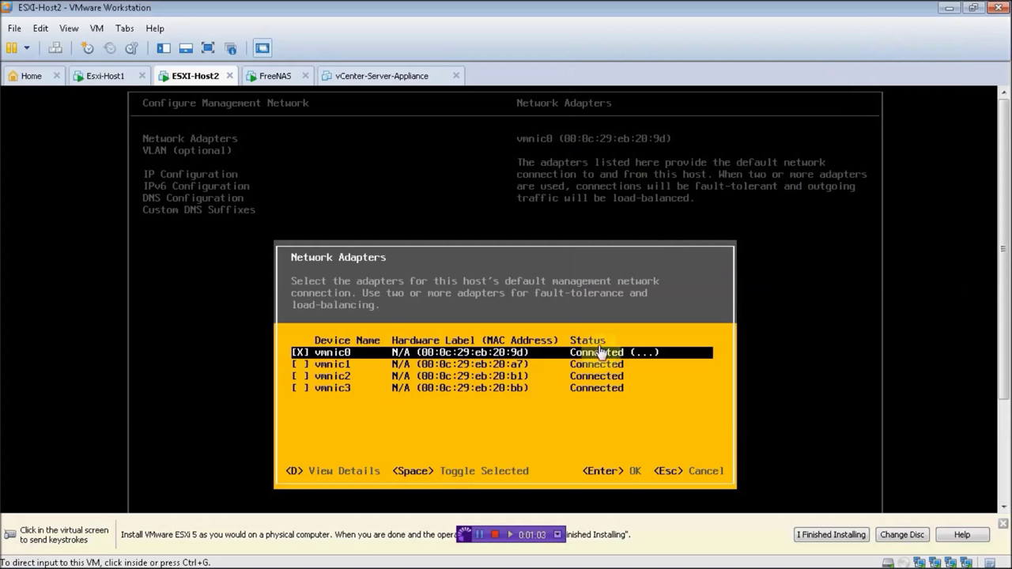
left_click(474, 403)
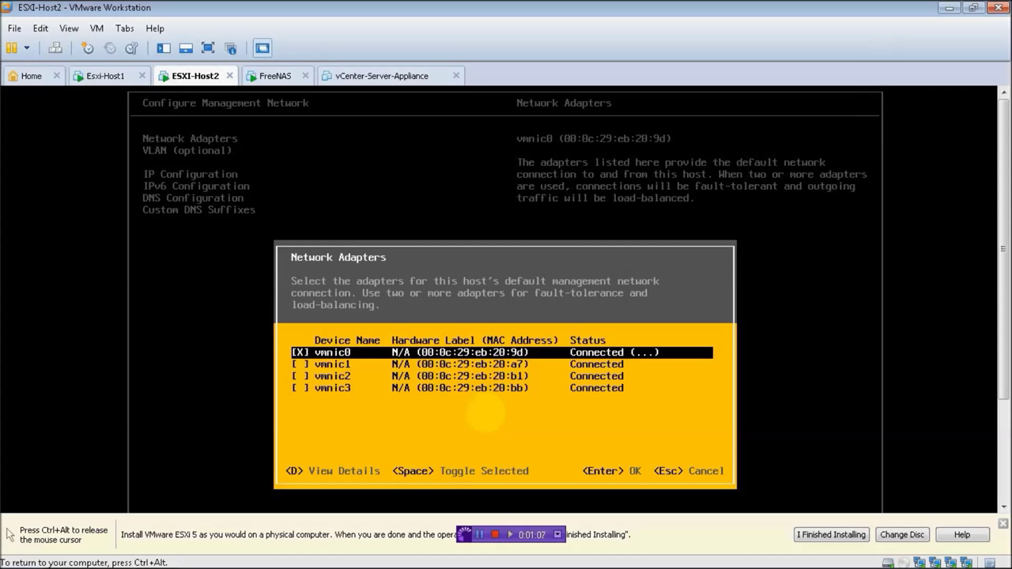
Step: Keep vmnic0 and give ESXI-Host2 static IP 192.168.5.3, mask 255.255.255.0, gateway 192.168.5.2
key("Return")
key("Down")
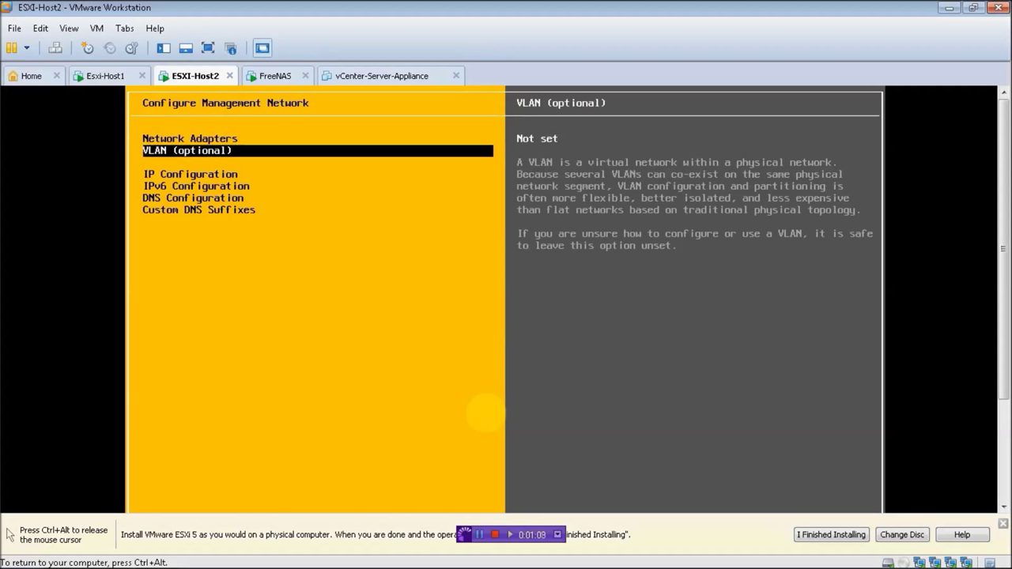
key("Down")
key("Return")
key("Down")
key("space")
key("Down")
key("BackSpace")
key("BackSpace")
key("BackSpace")
key("BackSpace")
key("BackSpace")
key("BackSpace")
key("BackSpace")
key("BackSpace")
key("BackSpace")
key("BackSpace")
key("BackSpace")
key("BackSpace")
key("BackSpace")
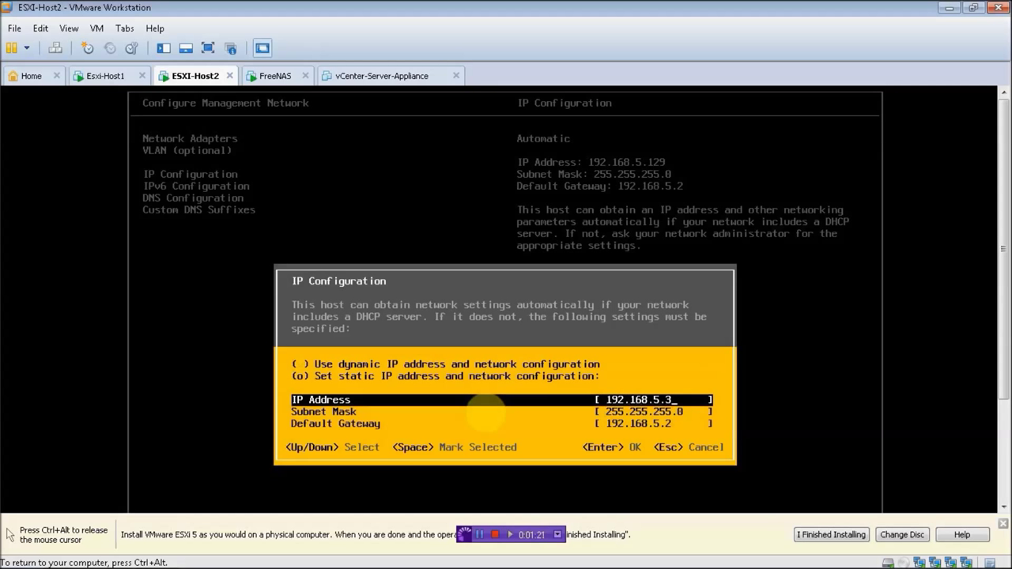
key("Return")
Step: Disable IPv6 on ESXI-Host2 and apply the changes, restarting the host
key("Down")
key("Return")
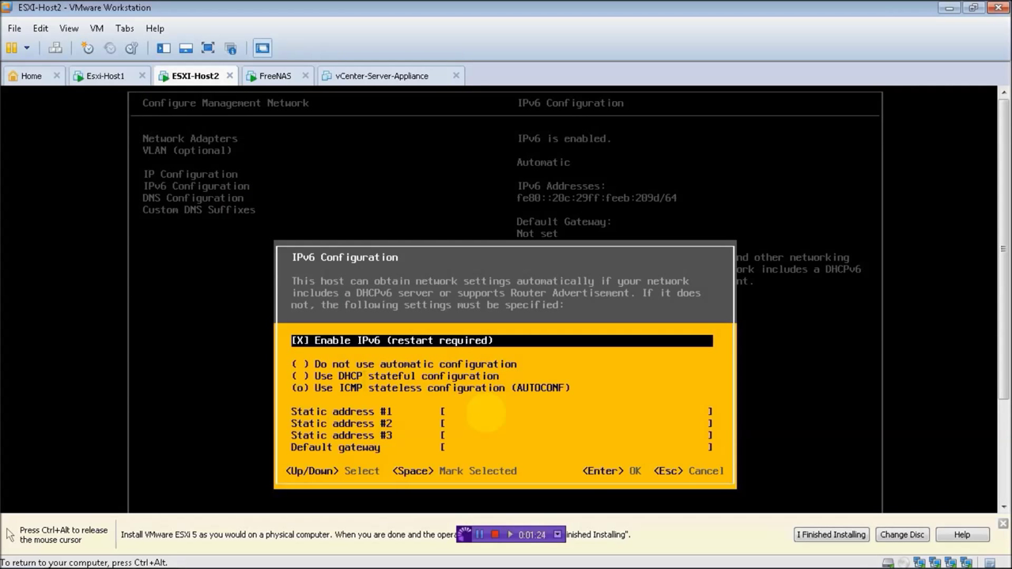
key("space")
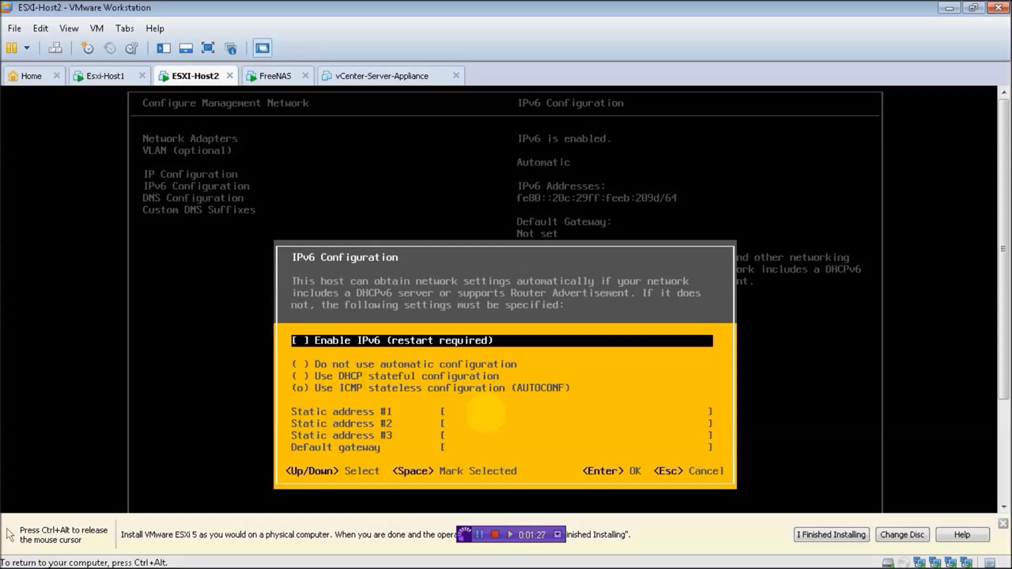
key("Return")
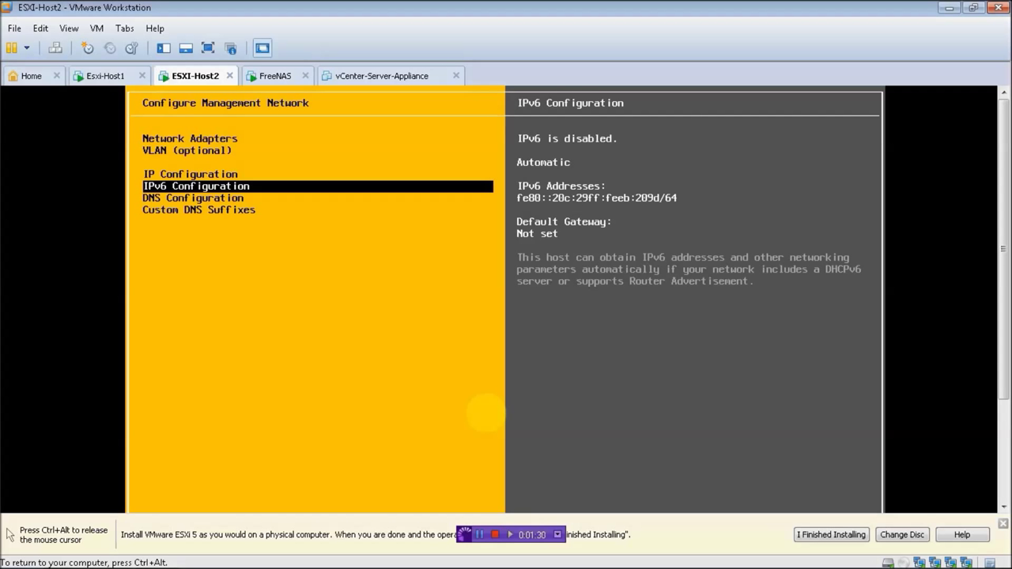
key("Escape")
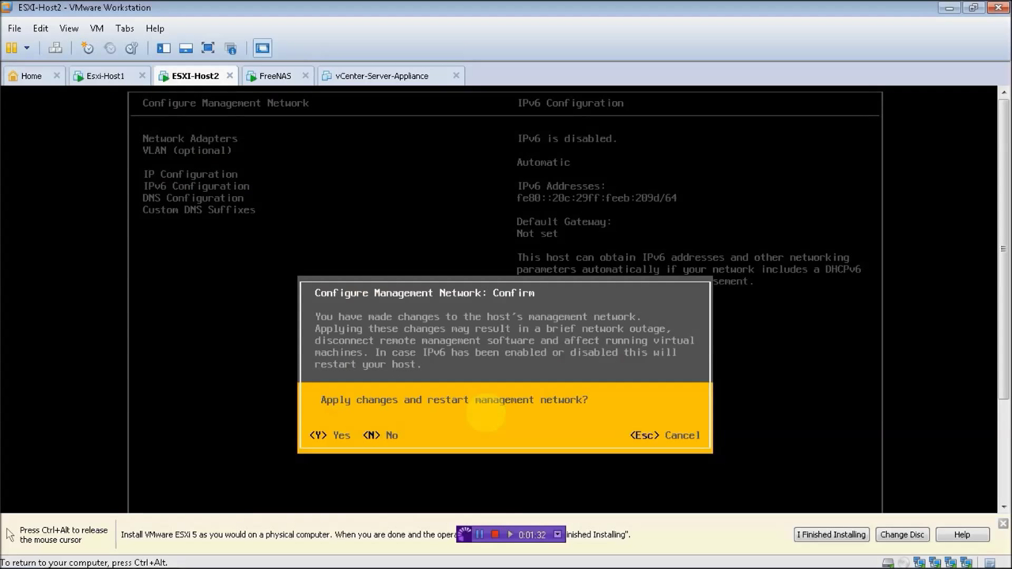
key("y")
key("ctrl+alt")
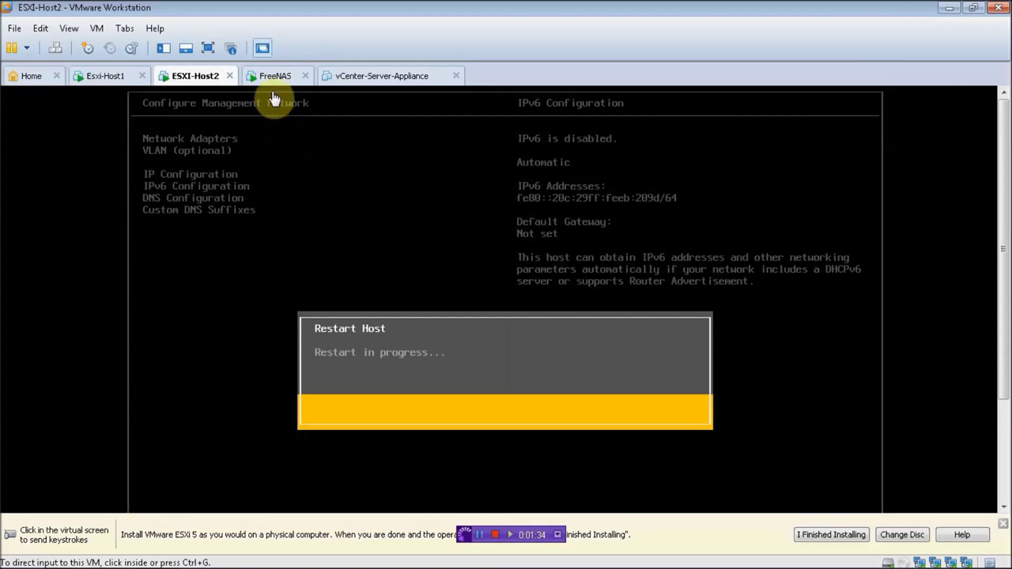
Step: Give Esxi-Host1 static IP 192.168.5.4, mask 255.255.255.0, gateway 192.168.5.2
left_click(273, 78)
left_click(110, 76)
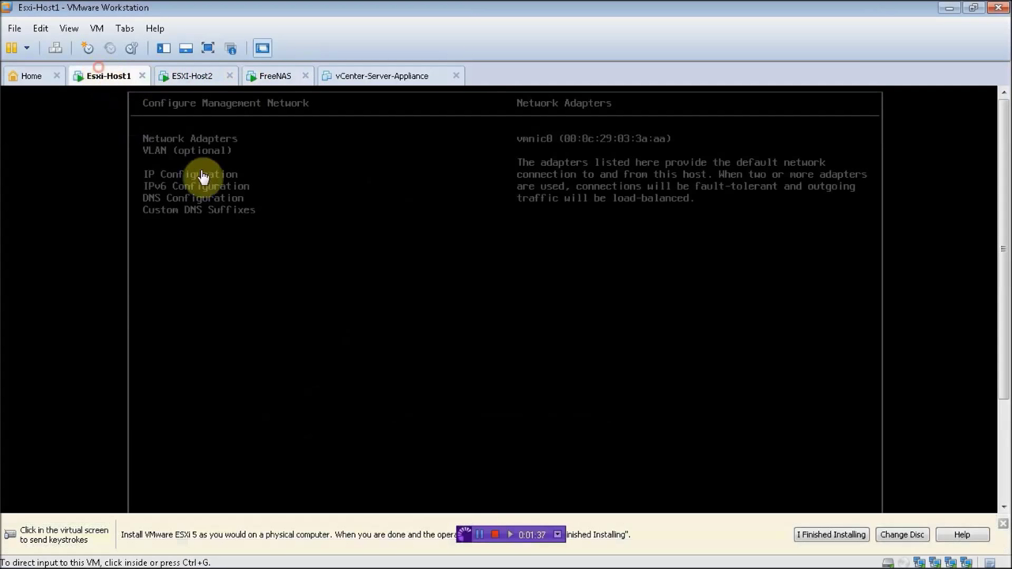
left_click(331, 205)
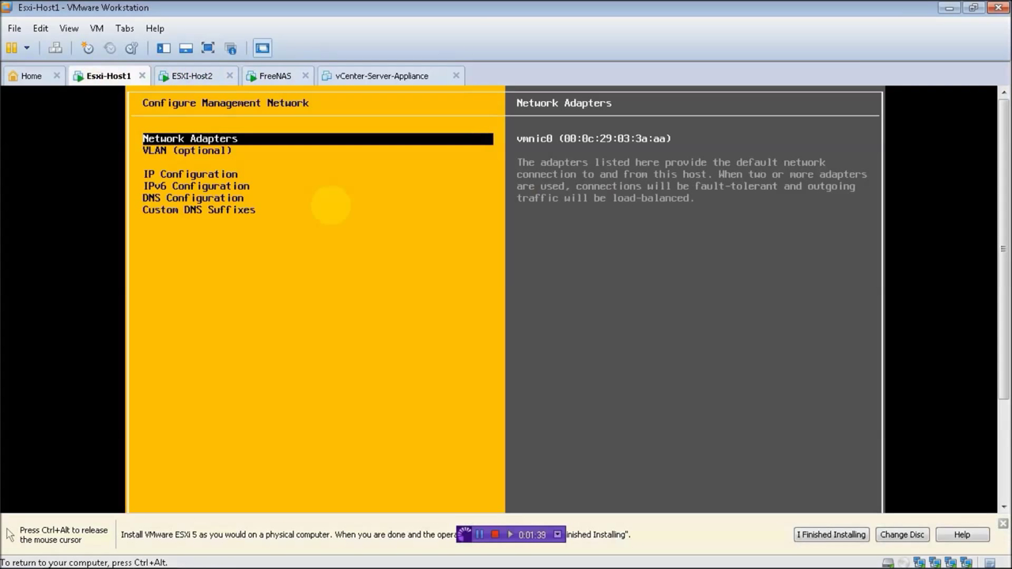
key("Down")
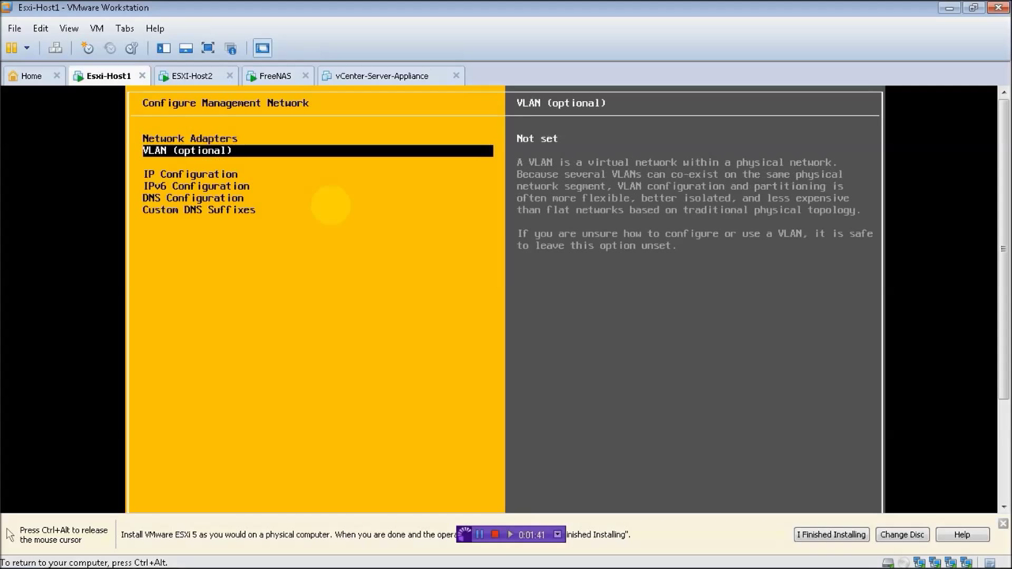
key("Down")
key("Return")
key("Down")
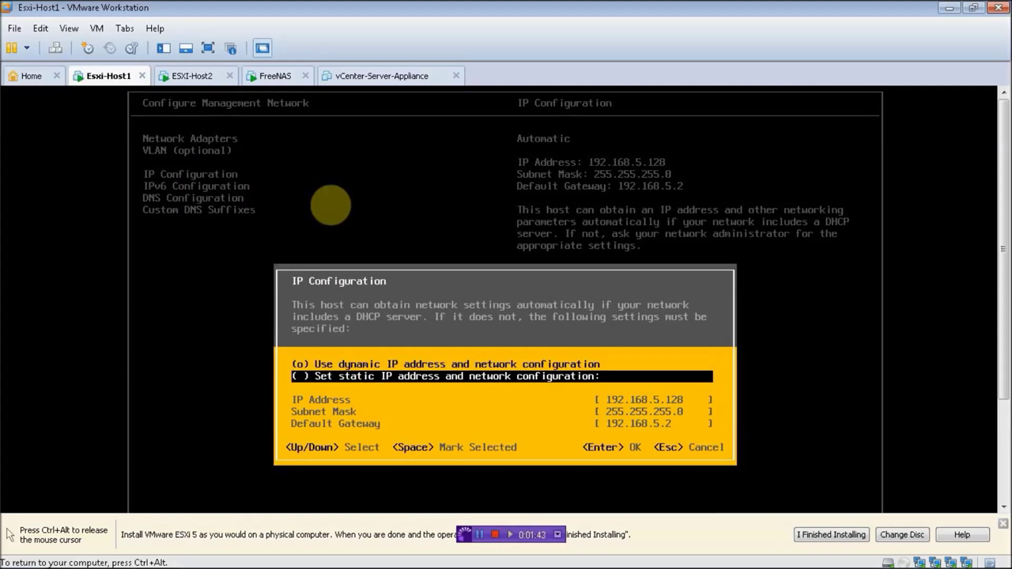
key("space")
key("Down")
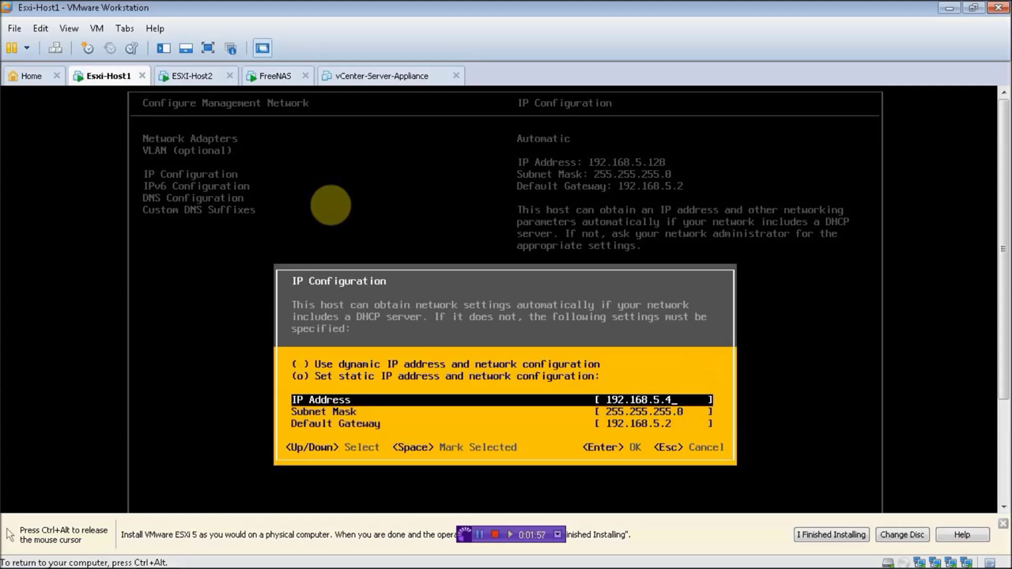
key("Return")
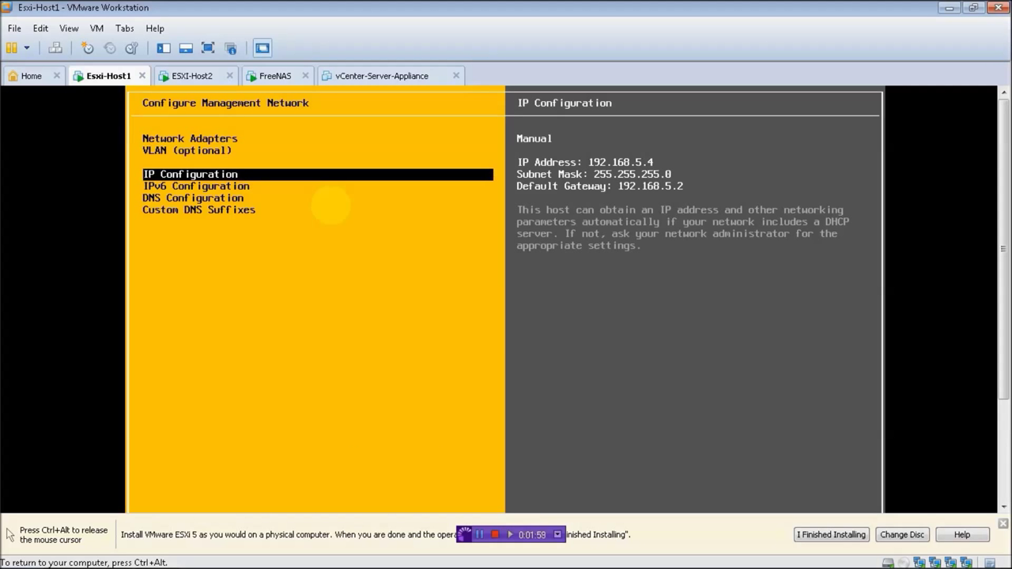
Step: Disable IPv6 on Esxi-Host1 and apply the management network changes
key("Down")
key("Return")
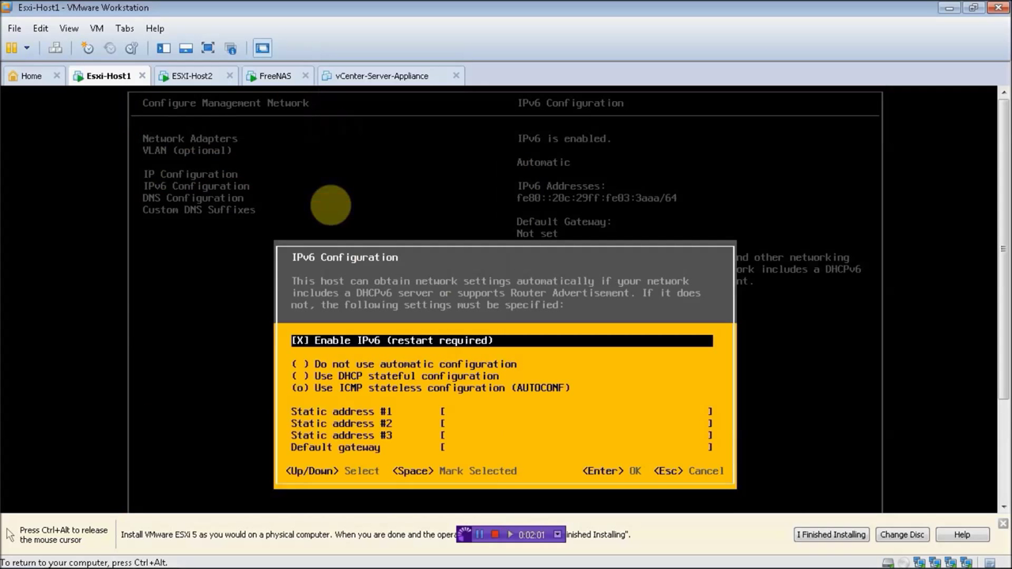
key("space")
key("Return")
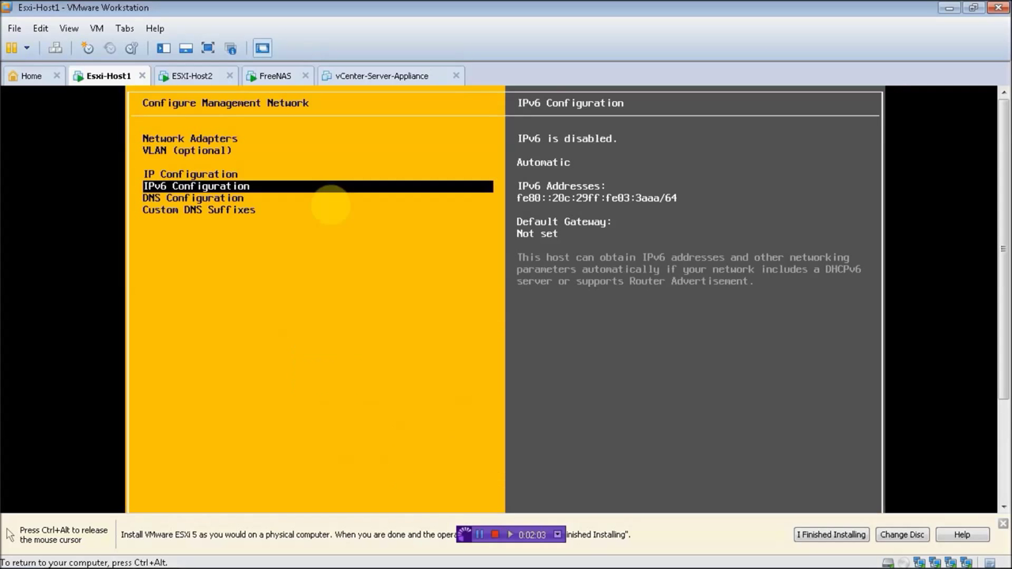
key("Escape")
key("y")
key("ctrl+alt")
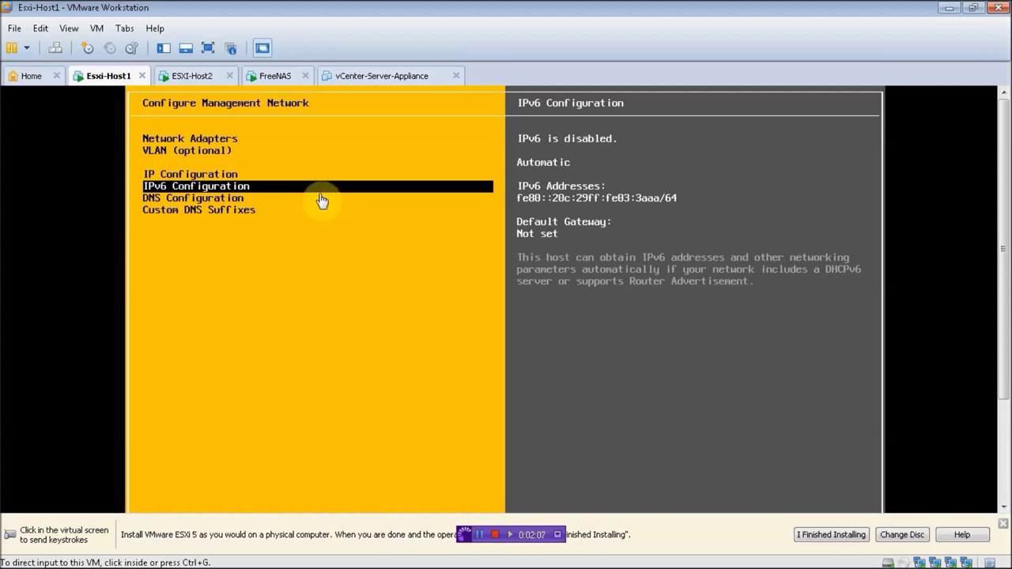
Step: Note FreeNAS's web URL 192.168.5.130 on its console and launch Firefox
left_click(265, 79)
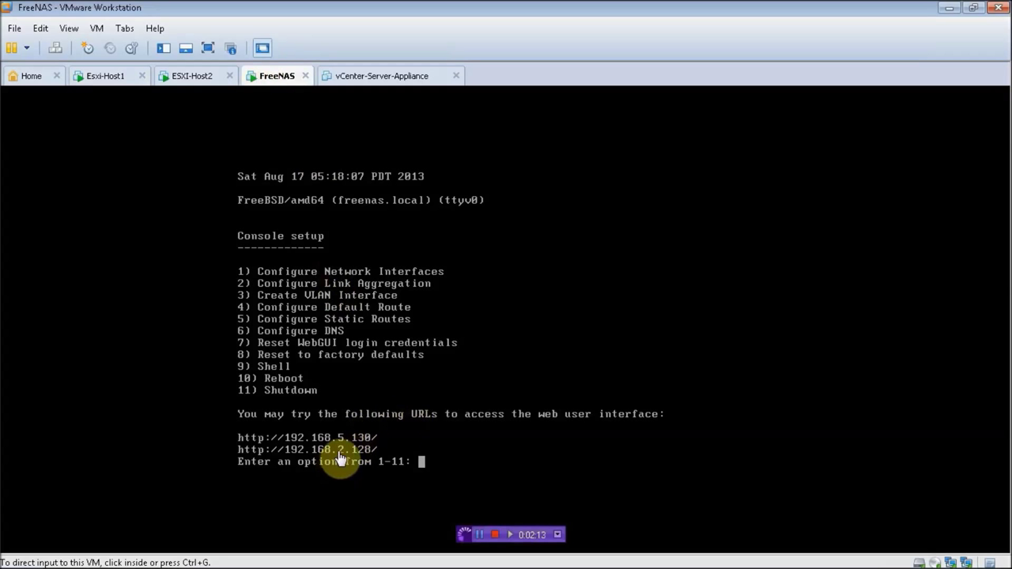
mouse_move(125, 560)
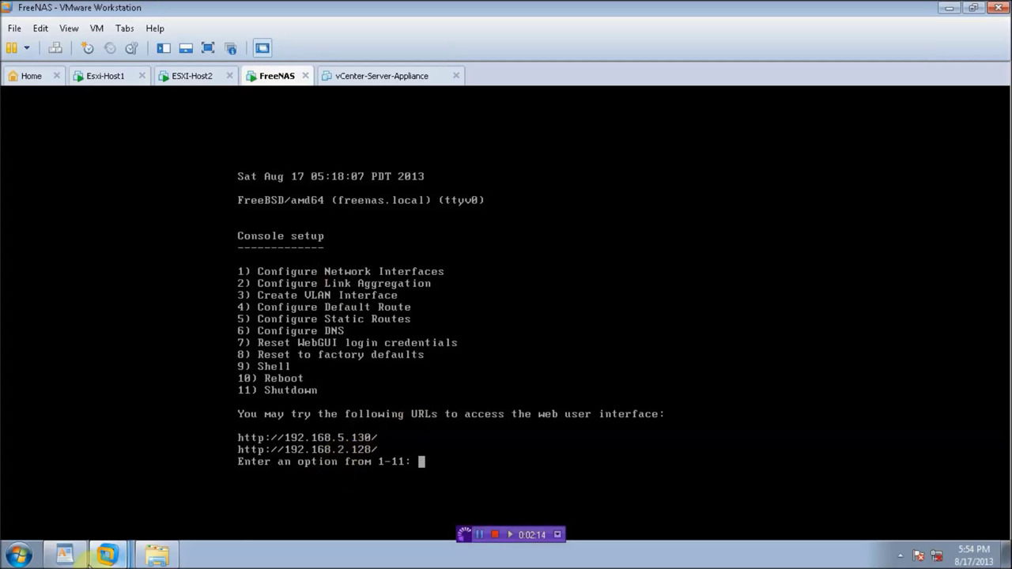
left_click(19, 556)
left_click(66, 176)
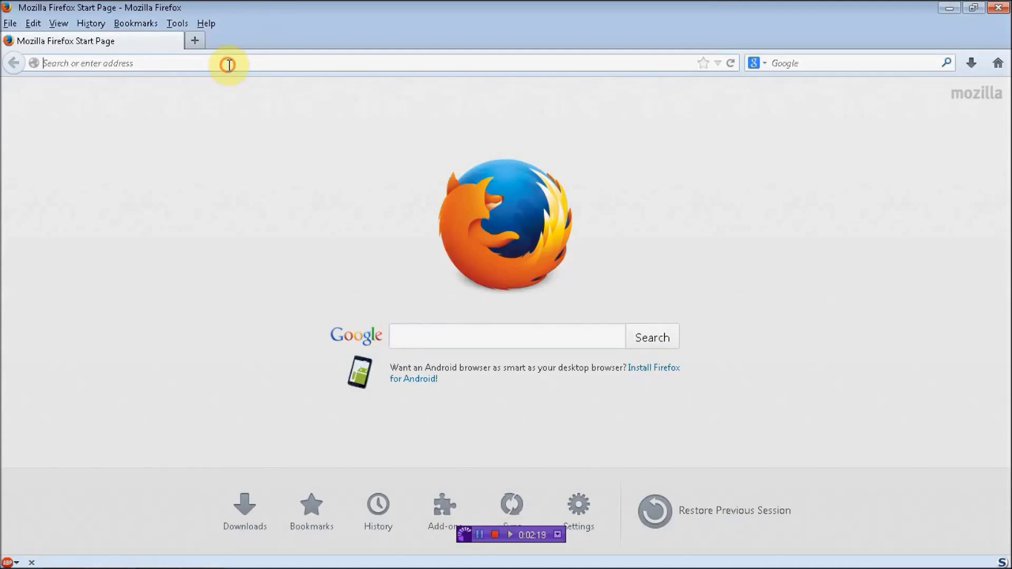
left_click(225, 64)
Step: Load the FreeNAS web UI at 192.168.5.130, showing System Information for freenas.local
type("192.168.1.1")
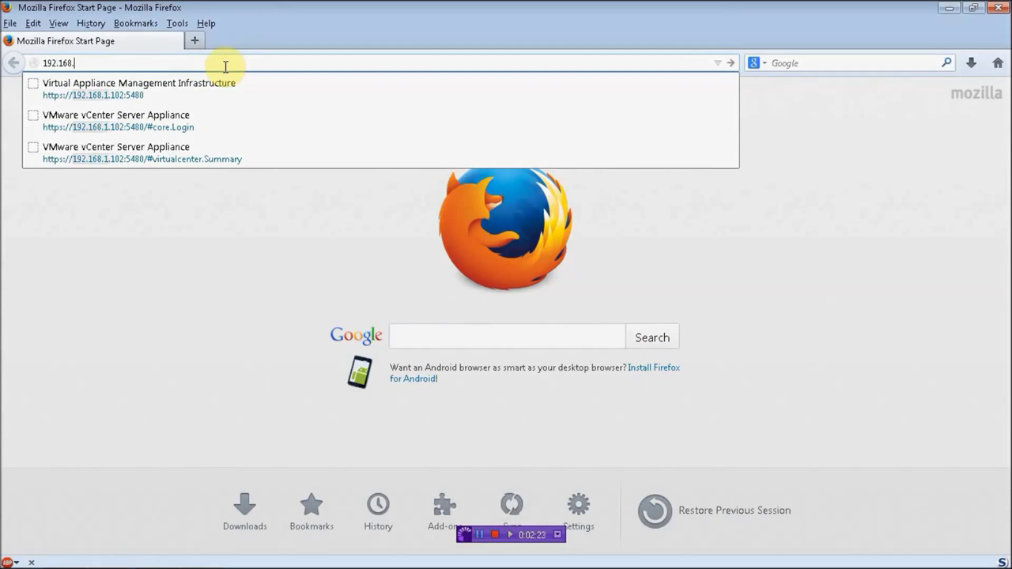
type("5.130")
key("Return")
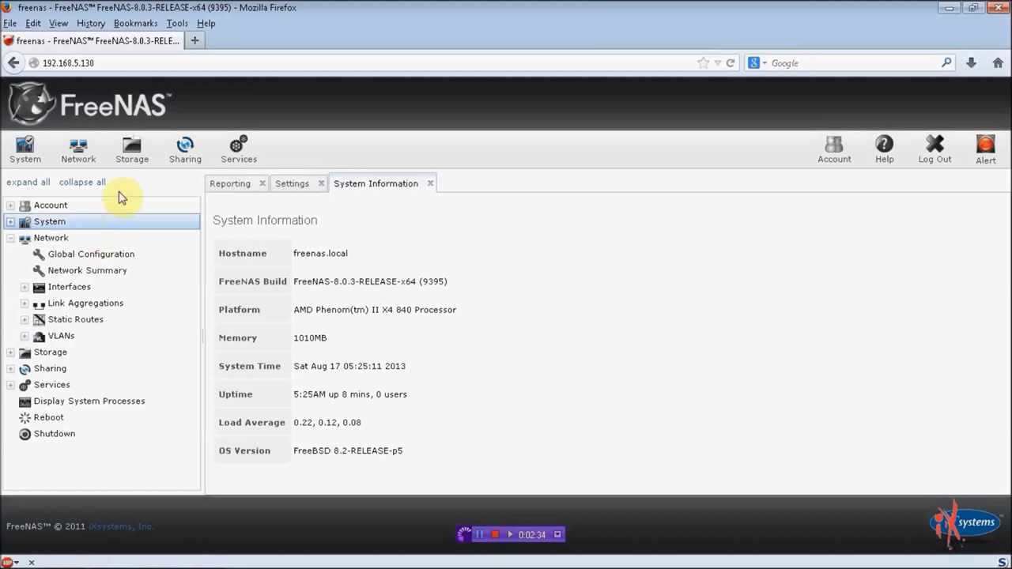
mouse_move(107, 556)
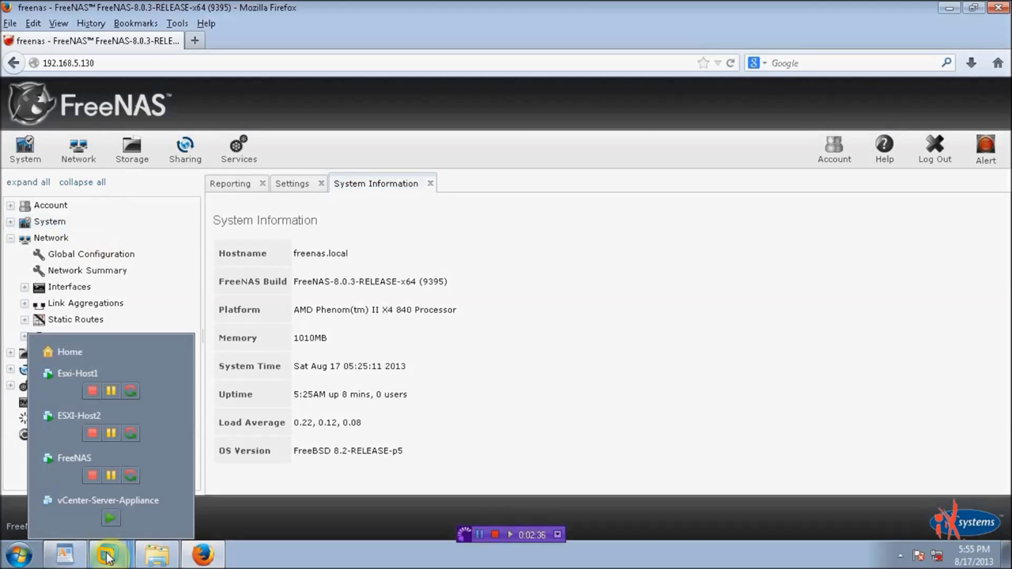
Step: Shut down the FreeNAS guest from the VM tab's Power menu
left_click(52, 469)
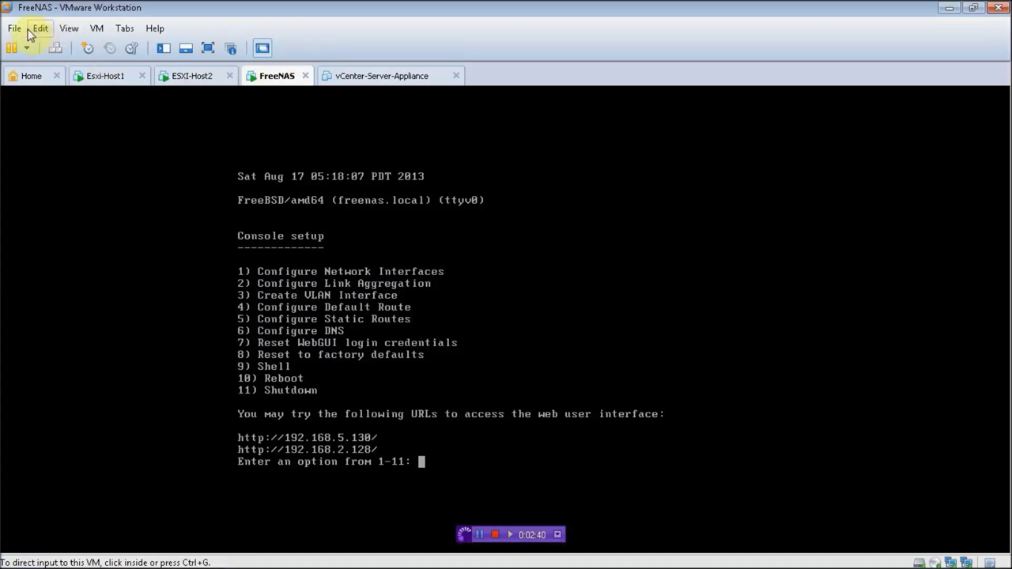
left_click(250, 83)
right_click(262, 80)
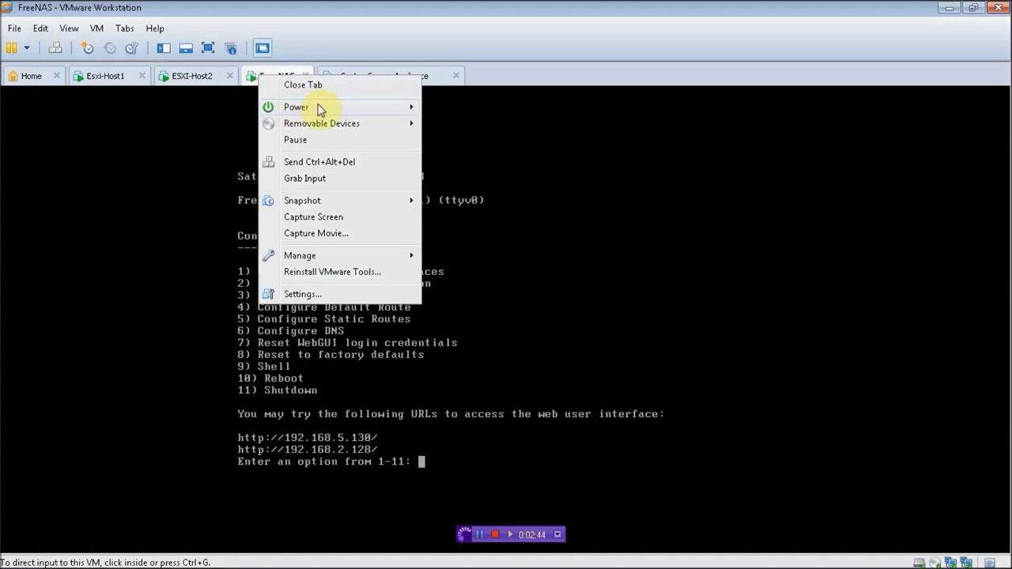
mouse_move(346, 113)
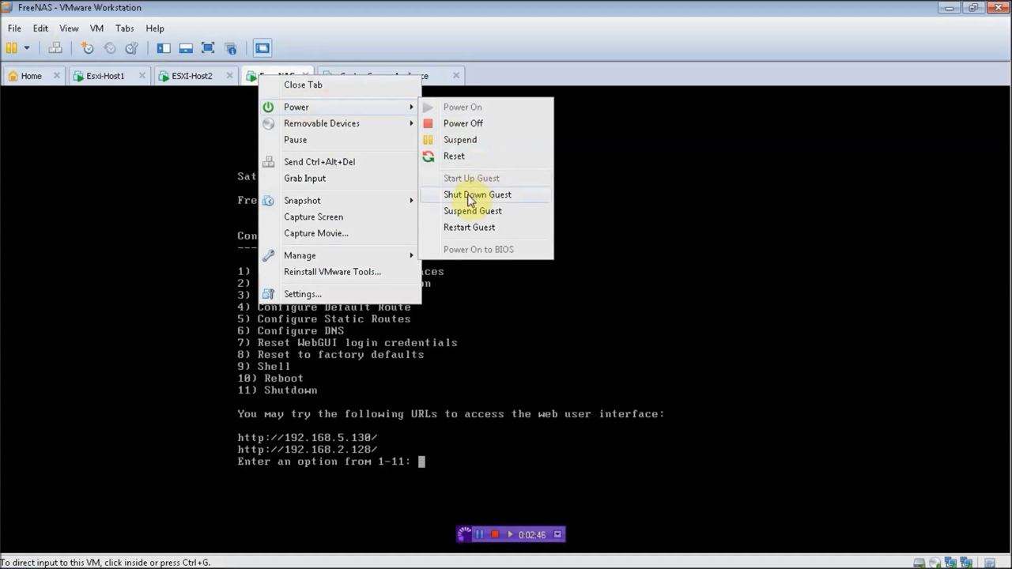
left_click(472, 195)
left_click(526, 317)
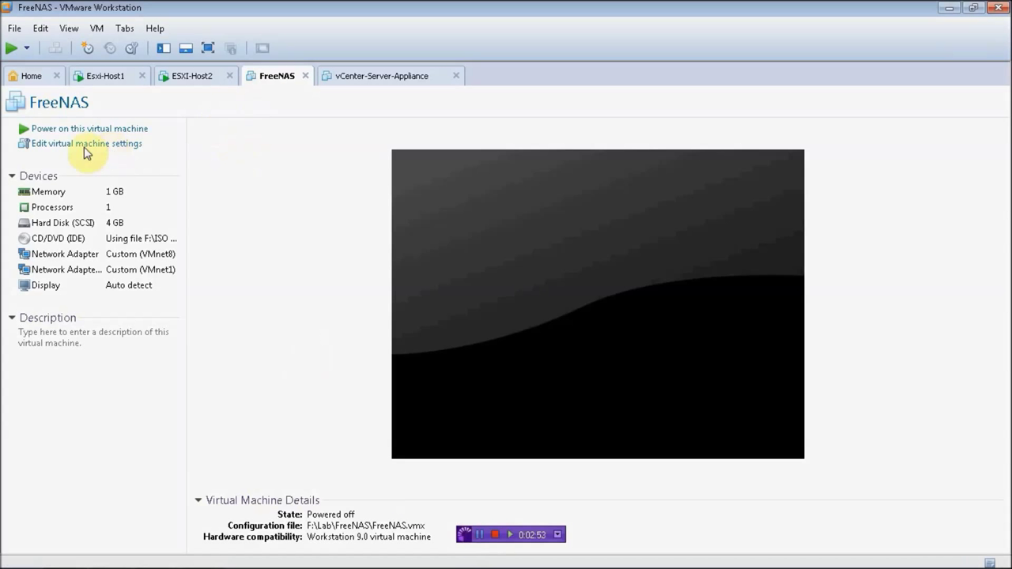
Step: Add a new 50 GB SCSI hard disk stored as a single file to FreeNAS
left_click(94, 147)
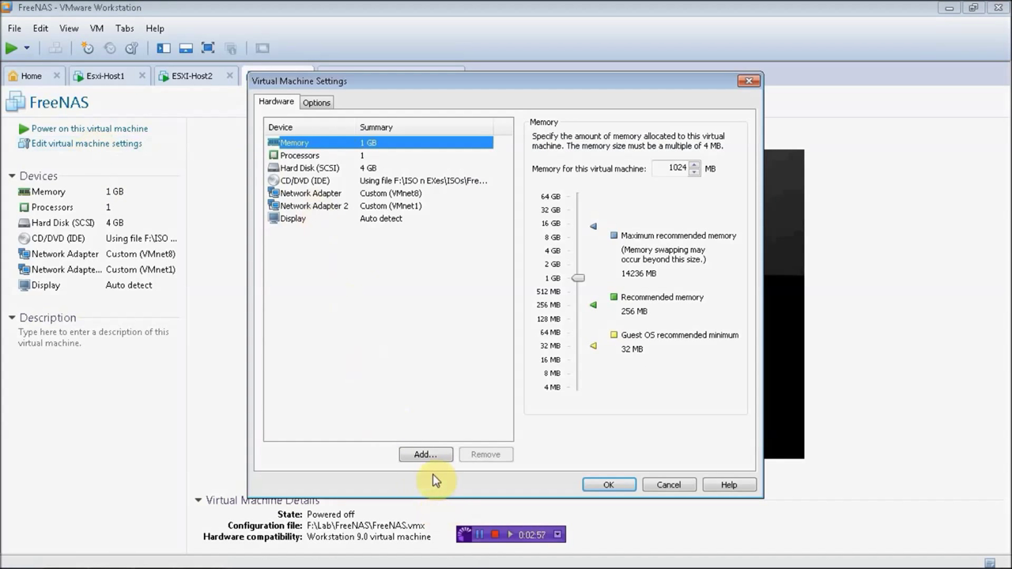
left_click(425, 454)
left_click(560, 414)
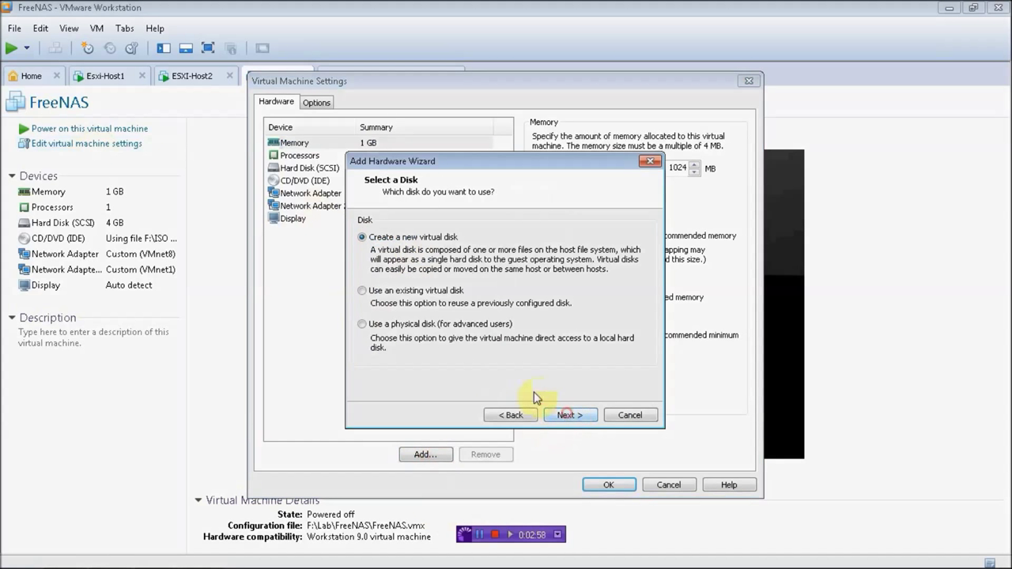
left_click(569, 415)
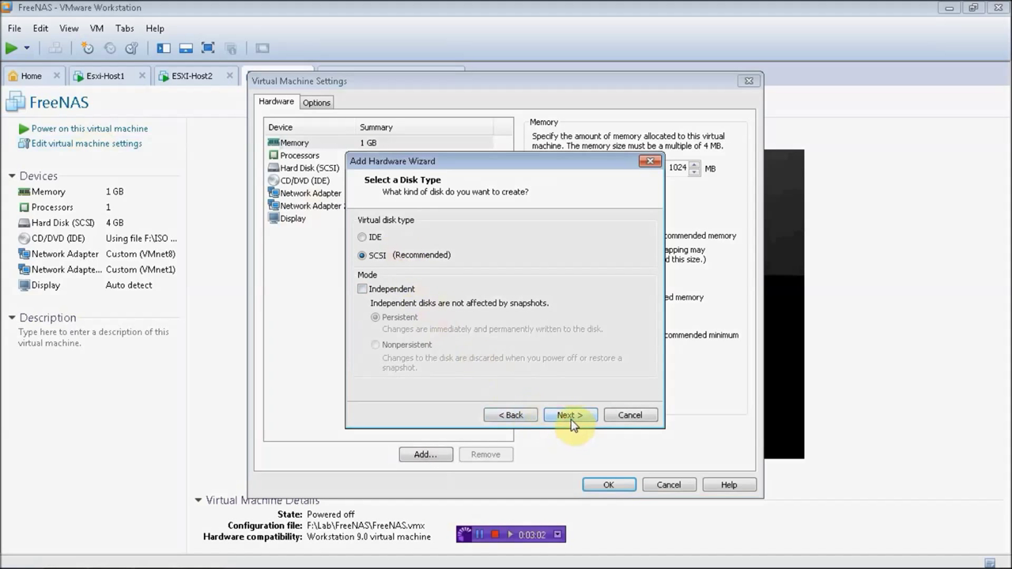
left_click(571, 420)
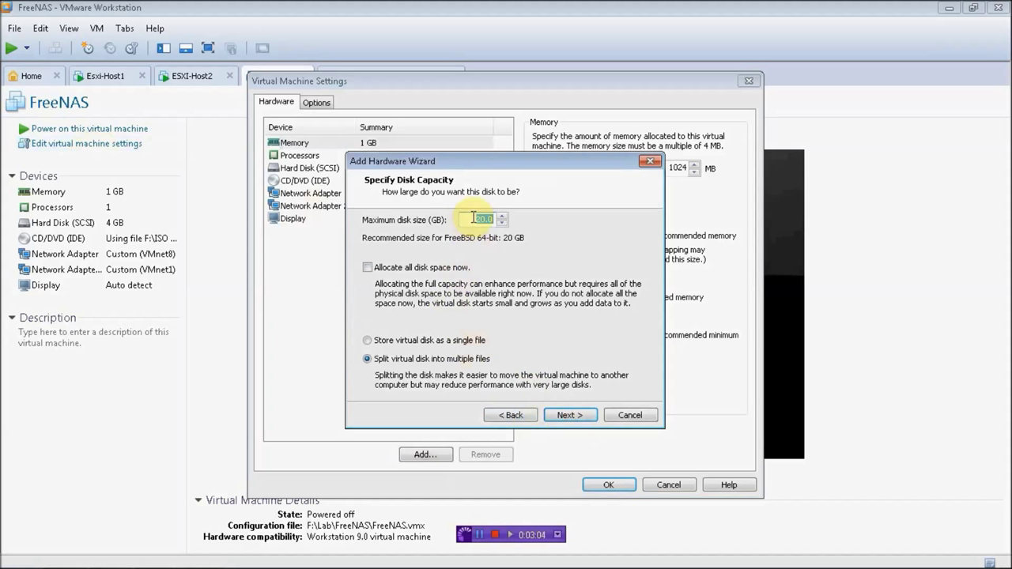
type("50")
left_click(444, 348)
left_click(581, 415)
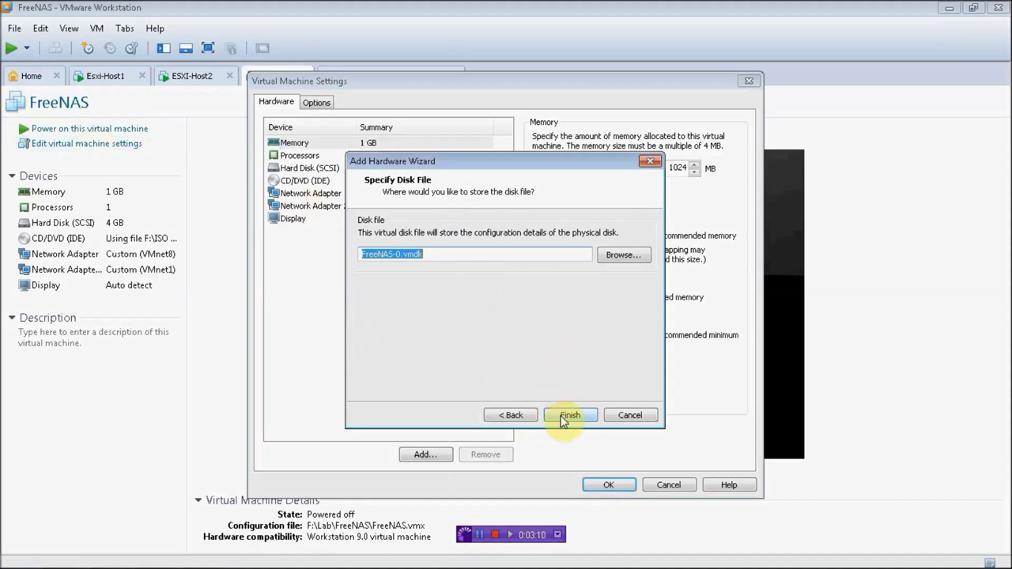
left_click(570, 416)
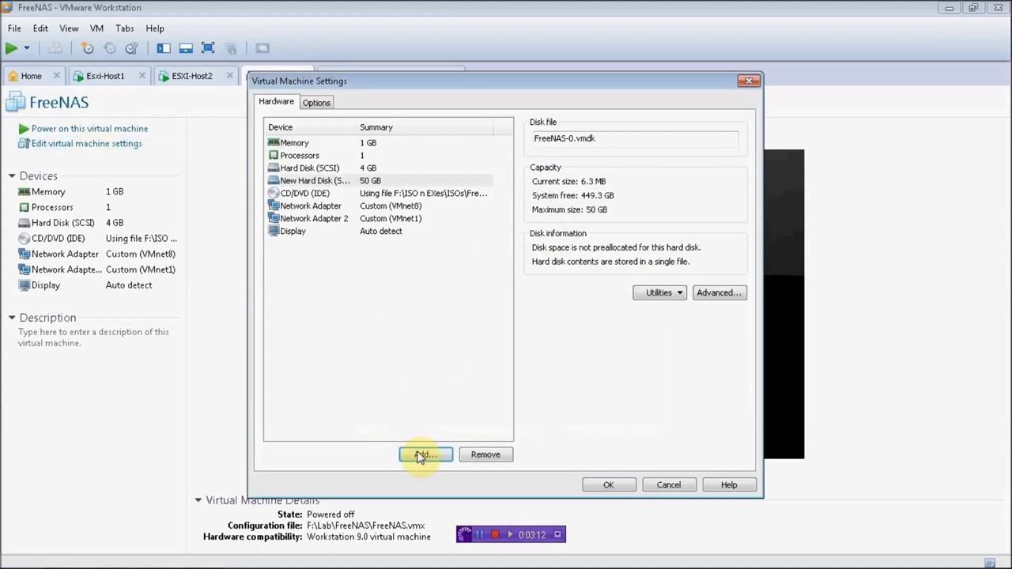
Step: Add a second 50 GB SCSI single-file disk, save the settings and power FreeNAS on
left_click(424, 455)
left_click(566, 416)
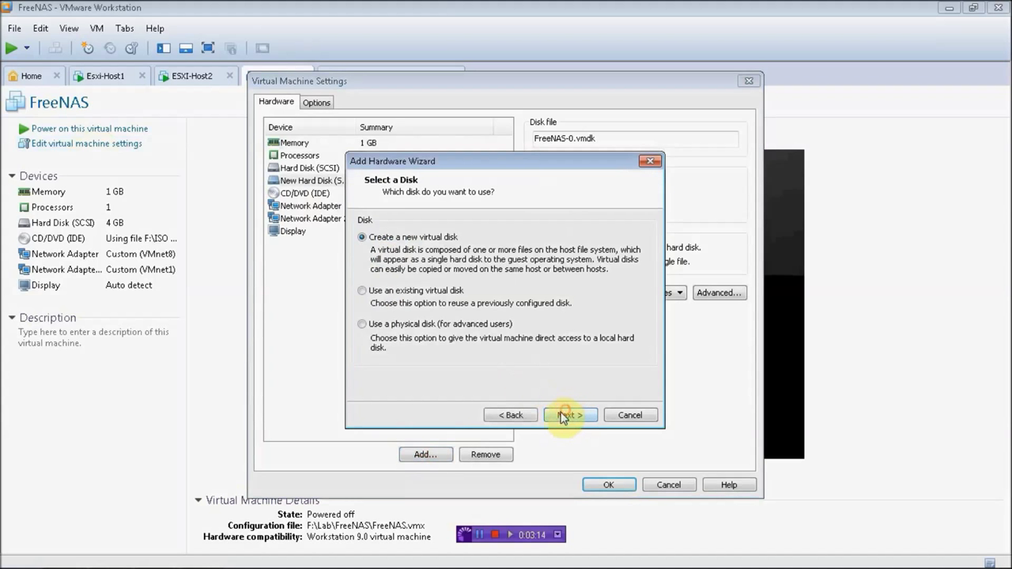
left_click(566, 416)
left_click(566, 417)
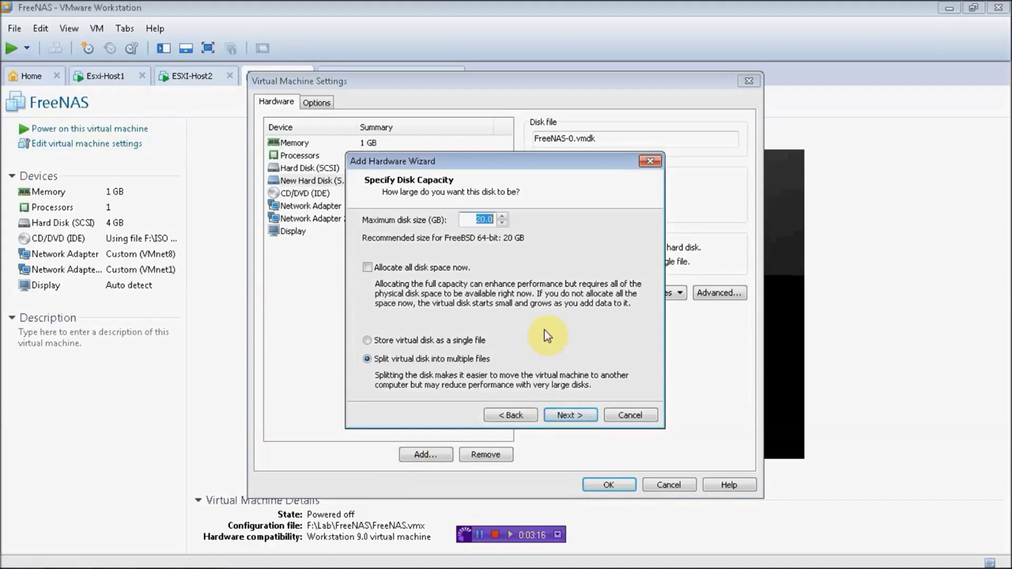
type("50")
left_click(422, 341)
left_click(574, 420)
left_click(574, 421)
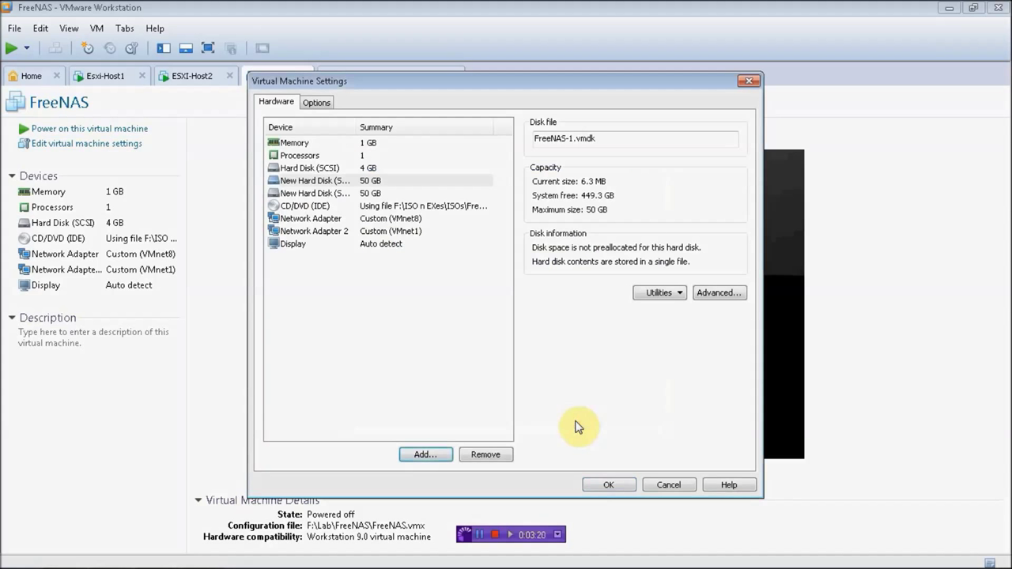
left_click(609, 485)
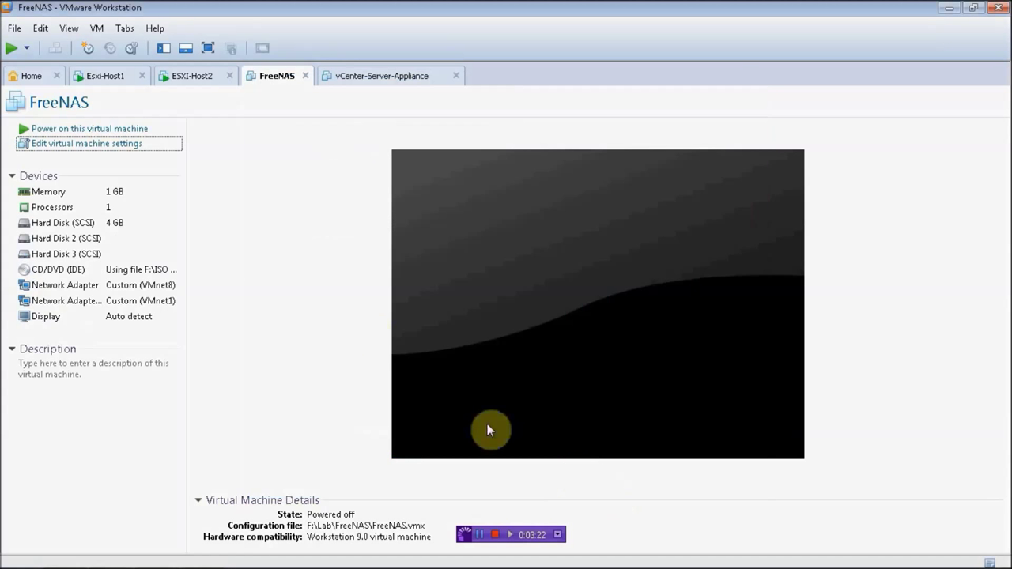
left_click(69, 129)
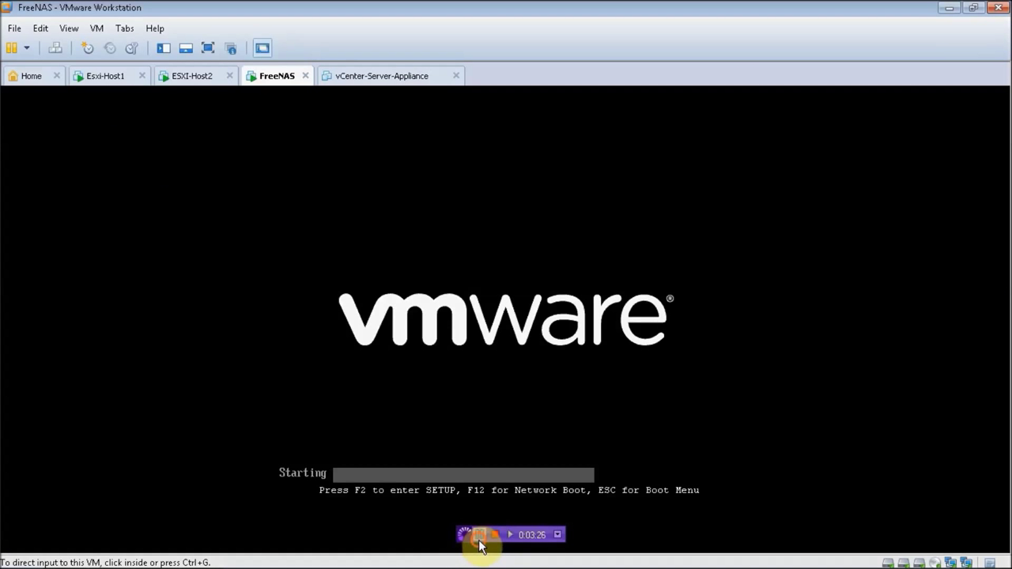
Step: Open the vCenter-Server-Appliance VM's hardware settings: 8 GB memory, 2 processors, 25 GB and 100 GB disks
left_click(385, 77)
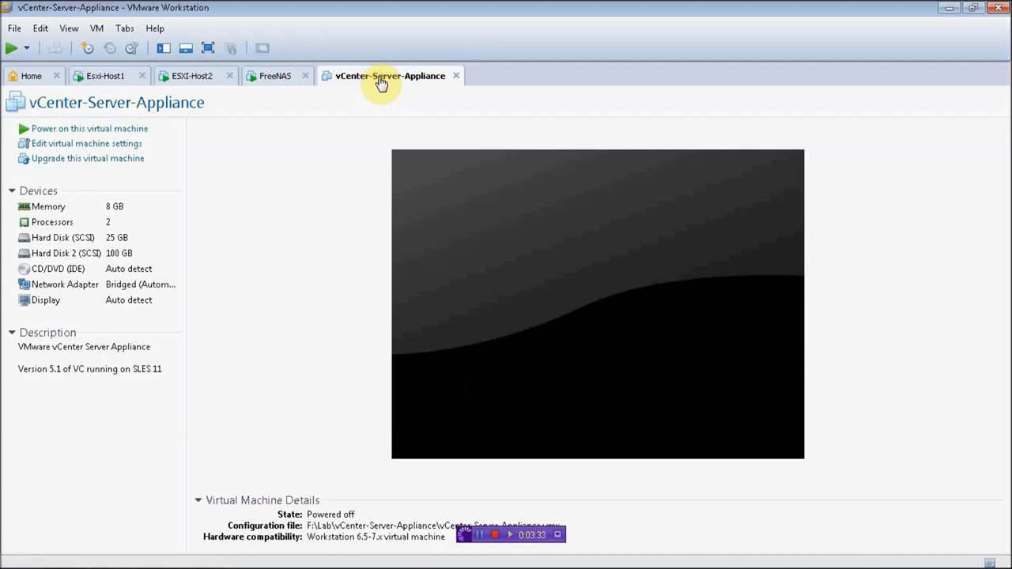
left_click(70, 145)
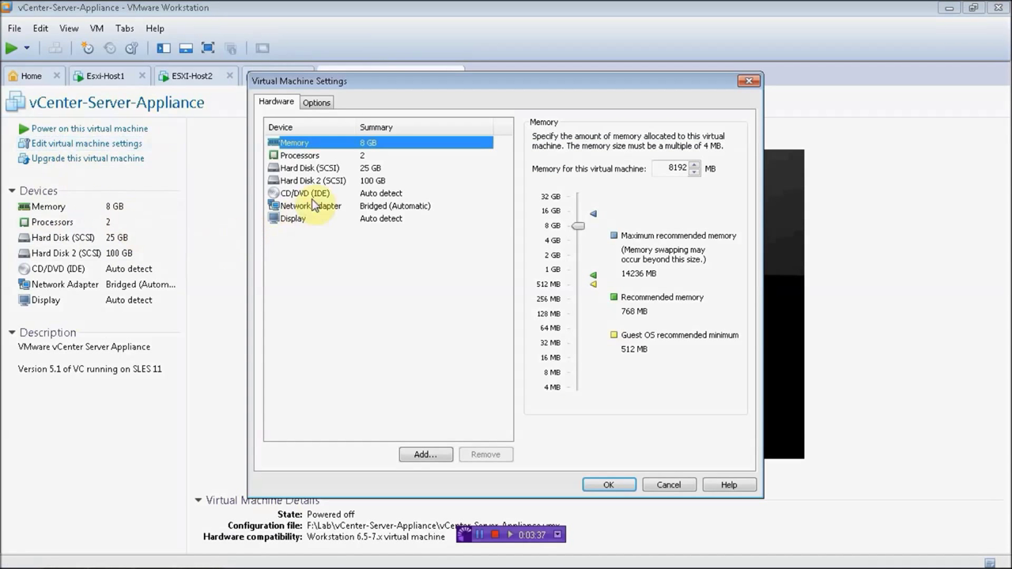
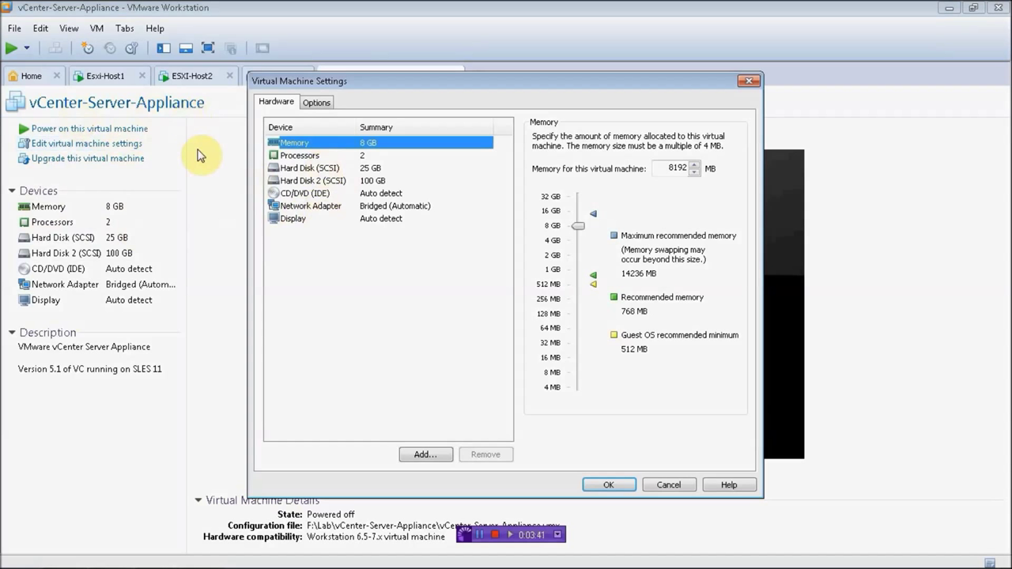
Step: Reduce the vCenter-Server-Appliance VM's memory from 8 GB to 4 GB
left_click(579, 228)
left_click_drag(581, 229, 580, 238)
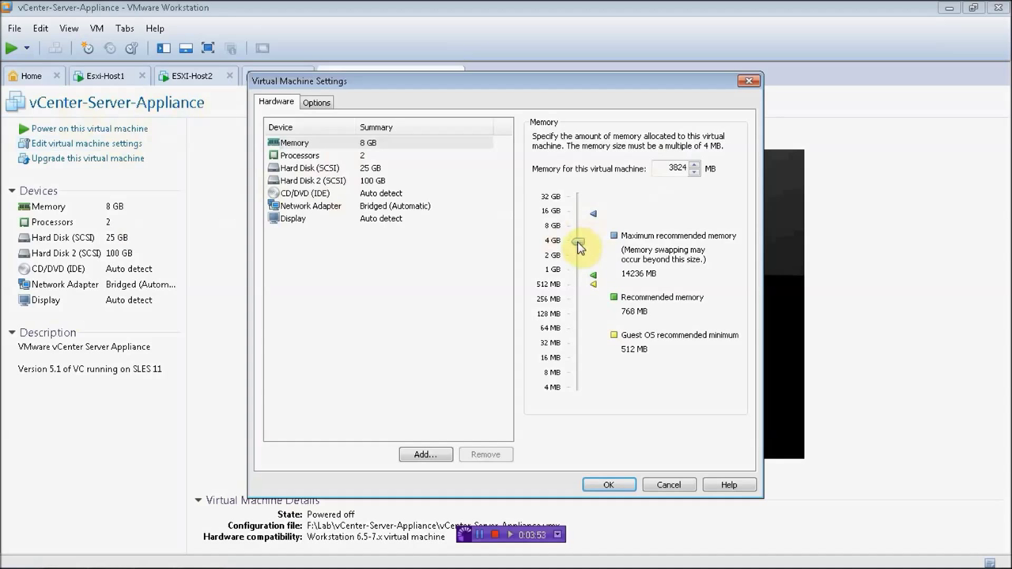
double_click(671, 168)
type("4096")
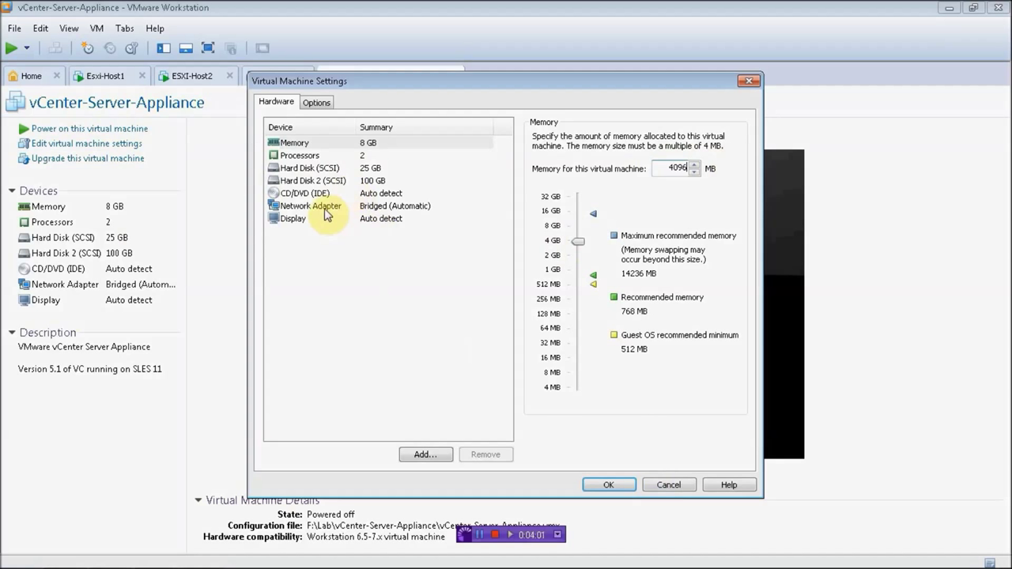
Step: Set the network adapter to Custom VMnet8 (NAT) and save the VM settings
left_click(325, 209)
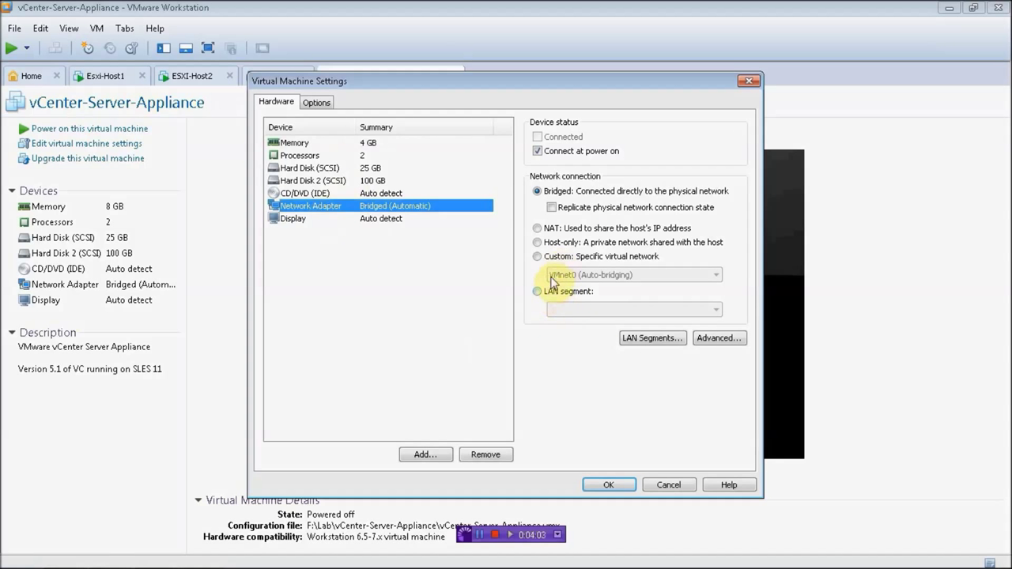
left_click(539, 256)
left_click(564, 276)
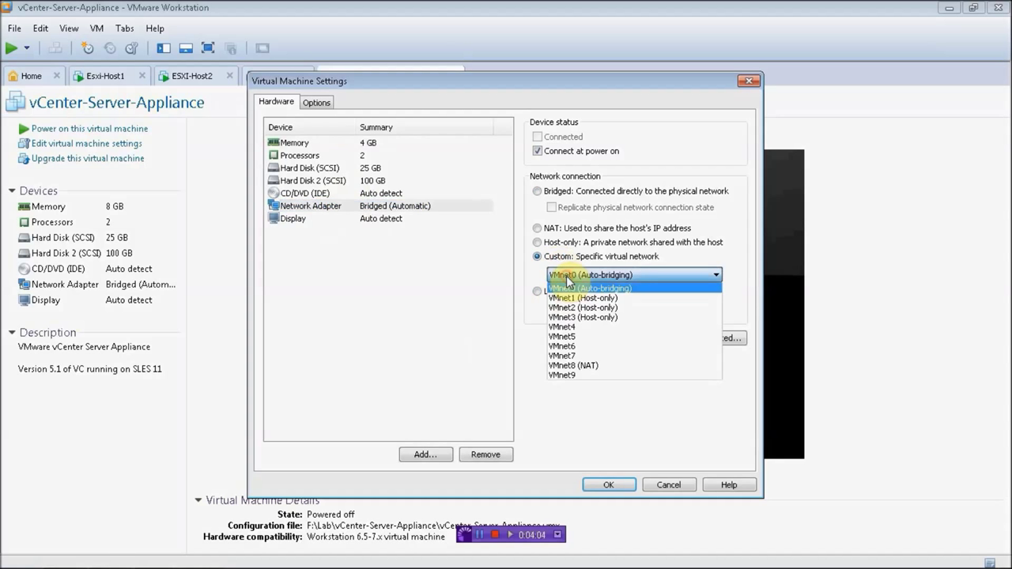
left_click(583, 368)
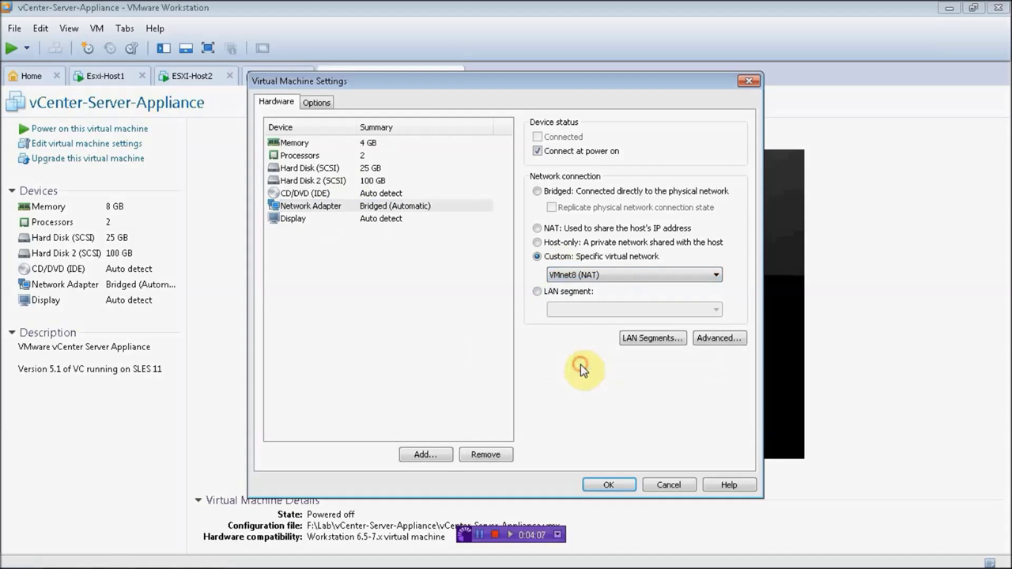
left_click(629, 485)
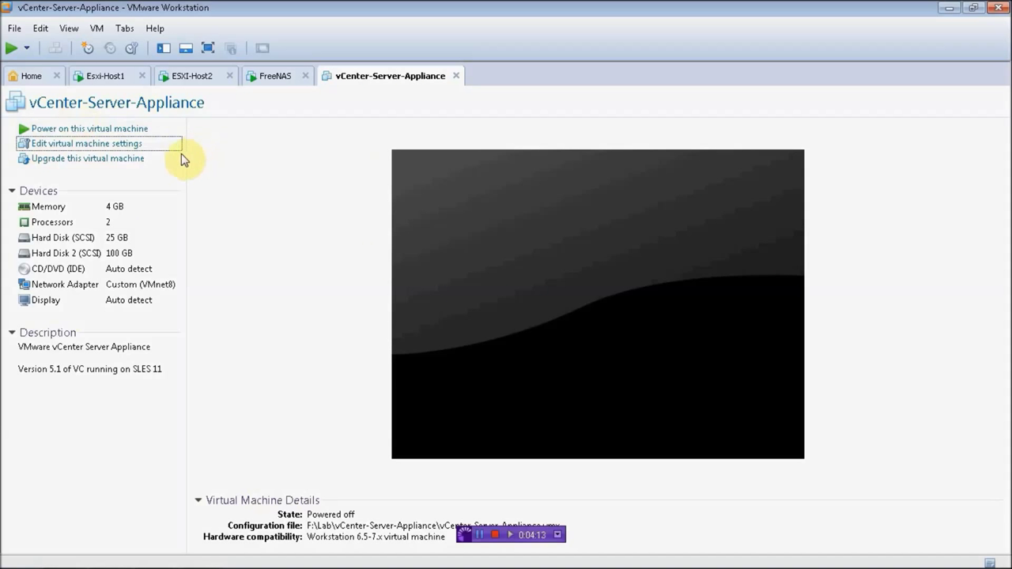
Step: Upgrade the VM to Workstation 9.0 hardware compatibility, altering it in place instead of cloning
left_click(103, 163)
left_click(573, 409)
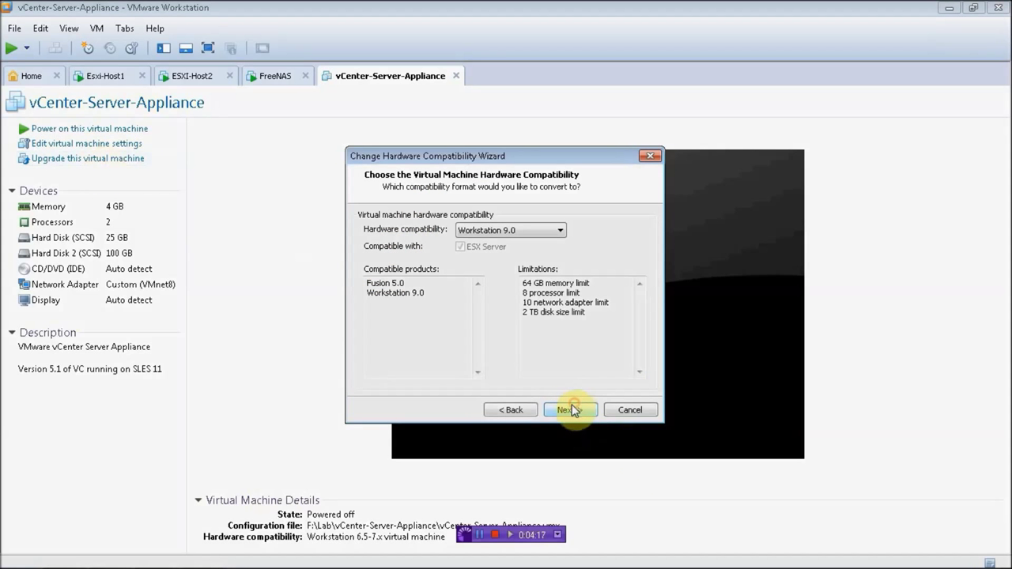
left_click(577, 410)
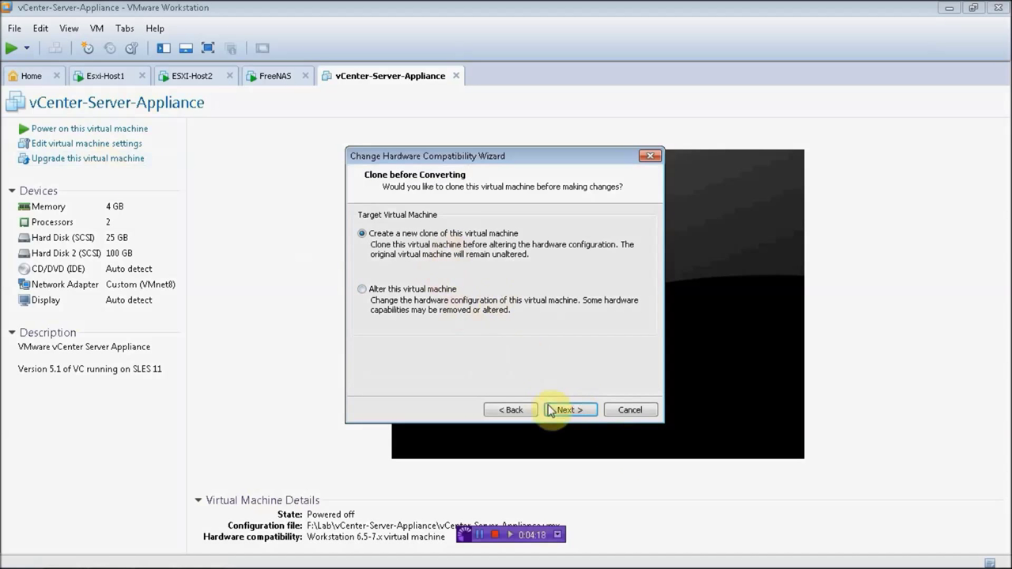
left_click(579, 410)
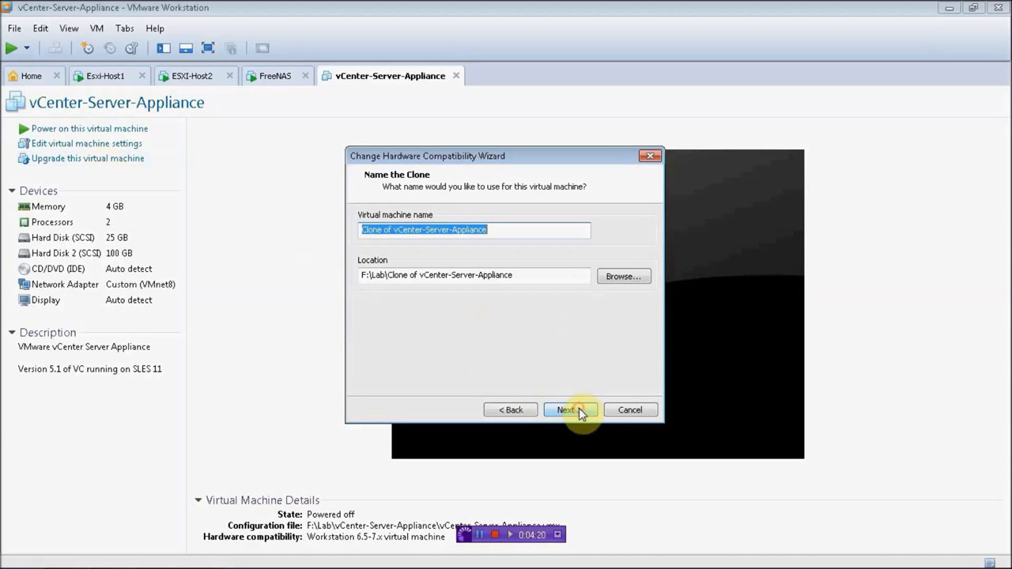
left_click(510, 410)
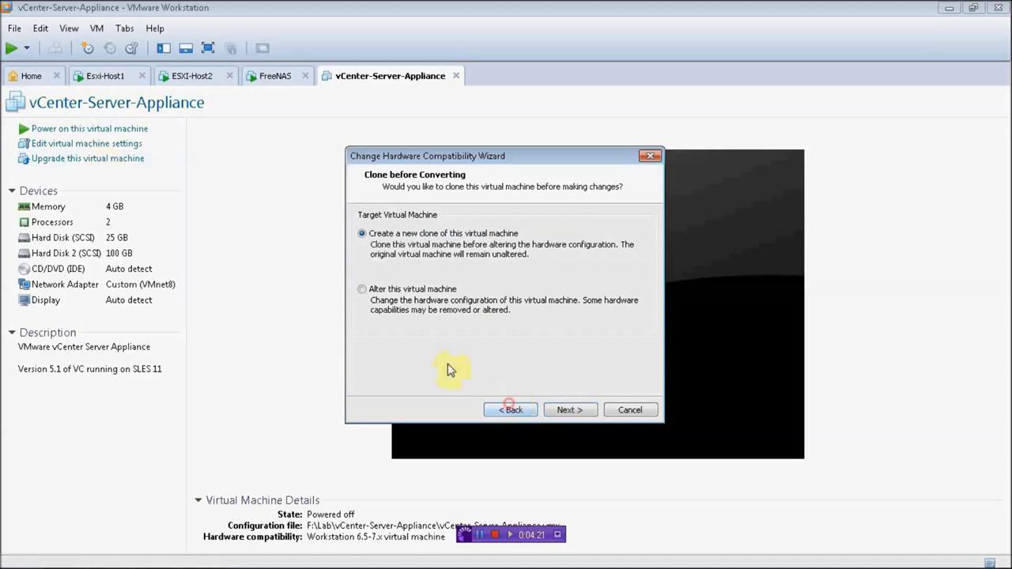
left_click(563, 408)
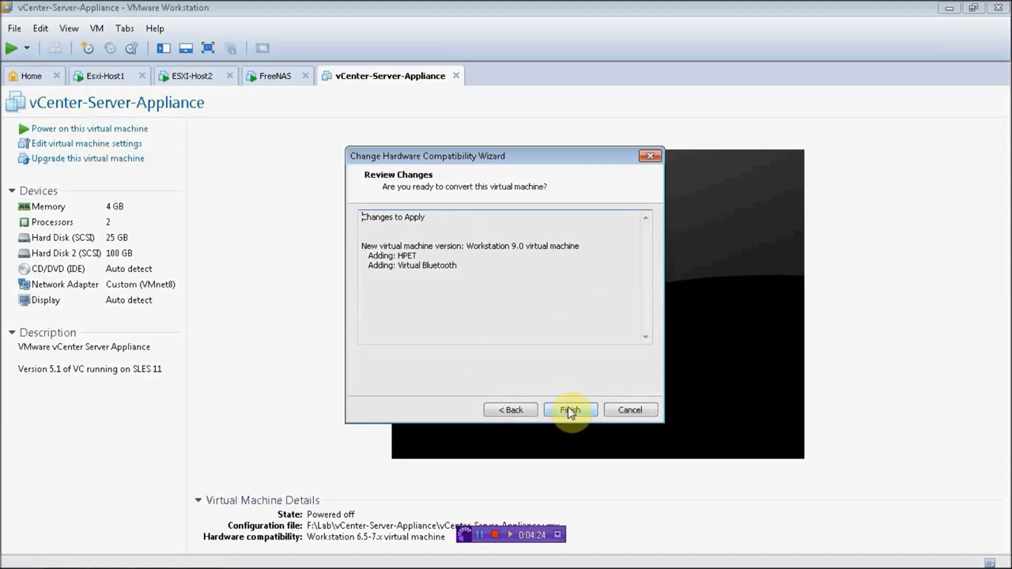
left_click(568, 408)
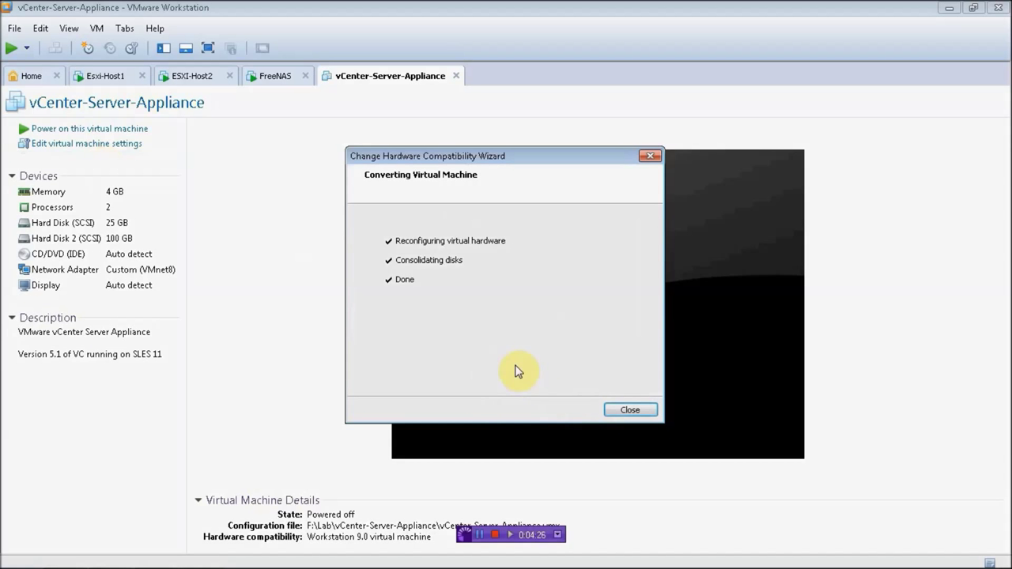
left_click(638, 410)
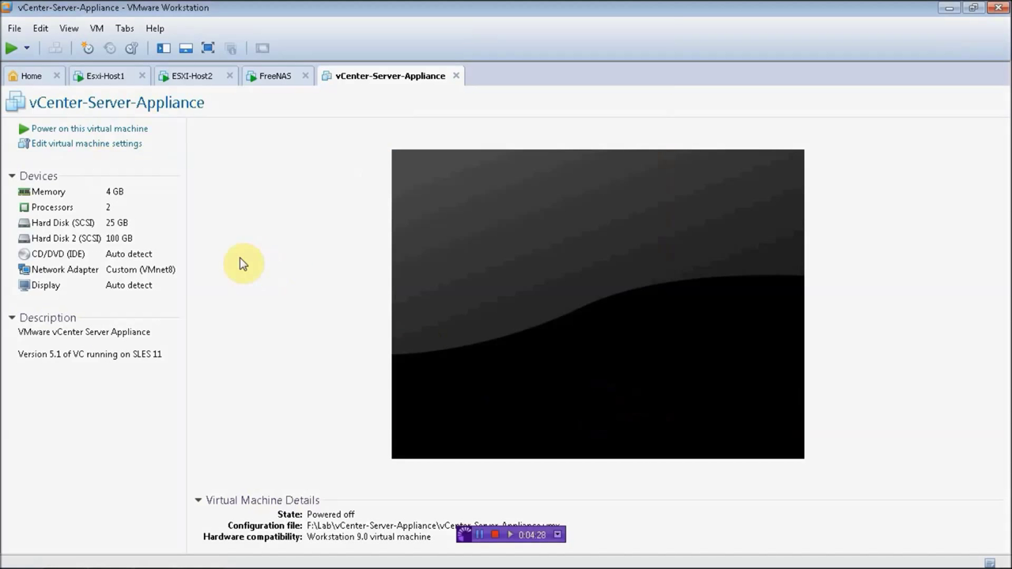
Step: Check the FreeNAS, ESXI-Host2 and Esxi-Host1 consoles, then bring up the FreeNAS web page
left_click(268, 77)
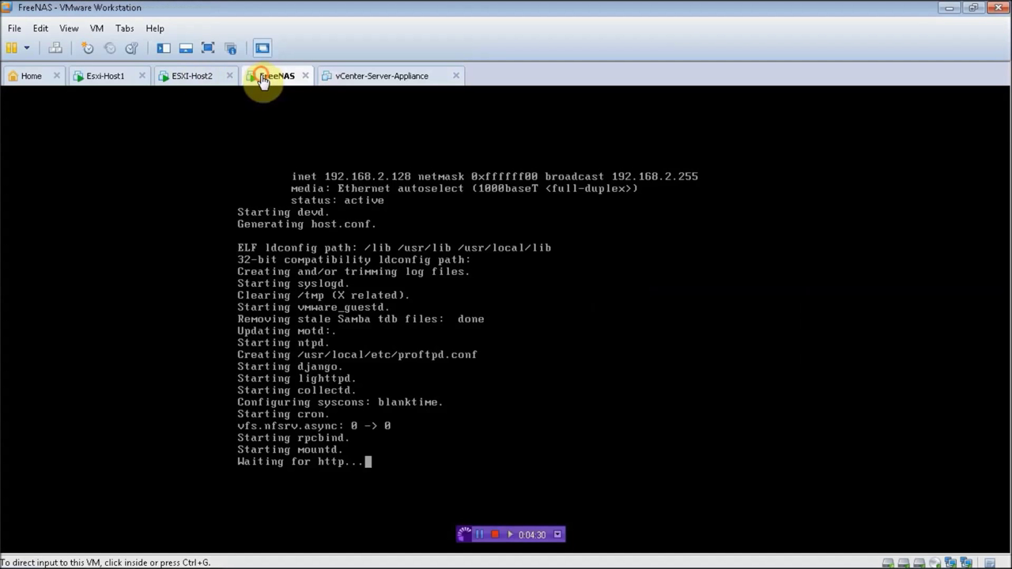
left_click(188, 78)
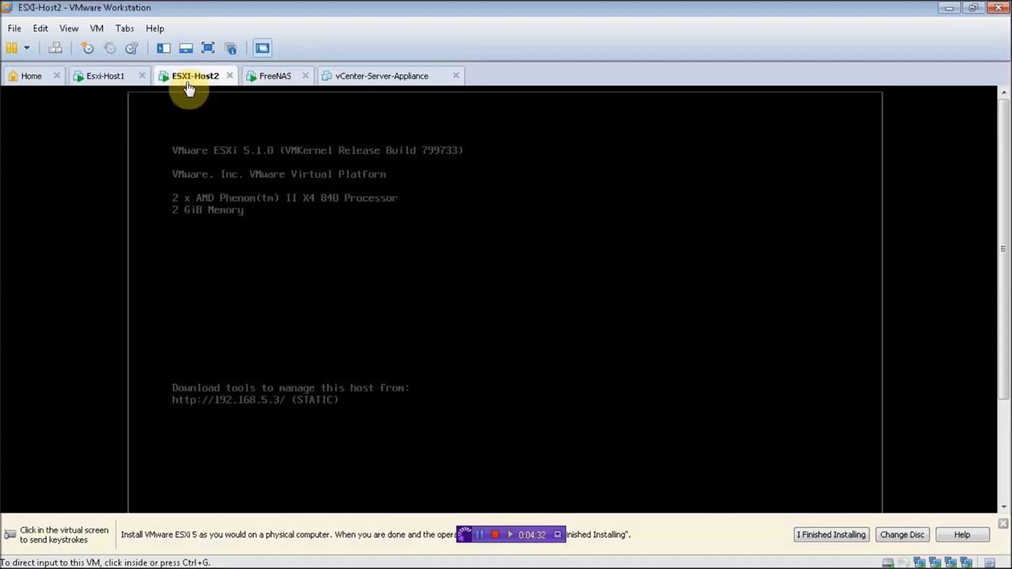
left_click(115, 81)
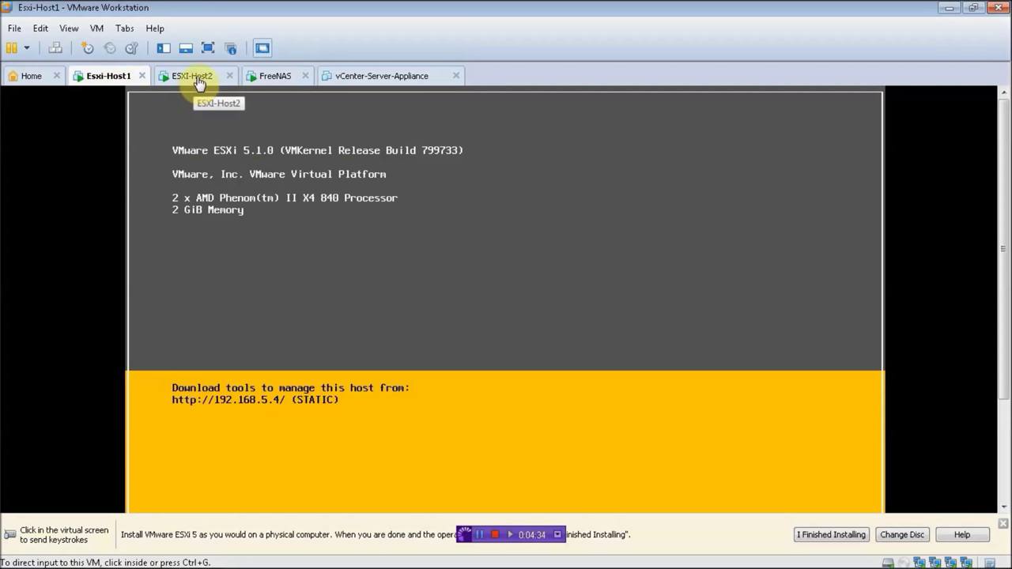
left_click(198, 79)
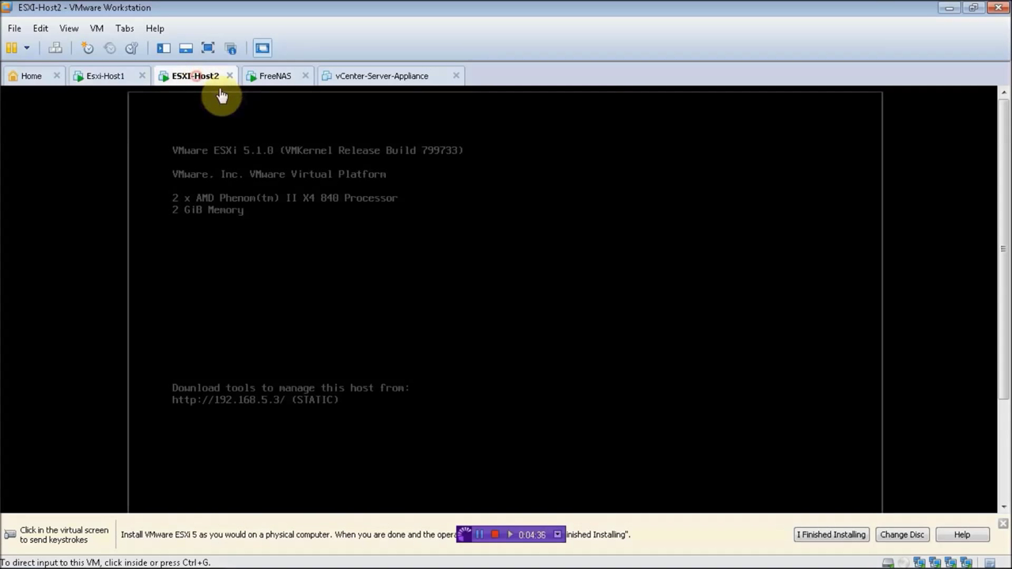
left_click(279, 79)
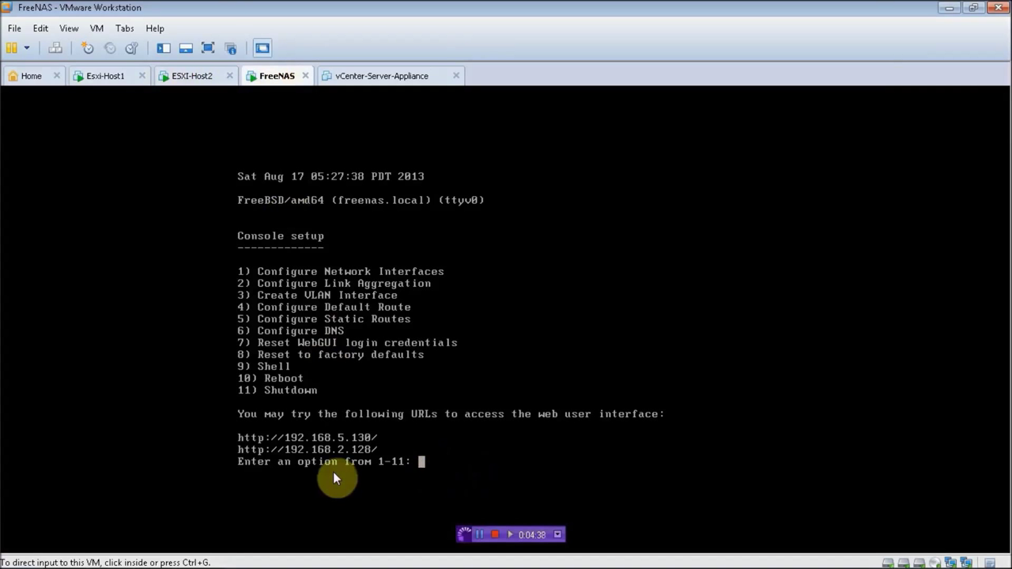
mouse_move(170, 558)
left_click(215, 557)
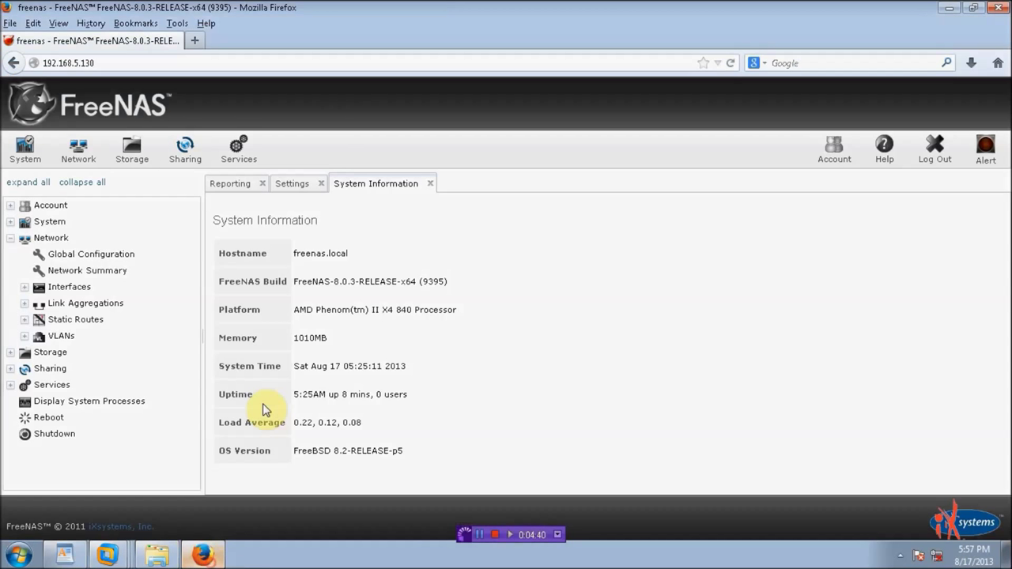
Step: Create UFS volume Vol1 on disk da1
key("Return")
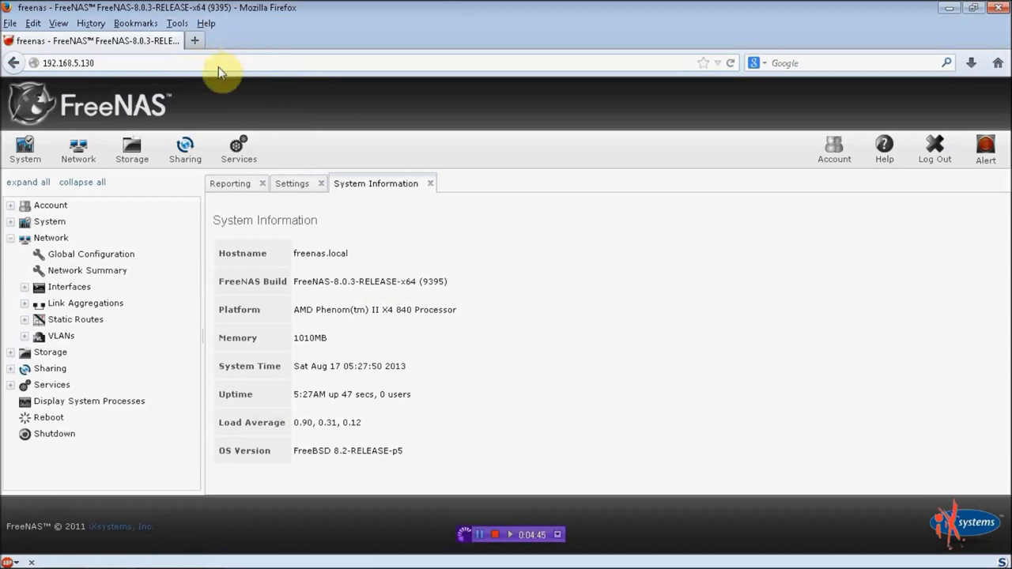
left_click(131, 150)
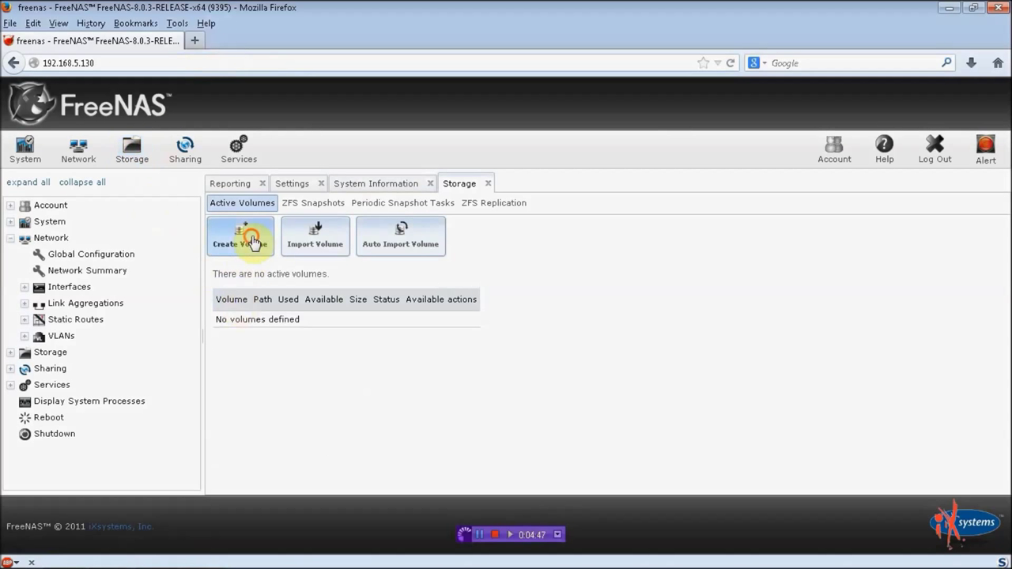
left_click(252, 241)
left_click(507, 280)
left_click(534, 259)
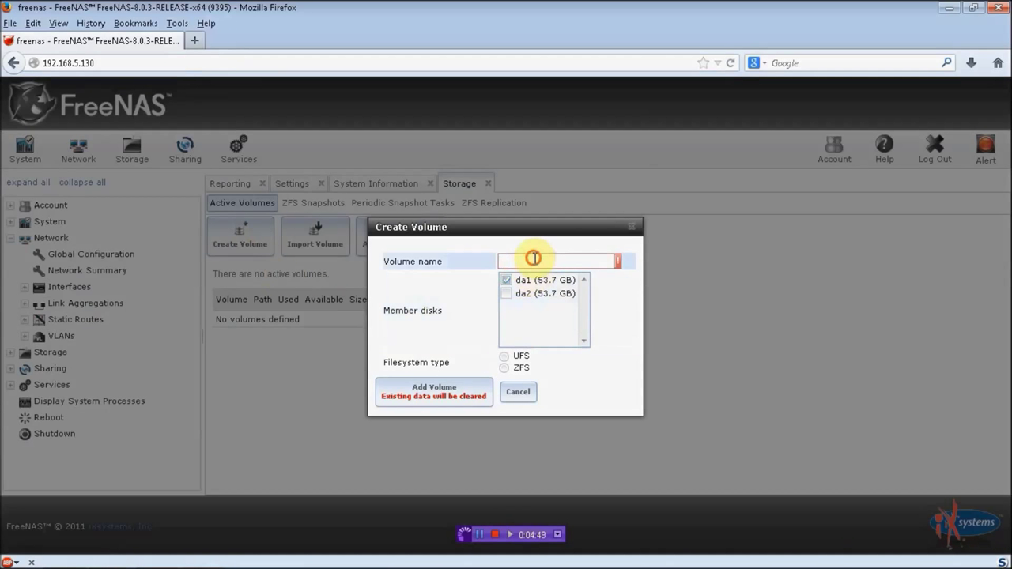
type("Vol1")
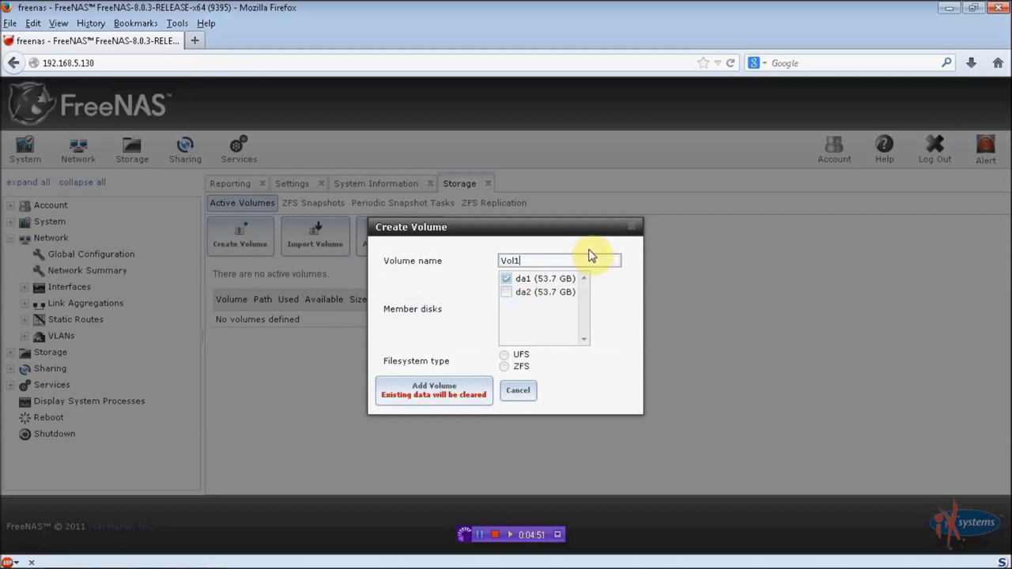
left_click(504, 355)
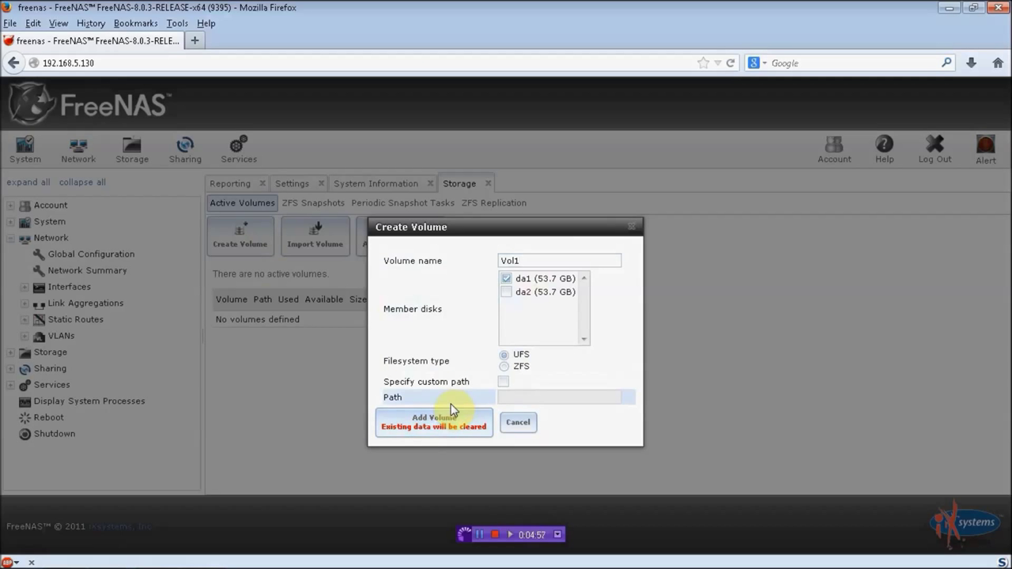
left_click(443, 425)
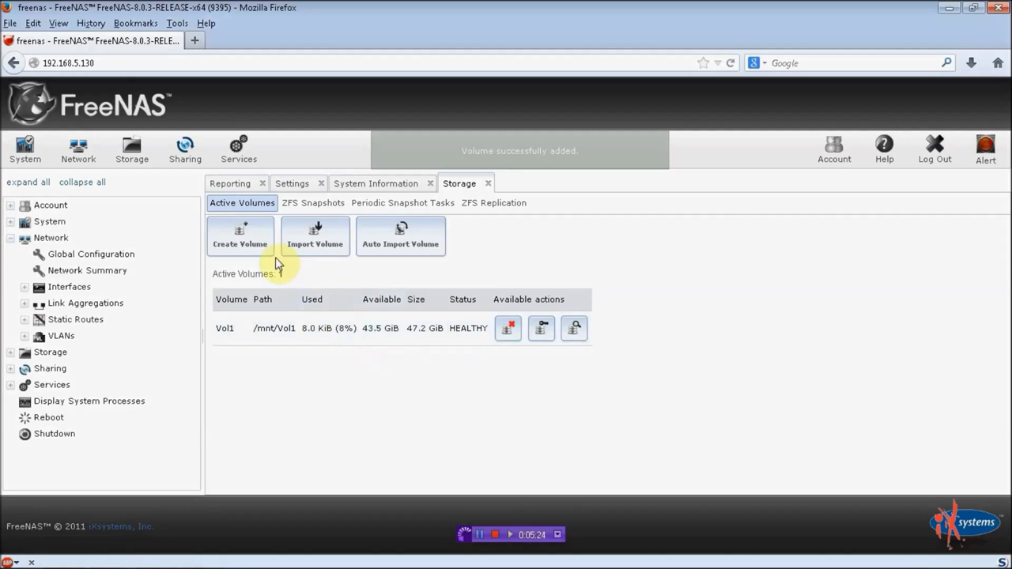
Step: Create a second UFS volume, vol2, on disk da2
left_click(241, 238)
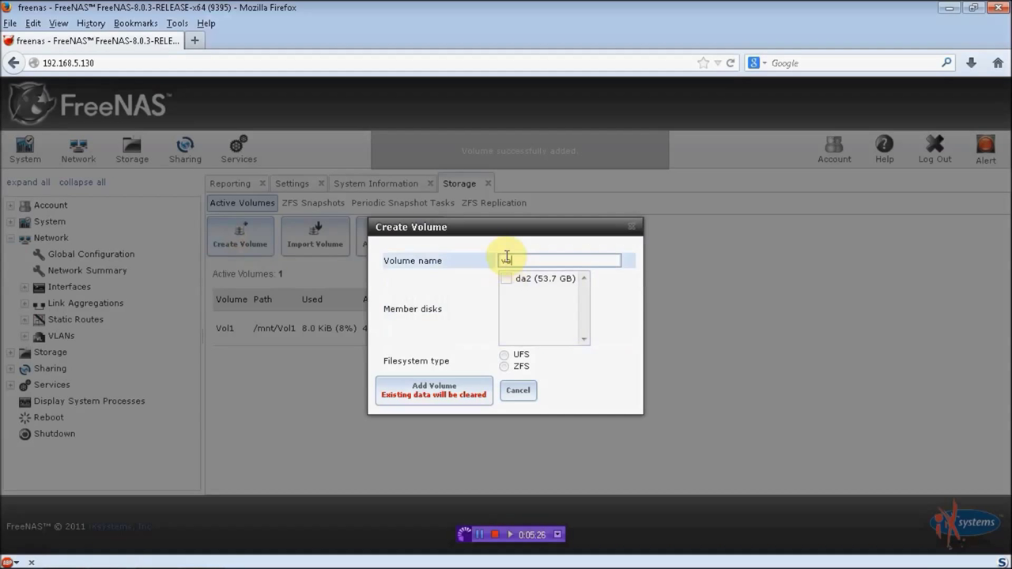
left_click(506, 278)
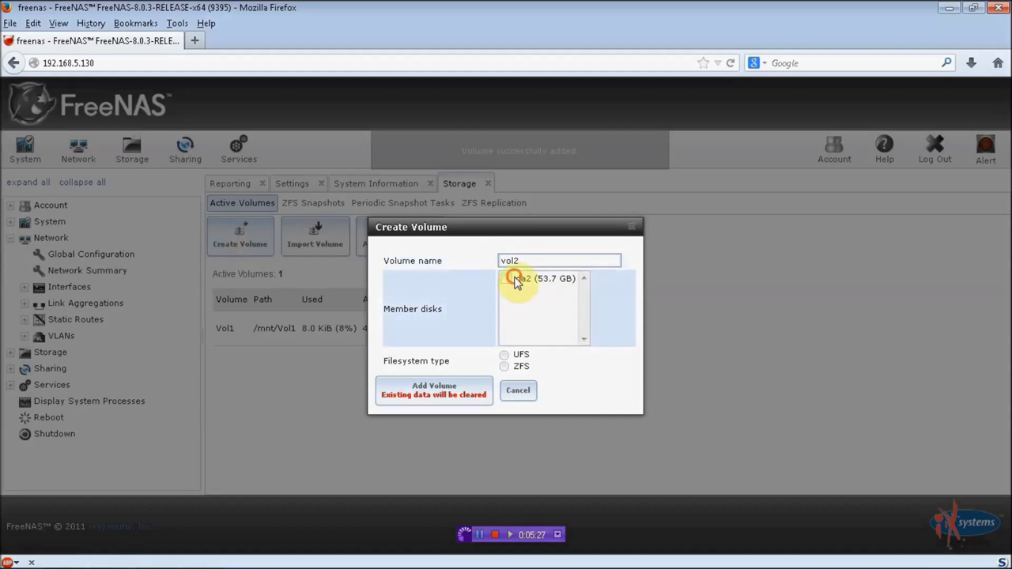
left_click(504, 356)
left_click(412, 427)
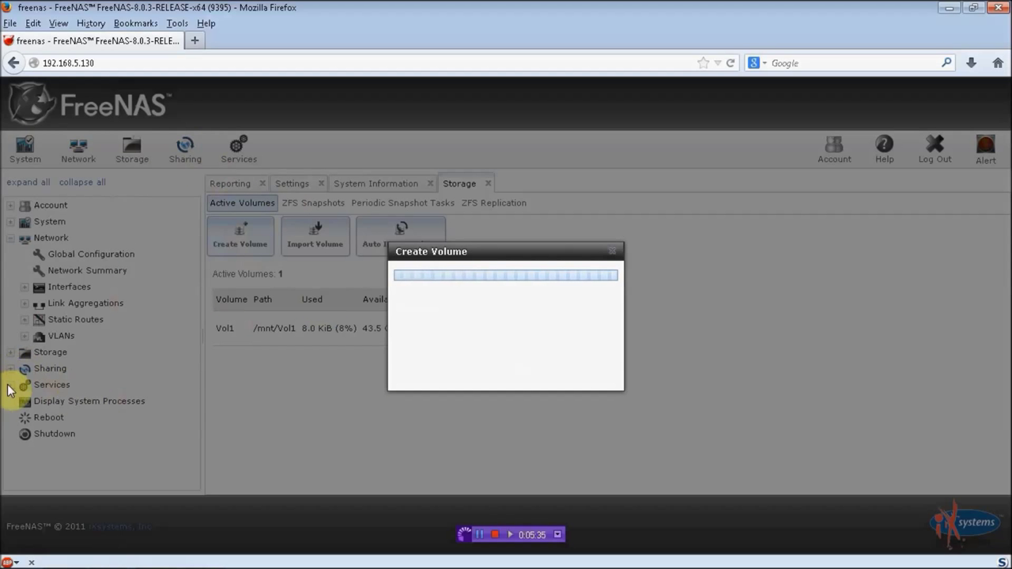
left_click(196, 40)
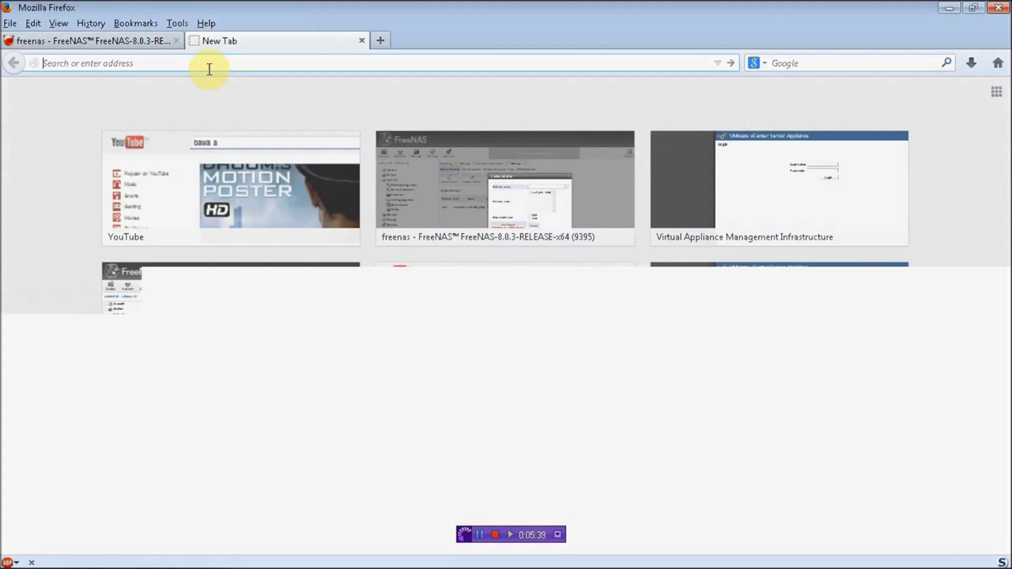
Step: Load FreeNAS at 192.168.5.130, check volumes, and open iSCSI Target Global Configuration
type("192")
key("Return")
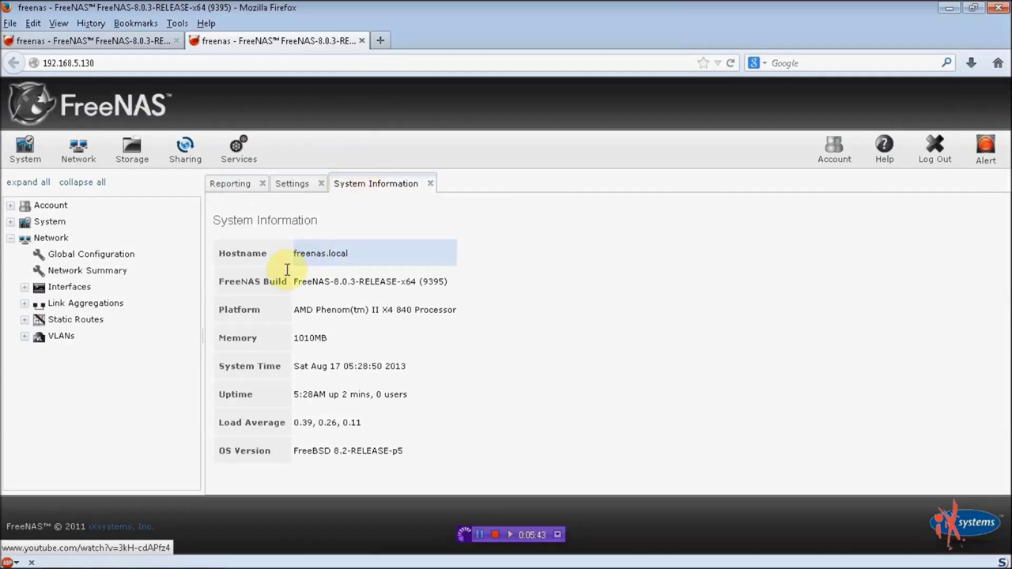
left_click(118, 163)
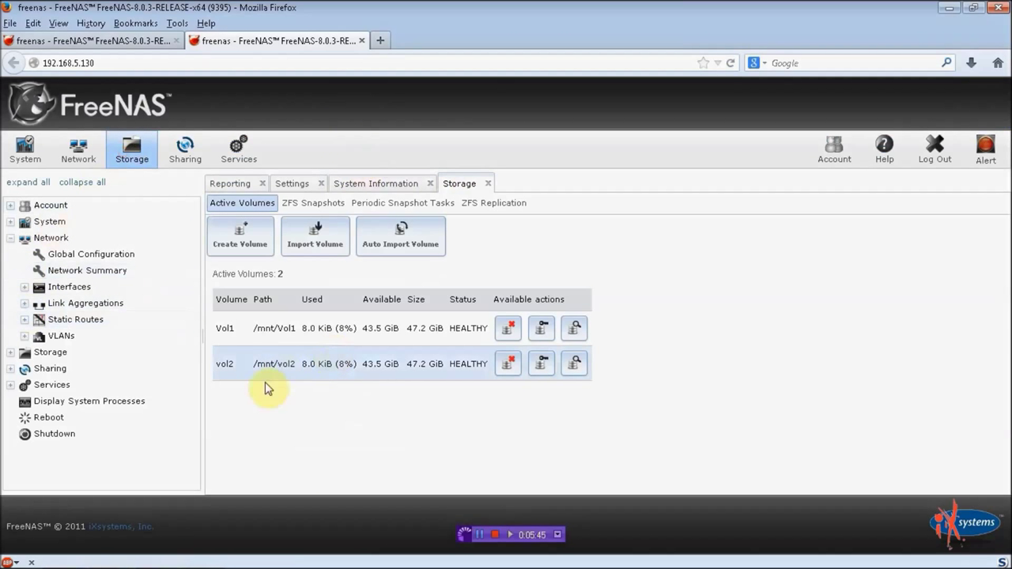
left_click(17, 386)
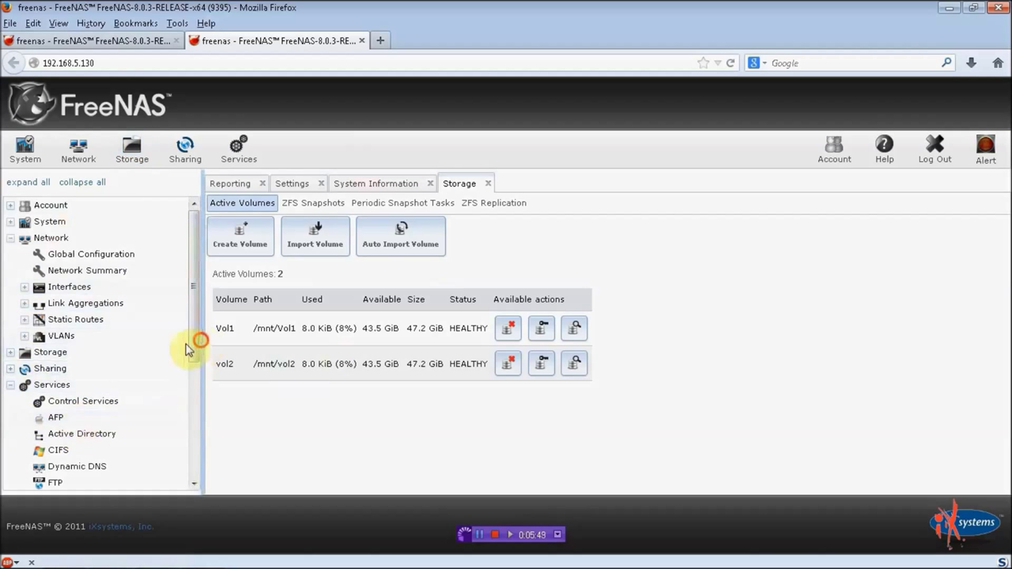
left_click_drag(183, 350, 181, 475)
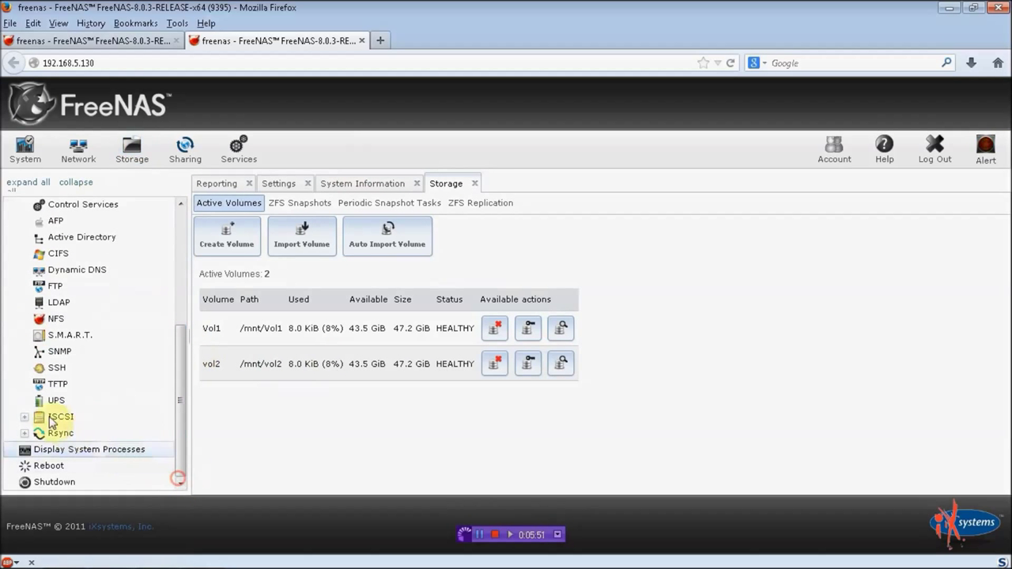
left_click(25, 417)
left_click(74, 435)
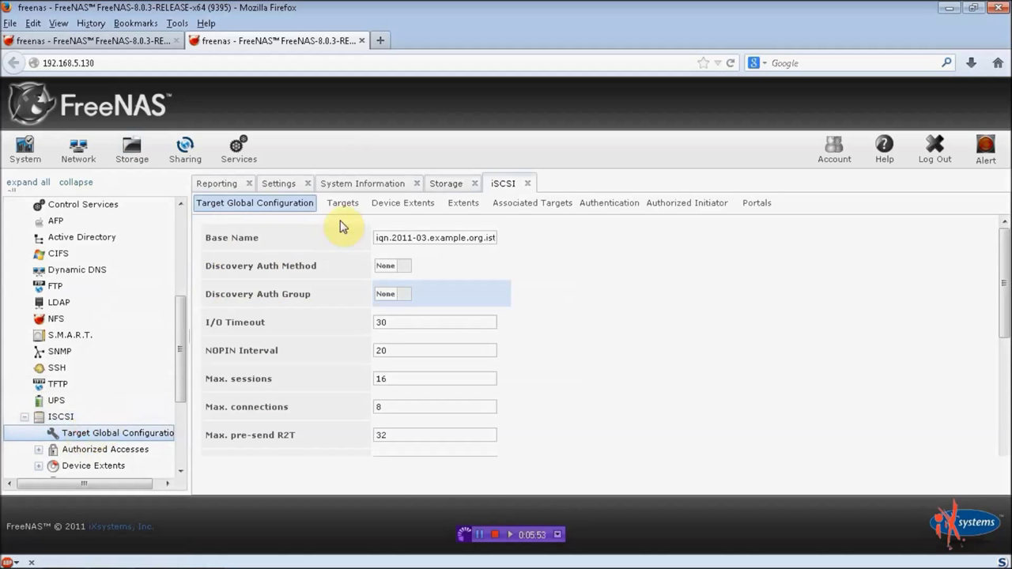
Step: Add an authorized initiator allowing ALL/ALL and a portal on 0.0.0.0:3260
left_click(677, 204)
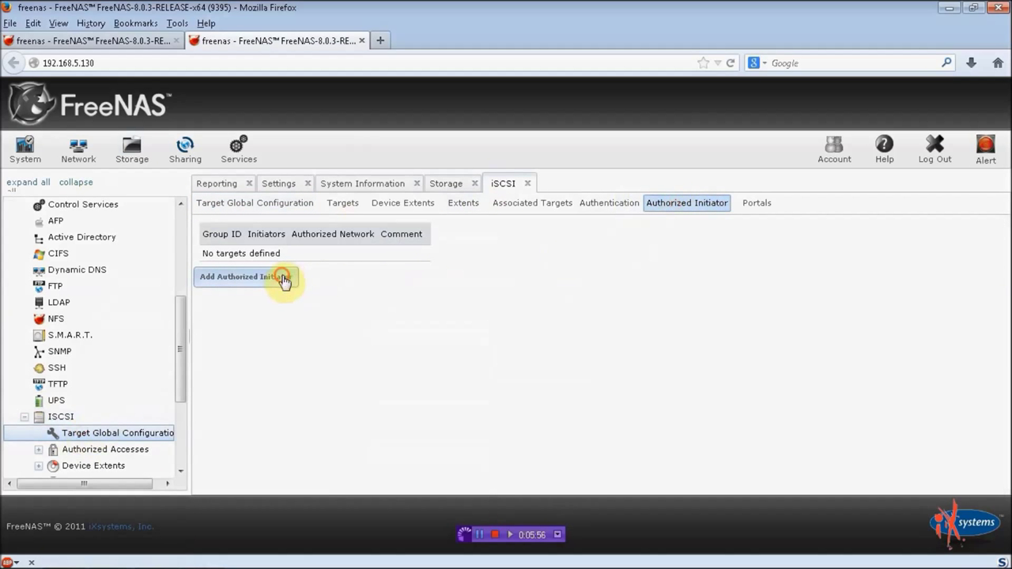
left_click(283, 281)
left_click(345, 392)
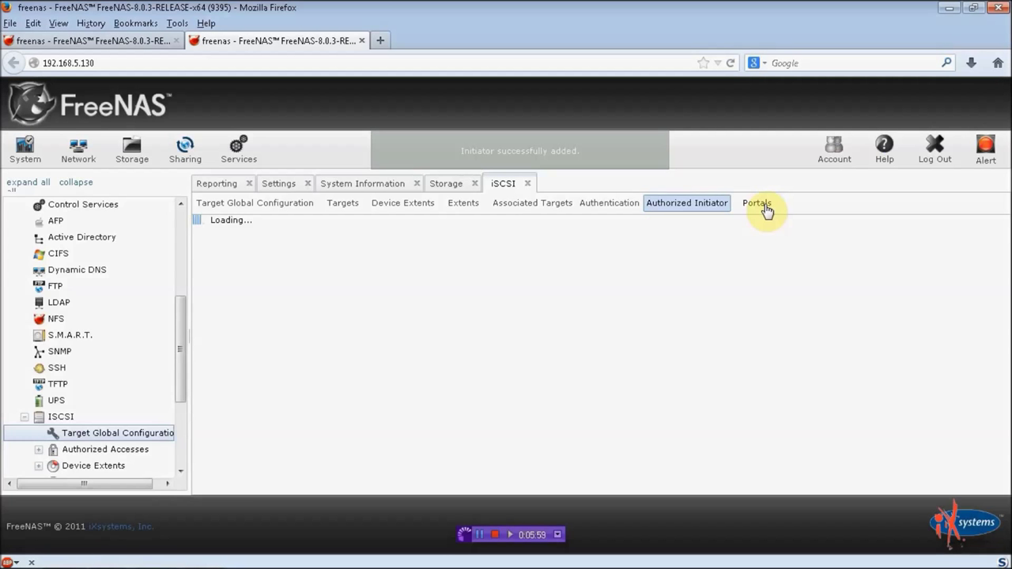
left_click(764, 205)
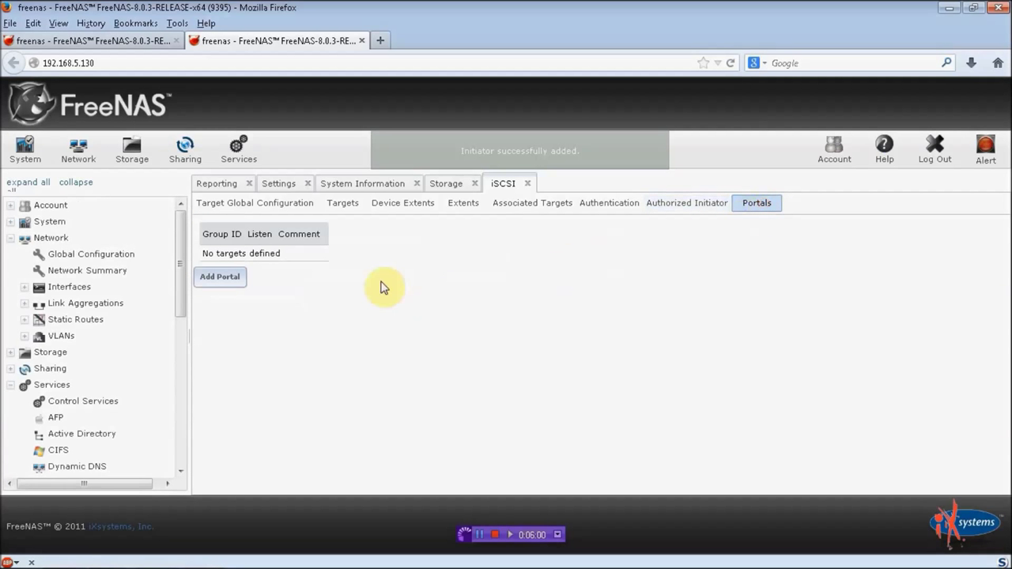
left_click(218, 277)
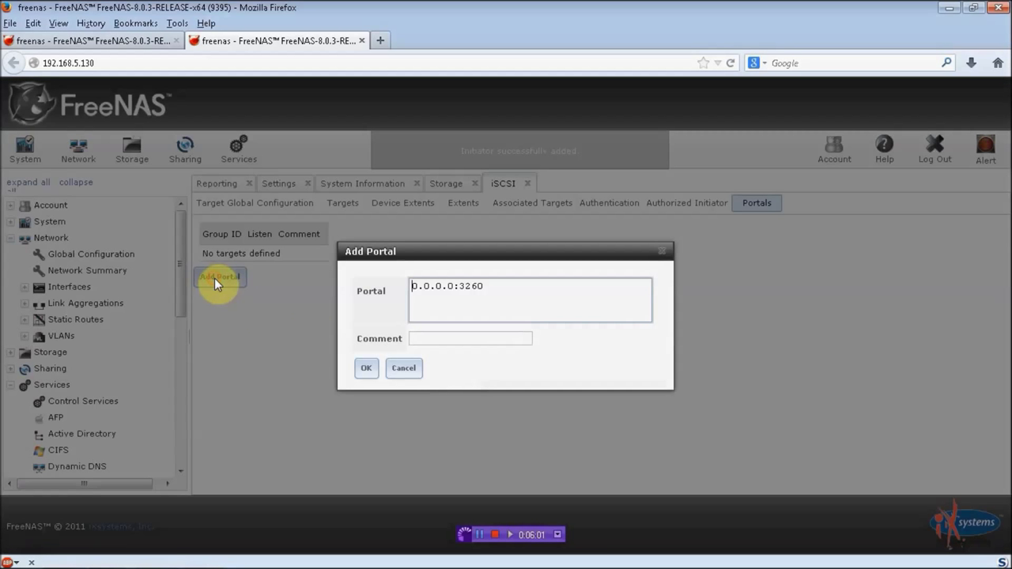
left_click(370, 369)
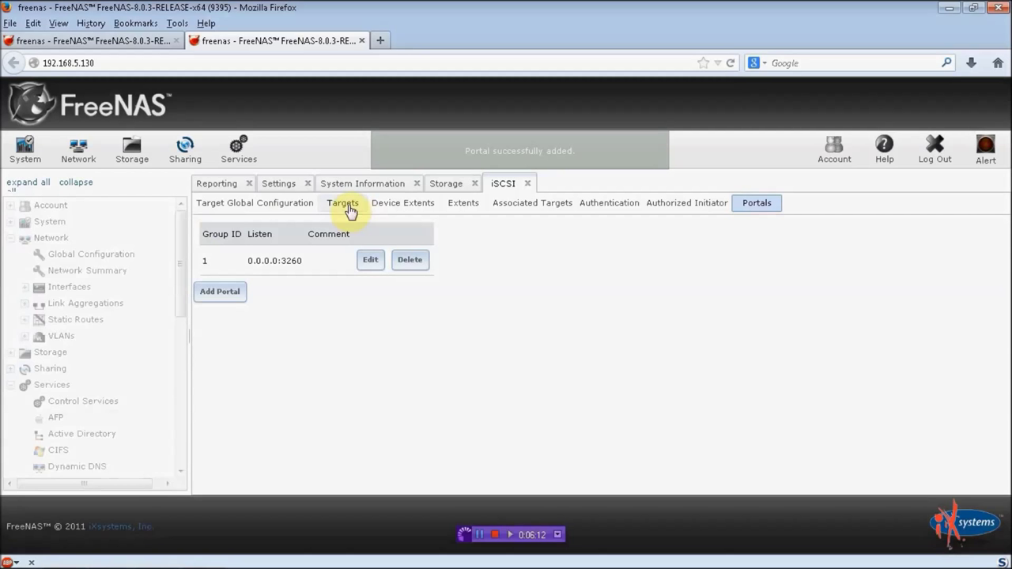
Step: Add Disk target tar1 with portal group ID 1 and initiator group ID 1
left_click(350, 208)
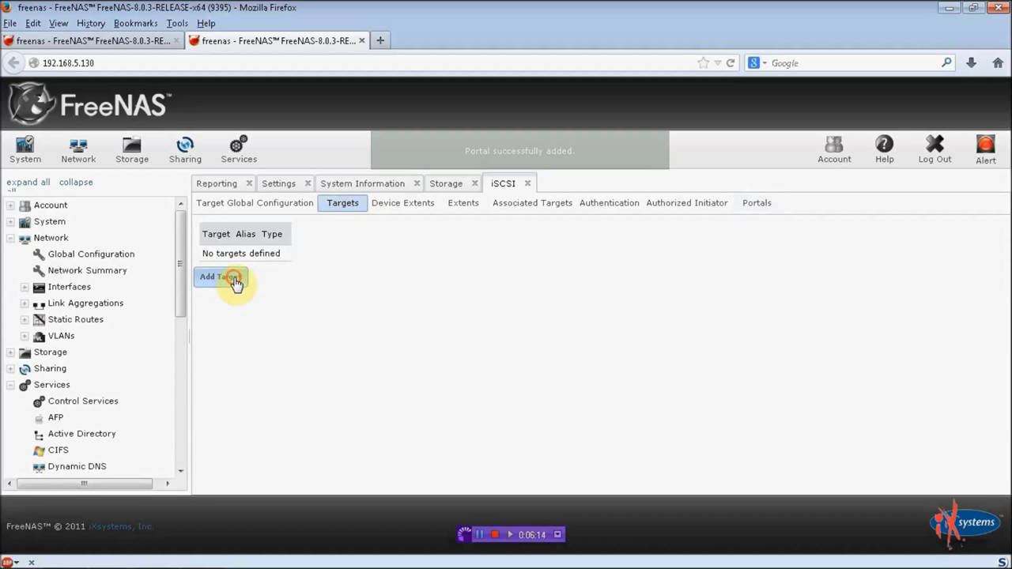
left_click(232, 281)
type("Tar1")
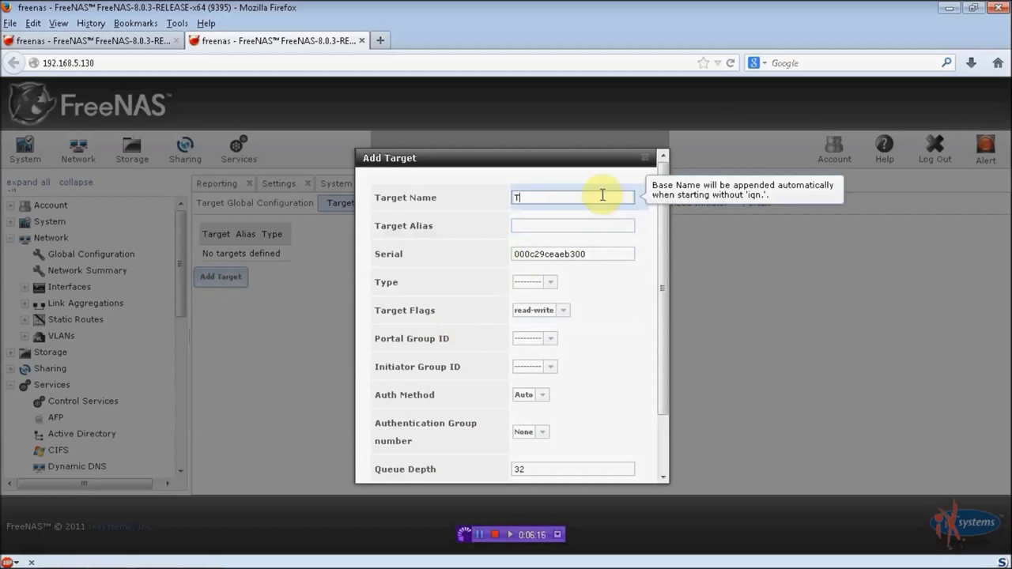
left_click(550, 283)
left_click(541, 308)
left_click(543, 336)
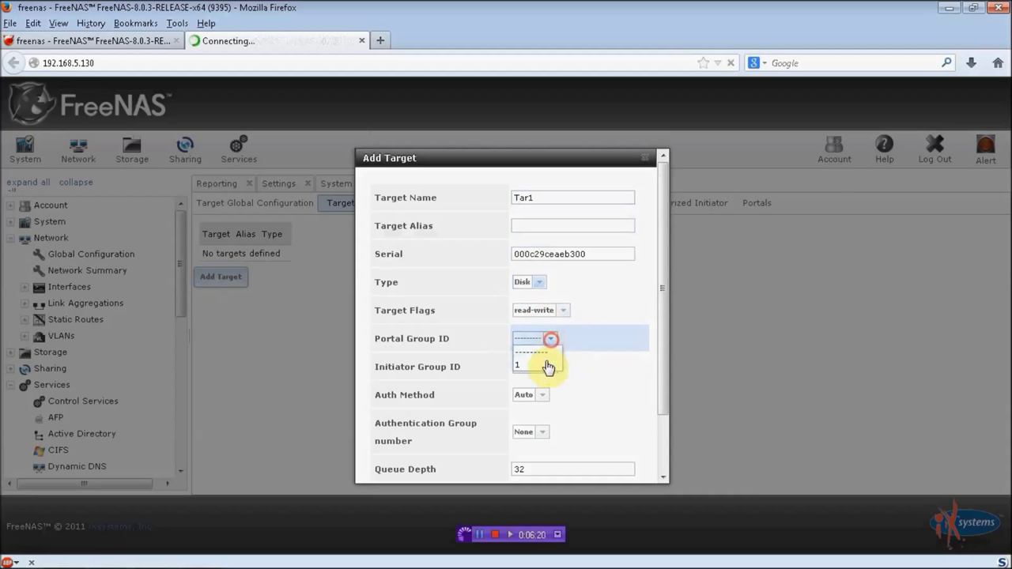
left_click(545, 366)
left_click(552, 369)
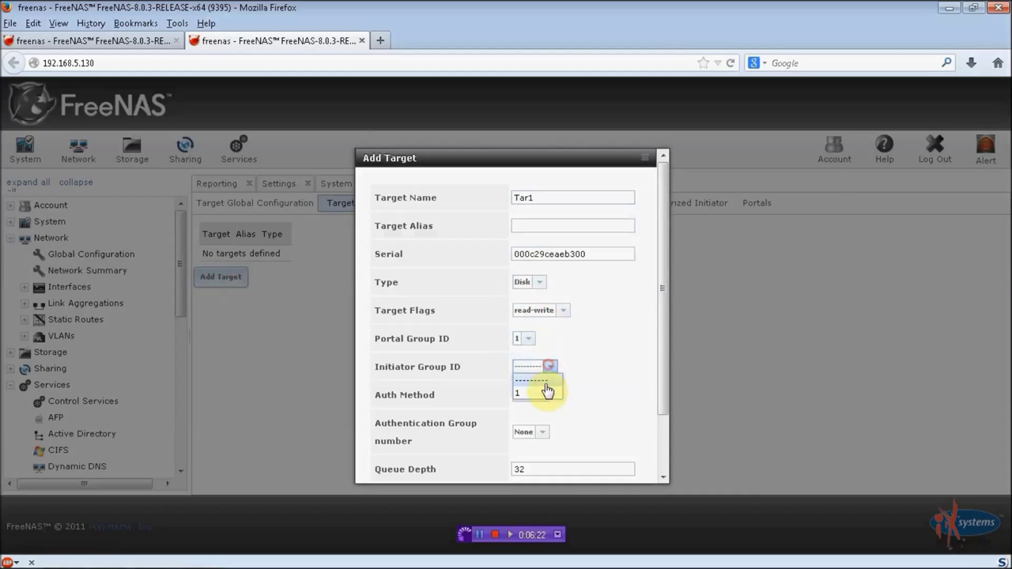
left_click(545, 397)
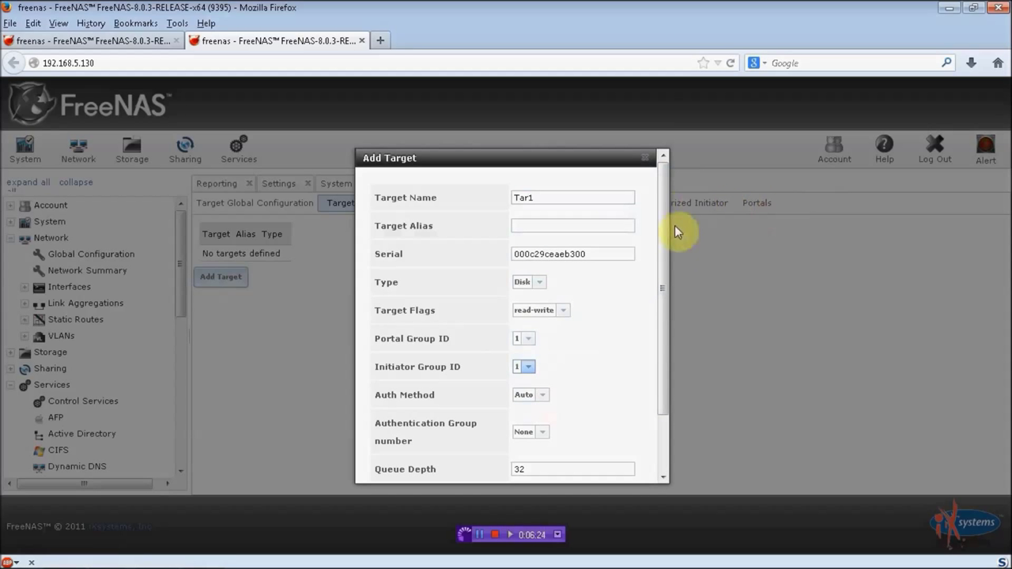
scroll(668, 319, "down", 2)
left_click(386, 463)
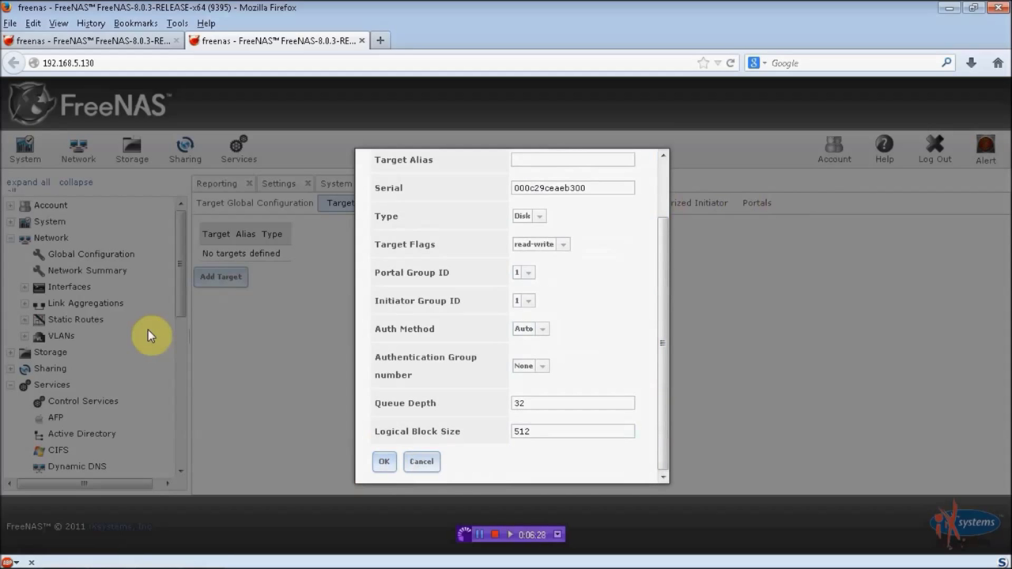
left_click(385, 462)
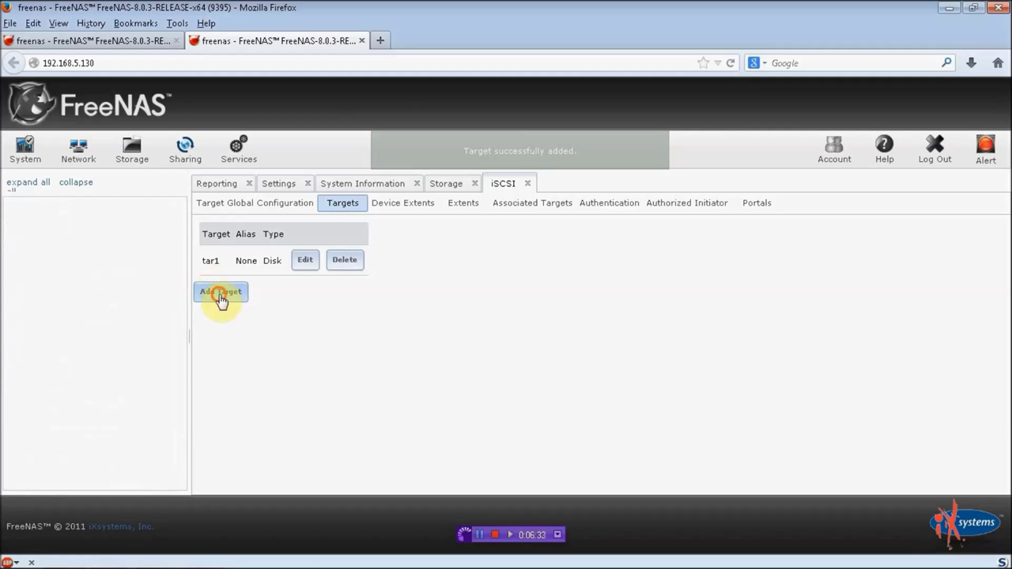
Step: Add a second Disk target tar2 with portal group and initiator group ID 1
left_click(219, 292)
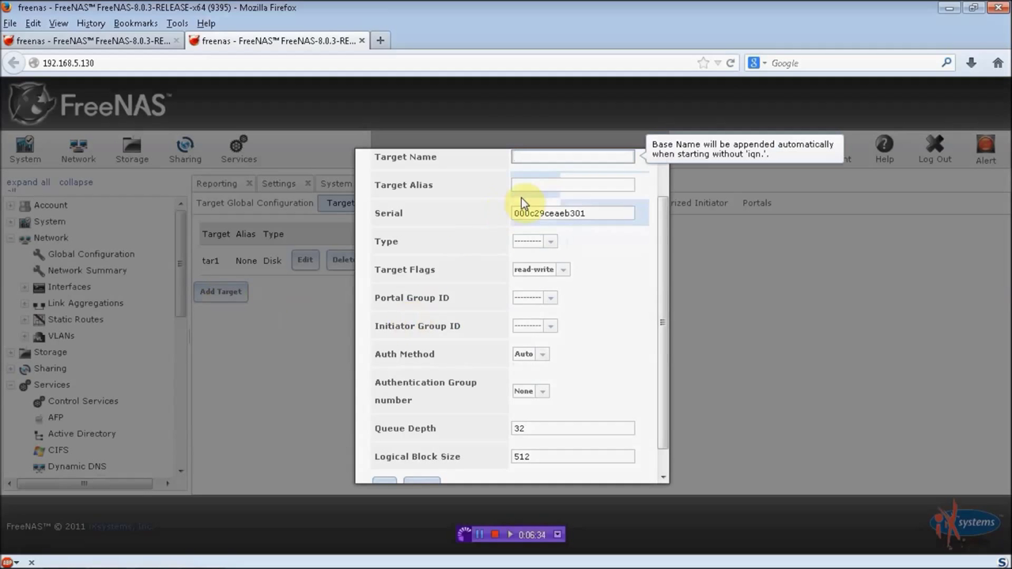
type("tar2")
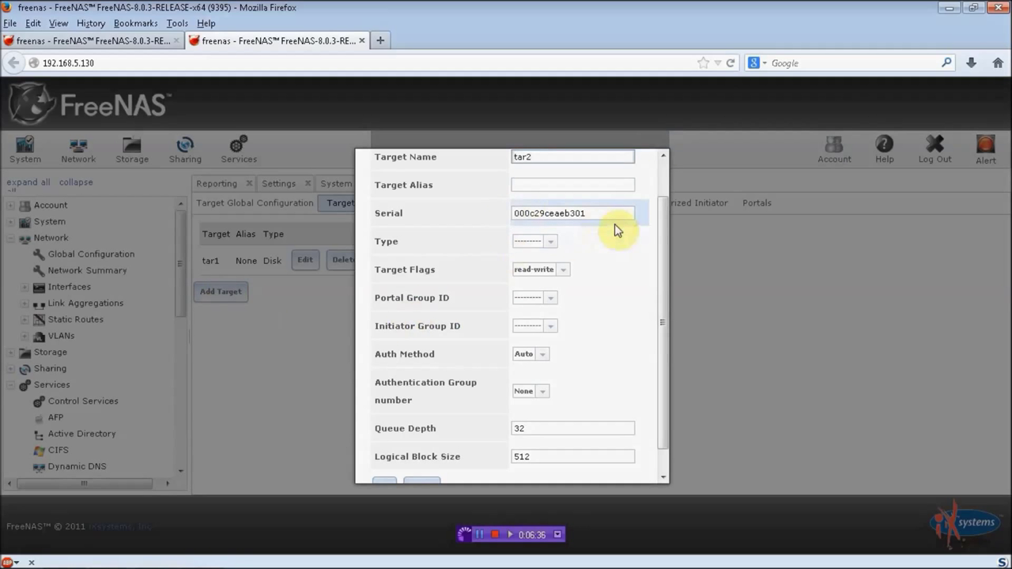
left_click(550, 243)
left_click(548, 272)
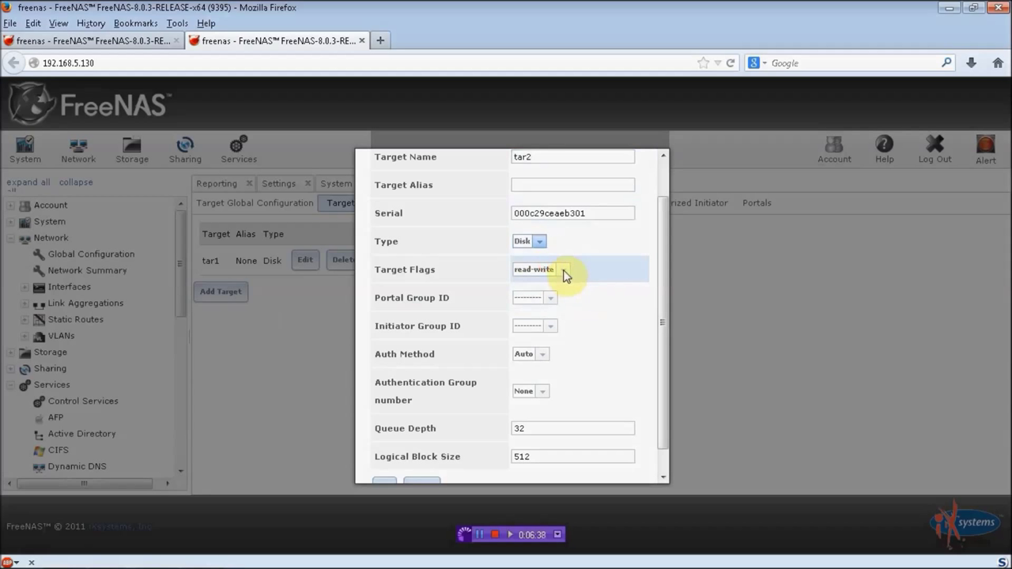
left_click(551, 298)
left_click(542, 325)
left_click(551, 327)
left_click(549, 352)
left_click_drag(664, 427, 662, 474)
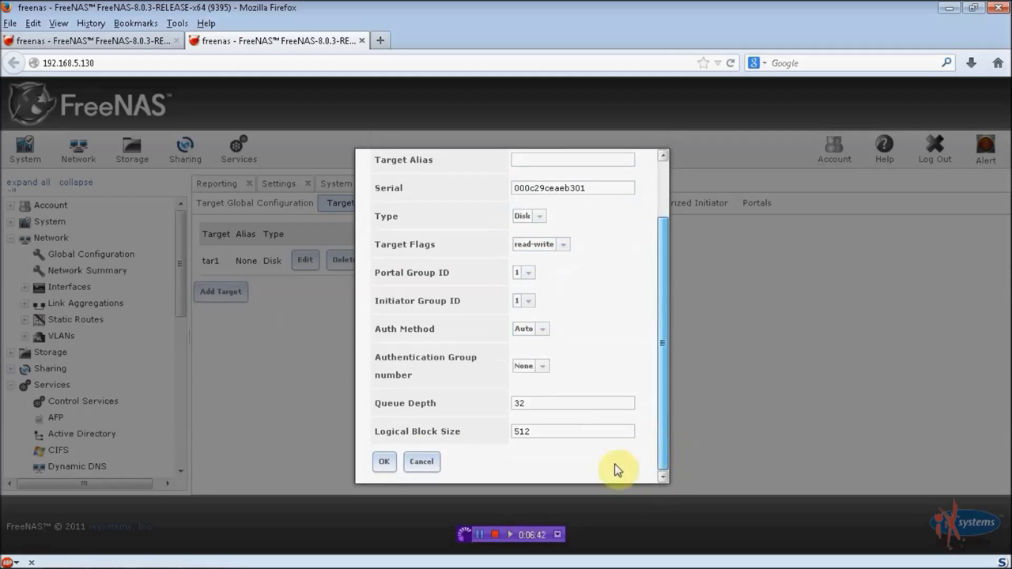
left_click(385, 462)
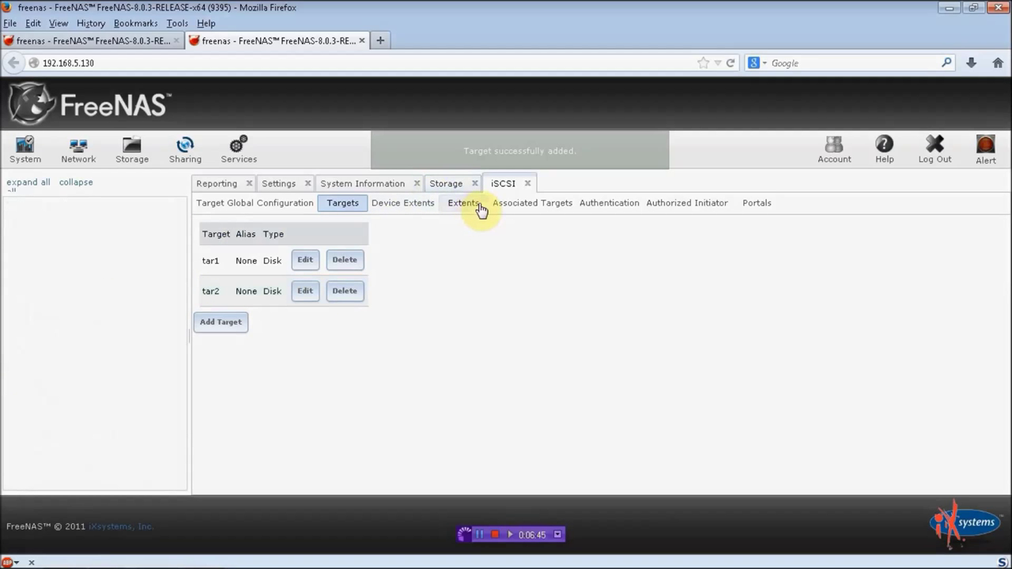
left_click(479, 207)
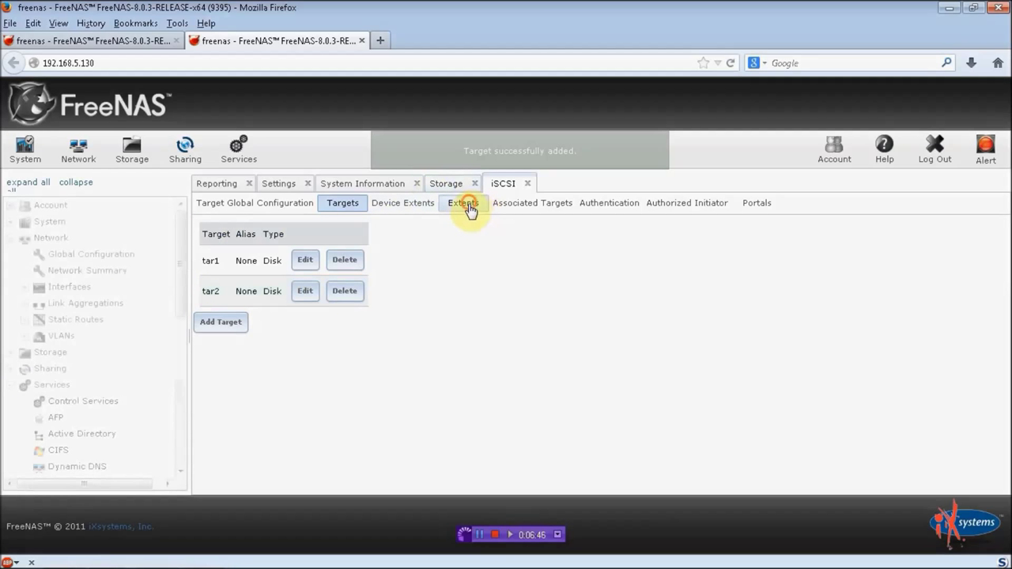
left_click(220, 277)
Step: Browse to set the new extent's path inside /mnt/Vol1
left_click(511, 273)
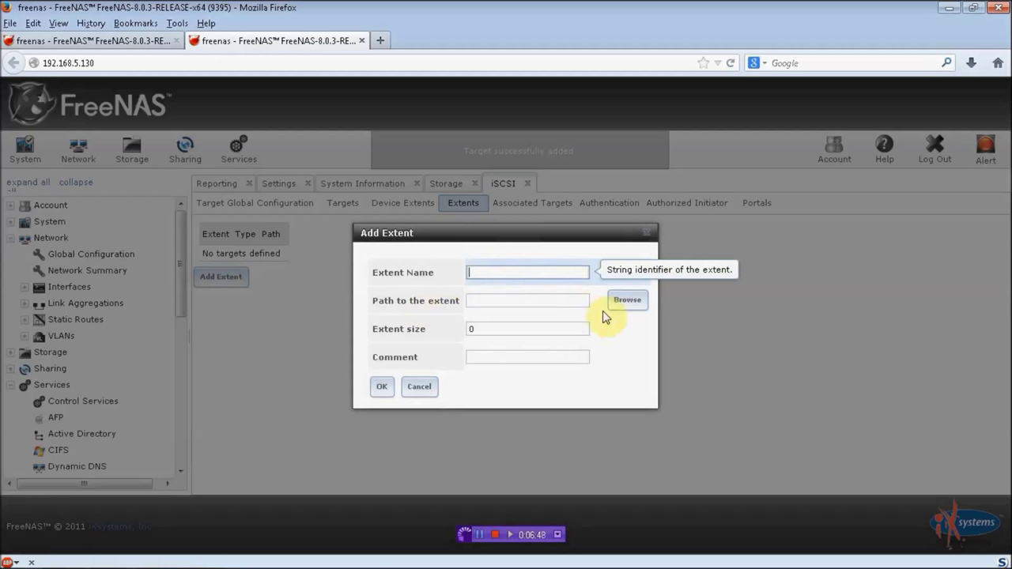
left_click(625, 303)
left_click(480, 306)
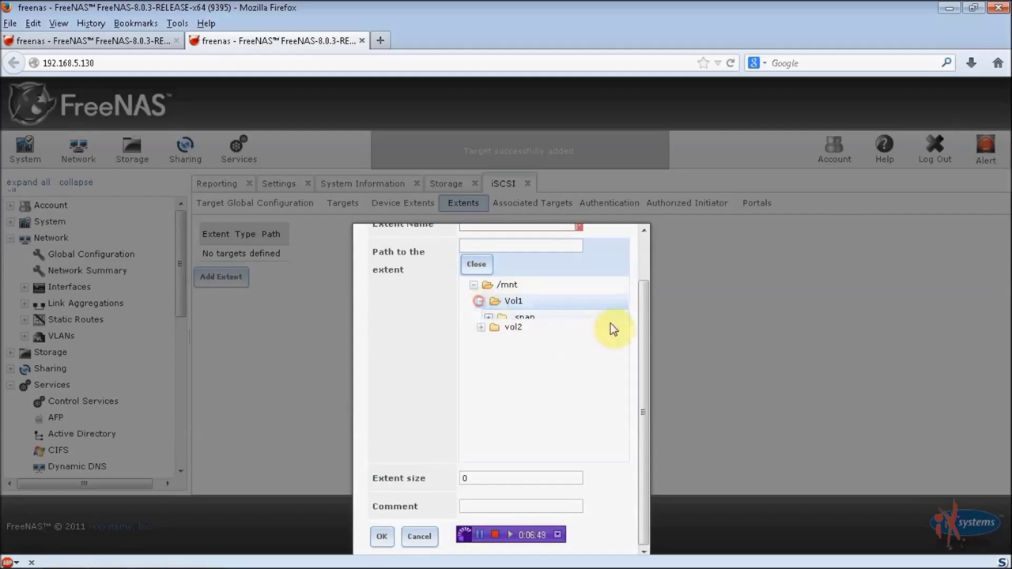
scroll(583, 293, "up", 2)
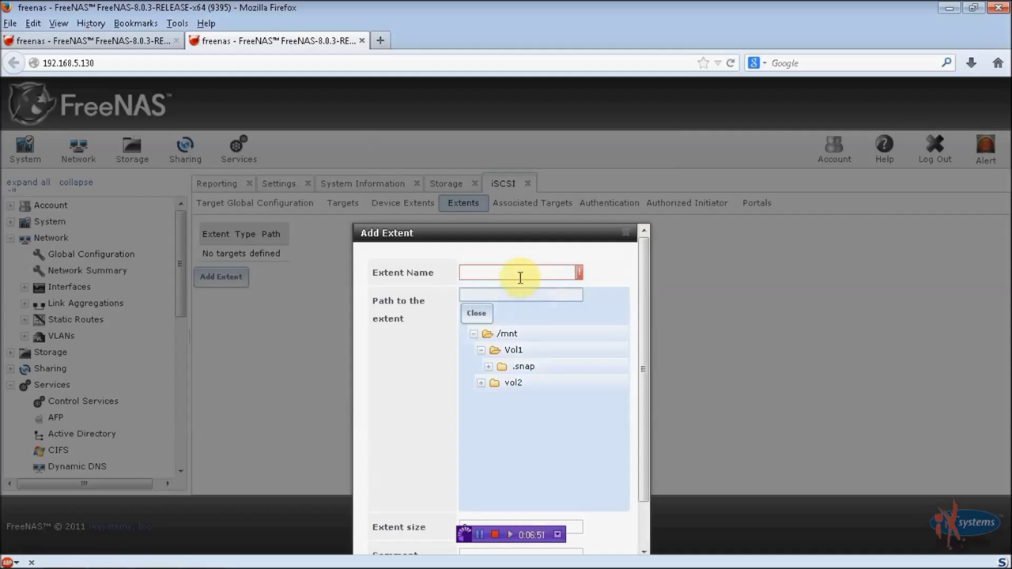
left_click(516, 272)
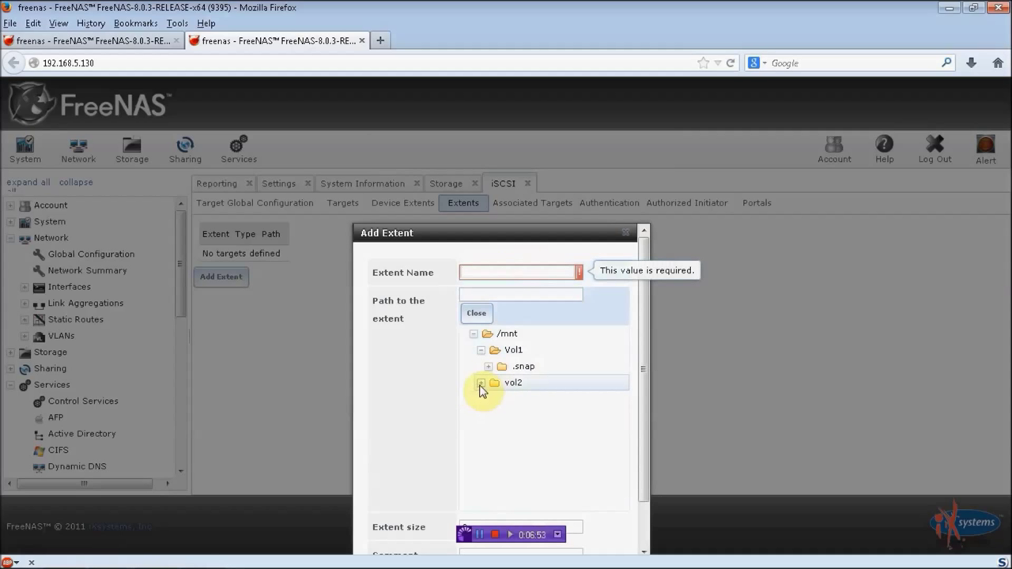
left_click(511, 352)
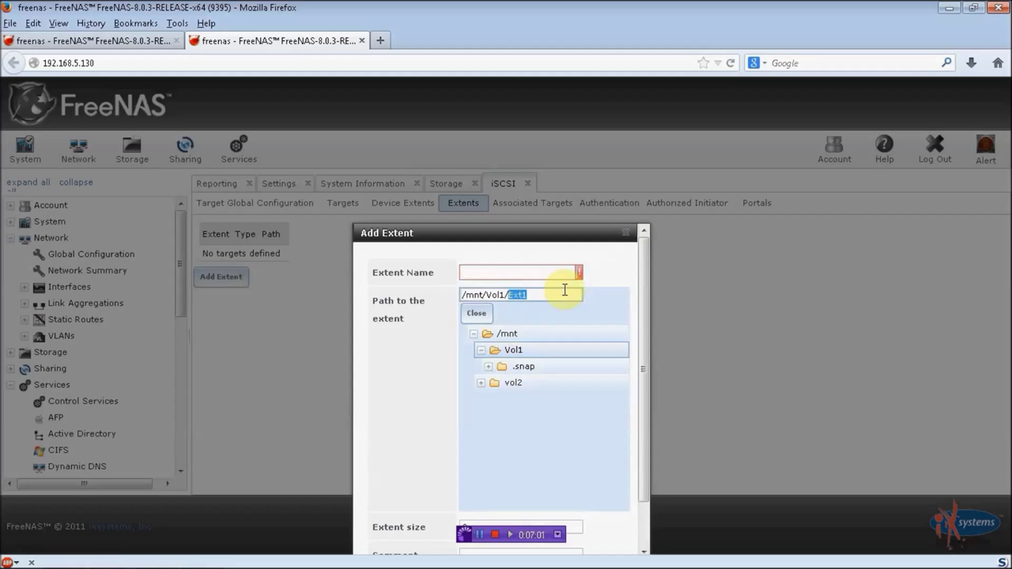
Step: Name the extent Ext1, set its size to 50 GB, and save it
left_click(563, 274)
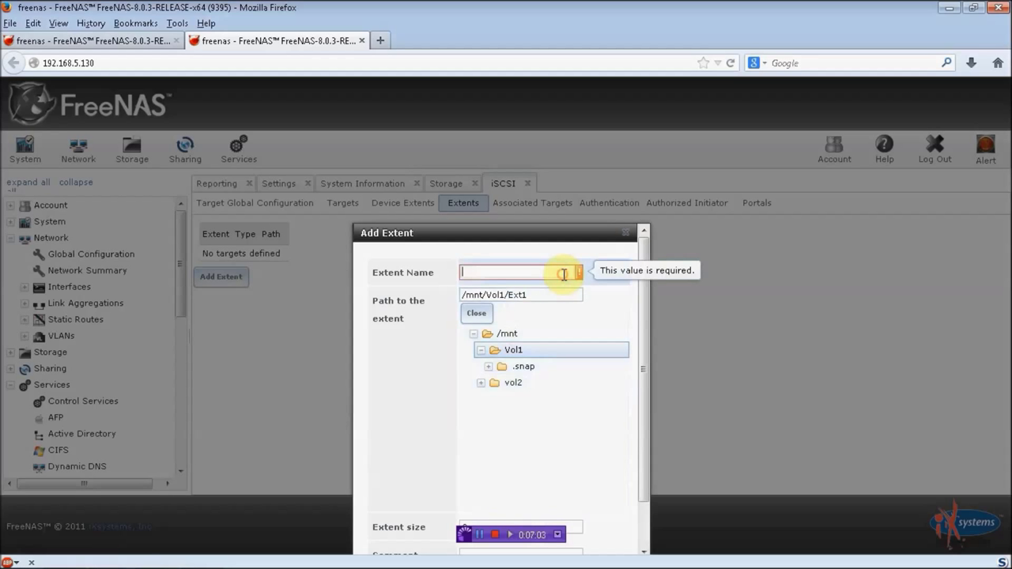
type("Ext1")
scroll(644, 384, "down", 1)
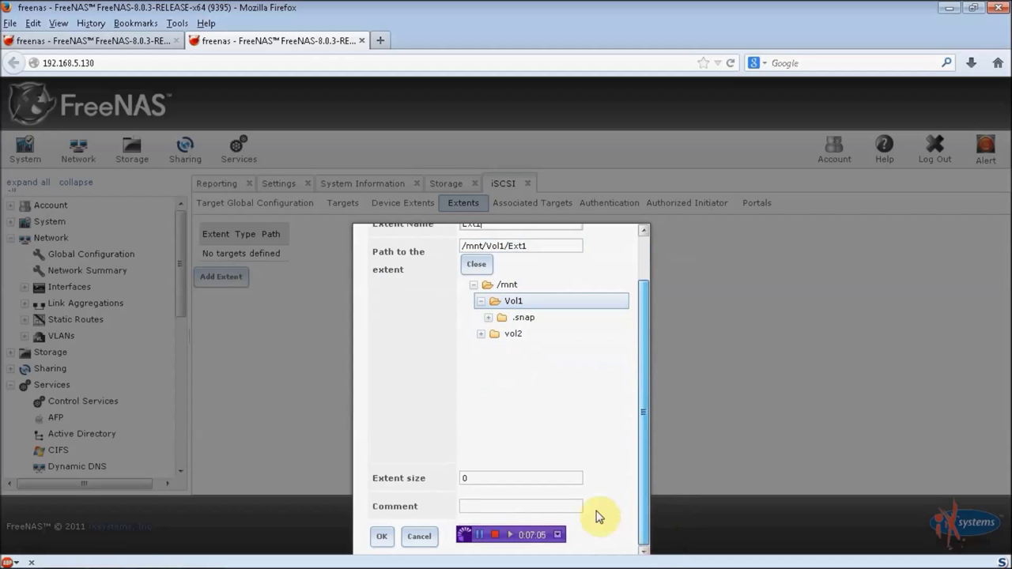
left_click(527, 477)
key("BackSpace")
type("50 G")
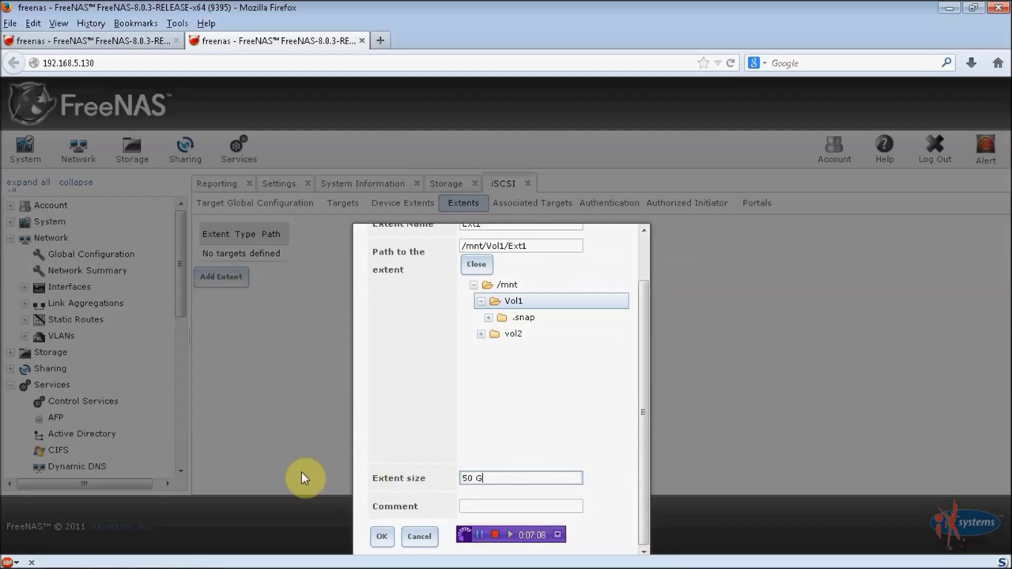
left_click(381, 537)
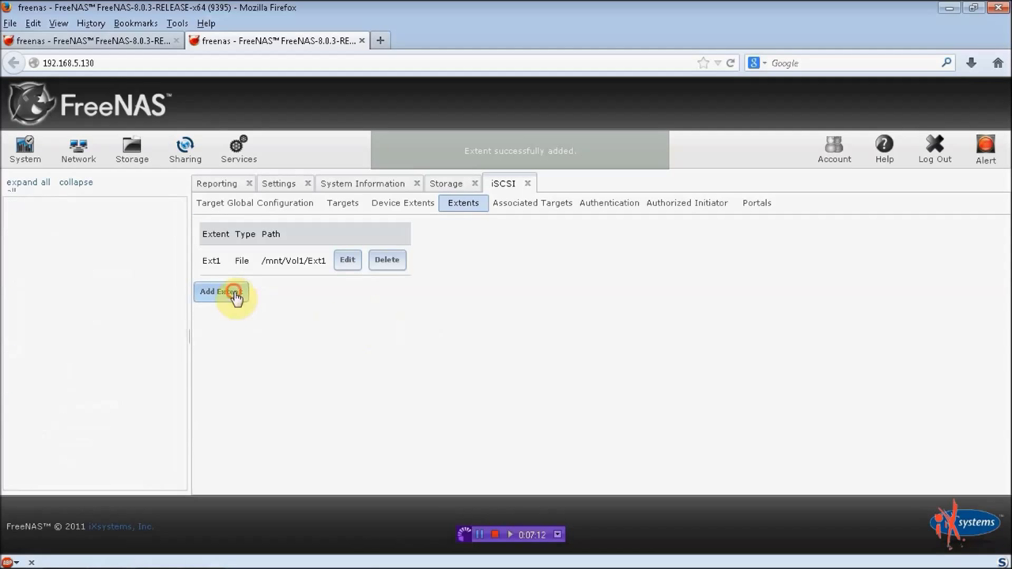
left_click(225, 291)
Step: Create extent Ext2 at path /mnt/vol2/Ext2 with a size of 50 GB
left_click(627, 300)
left_click(512, 317)
left_click_drag(643, 314, 650, 255)
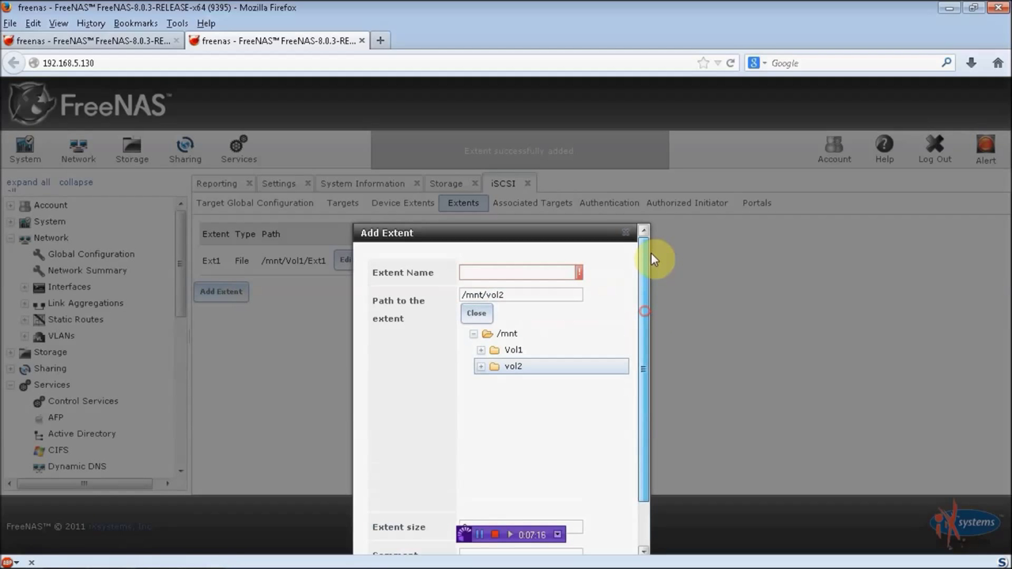
left_click(535, 293)
type("/Ex")
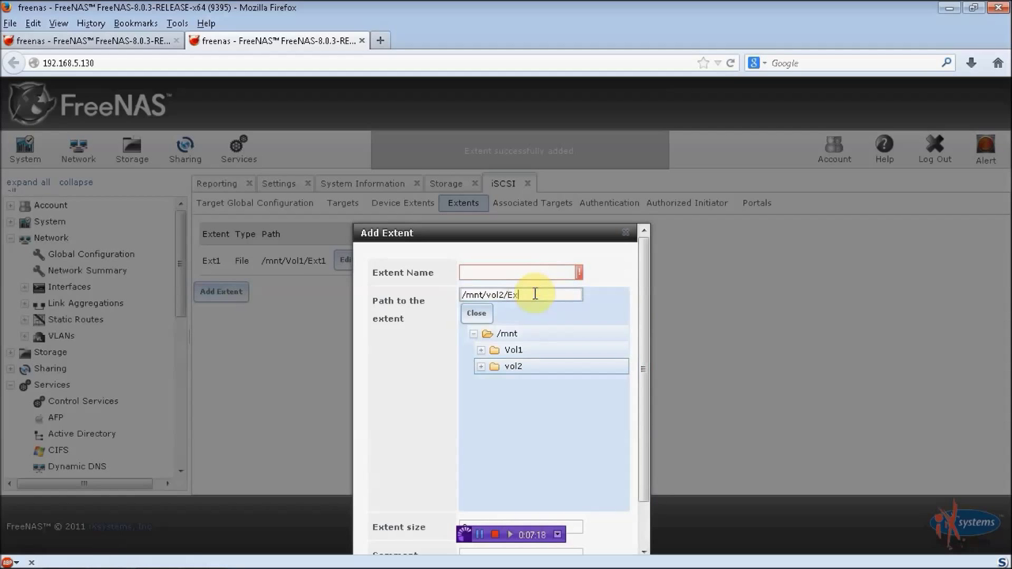
type("t2")
left_click(552, 272)
type("Ext2")
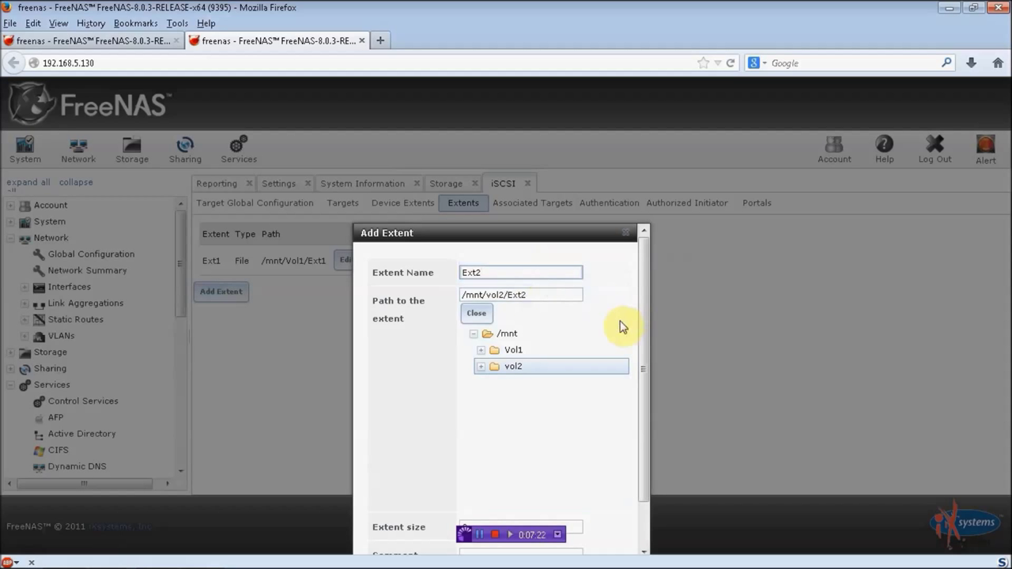
left_click_drag(647, 337, 669, 516)
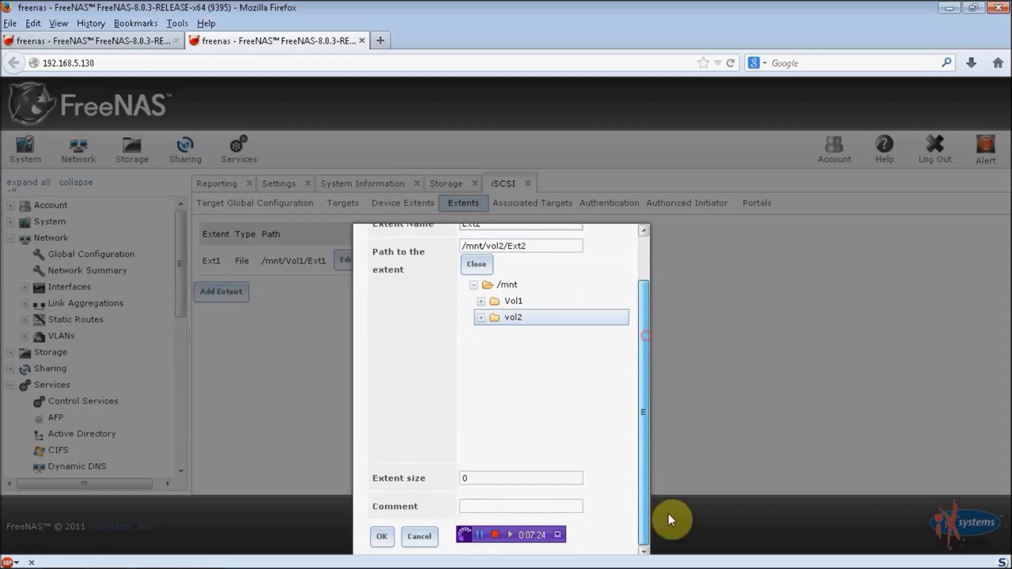
left_click(525, 478)
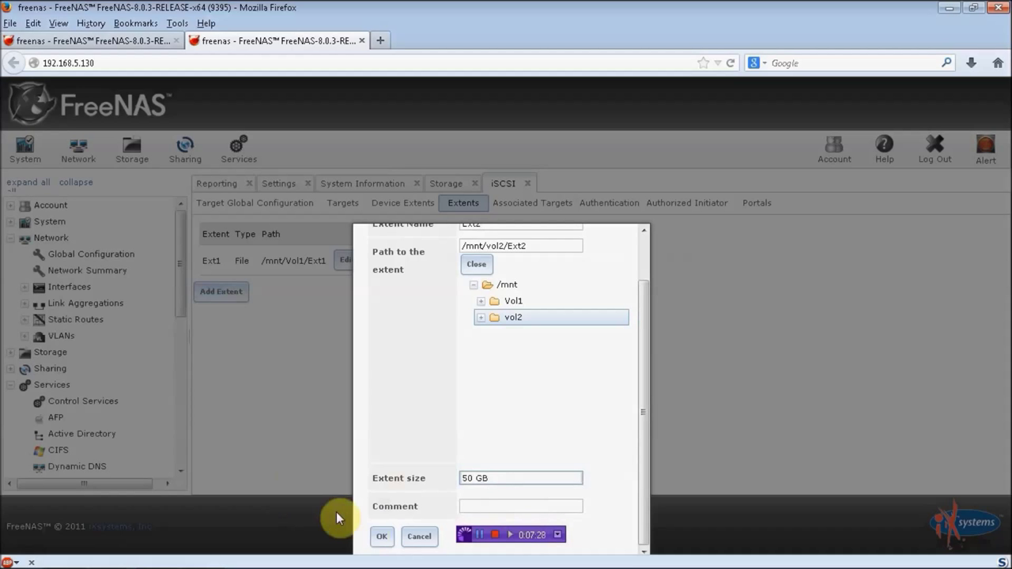
left_click(381, 536)
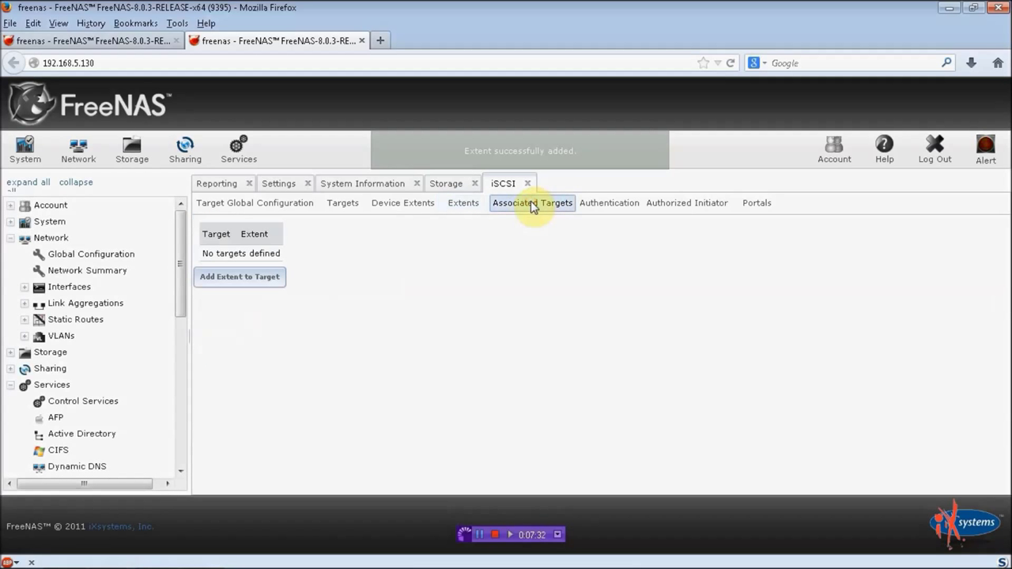
Step: Associate target tar1 with extent Ext1
left_click(210, 277)
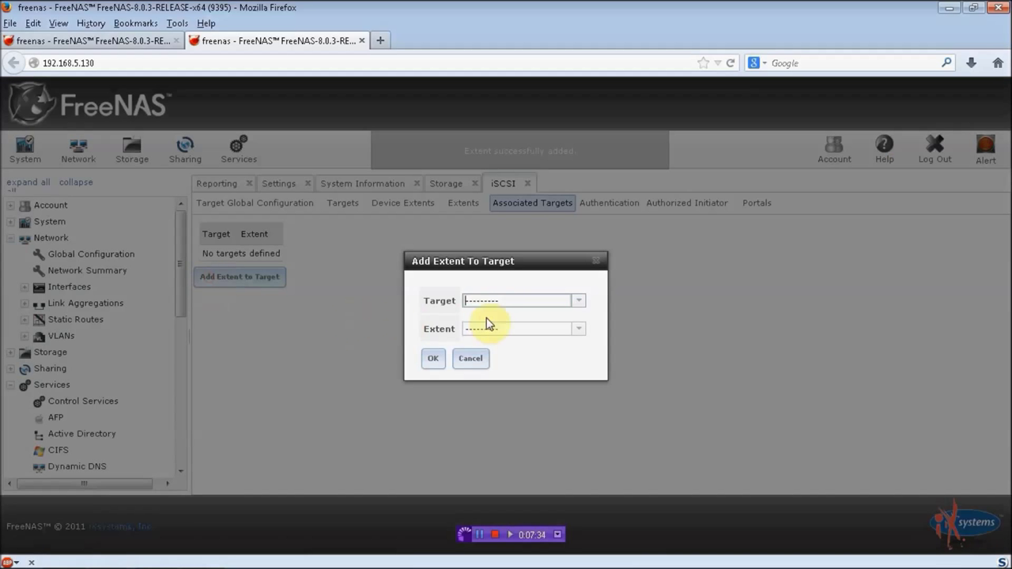
left_click(581, 307)
left_click(518, 334)
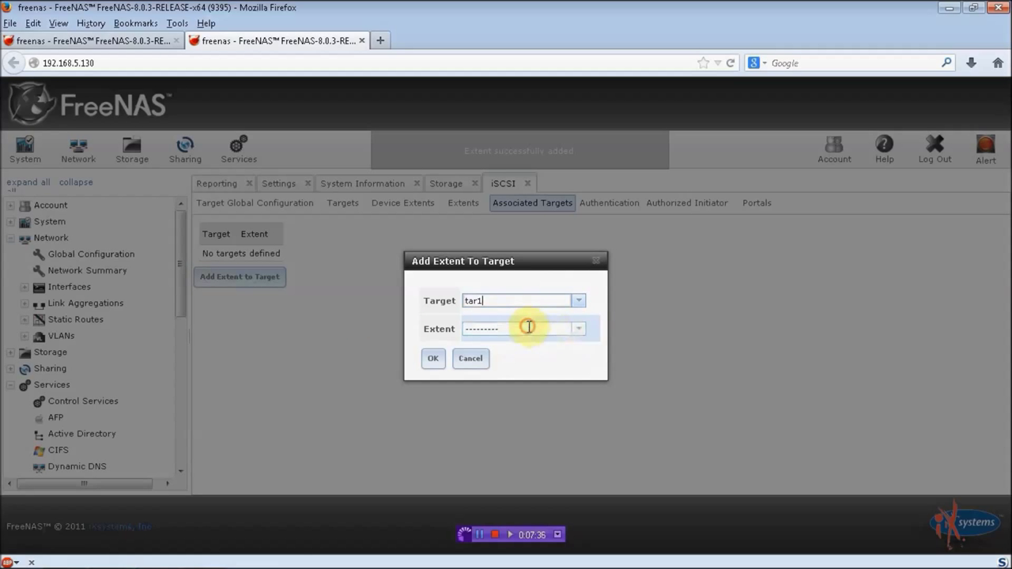
left_click(581, 330)
left_click(527, 356)
left_click(433, 360)
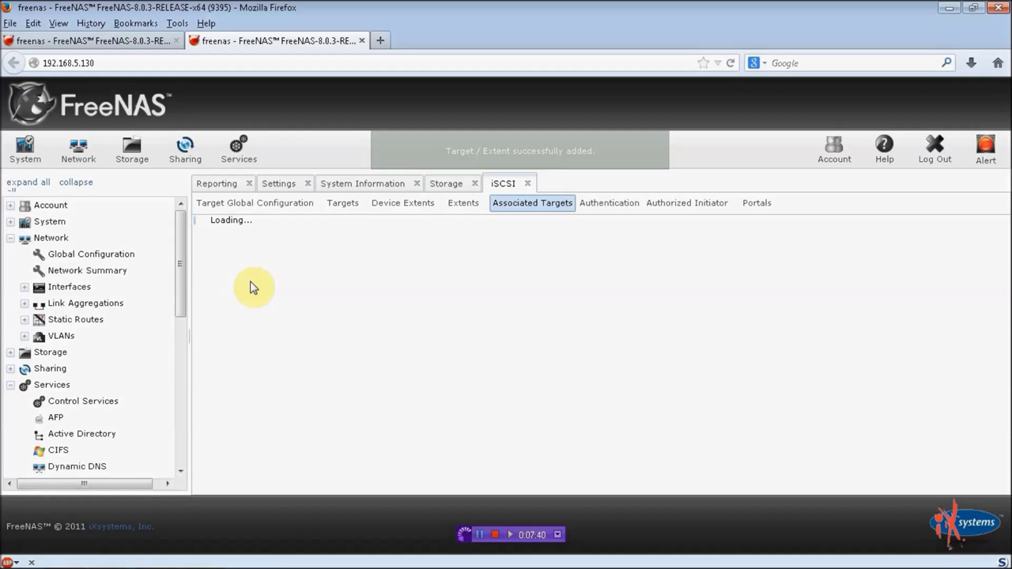
Step: Associate target tar2 with extent Ext2
left_click(237, 292)
left_click(582, 304)
left_click(541, 341)
left_click(573, 329)
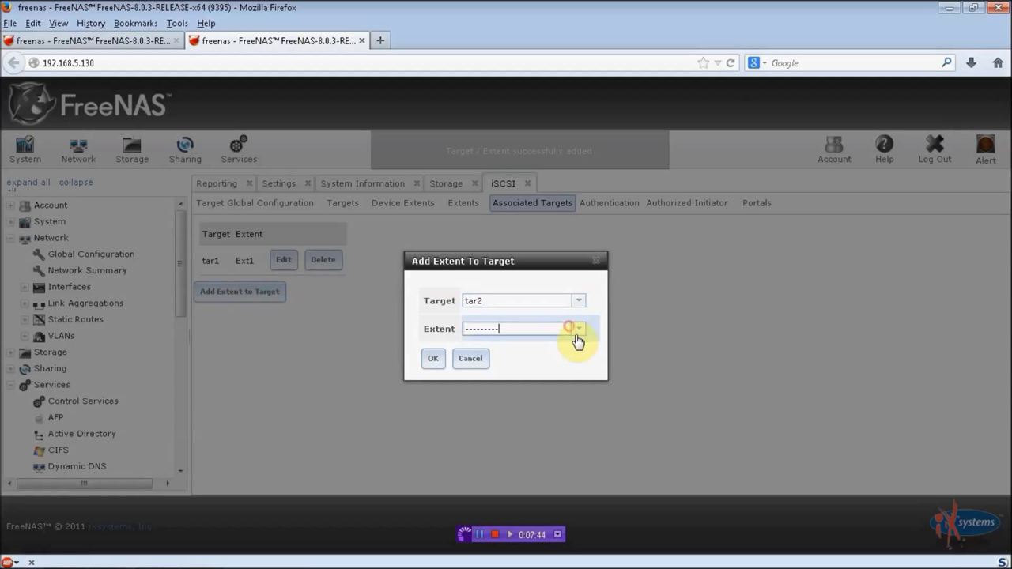
left_click(583, 331)
left_click(543, 357)
left_click(436, 360)
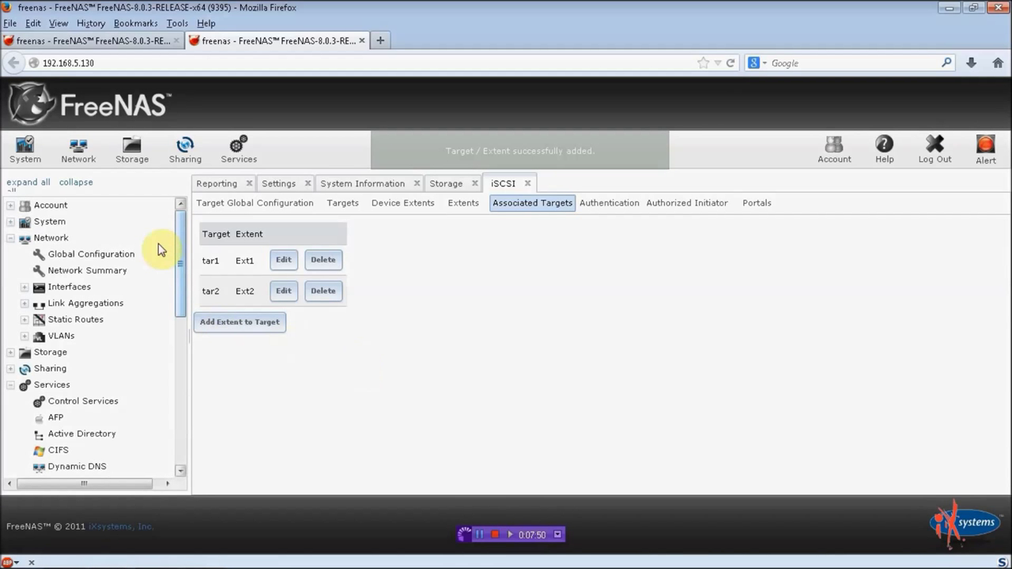
Step: Switch the iSCSI service on and minimize Firefox
left_click(237, 149)
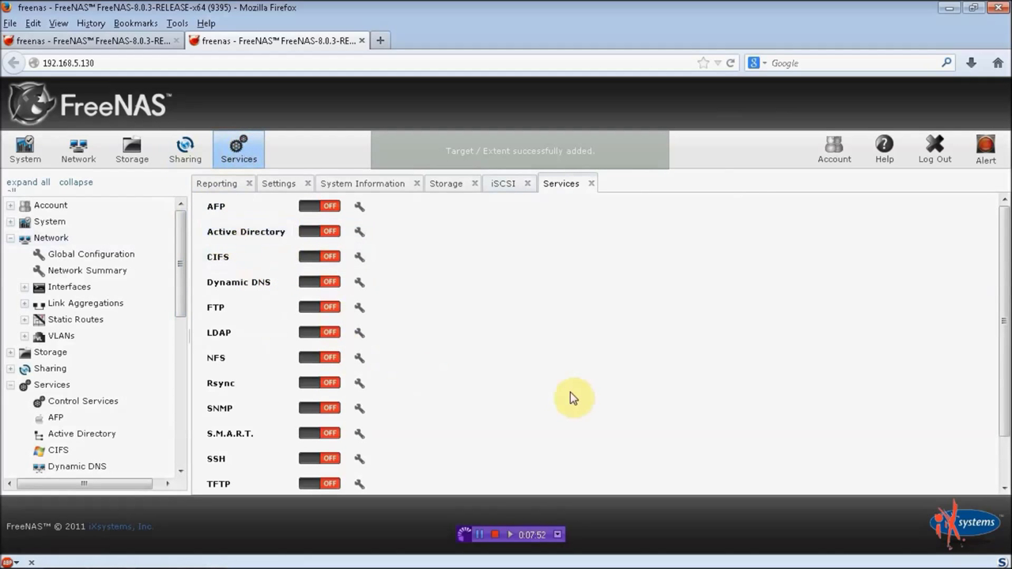
left_click(1004, 462)
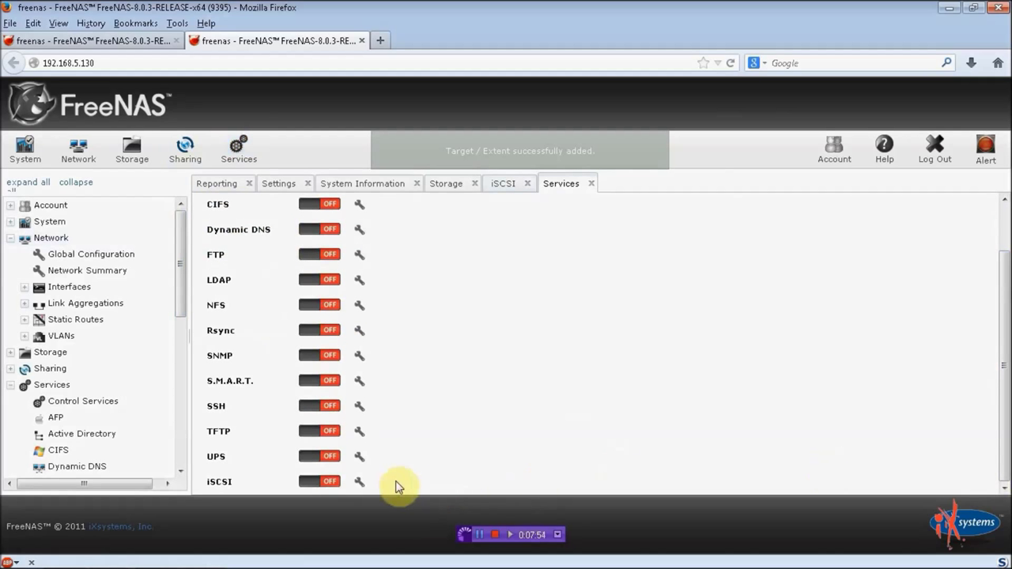
left_click(316, 481)
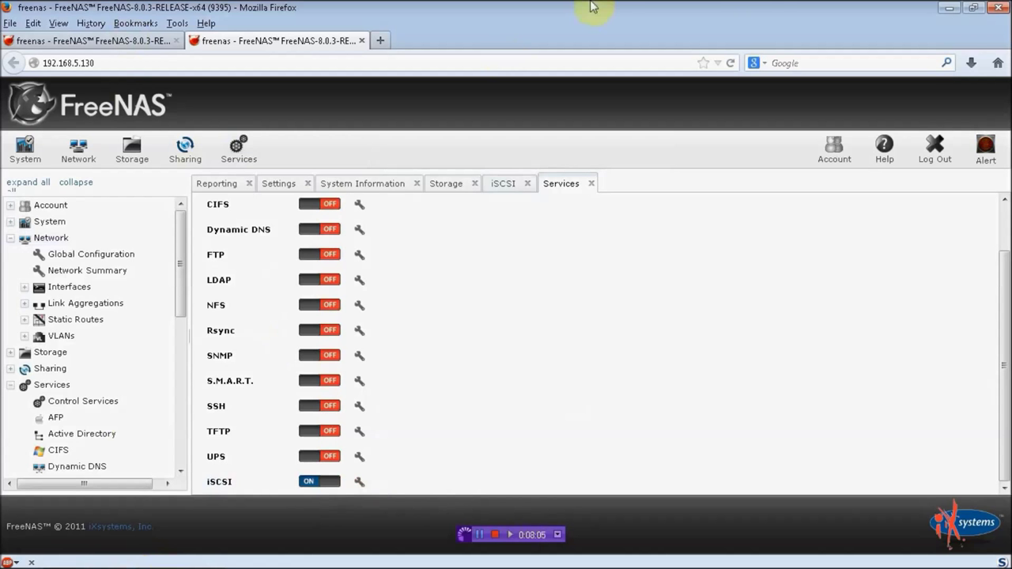
left_click(948, 8)
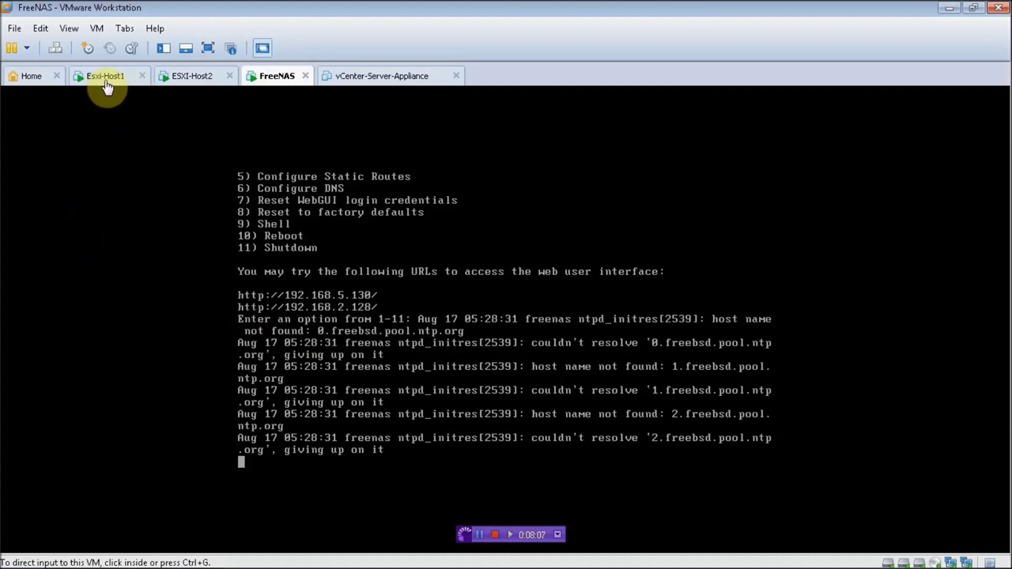
Step: Launch vSphere Client and log in to host 192.168.5.3 as root
left_click(19, 555)
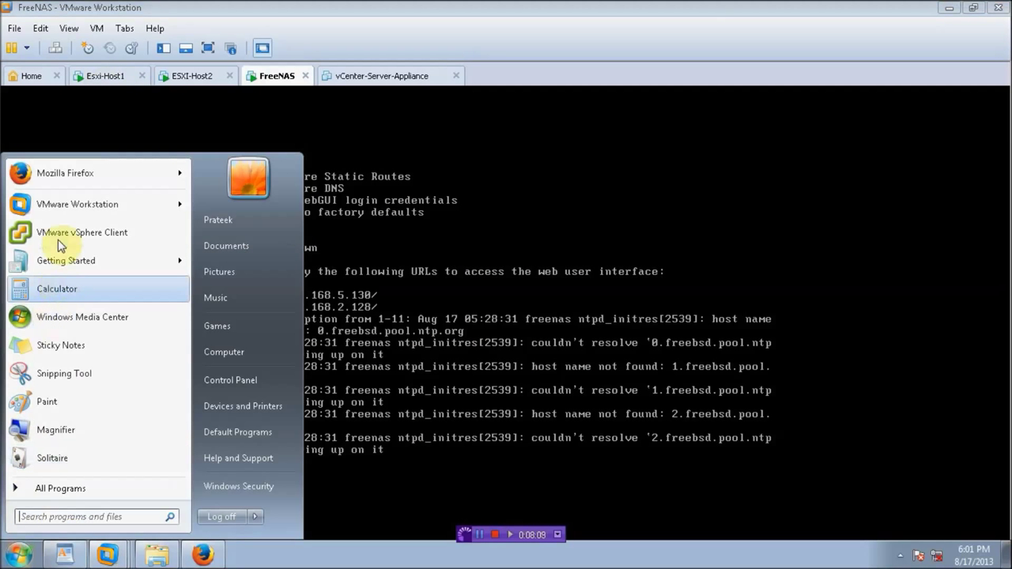
left_click(58, 237)
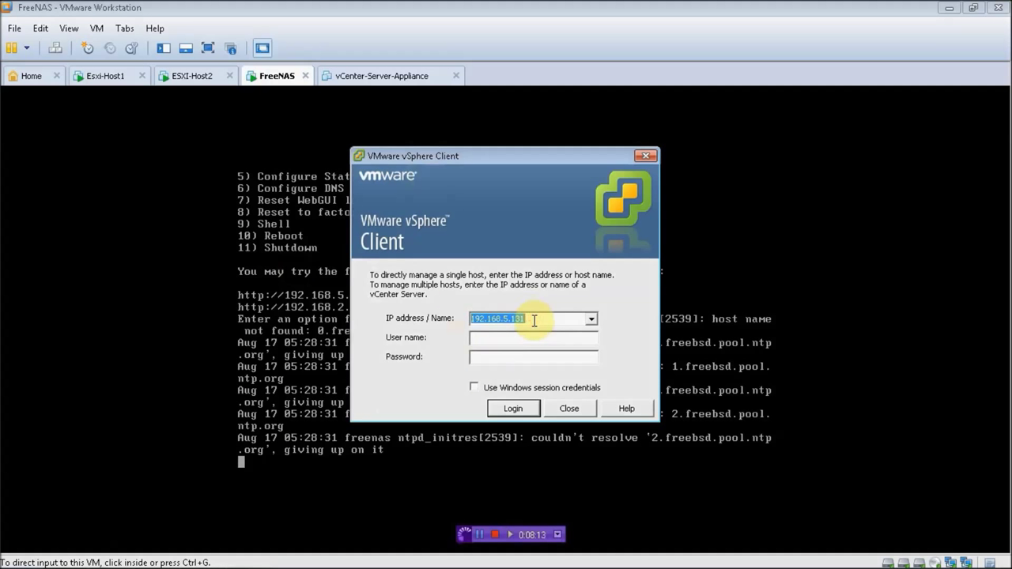
key("BackSpace")
key("BackSpace")
key("BackSpace")
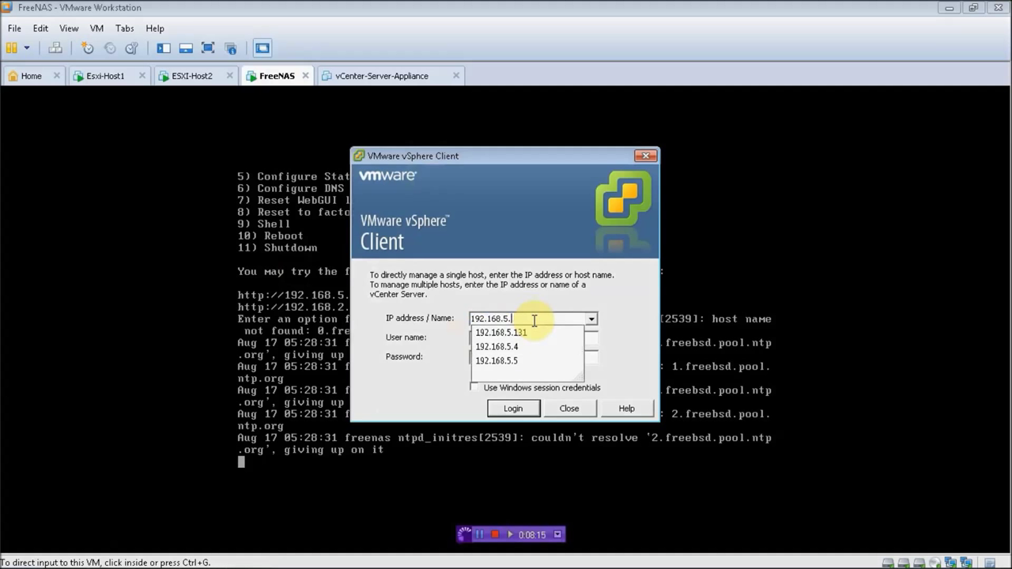
type("3")
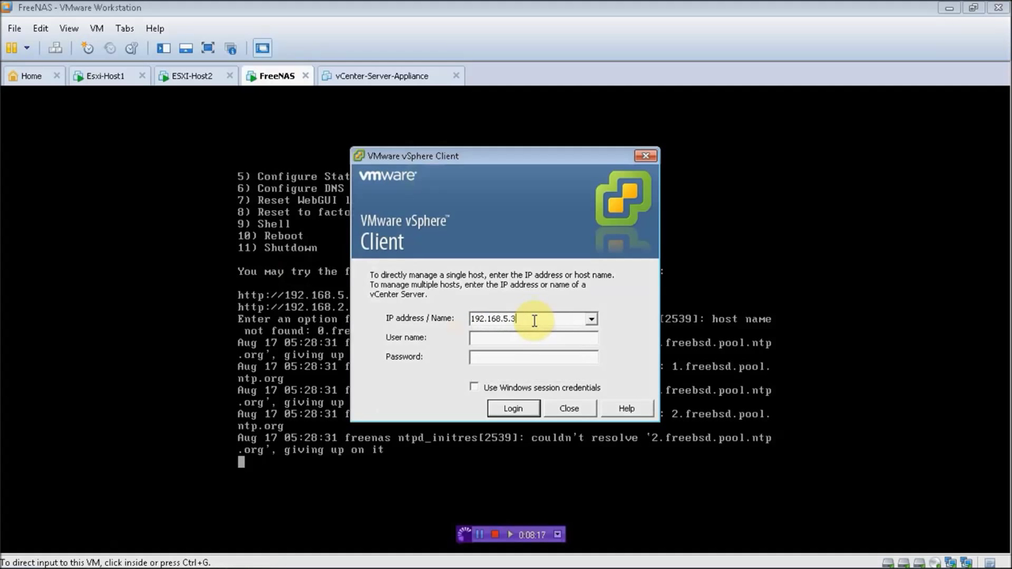
type("ROOT")
key("Tab")
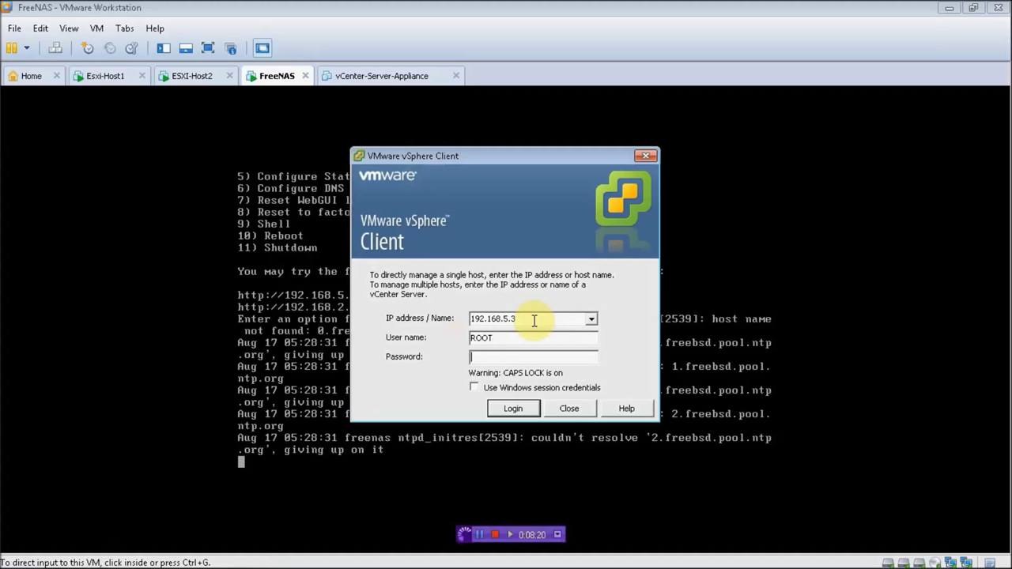
left_click(509, 336)
double_click(507, 337)
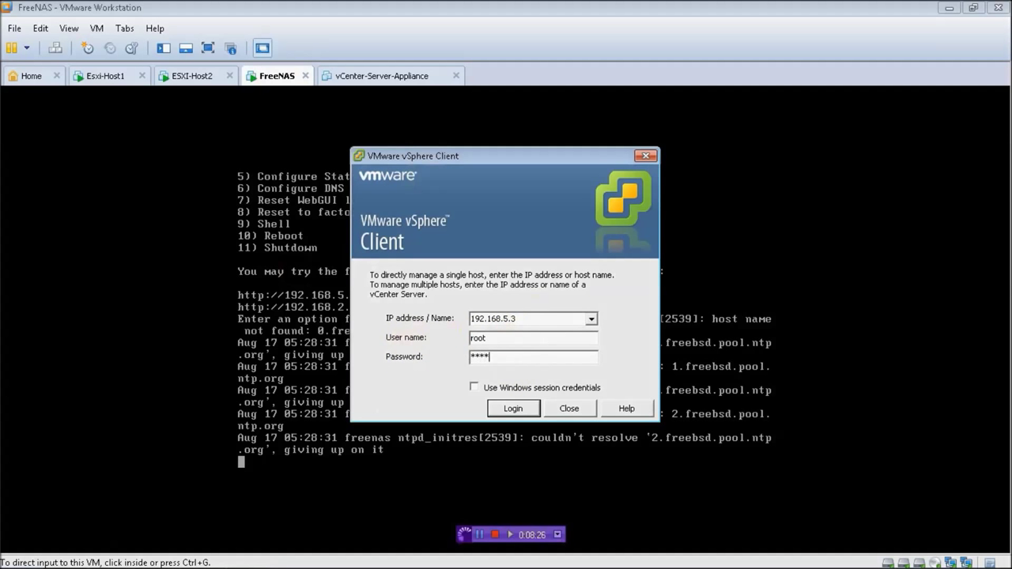
key("Return")
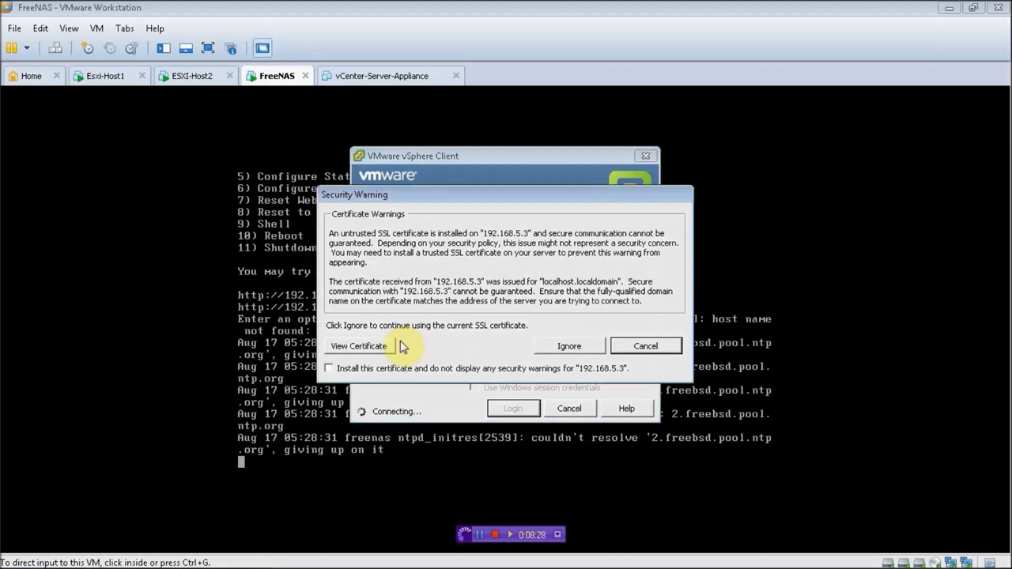
Step: Permanently trust the host's certificate and dismiss the evaluation licence notice
left_click(371, 371)
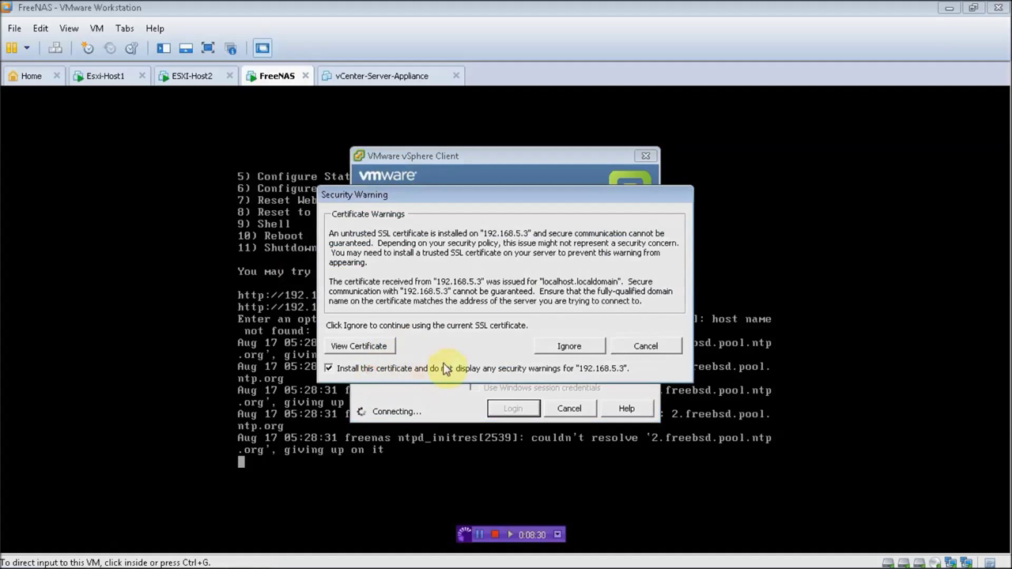
left_click(566, 345)
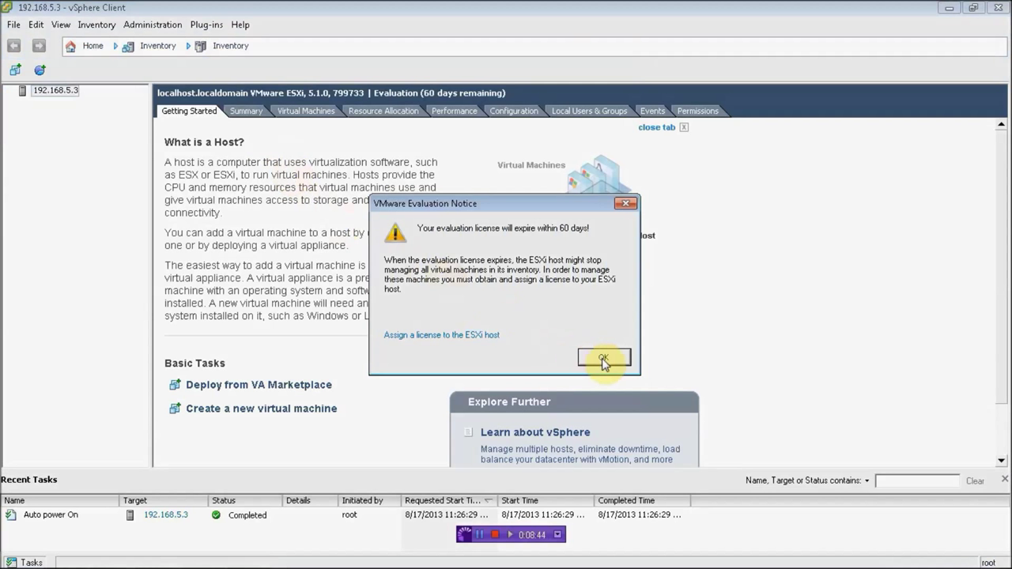
left_click(604, 358)
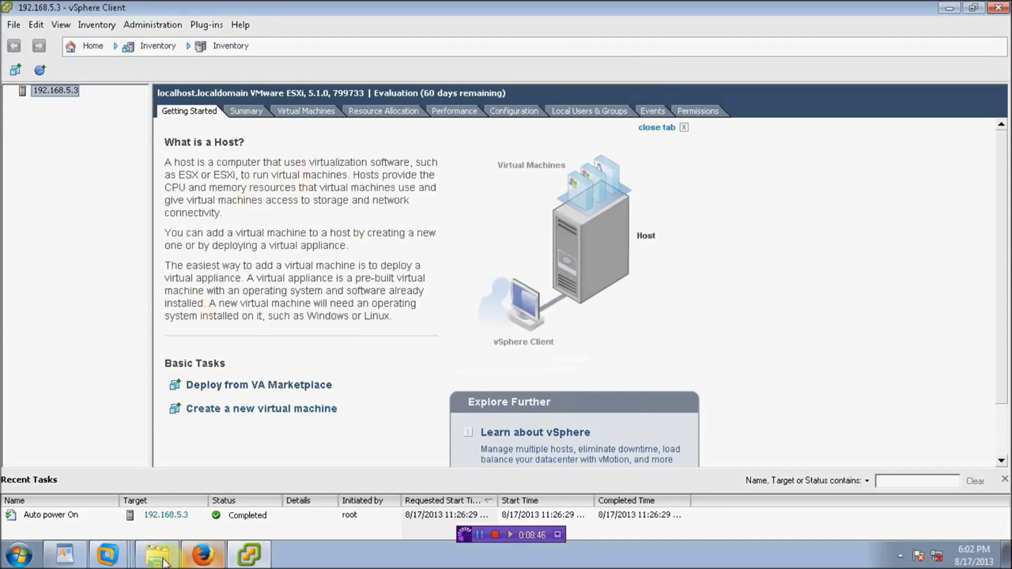
mouse_move(248, 563)
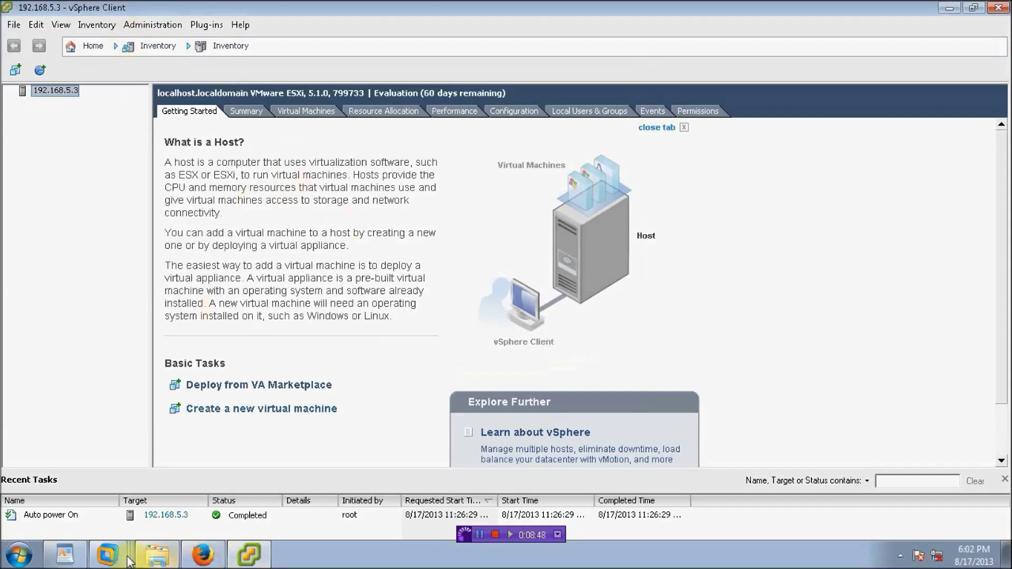
mouse_move(109, 558)
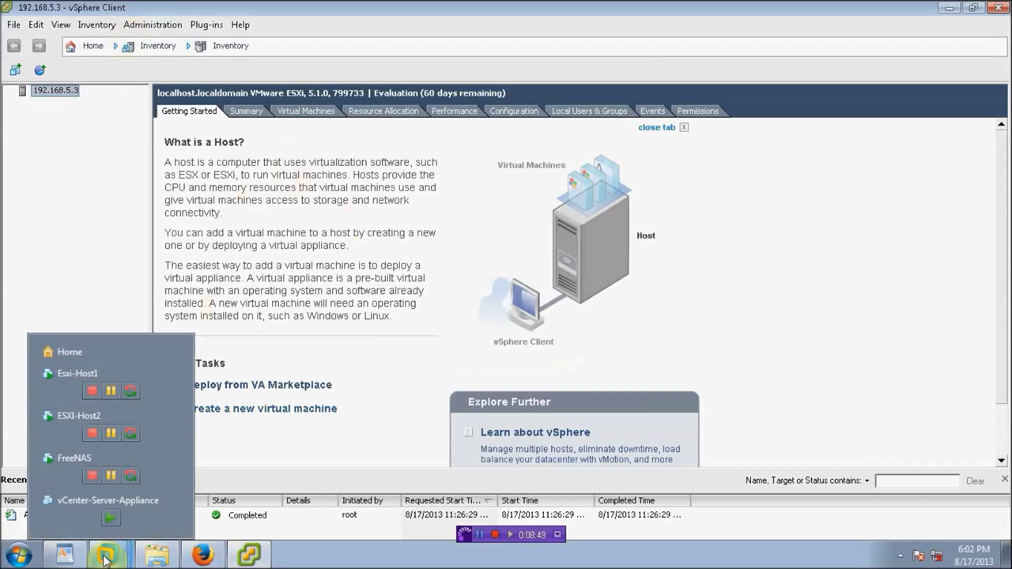
Step: Open Esxi-Host1's VM settings and check Network Adapter 2's connection against the network notes
left_click(41, 382)
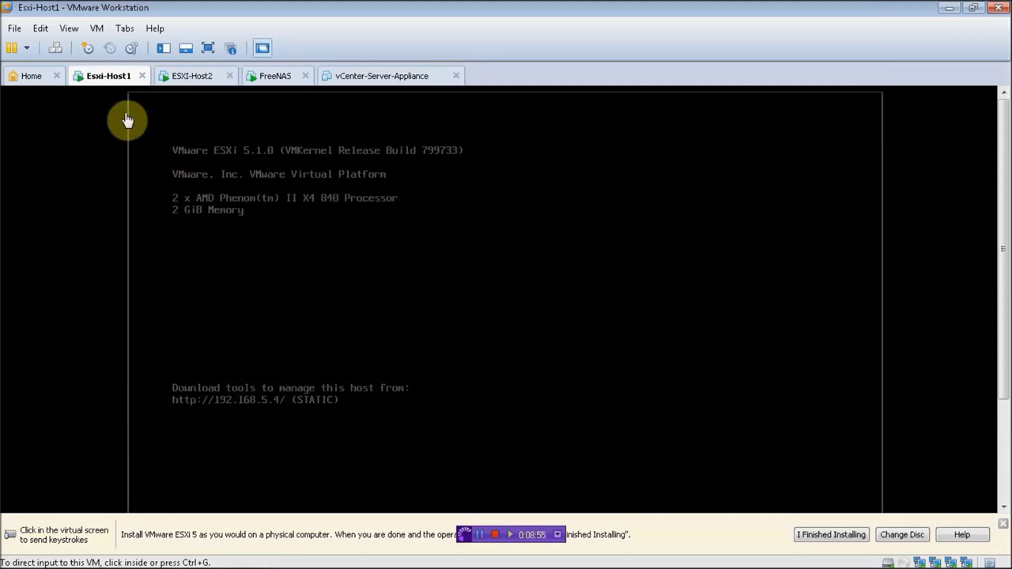
left_click(98, 28)
left_click(122, 238)
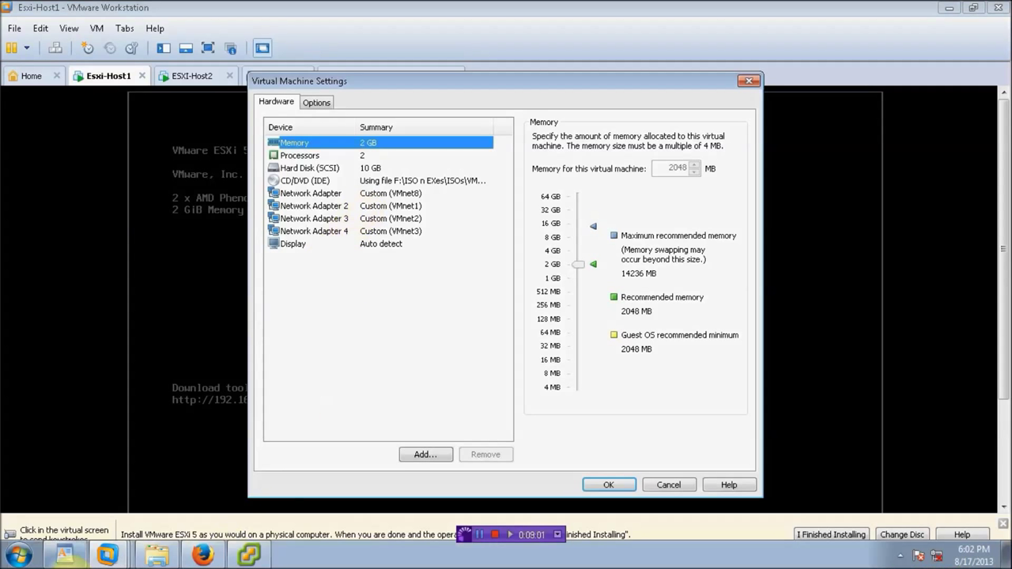
left_click(63, 557)
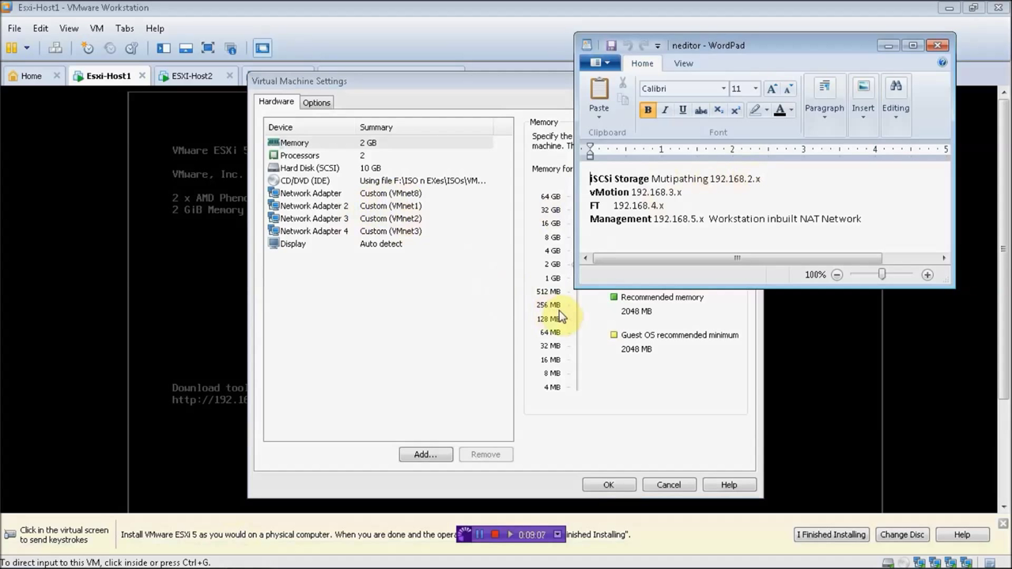
left_click(412, 207)
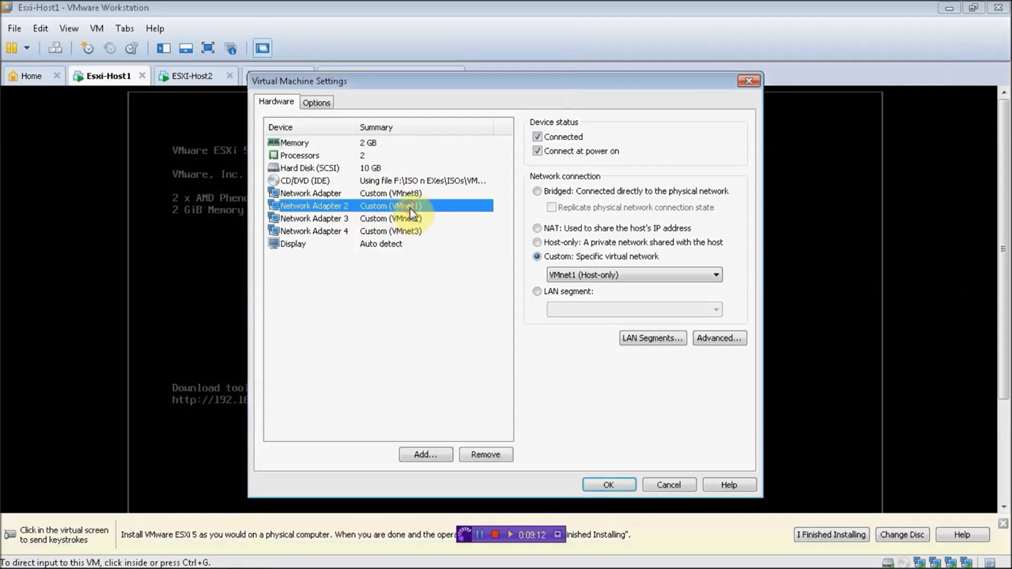
Step: Add a network adapter on Custom VMnet1 (Host-only) to Esxi-Host1, save, and move to ESXI-Host2
left_click(422, 456)
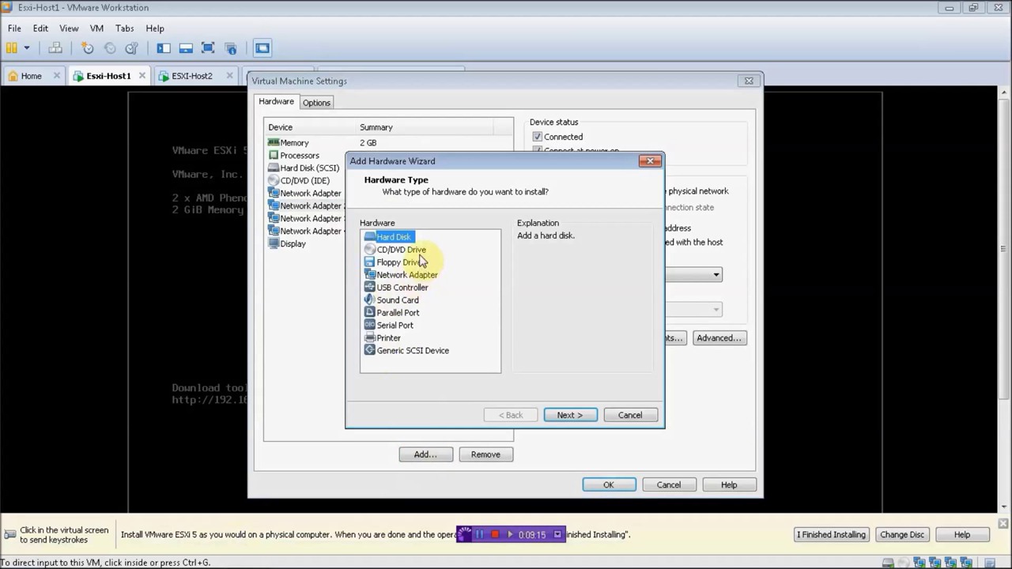
left_click(407, 275)
left_click(562, 415)
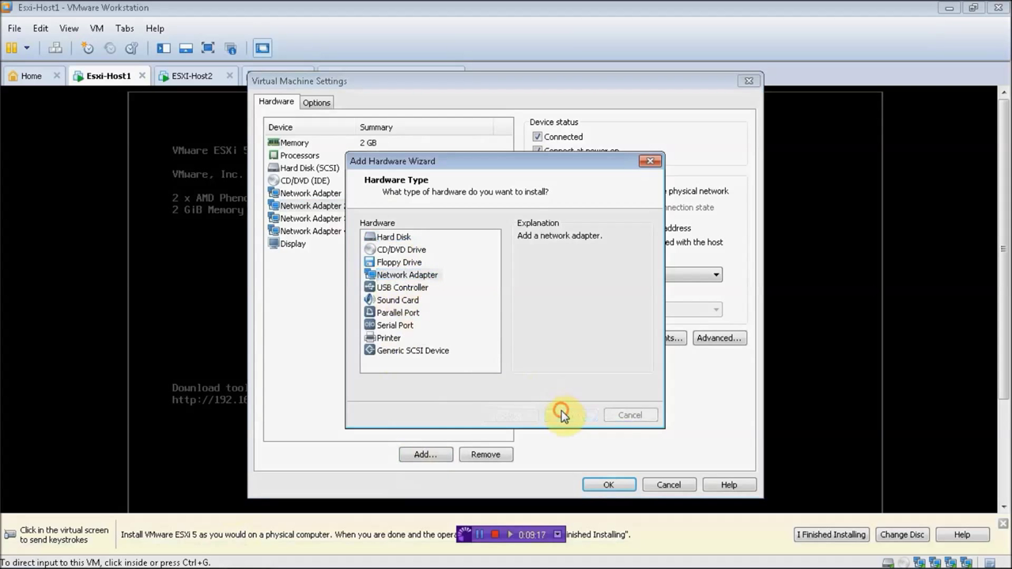
left_click(399, 305)
left_click(406, 324)
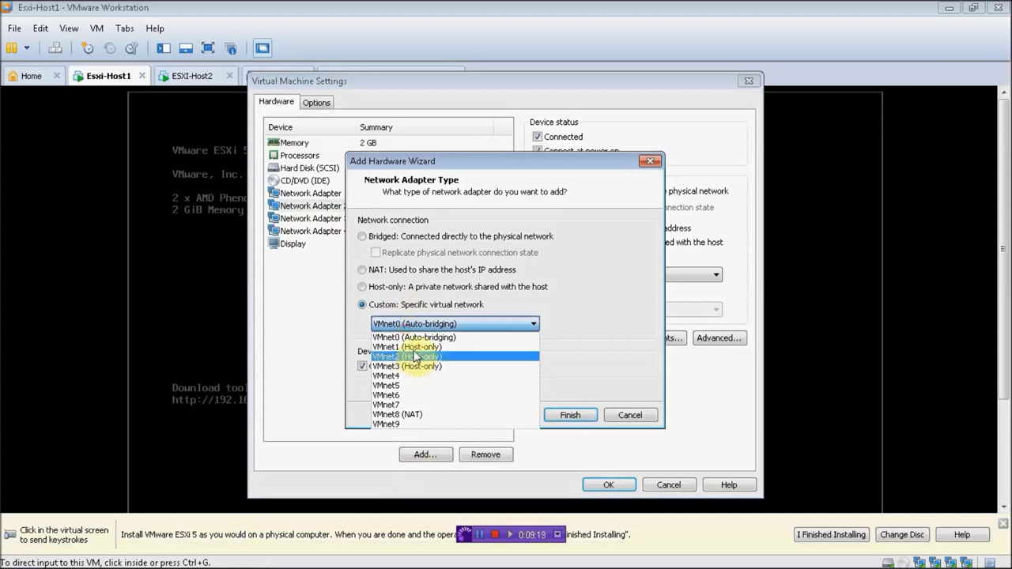
left_click(414, 346)
left_click(571, 416)
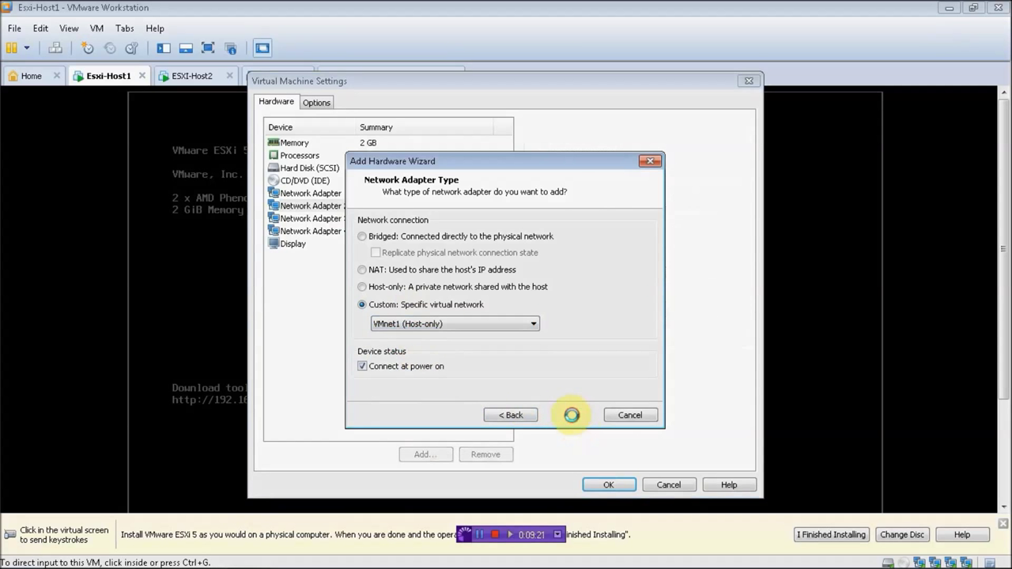
left_click(603, 484)
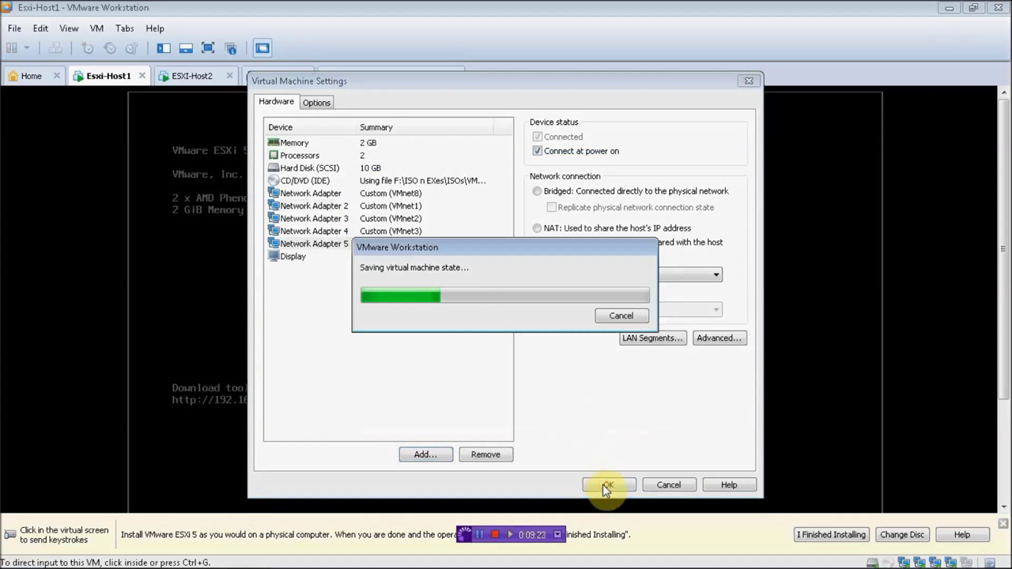
left_click(181, 80)
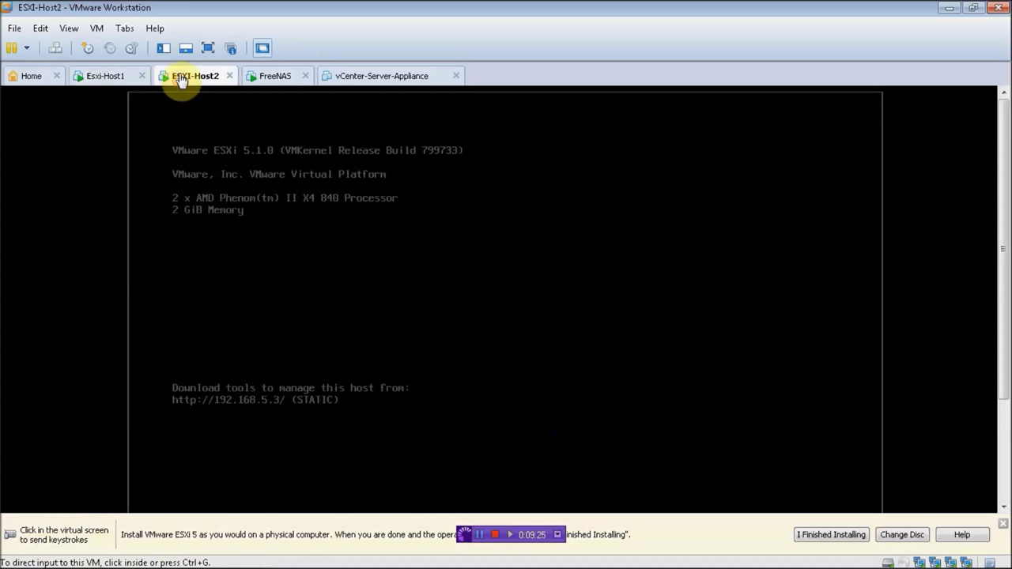
Step: Give ESXI-Host2 a new network adapter on Custom VMnet1 (Host-only) and save its settings
left_click(41, 28)
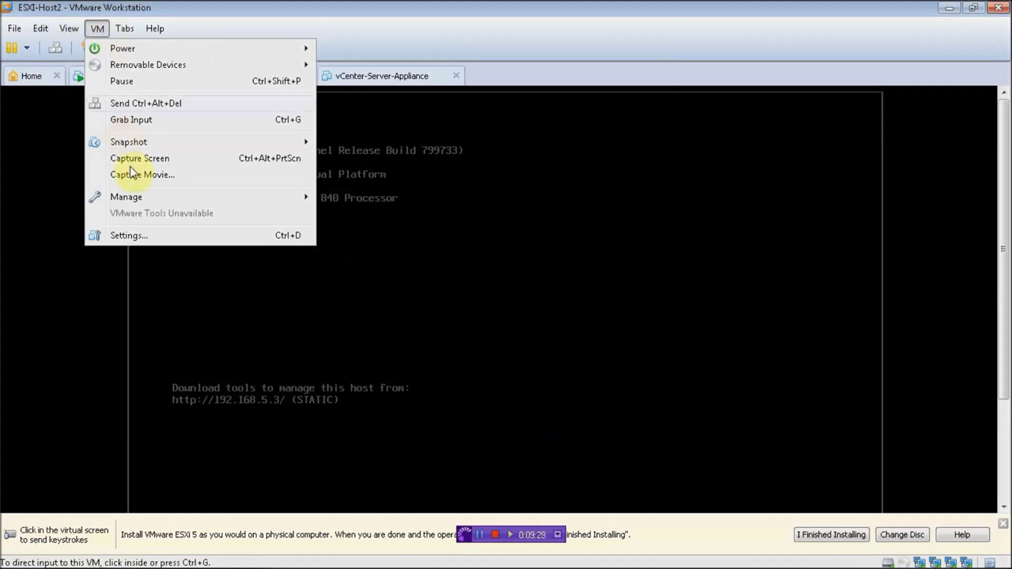
left_click(137, 237)
left_click(425, 453)
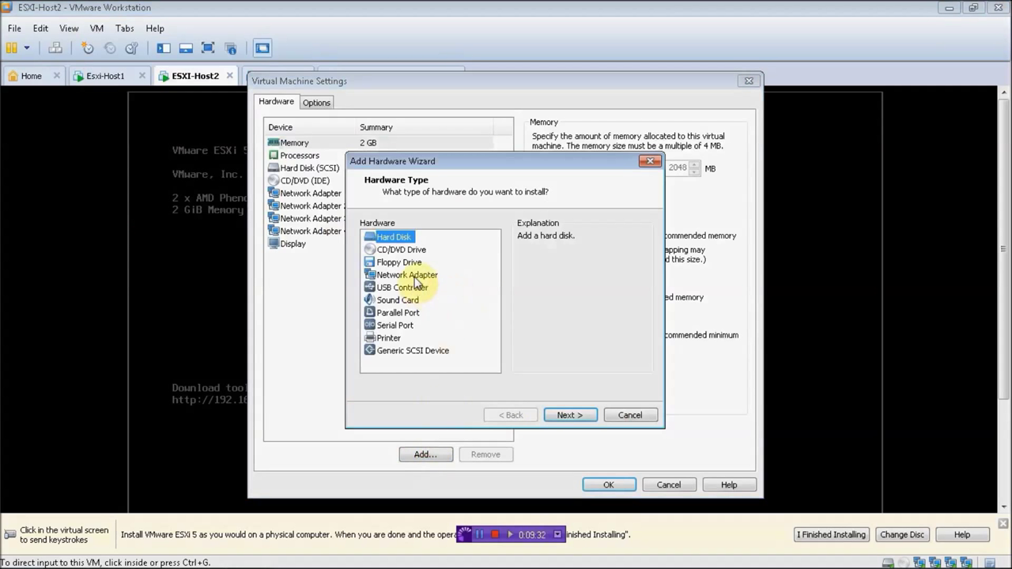
left_click(413, 275)
left_click(571, 415)
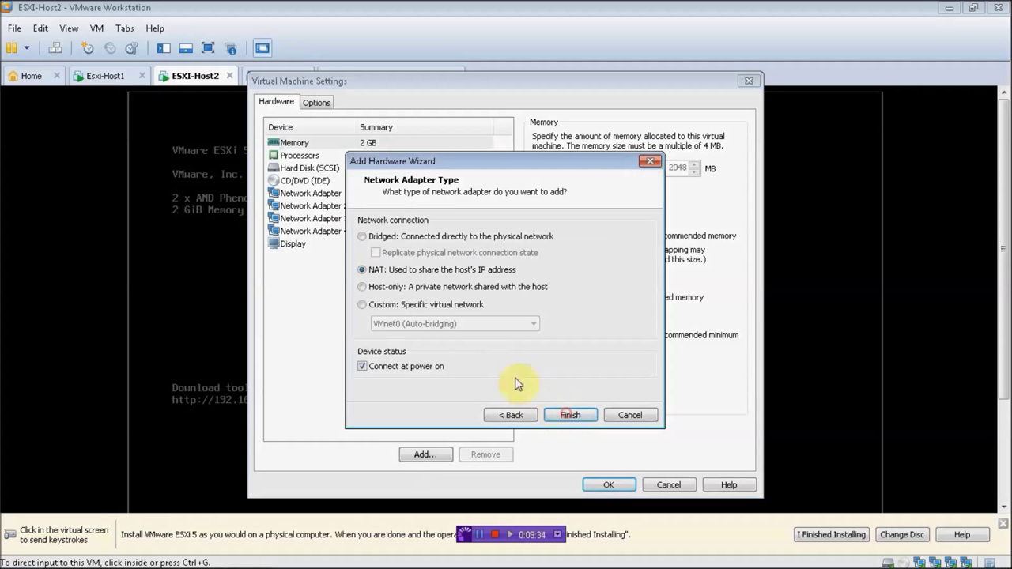
left_click(425, 307)
left_click(415, 323)
left_click(401, 360)
left_click(571, 416)
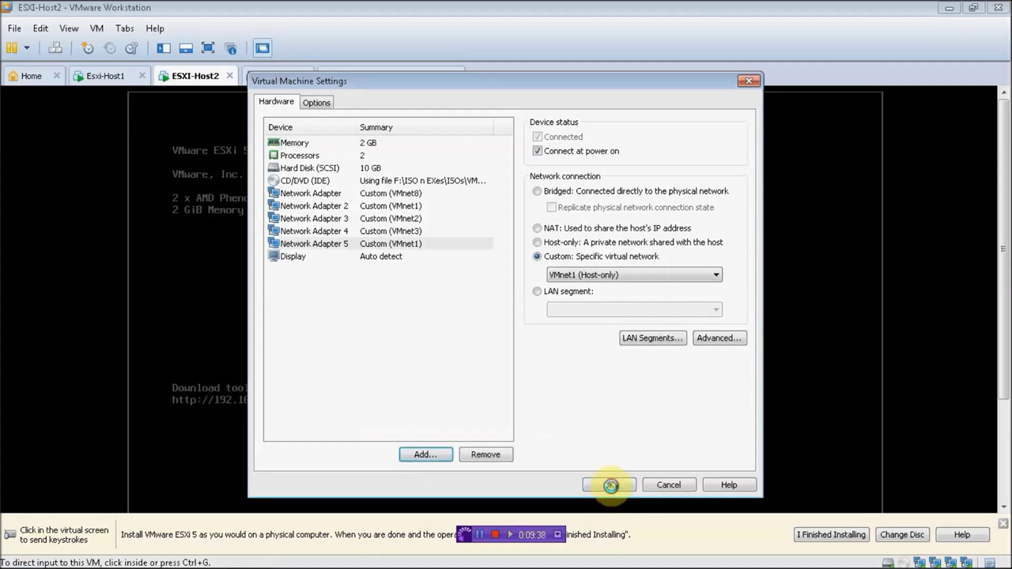
left_click(610, 485)
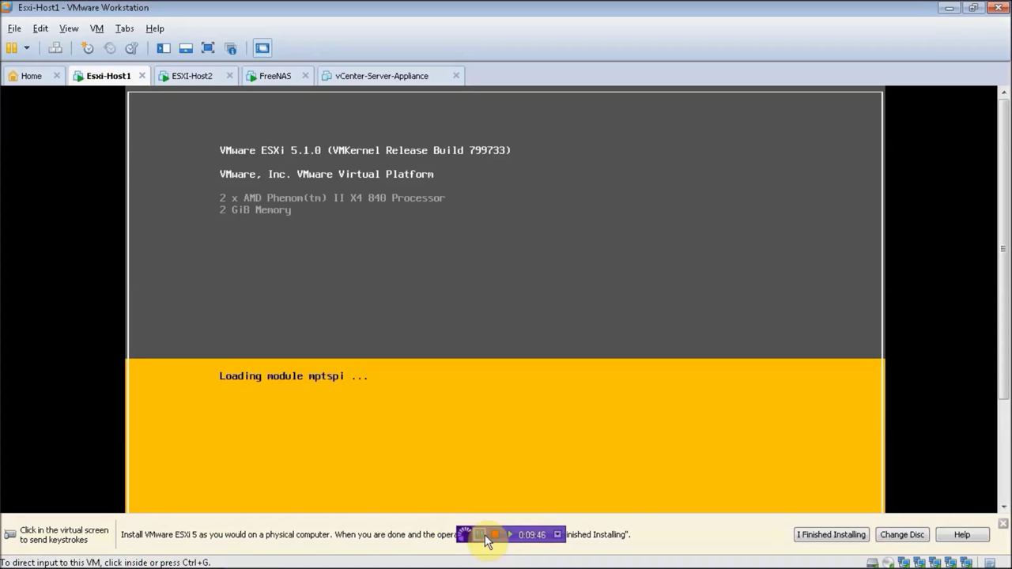
Step: Confirm both ESXi hosts have booted, log in to 192.168.5.3, and dismiss the evaluation notice
left_click(200, 76)
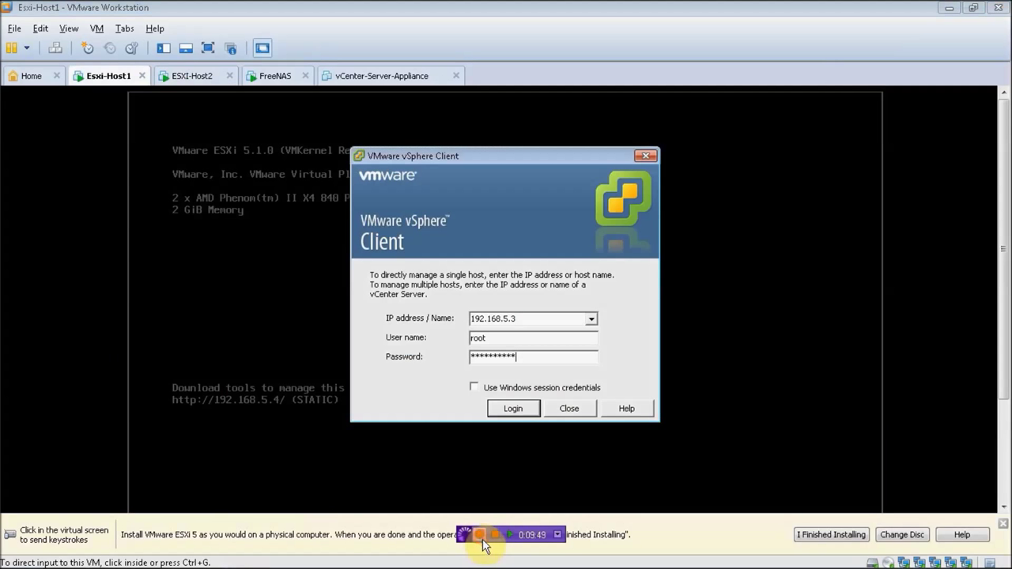
left_click(482, 540)
left_click(514, 410)
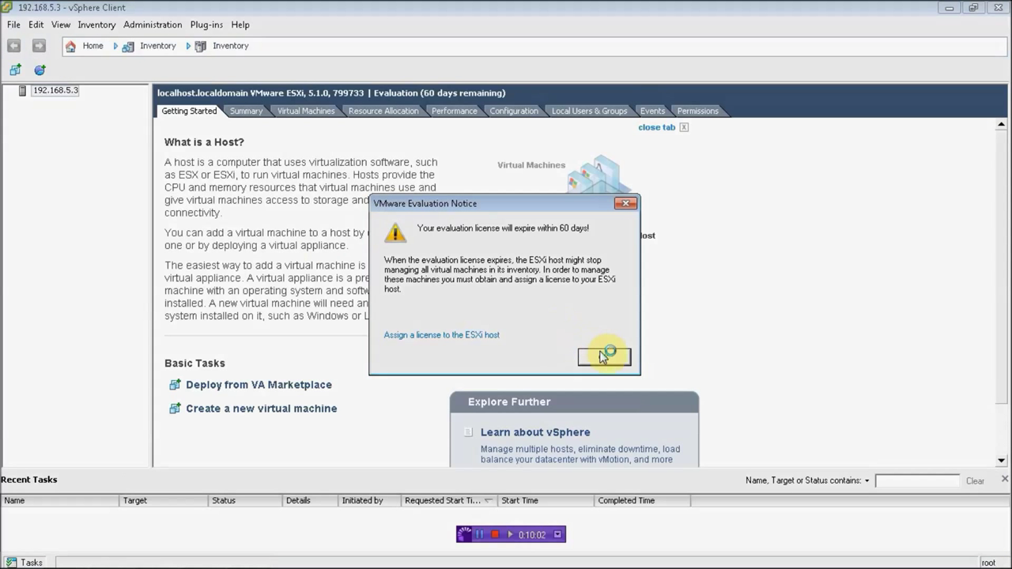
left_click(603, 357)
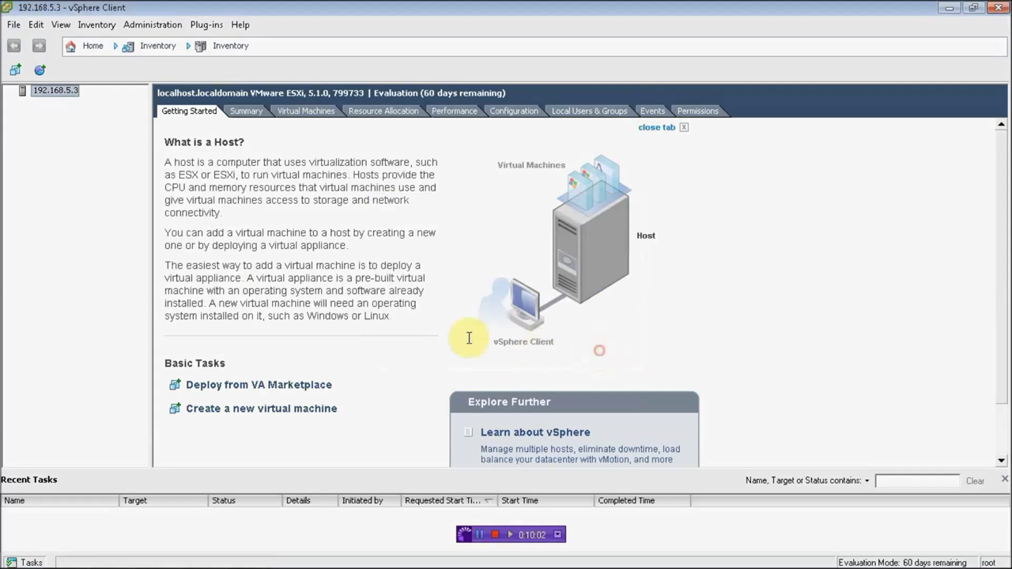
Step: Start a new VMkernel connection from the host's networking configuration, creating a switch on vmnic1
left_click(492, 115)
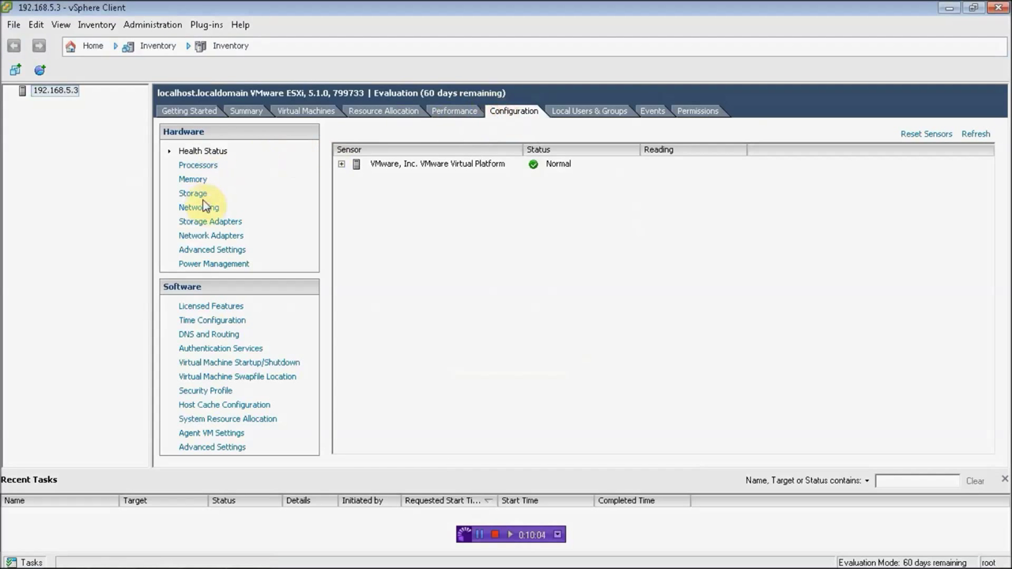
left_click(202, 209)
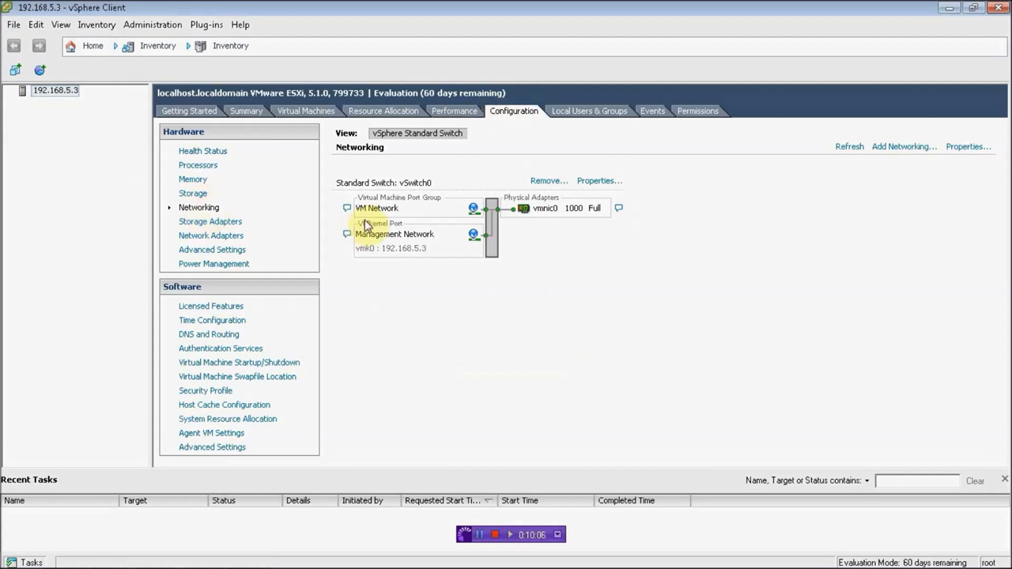
left_click(905, 147)
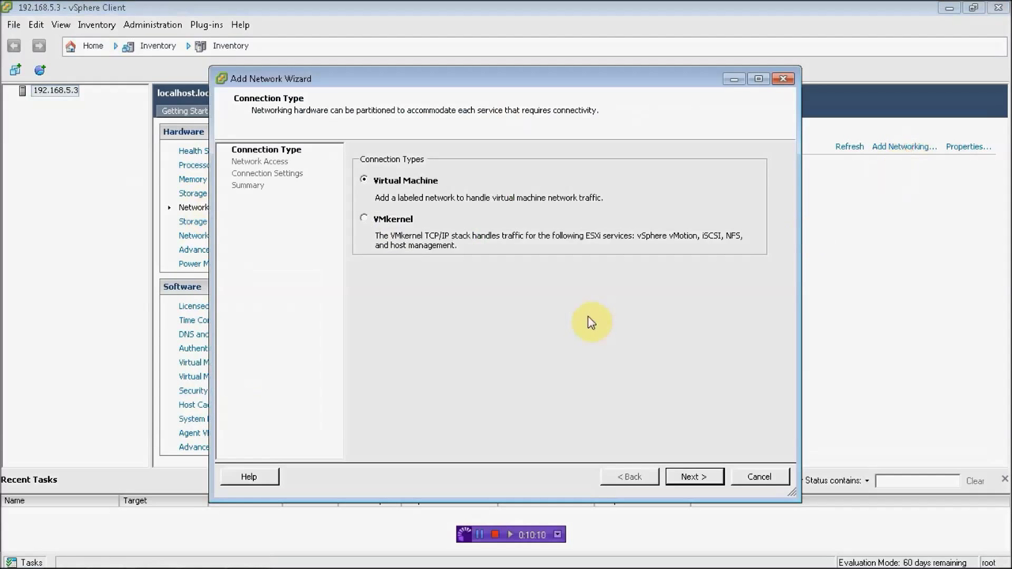
left_click(393, 221)
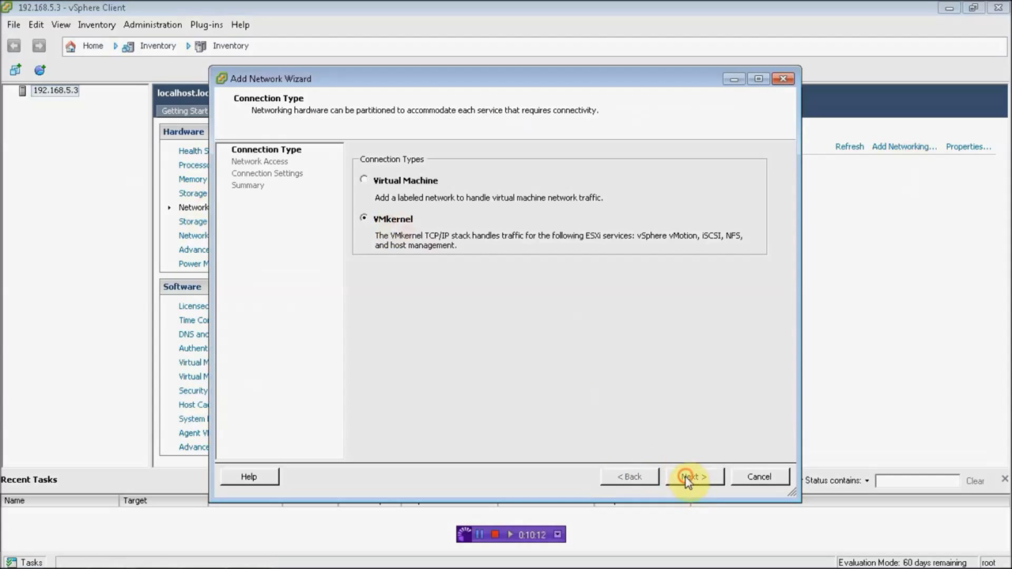
left_click(687, 477)
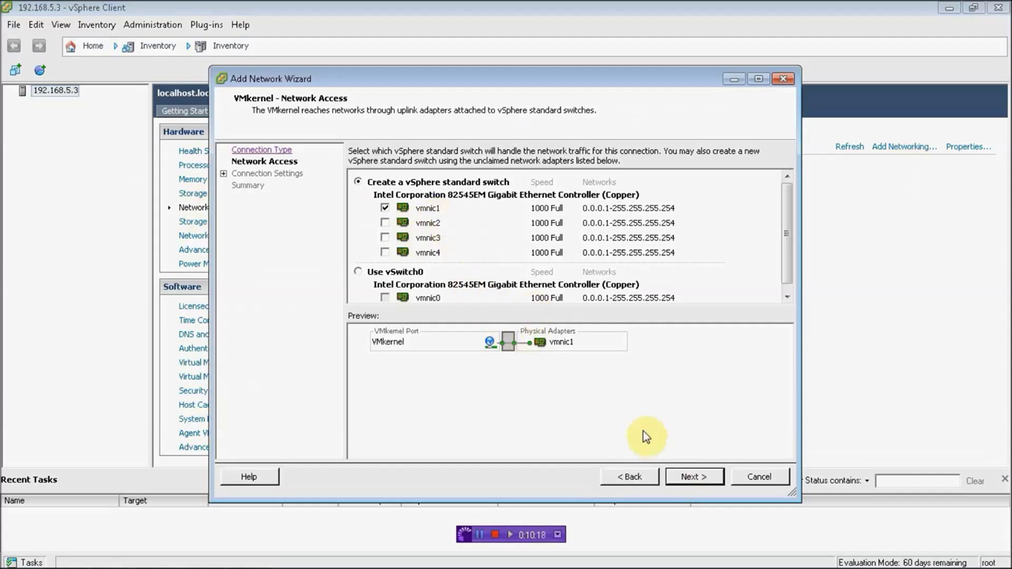
left_click(692, 479)
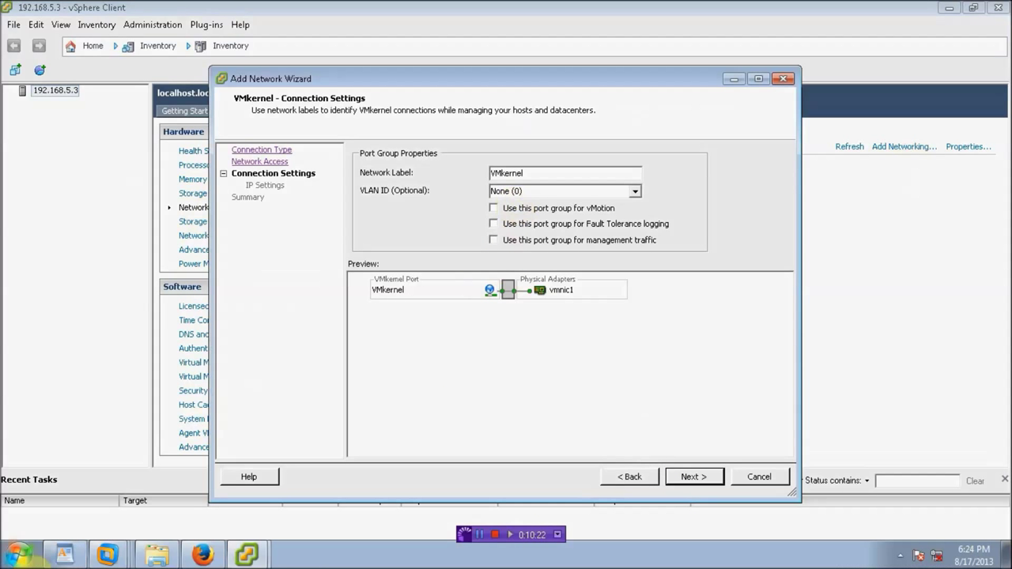
Step: Label the port group iSCSI, obtain IP settings automatically, and finish creating vSwitch1
left_click(313, 558)
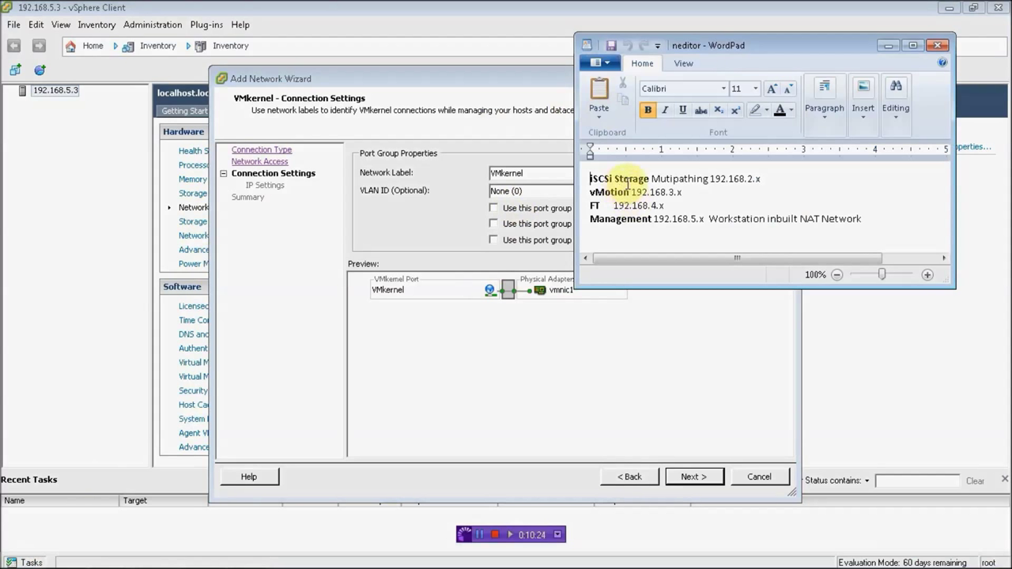
left_click(885, 50)
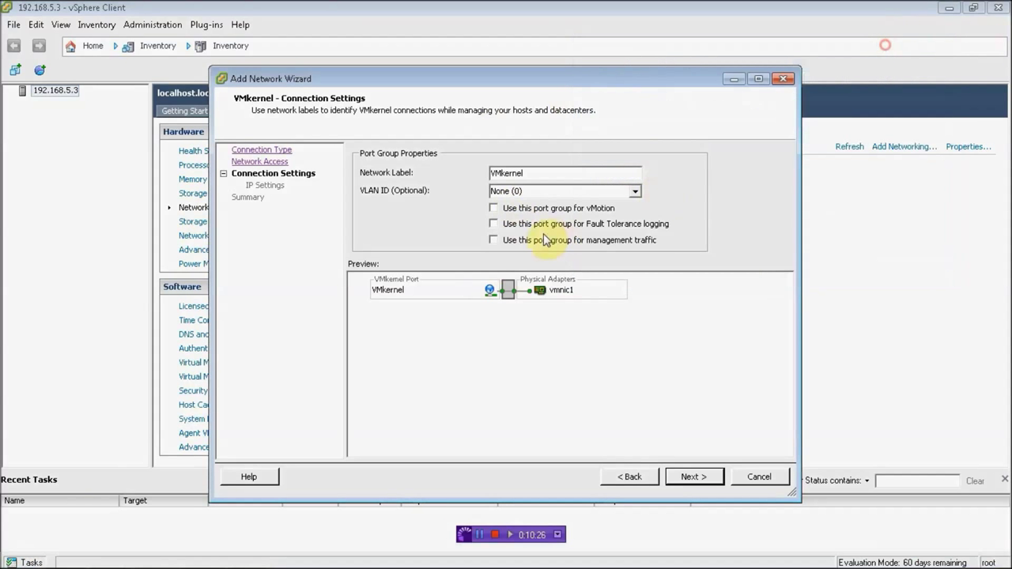
double_click(547, 174)
type("iSCSI")
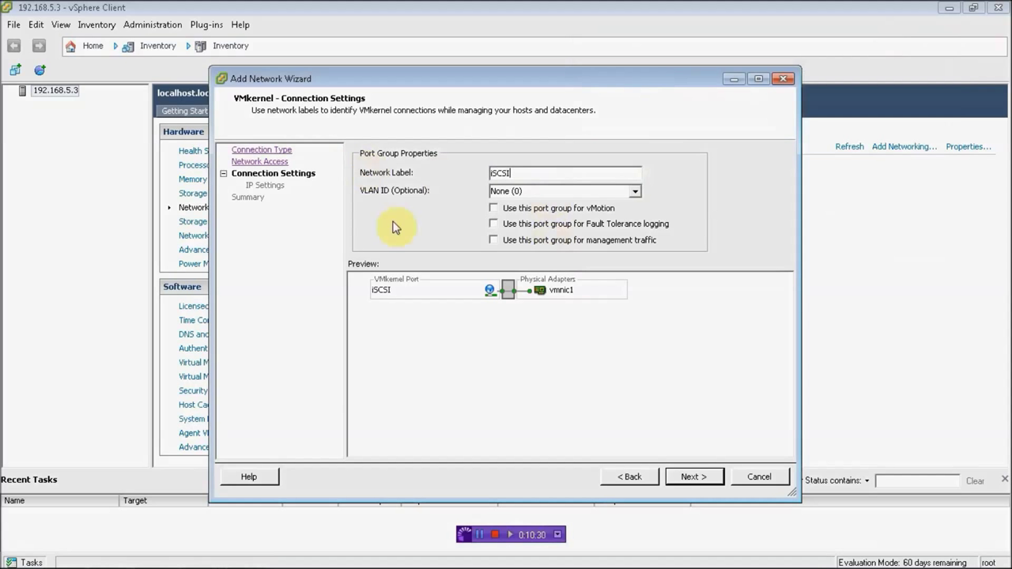
left_click(695, 477)
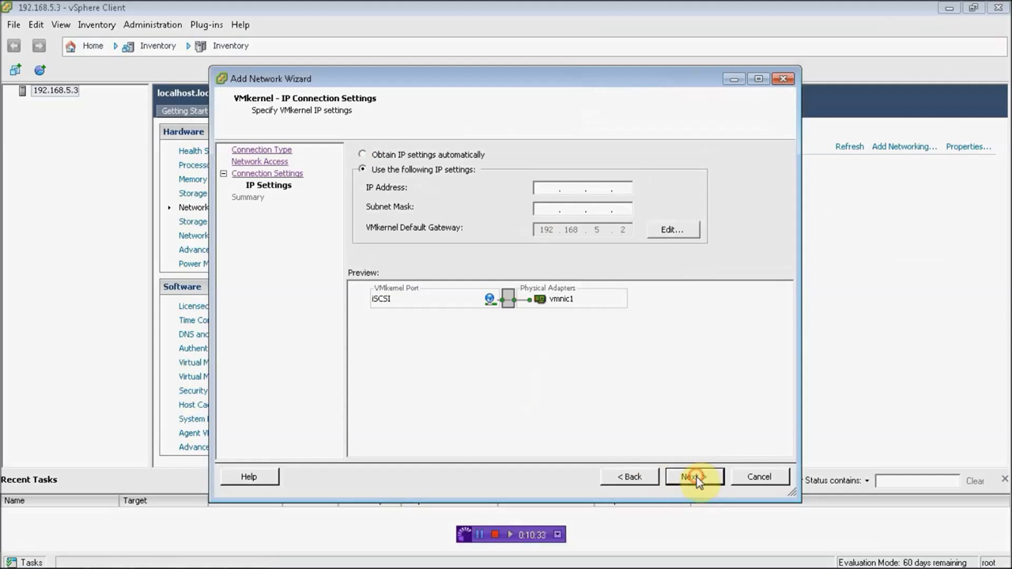
left_click(442, 155)
left_click(693, 476)
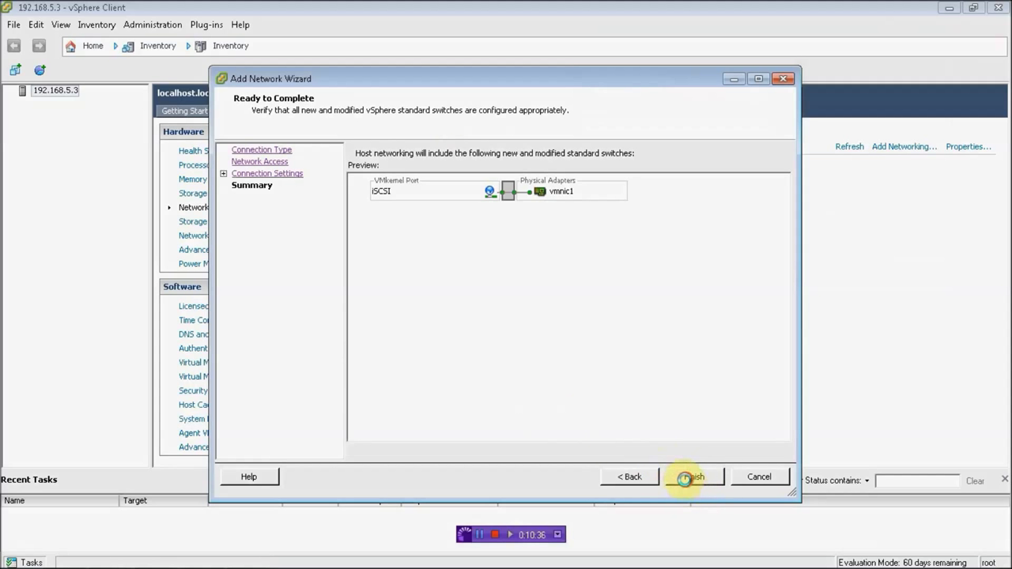
left_click(691, 477)
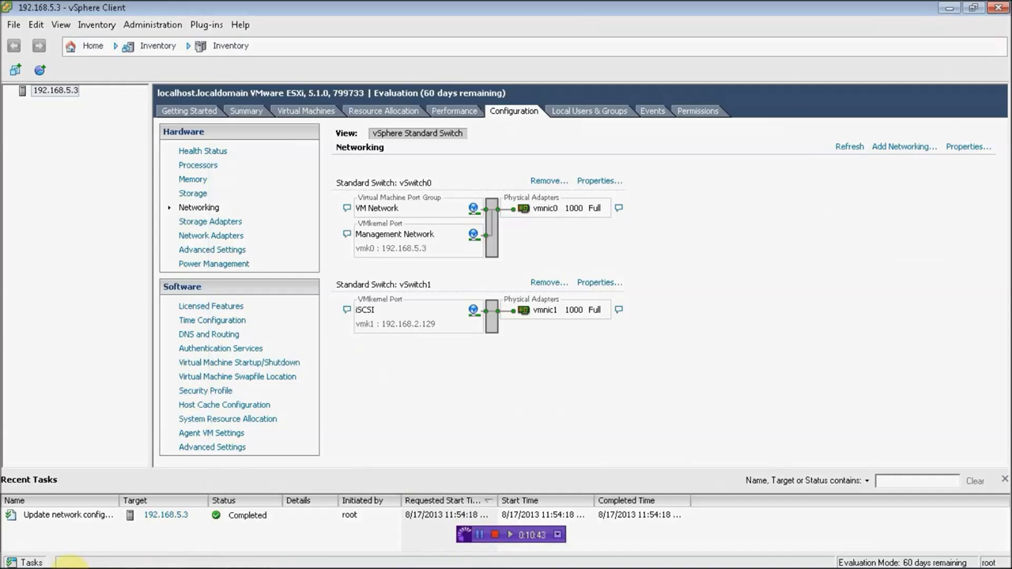
Step: Start a VMkernel connection on a new switch using vmnic2, checking the IP addressing notes
left_click(884, 148)
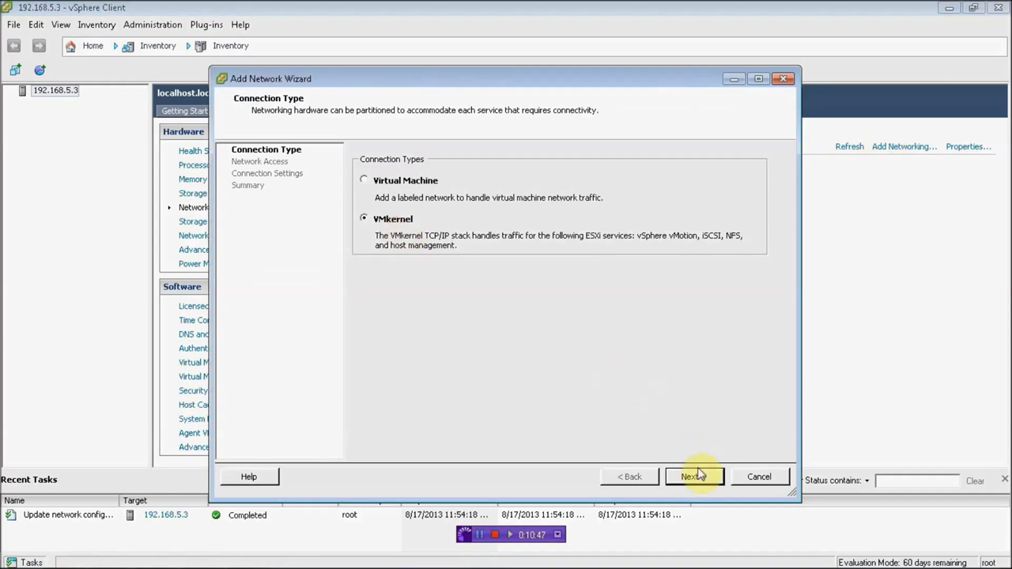
left_click(696, 477)
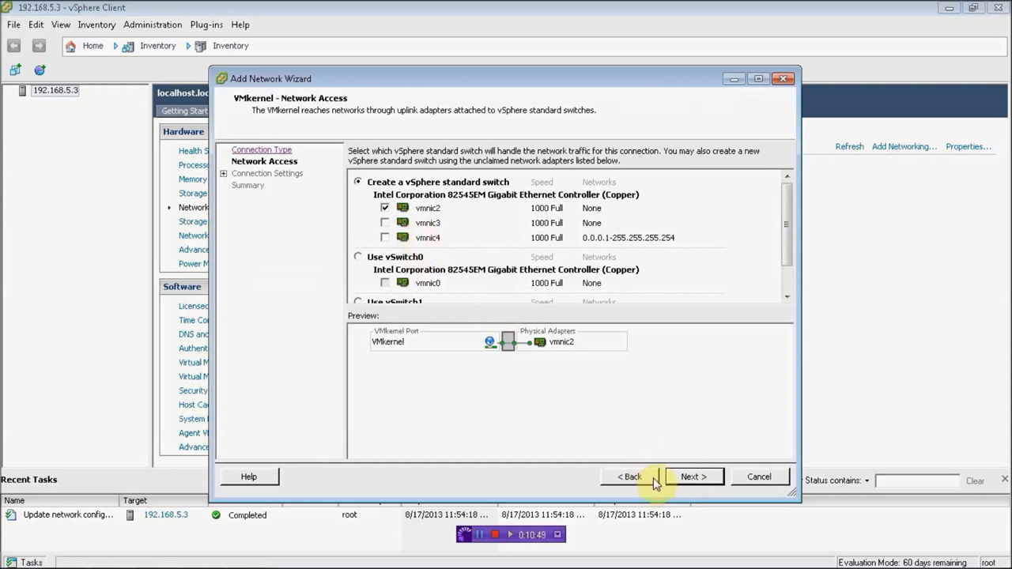
left_click(680, 477)
left_click(66, 555)
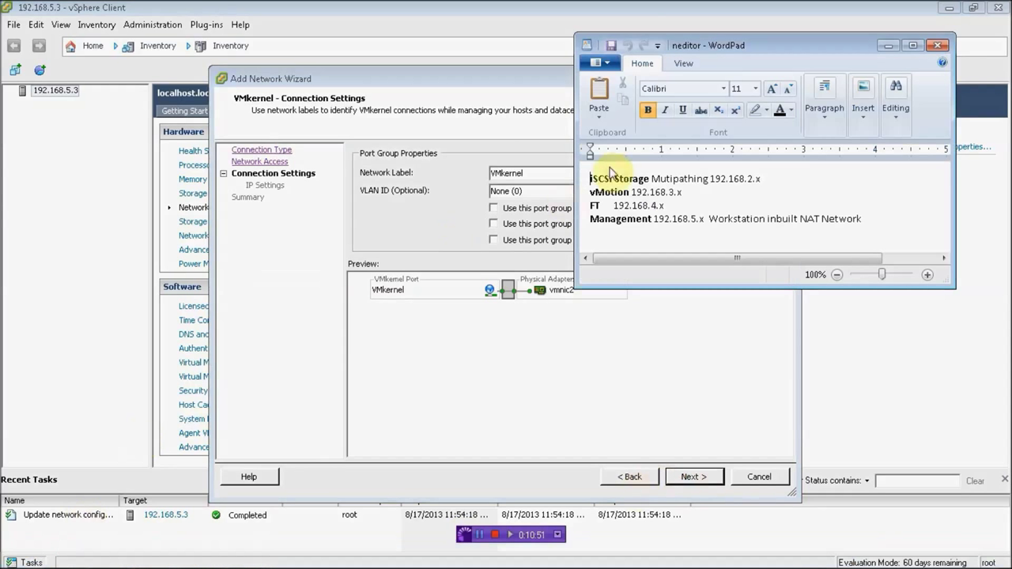
left_click(886, 45)
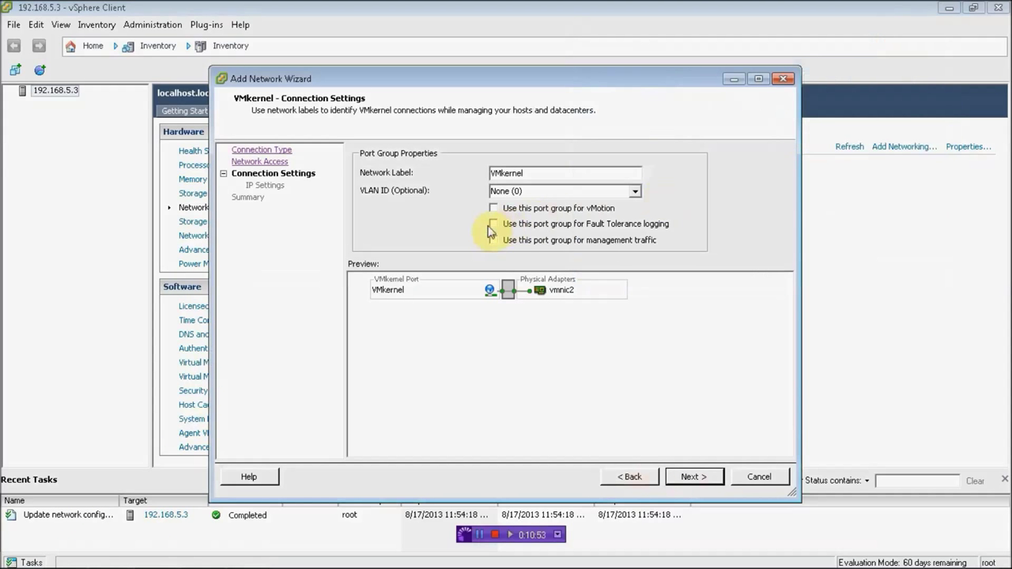
Step: Enable vMotion, label the port group VMotion, obtain IP automatically, and finish creating vSwitch2
left_click(493, 208)
left_click(540, 174)
left_click_drag(540, 174, 501, 174)
type("otion")
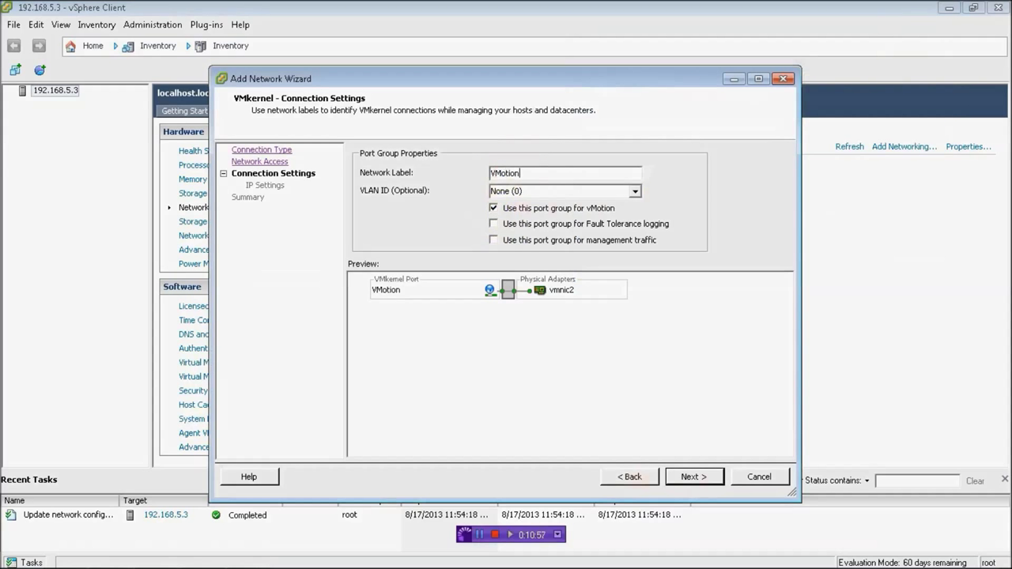
left_click(688, 478)
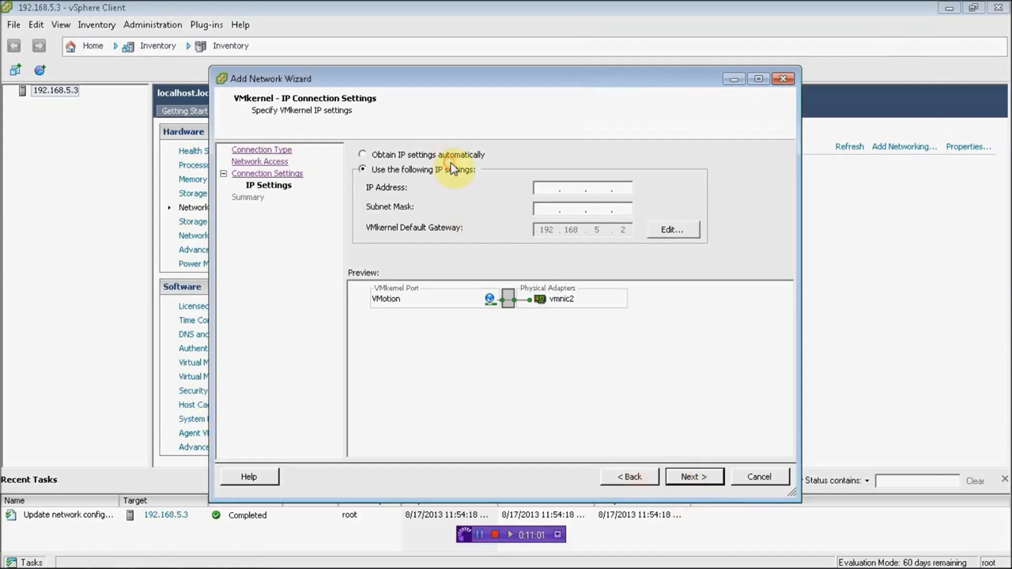
left_click(451, 155)
left_click(694, 477)
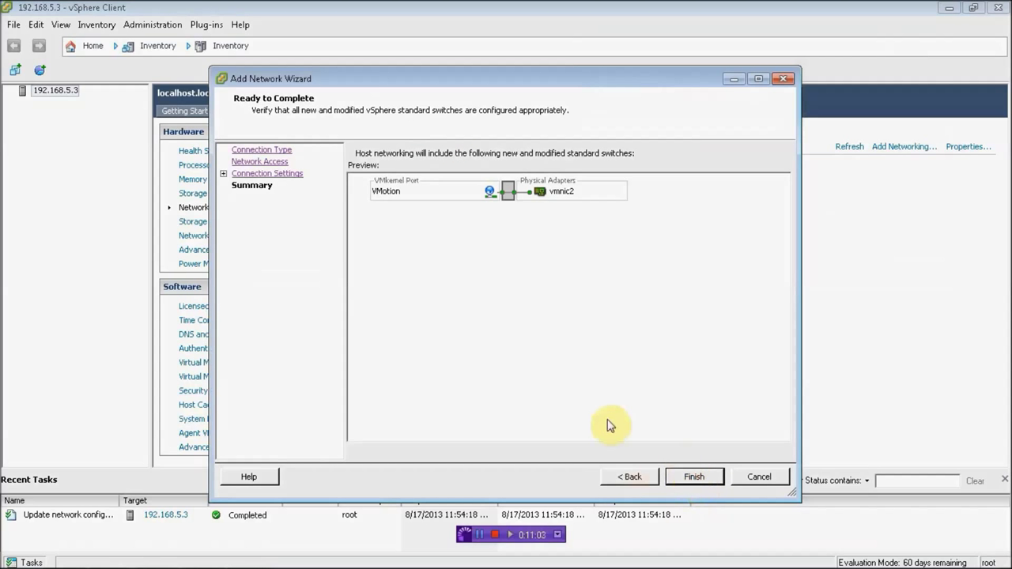
left_click(689, 478)
Step: Begin another Add Networking wizard with a VMkernel connection type
mouse_move(293, 563)
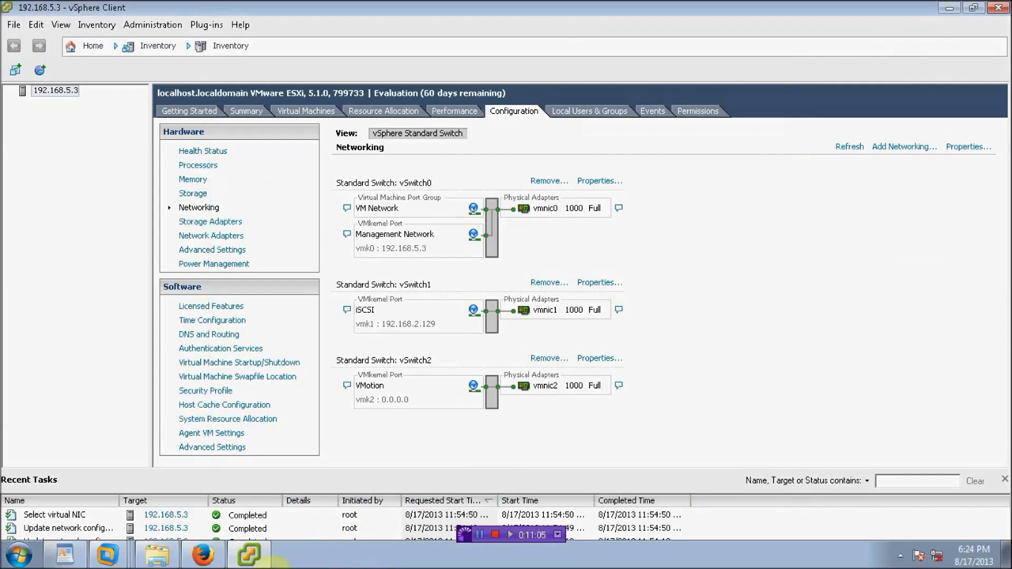
left_click(899, 147)
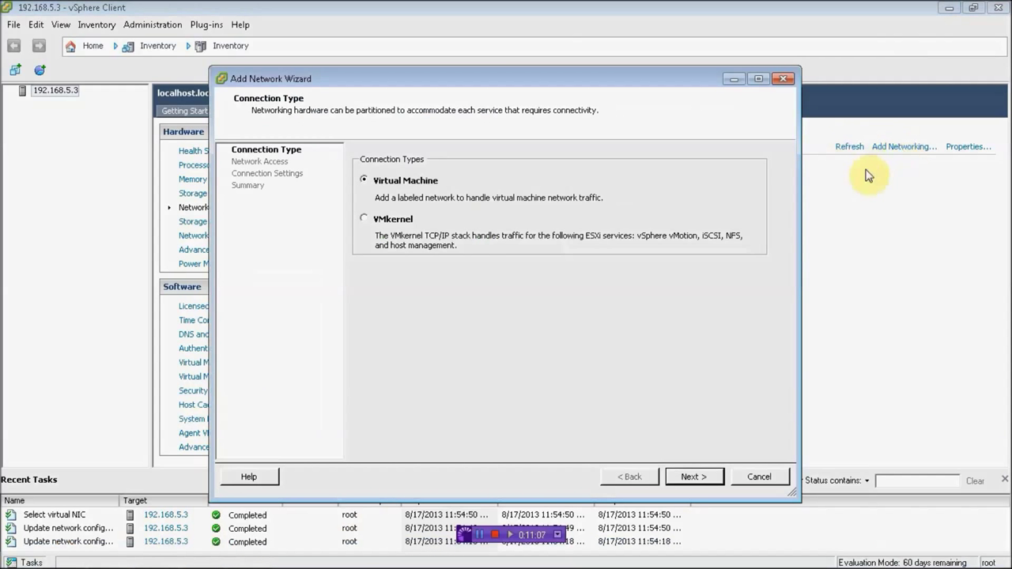
left_click(395, 219)
left_click(690, 478)
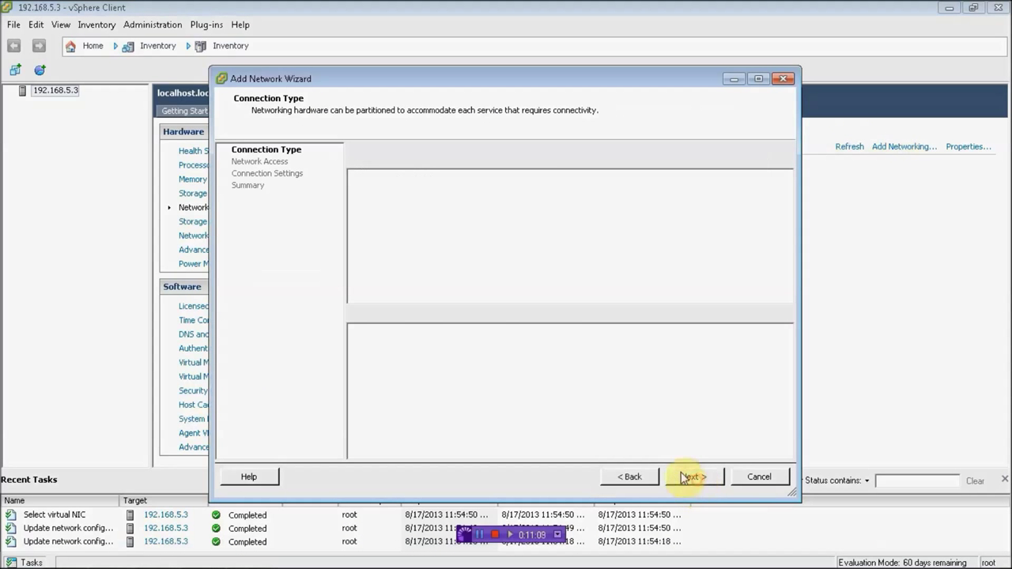
Step: Create vSwitch3 on vmnic3 with an FT port for Fault Tolerance logging and automatic IP
left_click(692, 478)
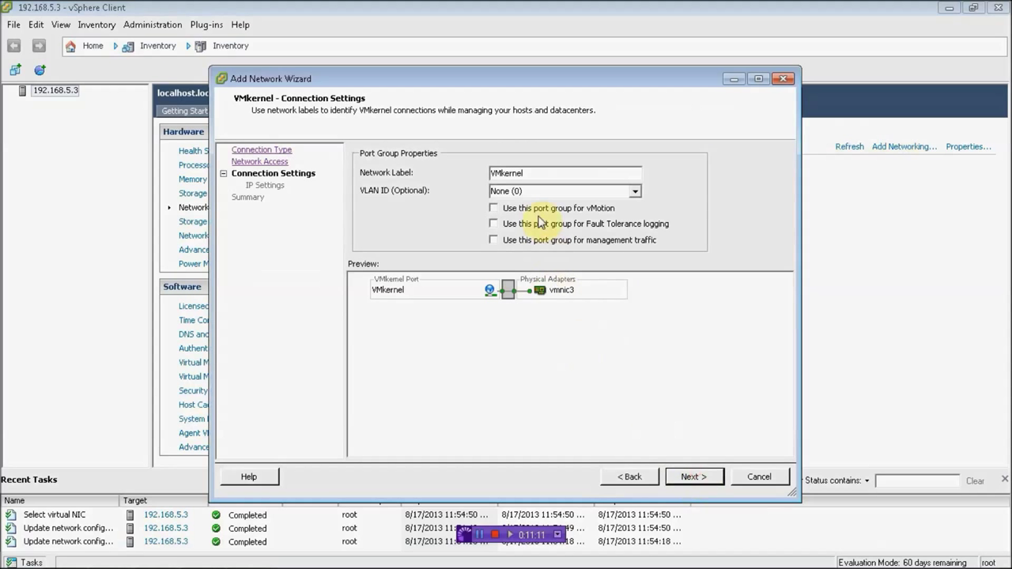
left_click_drag(530, 172, 400, 170)
type("FT")
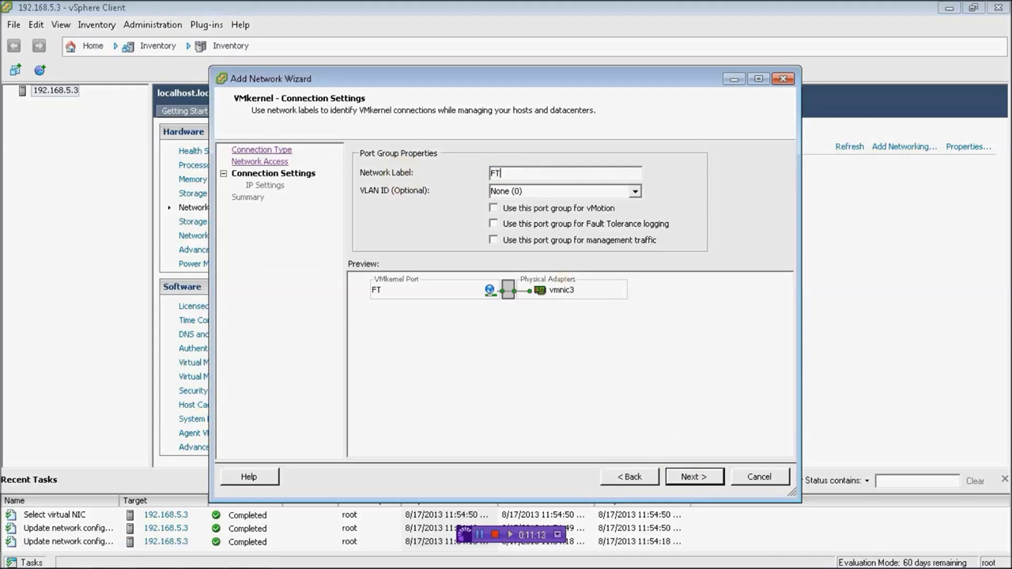
left_click(610, 224)
left_click(691, 477)
left_click(473, 156)
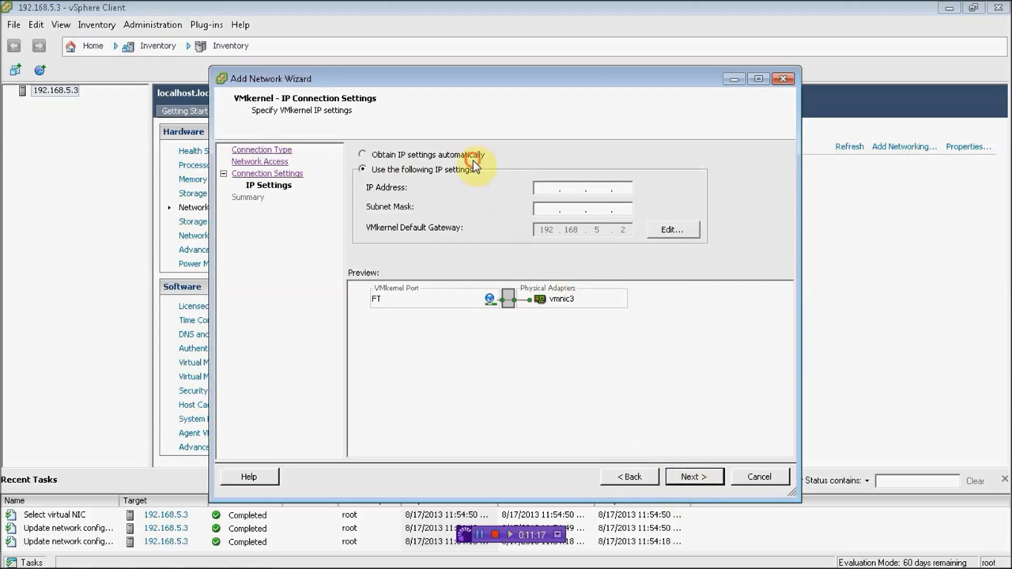
left_click(686, 484)
left_click(693, 477)
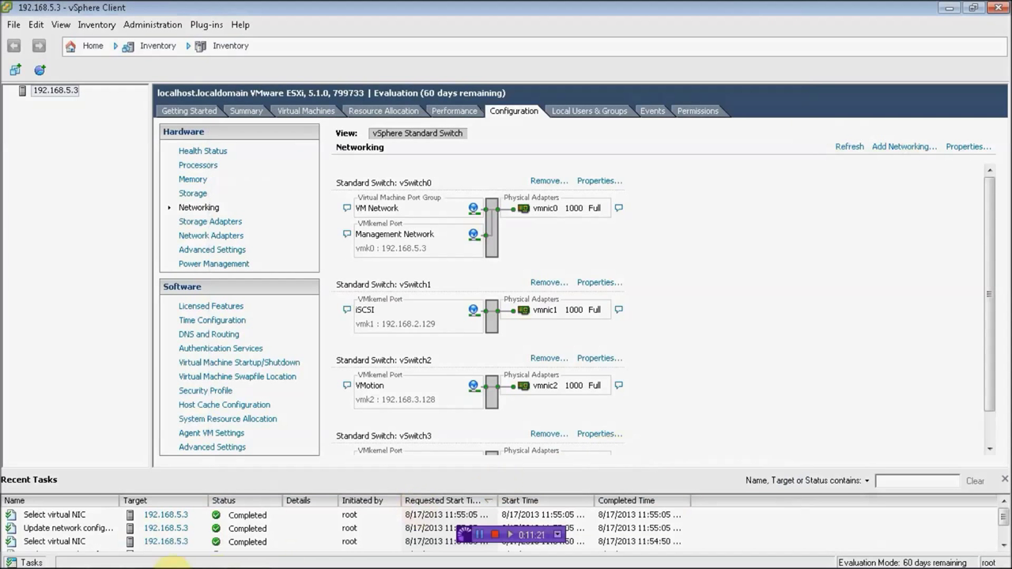
Step: Review the IP addressing notes and close the Recent Tasks list
left_click(65, 555)
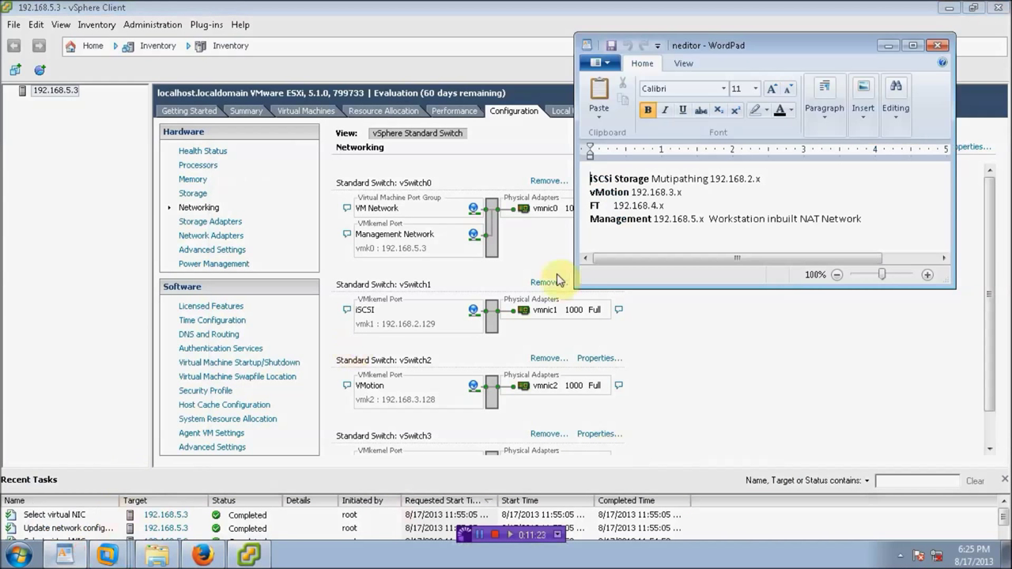
left_click(891, 46)
left_click_drag(988, 360, 972, 454)
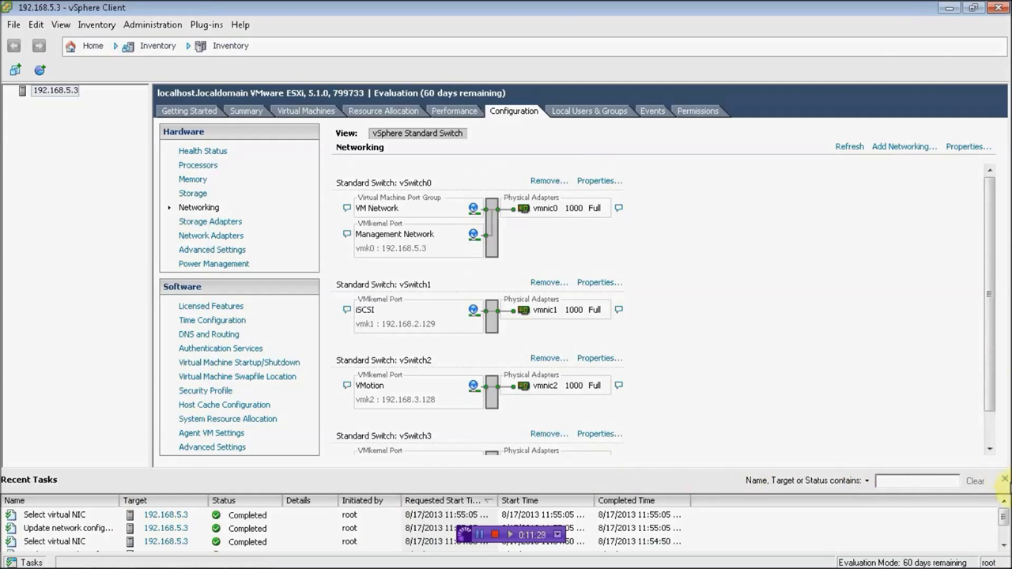
left_click(1006, 481)
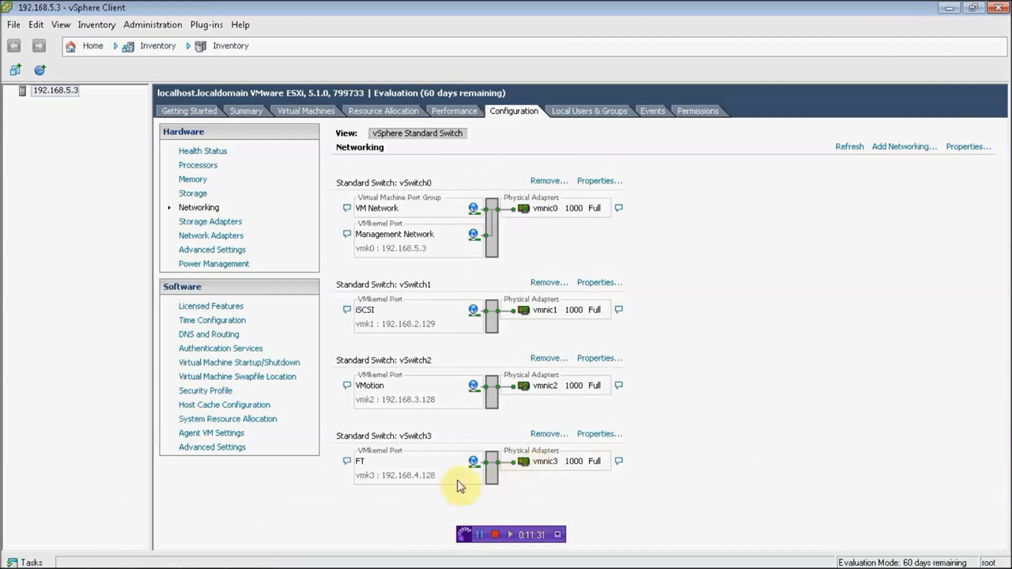
Step: Start a new VMkernel connection on a new switch using vmnic4
left_click(888, 148)
left_click(396, 221)
left_click(692, 477)
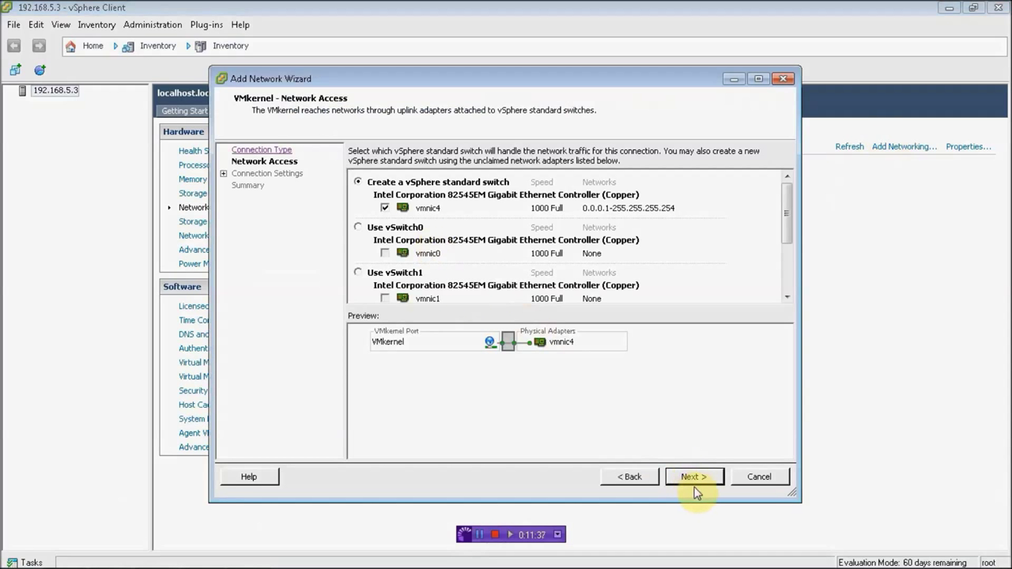
left_click(696, 483)
Step: Label the port iSCSI2 with automatic IP, finish vSwitch4, then show the vCenter-Server-Appliance console
left_click_drag(543, 175, 449, 161)
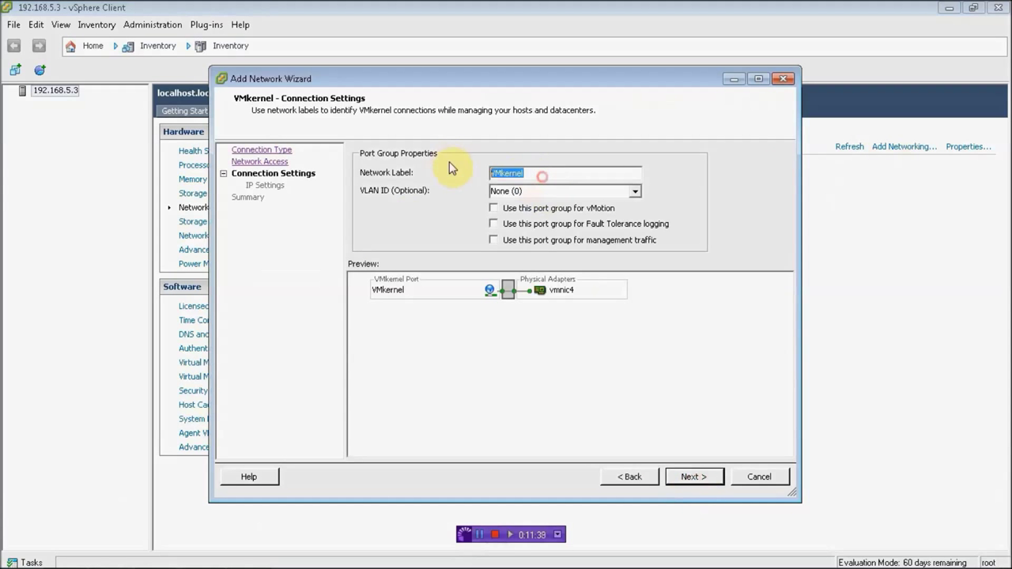
key("BackSpace")
type("iSCSI2")
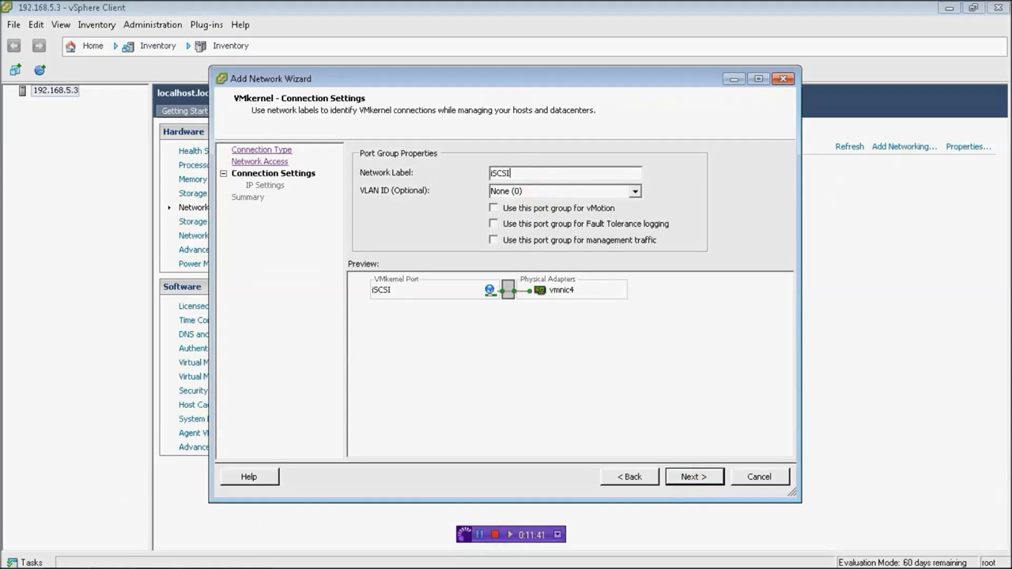
left_click(690, 476)
left_click(403, 155)
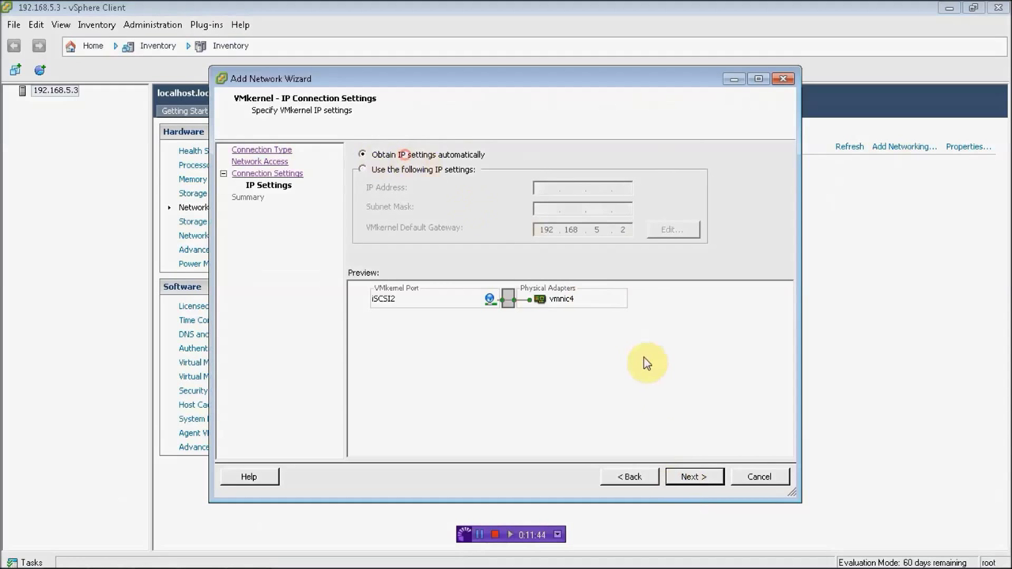
left_click(694, 477)
left_click(694, 478)
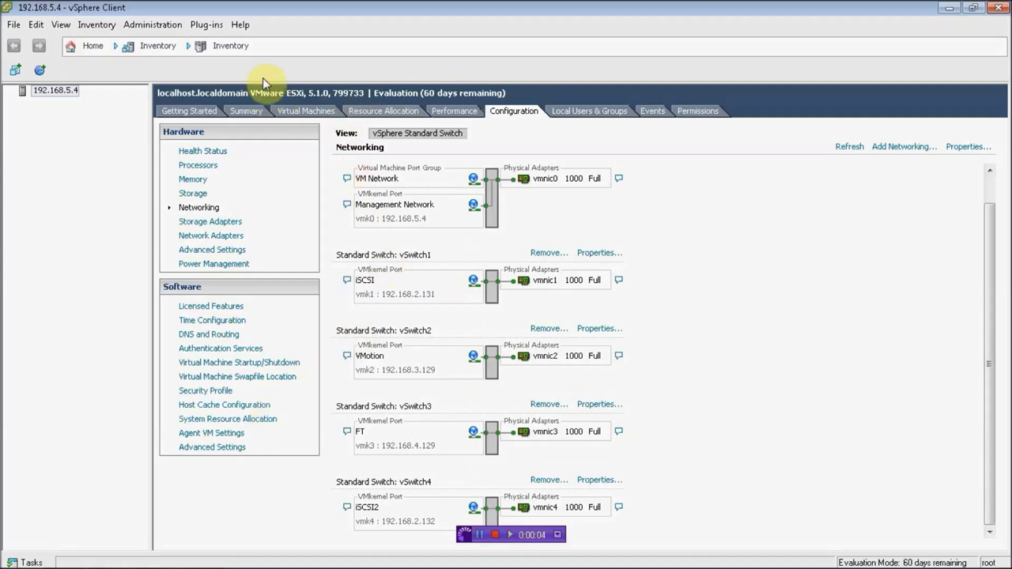
left_click(955, 10)
left_click(362, 75)
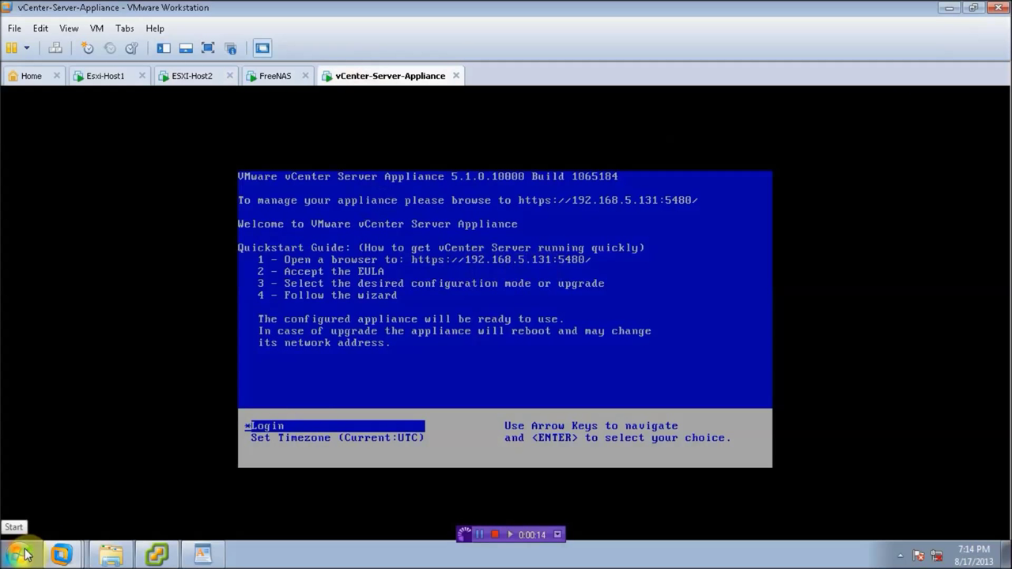
left_click(18, 554)
left_click(79, 172)
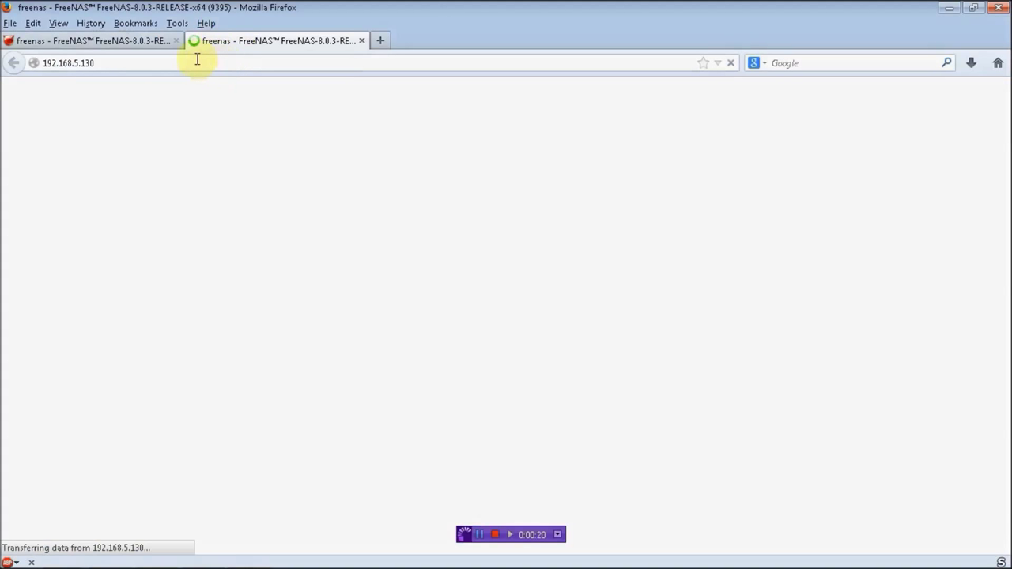
left_click(164, 63)
left_click(160, 60)
type("1")
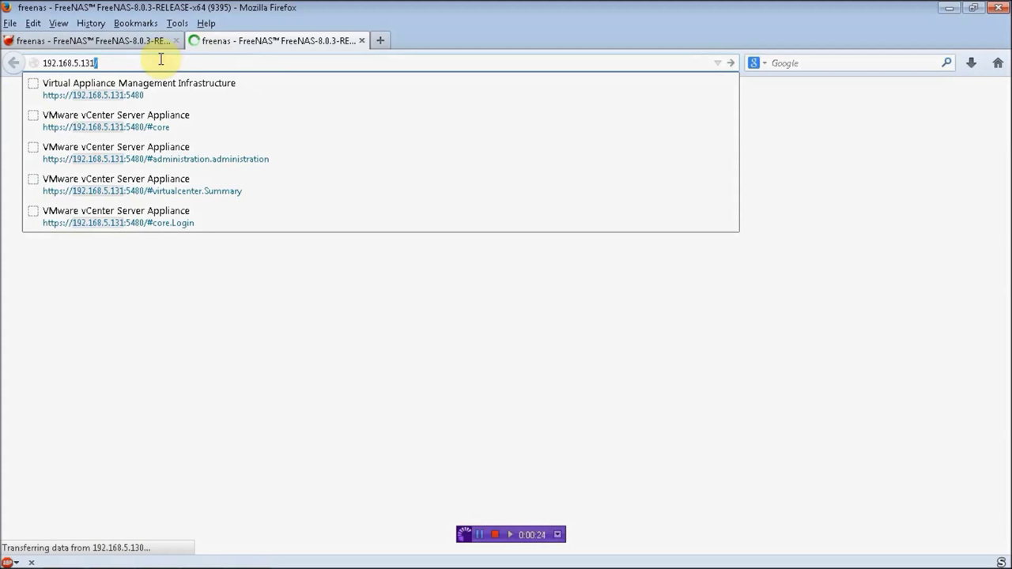
key("Down")
key("Return")
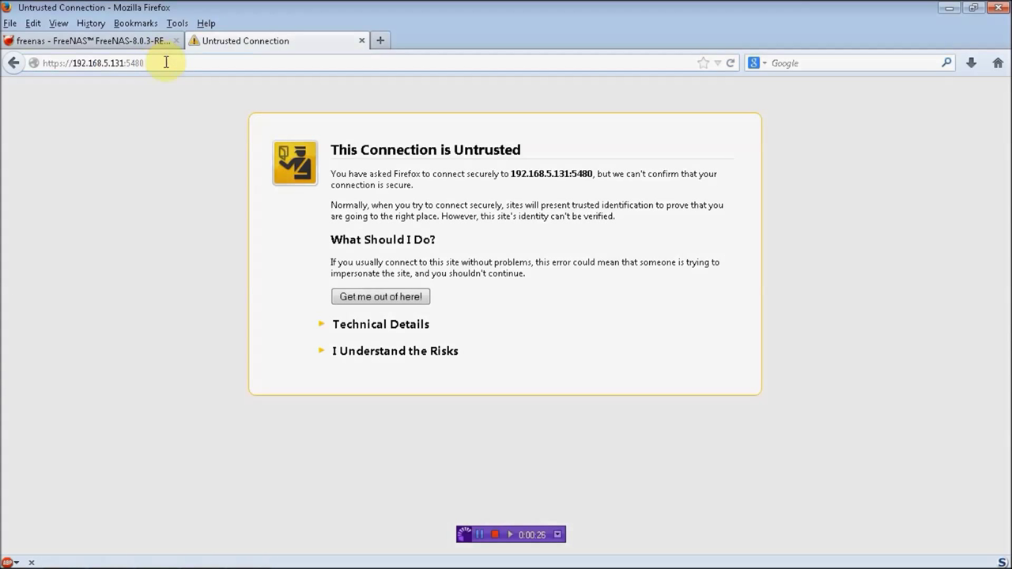
Step: Add and confirm a security exception for the appliance's certificate
left_click(370, 352)
left_click(360, 437)
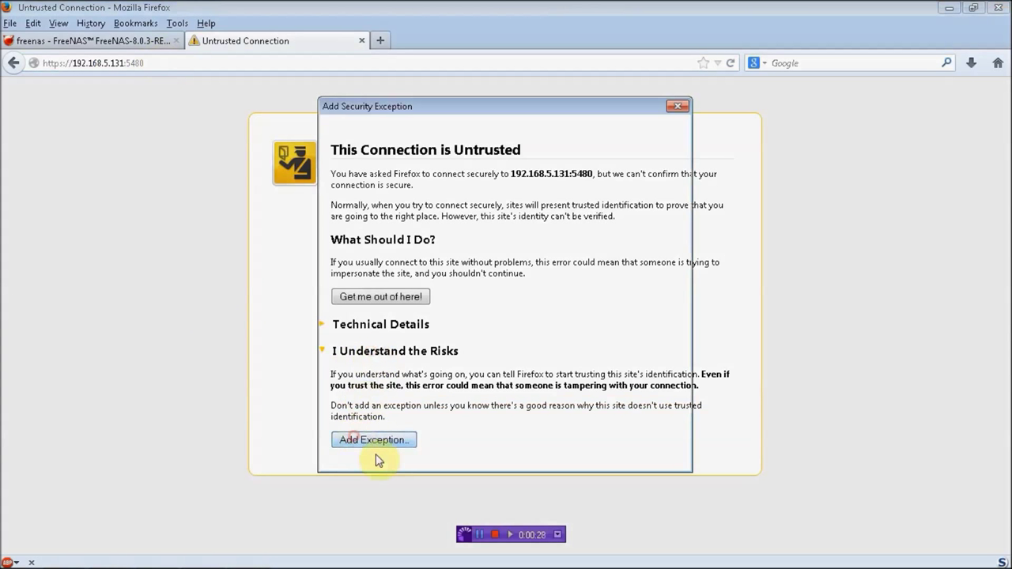
left_click(522, 452)
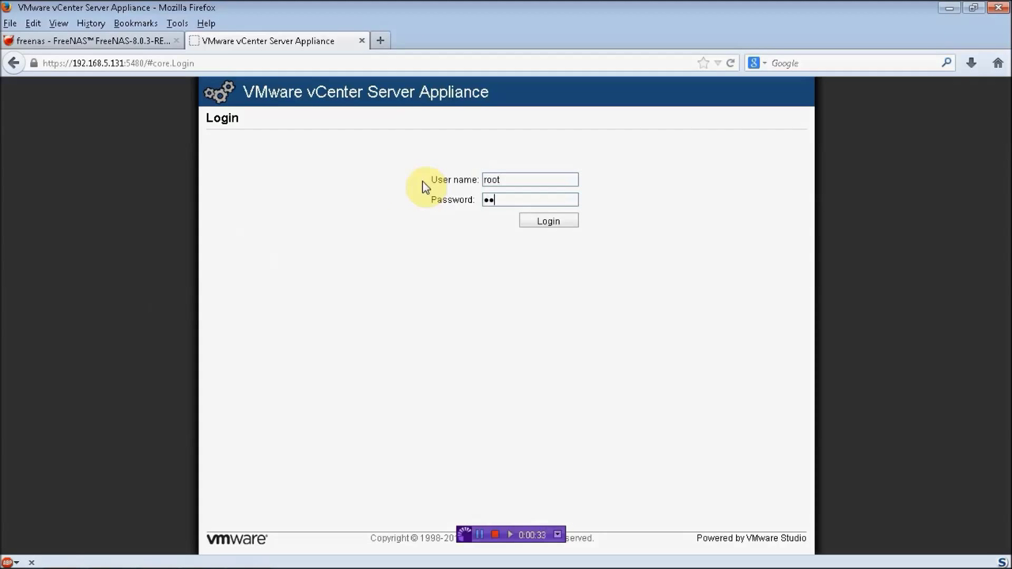
Step: Log in to the appliance management page and accept the license agreement
left_click(547, 223)
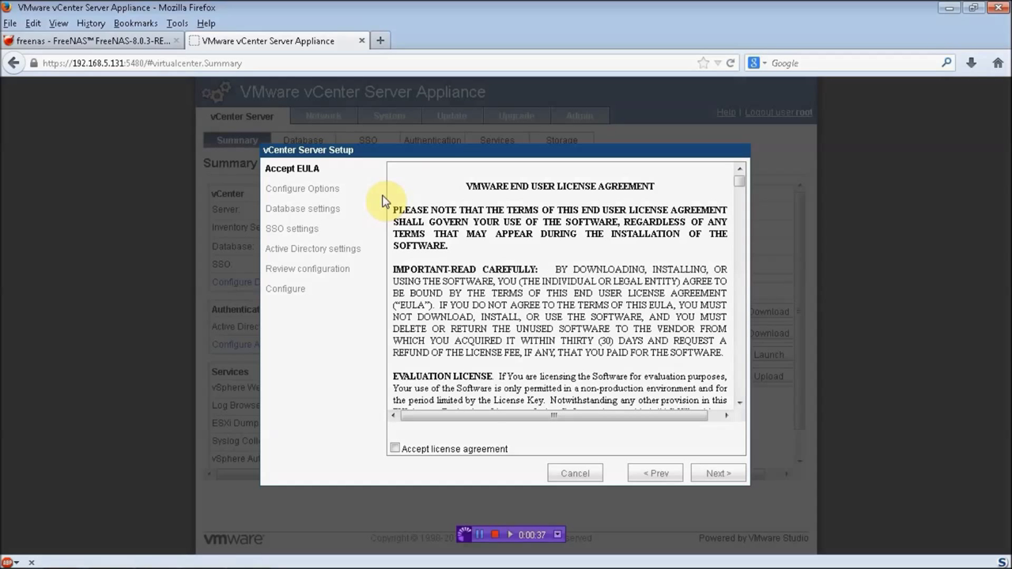
left_click(473, 448)
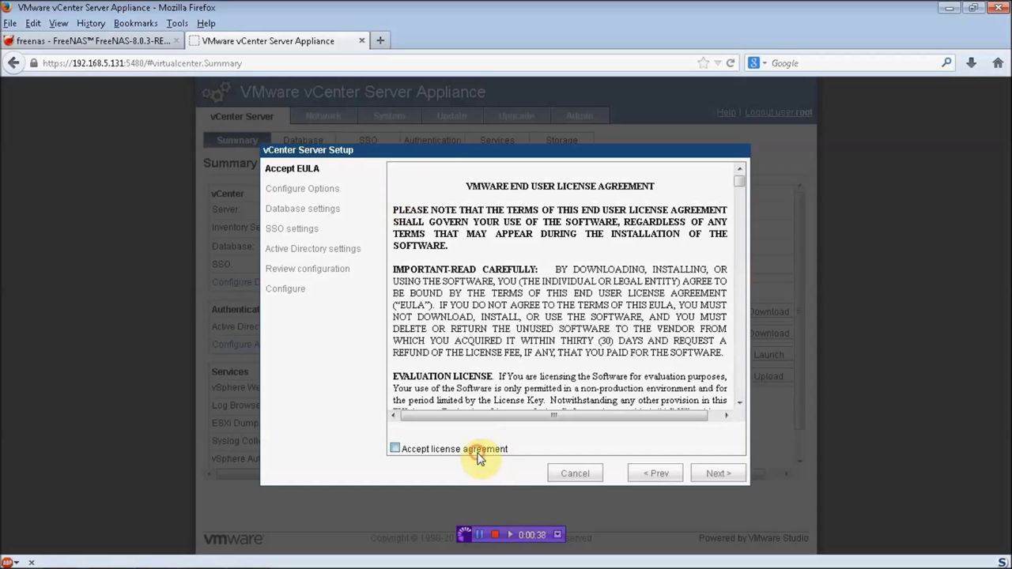
left_click(728, 476)
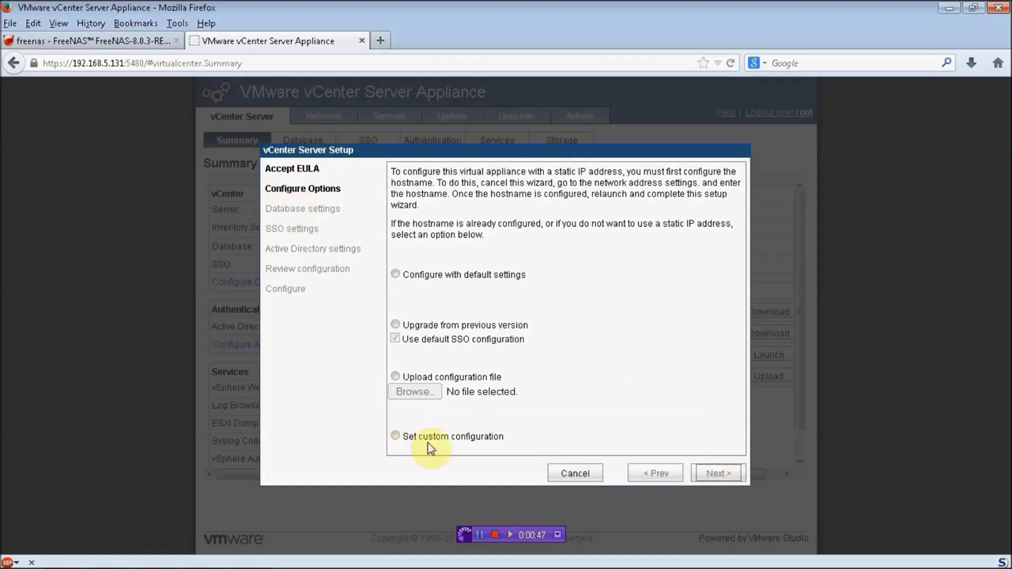
Step: Choose Configure with default settings, review, start the setup, and return to the Workstation console
left_click(396, 274)
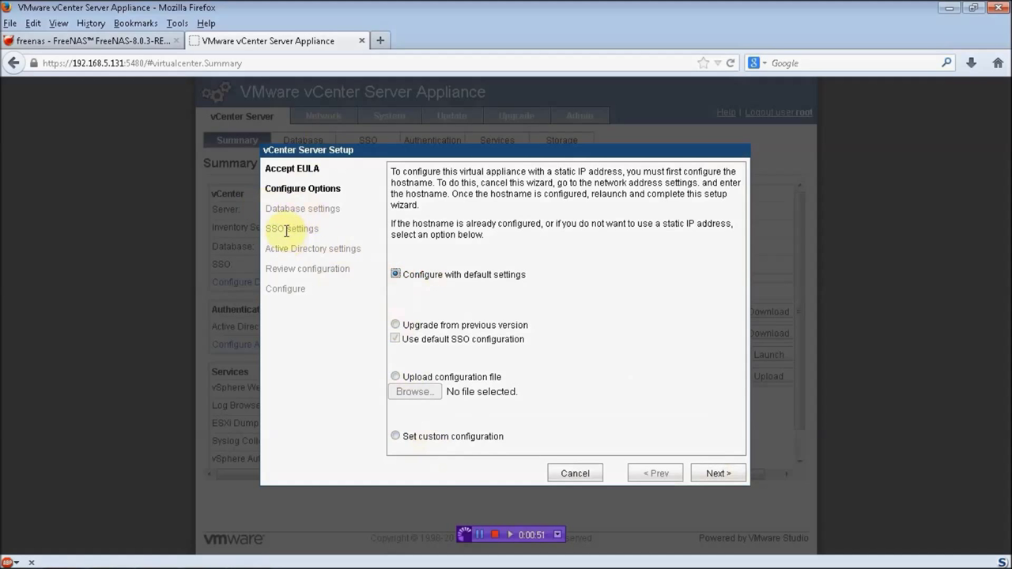
left_click(700, 473)
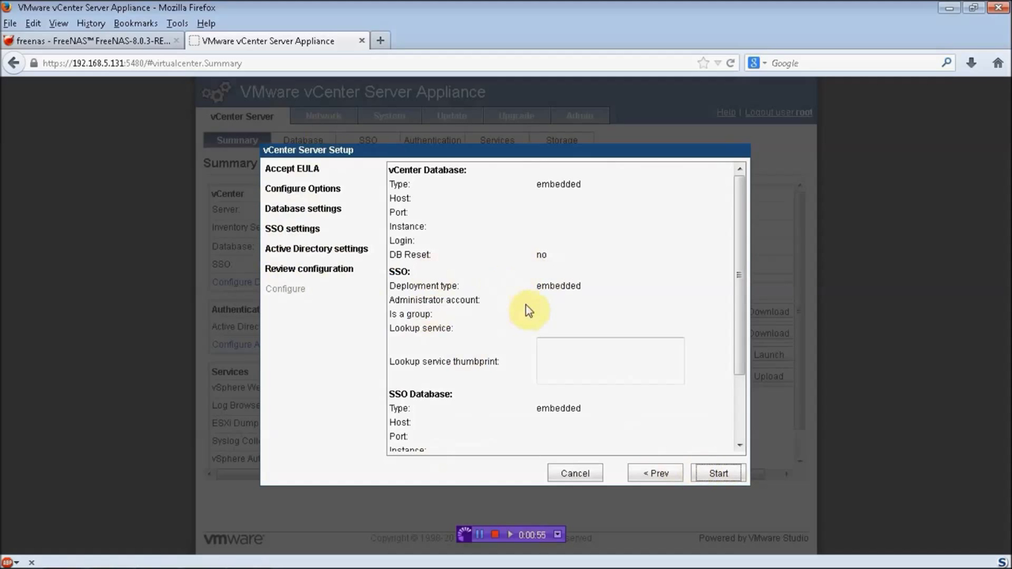
left_click(740, 217)
left_click_drag(740, 217, 743, 256)
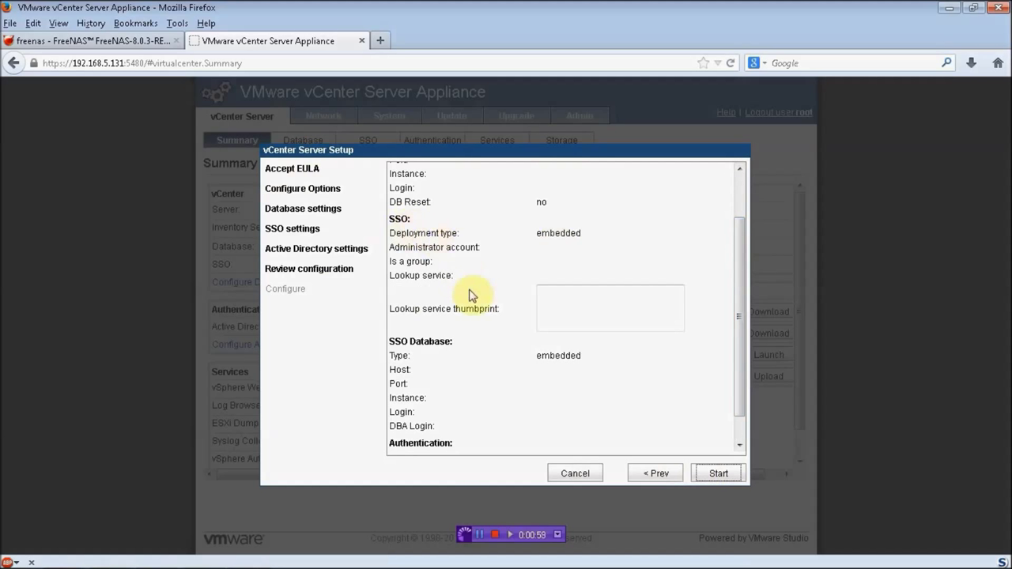
left_click_drag(735, 343, 735, 395)
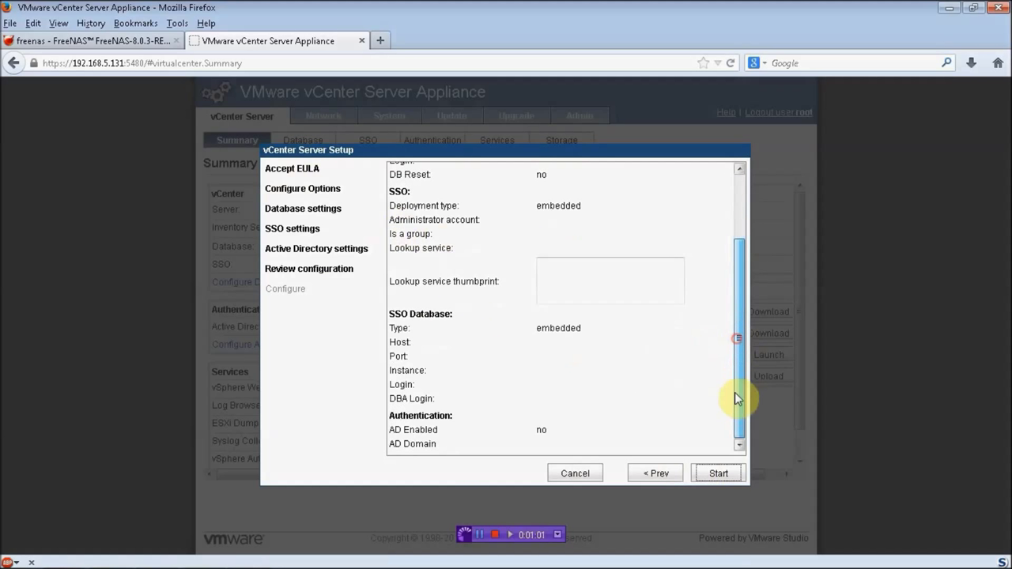
left_click(718, 474)
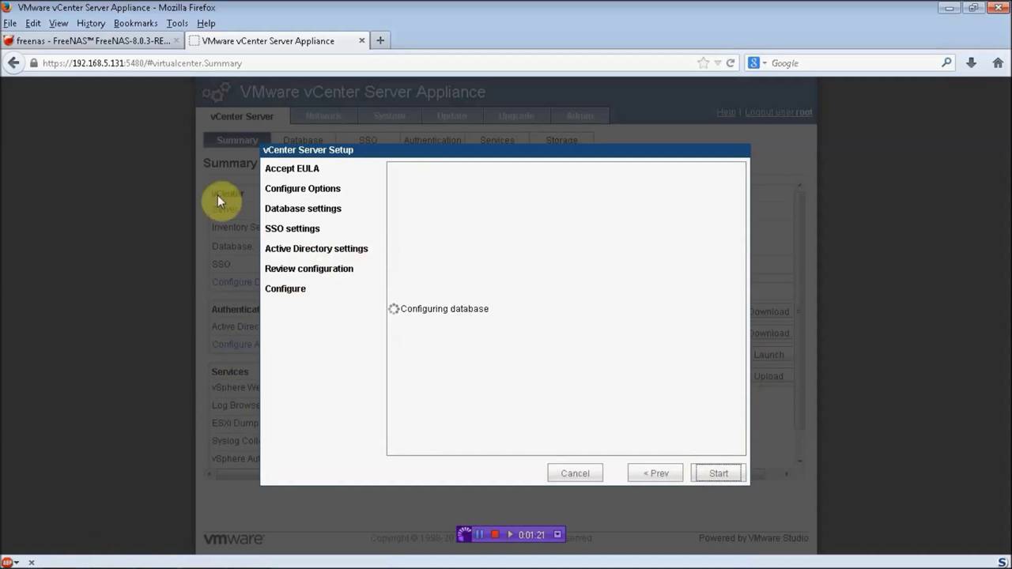
left_click(949, 8)
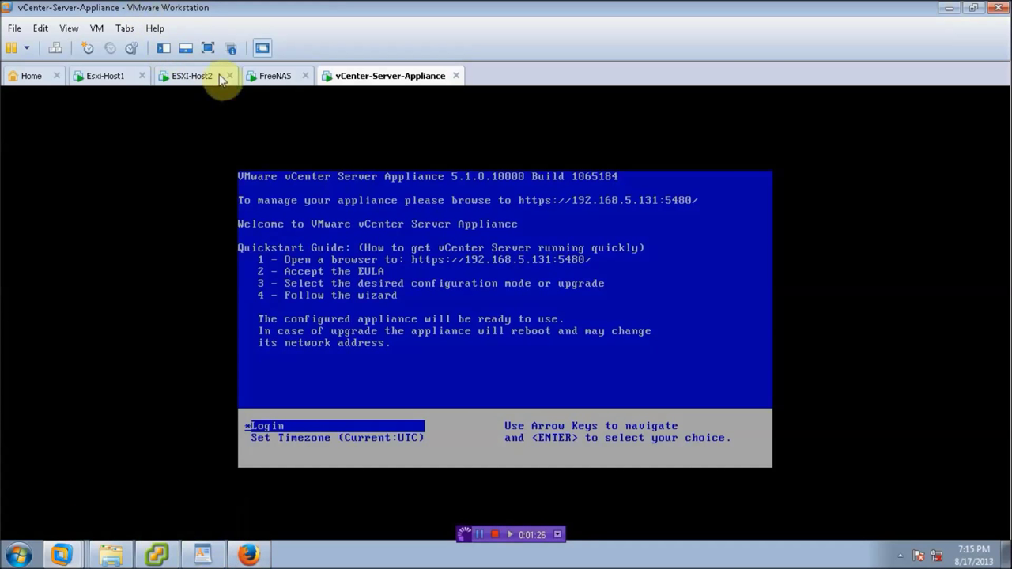
Step: Add a Software iSCSI Adapter under host 192.168.5.4's Storage Adapters
left_click(156, 554)
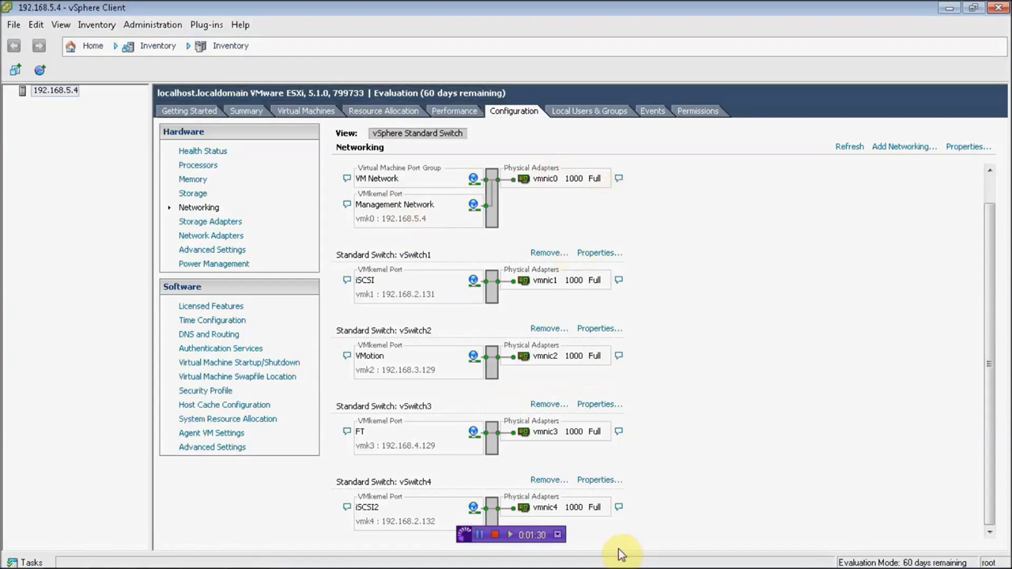
left_click(211, 222)
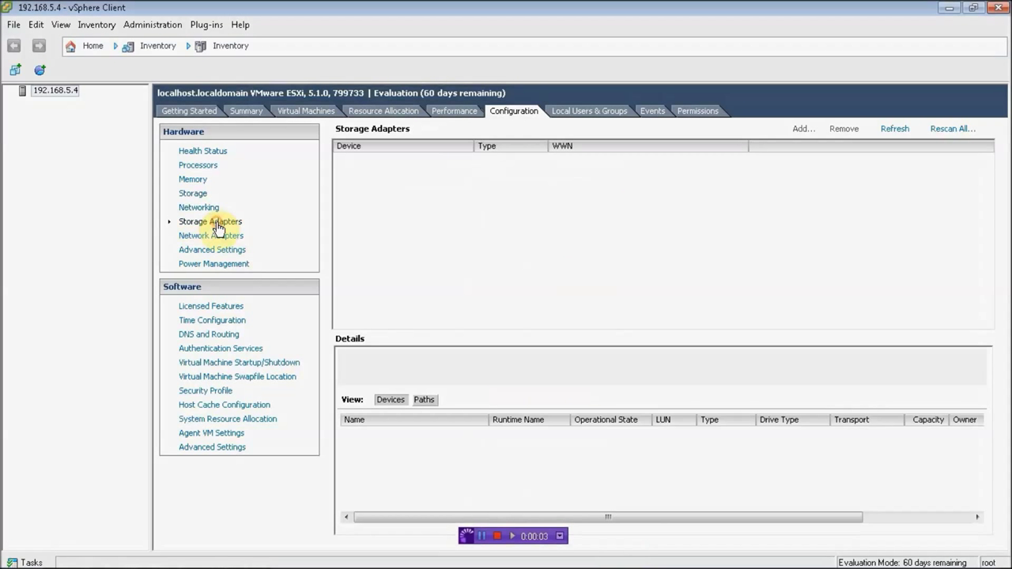
left_click(372, 255)
right_click(397, 265)
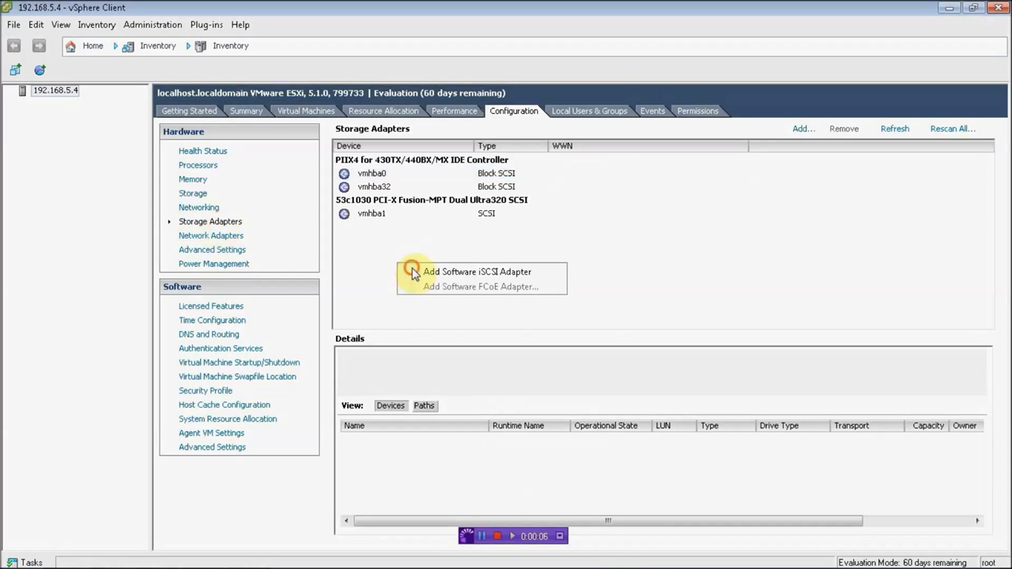
left_click(412, 273)
left_click(576, 348)
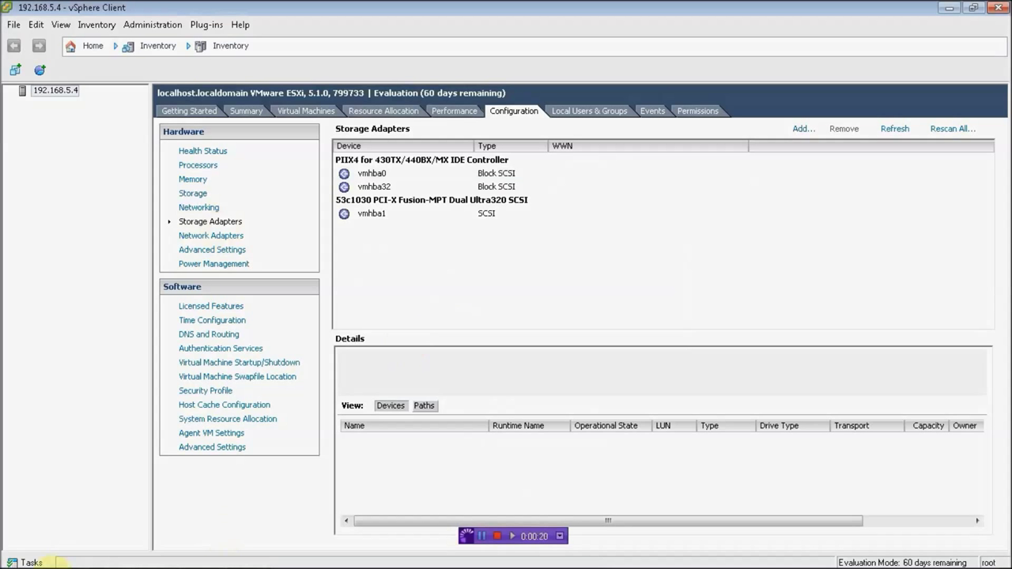
Step: Launch a second vSphere Client session and log in to 192.168.5.3
mouse_move(62, 560)
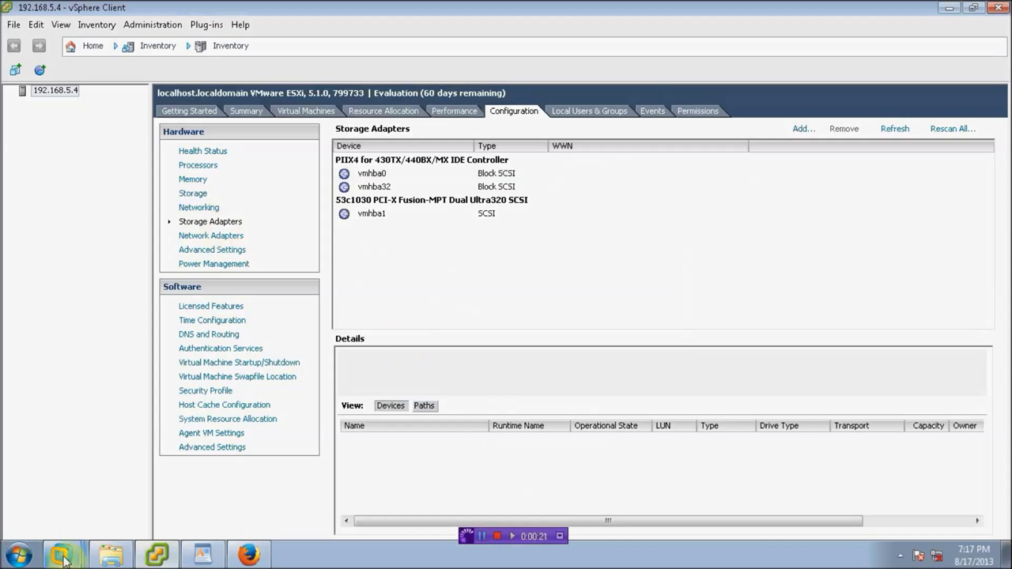
right_click(156, 555)
left_click(17, 556)
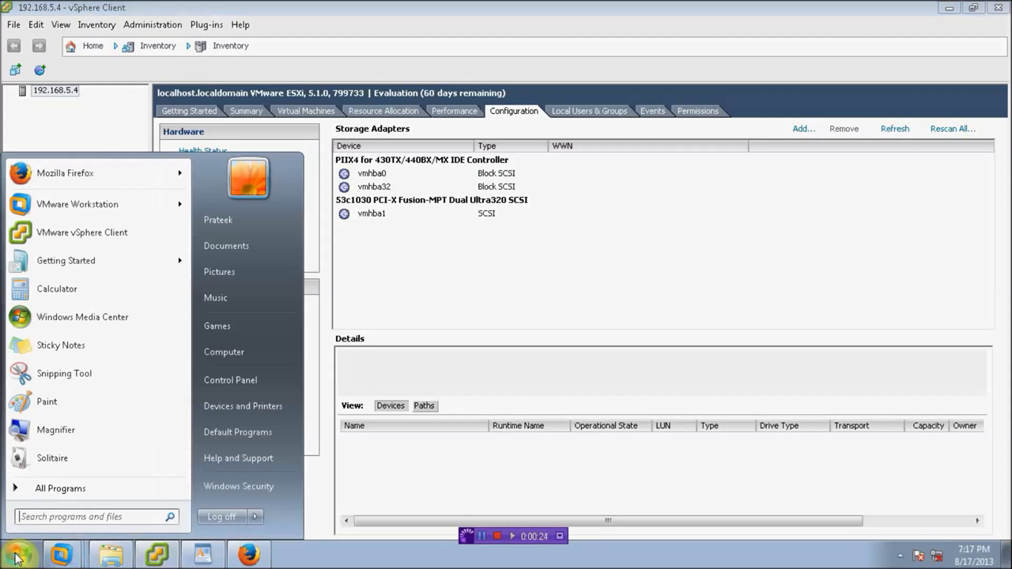
left_click(101, 235)
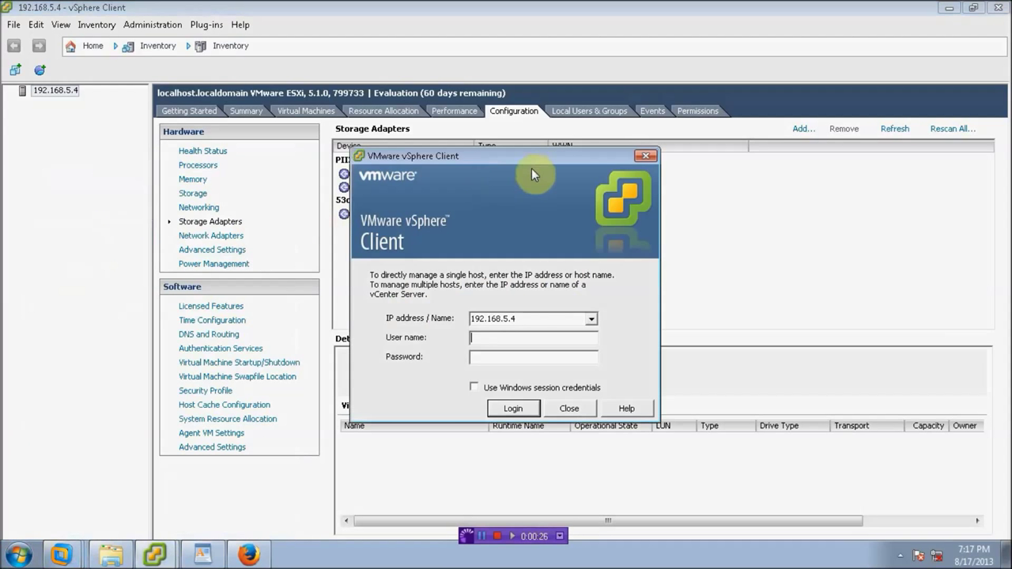
left_click(530, 321)
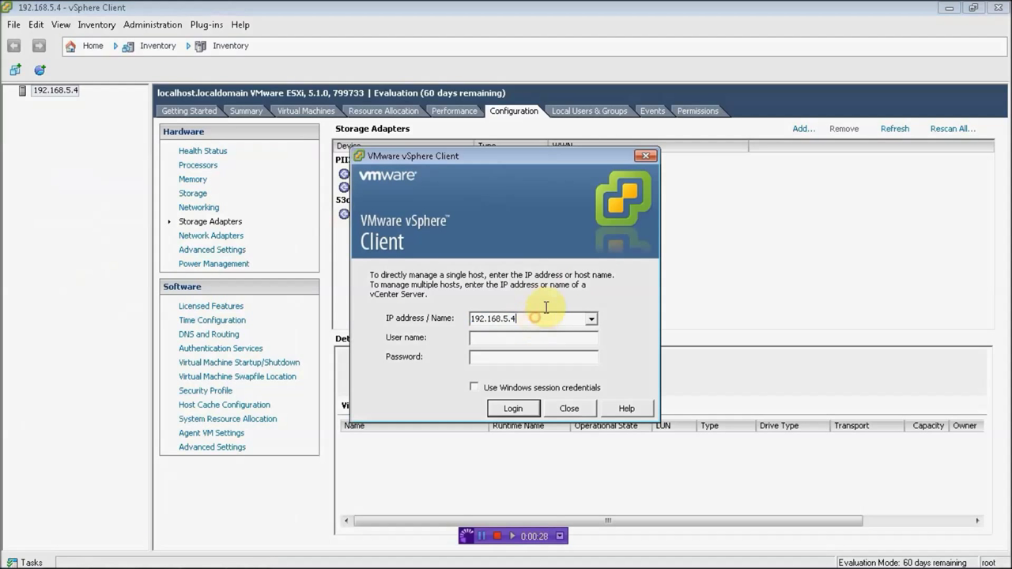
key("BackSpace")
type("3")
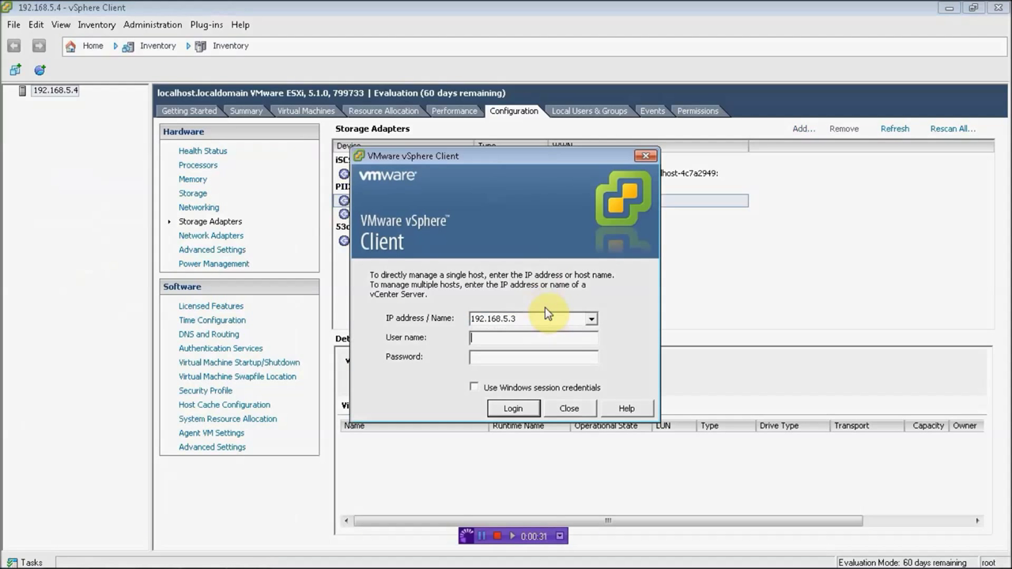
type("root")
left_click(515, 409)
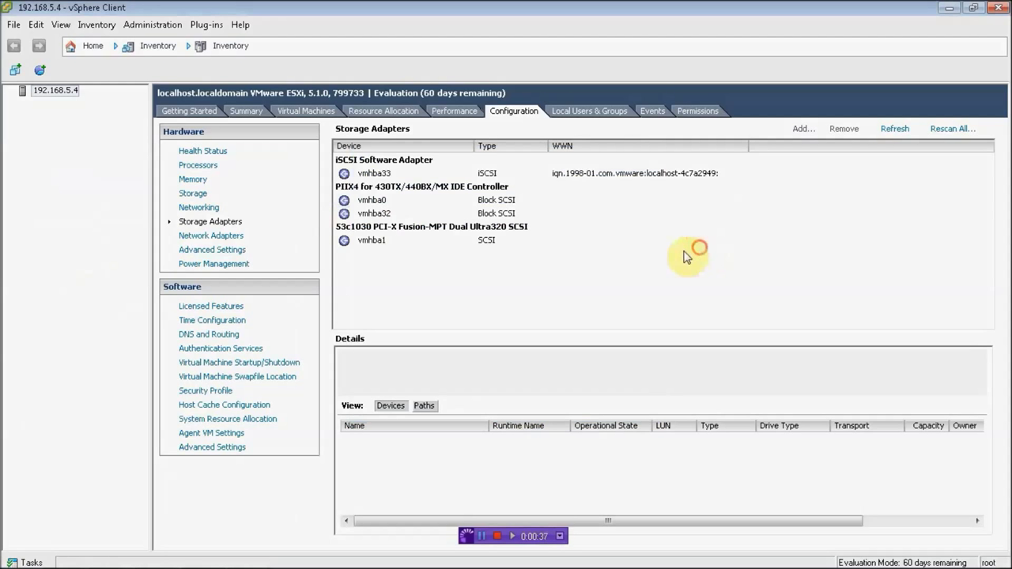
Step: Open the vmhba33 software iSCSI adapter's properties and dismiss the evaluation notice
left_click(393, 175)
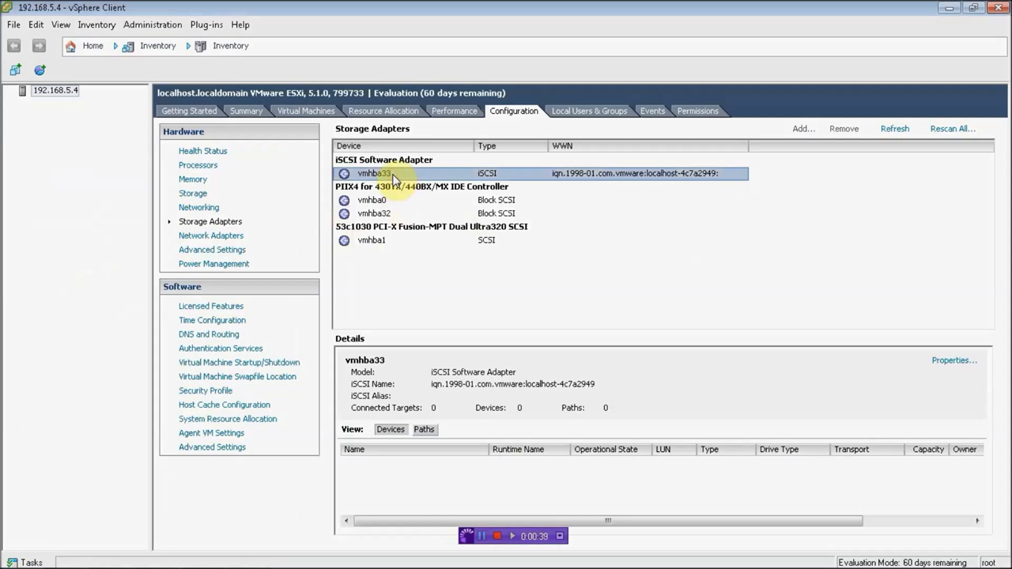
right_click(393, 175)
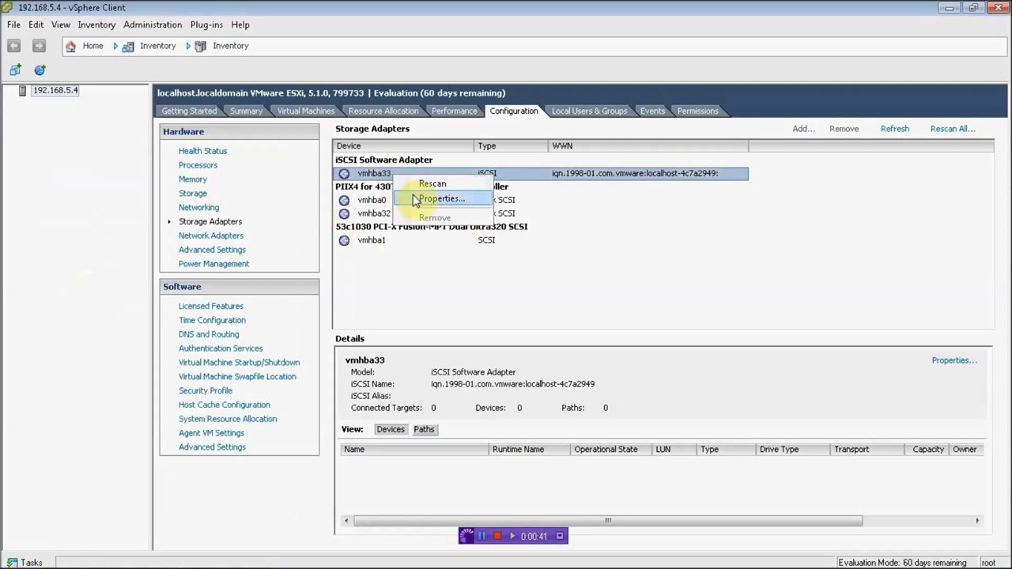
left_click(407, 200)
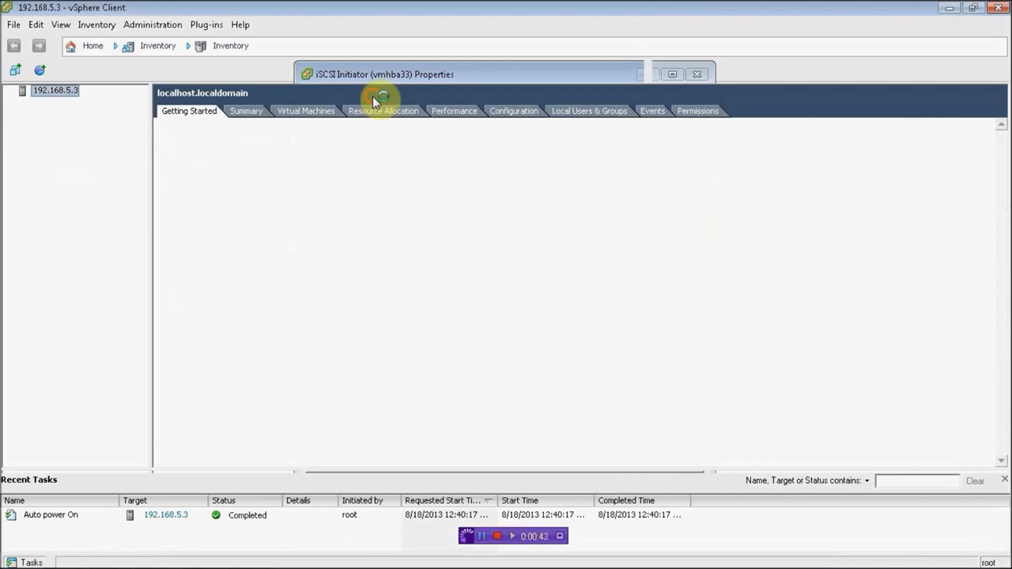
left_click(603, 357)
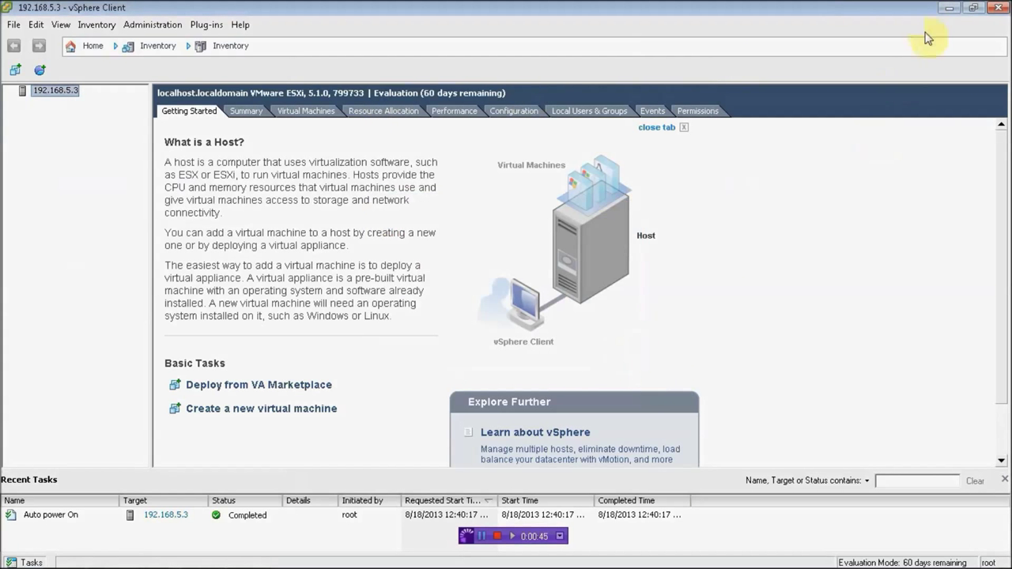
left_click(948, 8)
Step: Bind the iSCSI (vmk1) and iSCSI2 (vmk4) VMkernel adapters to vmhba33
left_click(397, 102)
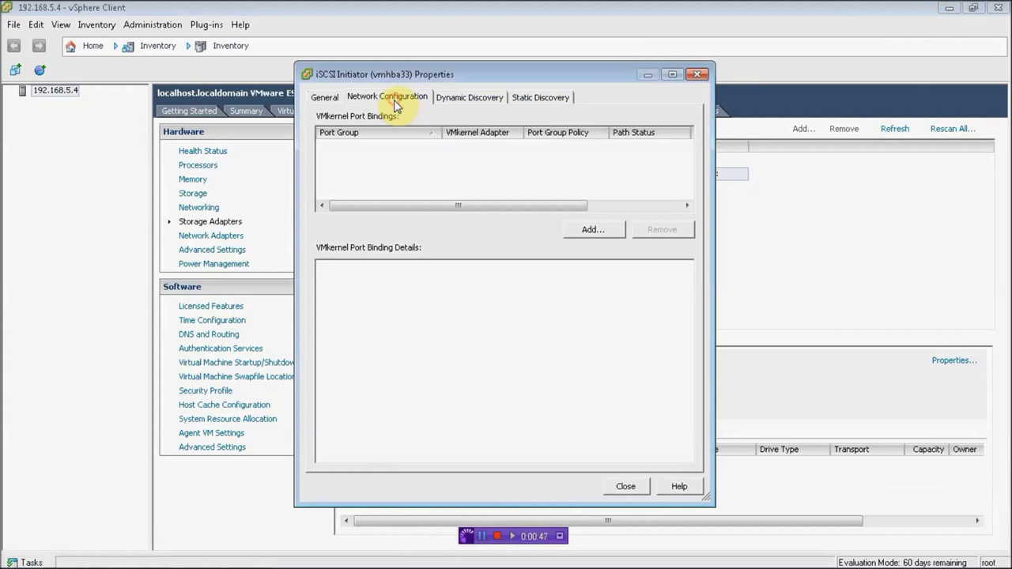
left_click(586, 231)
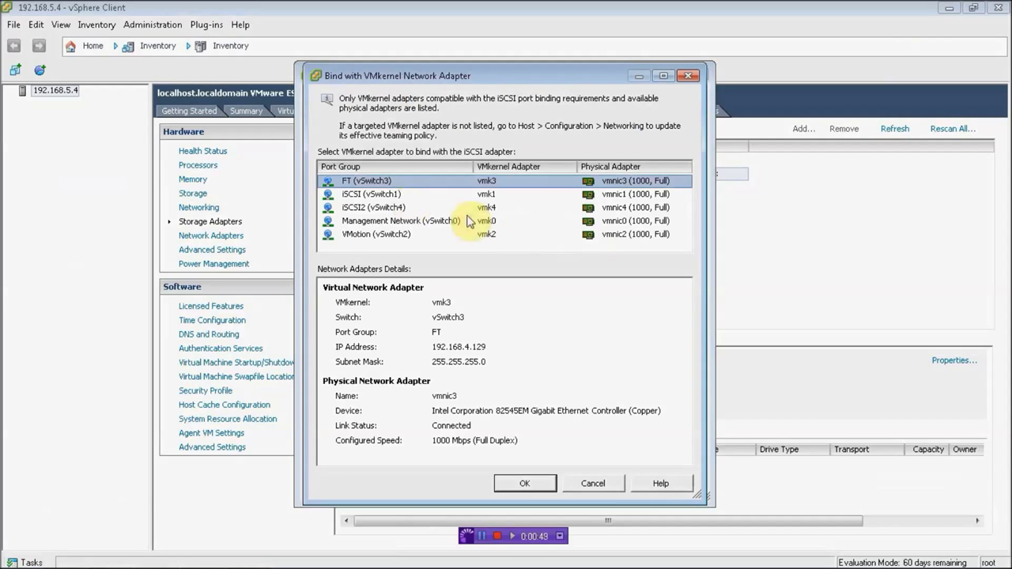
left_click(368, 194)
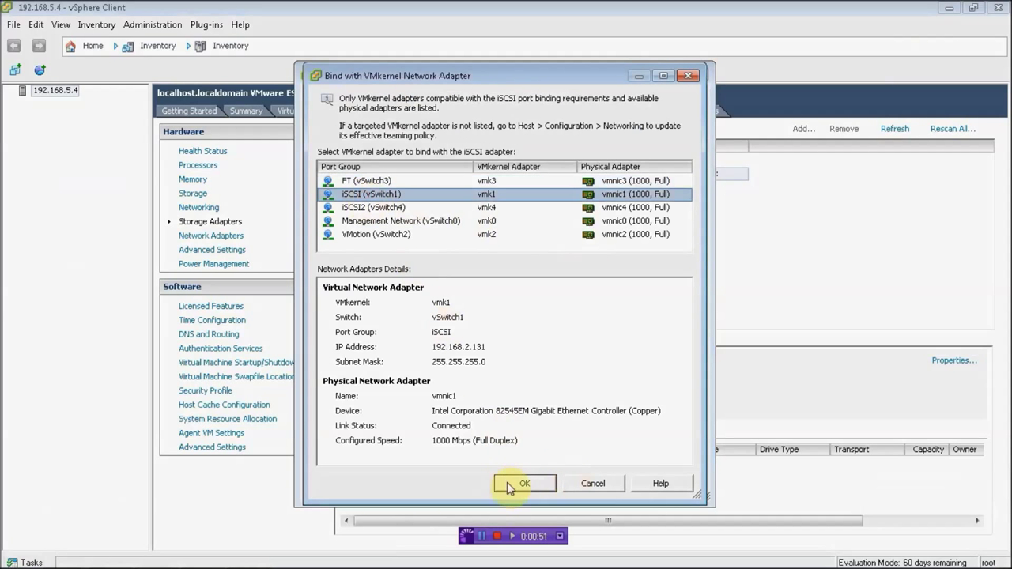
left_click(508, 485)
left_click(584, 231)
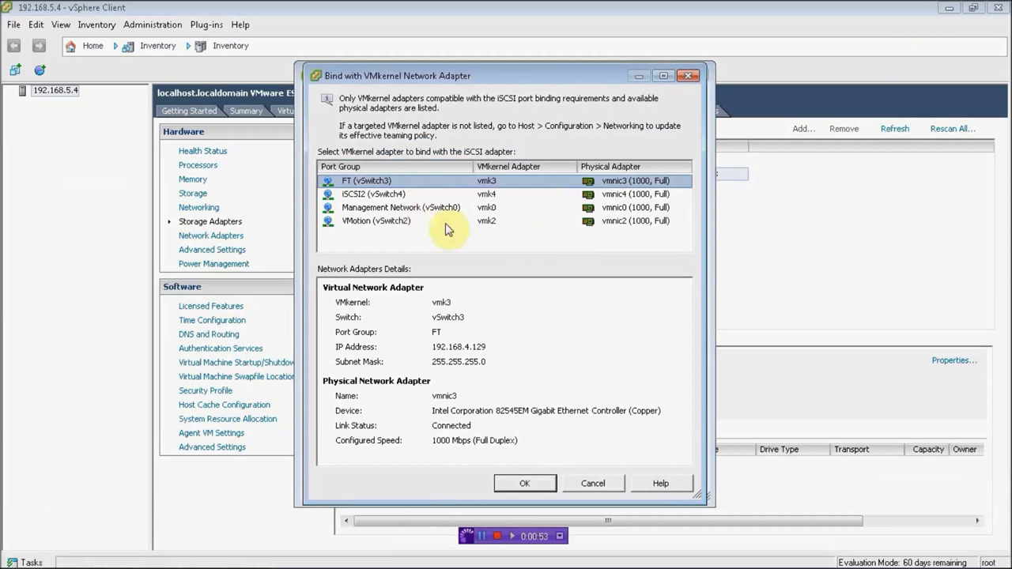
left_click(388, 193)
left_click(524, 484)
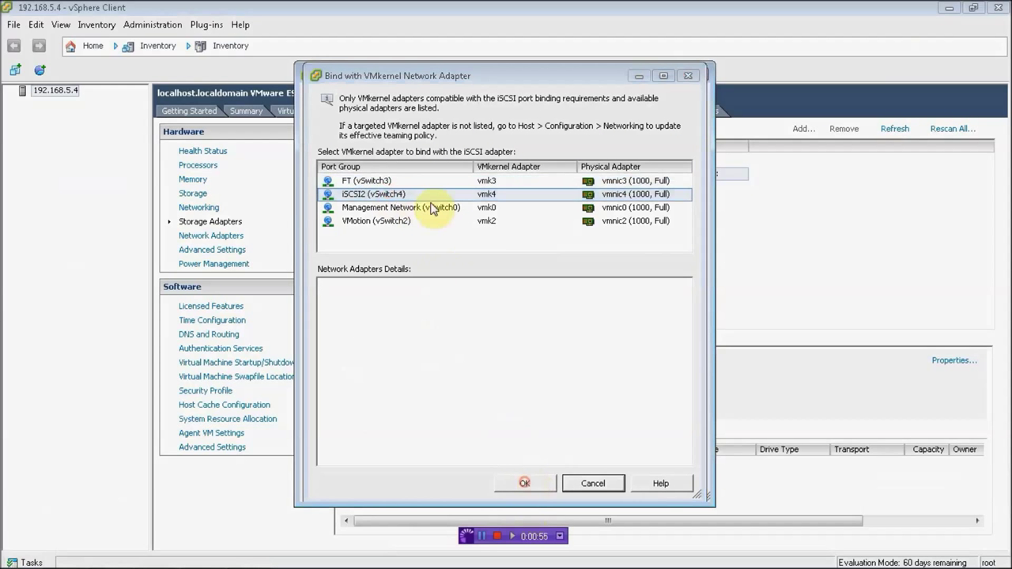
left_click(458, 97)
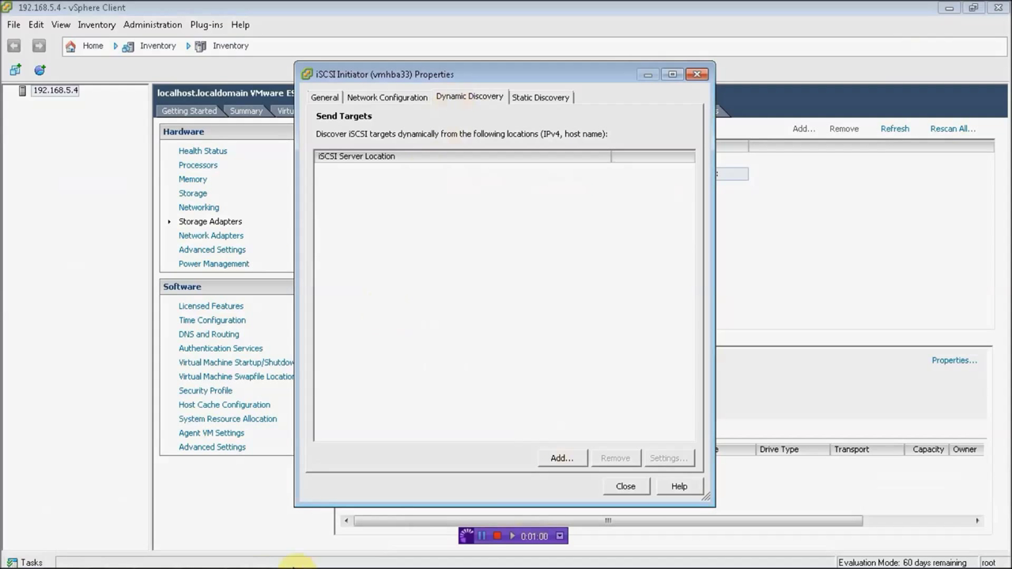
mouse_move(237, 565)
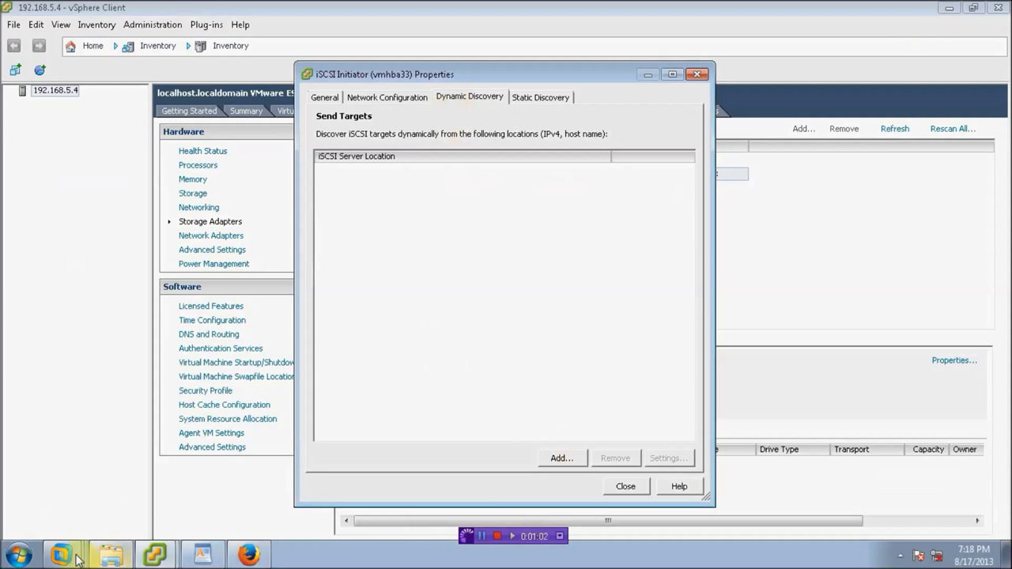
mouse_move(78, 560)
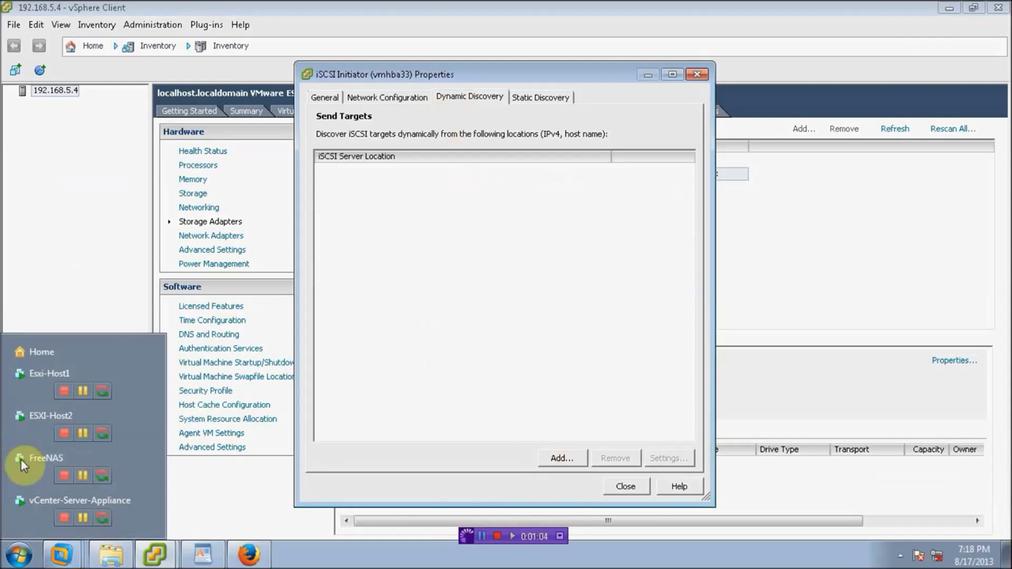
left_click(22, 465)
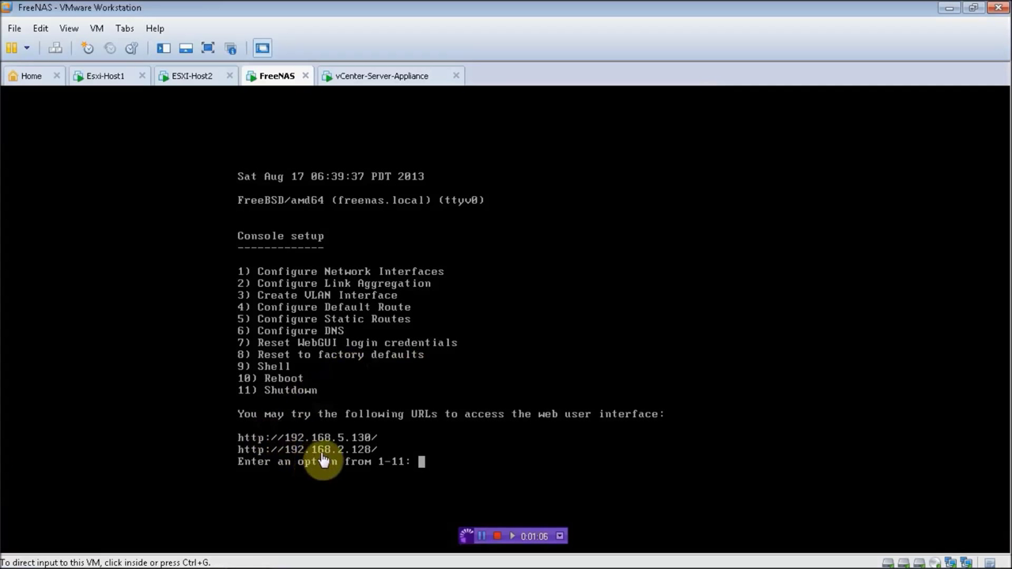
left_click(952, 9)
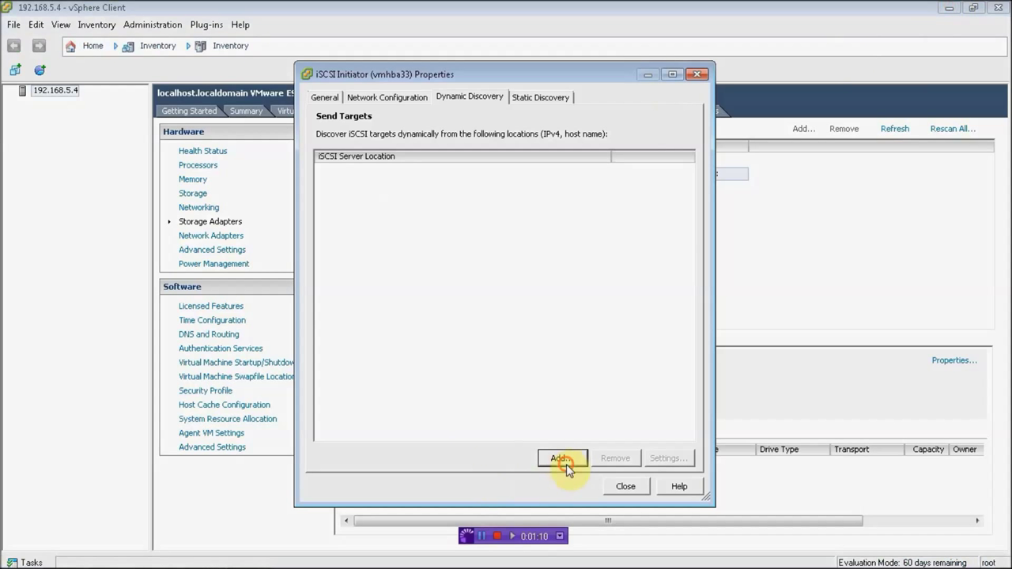
Step: Add send target 192.168.2.128:3260 to dynamic discovery, then close and rescan the adapter
left_click(560, 459)
type("192.168.2.128")
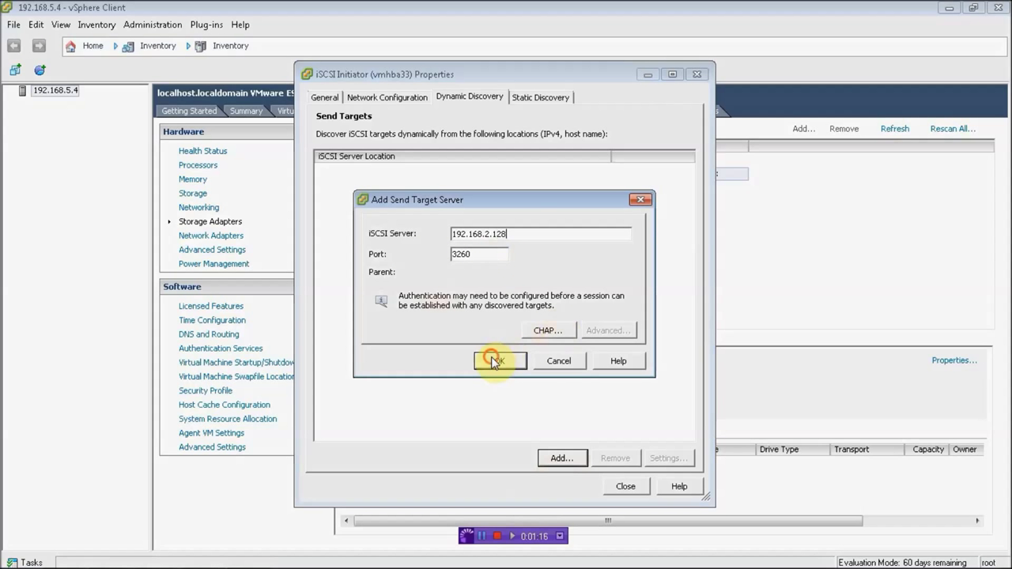
left_click(491, 359)
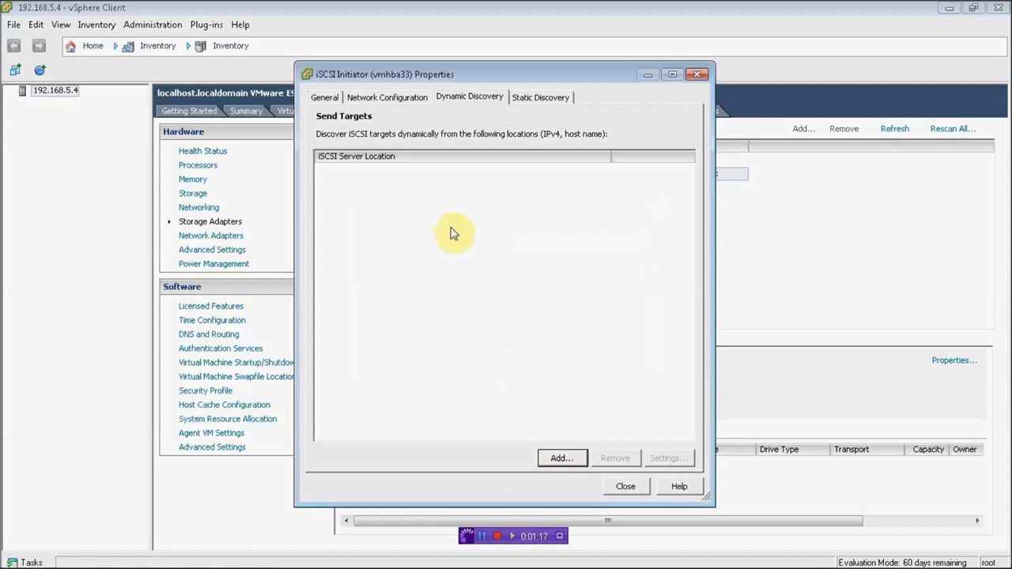
left_click(530, 100)
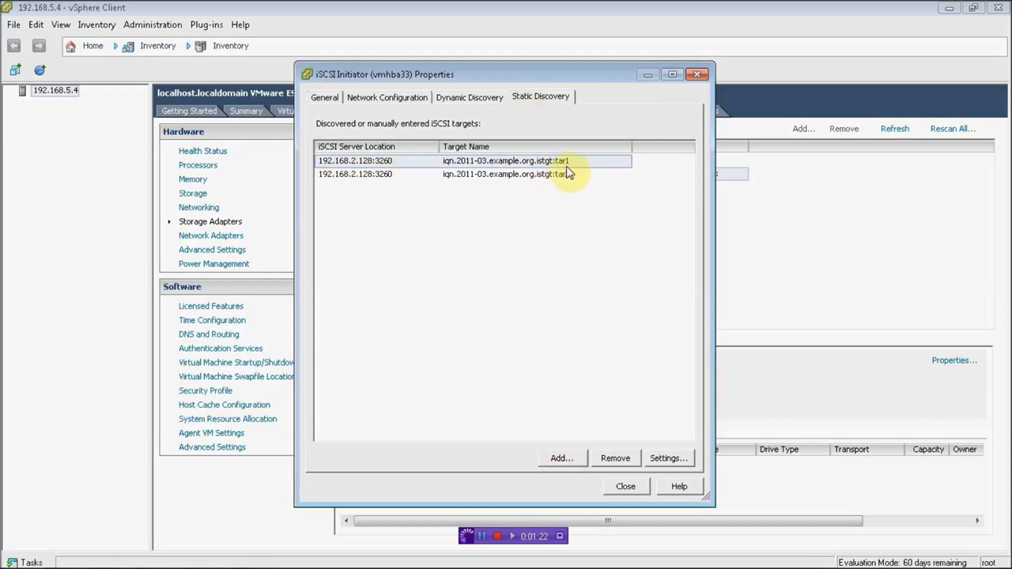
left_click(625, 487)
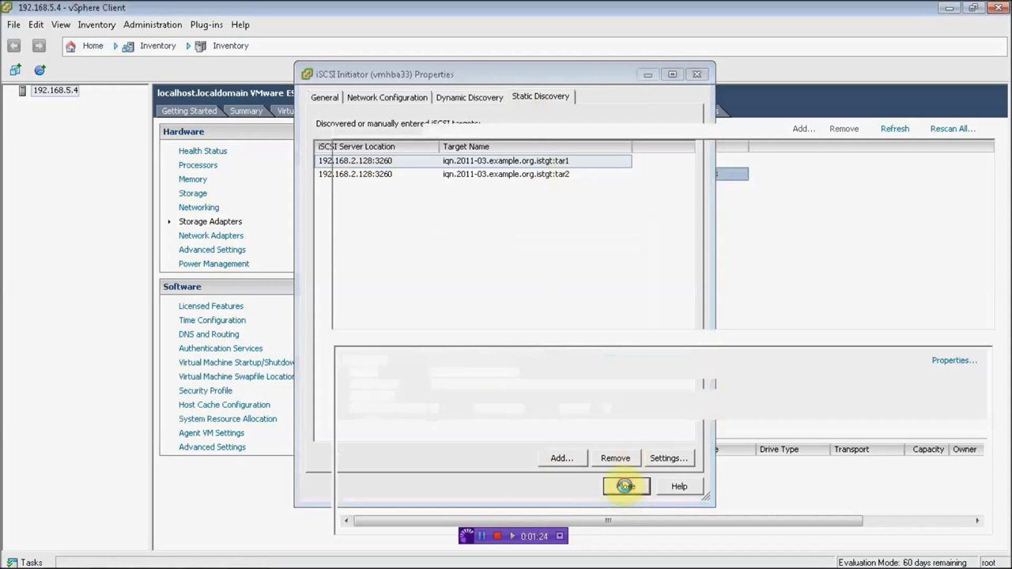
left_click(571, 343)
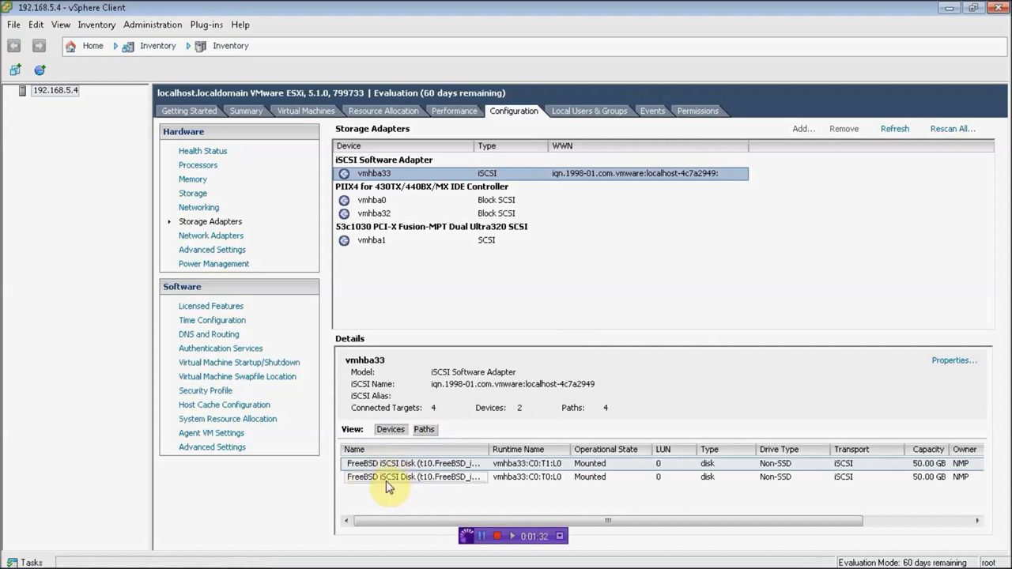
Step: Set the first FreeBSD iSCSI disk's path selection policy to Round Robin (VMware)
left_click(388, 478)
left_click(424, 429)
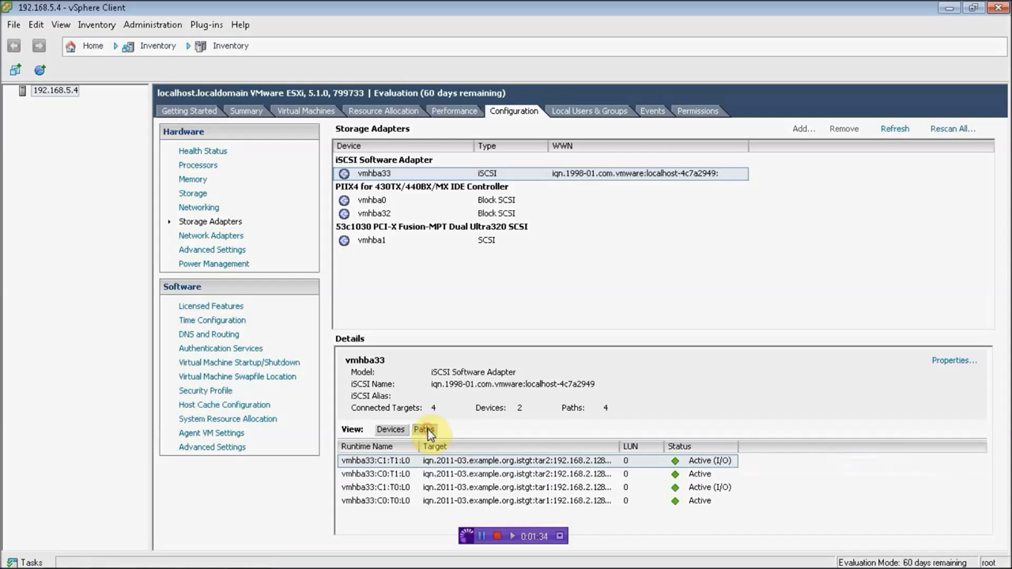
left_click(390, 429)
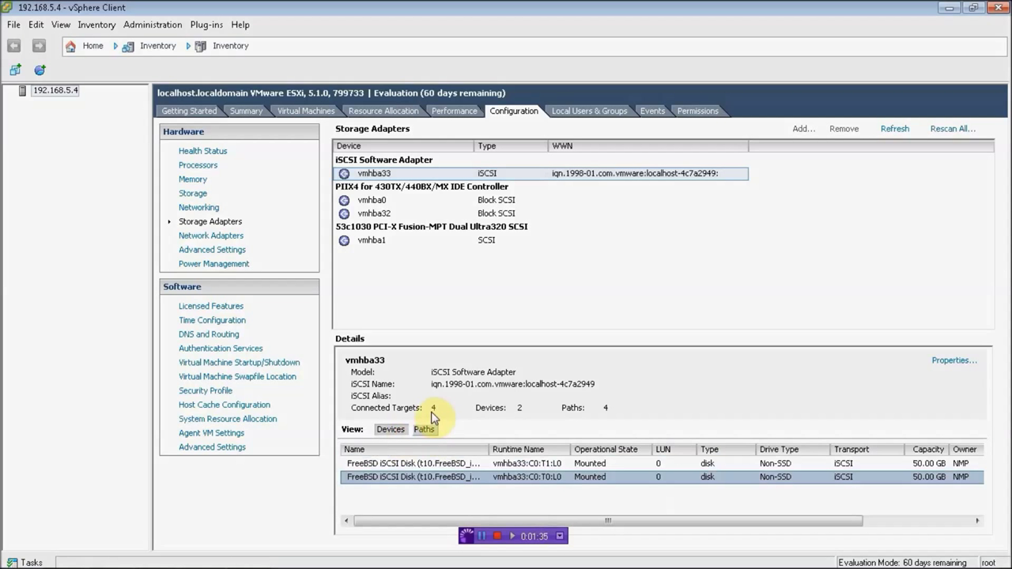
left_click(386, 465)
right_click(395, 467)
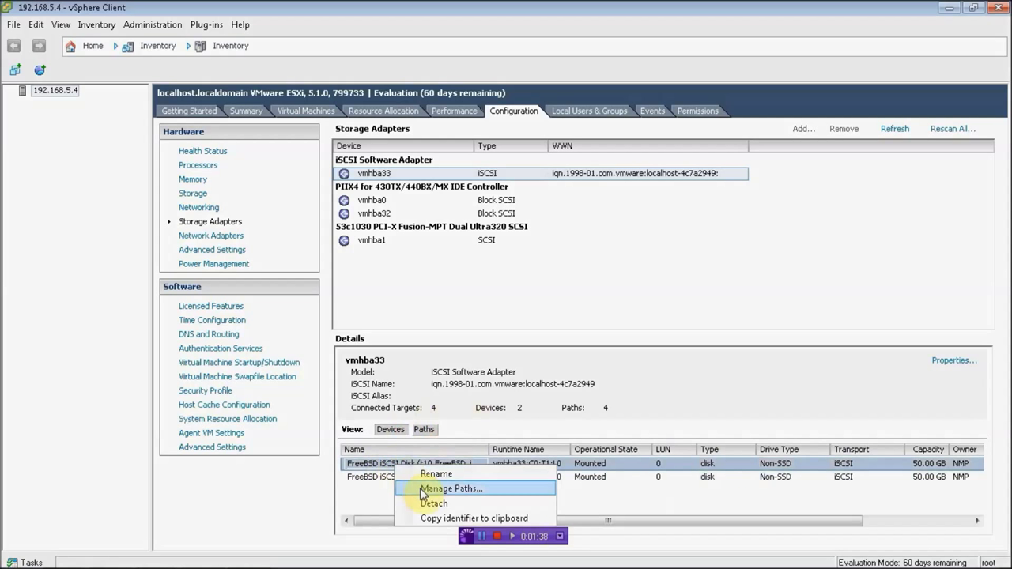
left_click(422, 492)
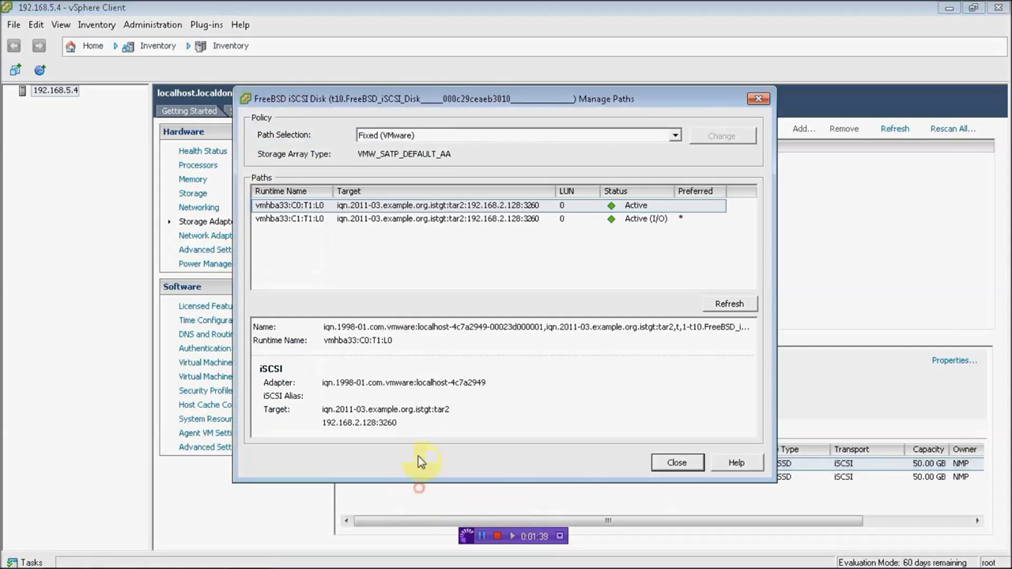
left_click(410, 139)
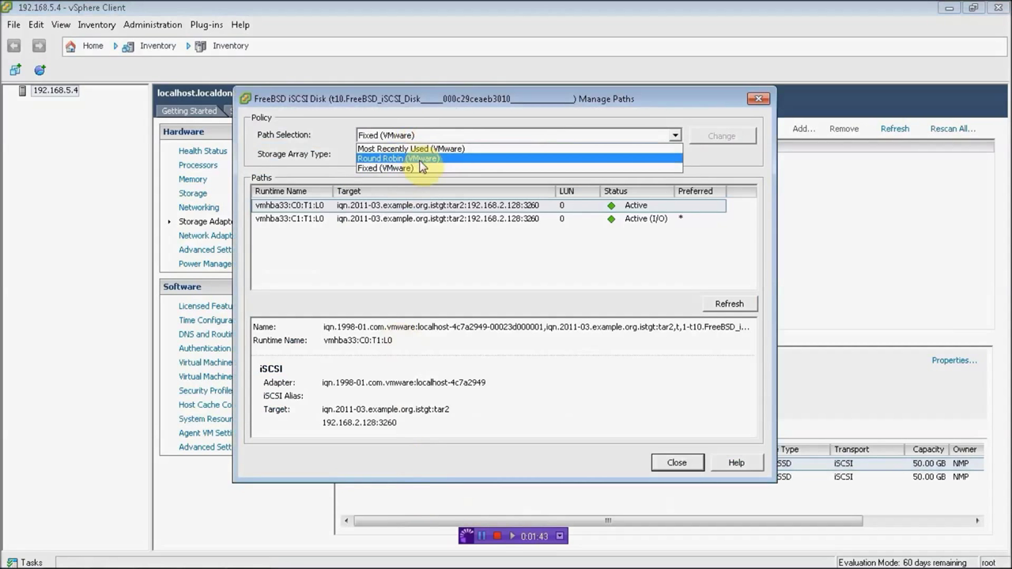
left_click(420, 160)
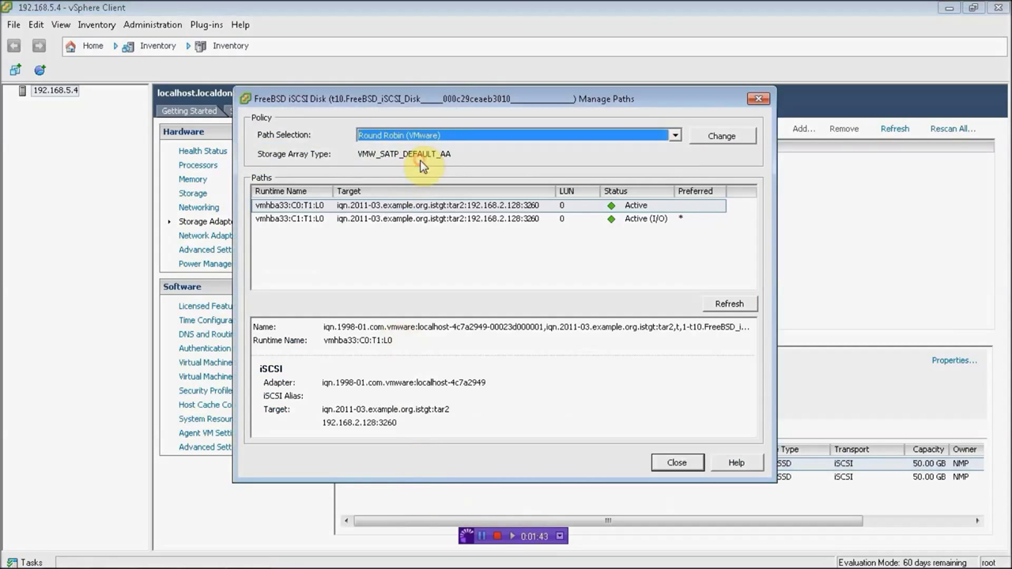
left_click(724, 137)
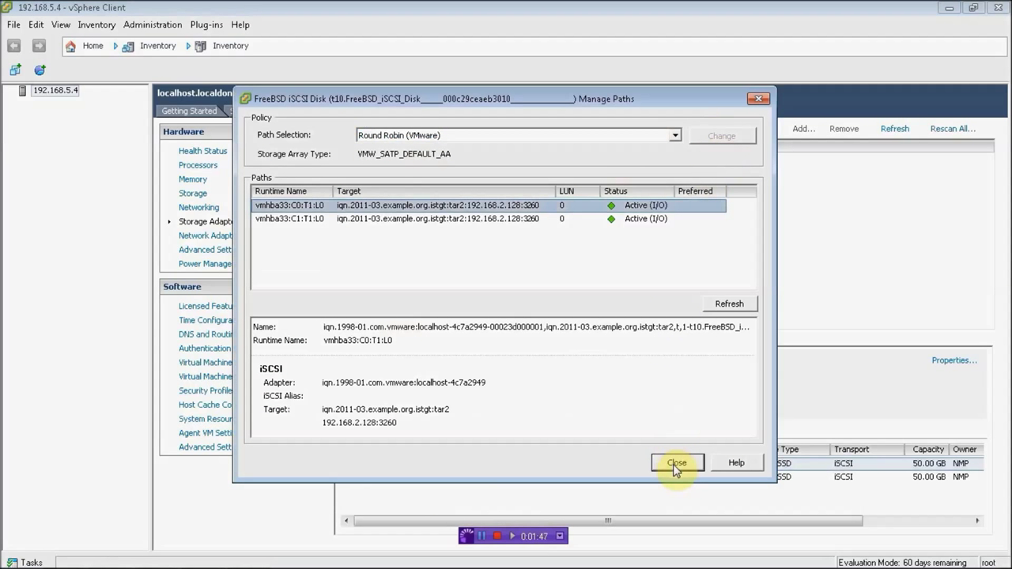
left_click(674, 463)
Step: Set the second FreeBSD iSCSI disk's path selection policy to Round Robin (VMware) too
left_click(413, 477)
right_click(413, 477)
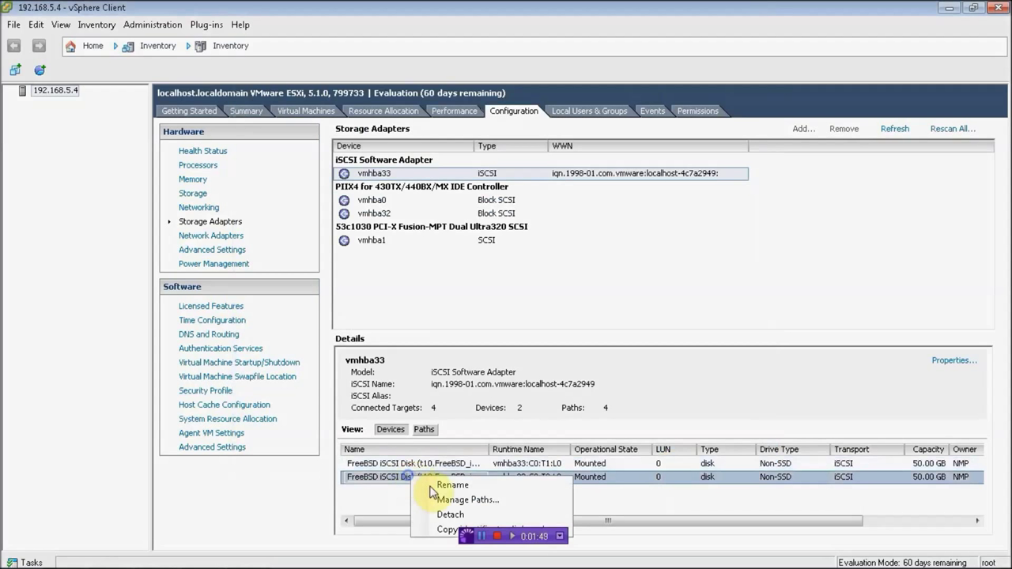
left_click(448, 500)
left_click(486, 138)
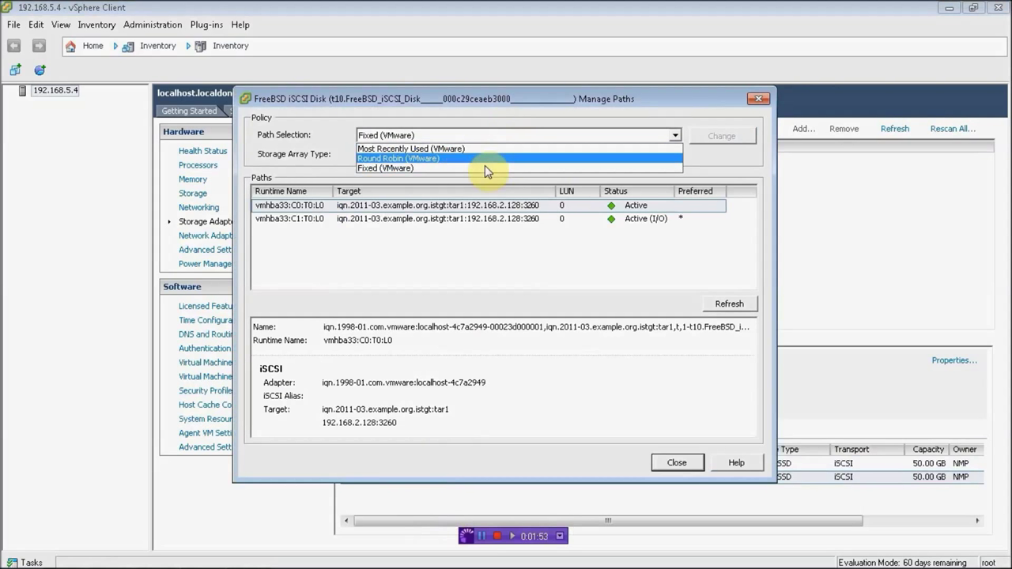
left_click(485, 168)
left_click(481, 136)
left_click(465, 158)
left_click(700, 137)
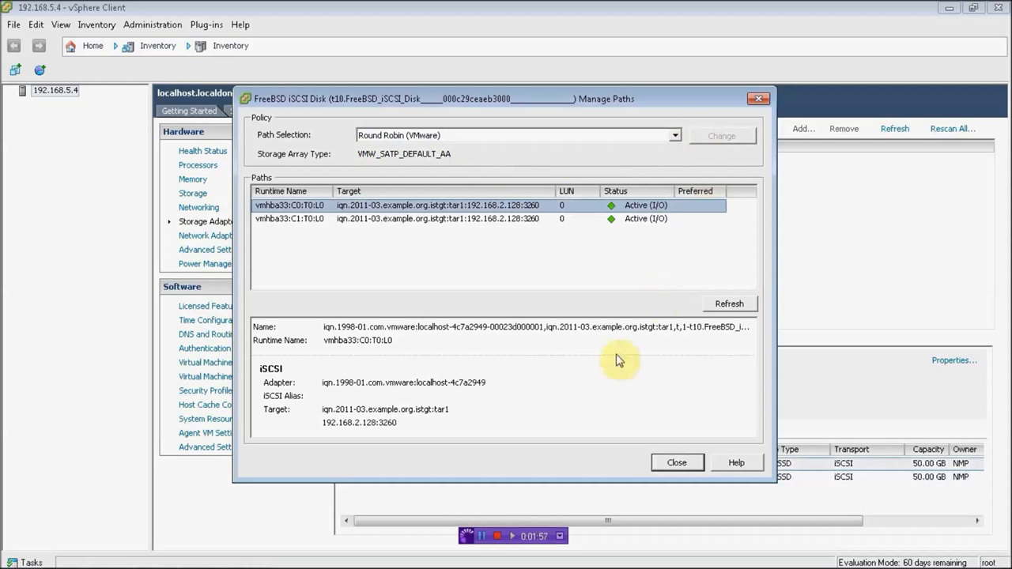
left_click(677, 463)
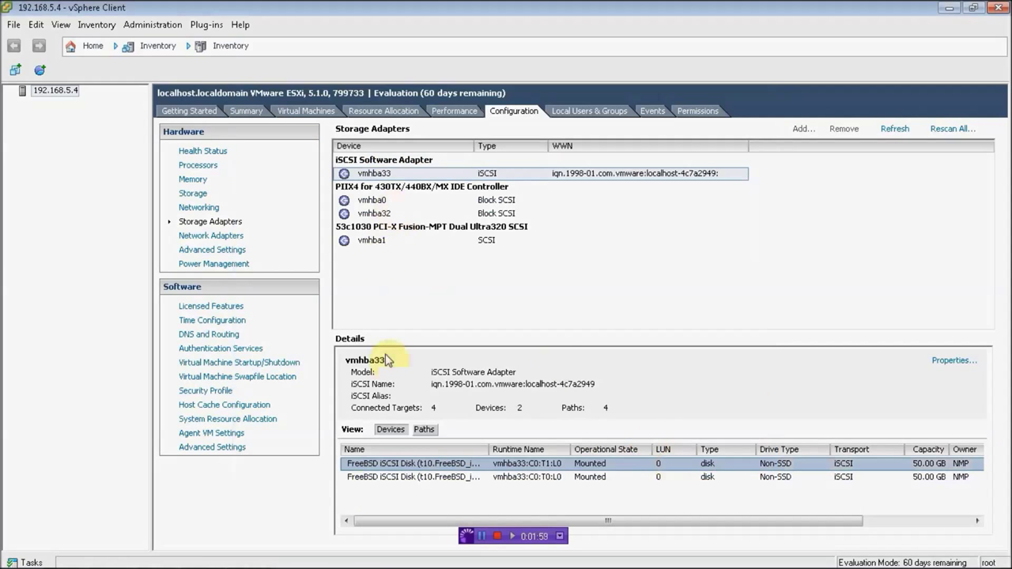
Step: Add a software iSCSI adapter to host 192.168.5.3 under Configuration > Storage Adapters
mouse_move(168, 556)
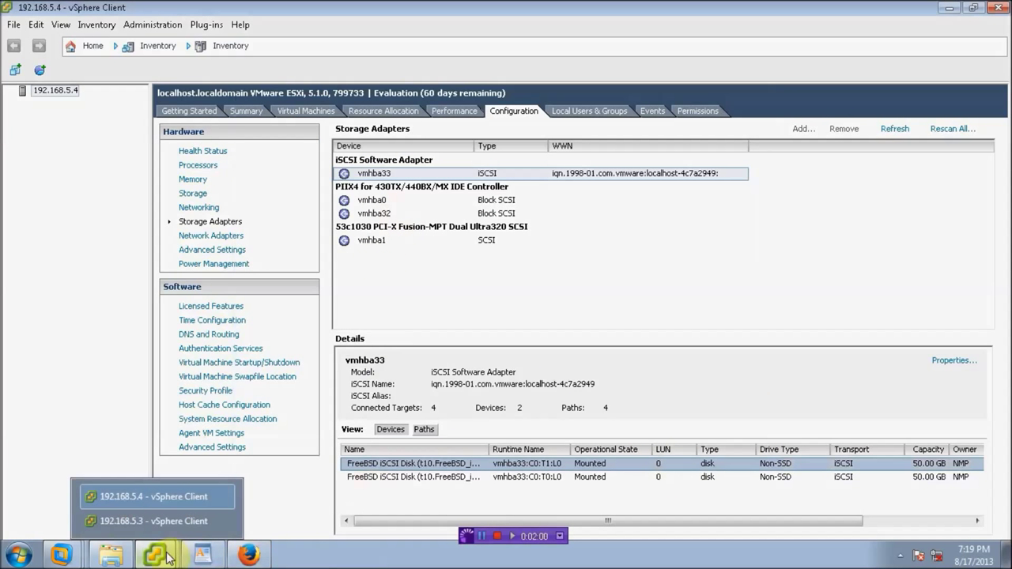
left_click(164, 526)
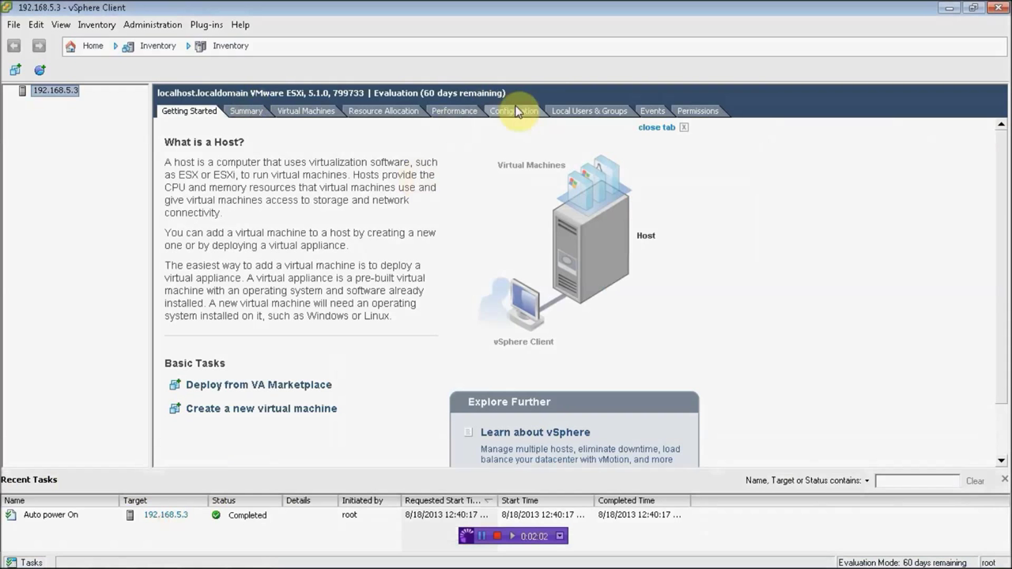
left_click(510, 114)
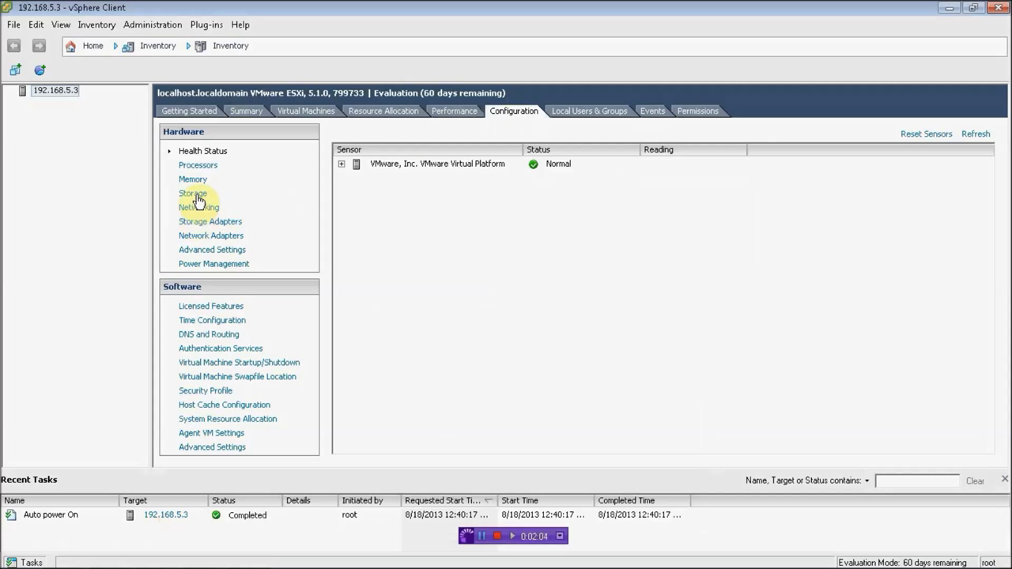
left_click(204, 225)
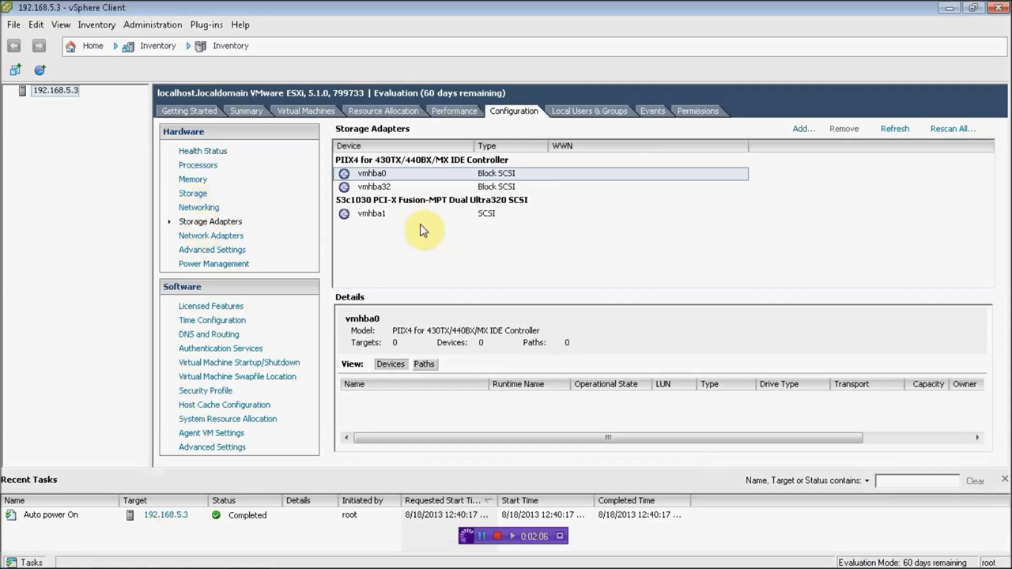
right_click(388, 245)
left_click(410, 259)
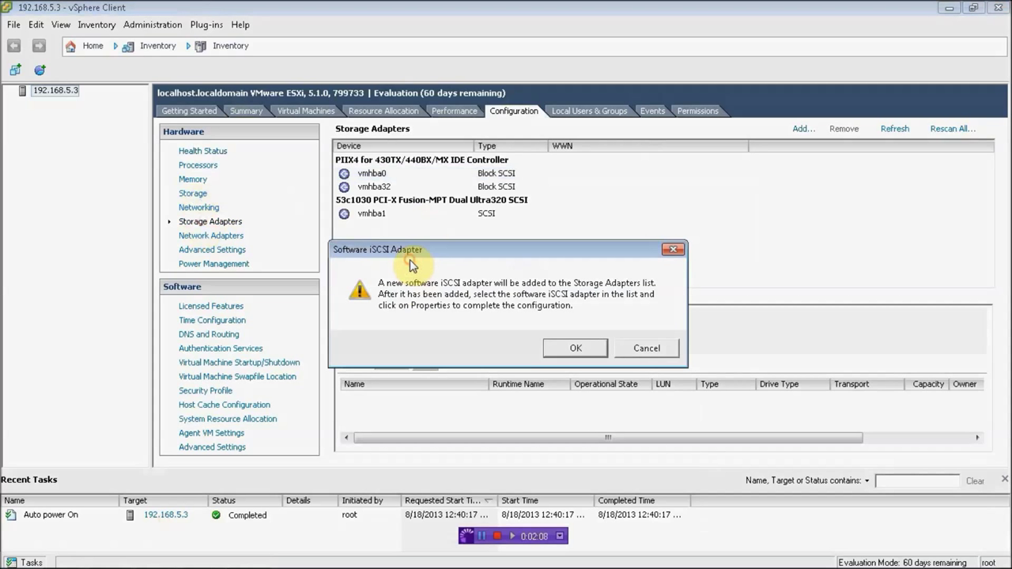
left_click(581, 348)
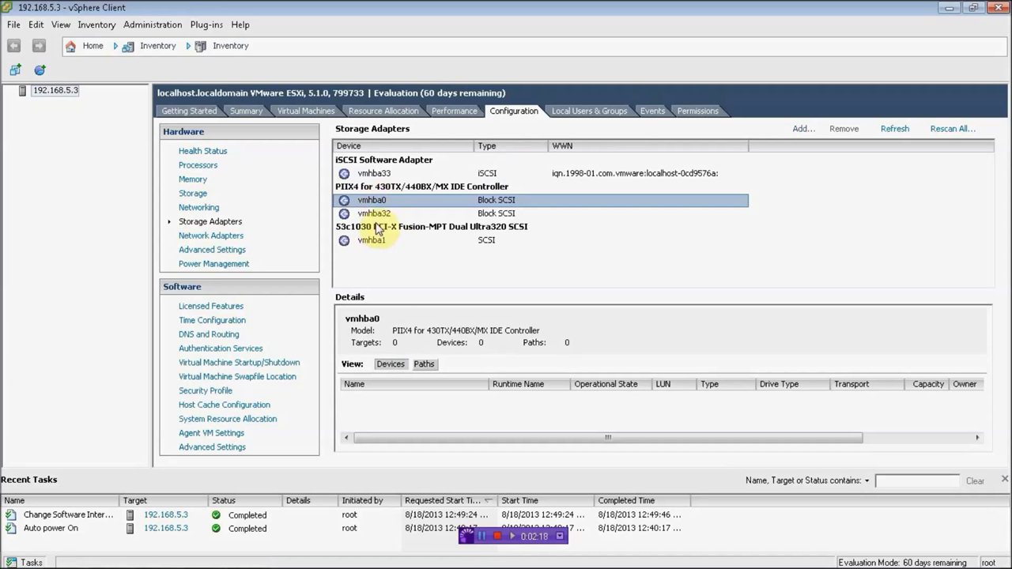
Step: Open the new vmhba33 adapter's properties at its network port binding settings
left_click(373, 173)
right_click(381, 174)
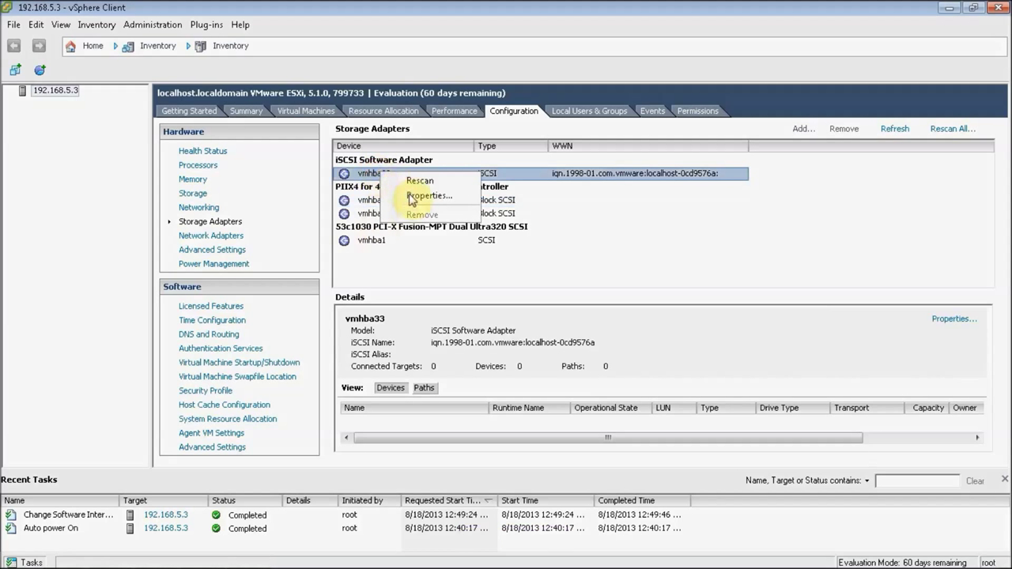
left_click(415, 197)
left_click(412, 97)
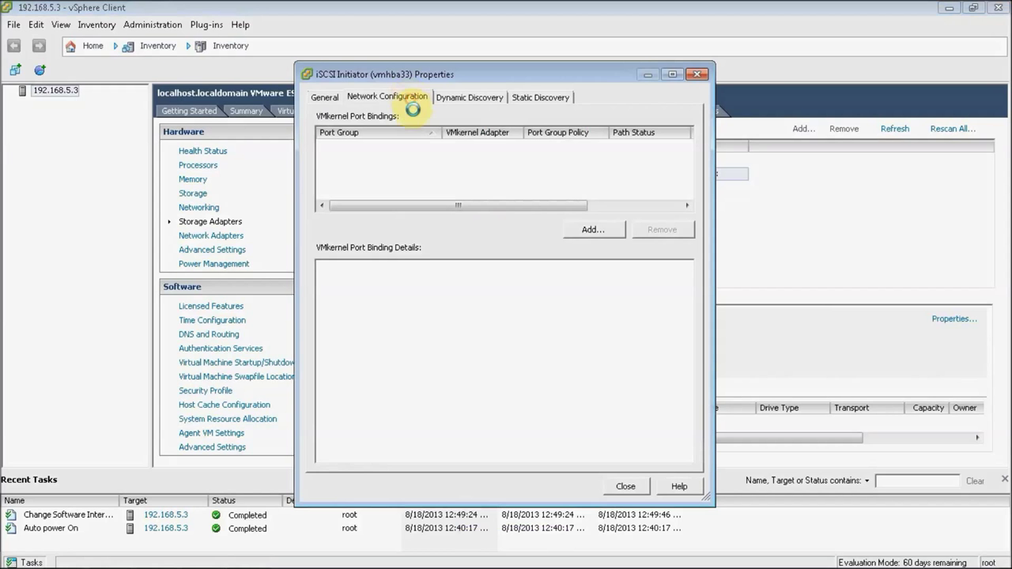
Step: Bind the iSCSI and iSCSI2 VMkernel adapters to vmhba33
left_click(592, 230)
left_click(378, 194)
left_click(525, 483)
left_click(590, 229)
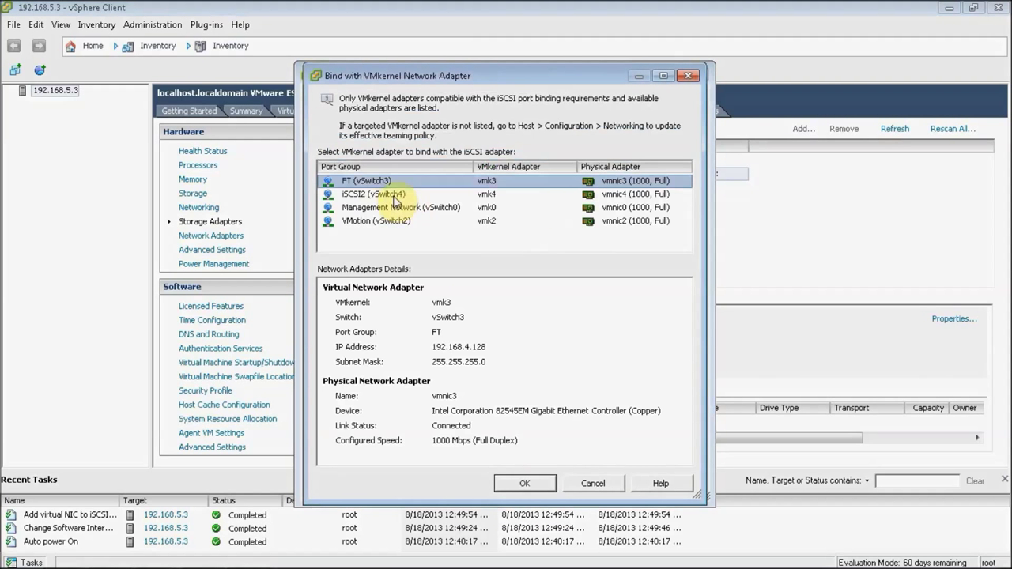
left_click(366, 197)
left_click(522, 481)
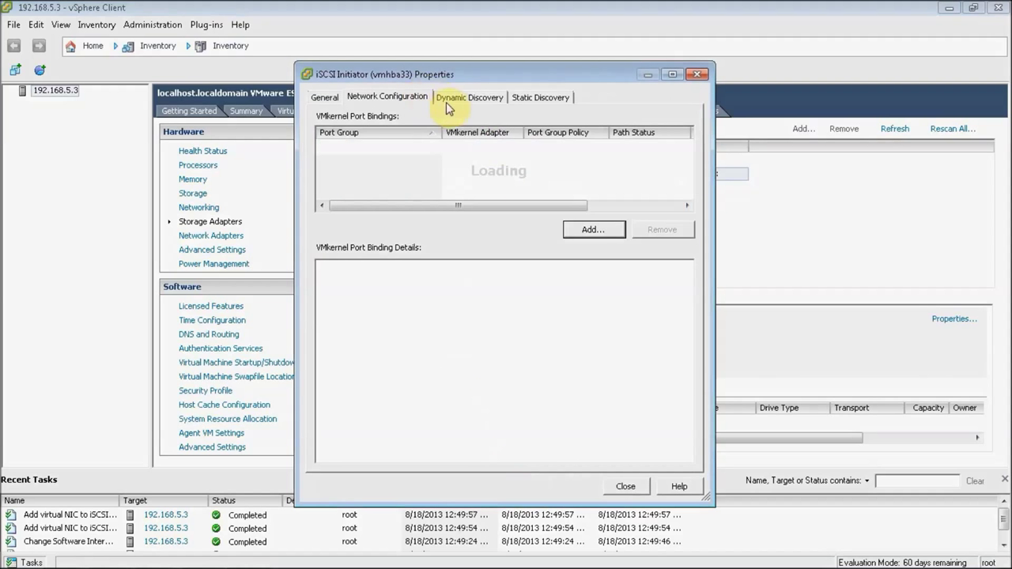
Step: Add send target 192.168.2.128 to dynamic discovery, then close and rescan the adapter
left_click(449, 98)
left_click(558, 458)
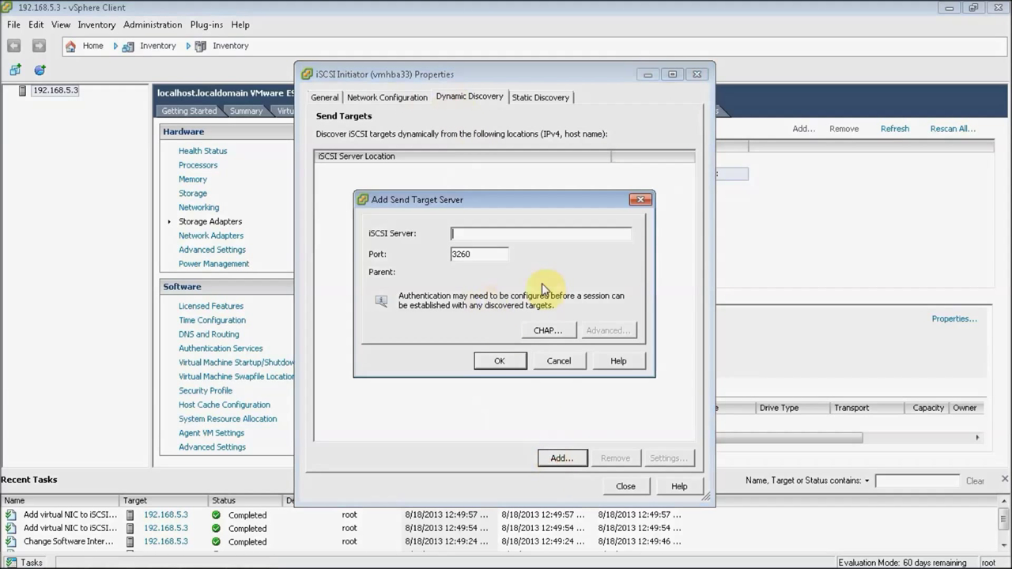
type("192.168.2.1")
left_click(500, 361)
left_click(523, 98)
left_click(475, 97)
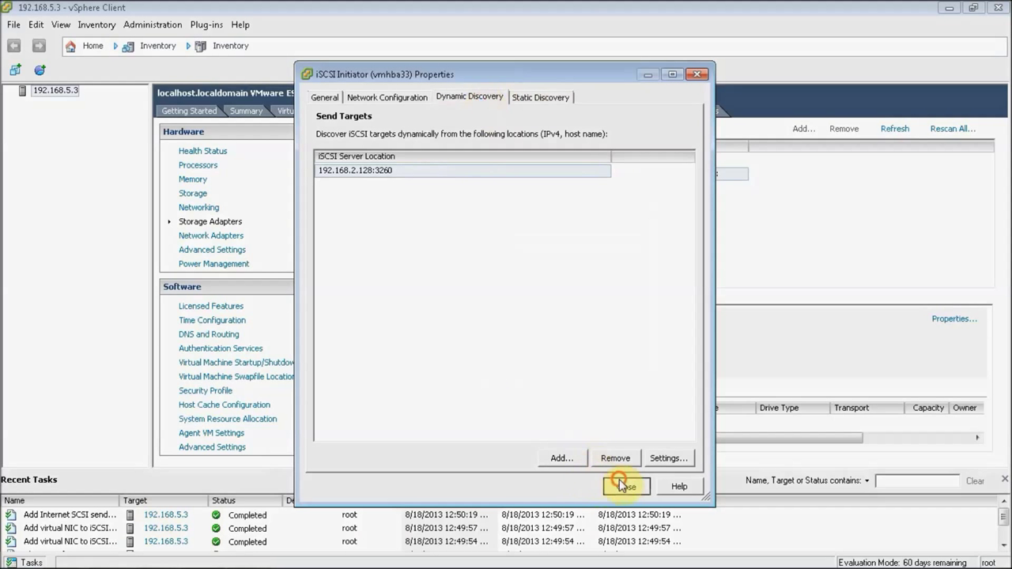
left_click(625, 484)
left_click(575, 341)
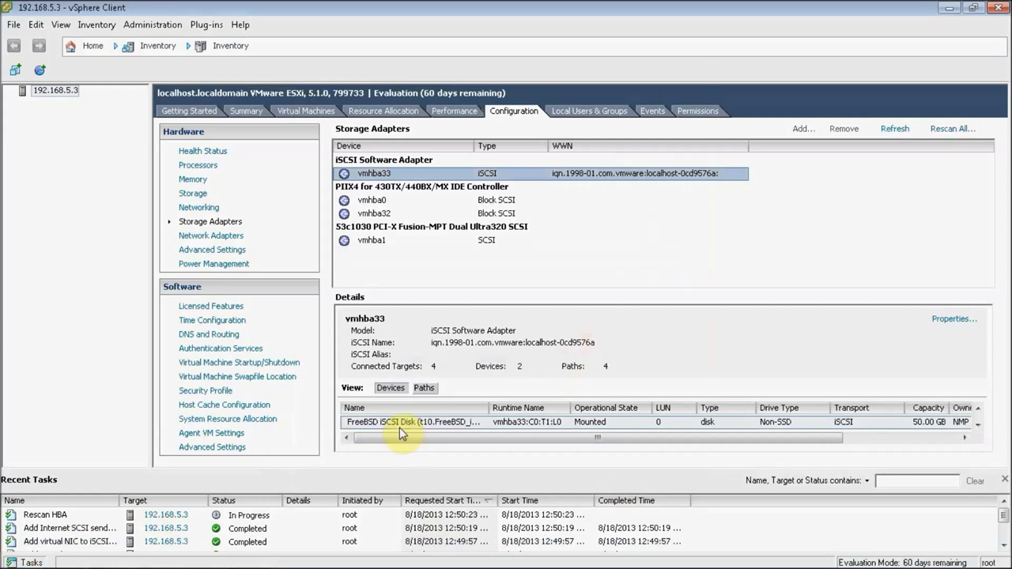
Step: Hide Recent Tasks and set the first FreeBSD disk's path policy to Round Robin
left_click(1004, 480)
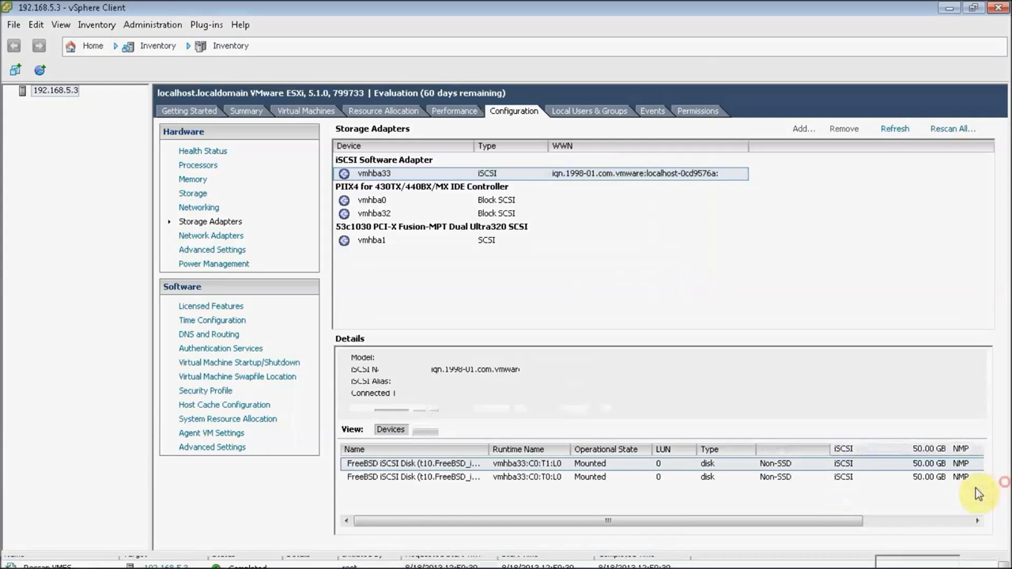
right_click(467, 465)
left_click(506, 480)
left_click(542, 140)
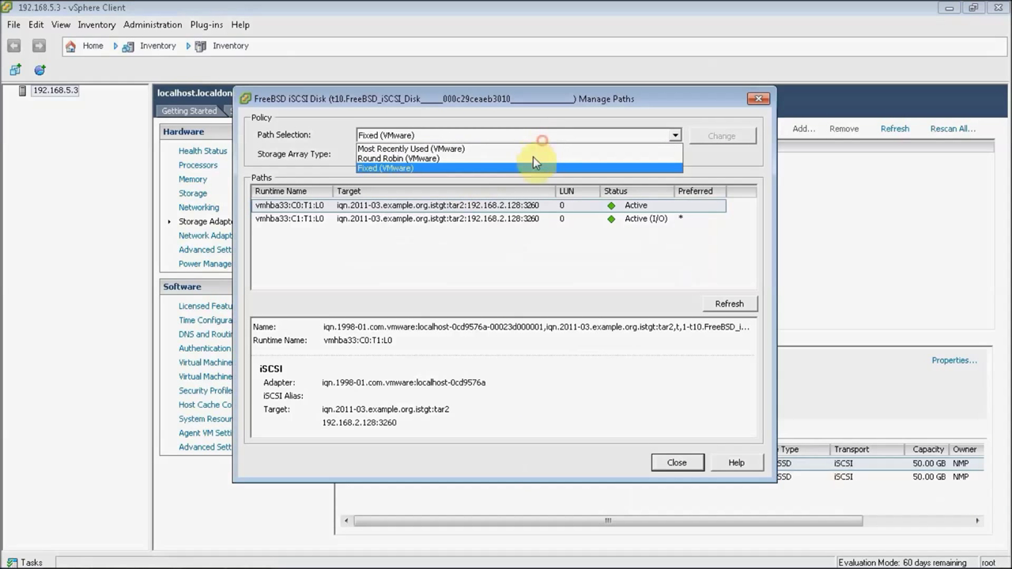
left_click(530, 166)
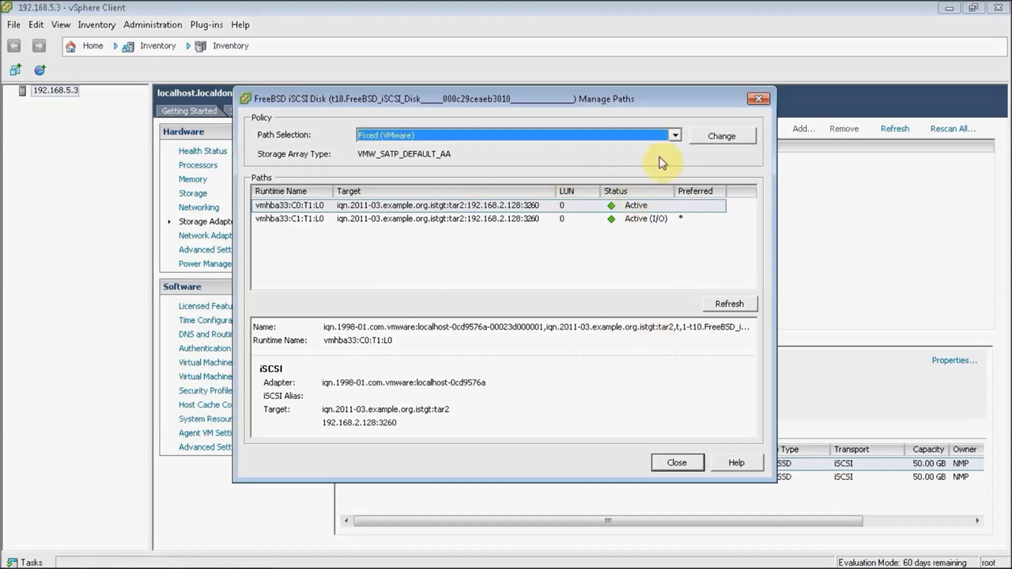
left_click(675, 135)
left_click(667, 158)
left_click(723, 136)
left_click(688, 463)
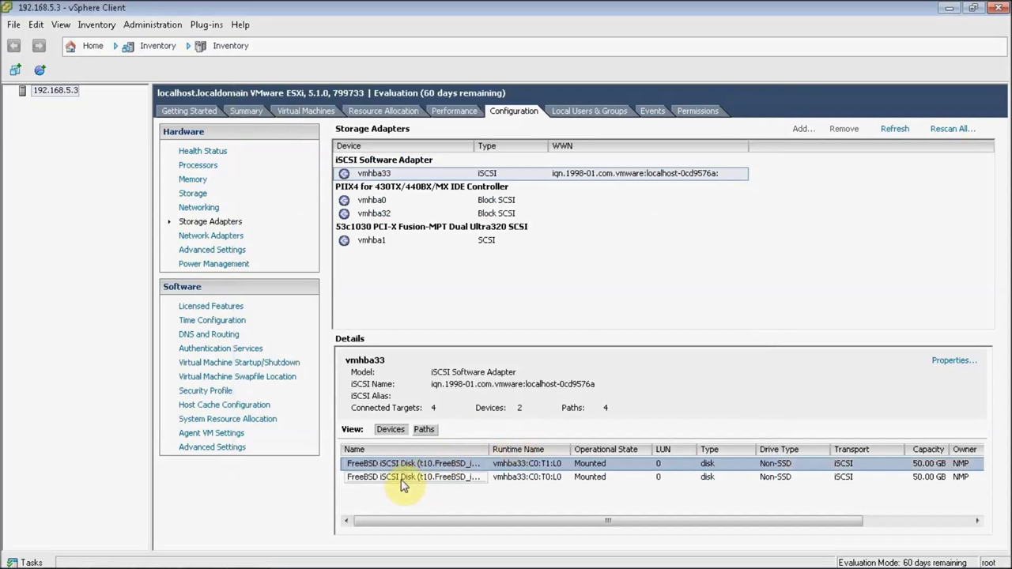
Step: Set the second FreeBSD disk's path selection policy to Round Robin
left_click(404, 478)
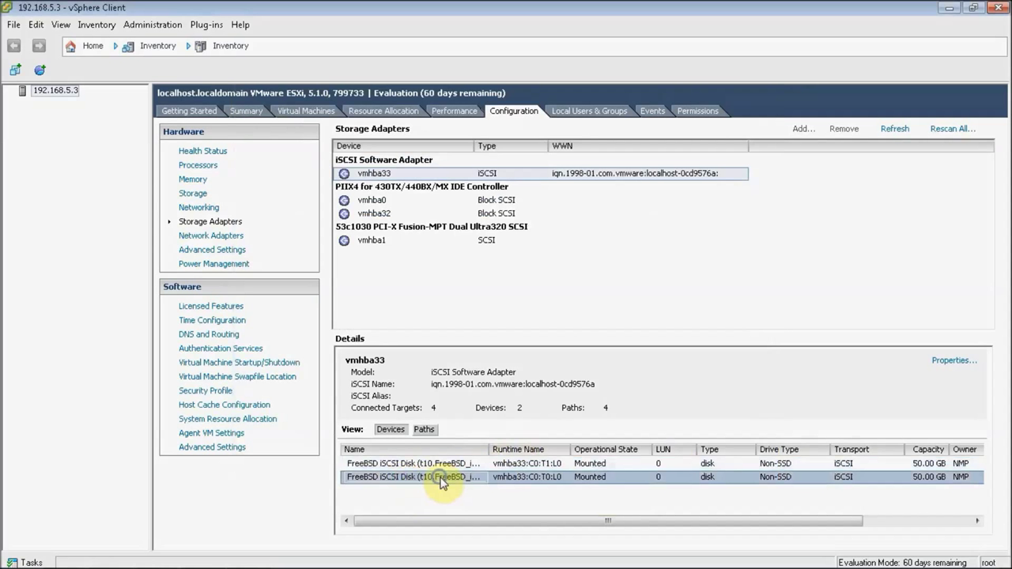
right_click(440, 478)
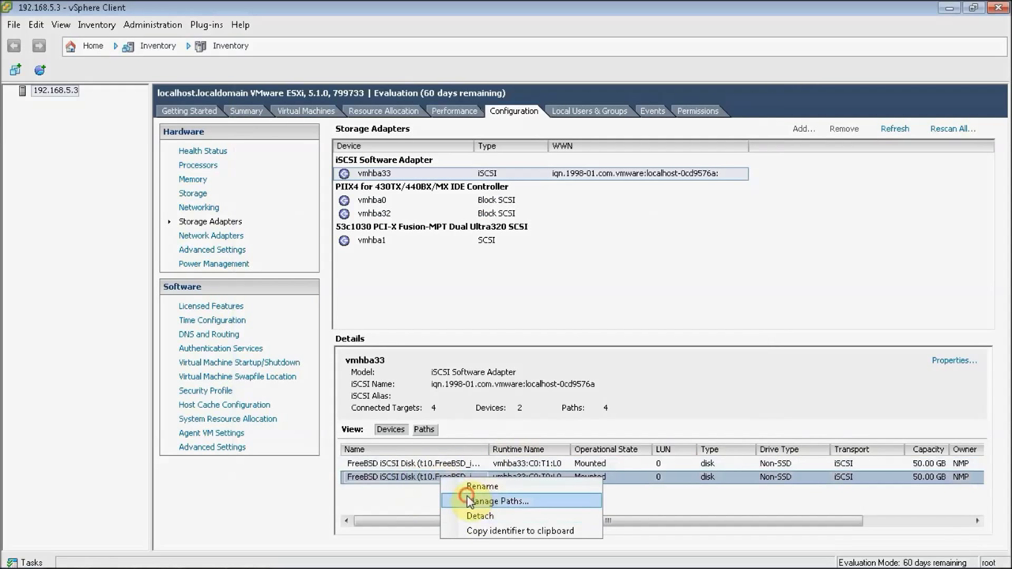
left_click(470, 502)
left_click(487, 136)
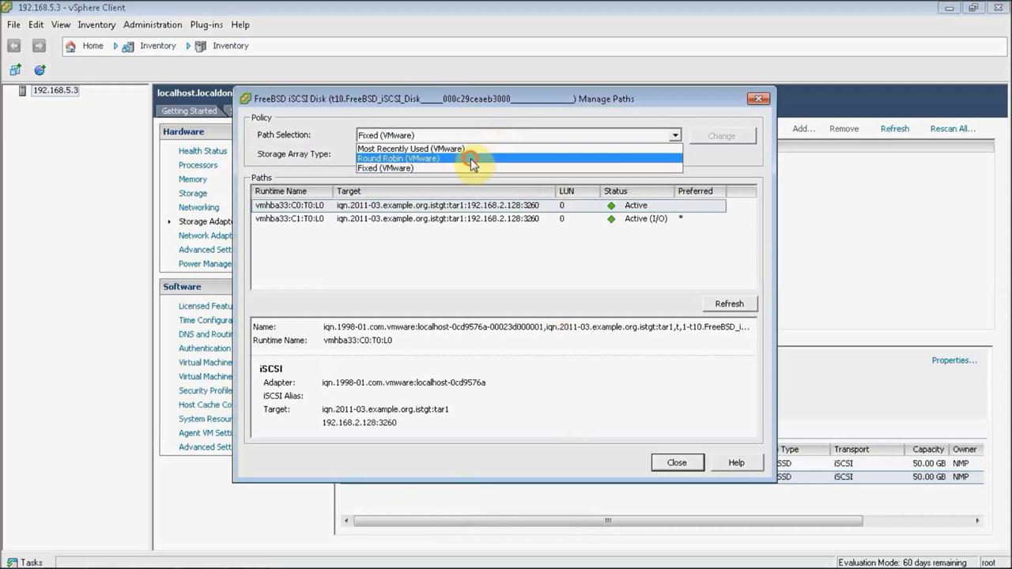
left_click(472, 159)
left_click(720, 136)
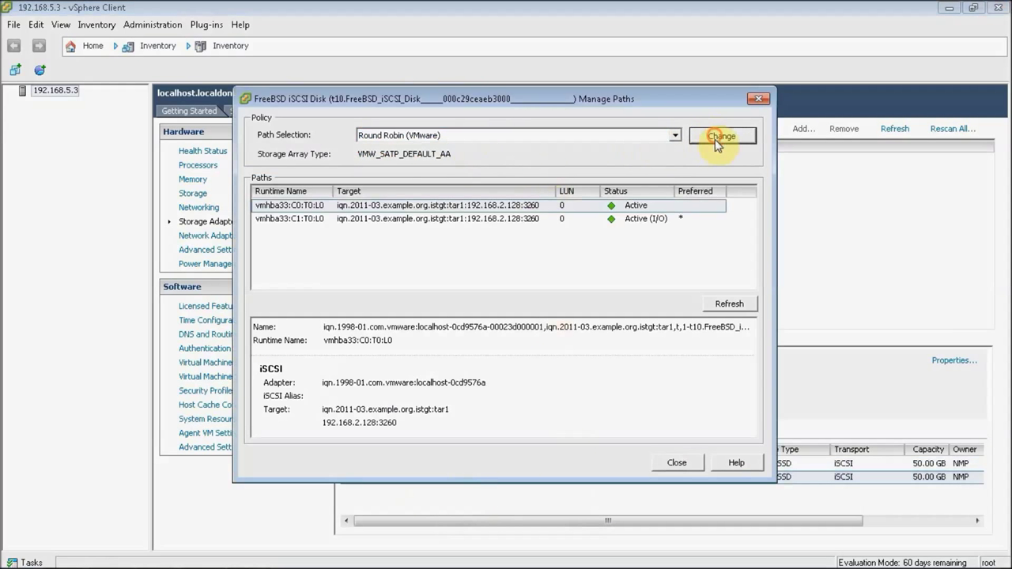
left_click(676, 463)
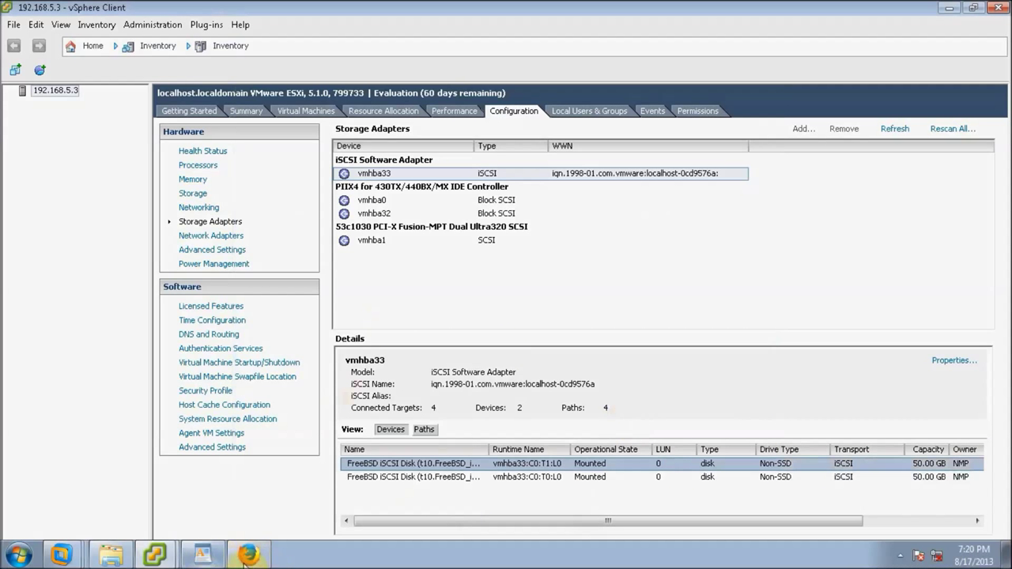
Step: Close the finished vCenter Server Setup wizard in Firefox to reveal the appliance Summary page
left_click(237, 559)
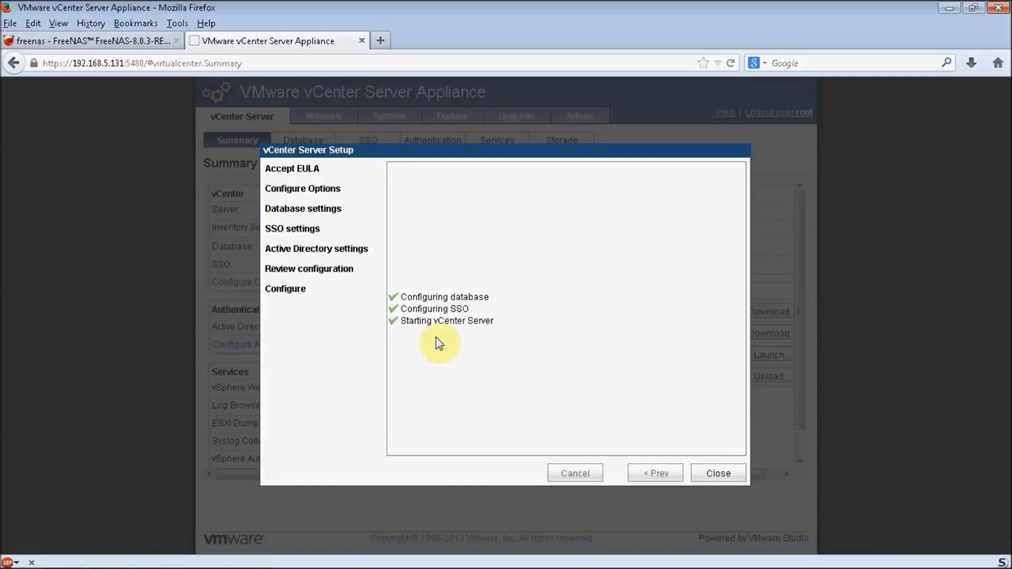
left_click(718, 473)
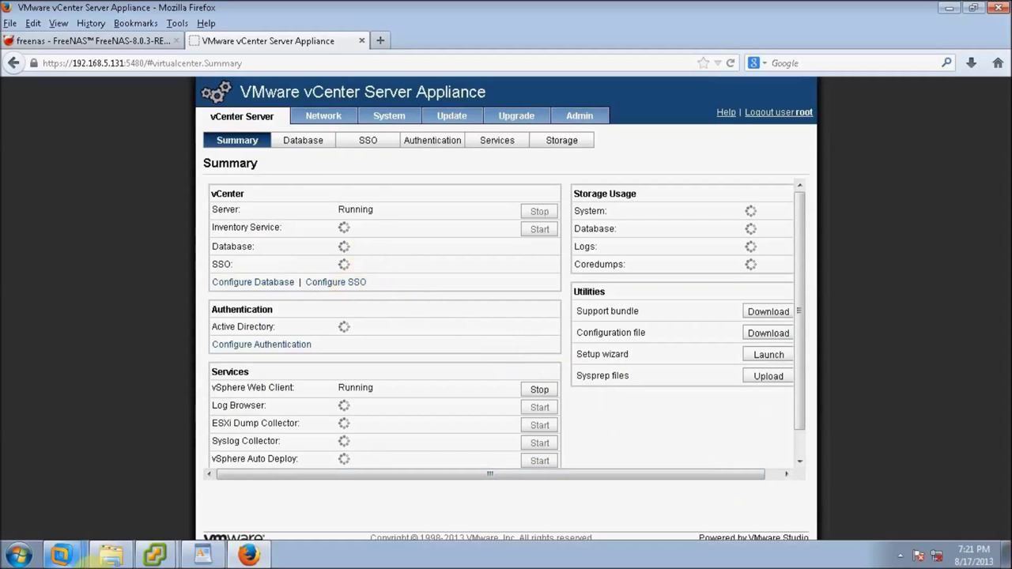
mouse_move(159, 555)
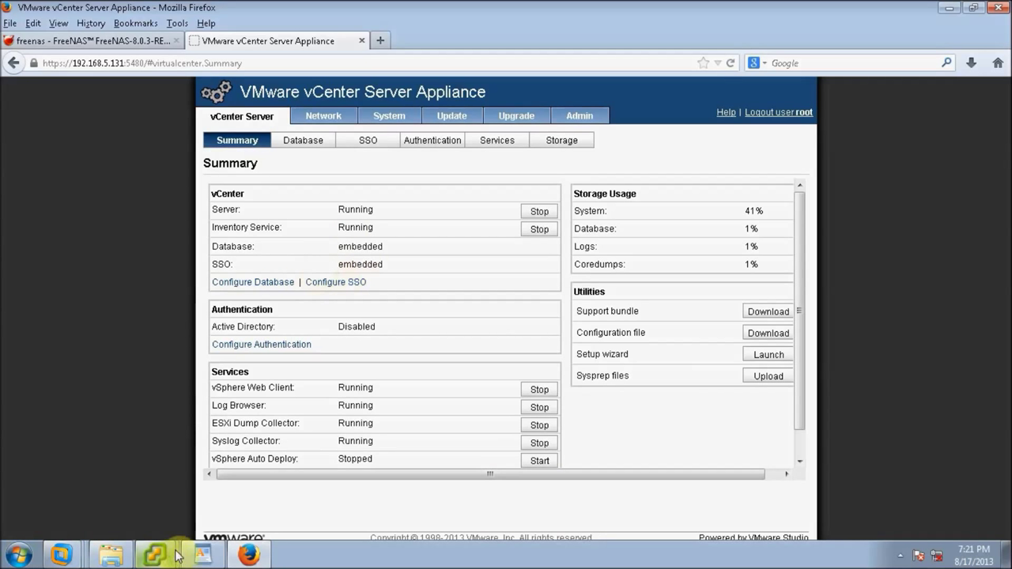
Step: Close the old vSphere Client windows and launch a fresh vSphere Client from Start
left_click(163, 554)
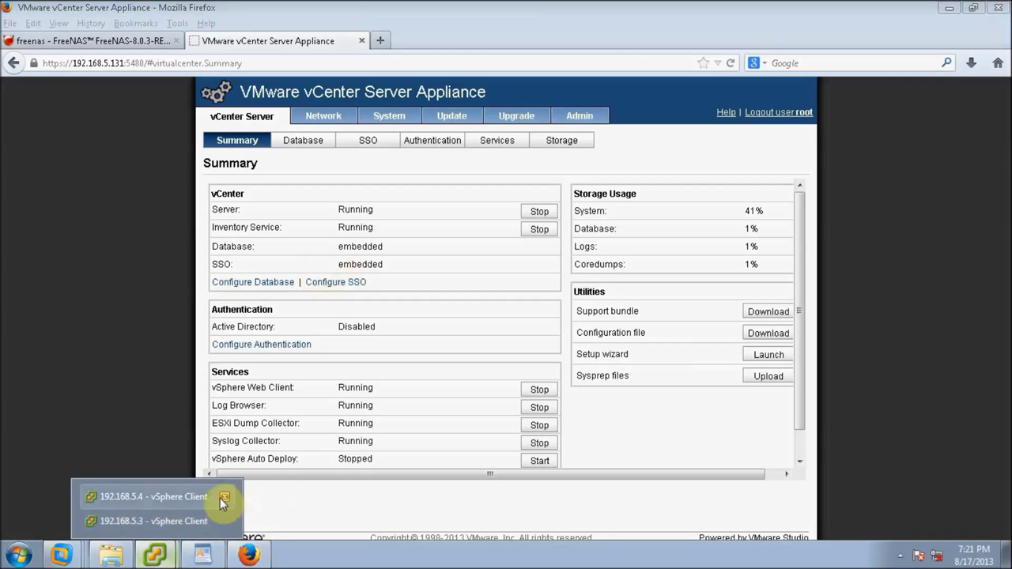
left_click(226, 506)
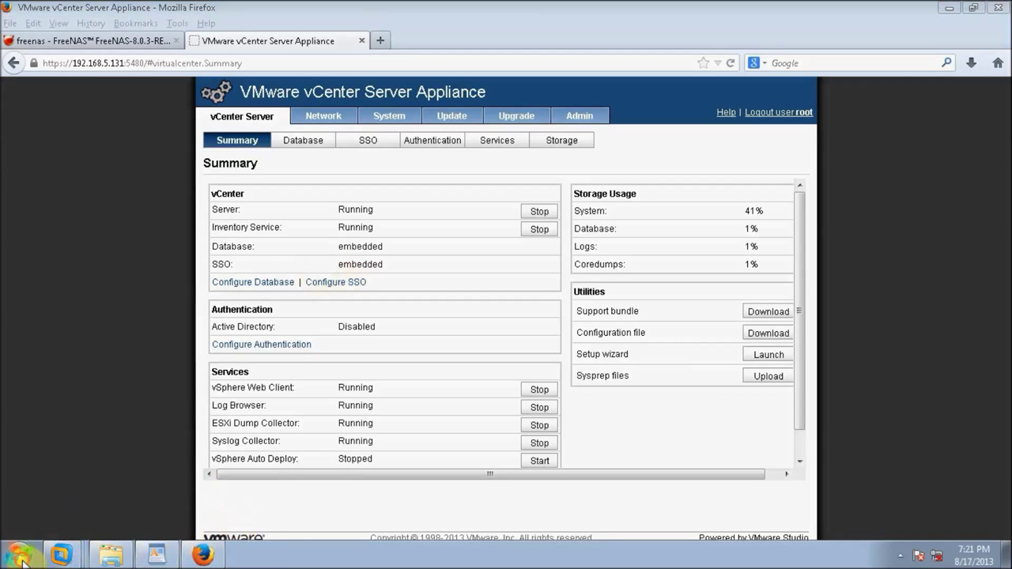
left_click(17, 555)
left_click(49, 234)
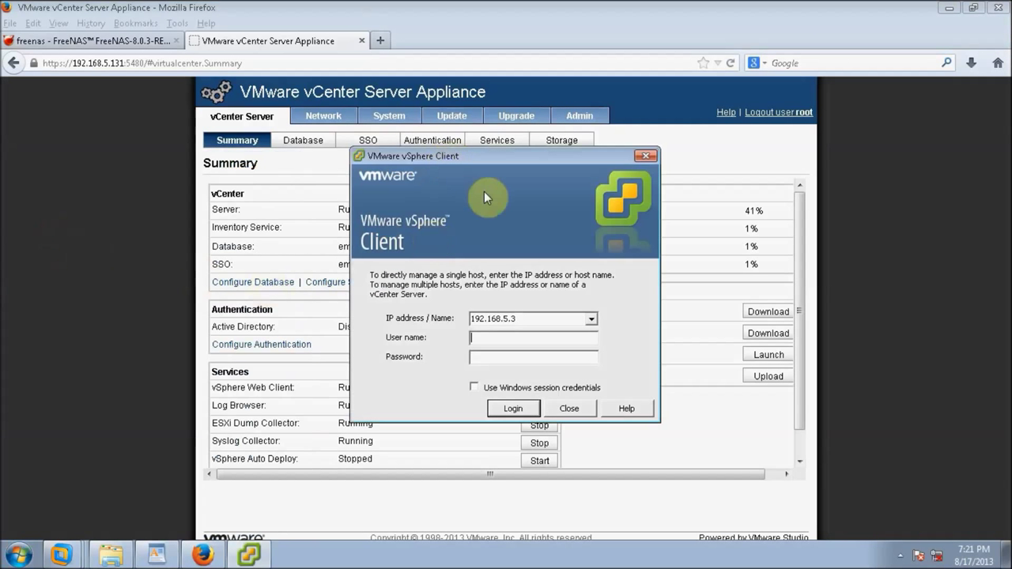
Step: Log in to vCenter 192.168.5.131 as root, ignoring the certificate warning and evaluation notice
left_click_drag(532, 157, 591, 154)
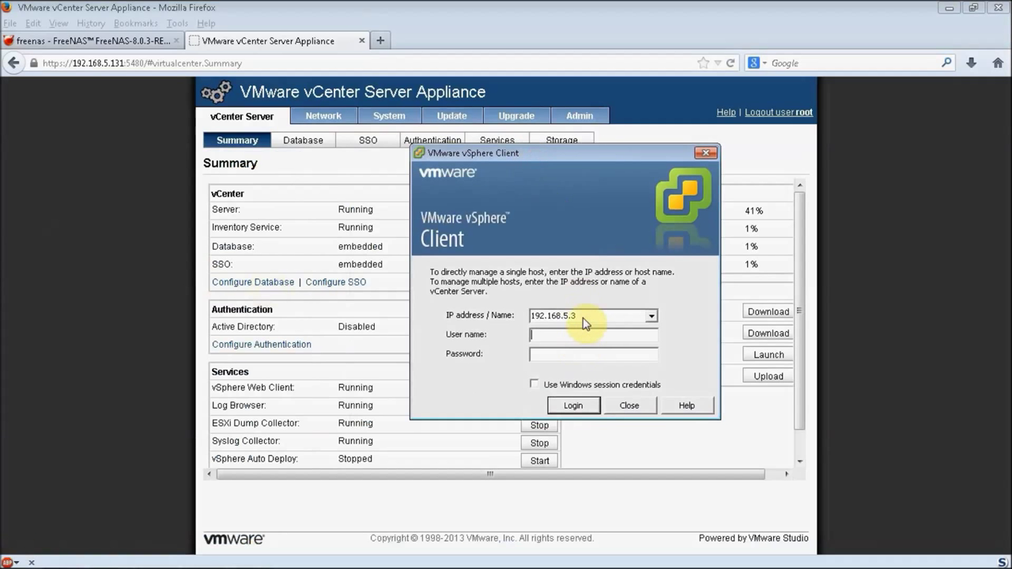
left_click(592, 316)
left_click(592, 315)
key("BackSpace")
type("1")
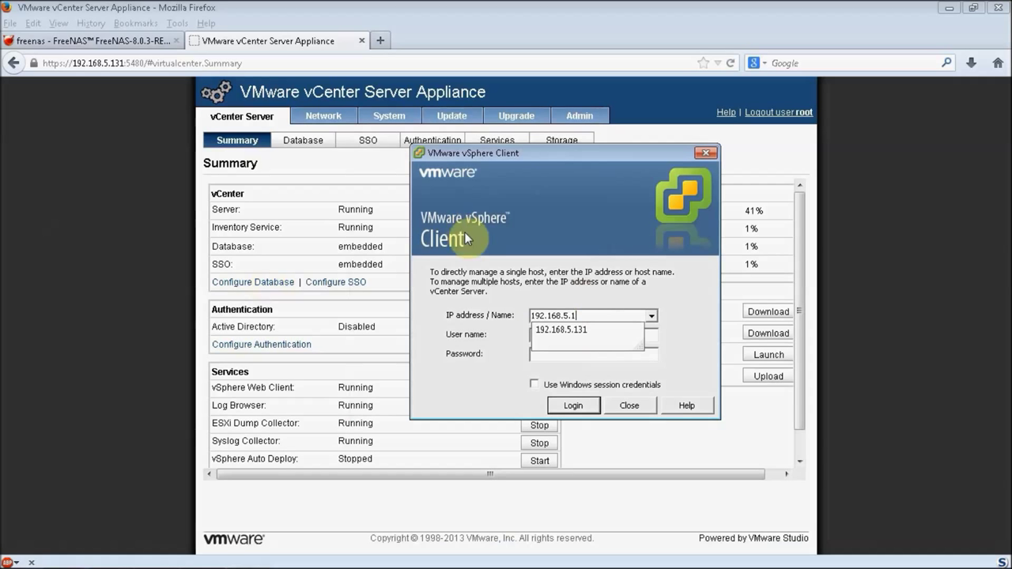
key("Down")
key("Tab")
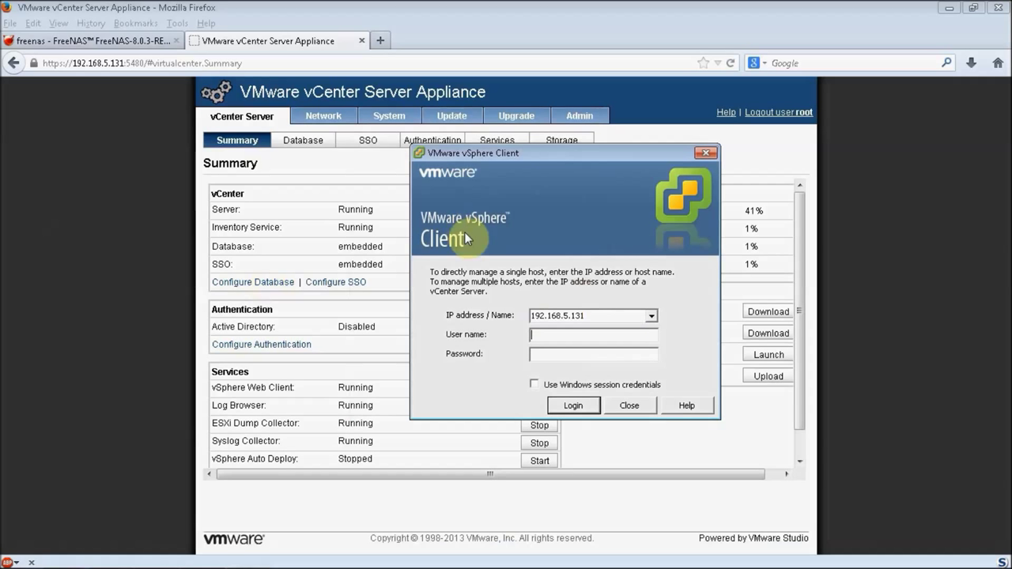
type("root")
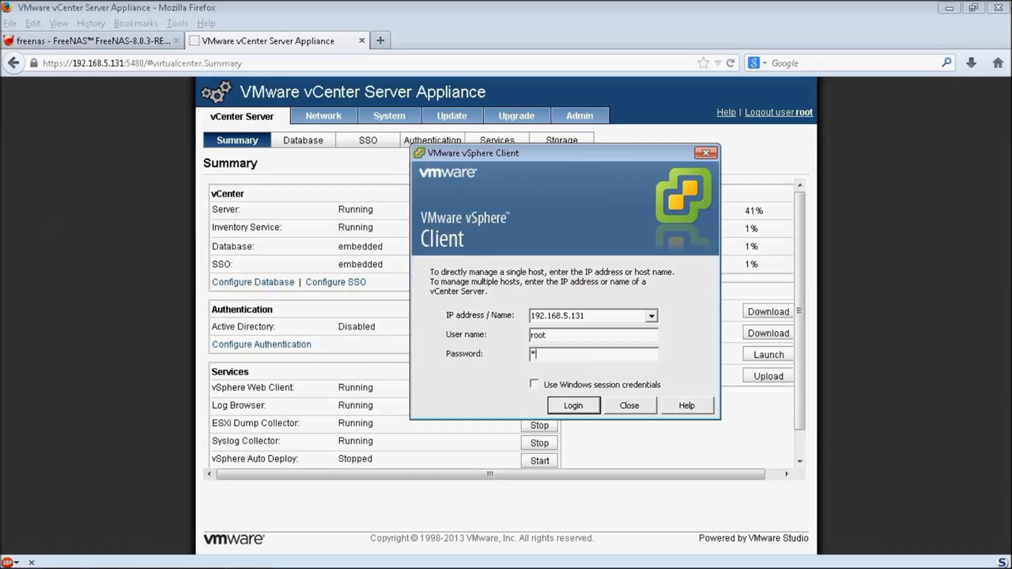
left_click(584, 408)
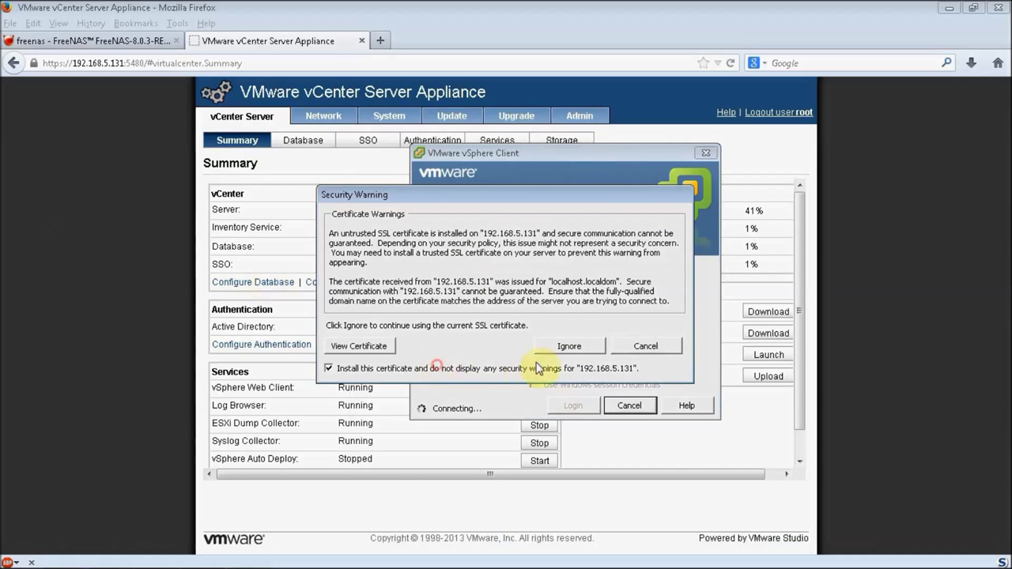
left_click(576, 346)
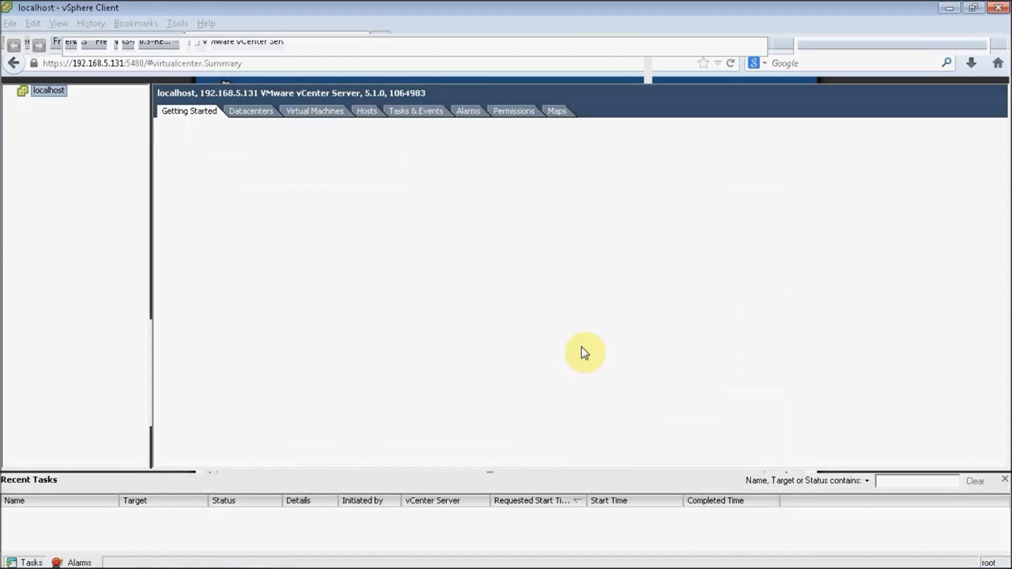
left_click(611, 357)
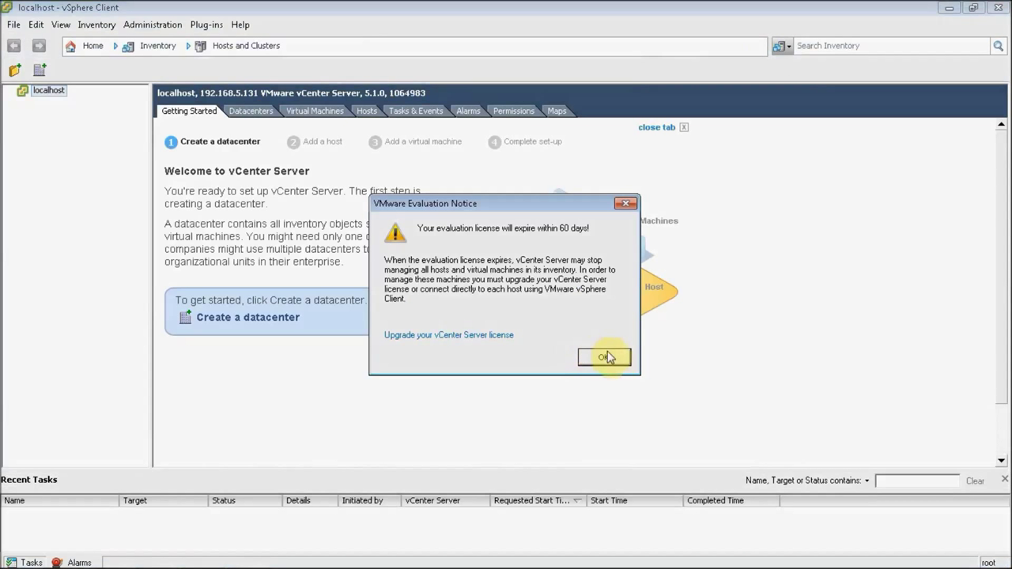
Step: Rename the localhost vCenter item to Lab
right_click(57, 94)
left_click(106, 197)
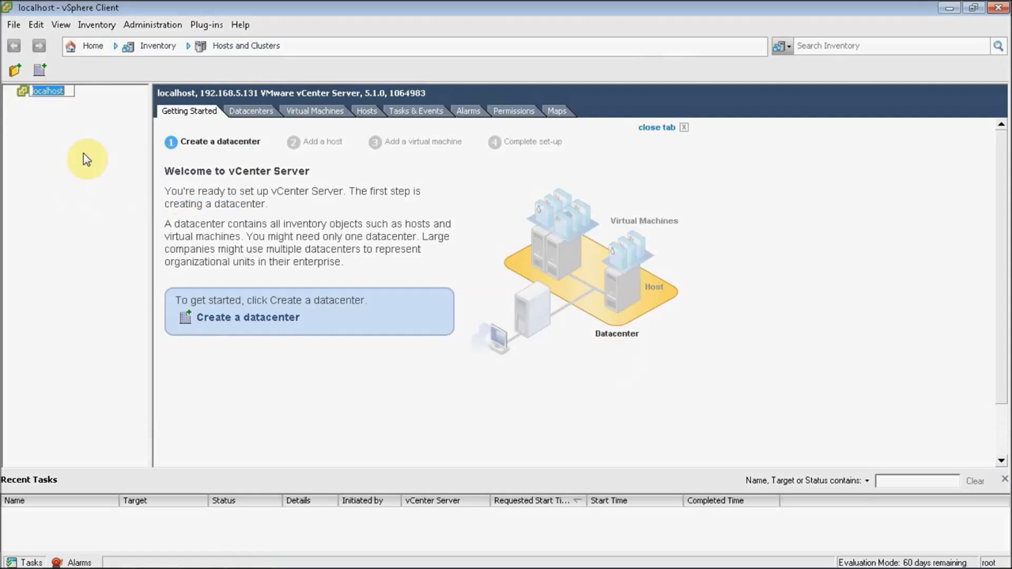
type("Lab")
key("Return")
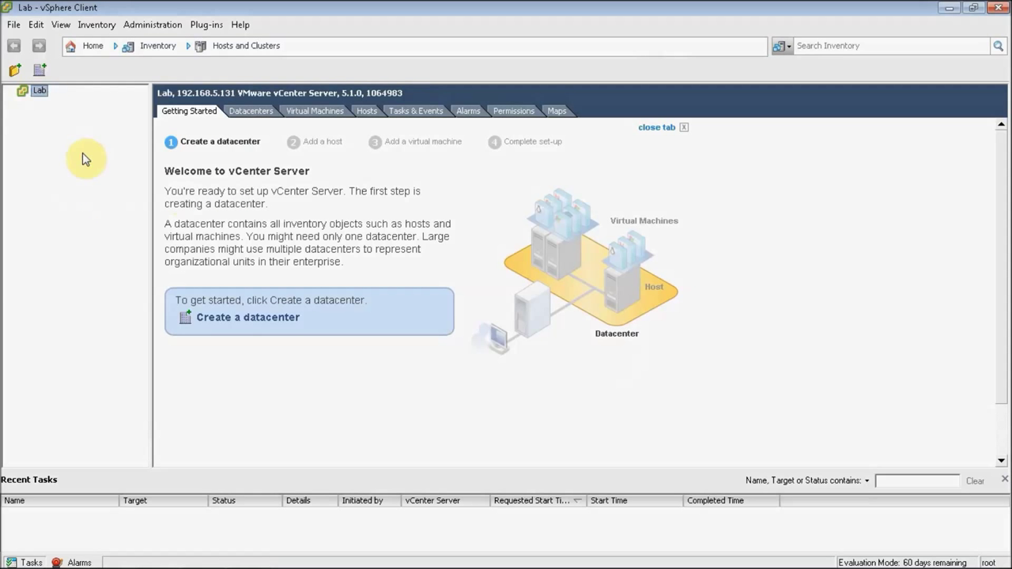
Step: Create a new datacenter named Lab-DC under Lab and select it
left_click(40, 69)
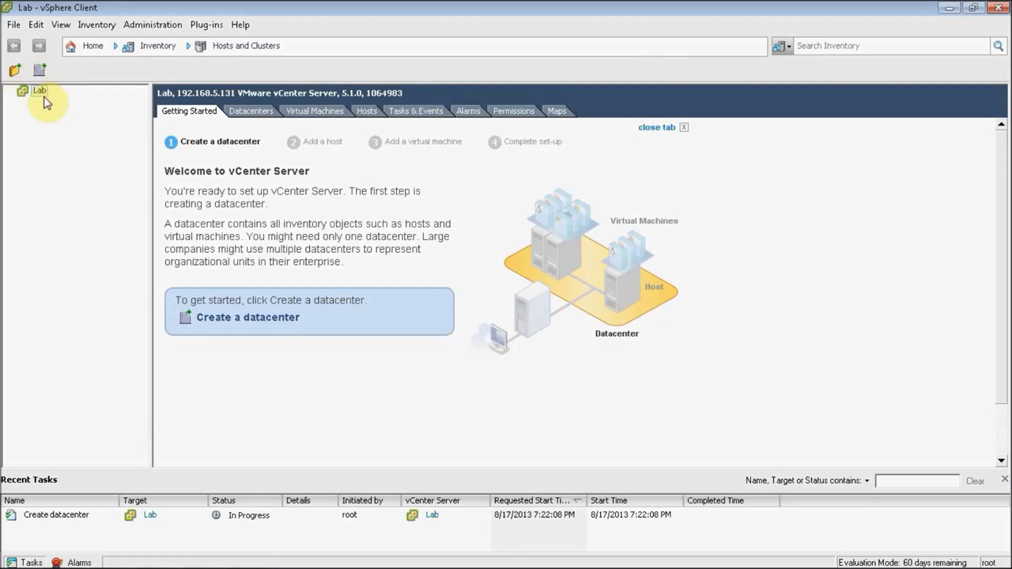
left_click(70, 102)
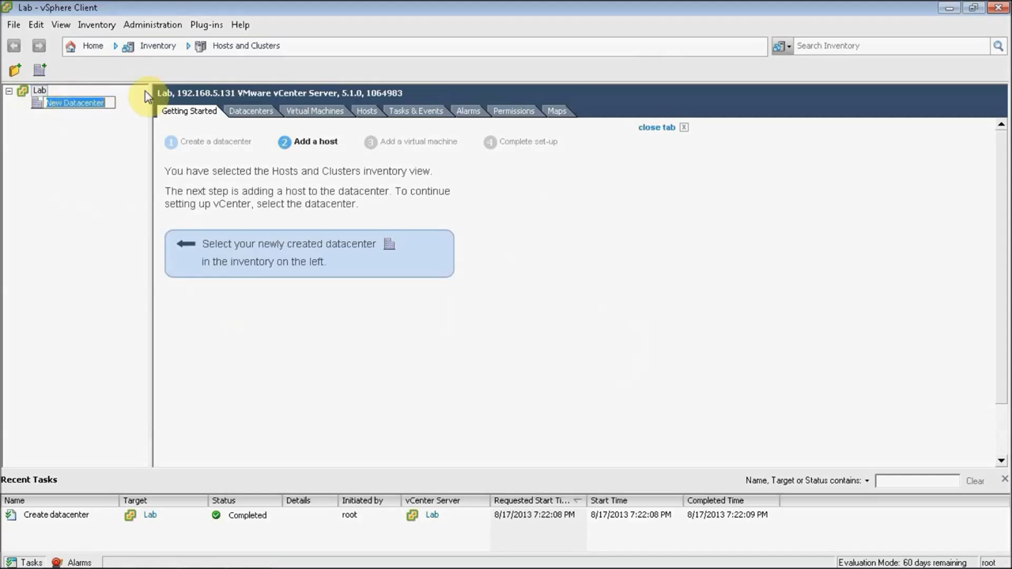
type("Lab-DC")
key("Return")
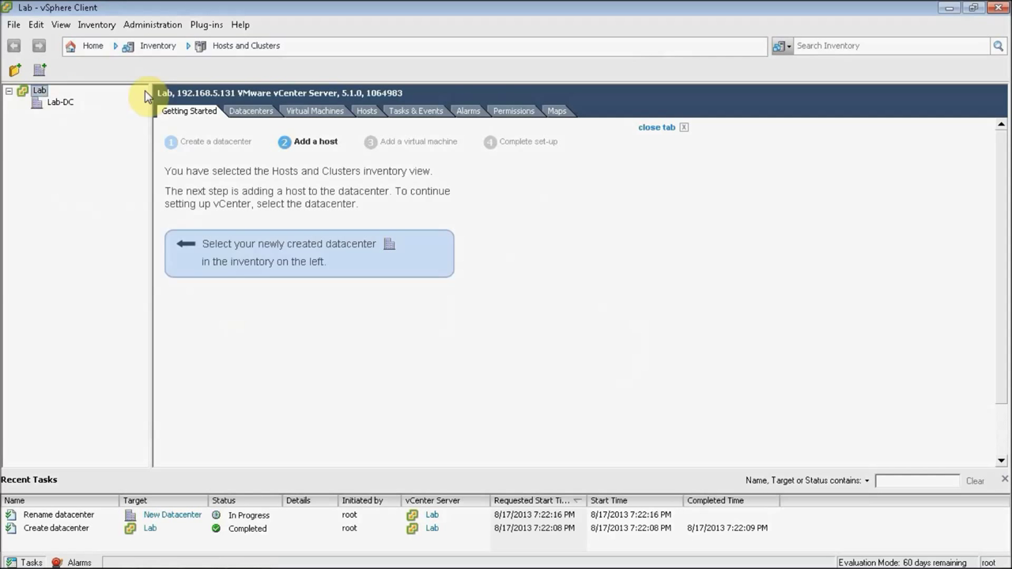
left_click(63, 103)
Step: Start adding host 192.168.5.3 to Lab-DC with the root user name and password
right_click(66, 109)
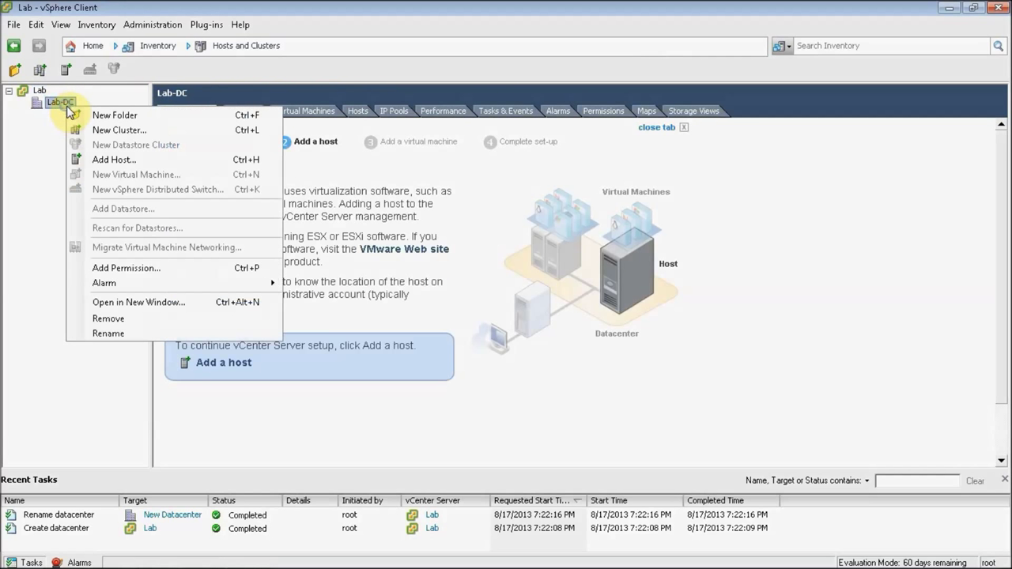
left_click(104, 160)
type("192.15")
key("BackSpace")
type("66.")
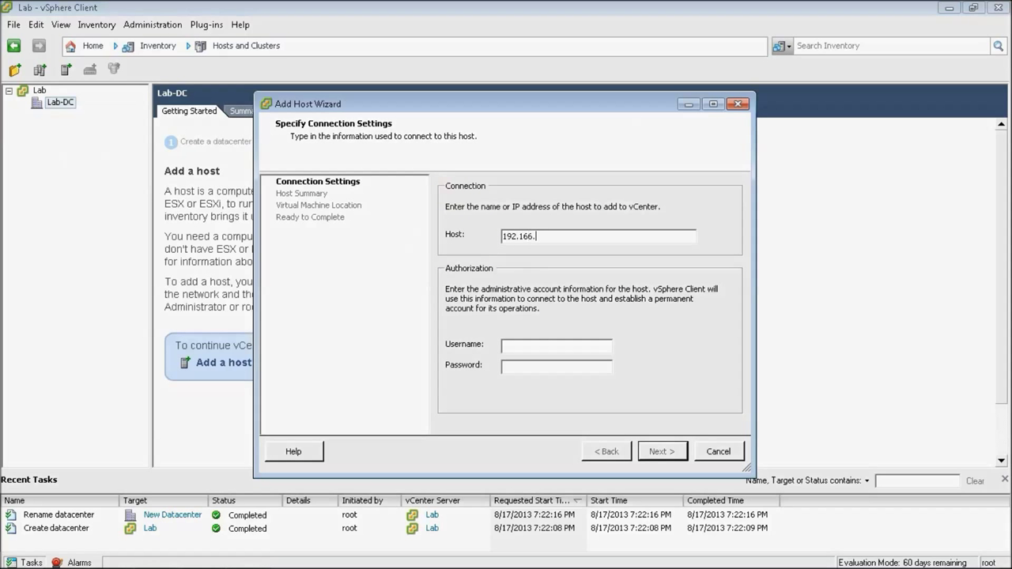
type("5.3root")
type("**********")
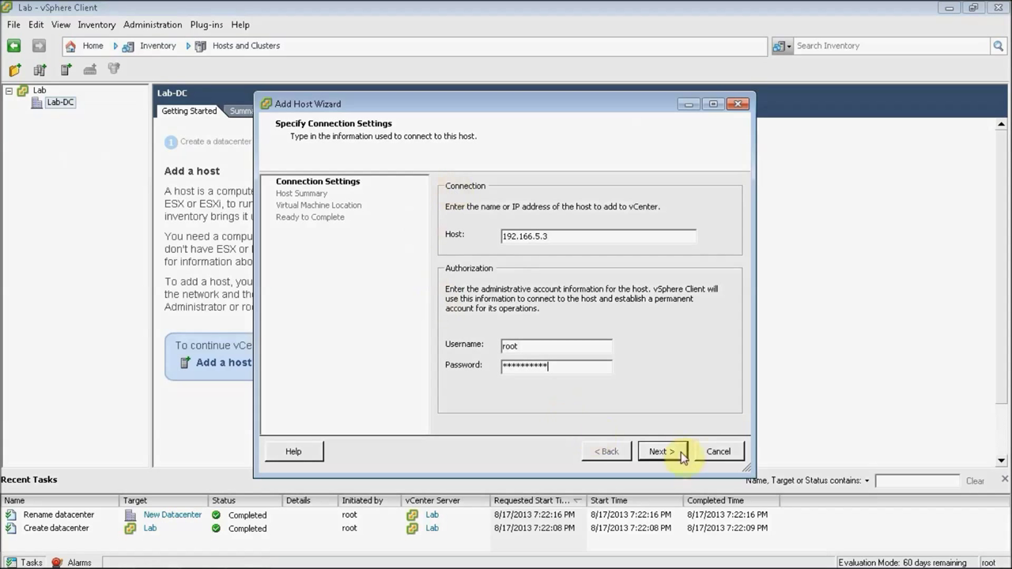
left_click_drag(527, 235, 534, 236)
type("5")
key("BackSpace")
type("8")
left_click(658, 452)
Step: Accept the host certificate and finish the Add Host wizard with default settings
left_click(565, 398)
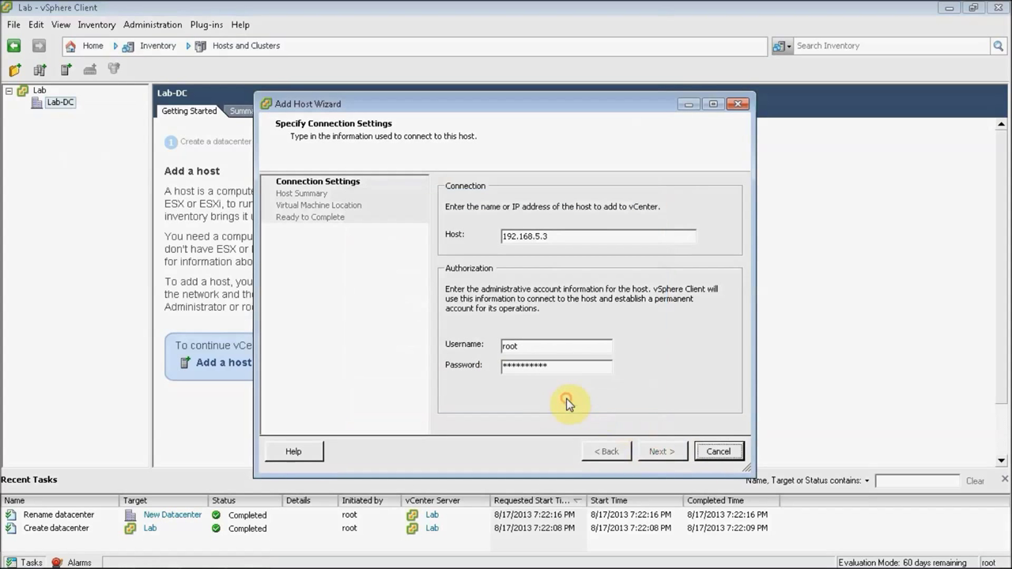
left_click(656, 453)
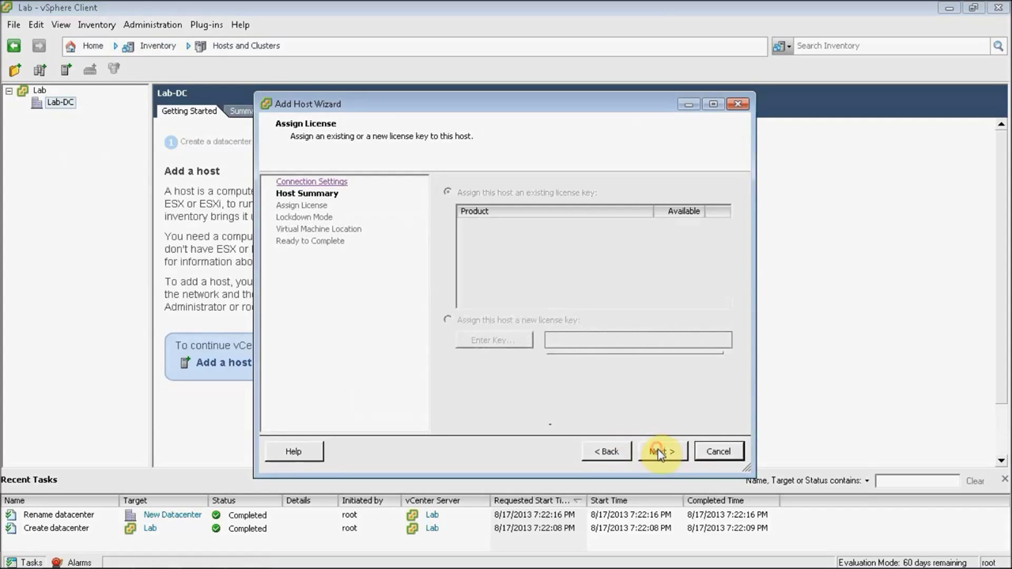
left_click(659, 452)
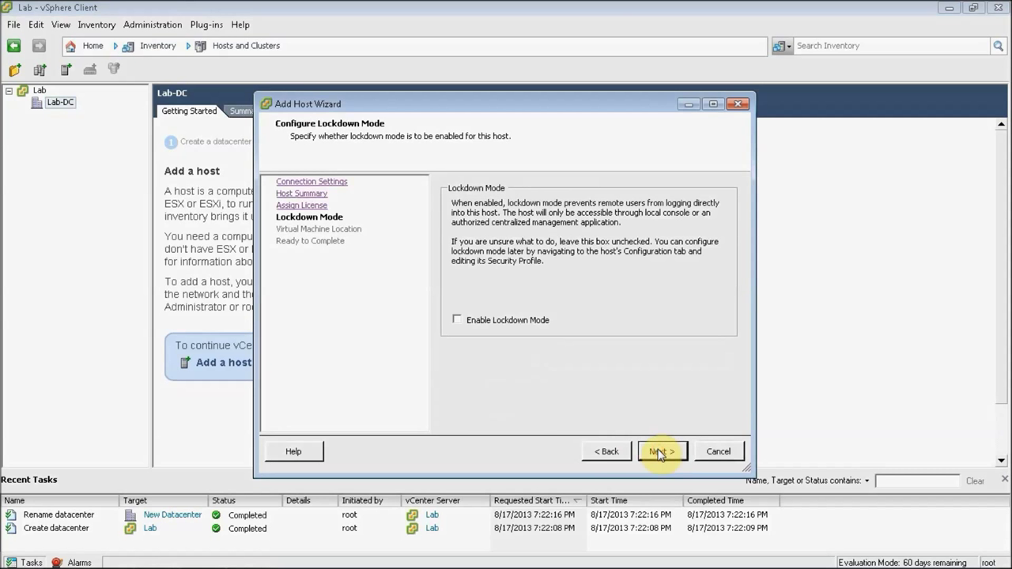
left_click(659, 452)
left_click(659, 452)
left_click(659, 452)
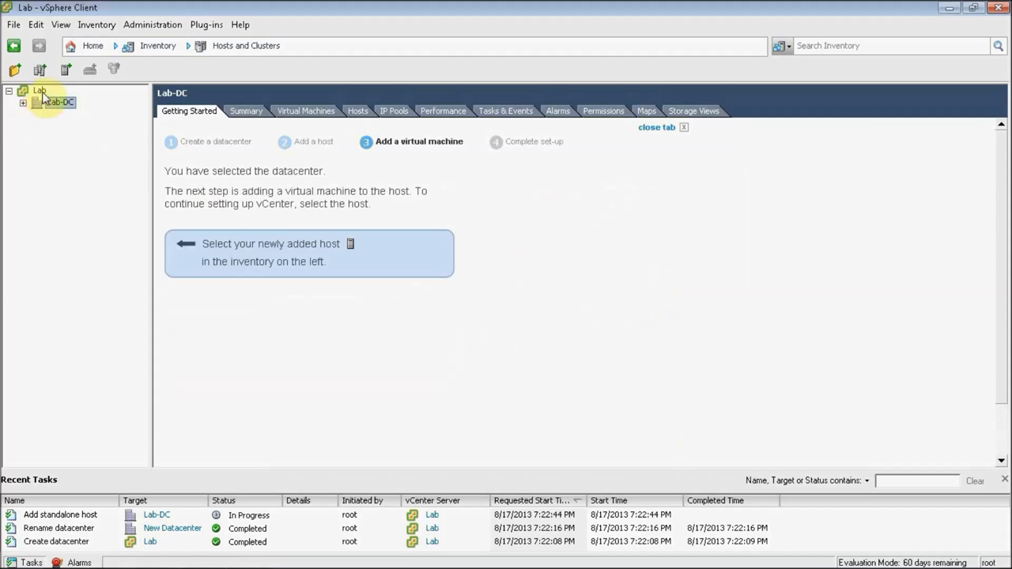
left_click(23, 103)
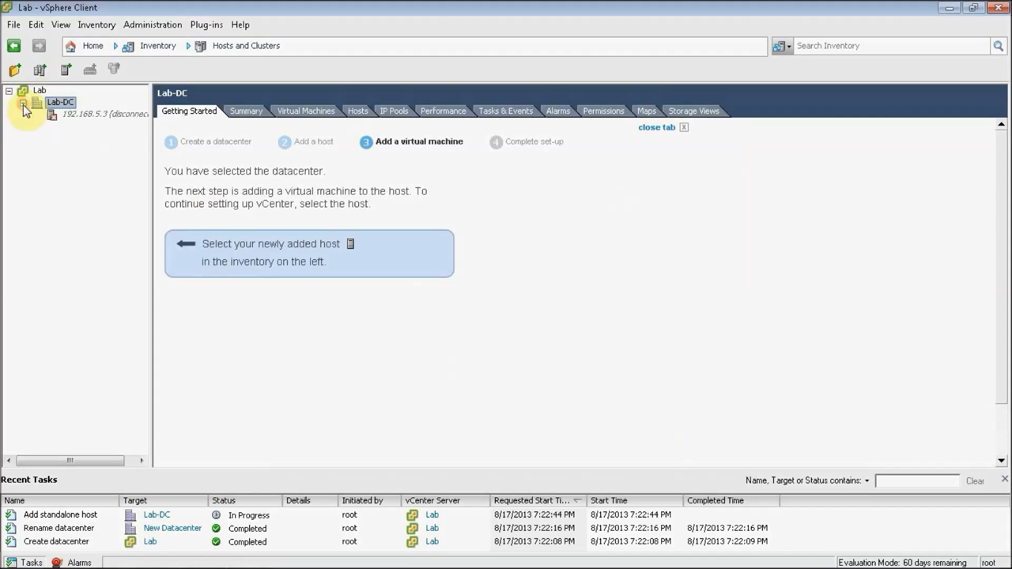
right_click(65, 102)
Step: Add host 192.168.5.4 to Lab-DC with root credentials and accept its security certificate
left_click(103, 152)
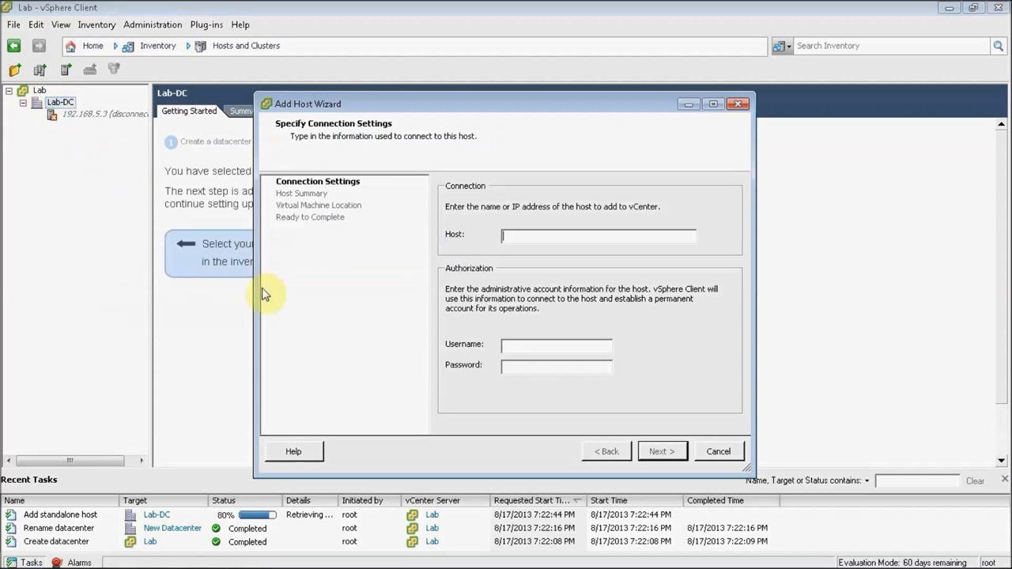
type("192.168.5.4")
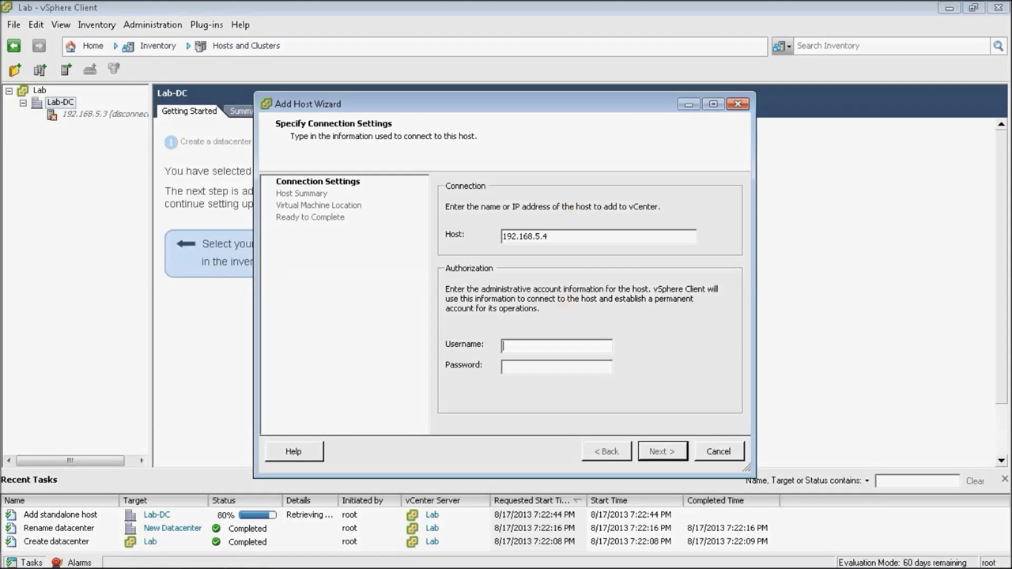
type("root")
type("***")
type("*******")
left_click(657, 451)
left_click(563, 395)
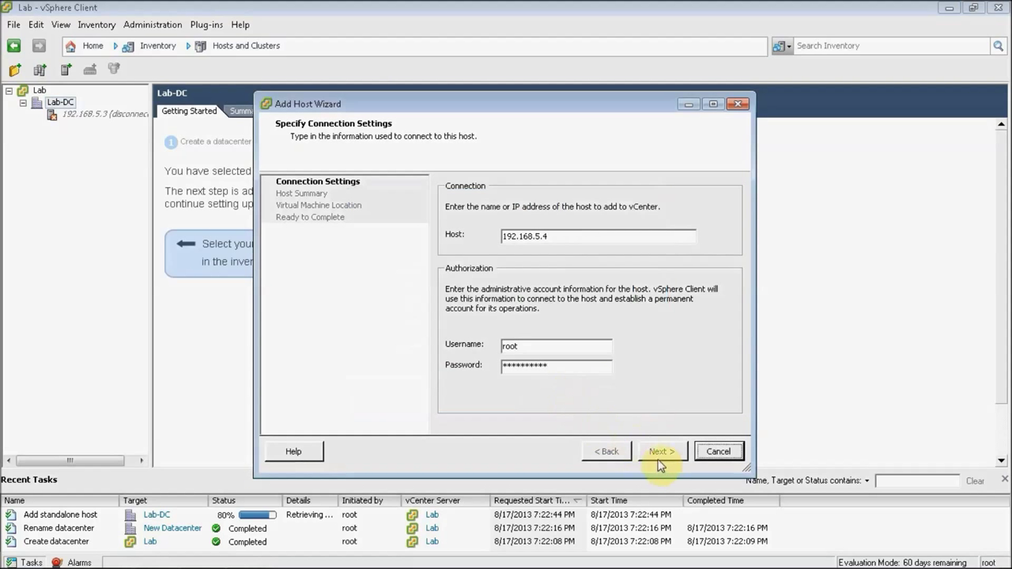
Step: Keep the default licence, lockdown-off and VM location settings and finish adding 192.168.5.4
left_click(663, 453)
left_click(663, 454)
left_click(663, 454)
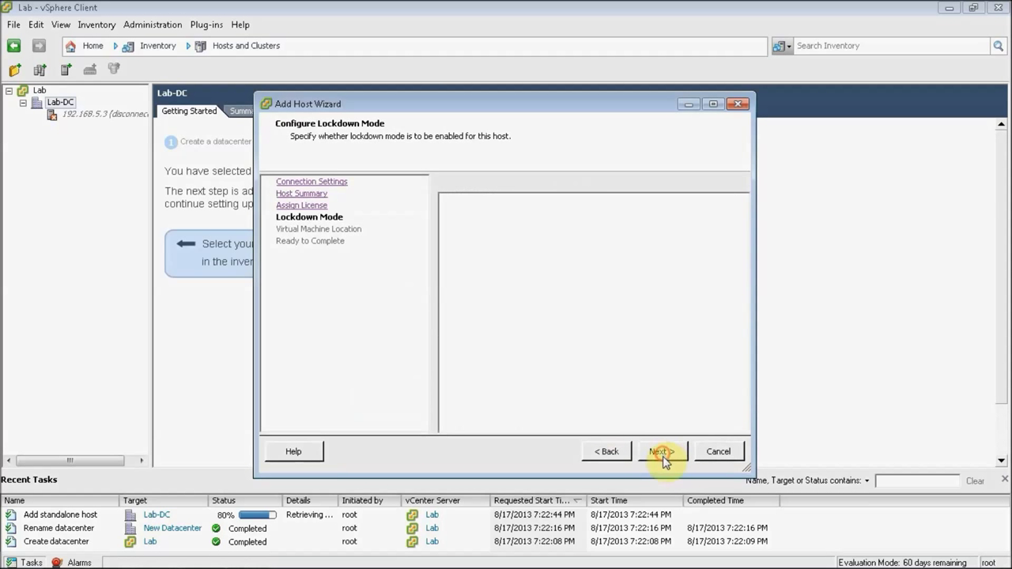
left_click(663, 454)
left_click(663, 454)
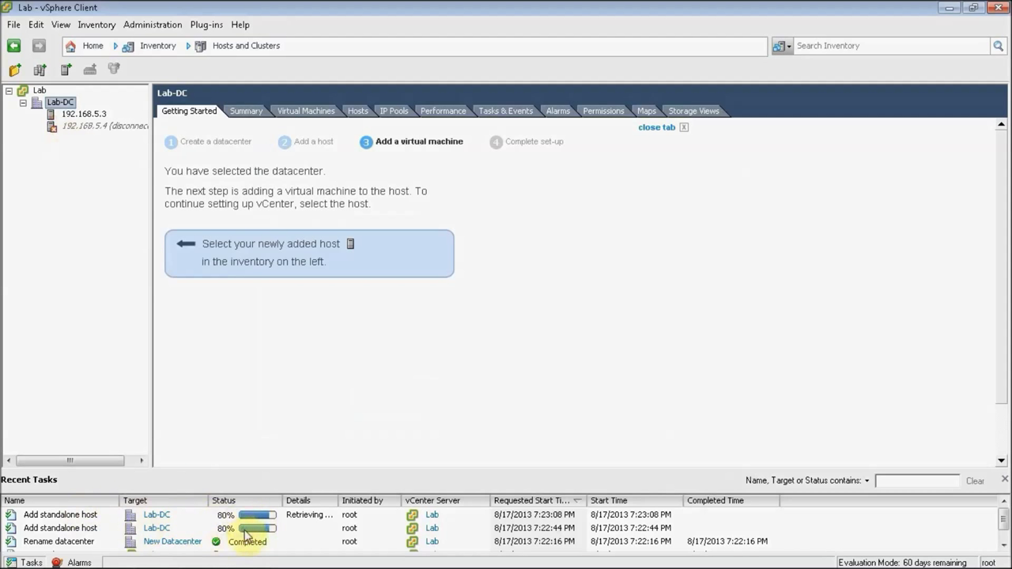
right_click(69, 104)
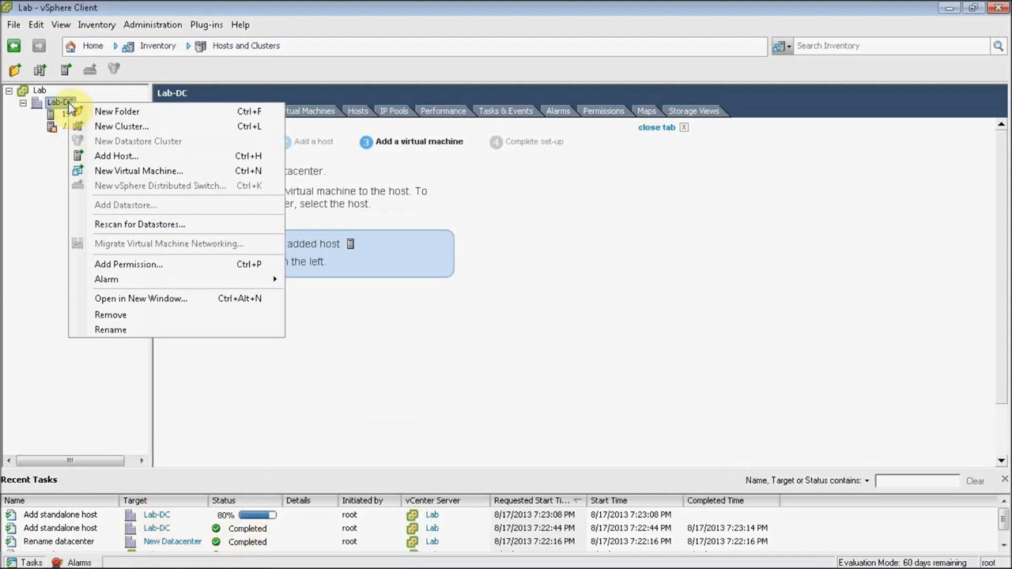
Step: Create a new Lab-DC cluster named 'Lab-Cluster' with vSphere HA and DRS turned on
left_click(100, 129)
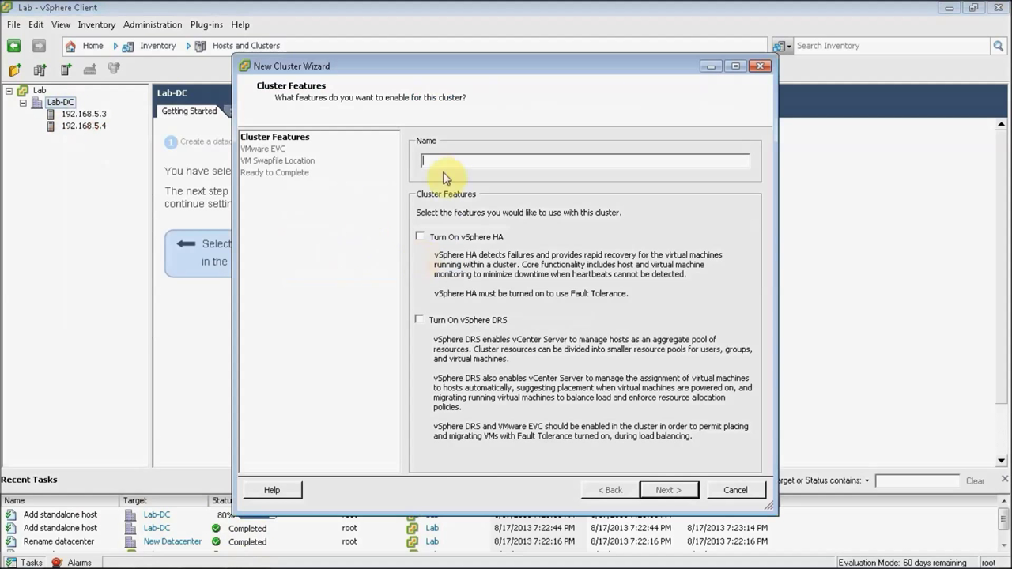
type("Tes")
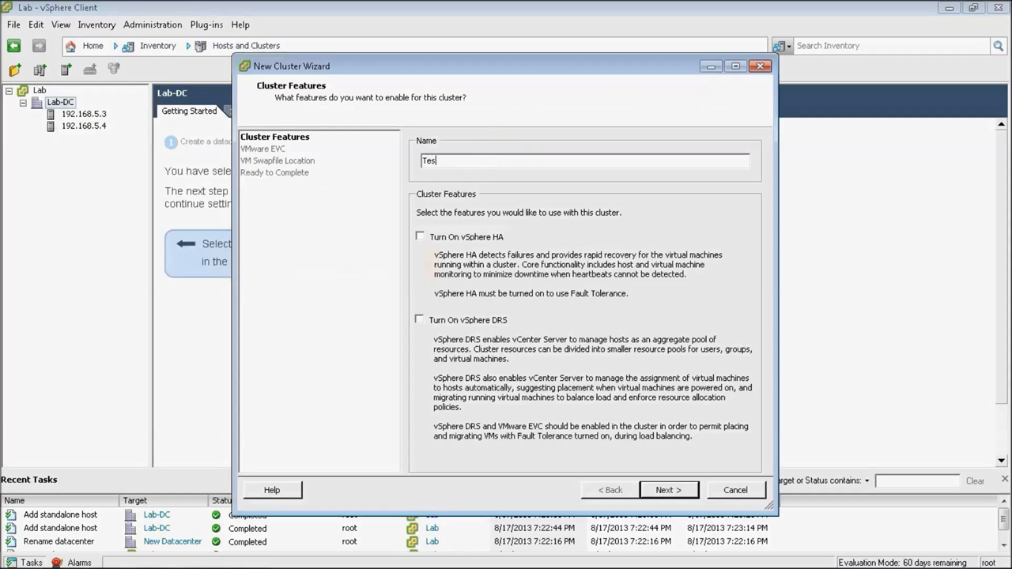
key("BackSpace")
key("BackSpace")
key("BackSpace")
type("Lab-Cluster")
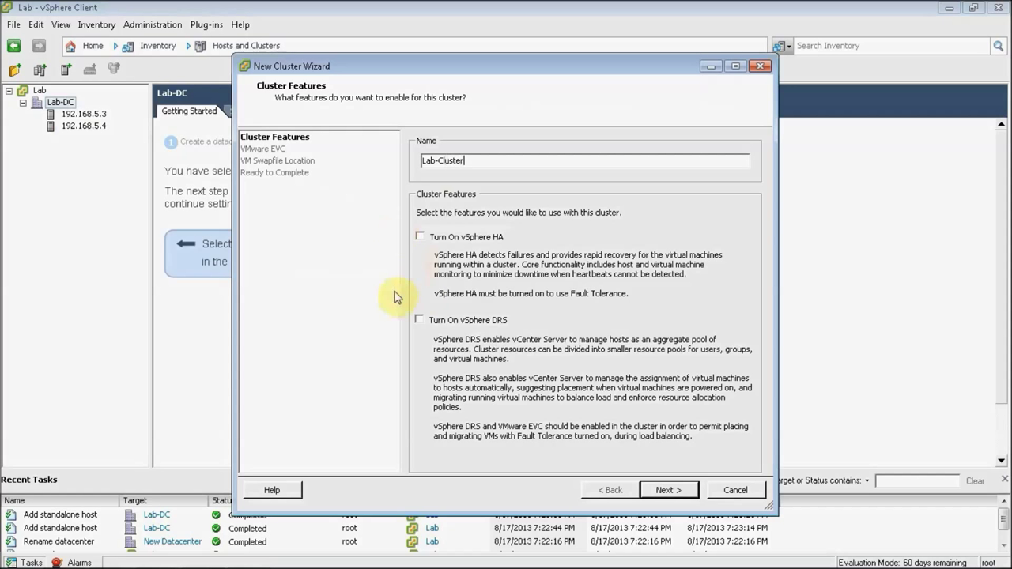
left_click(478, 236)
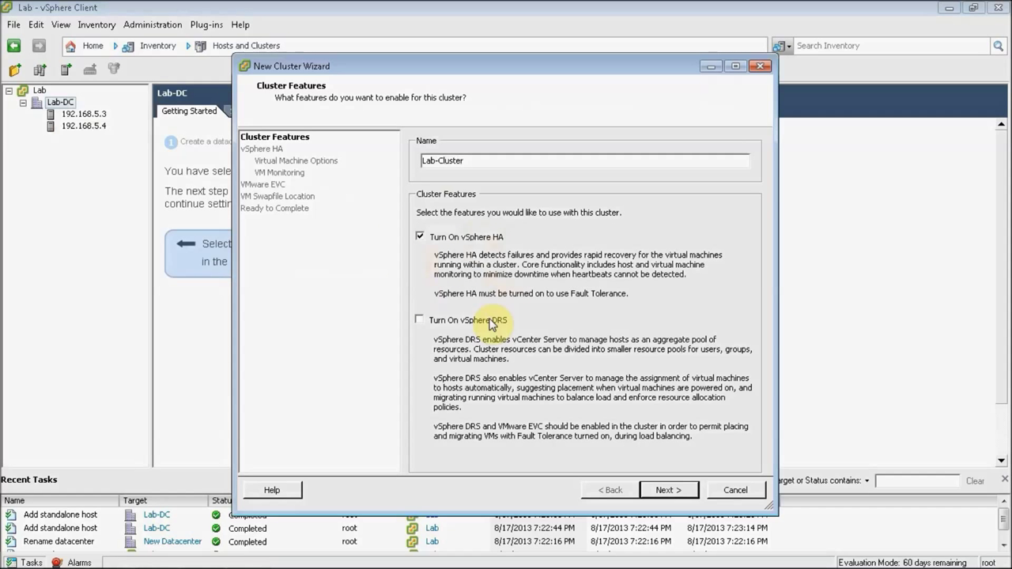
left_click(490, 322)
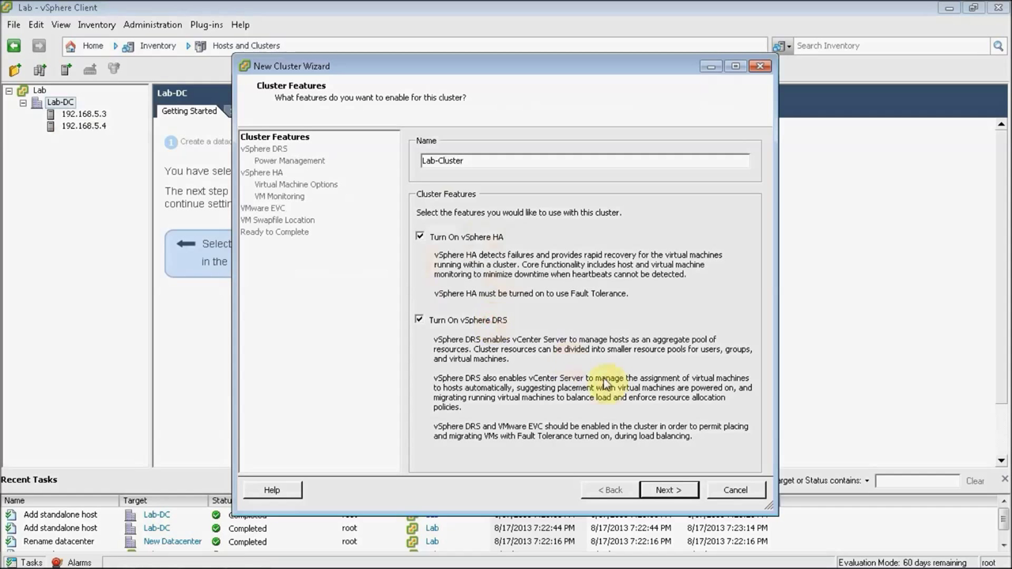
Step: Keep DRS fully automated and power management off, advancing to HA admission control
left_click(666, 490)
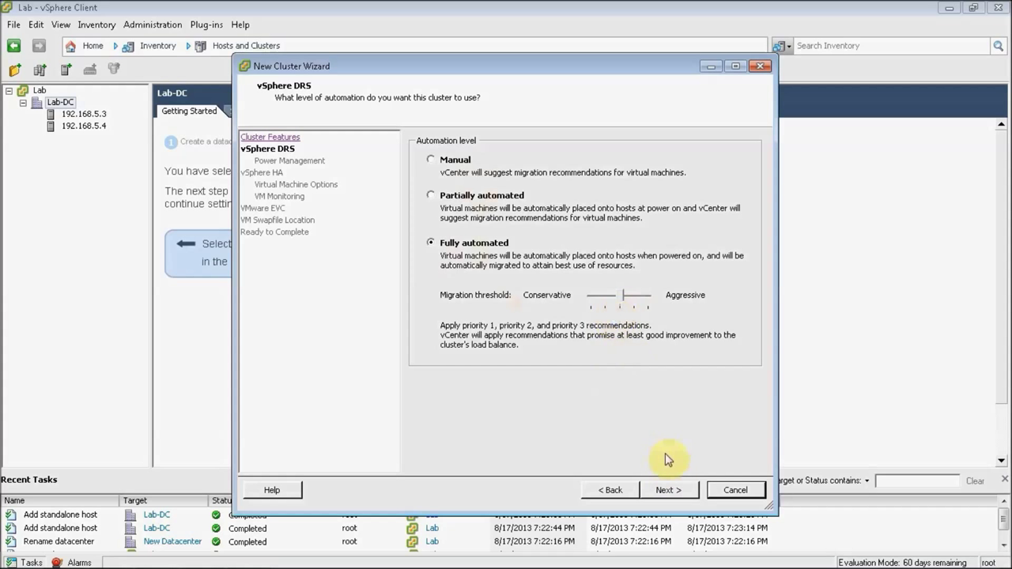
left_click(669, 490)
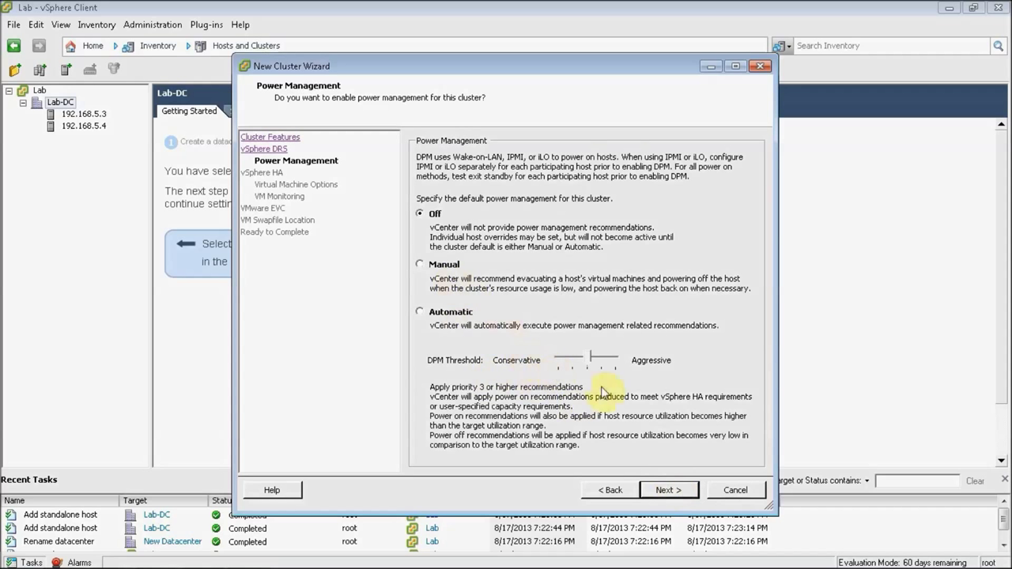
left_click(665, 491)
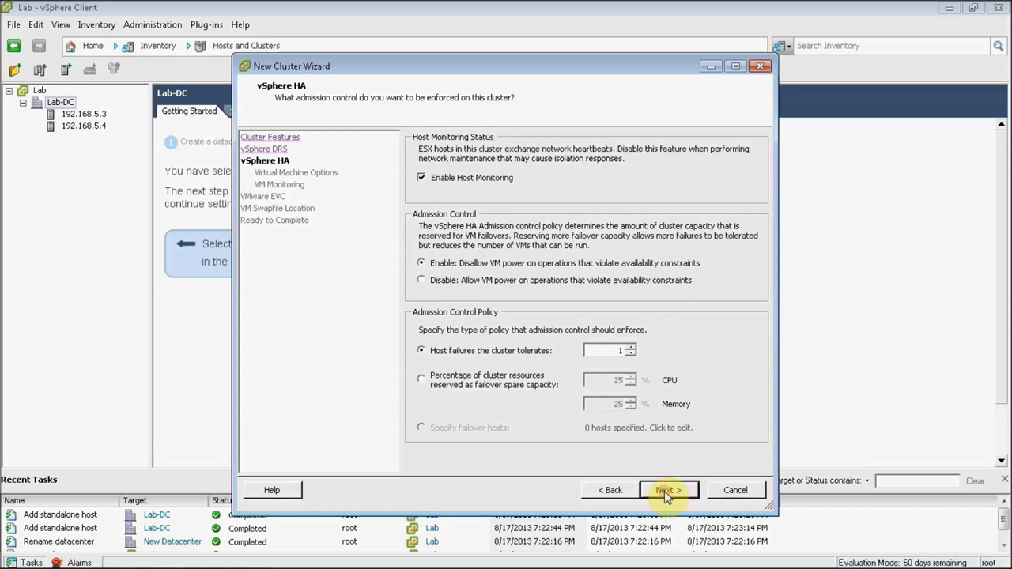
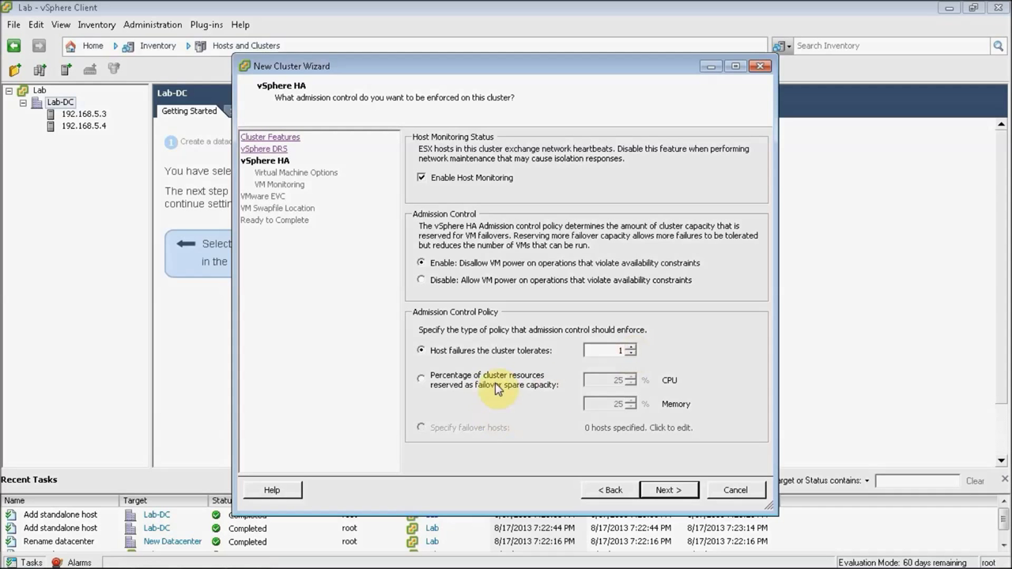
Step: Try percentage-based admission control at 25% CPU, then revert to the host-failures-tolerated policy
left_click(422, 380)
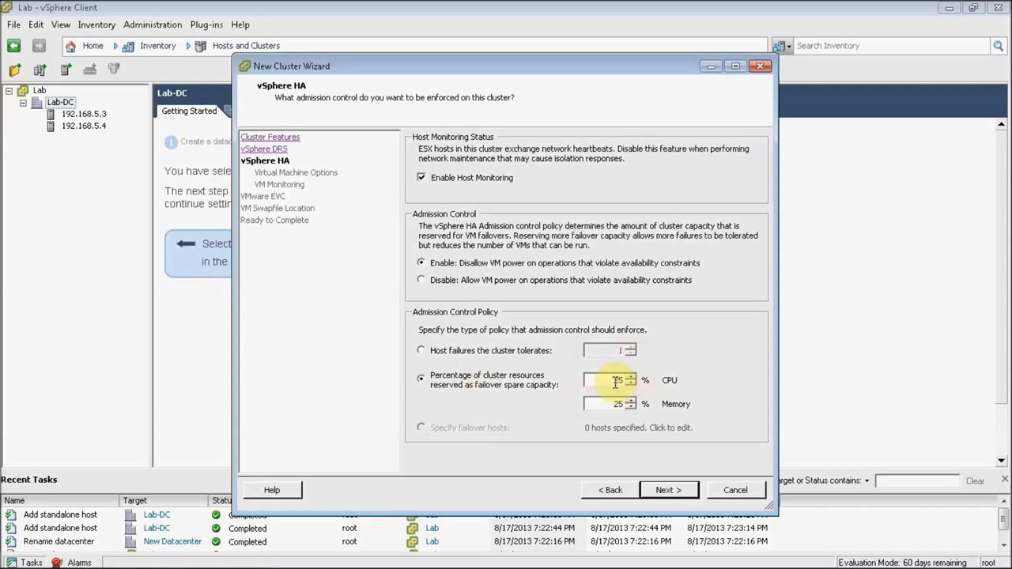
left_click_drag(621, 381, 603, 382)
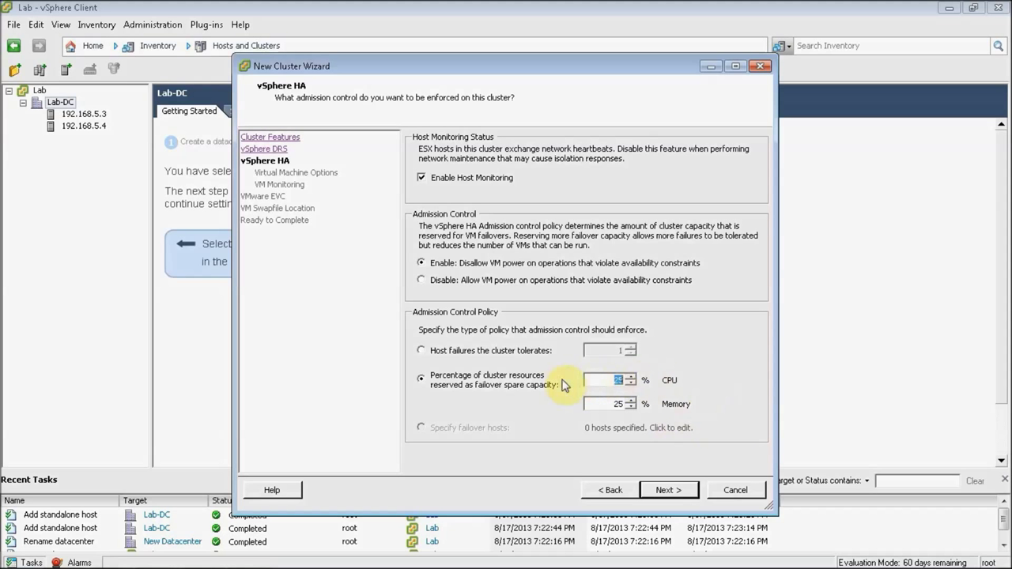
left_click(458, 352)
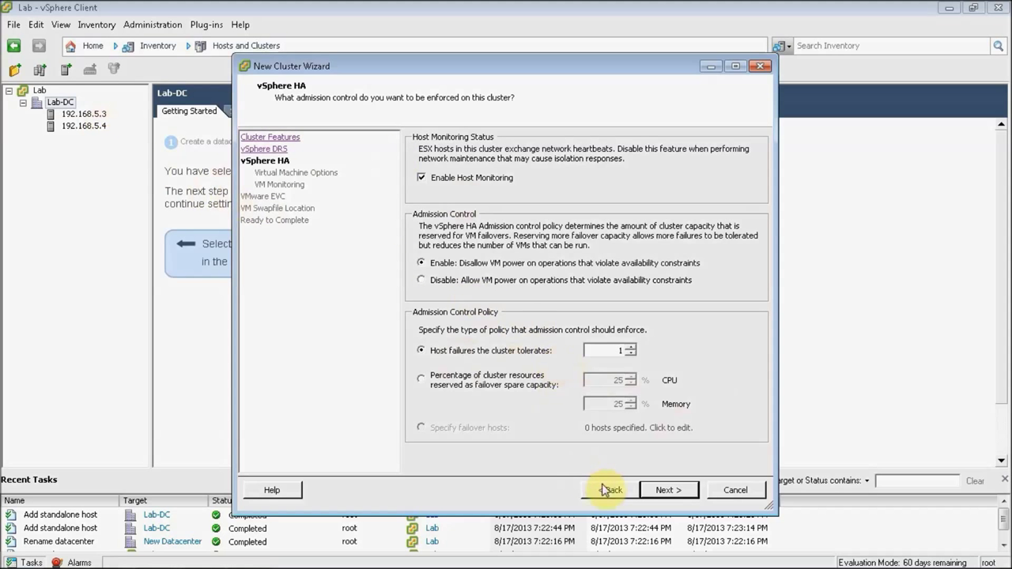
Step: Accept the default VM options, VM monitoring, EVC and swapfile settings and create Lab-Cluster
left_click(664, 492)
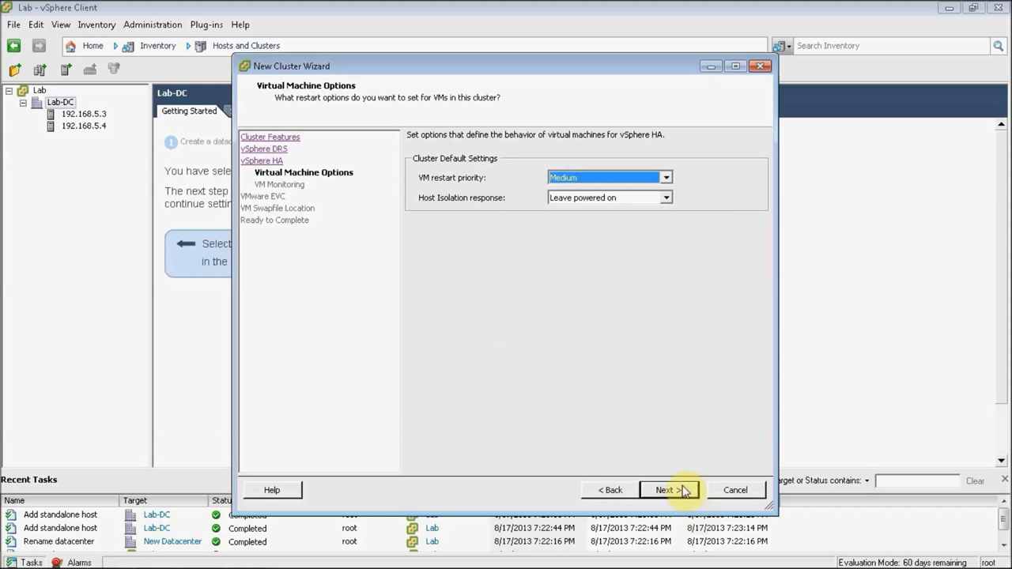
left_click(680, 491)
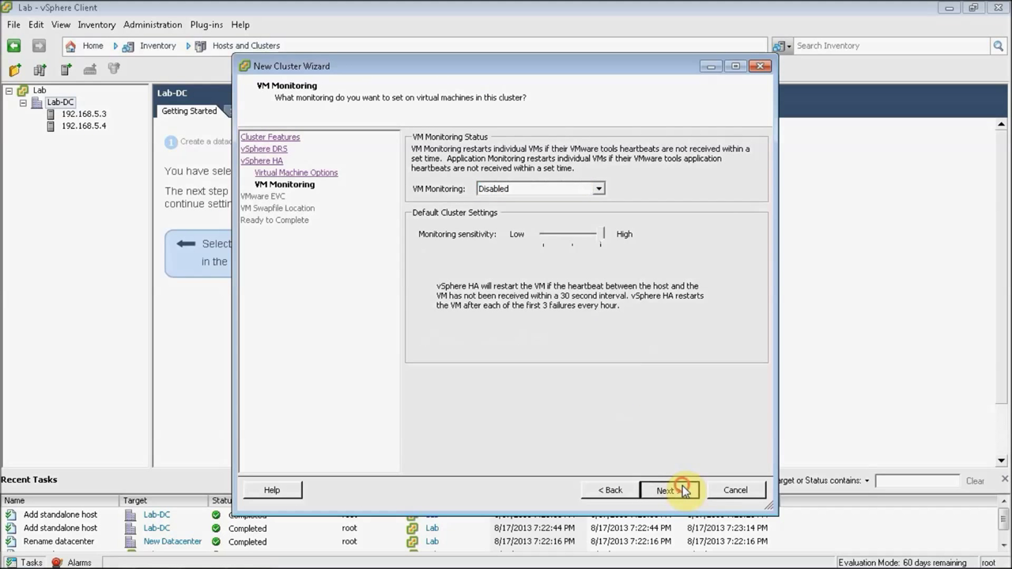
left_click(685, 491)
left_click(665, 492)
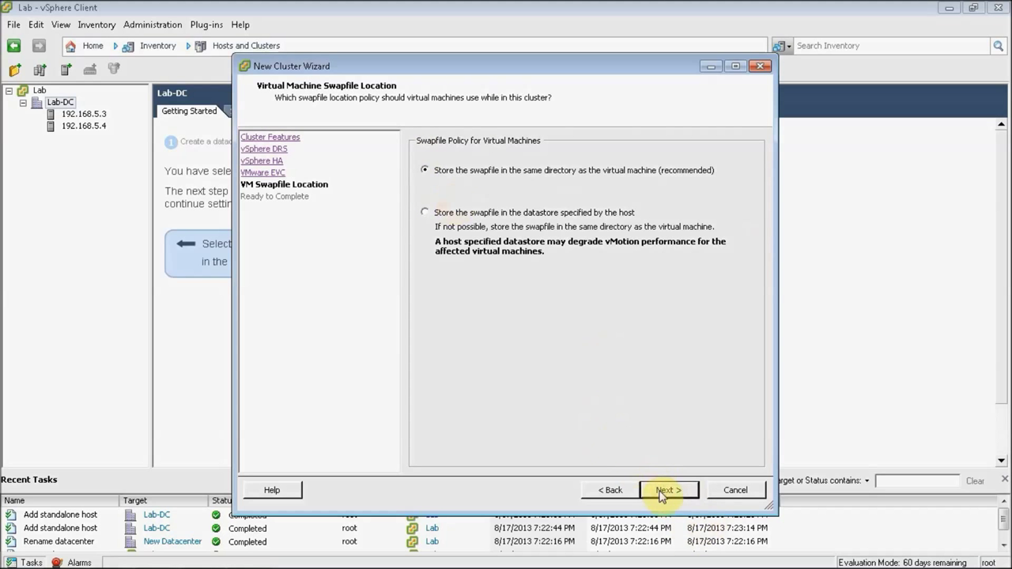
left_click(667, 490)
left_click(668, 491)
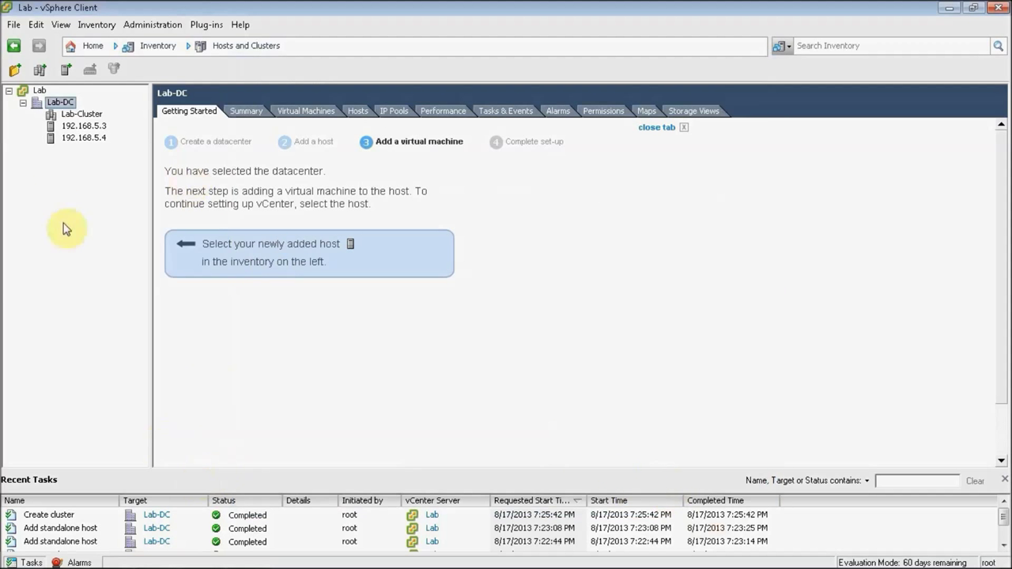
left_click(81, 114)
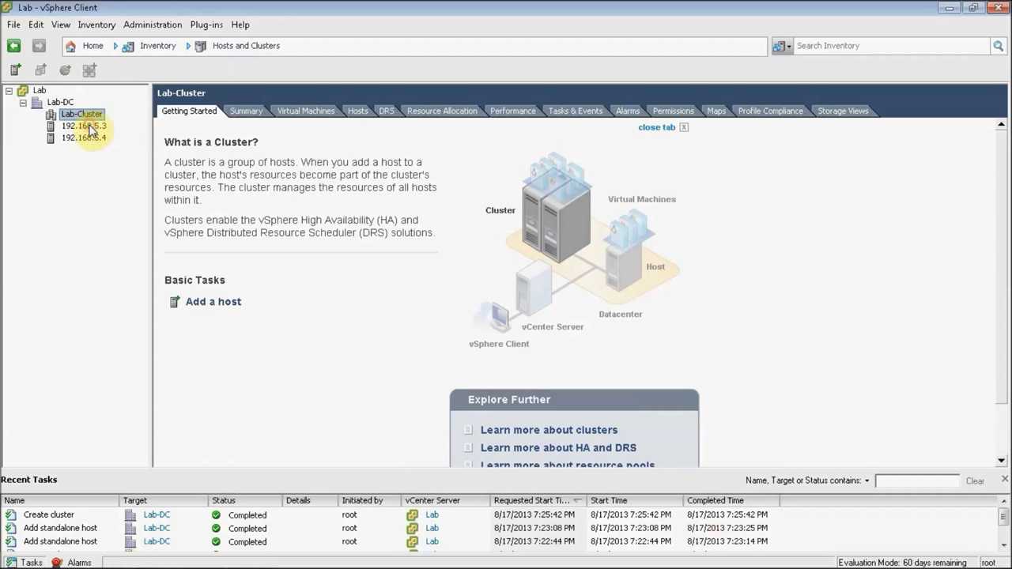
Step: Move host 192.168.5.3 into Lab-Cluster with the default resource pool
left_click_drag(85, 117, 85, 117)
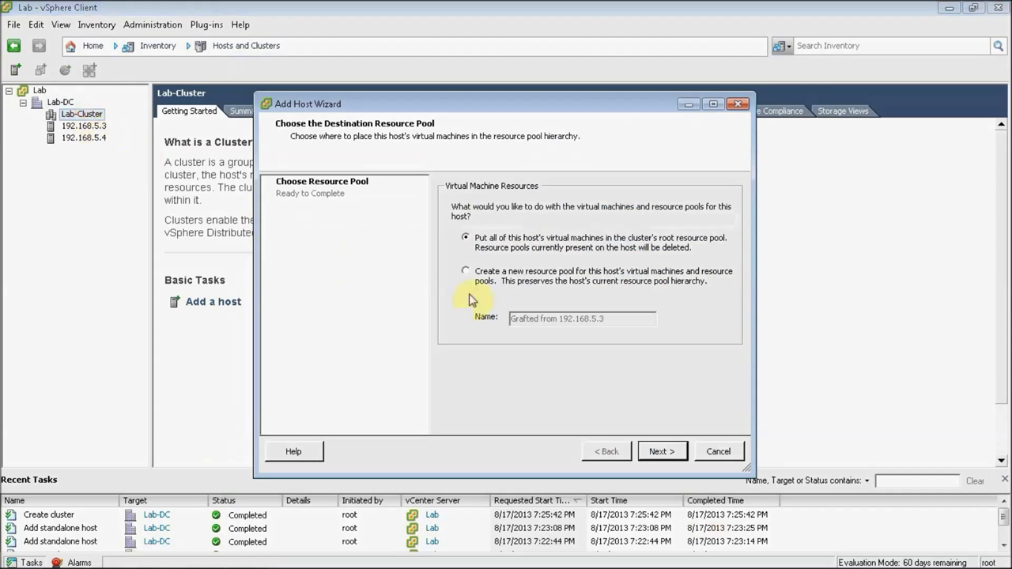
left_click(662, 451)
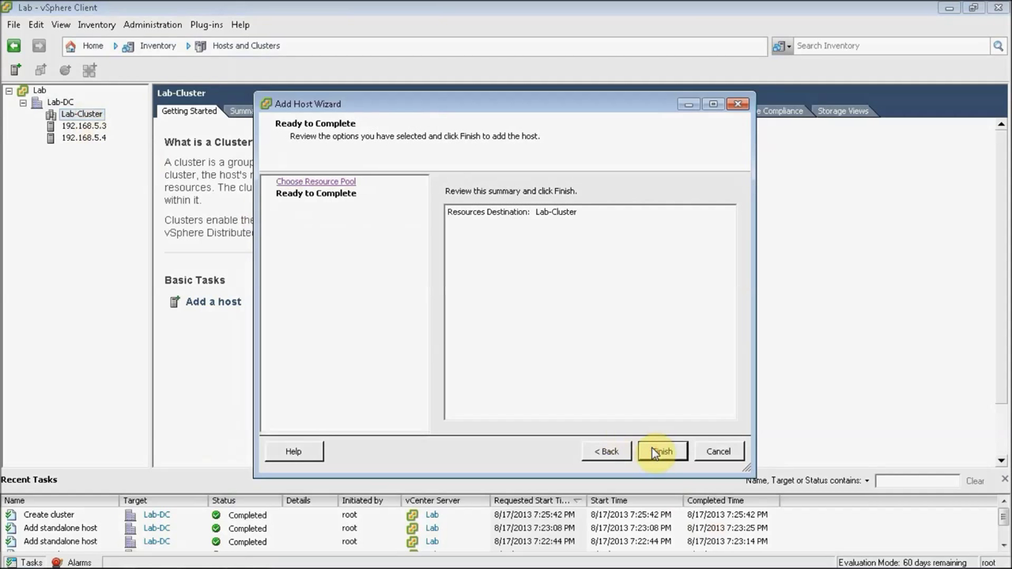
left_click(662, 452)
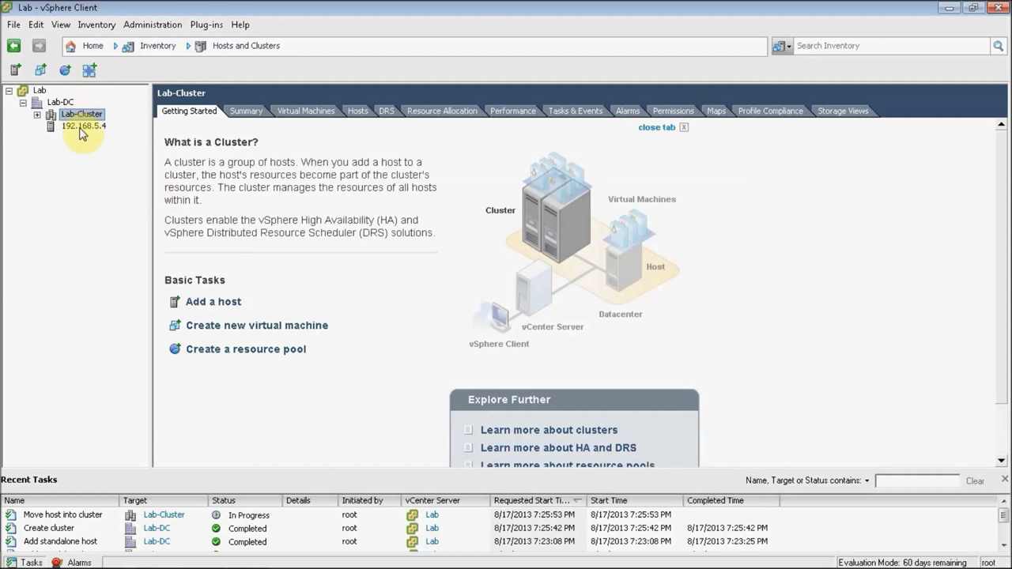
left_click(37, 114)
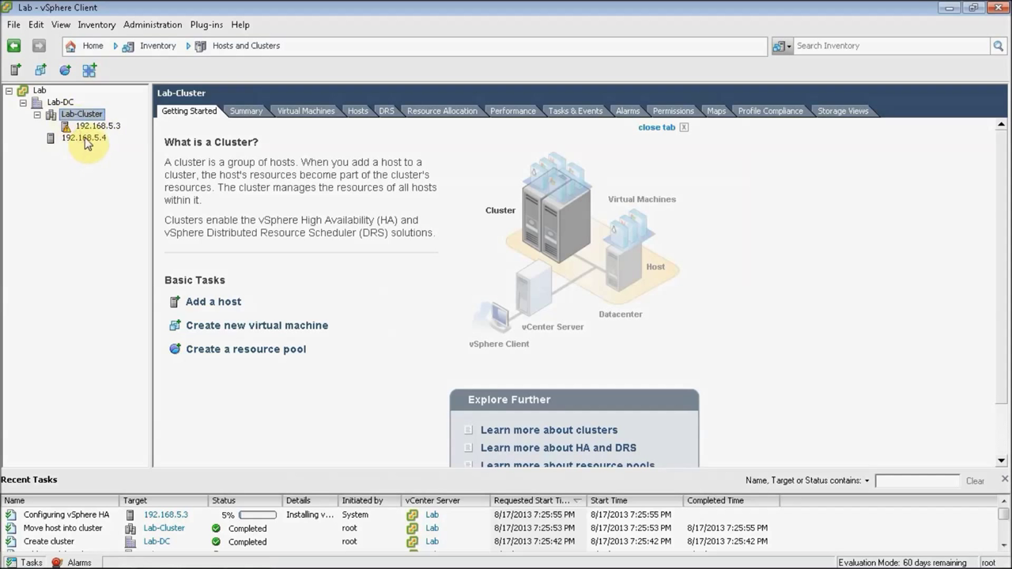
Step: Move host 192.168.5.4 into Lab-Cluster with the default resource pool
left_click_drag(85, 140, 93, 117)
left_click(661, 452)
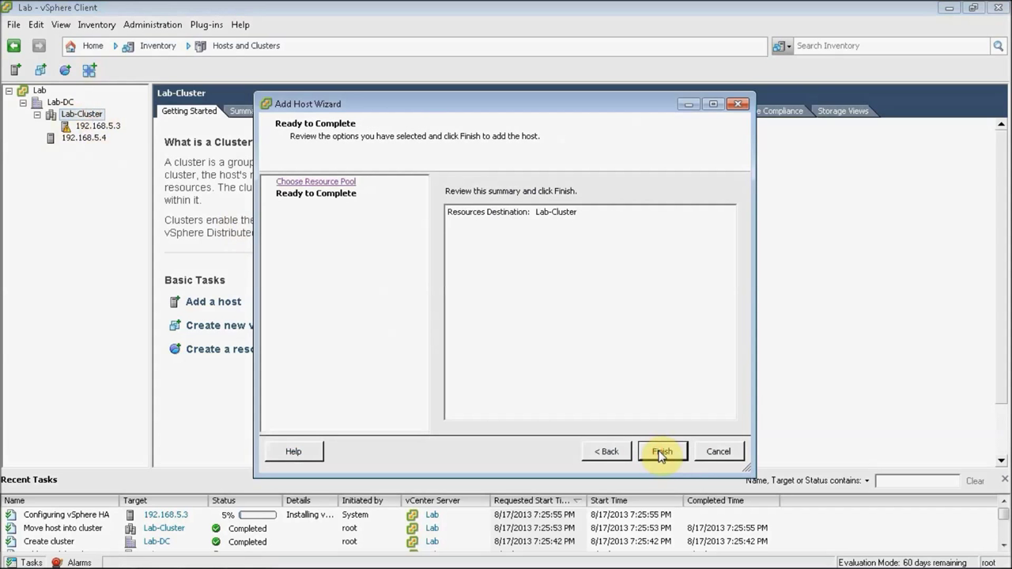
left_click(661, 454)
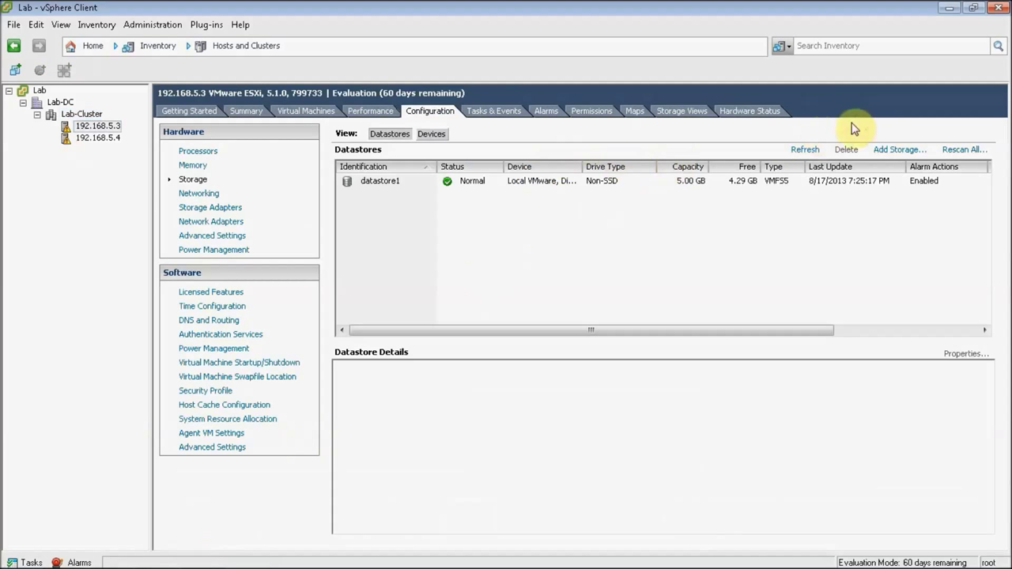
Step: Create VMFS-5 datastore FreeNAS1 on the first FreeBSD iSCSI disk using maximum space
left_click(886, 153)
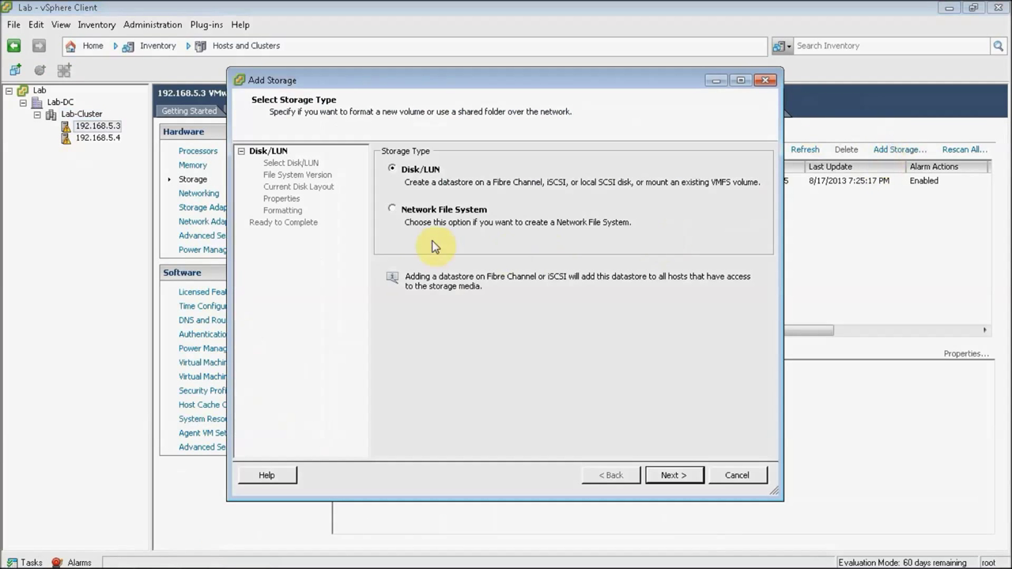
left_click(674, 475)
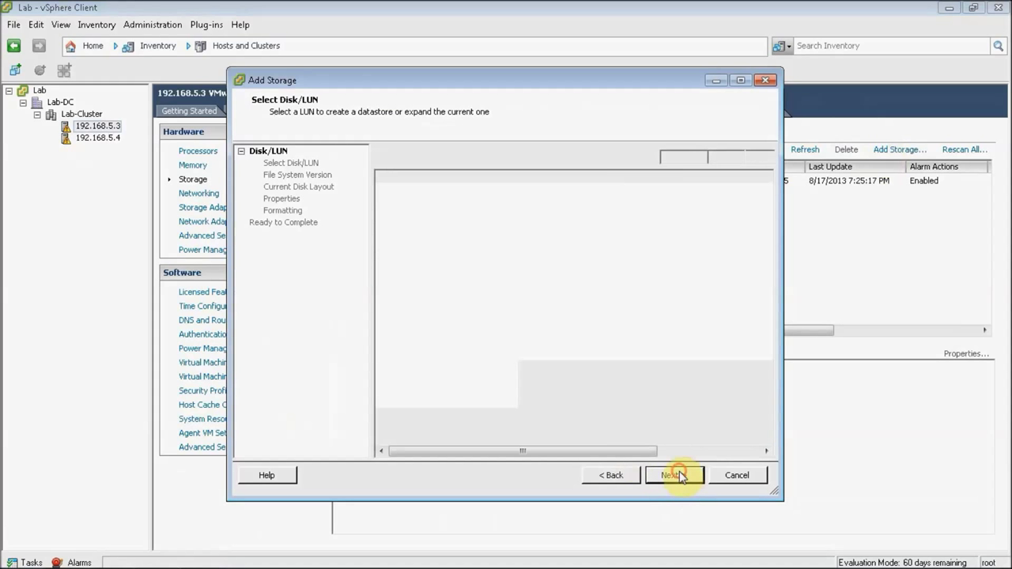
left_click(435, 191)
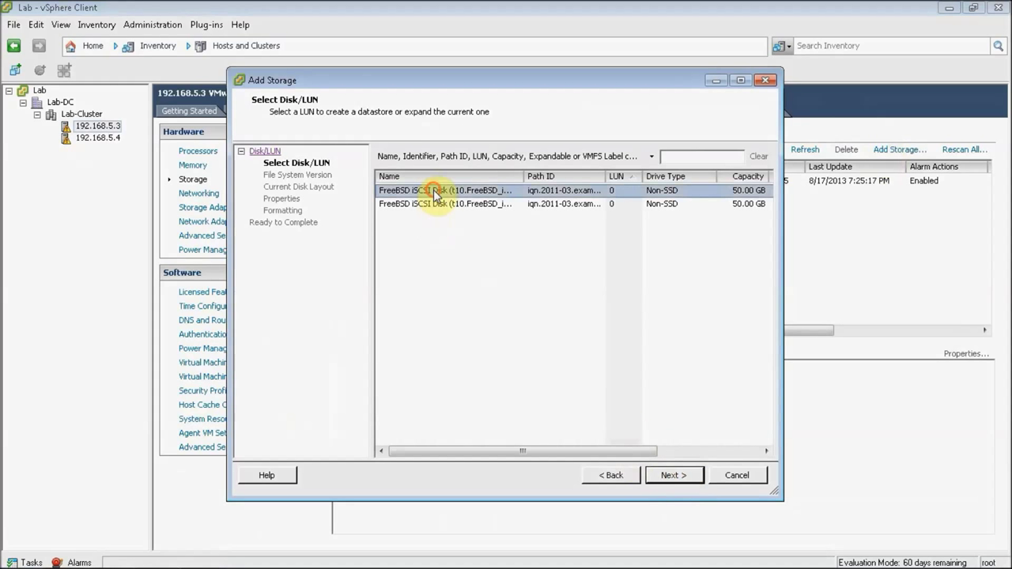
left_click(674, 479)
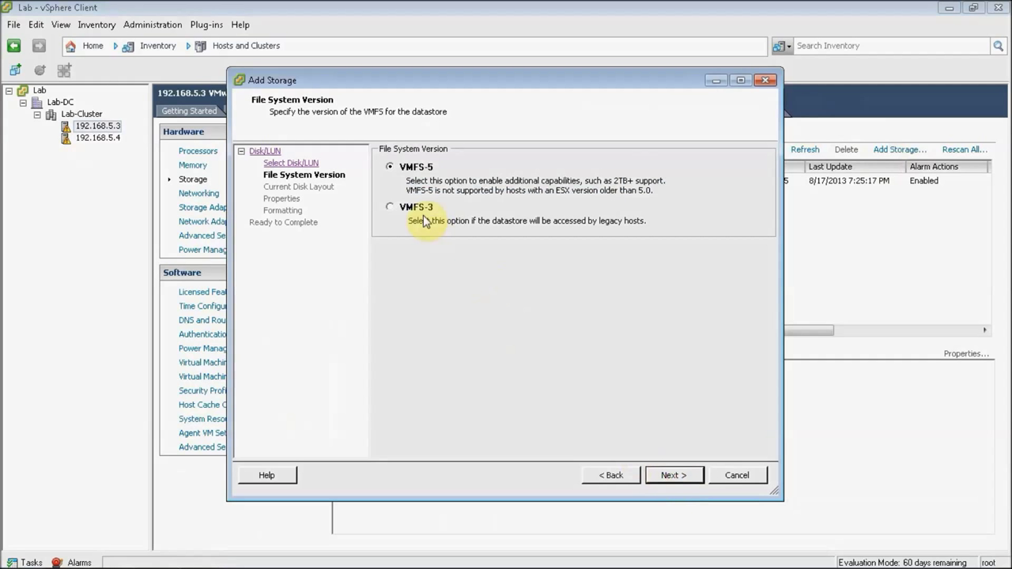
left_click(671, 476)
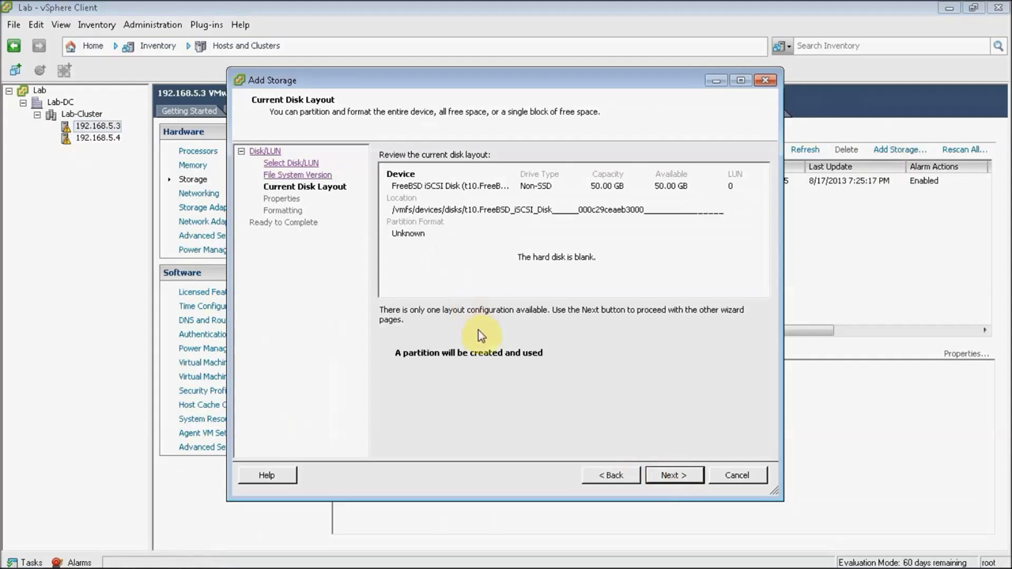
left_click(668, 473)
type("FreeNAS1")
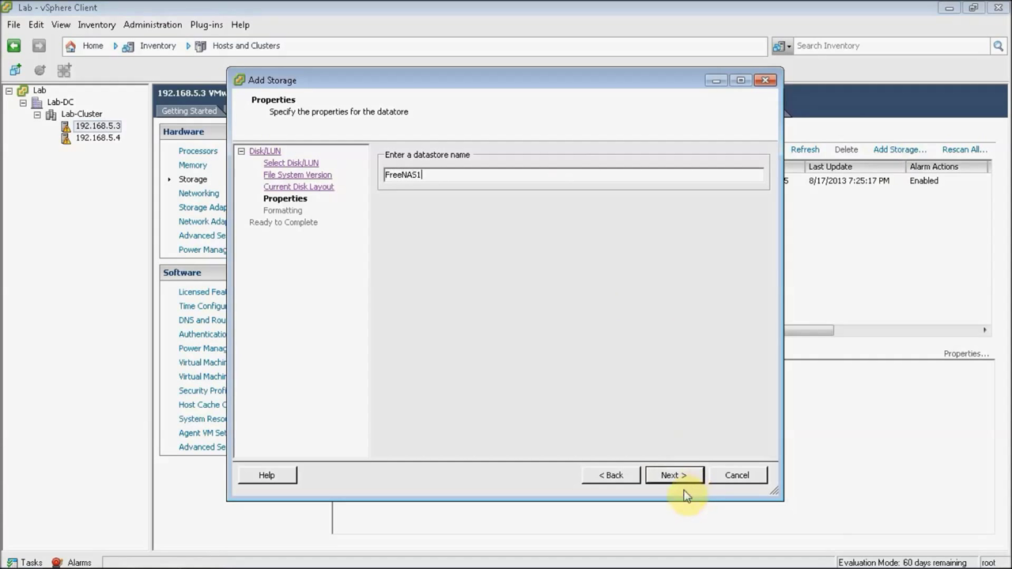
left_click(674, 477)
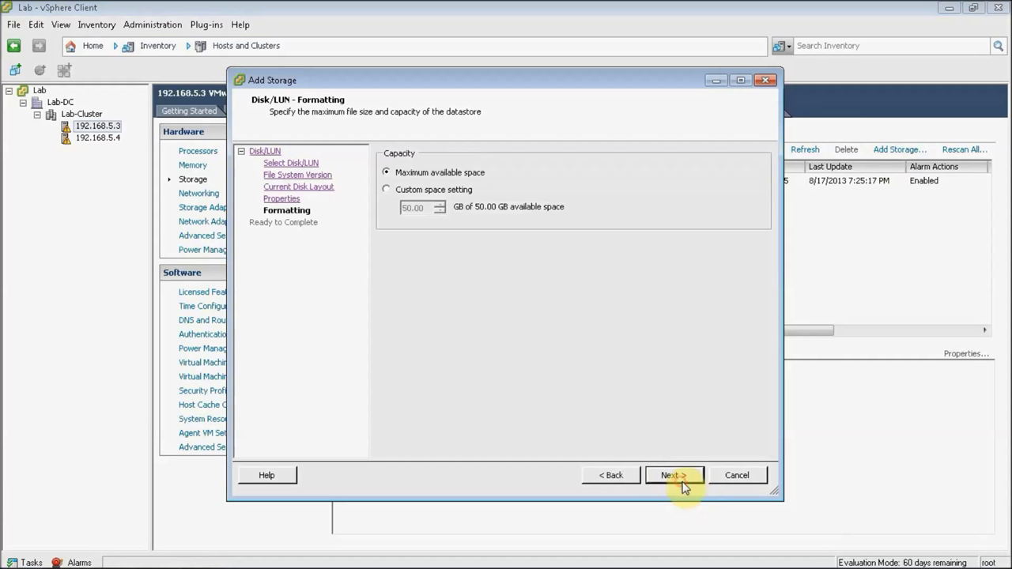
left_click(682, 482)
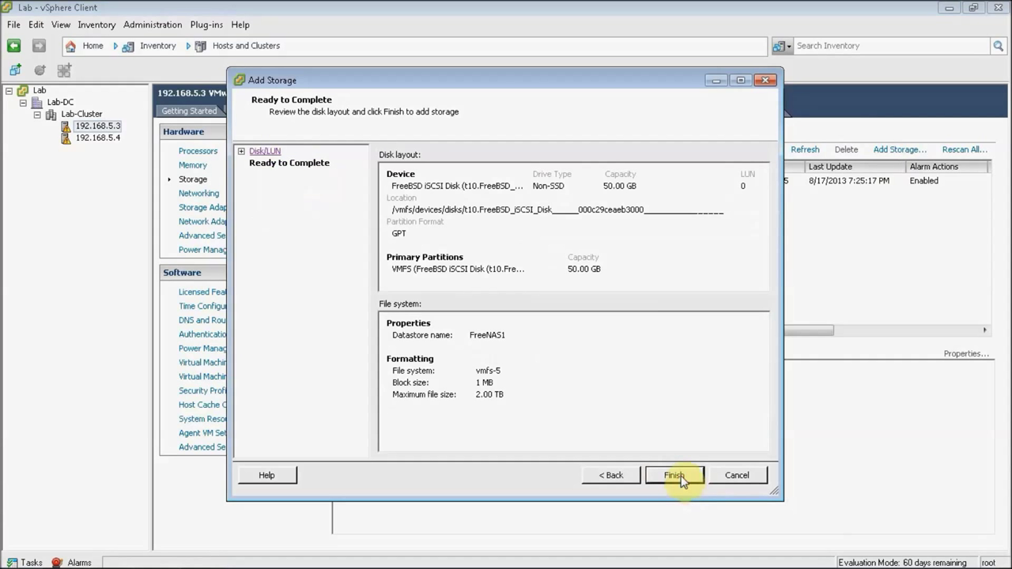
left_click(679, 478)
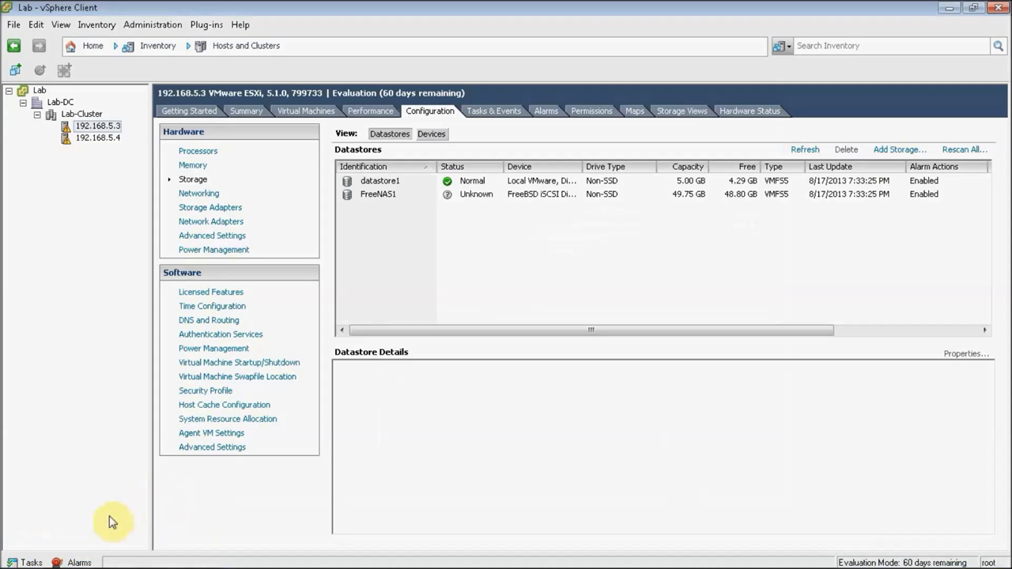
left_click(27, 561)
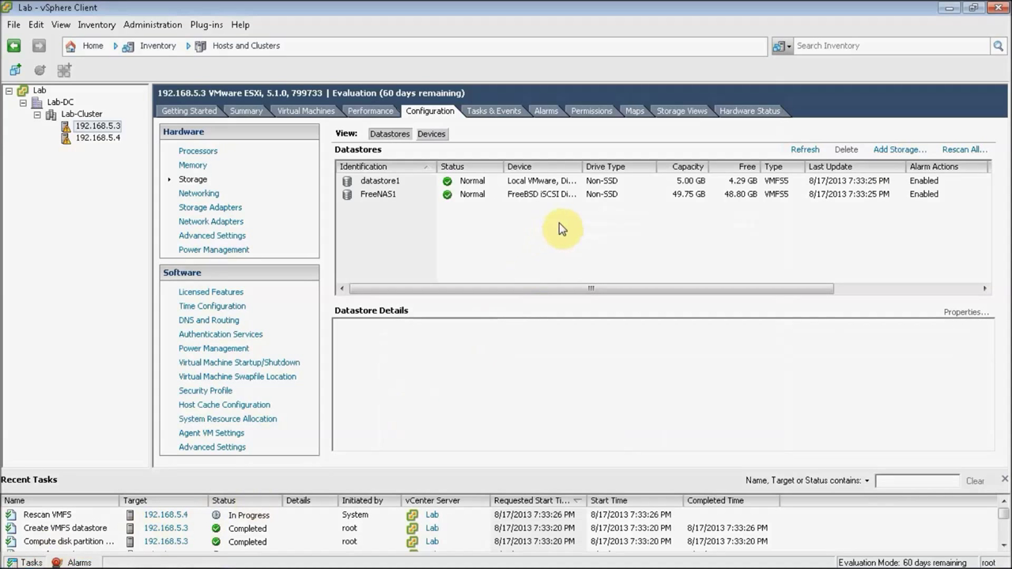
Step: Create VMFS-5 datastore FreeNAS2 on the remaining FreeBSD iSCSI disk
left_click(889, 150)
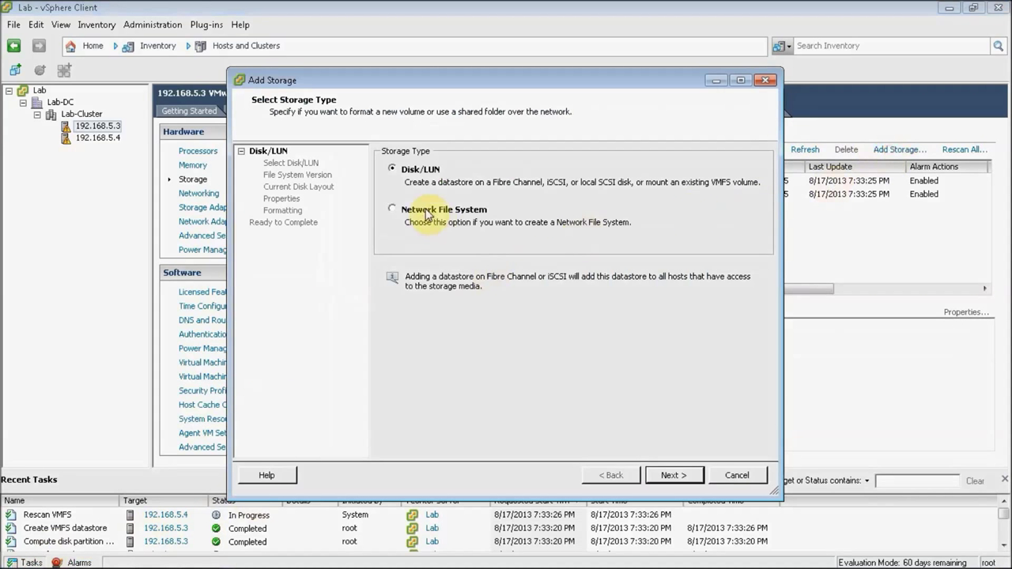
left_click(672, 475)
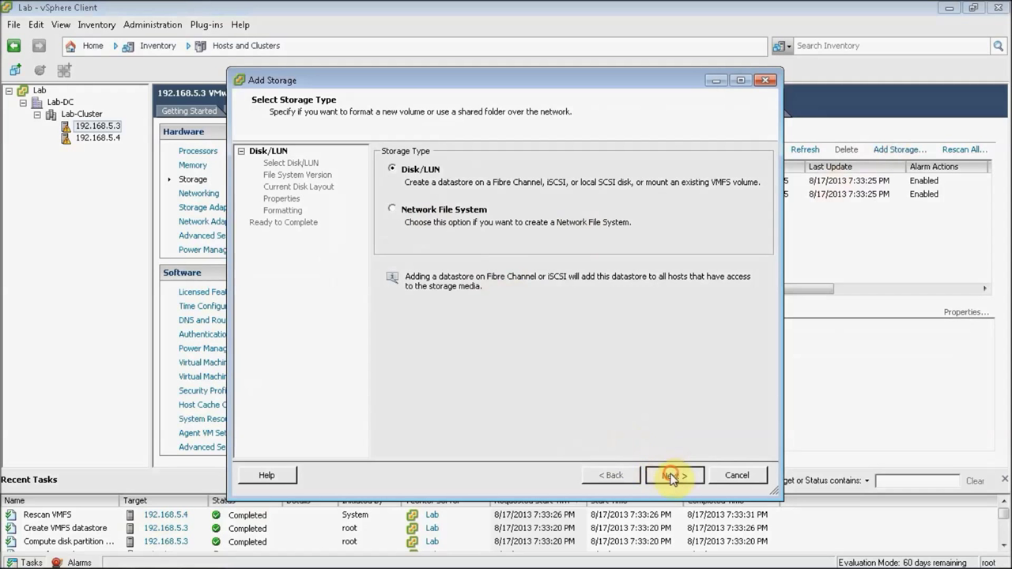
left_click(414, 195)
left_click(685, 474)
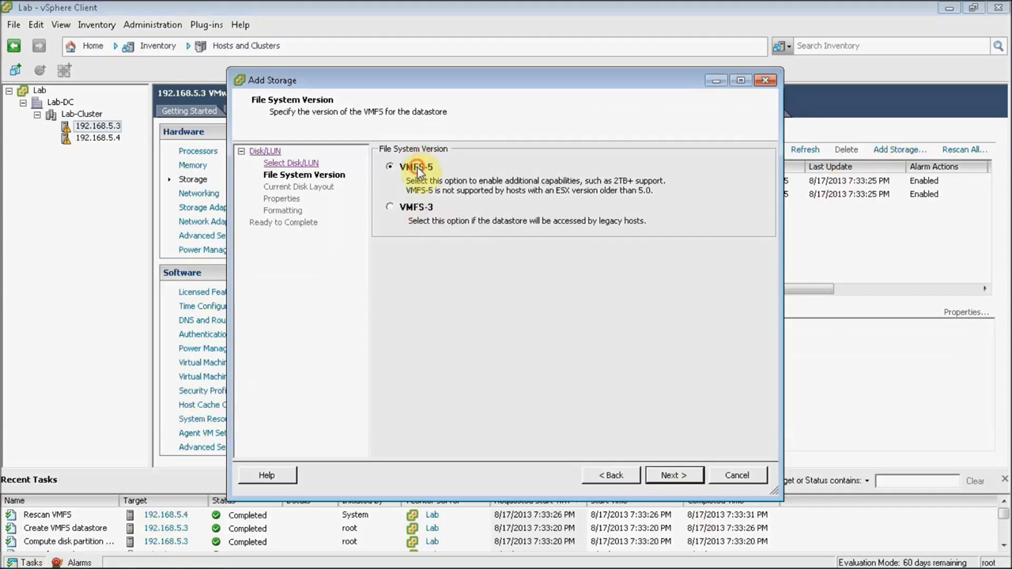
left_click(687, 477)
left_click(672, 478)
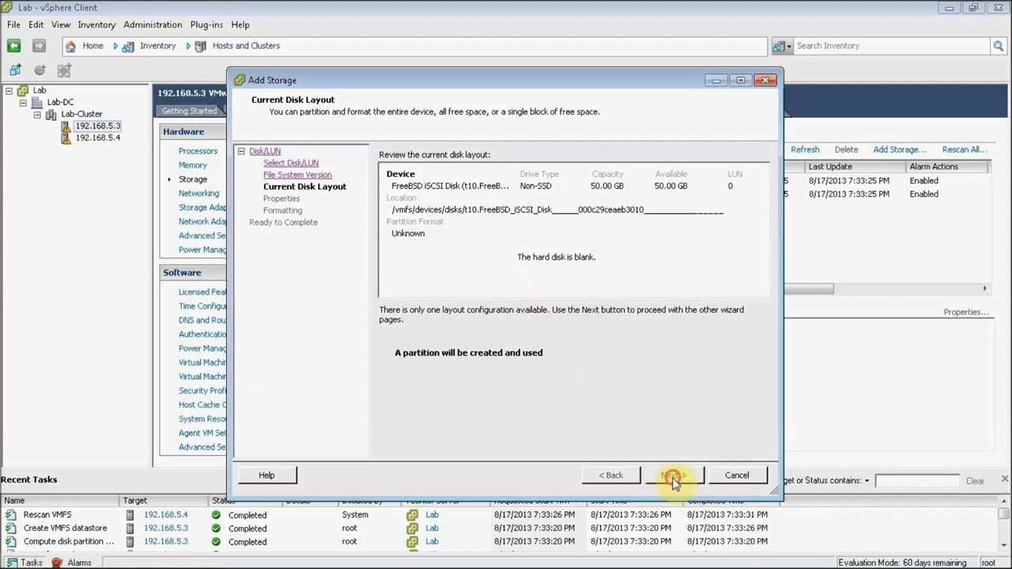
type("FreeNAS2")
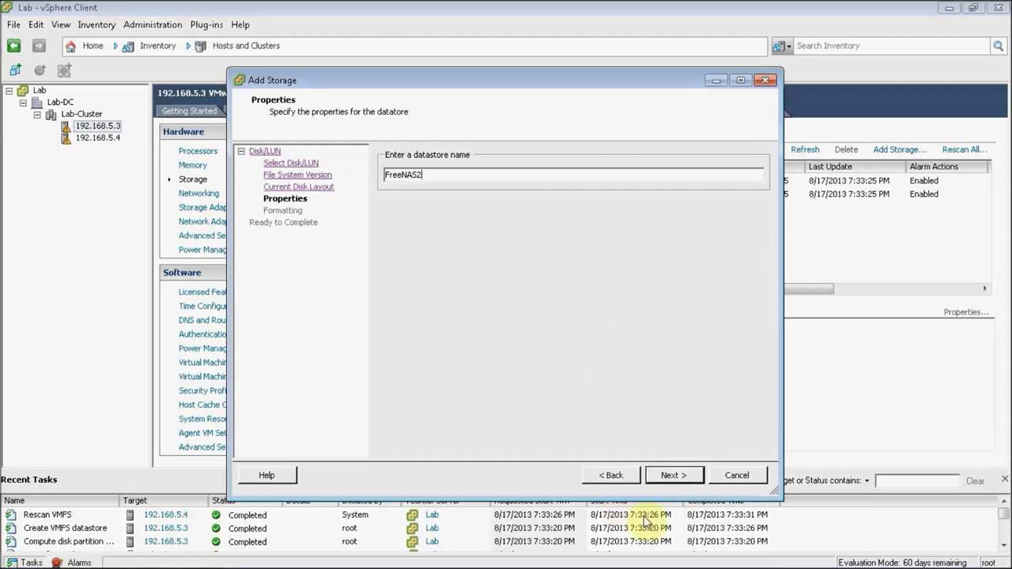
left_click(687, 488)
left_click(681, 477)
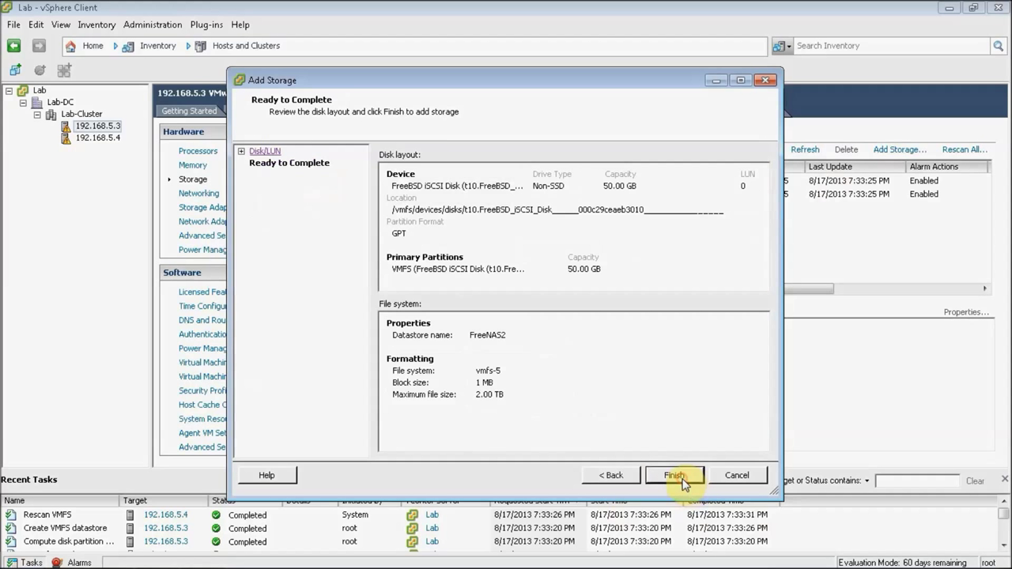
left_click(681, 478)
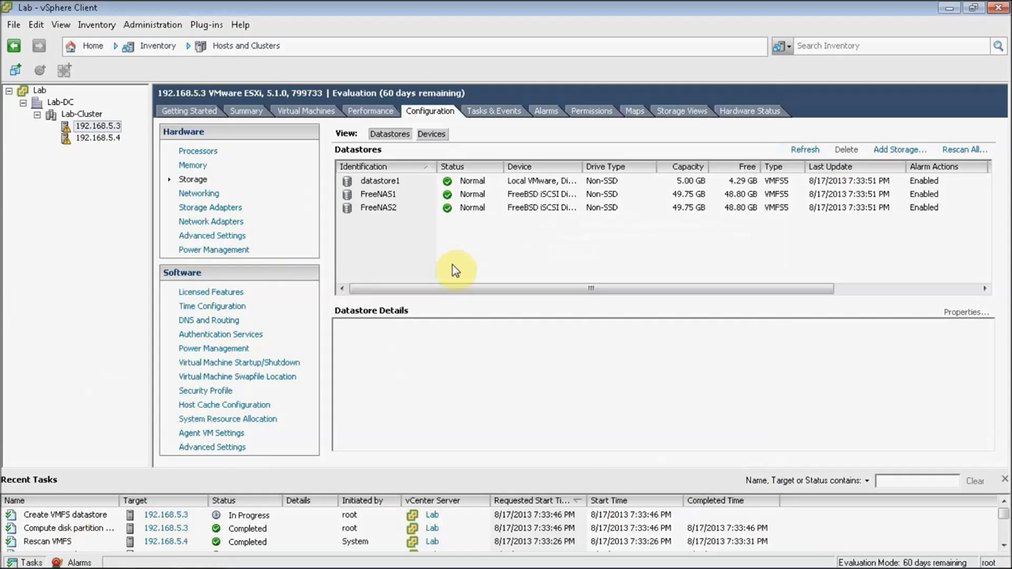
Step: Set Lab-Cluster's HA datastore heartbeating to prefer FreeNAS1 and FreeNAS2
left_click(86, 115)
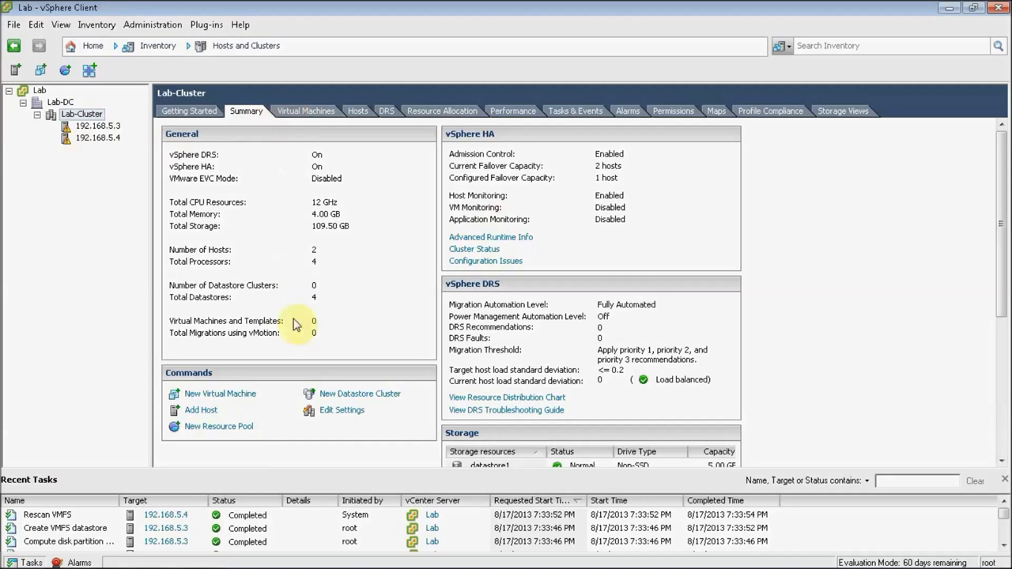
left_click(329, 413)
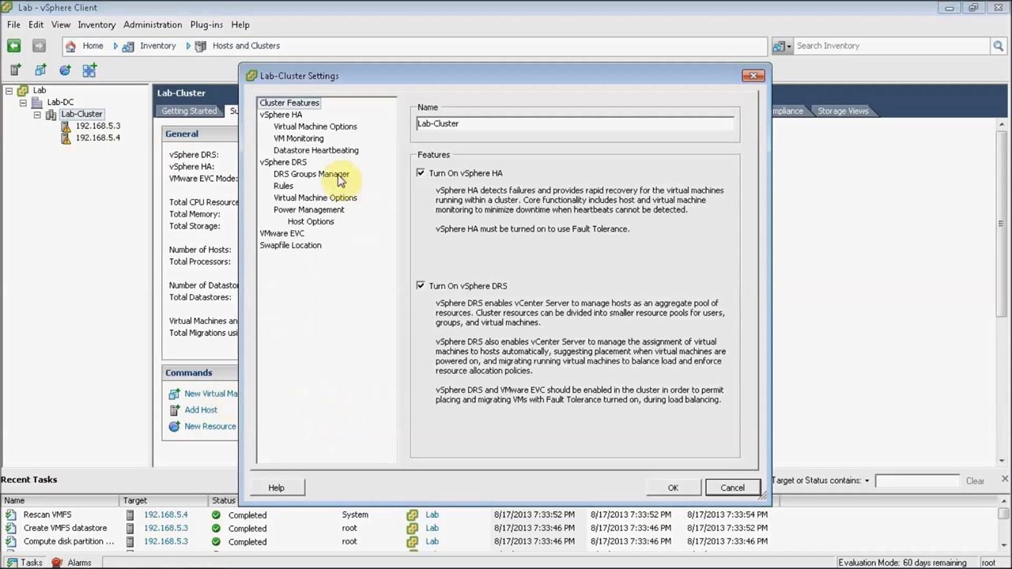
left_click(278, 162)
left_click(315, 152)
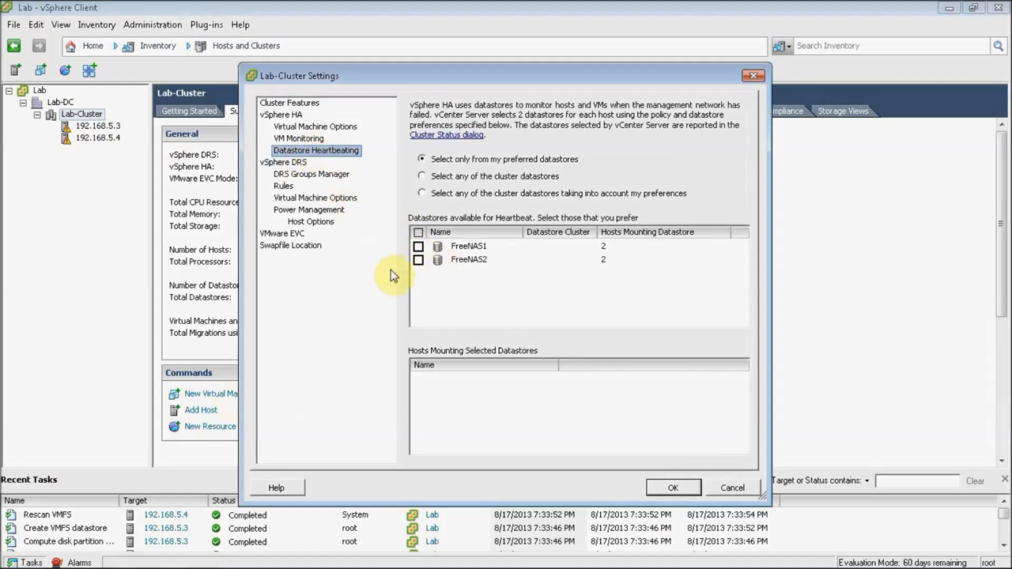
left_click(418, 246)
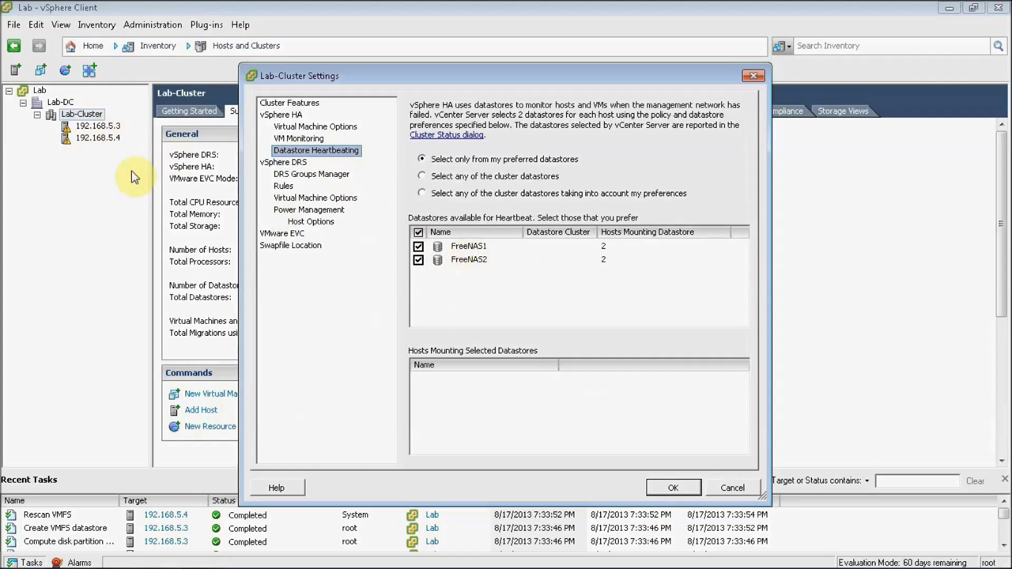
left_click(673, 488)
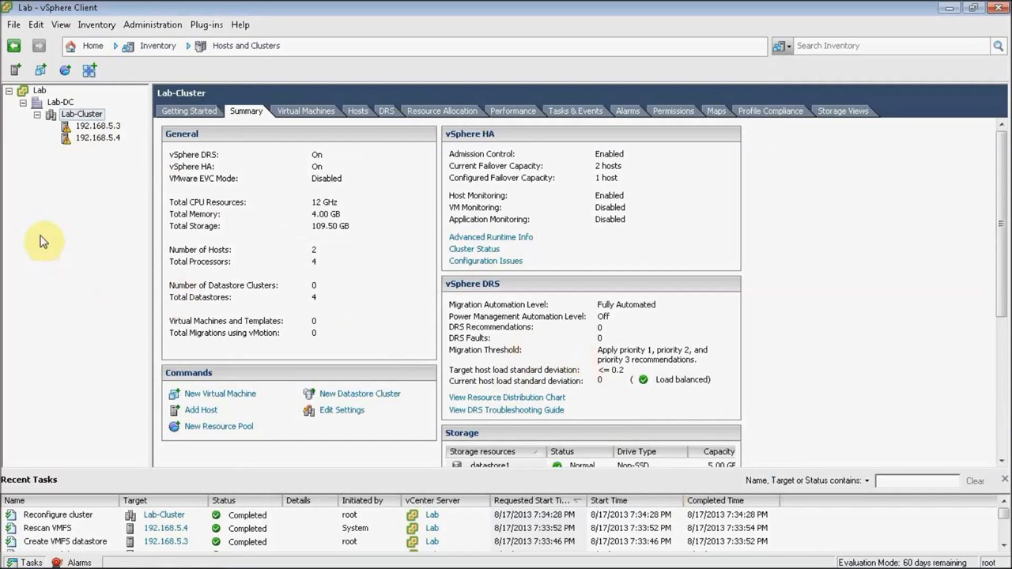
Step: Browse datastore FreeNAS1 and create a folder named ISO
left_click(98, 127)
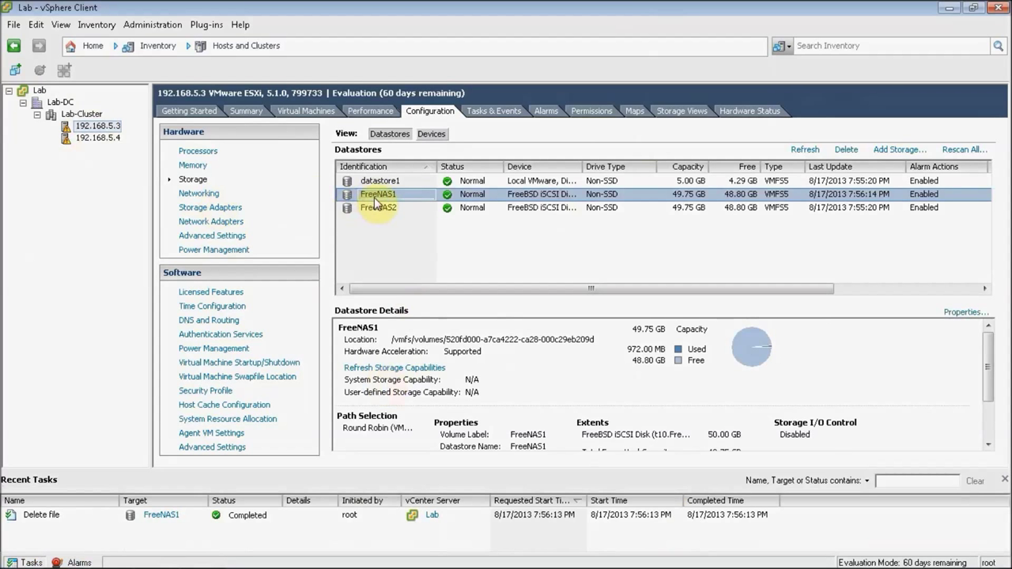
right_click(370, 194)
left_click(399, 208)
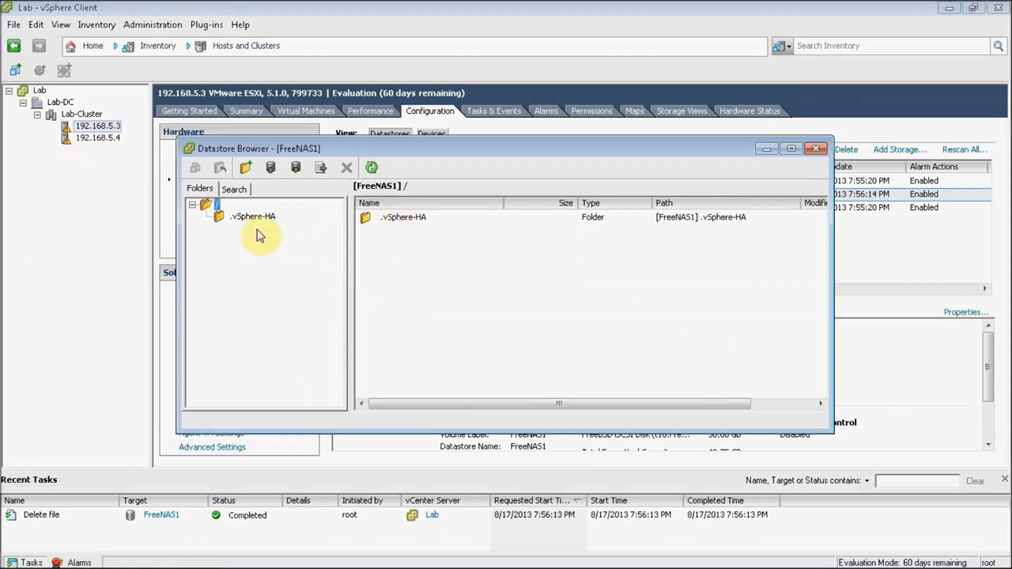
left_click(246, 169)
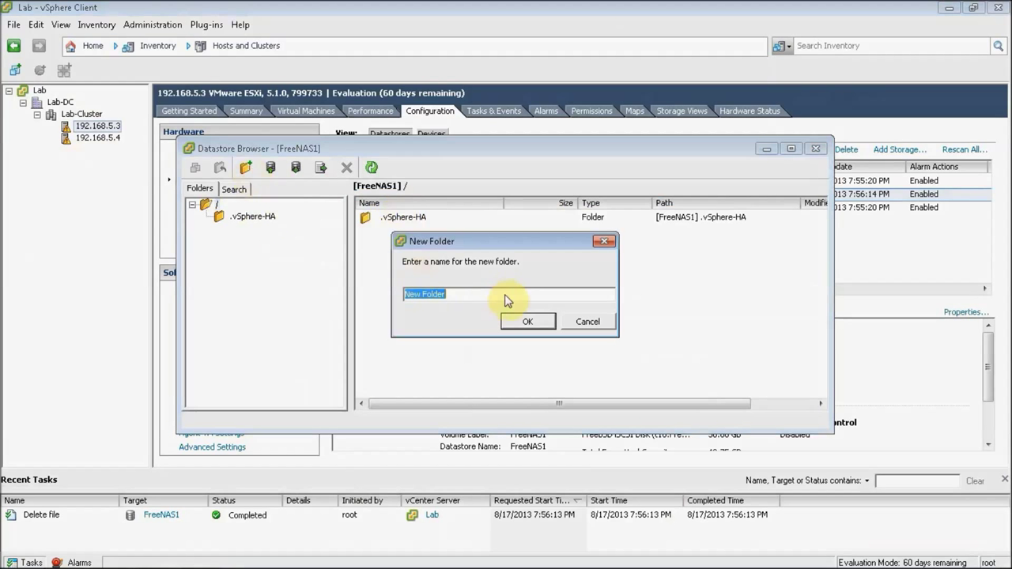
key("BackSpace")
left_click(522, 320)
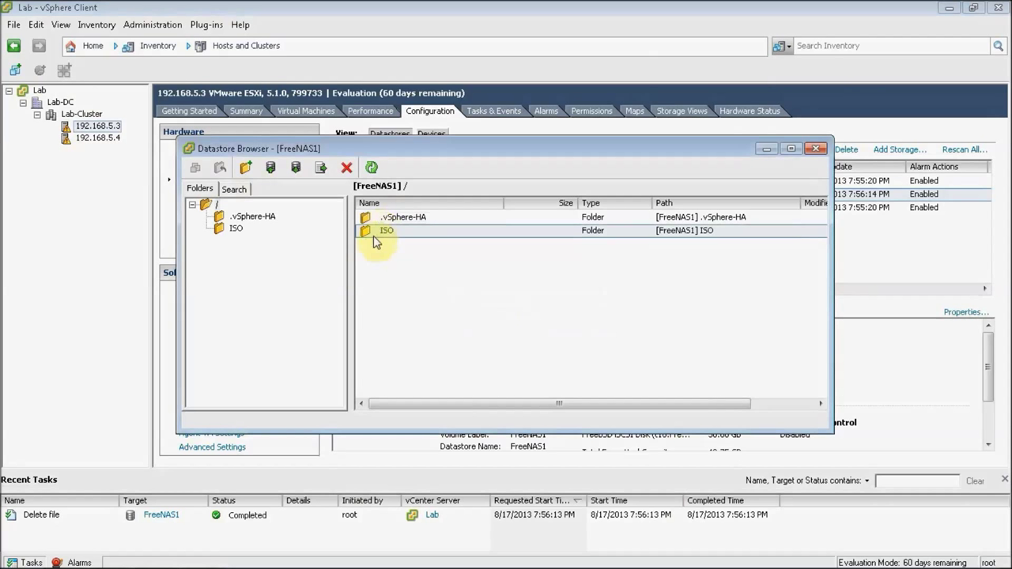
Step: Upload the Windows XP Professional SP3 ISO from F:\ISO n EXes\ISOs into the ISO folder
left_click(373, 235)
left_click(273, 168)
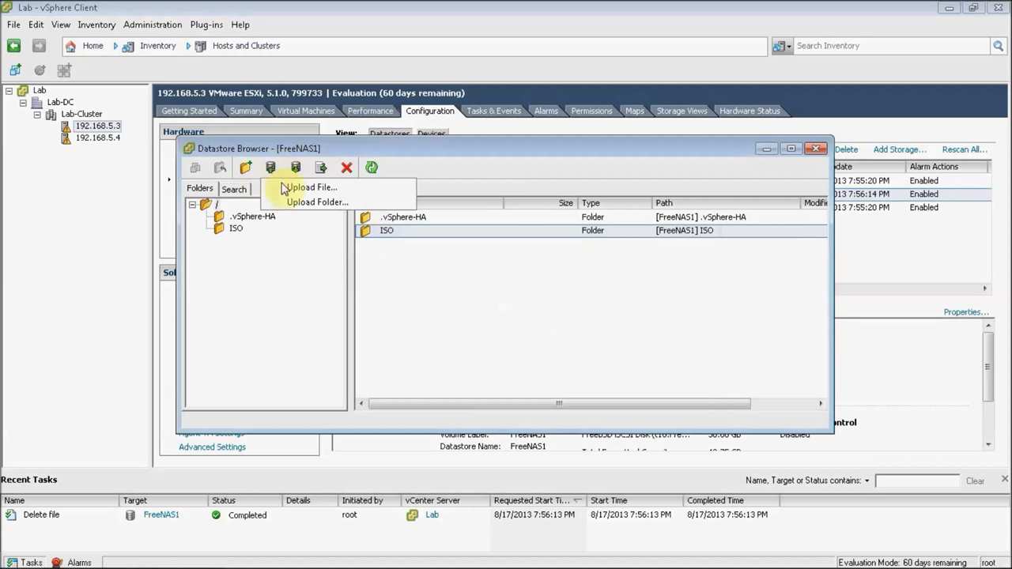
left_click(294, 187)
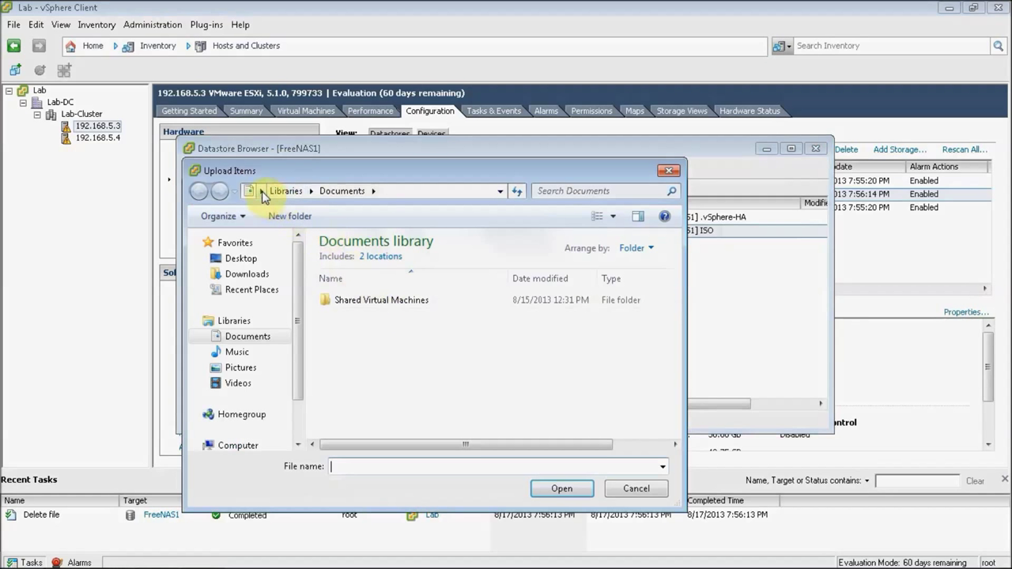
left_click(260, 191)
left_click(284, 280)
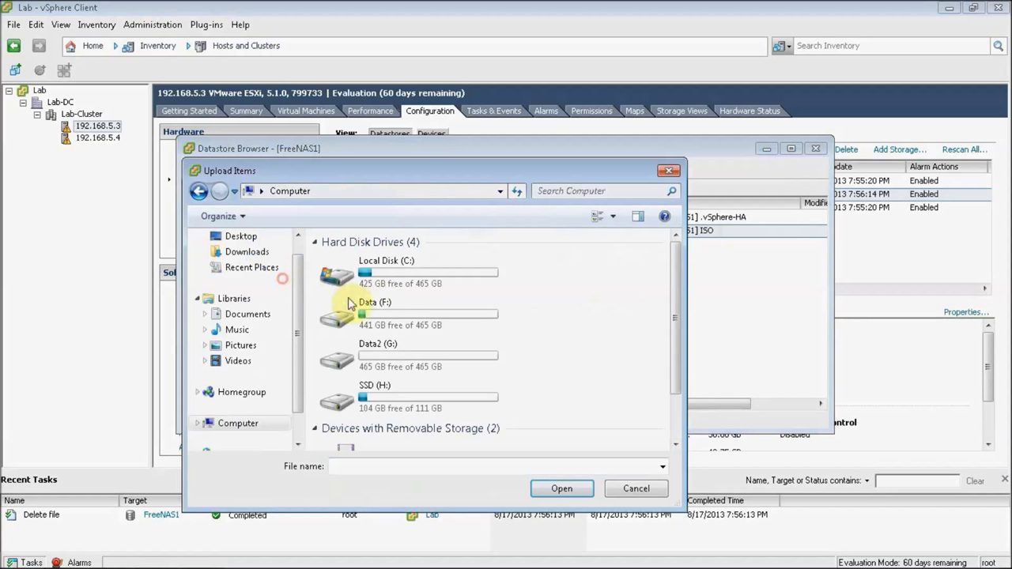
double_click(385, 318)
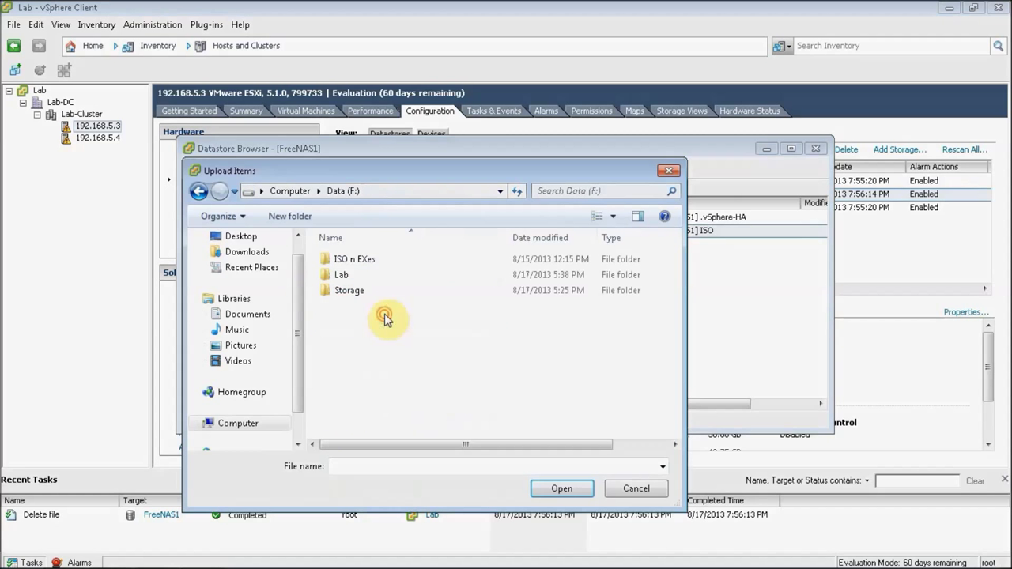
double_click(359, 265)
double_click(345, 274)
left_click(376, 277)
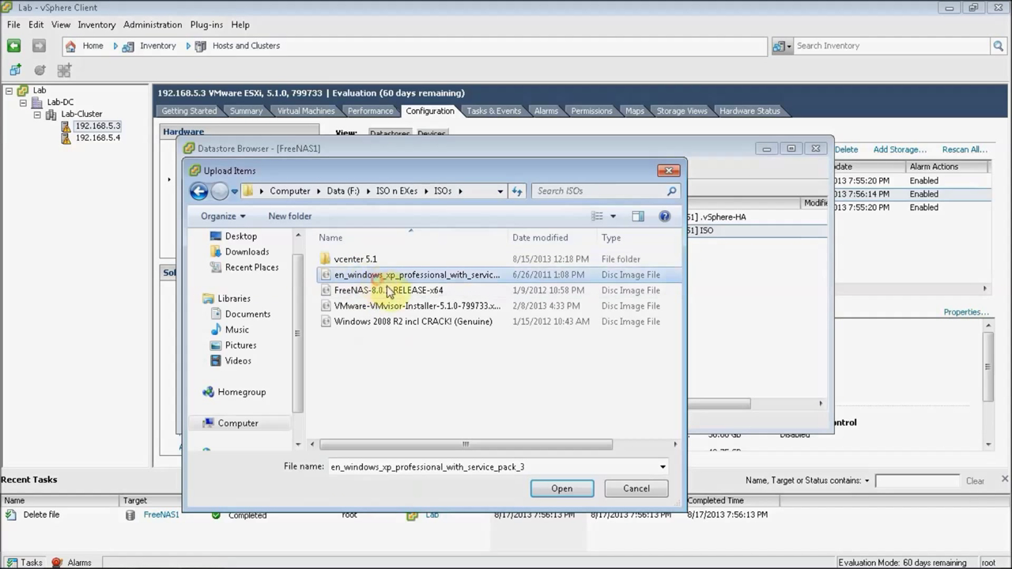
left_click(541, 489)
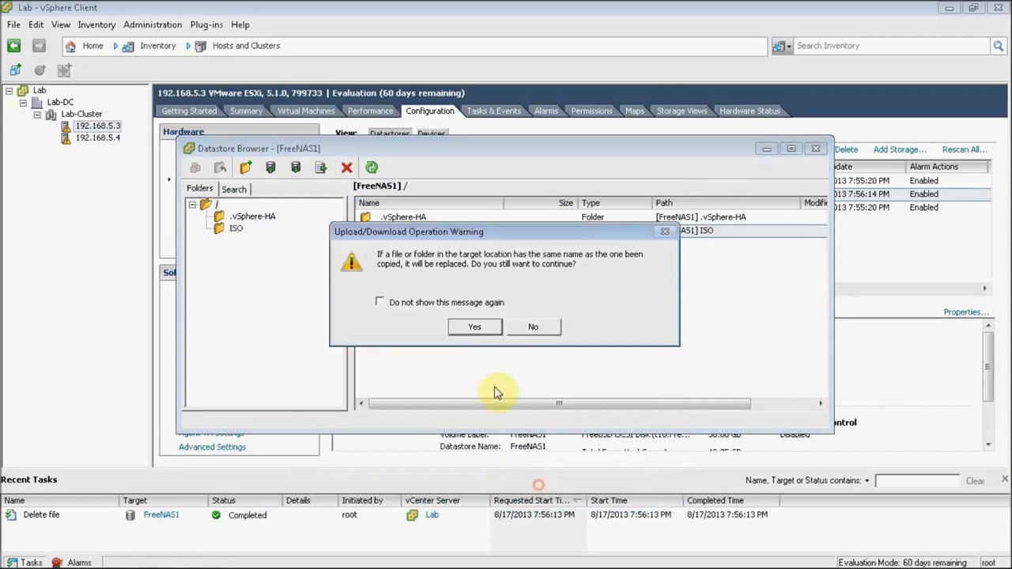
left_click(431, 305)
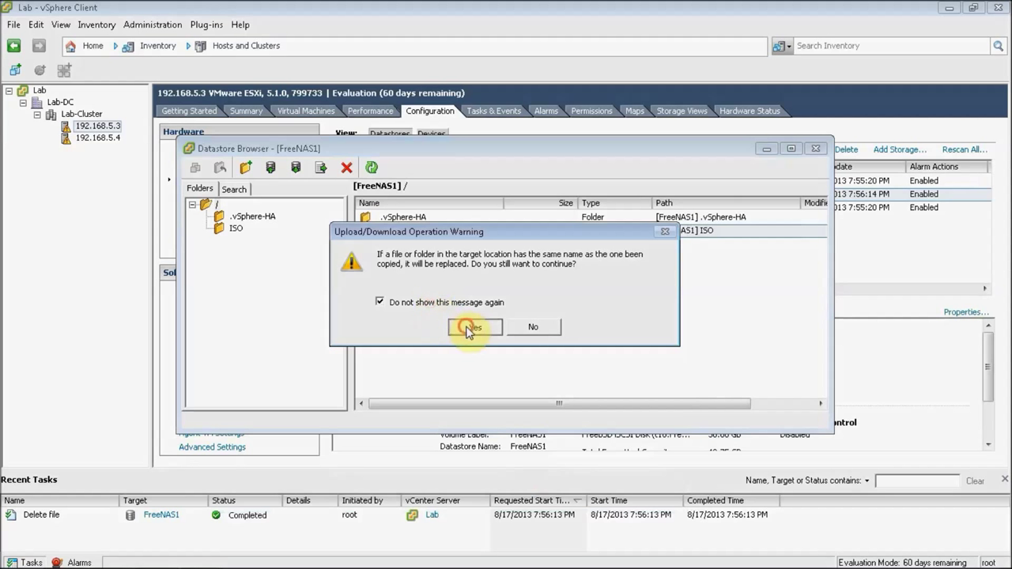
left_click(474, 327)
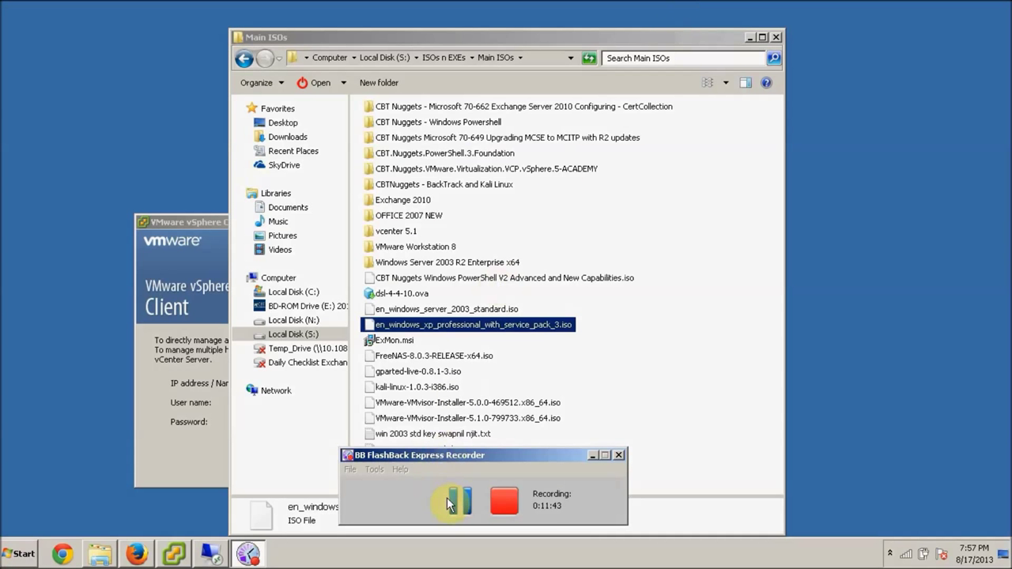
Step: Check the uploaded XP ISO in the ISO folder and close the datastore browser
left_click(458, 502)
left_click(211, 554)
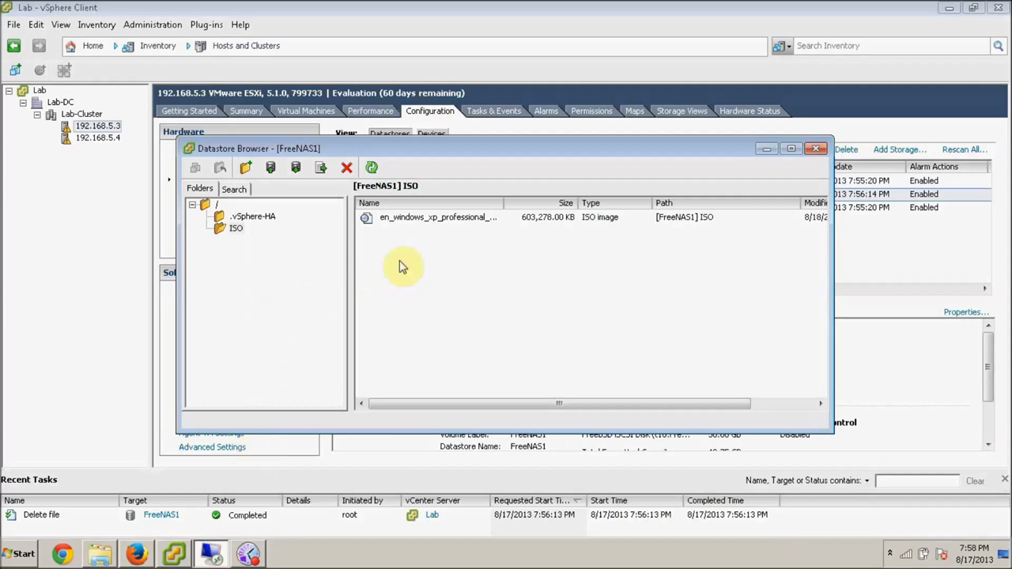
left_click(448, 220)
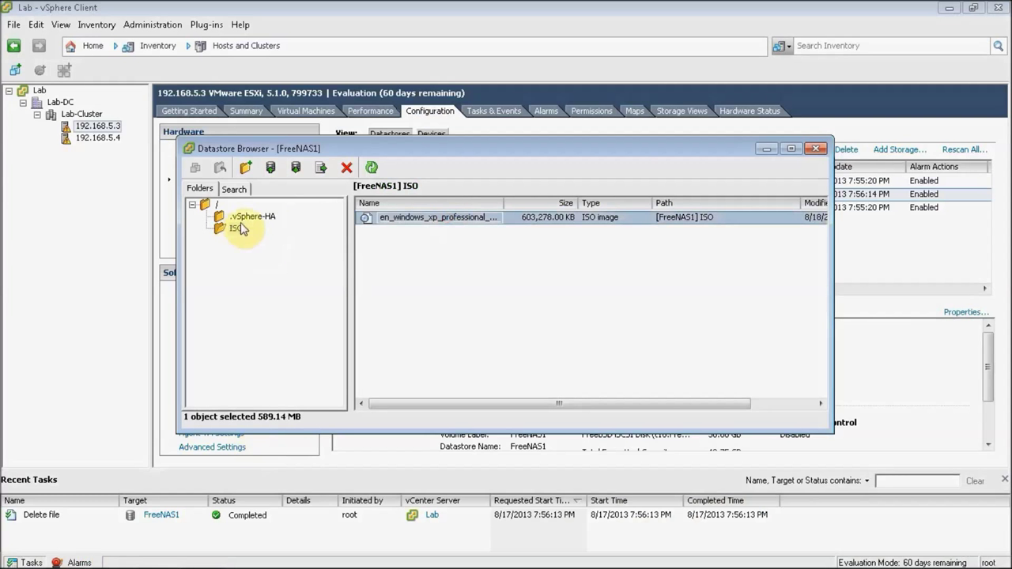
left_click(817, 148)
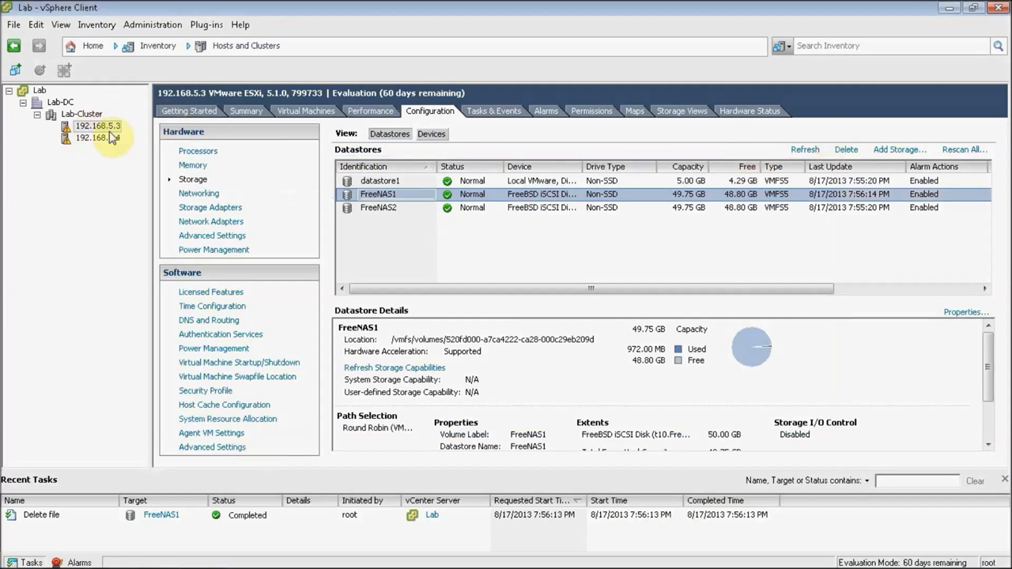
right_click(114, 128)
Step: Start a custom VM named XP on FreeNAS1 with Windows XP Professional 32-bit guest OS
left_click(146, 134)
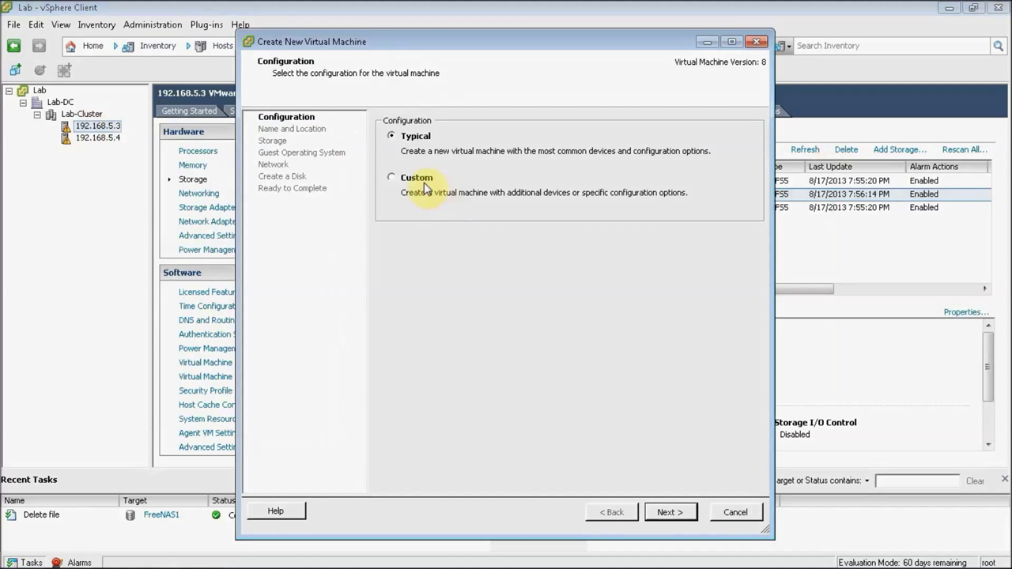
left_click(425, 186)
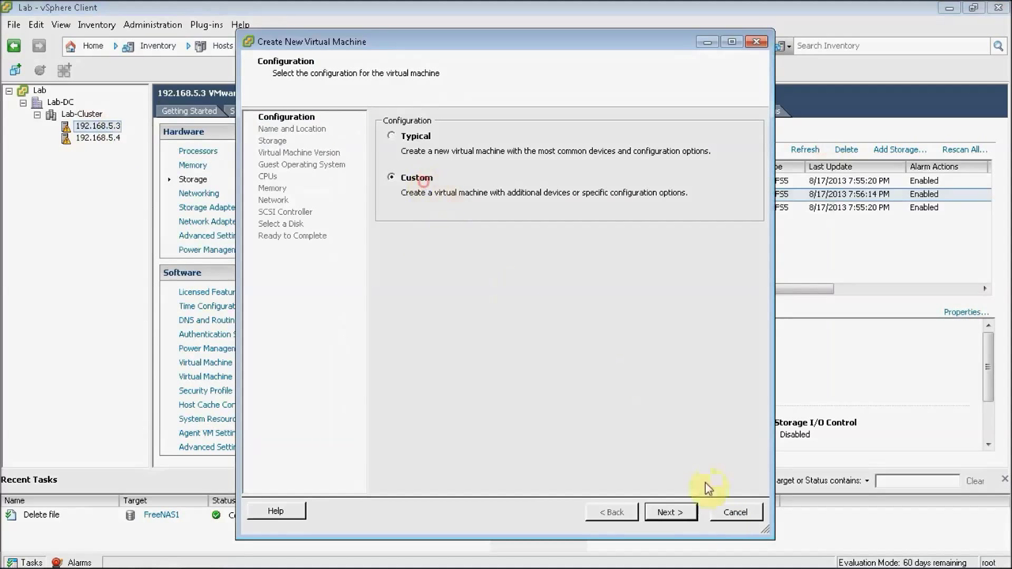
left_click(670, 512)
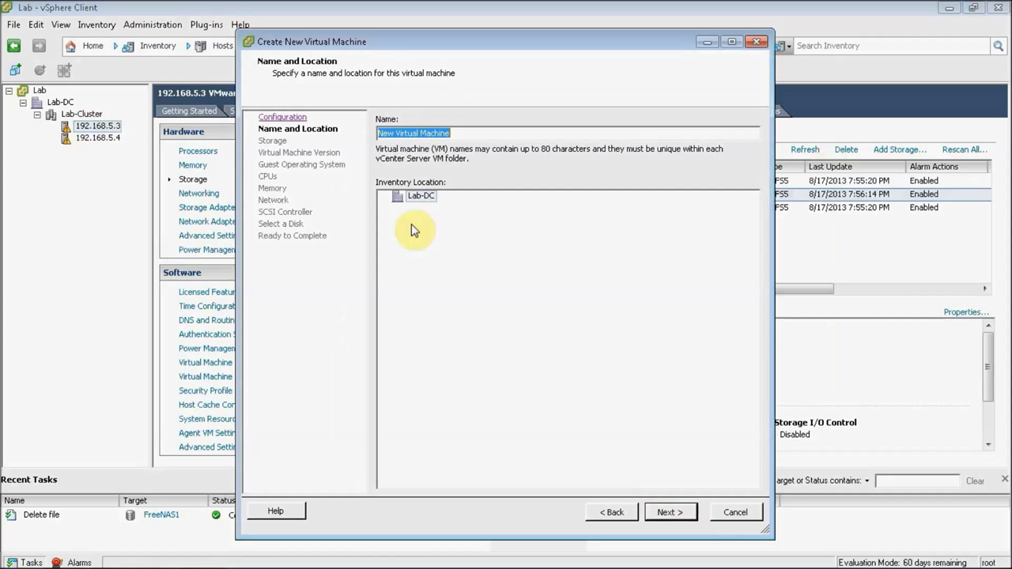
type("XP")
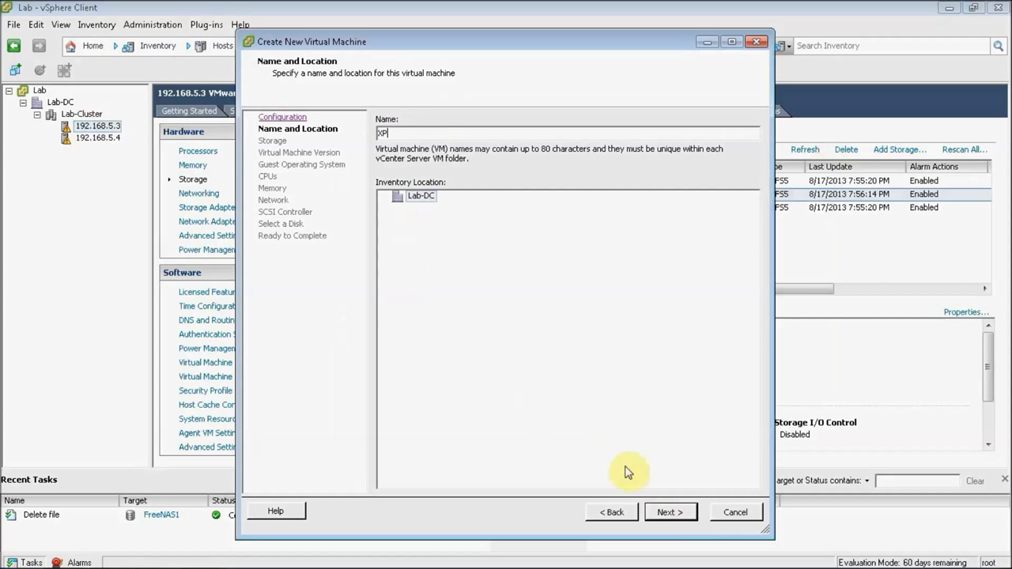
left_click(669, 513)
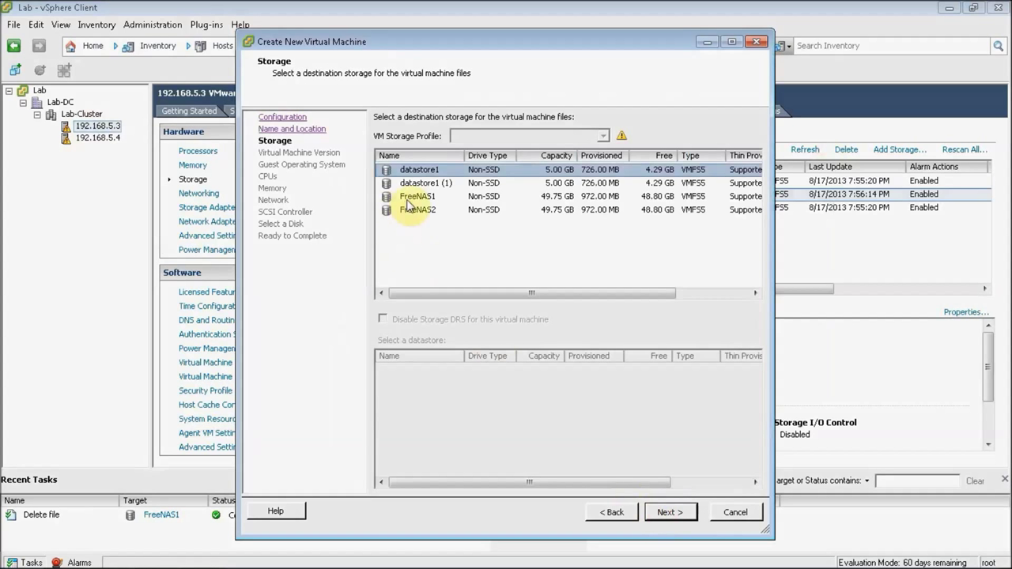
left_click(406, 197)
left_click(661, 508)
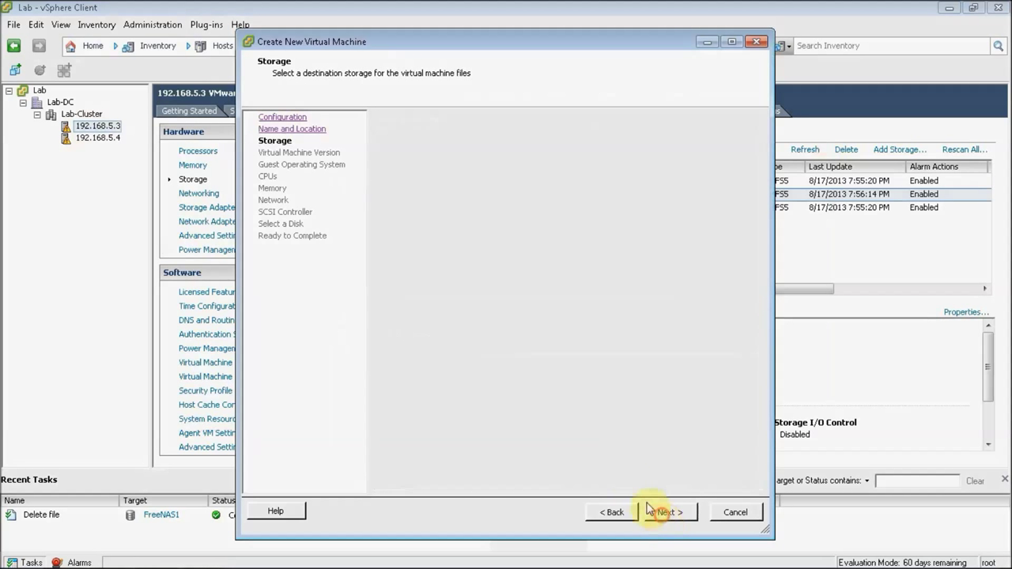
left_click(674, 513)
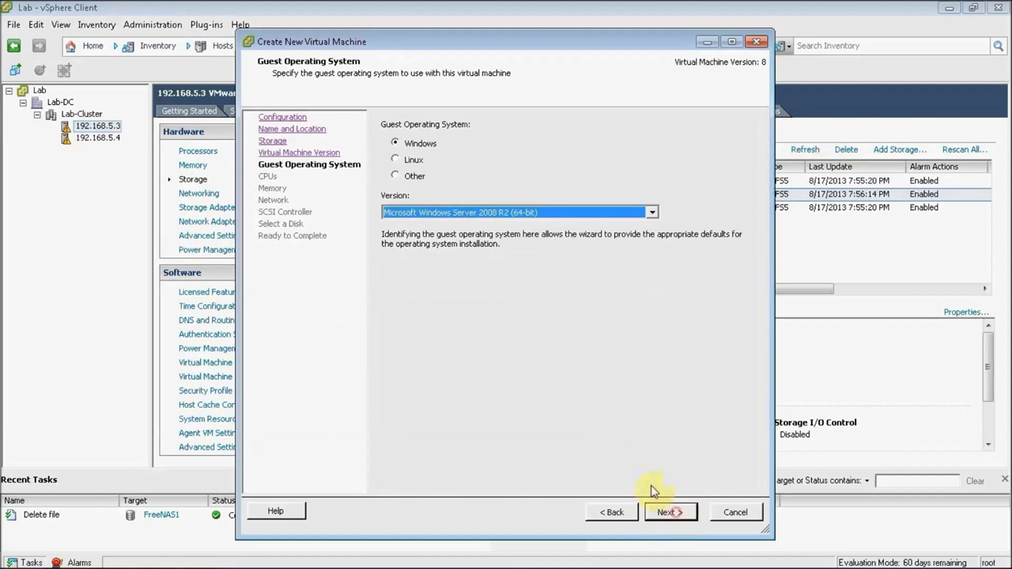
left_click(471, 214)
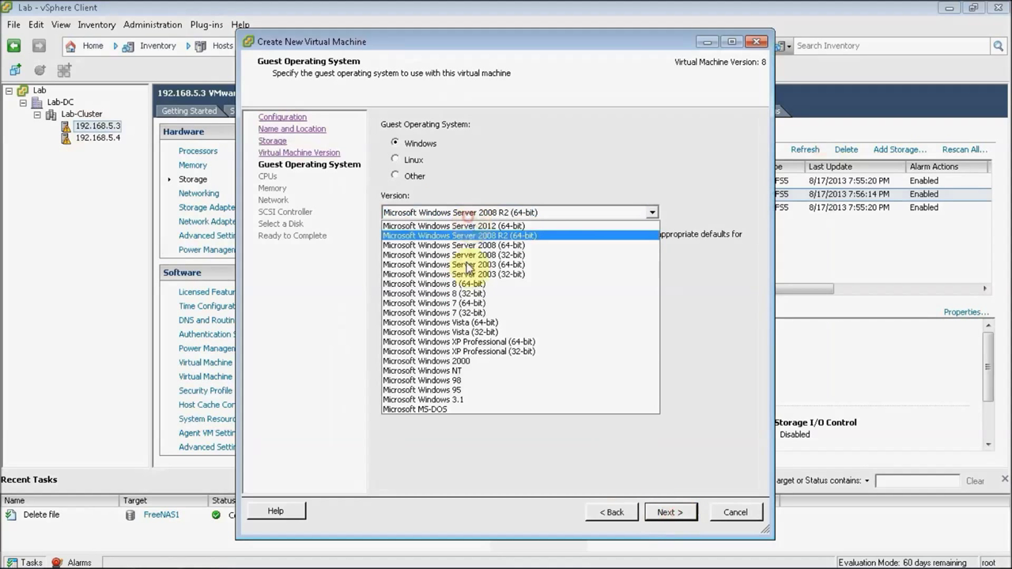
left_click(475, 352)
left_click(667, 513)
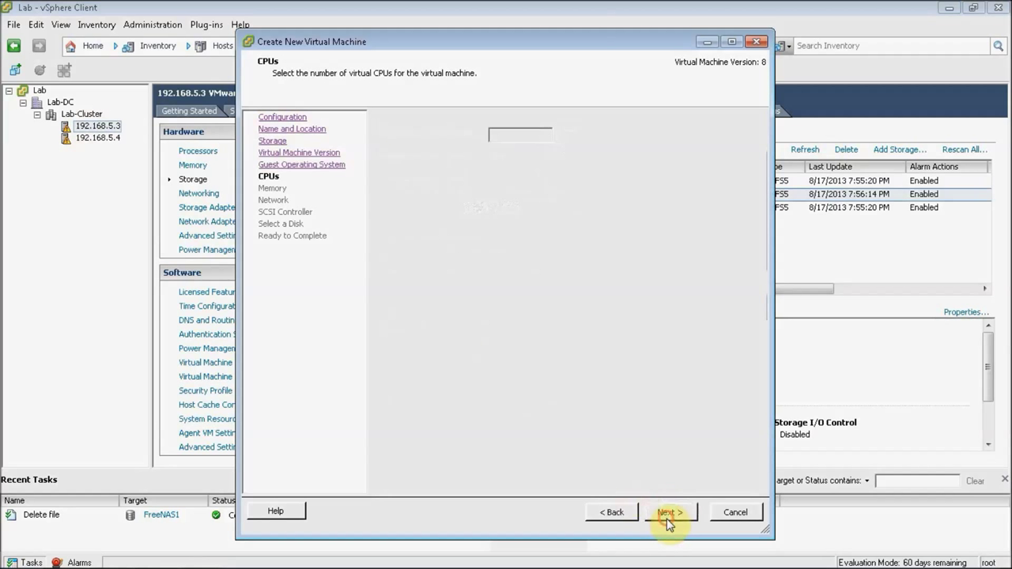
Step: Give the VM 400 MB memory and a VMXNET 3 adapter, keeping the default SCSI controller
double_click(524, 136)
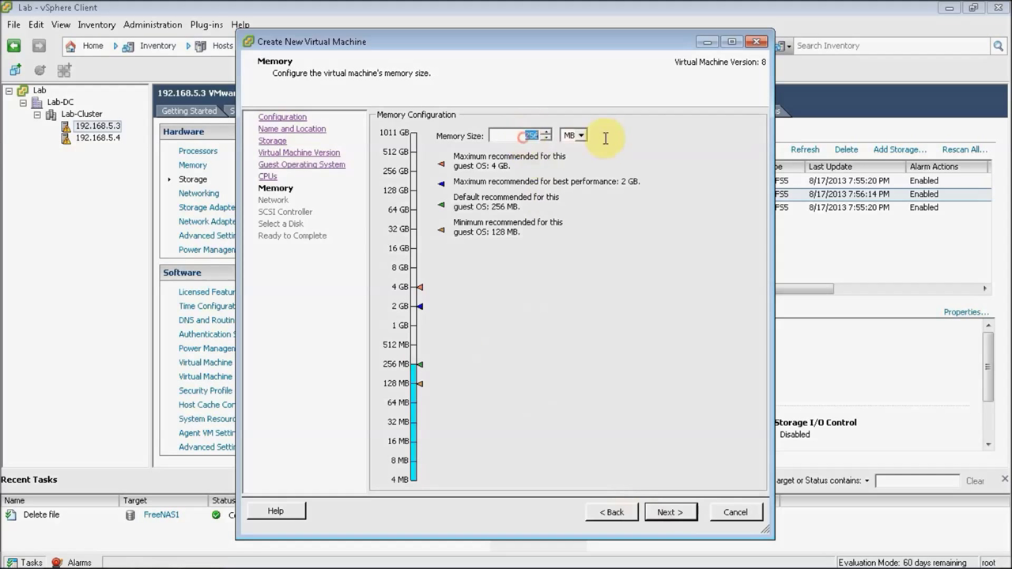
type("400")
left_click(669, 513)
left_click(642, 198)
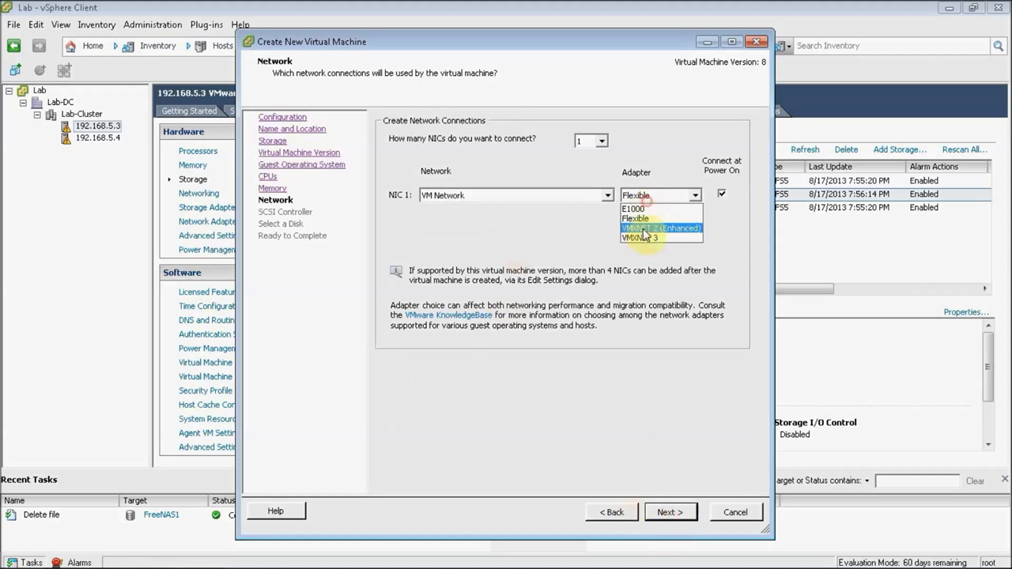
left_click(640, 236)
left_click(667, 514)
left_click(666, 514)
left_click(666, 513)
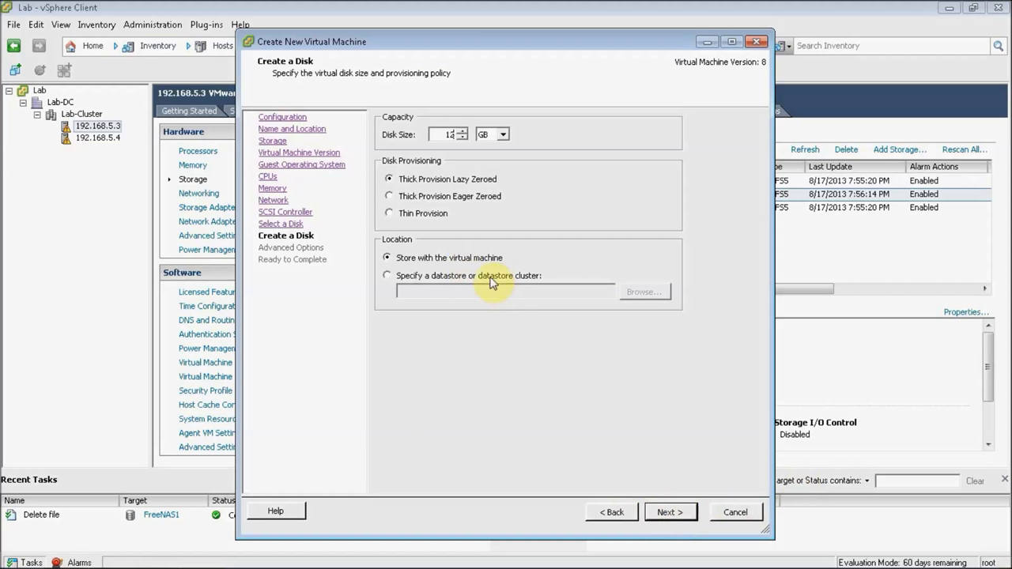
Step: Accept the 12 GB thick lazy-zeroed disk and remove the floppy drive from the hardware
left_click(668, 513)
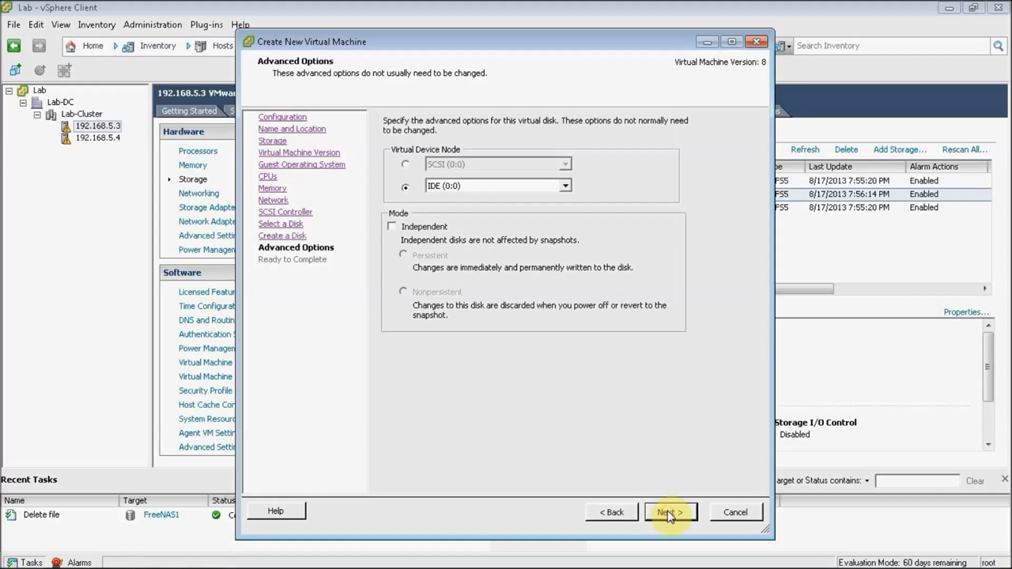
left_click(669, 514)
left_click(538, 453)
left_click(654, 513)
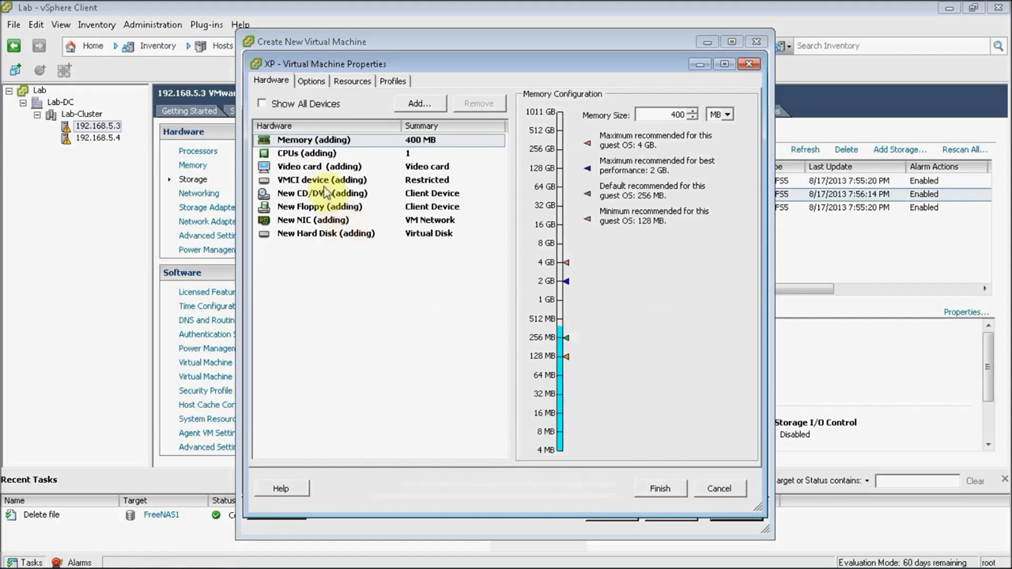
left_click(320, 207)
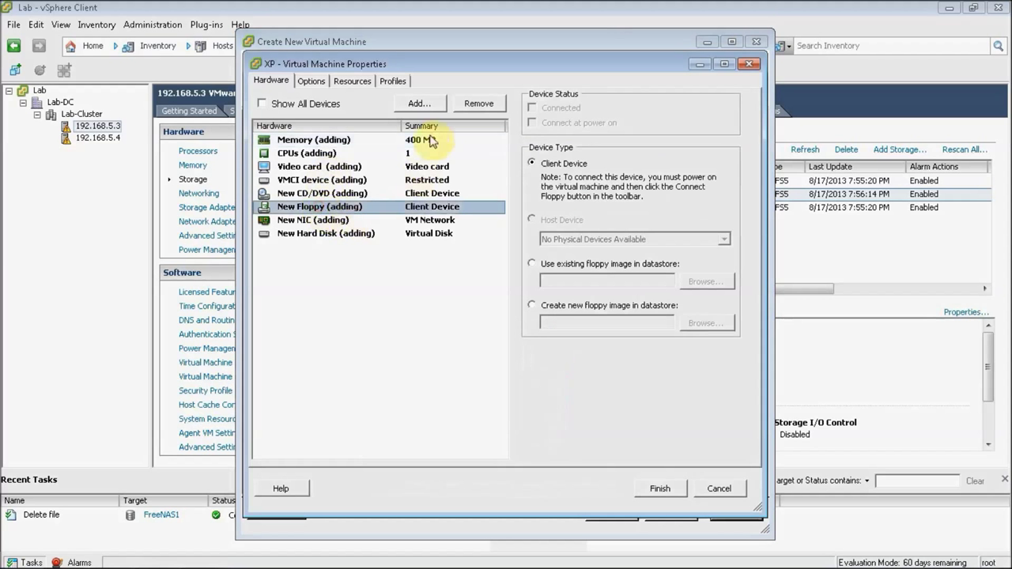
left_click(477, 103)
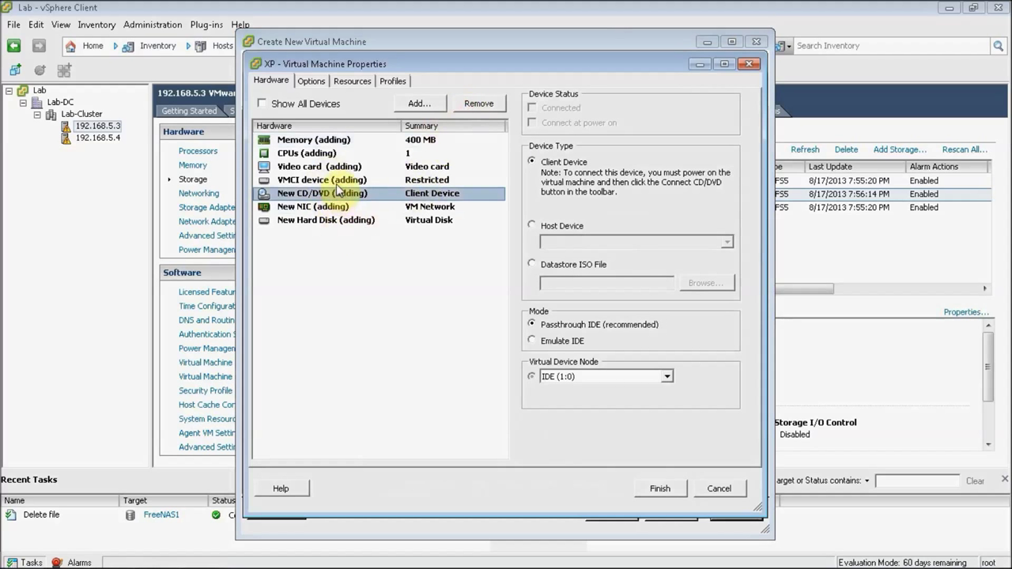
Step: Map the CD/DVD to the XP ISO in FreeNAS1/ISO, connect at power on, and finish
left_click(595, 266)
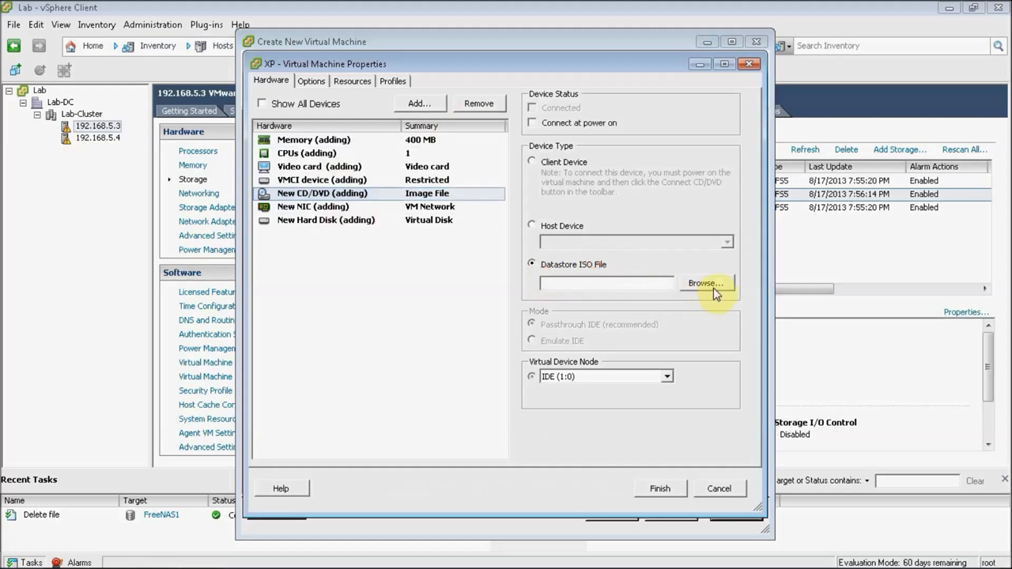
left_click(707, 284)
double_click(394, 258)
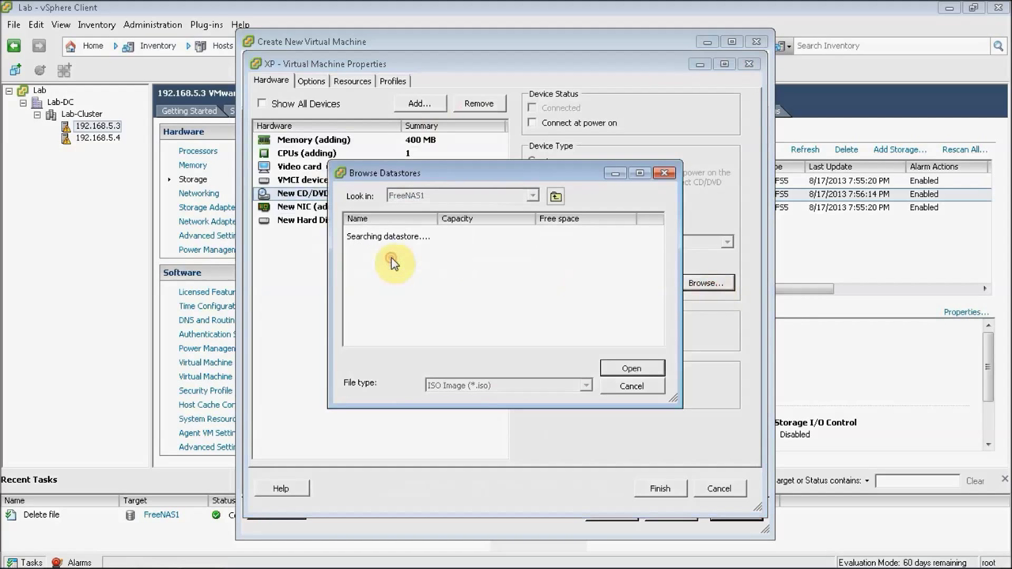
double_click(378, 248)
double_click(384, 232)
left_click(532, 123)
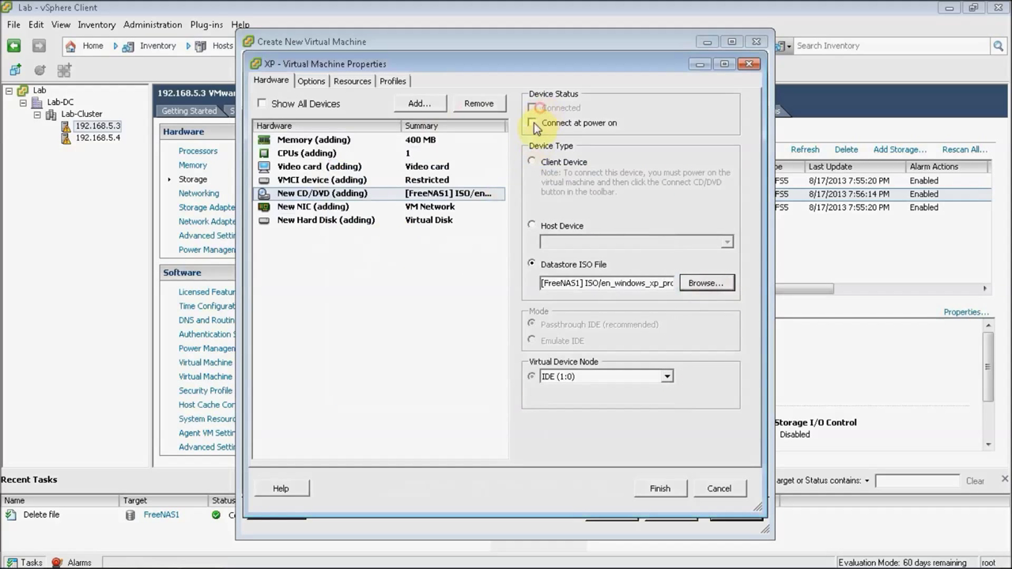
left_click(659, 489)
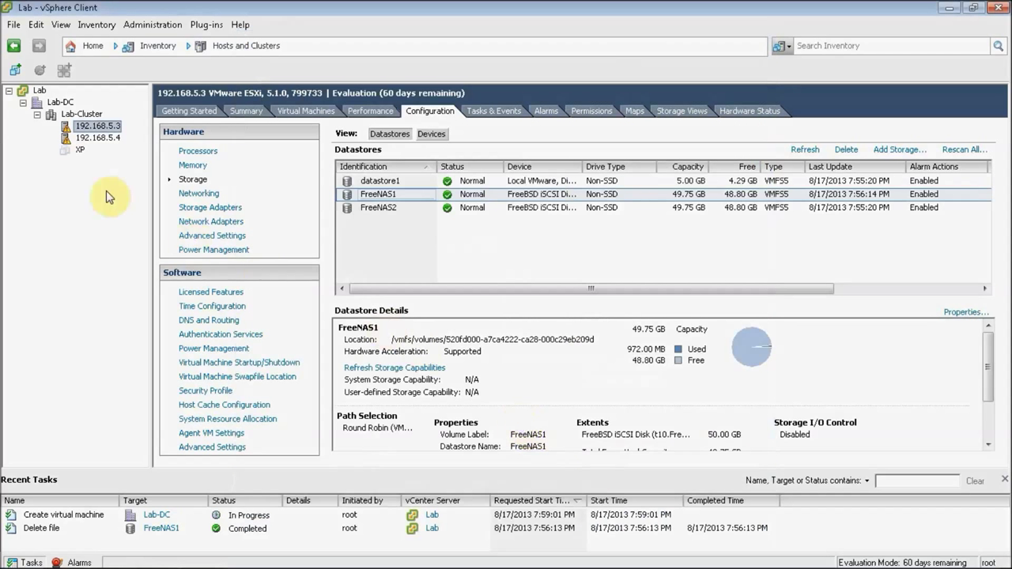
Step: Power on the XP VM and watch Windows XP boot in its console
left_click(77, 149)
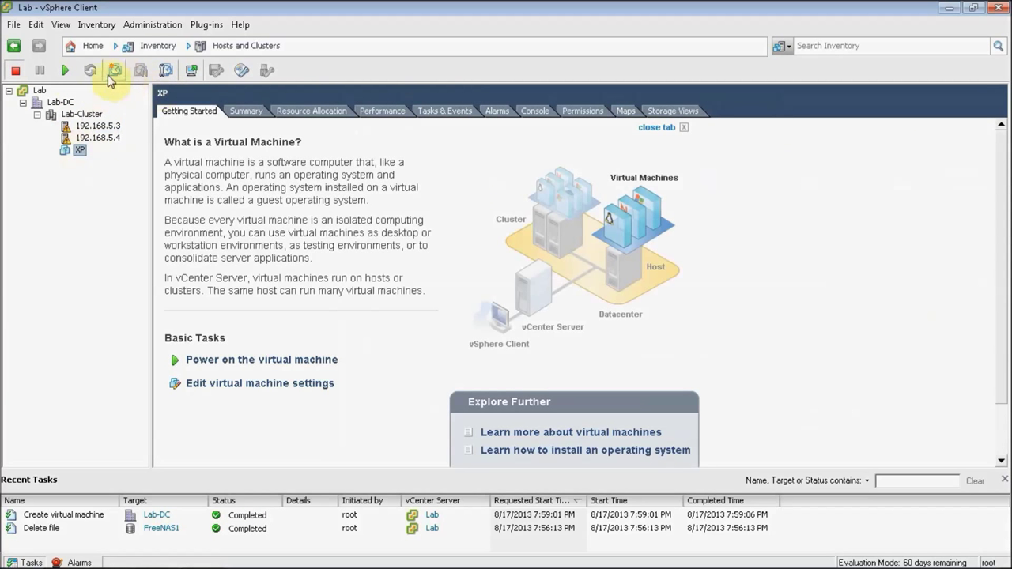
left_click(66, 72)
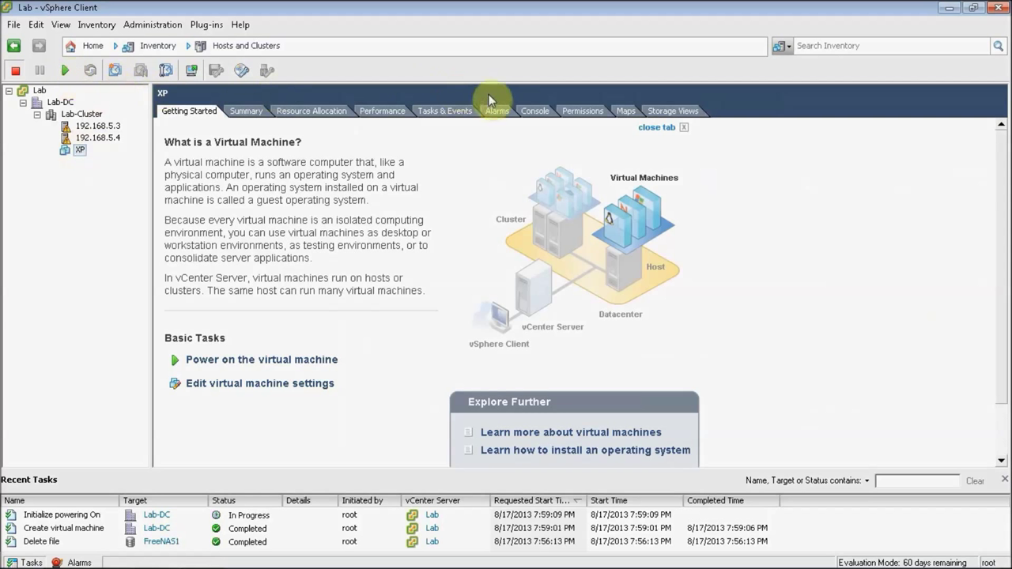
left_click(534, 113)
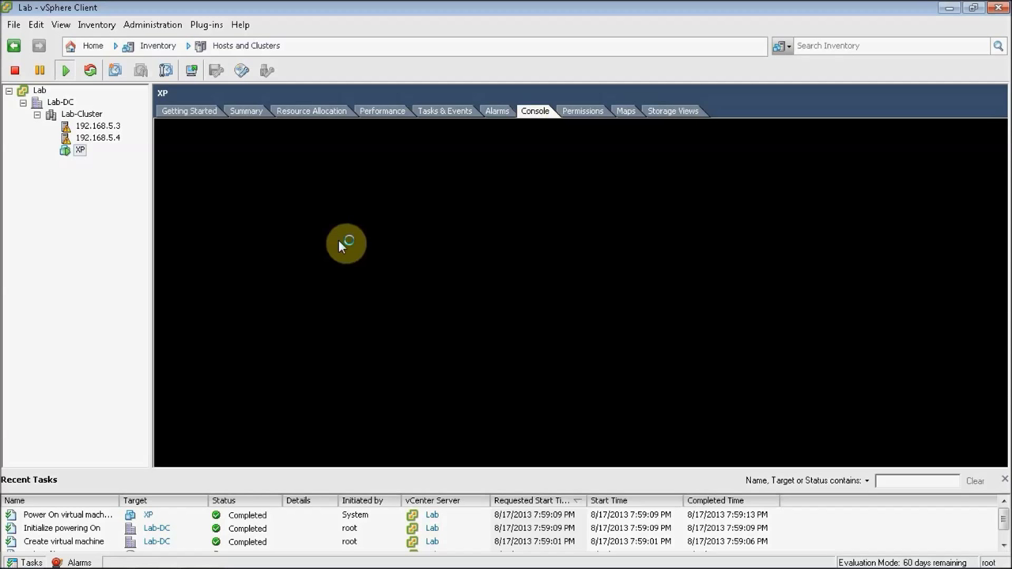
left_click(372, 263)
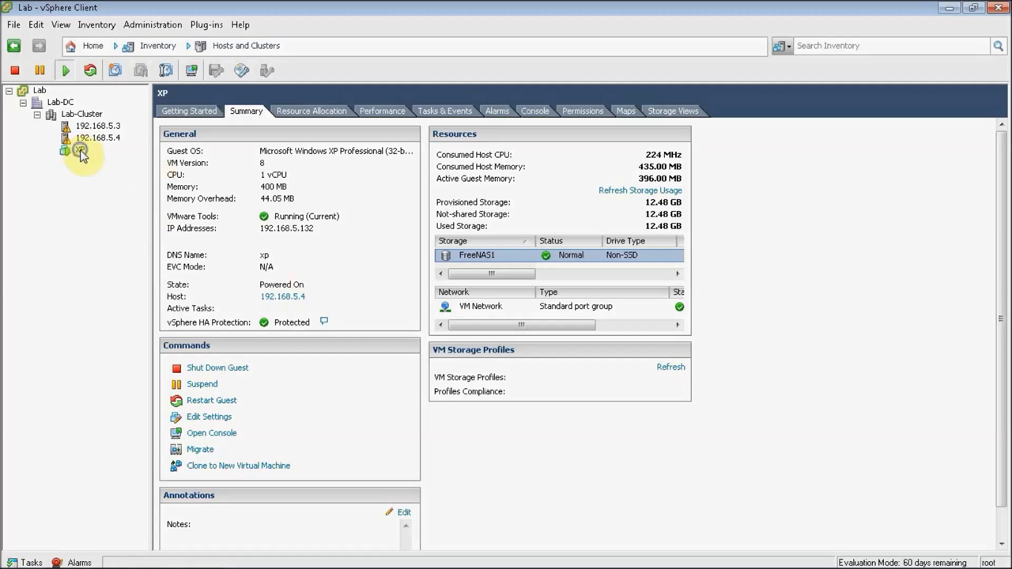
right_click(80, 151)
Step: Open the Migrate wizard for XP, then cancel it
mouse_move(102, 273)
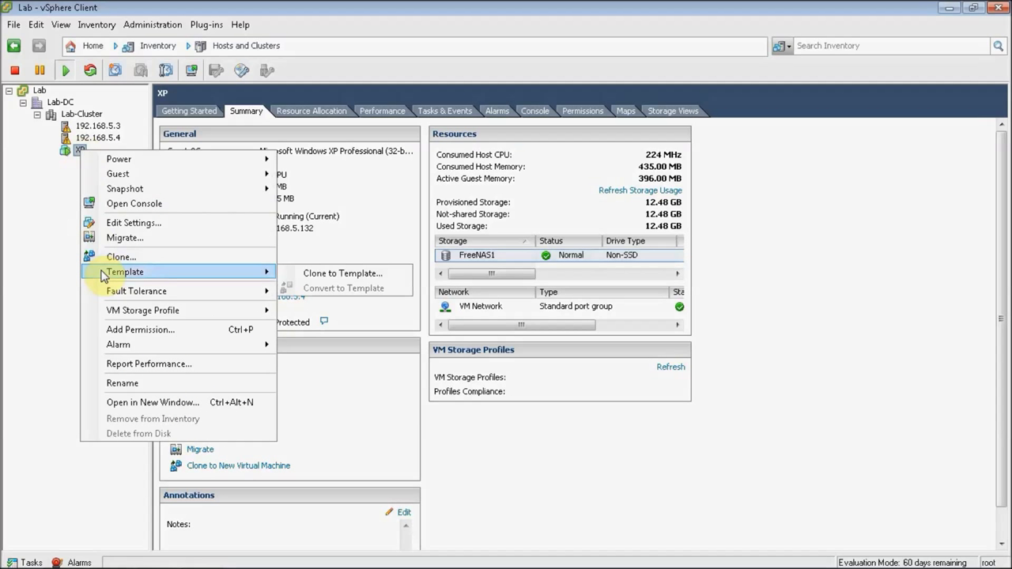
left_click(109, 239)
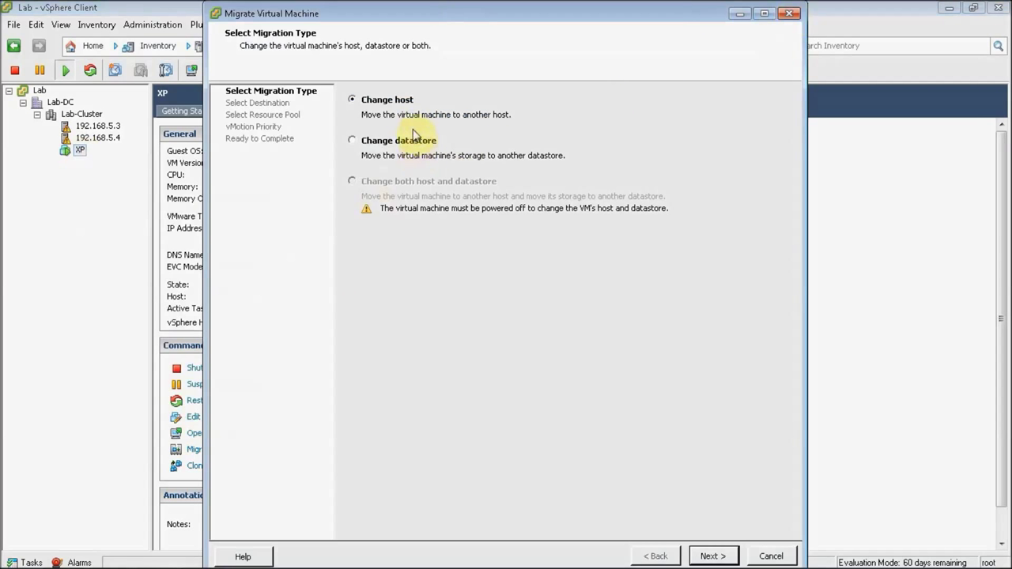
left_click(789, 13)
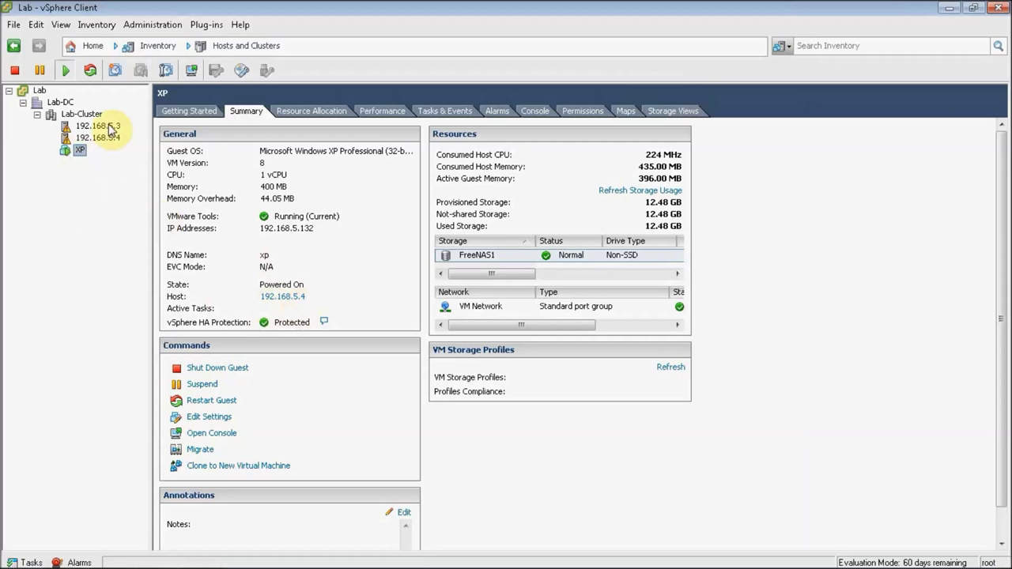
Step: Migrate XP to host 192.168.5.3 by changing host, with high vMotion priority
right_click(80, 152)
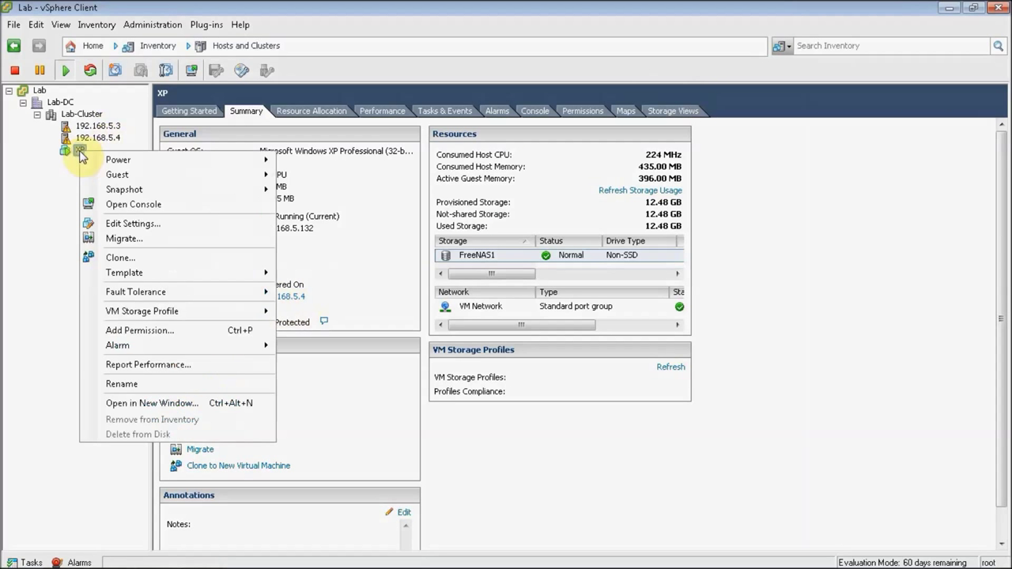
left_click(127, 240)
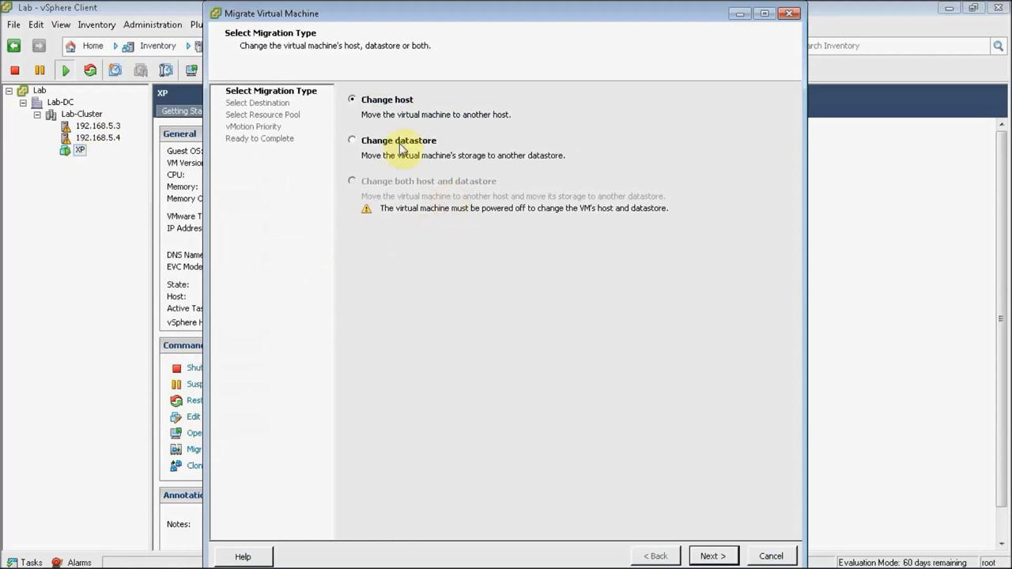
left_click(710, 556)
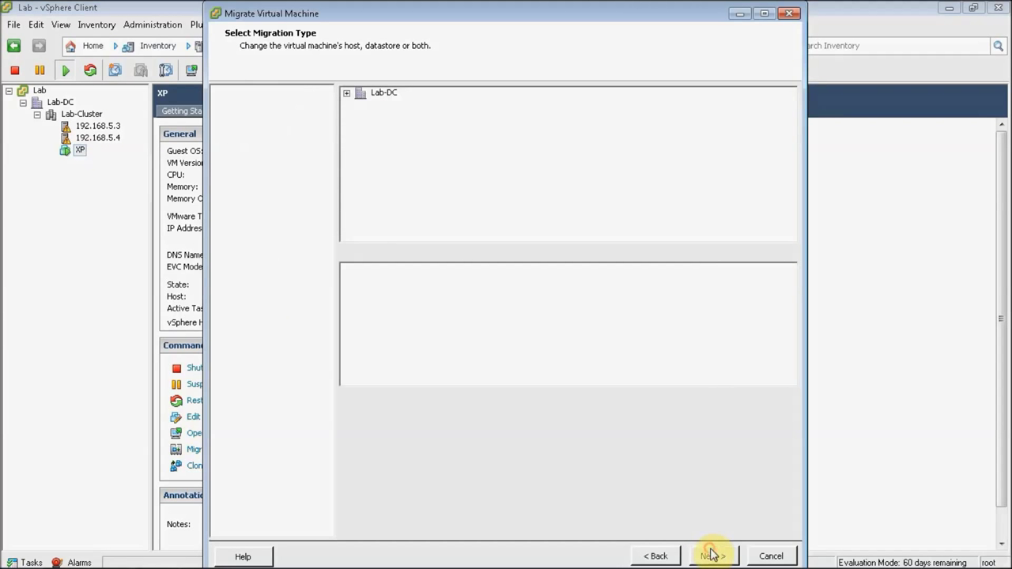
left_click(360, 106)
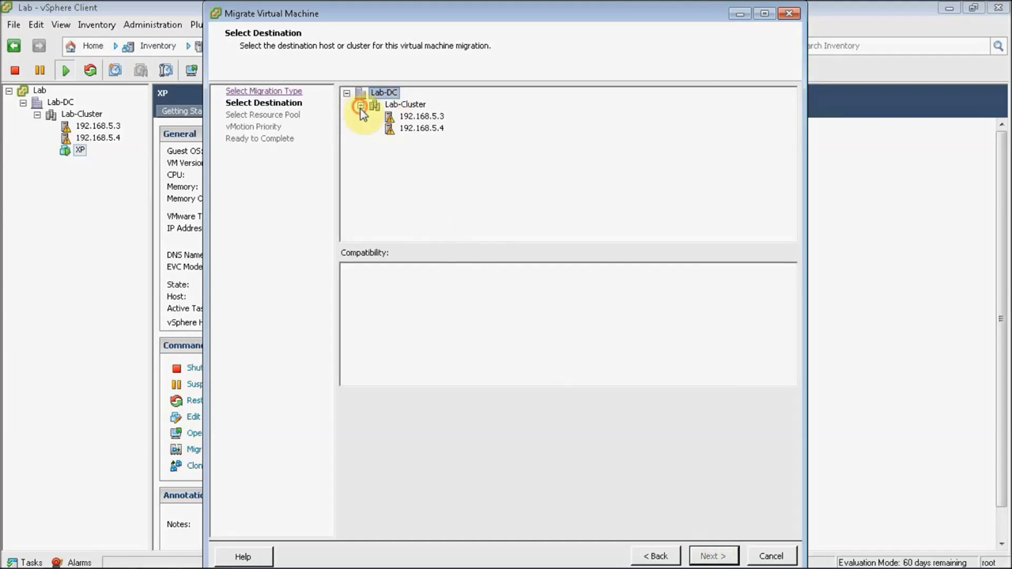
left_click(419, 116)
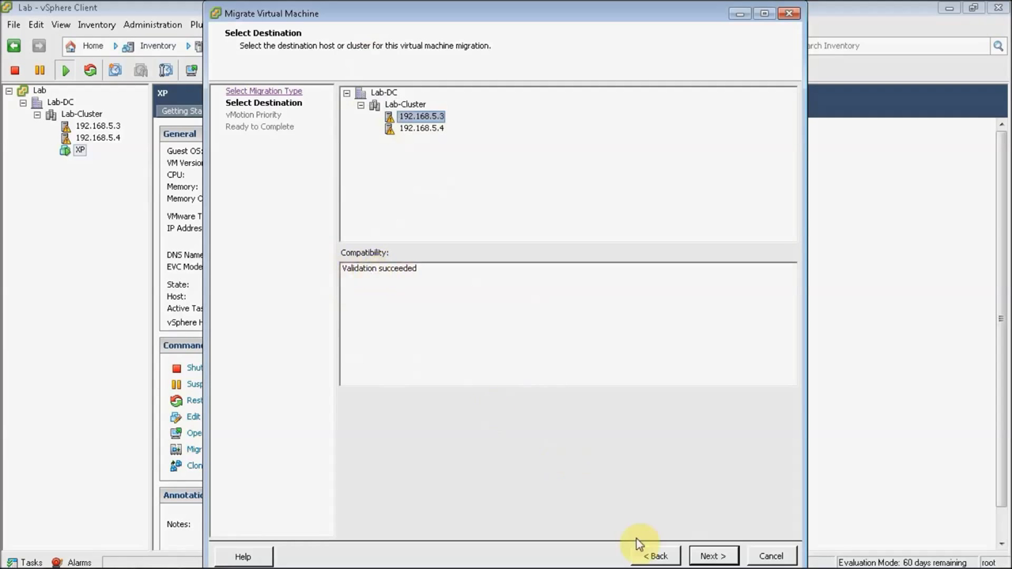
left_click(709, 557)
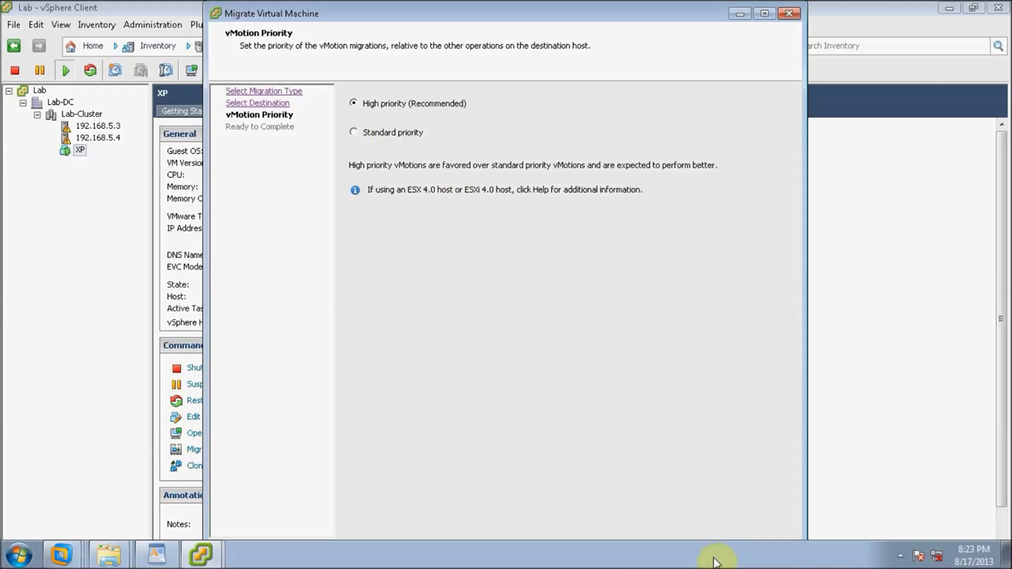
left_click(712, 555)
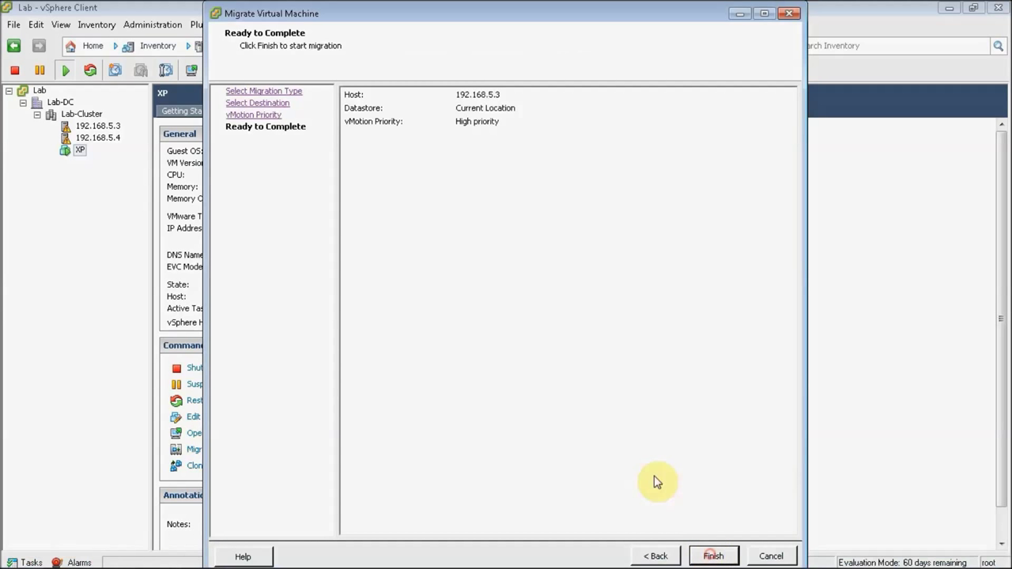
left_click(713, 557)
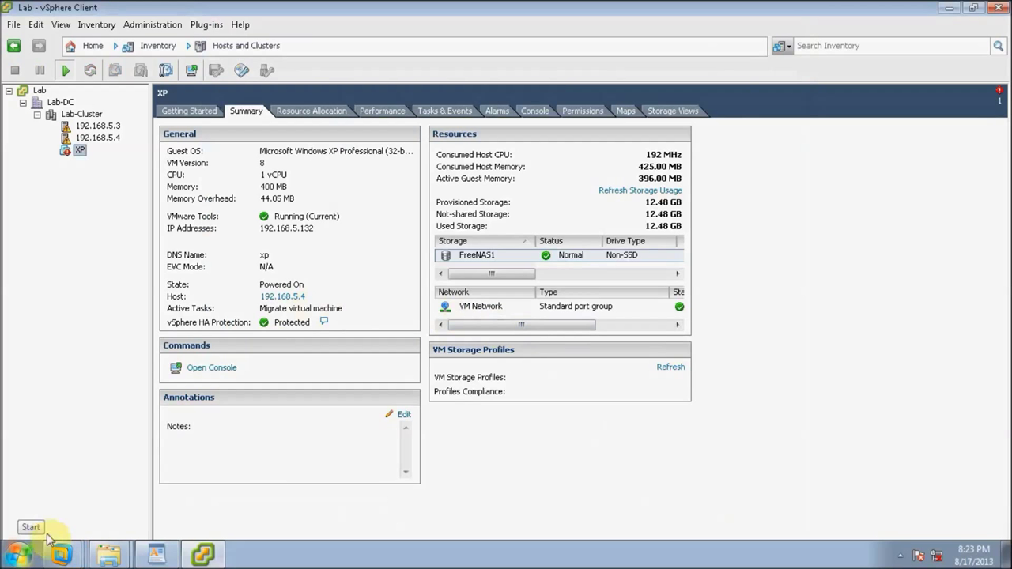
left_click(30, 561)
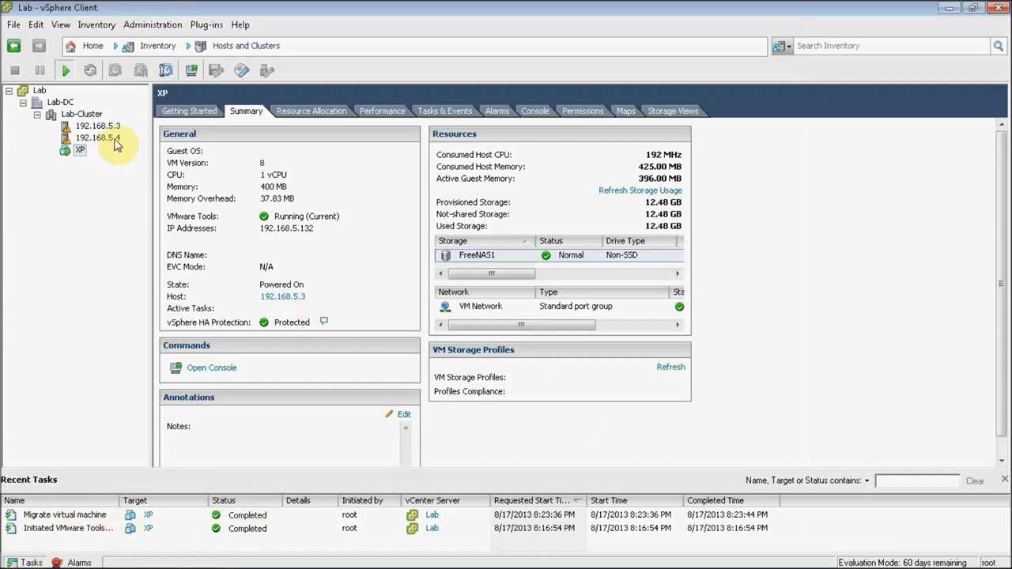
left_click(536, 111)
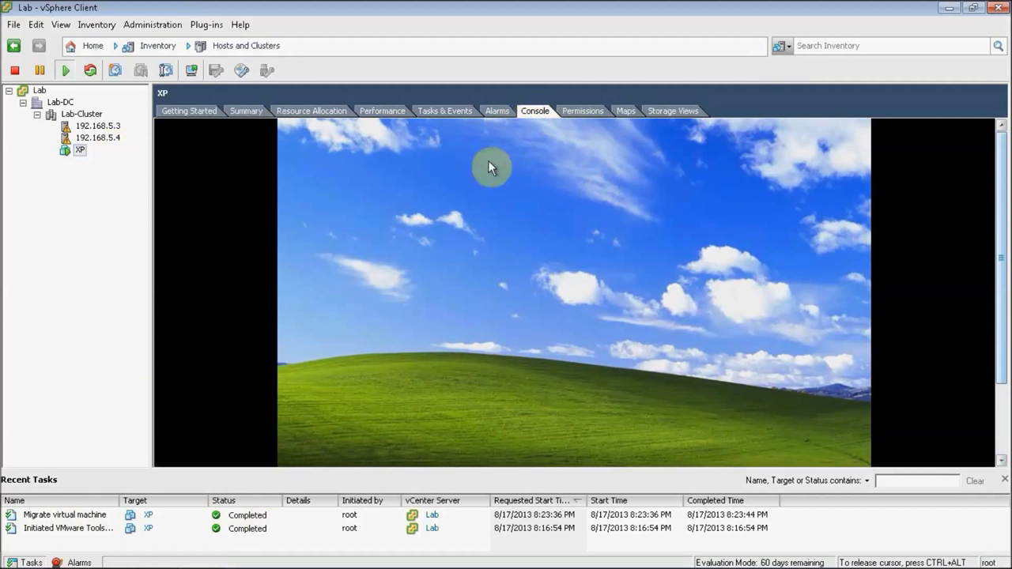
left_click(241, 111)
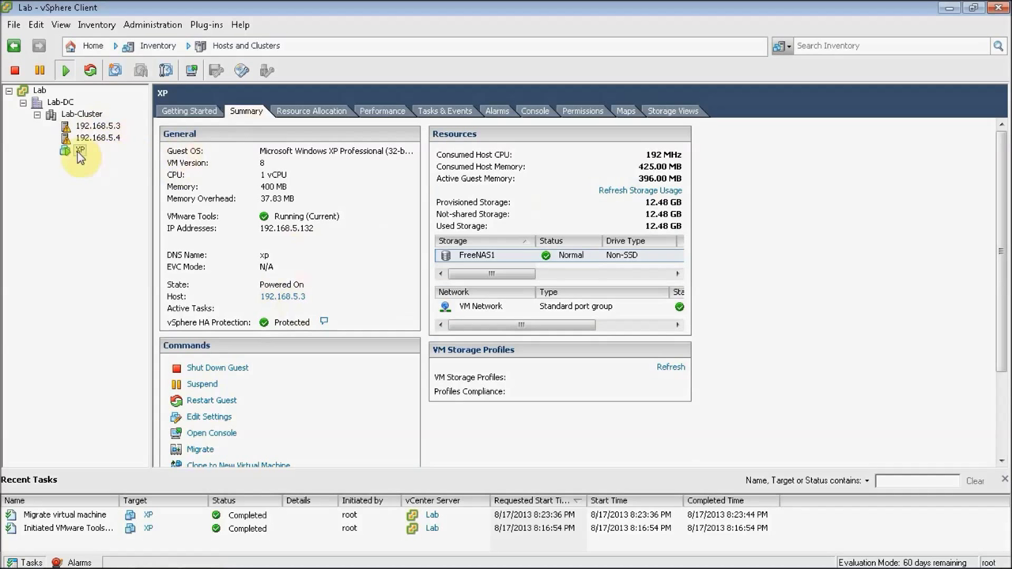
right_click(79, 155)
key("Escape")
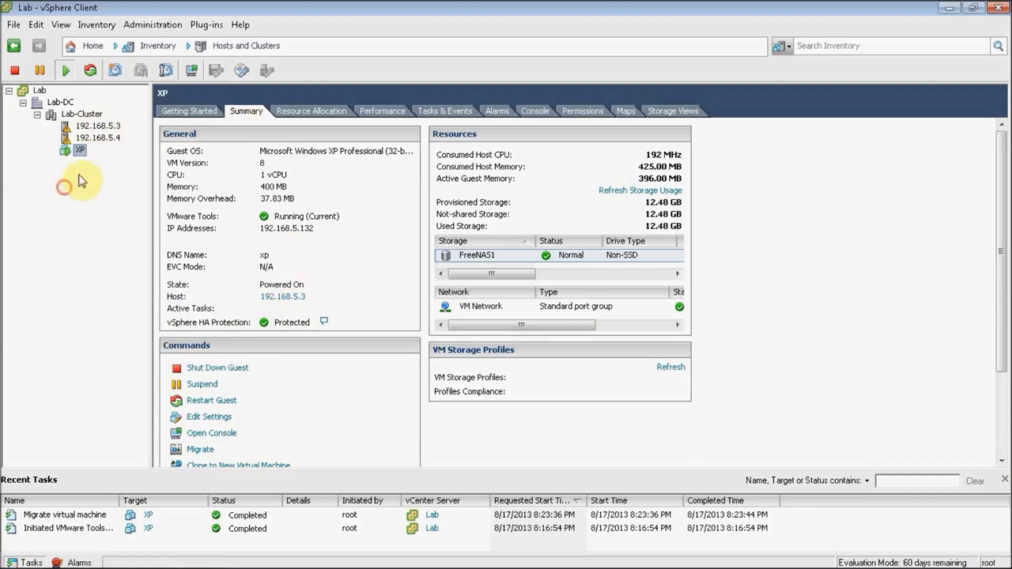
left_click(473, 257)
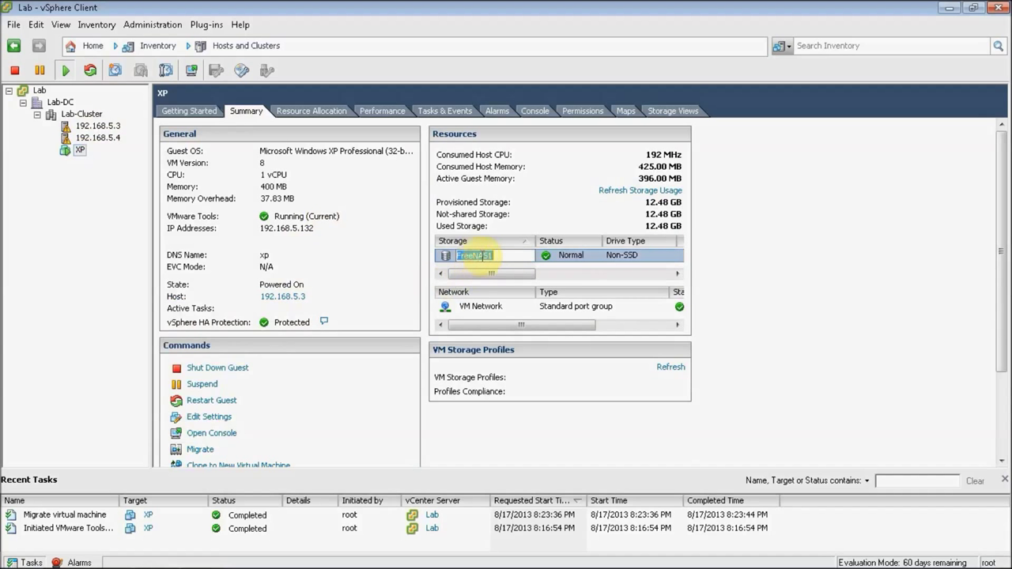
left_click(490, 274)
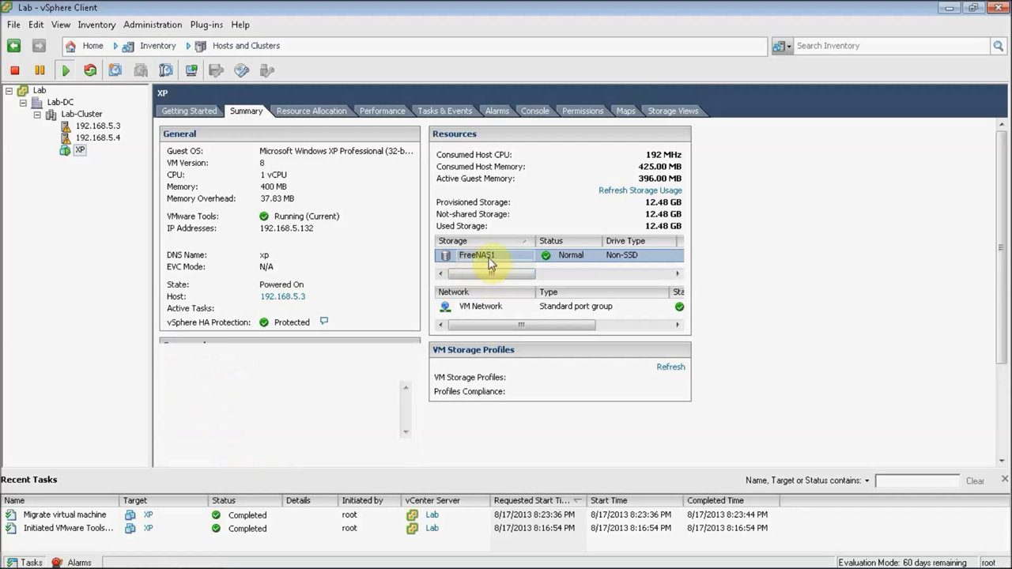
right_click(487, 261)
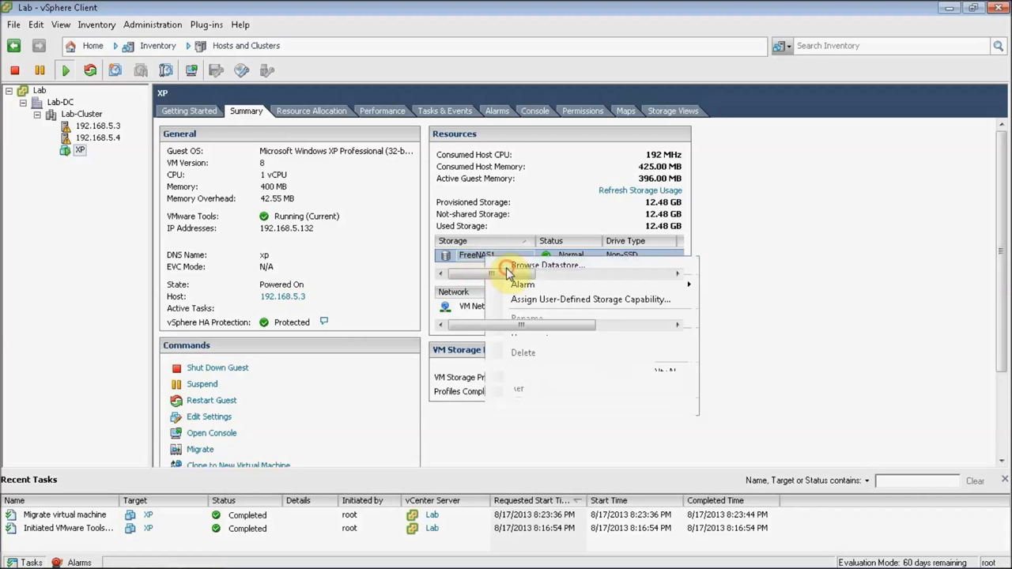
left_click(511, 266)
left_click(393, 244)
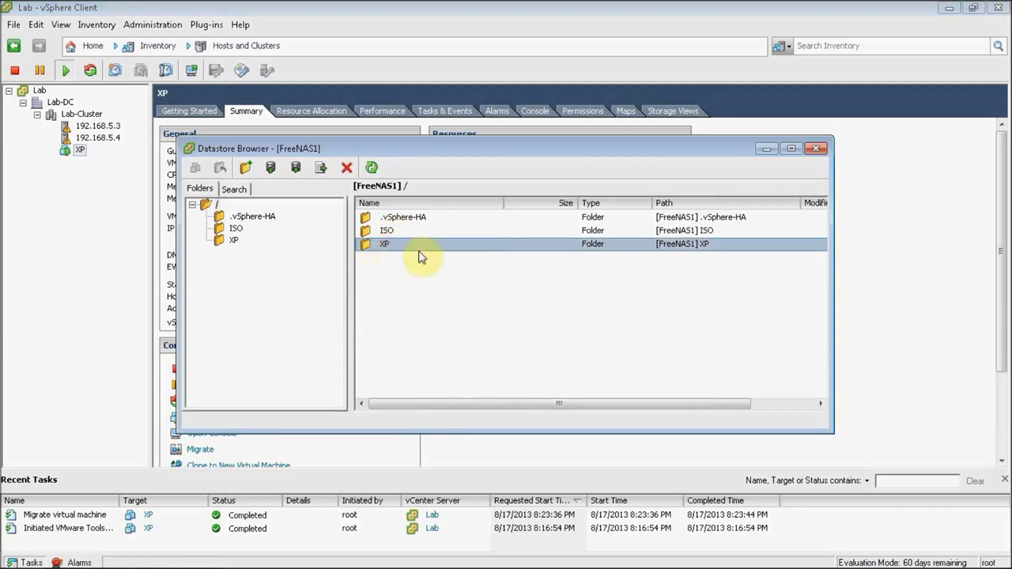
left_click(820, 149)
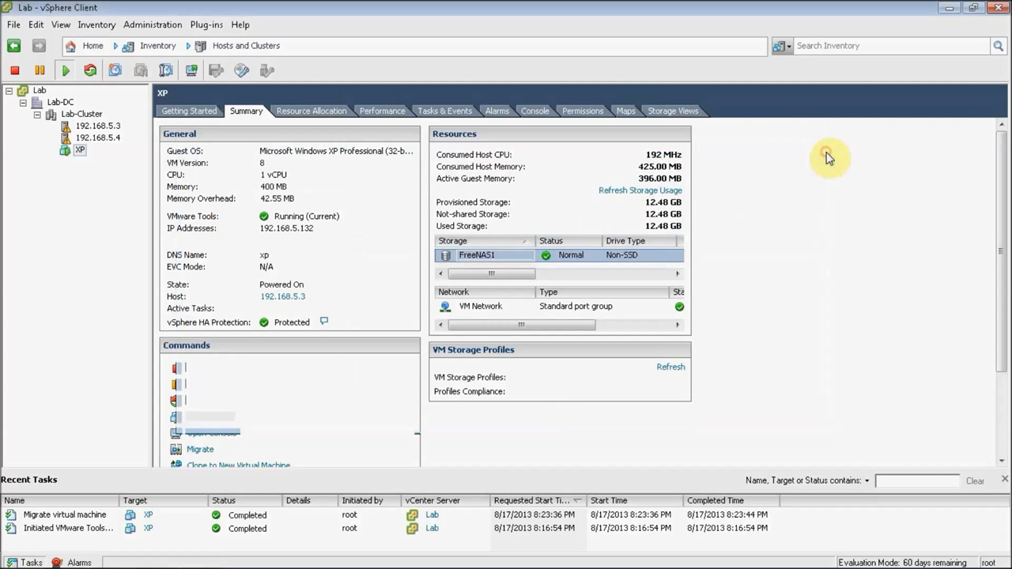
Step: Migrate XP's storage only (Change datastore) to the FreeNAS2 datastore and start the relocation
right_click(80, 151)
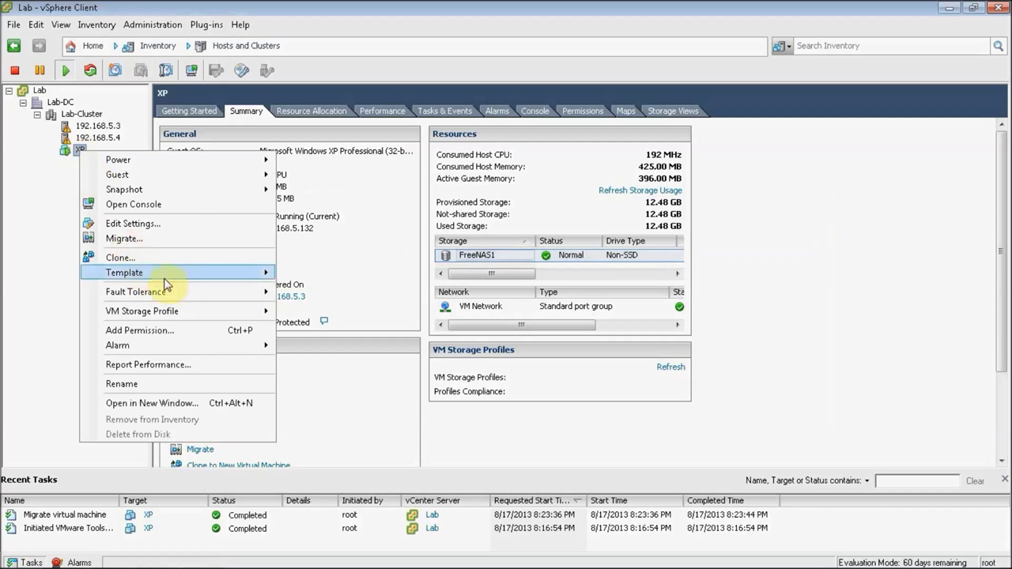
mouse_move(188, 283)
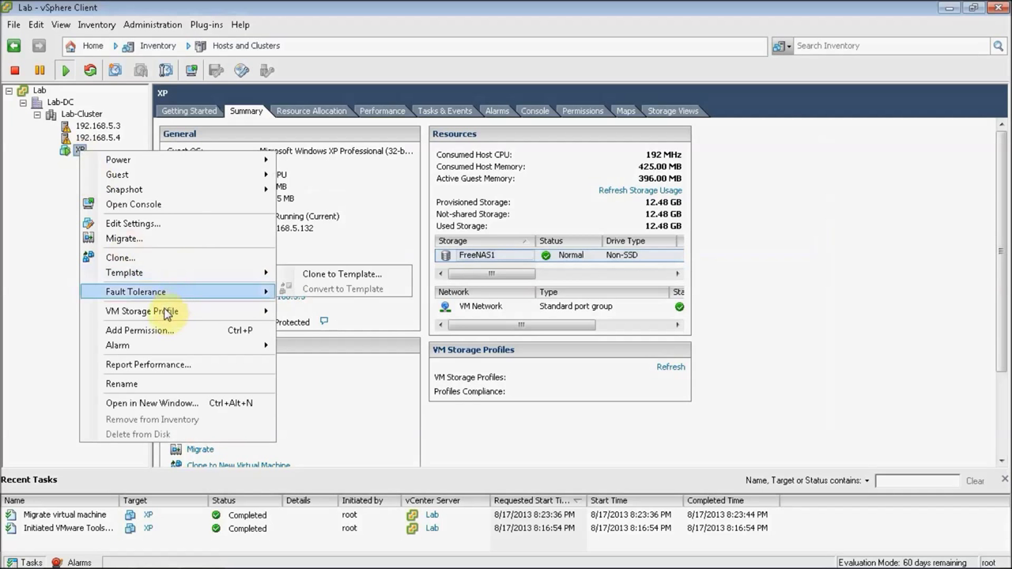
mouse_move(164, 307)
left_click(190, 238)
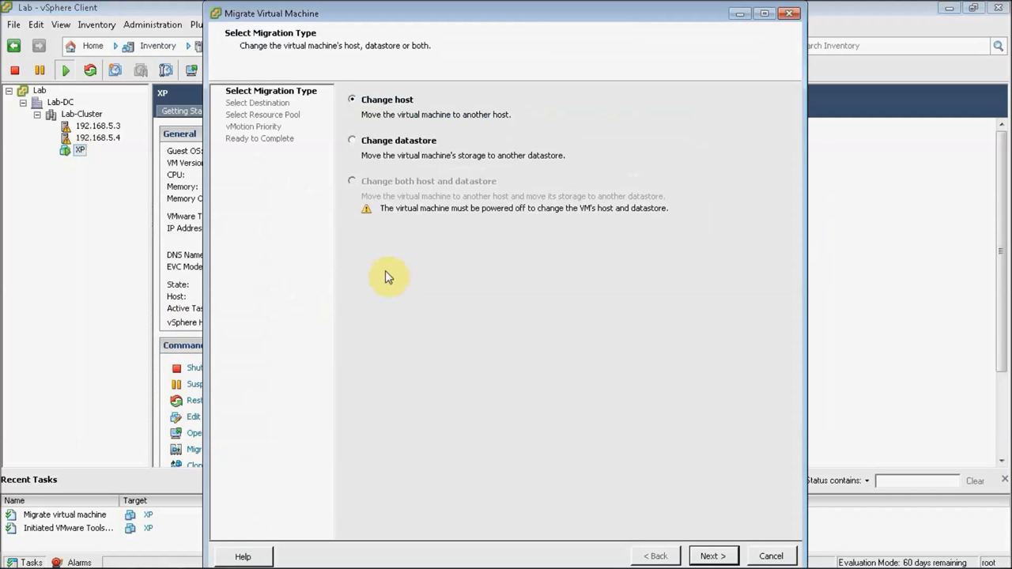
left_click(387, 146)
left_click(709, 555)
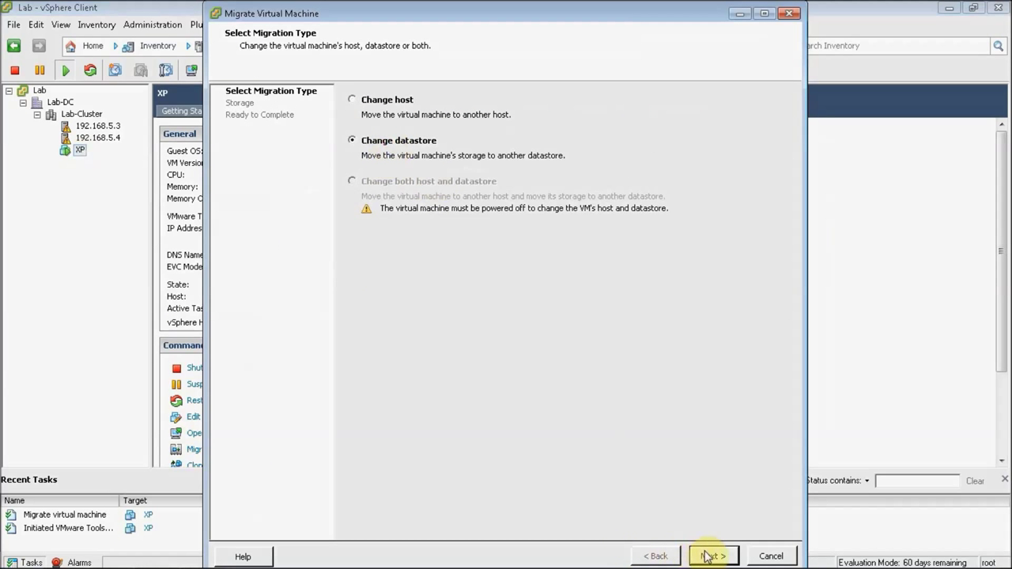
left_click(386, 199)
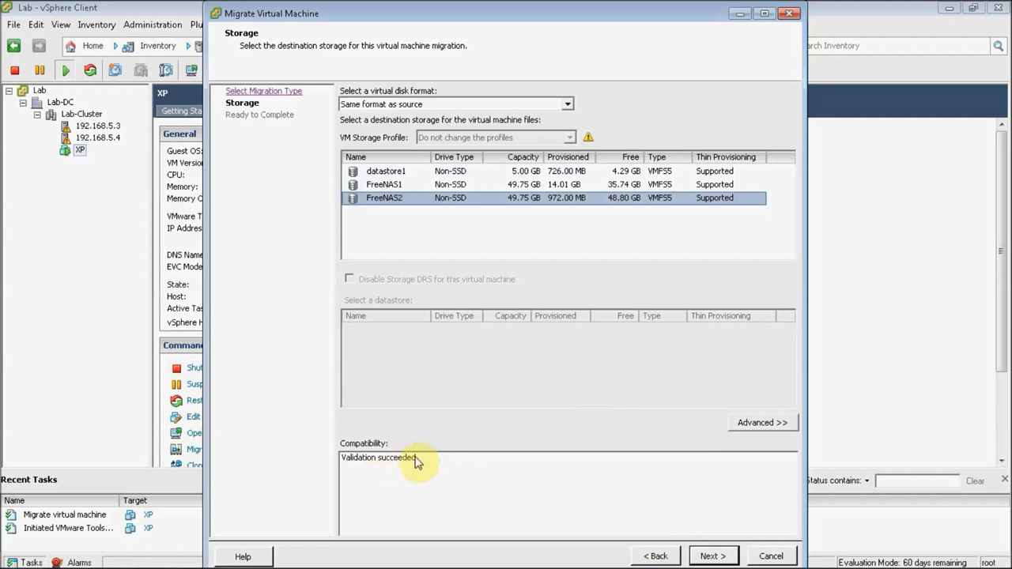
left_click(707, 555)
left_click(712, 554)
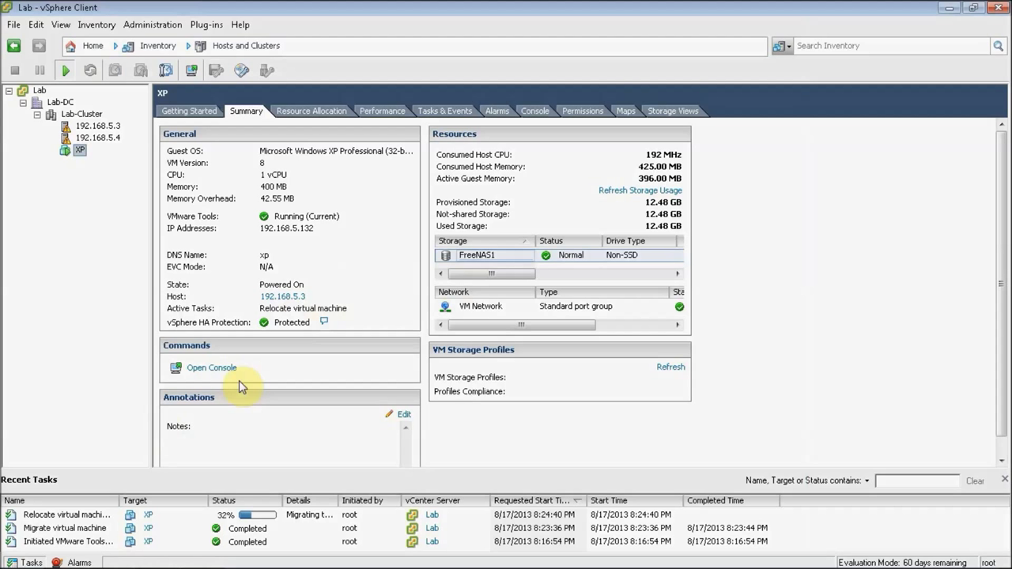
Step: Watch XP's console until the FreeNAS2 relocation completes, then show the Lab-Cluster overview
left_click(529, 110)
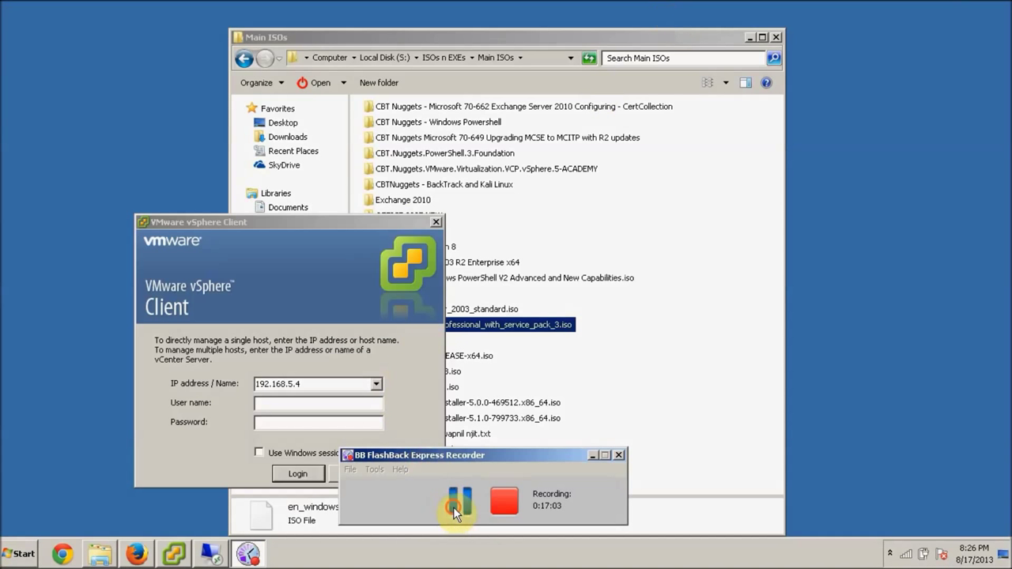
left_click(456, 504)
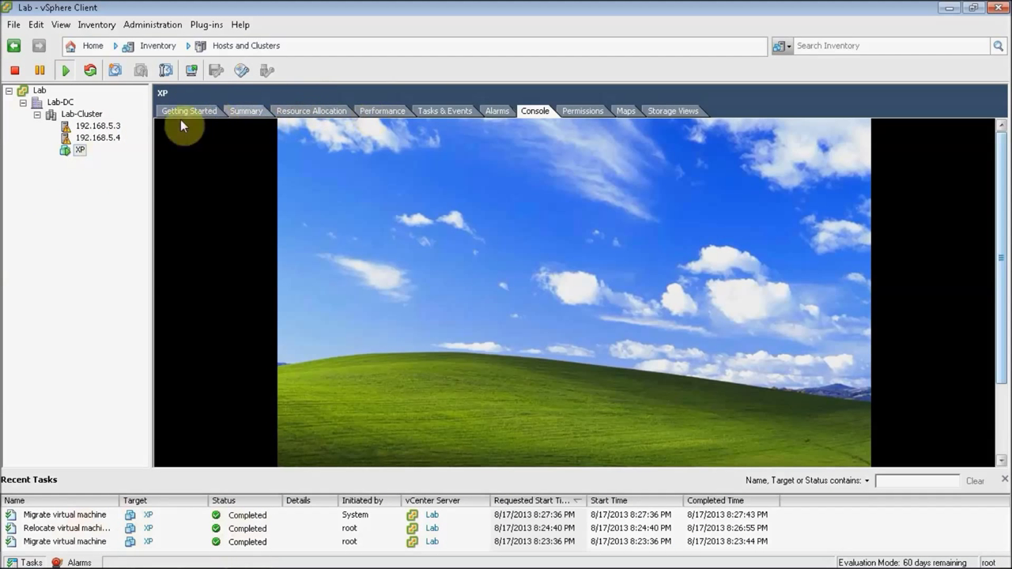
left_click(83, 114)
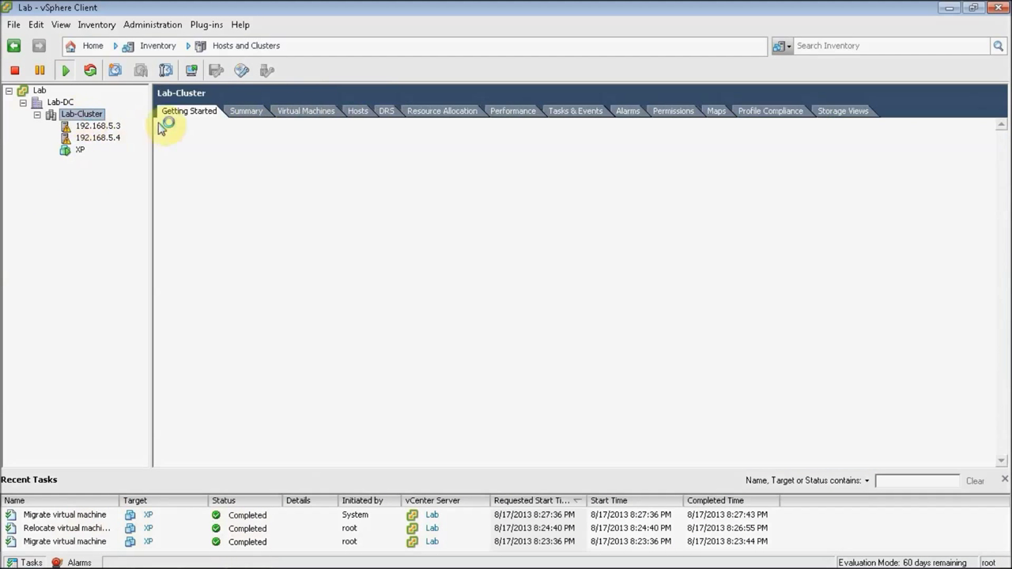
Step: Review the summaries of host 192.168.5.3 and the XP virtual machine
left_click(103, 126)
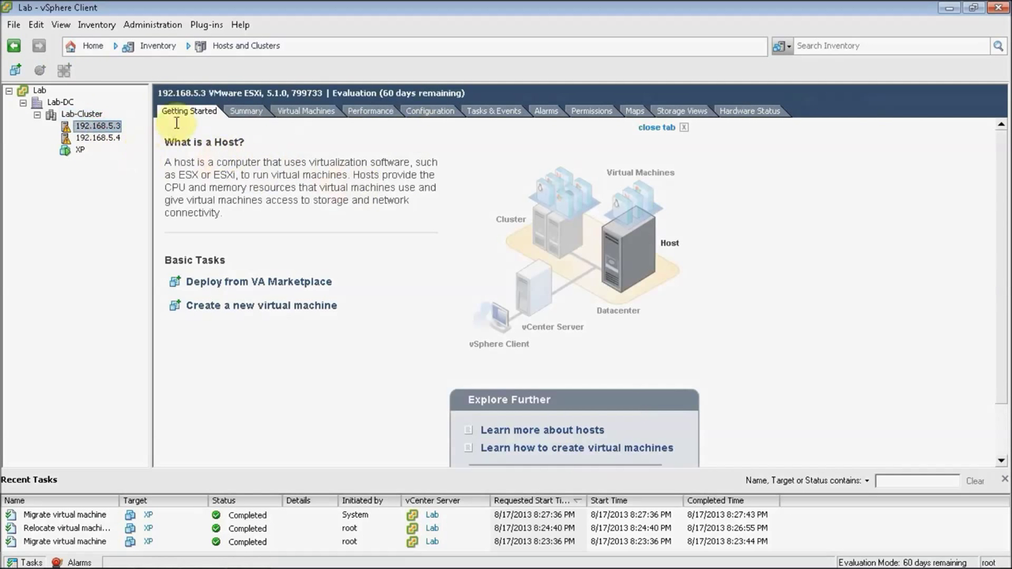
left_click(246, 110)
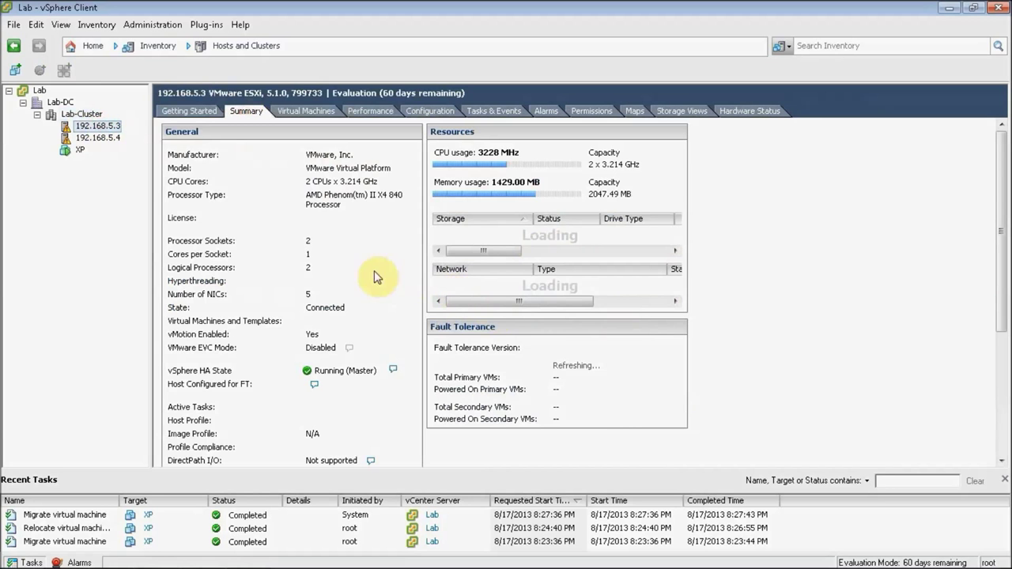
left_click(79, 149)
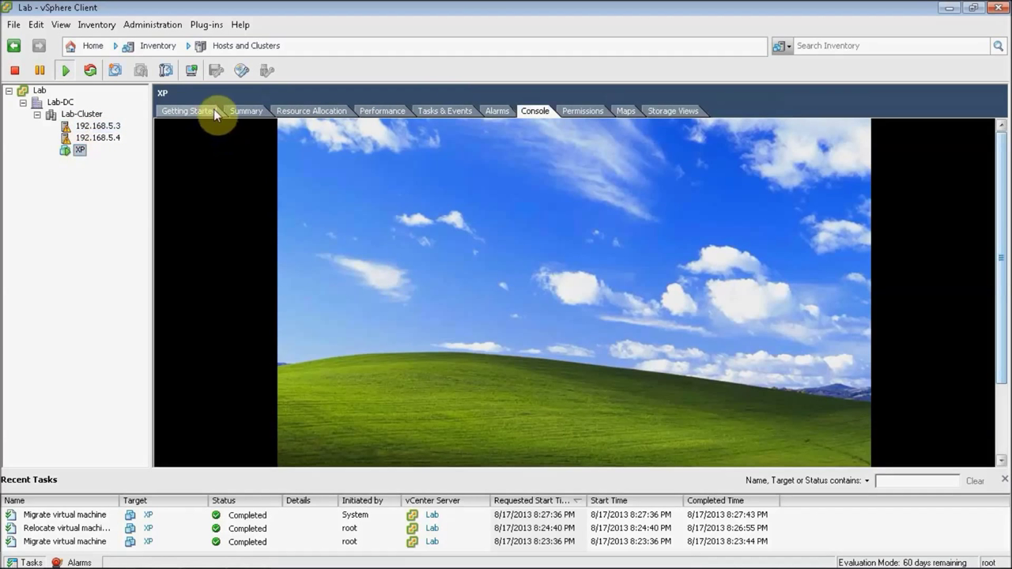
left_click(246, 110)
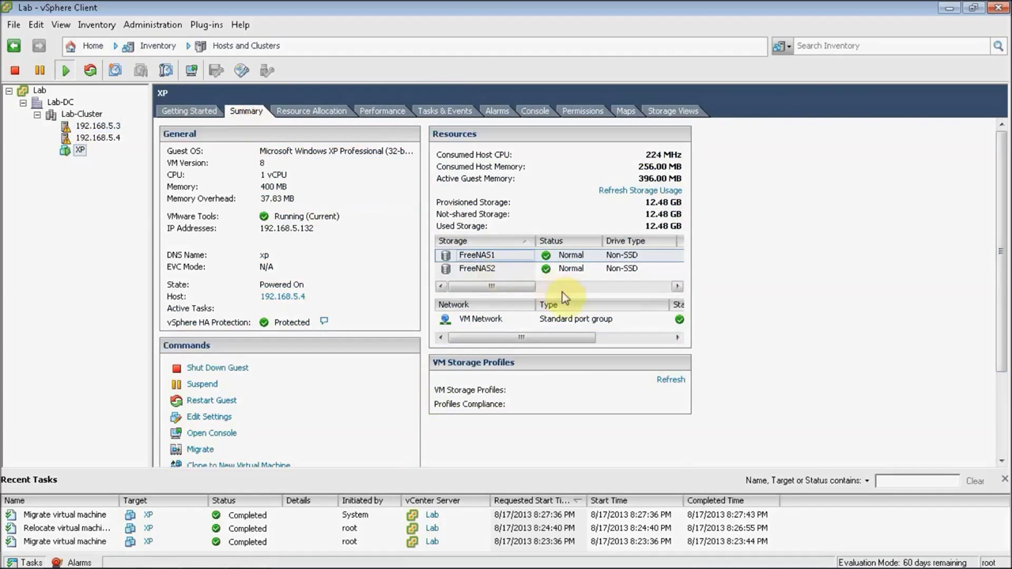
Step: Browse the FreeNAS2 datastore and list the files in its XP folder
left_click(478, 269)
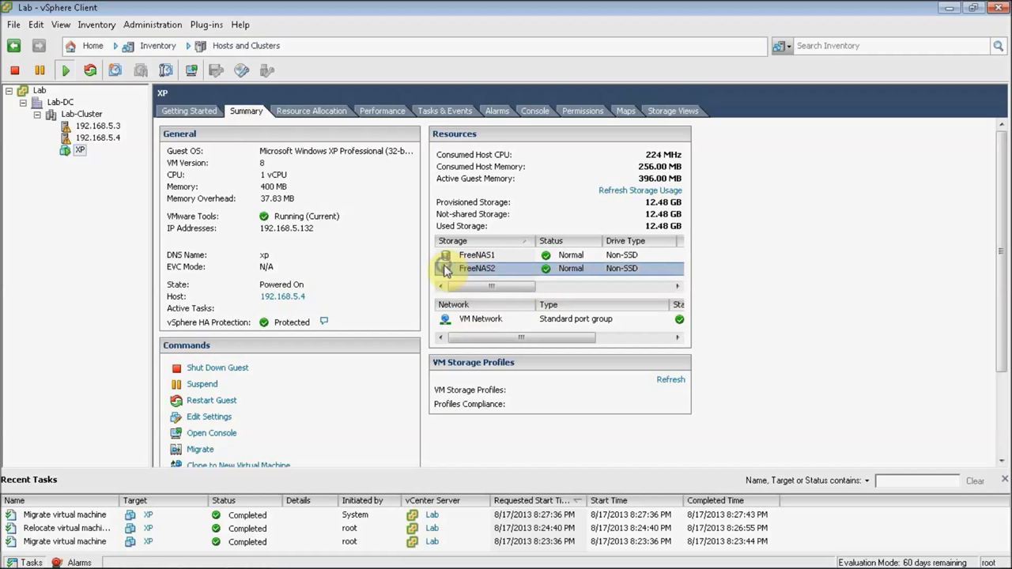
right_click(445, 270)
left_click(467, 273)
left_click(387, 231)
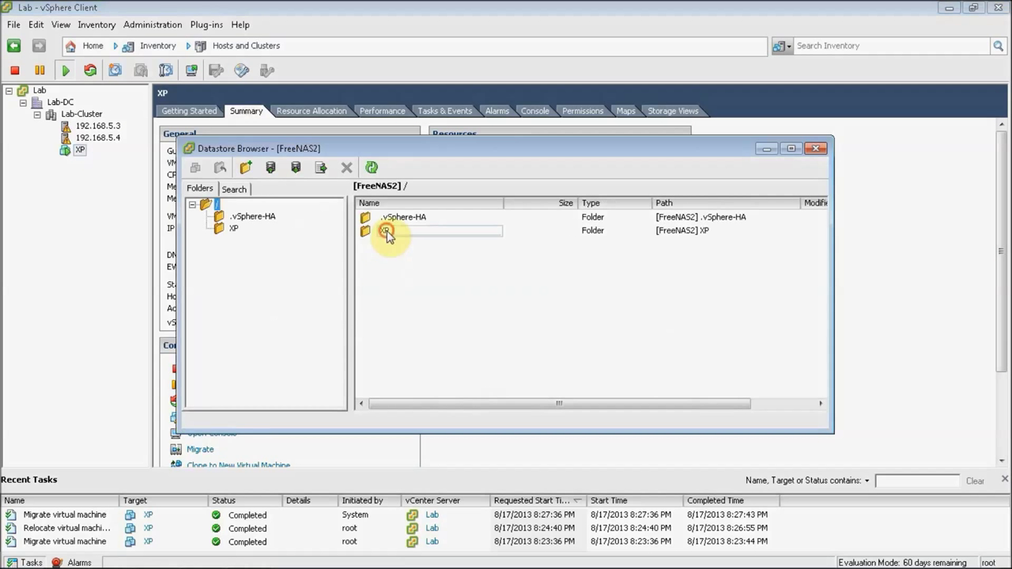
double_click(367, 232)
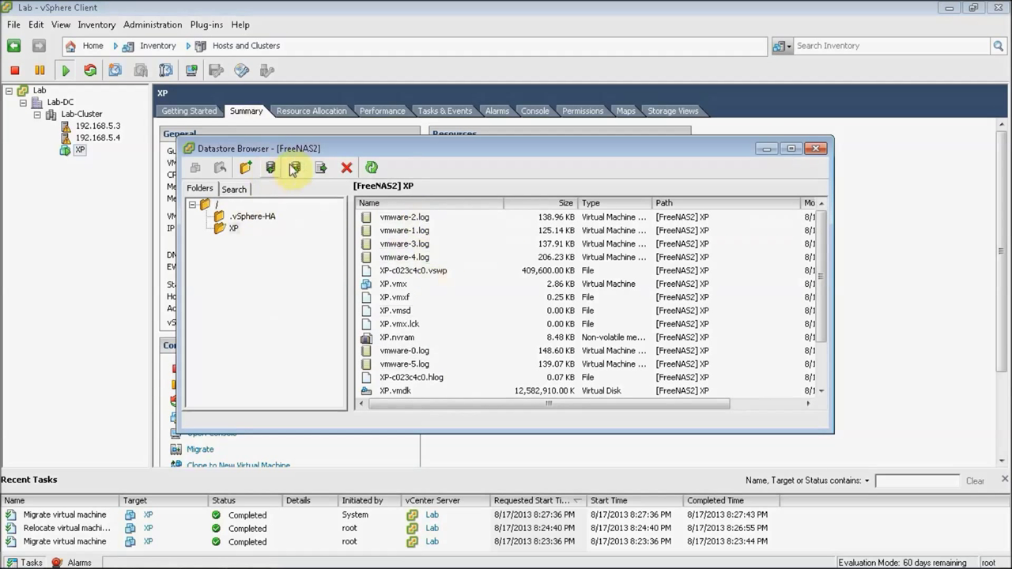
left_click(816, 148)
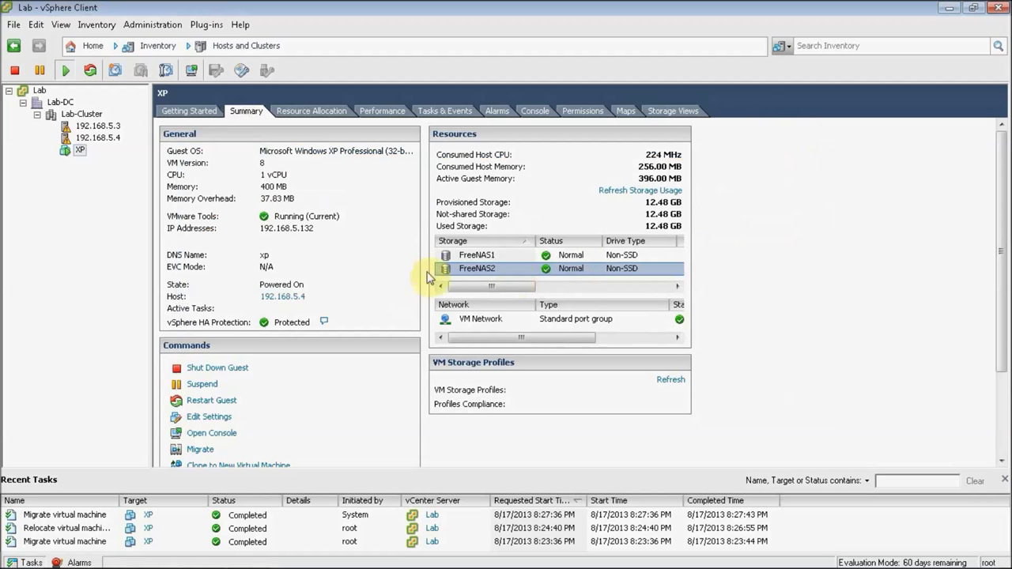
Step: Browse the FreeNAS1 datastore to confirm XP's files are no longer there
right_click(452, 256)
left_click(474, 264)
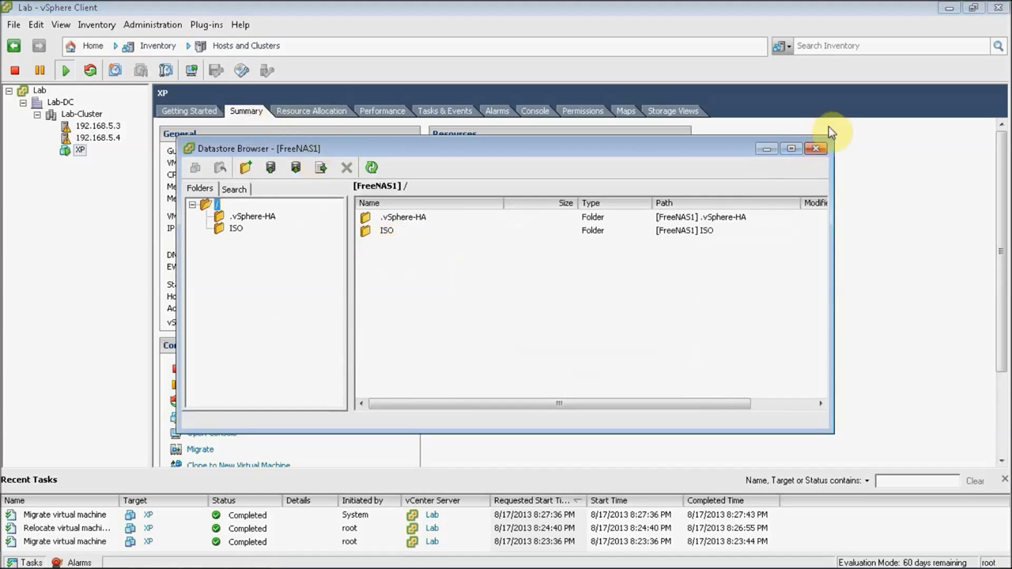
left_click(816, 149)
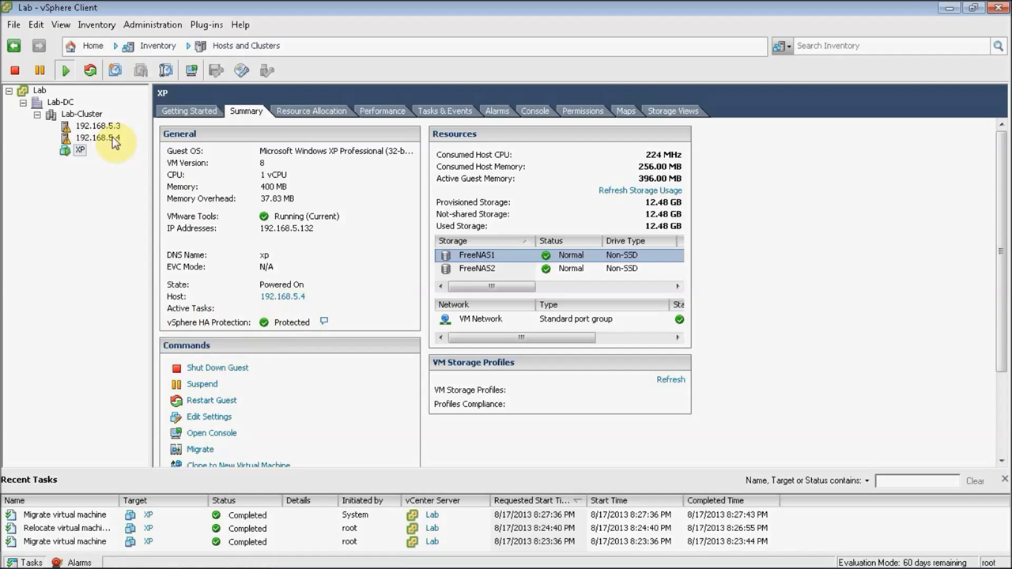
Step: Shut down host 192.168.5.4, confirming without entering a reason
left_click(114, 139)
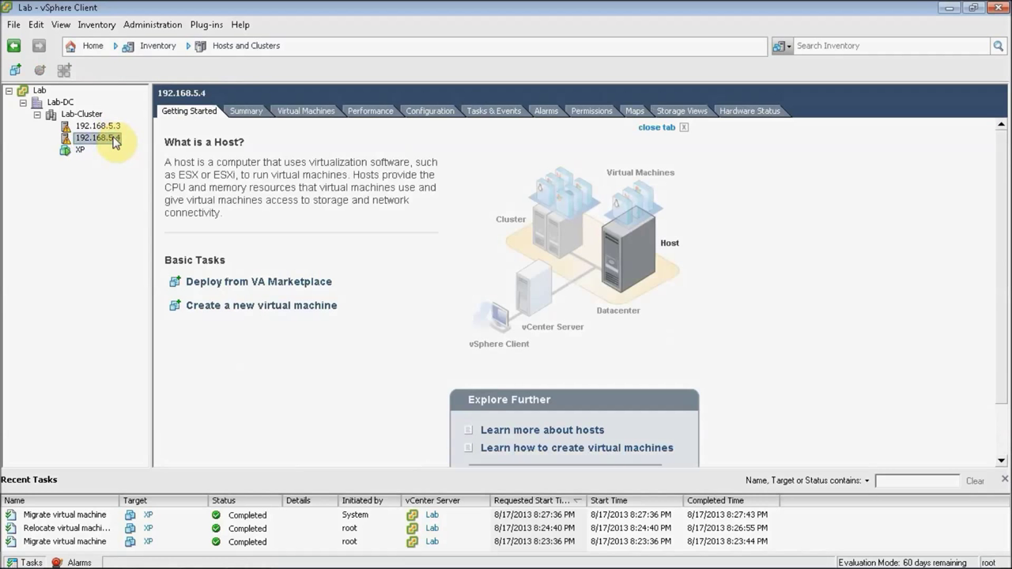
right_click(109, 146)
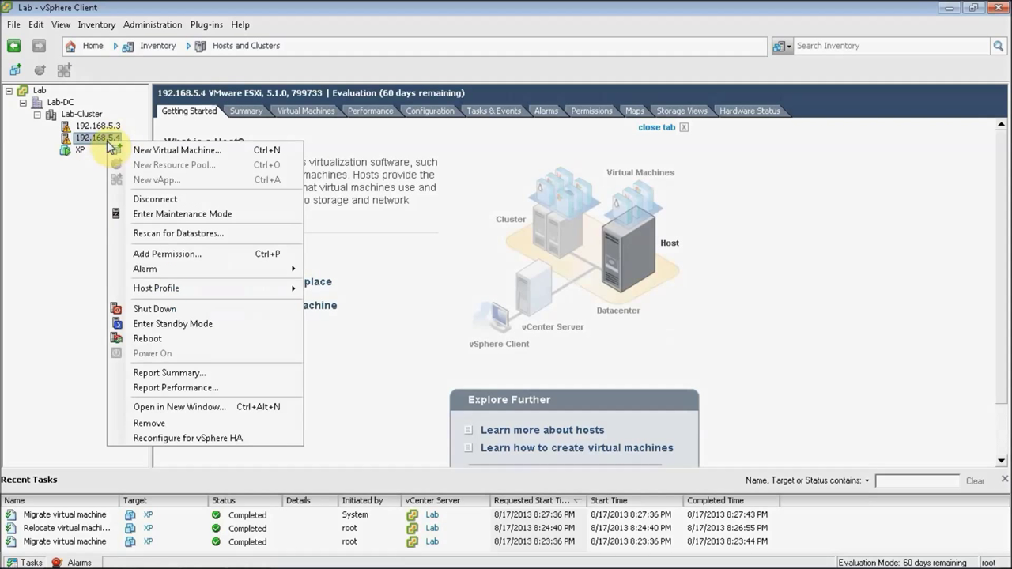
left_click(159, 310)
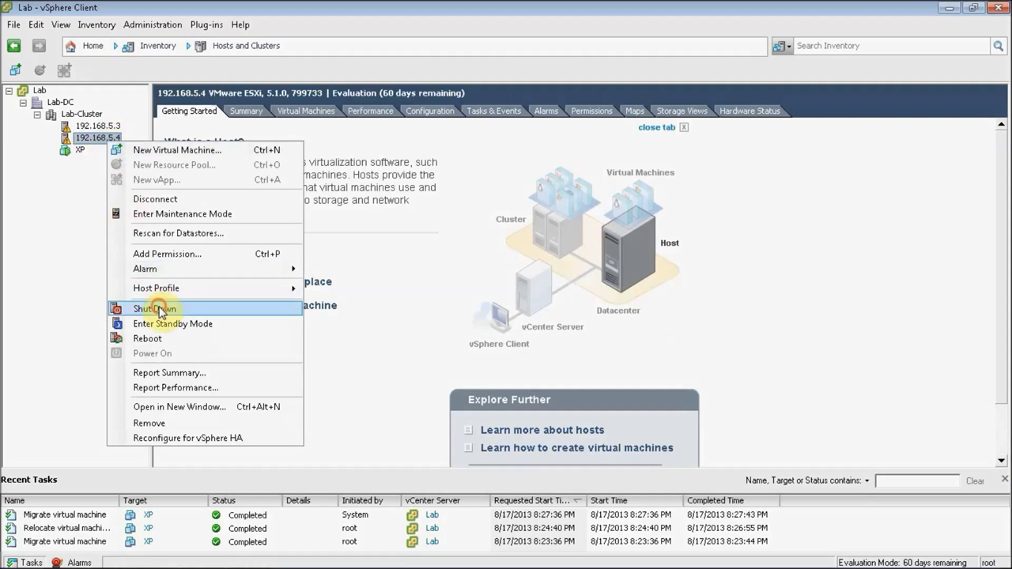
left_click(569, 343)
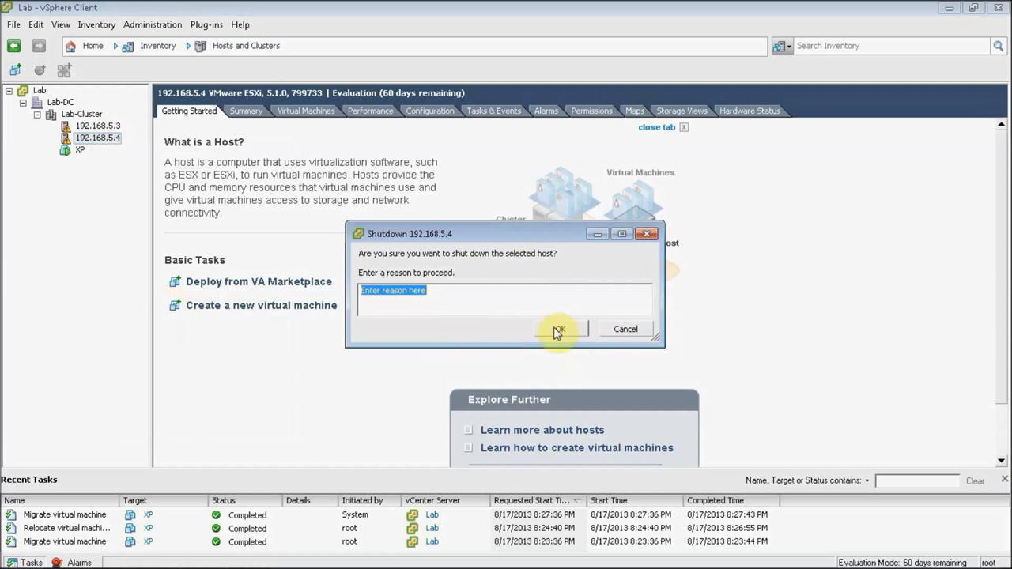
left_click(556, 329)
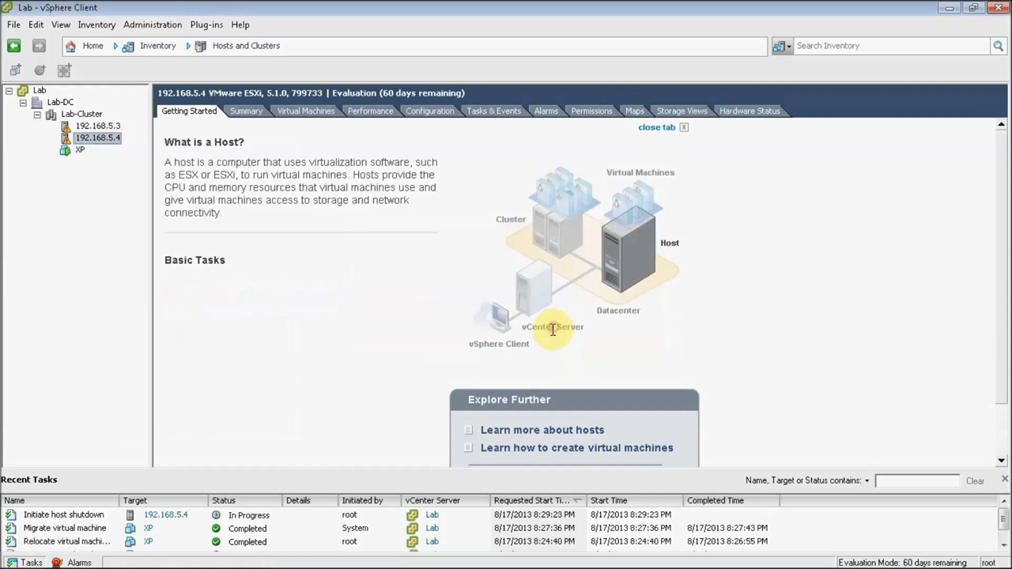
left_click(79, 149)
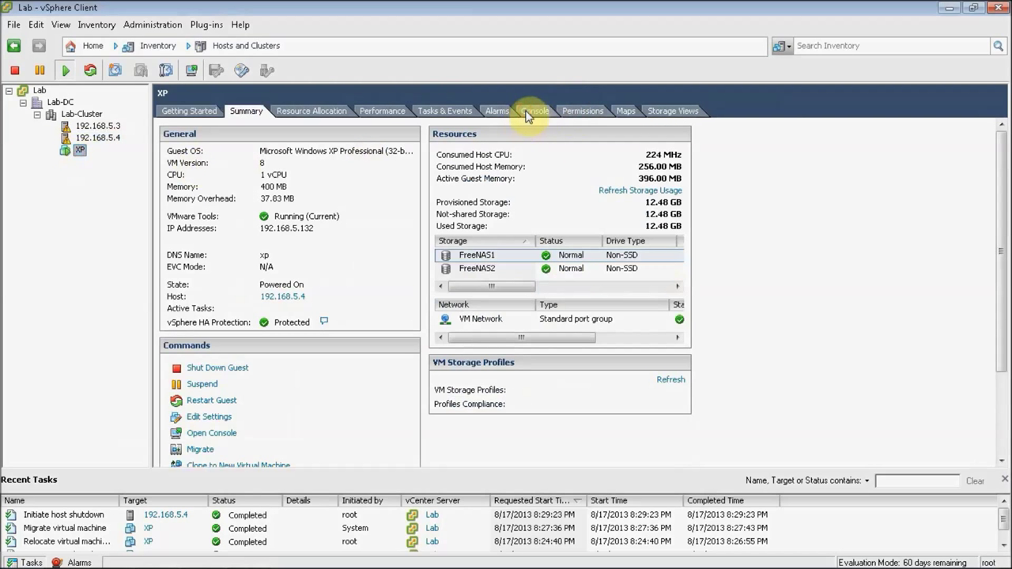
Step: In XP's console, launch notepad via Run and type 'I am still able to work on XP Test?'
left_click(529, 111)
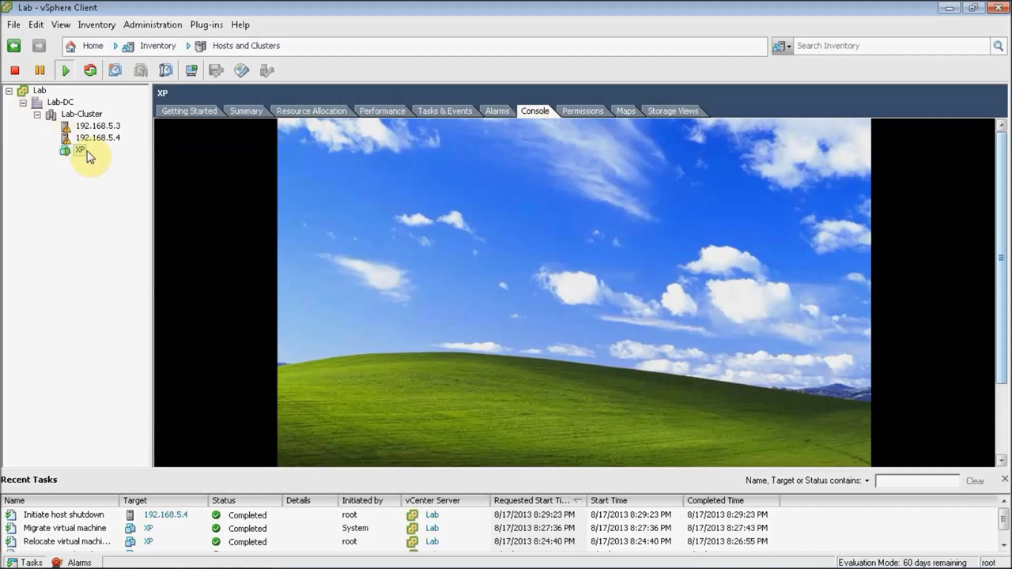
left_click(451, 198)
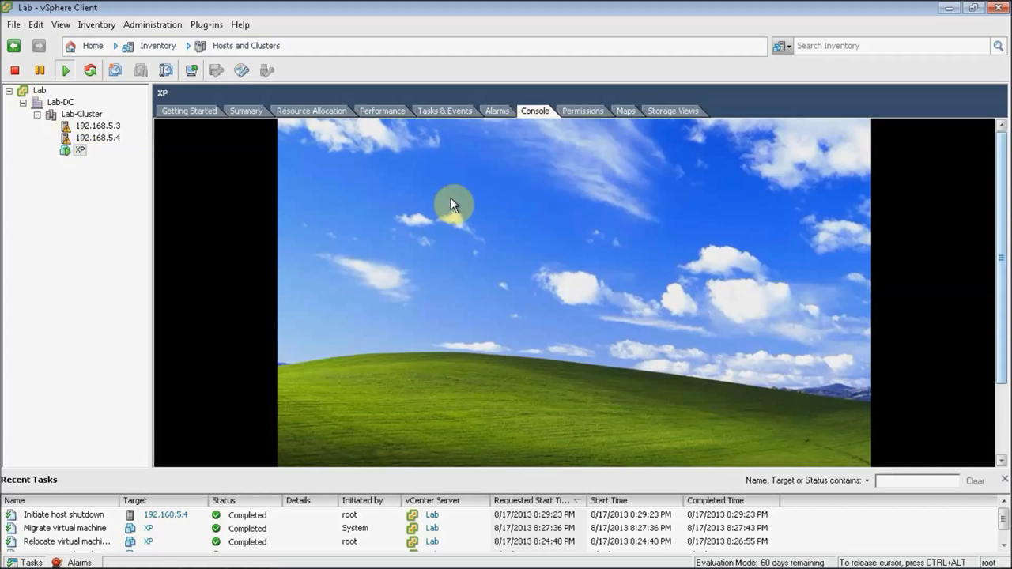
left_click(325, 458)
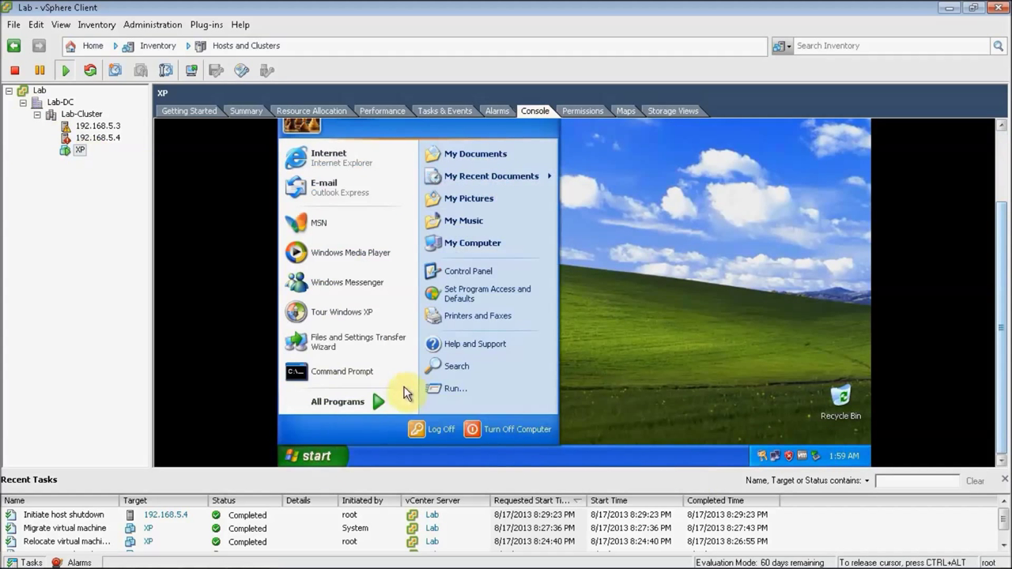
left_click(458, 389)
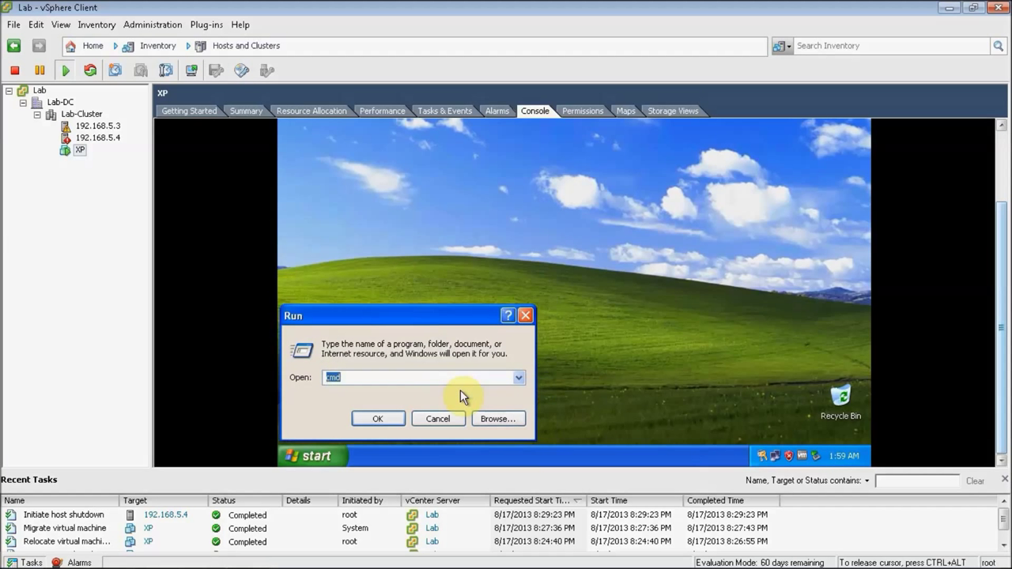
type("notepad")
key("Return")
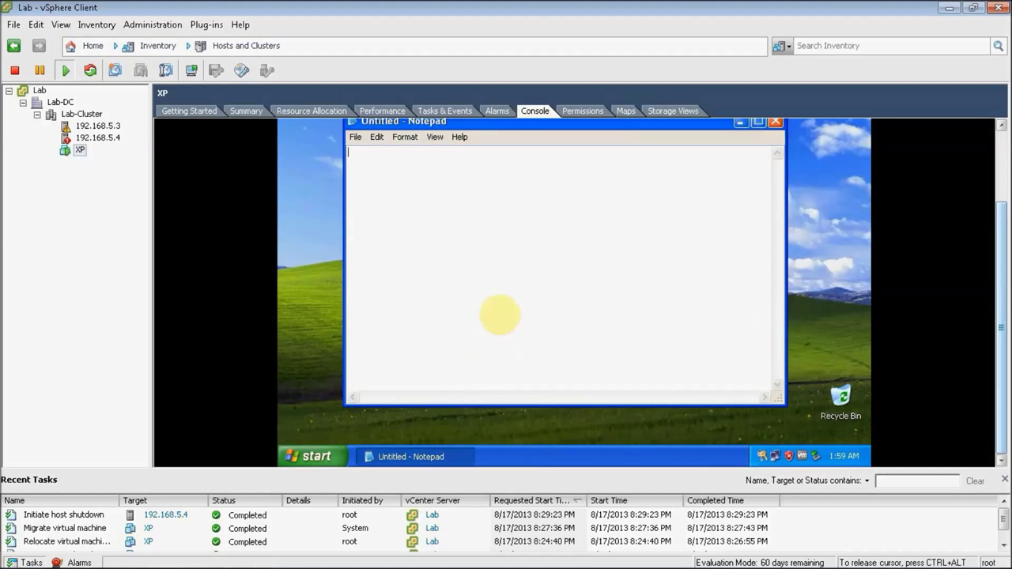
type("I am s")
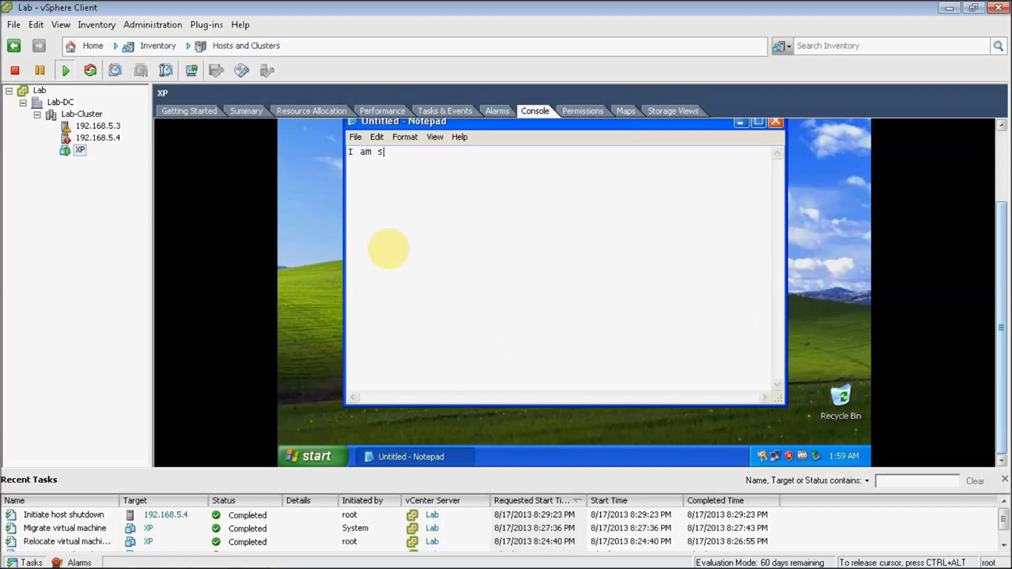
type("till able to work on XP Test?")
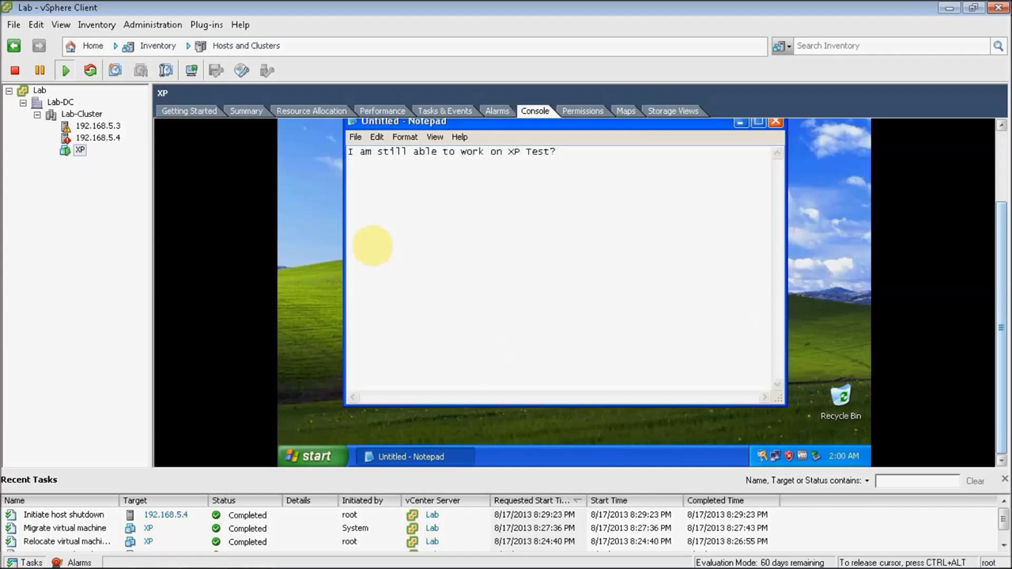
left_click(108, 139)
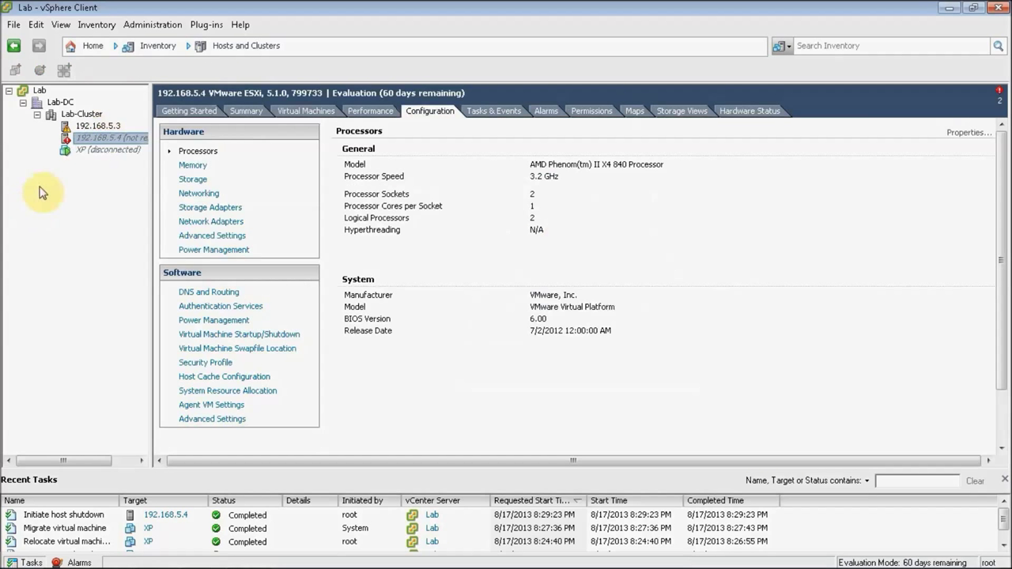
Step: Check the disconnected XP virtual machine, the Lab-Cluster overview and XP's blank console
left_click(110, 149)
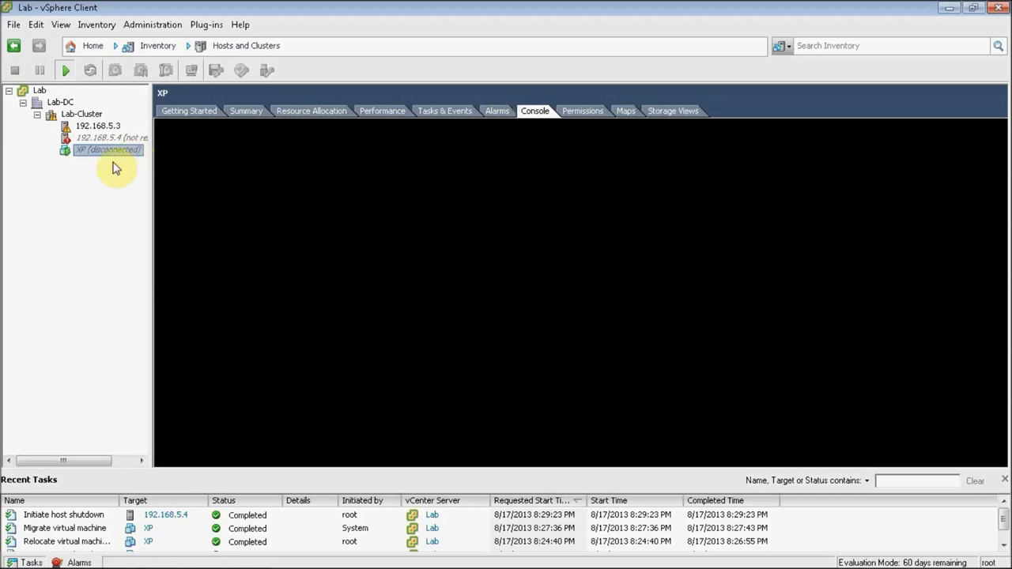
left_click(83, 115)
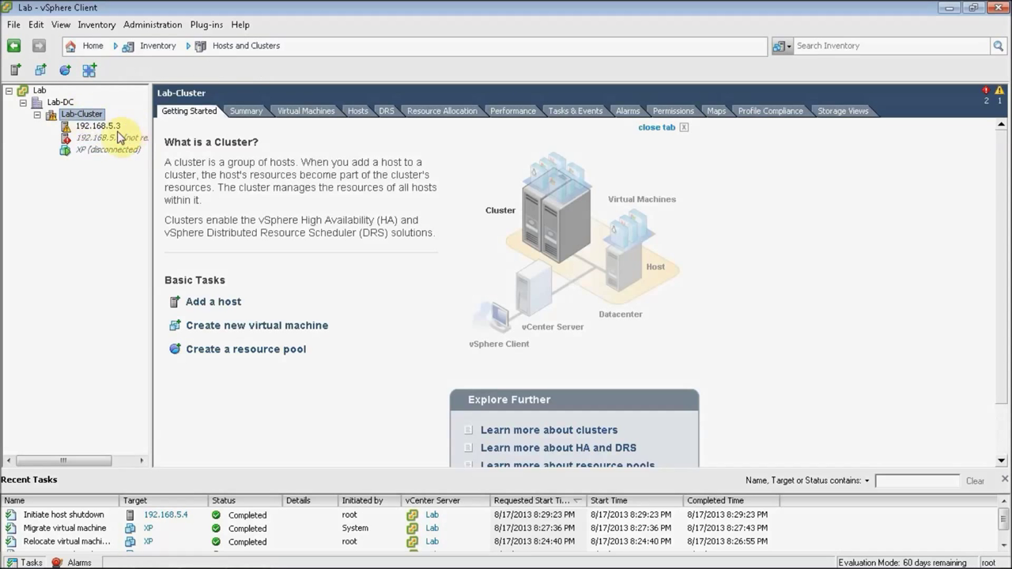
left_click(99, 151)
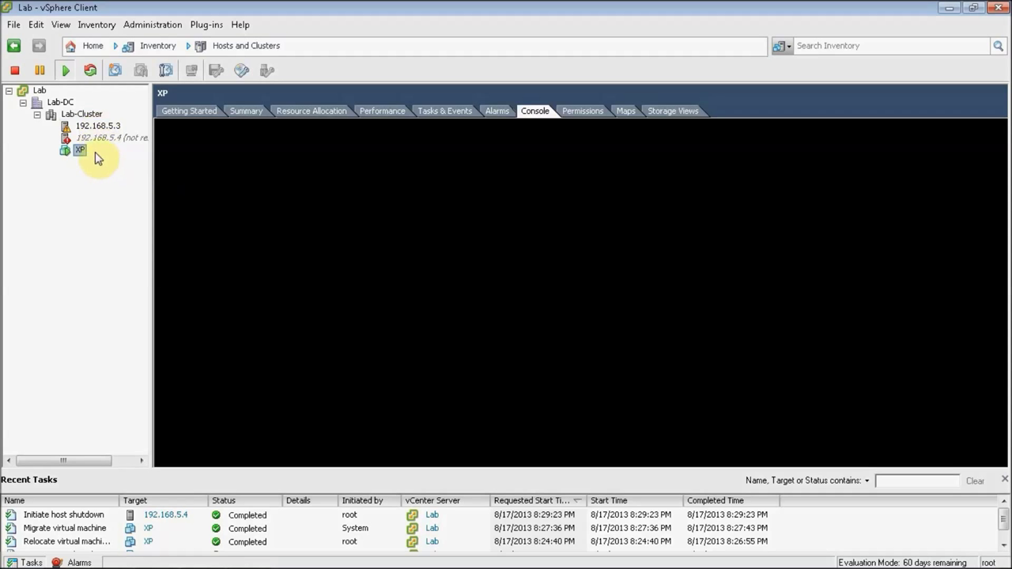
left_click(444, 208)
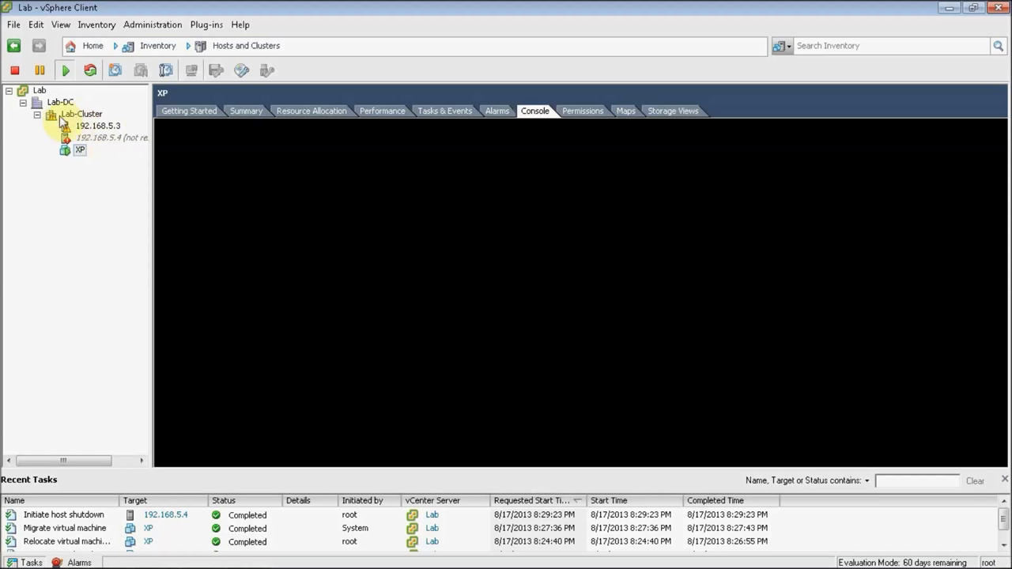
Step: Confirm XP is listed as a running virtual machine on host 192.168.5.3
left_click(98, 124)
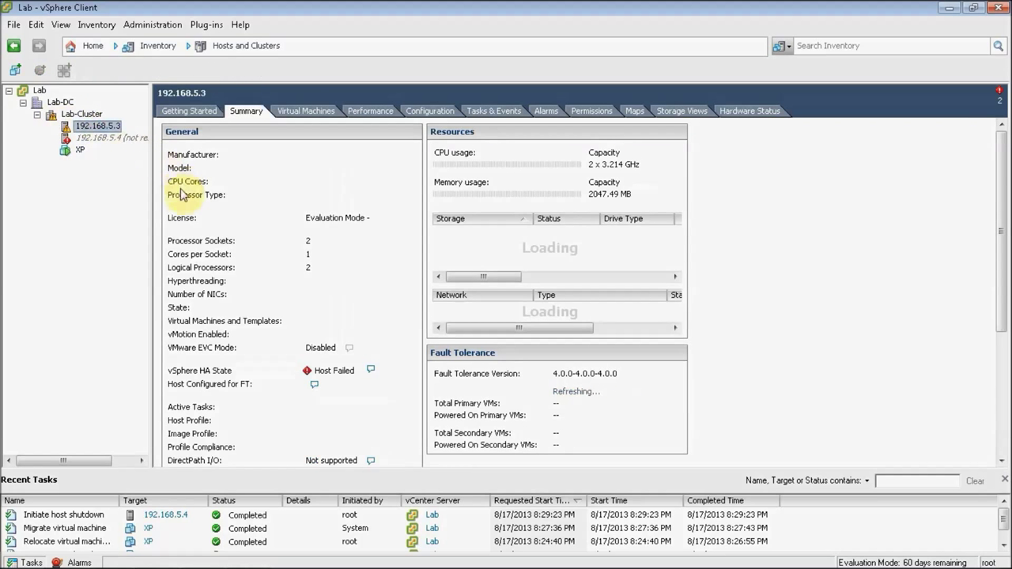
left_click(309, 111)
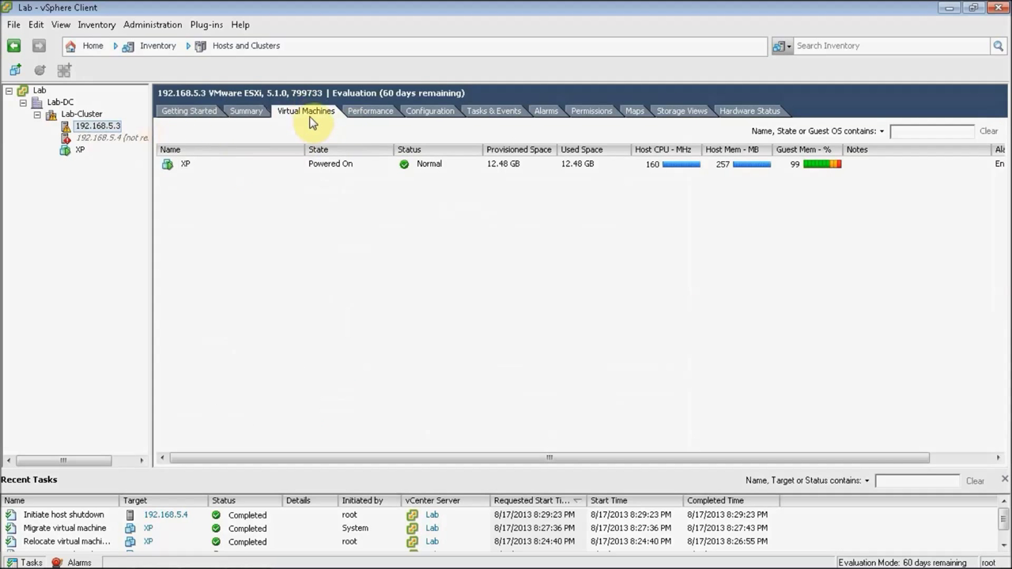
left_click(179, 164)
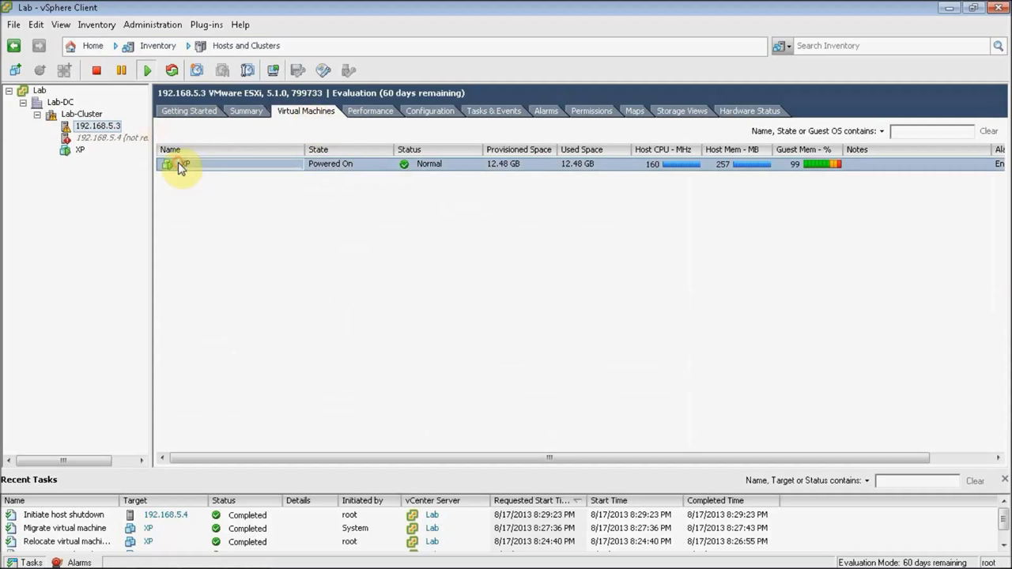
left_click(120, 139)
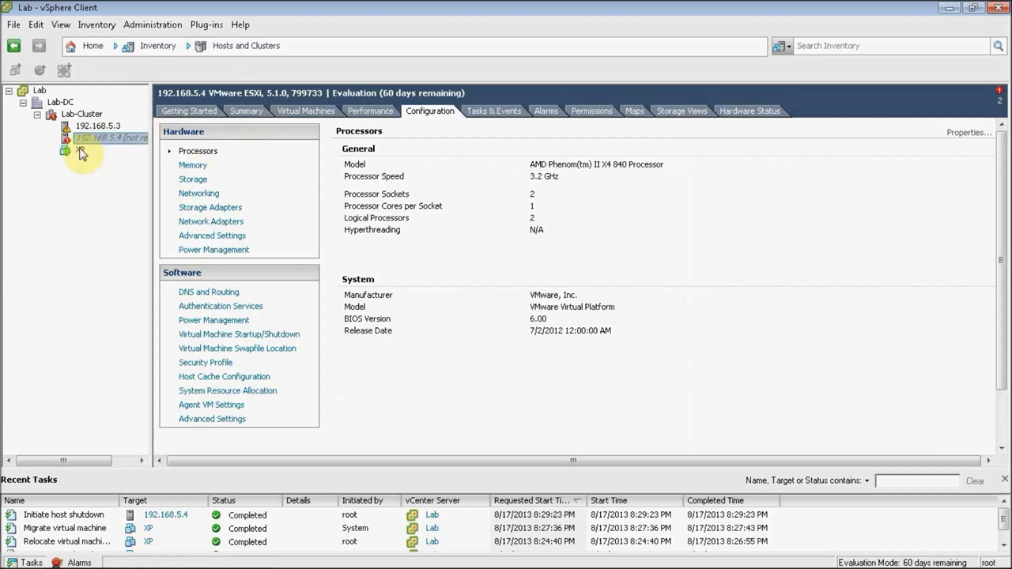
left_click(79, 150)
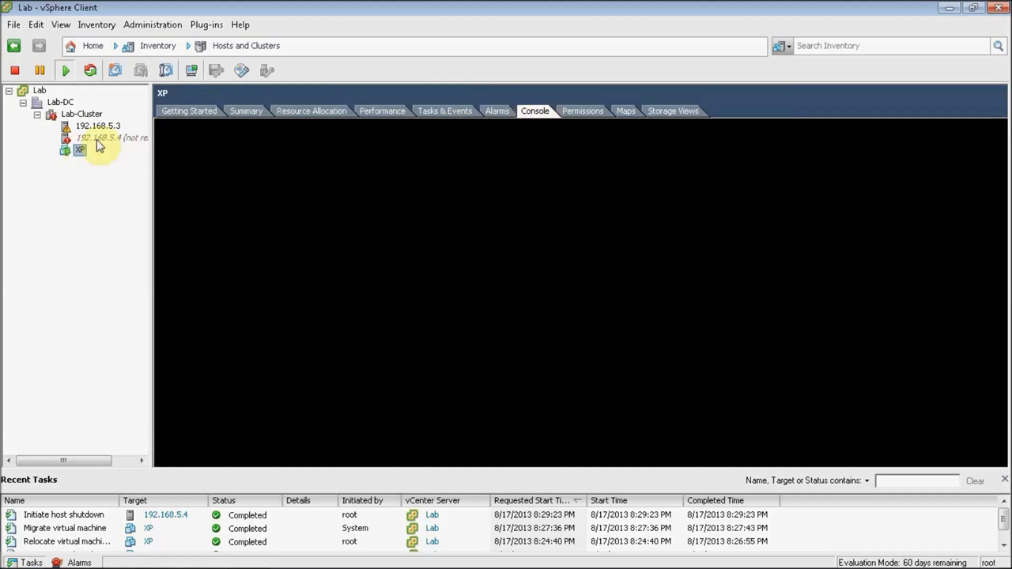
right_click(80, 152)
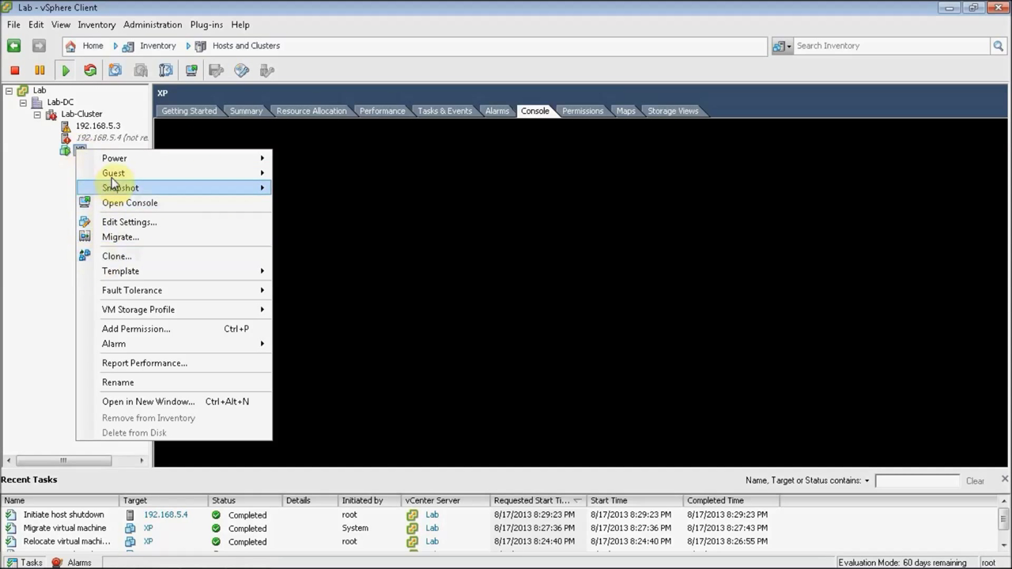
Step: Open XP's console in a separate window, check its desktop, and close it
left_click(131, 203)
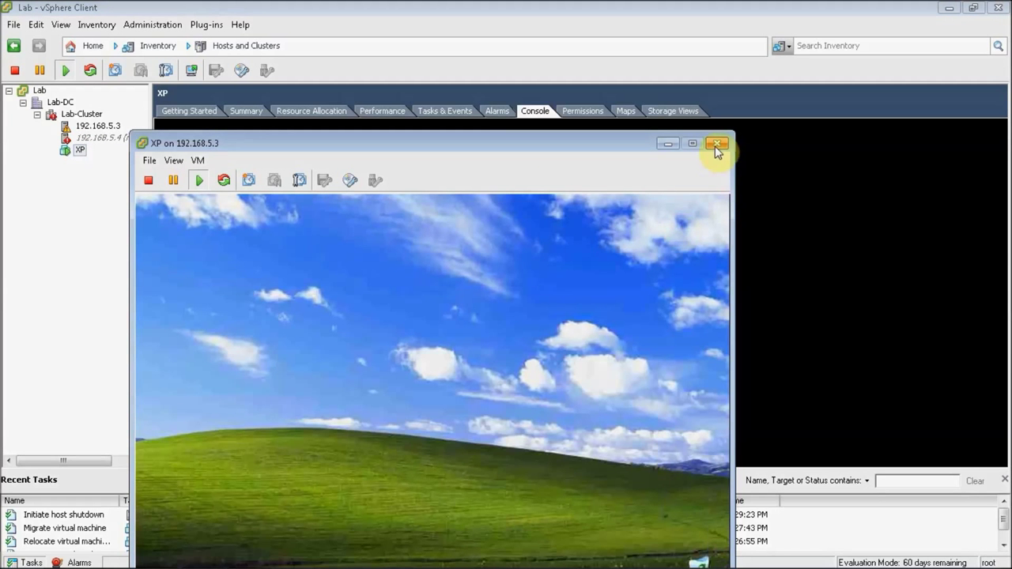
left_click(718, 145)
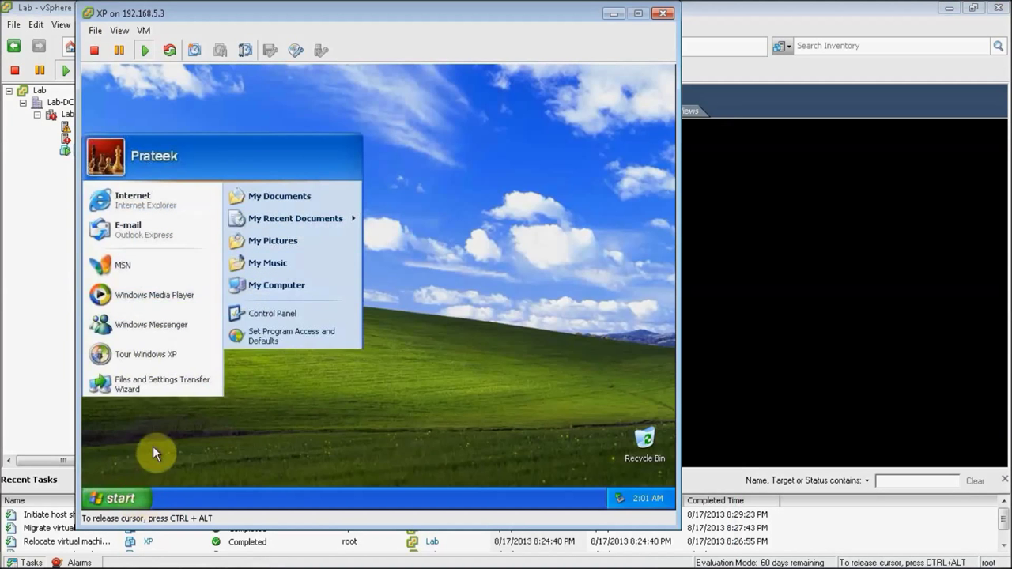
left_click(257, 431)
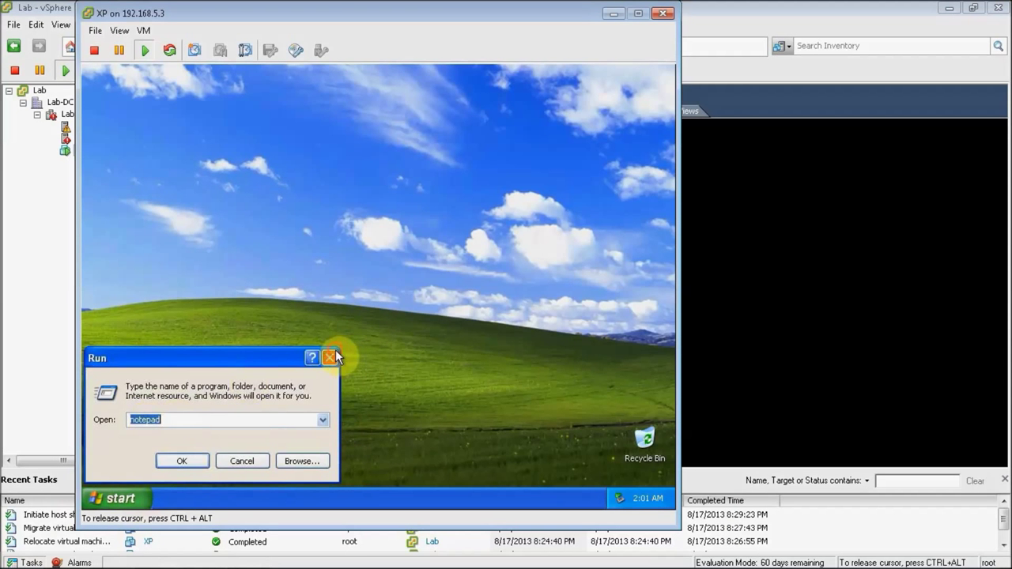
left_click(335, 354)
left_click(232, 13)
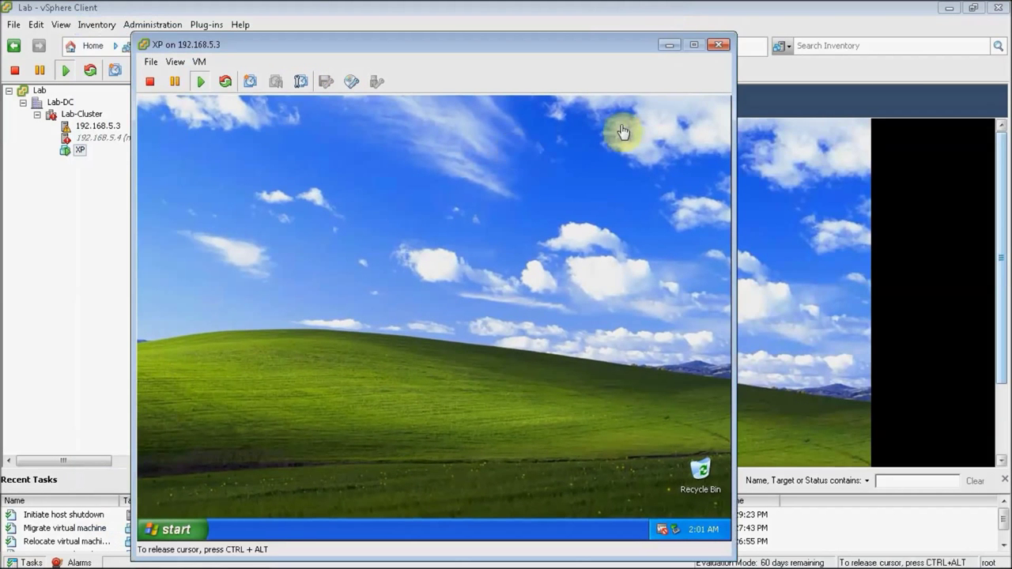
left_click(719, 43)
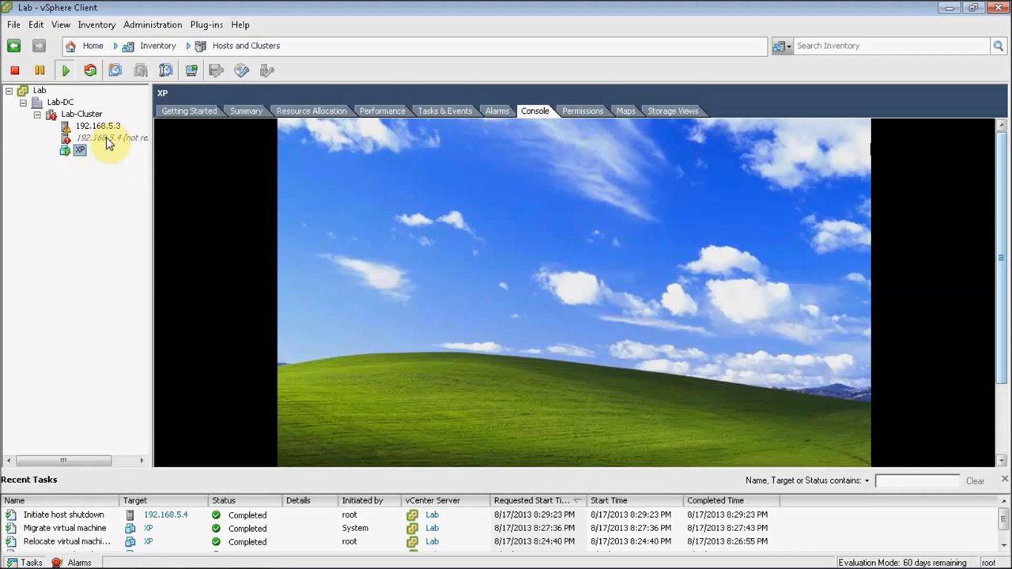
Step: Display host 192.168.5.4's configuration page
right_click(109, 140)
left_click(19, 177)
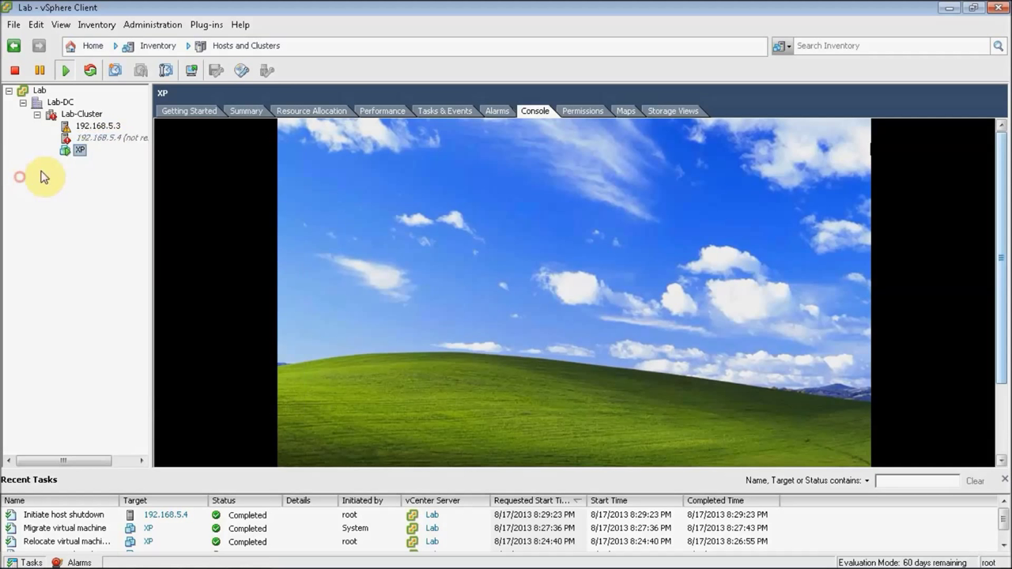
left_click(85, 139)
mouse_move(203, 554)
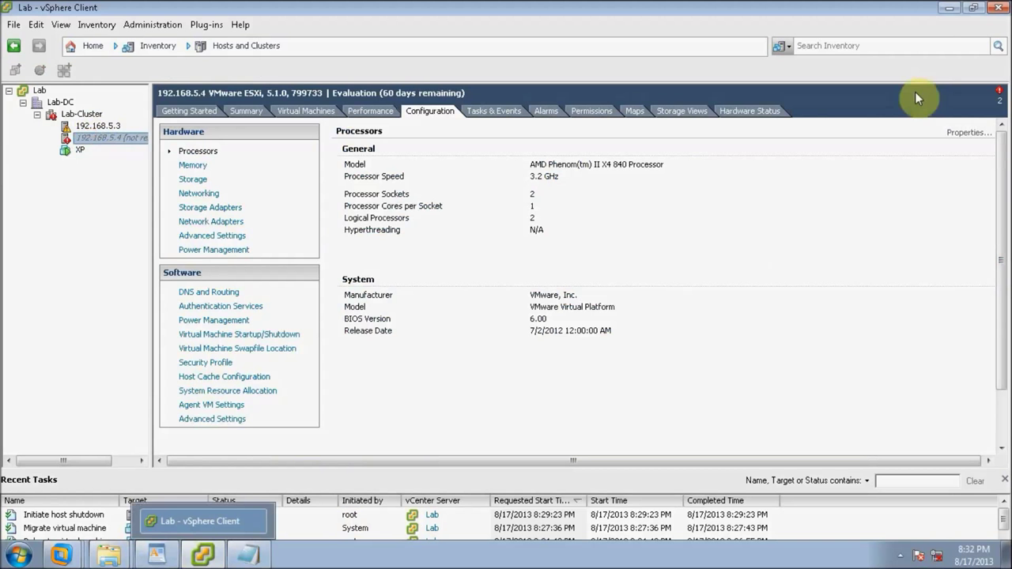
left_click(949, 8)
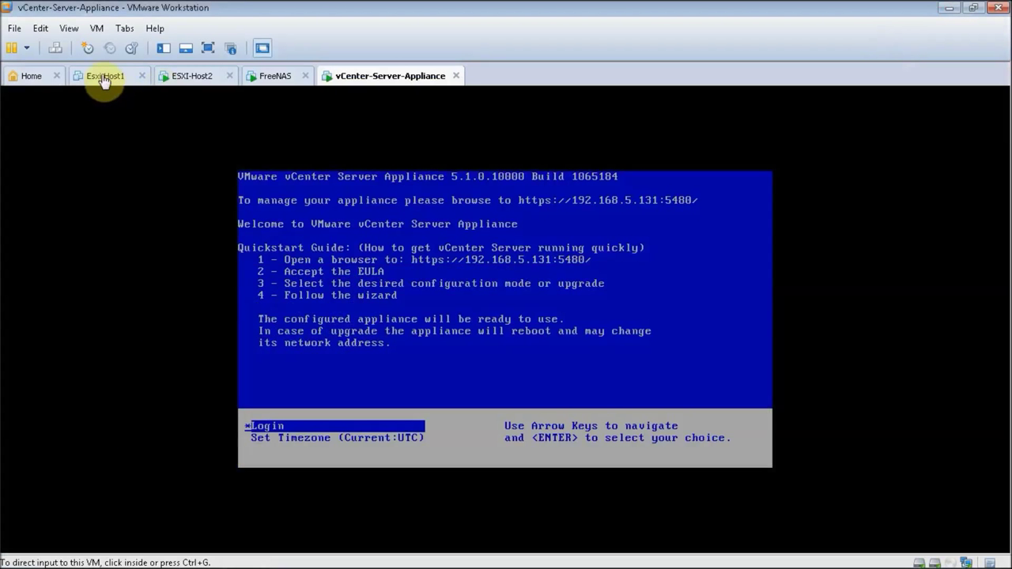
Step: Power on the Esxi-Host1 virtual machine in VMware Workstation, then return to vSphere Client
left_click(105, 76)
left_click(97, 130)
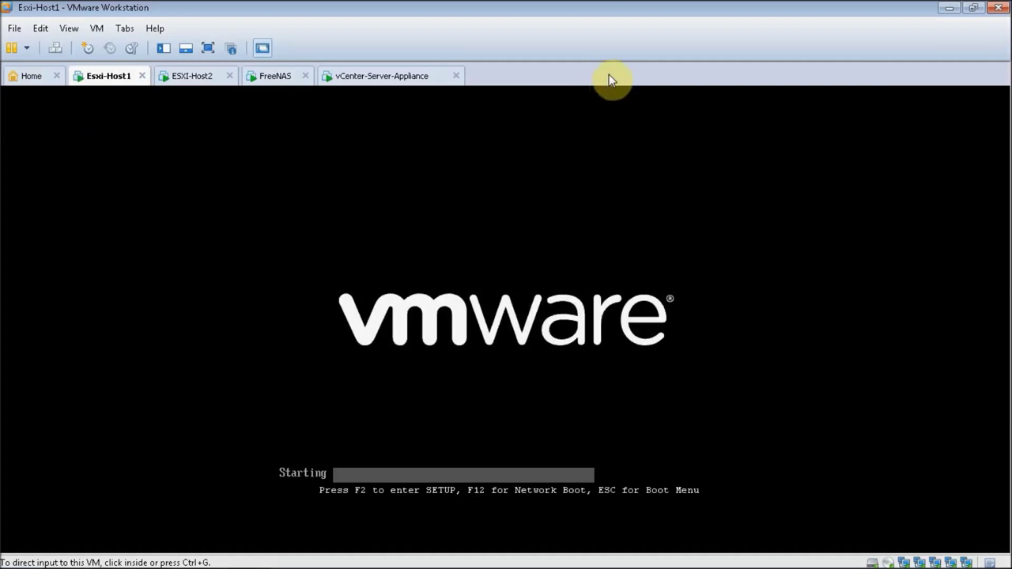
mouse_move(204, 559)
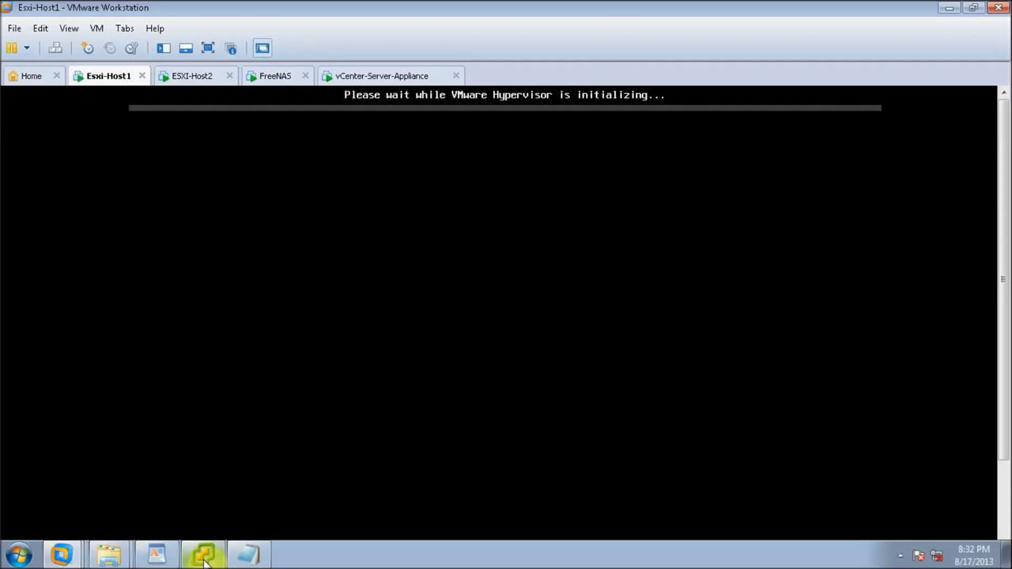
left_click(204, 560)
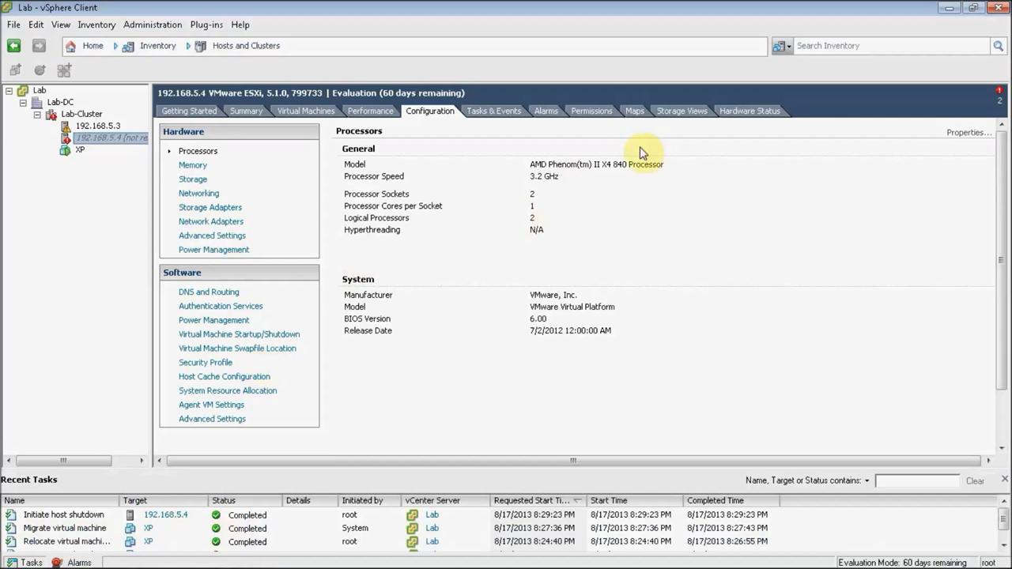